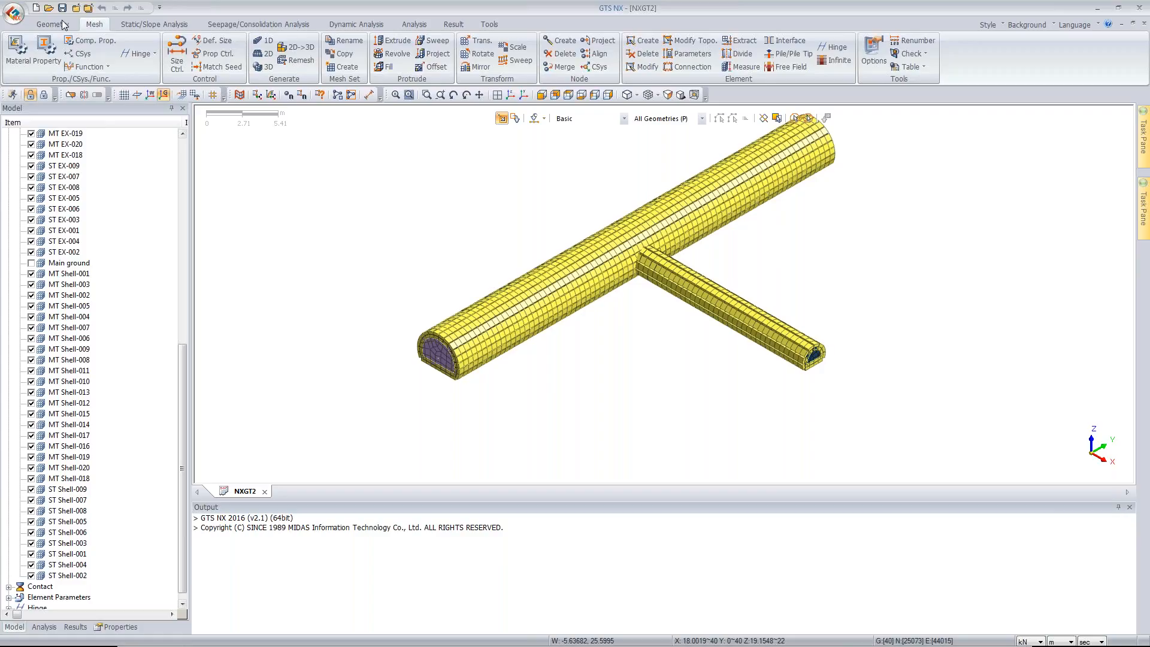
Step: Start a new project with a 3D model type, Z gravity direction and kN, m, sec units
click(63, 47)
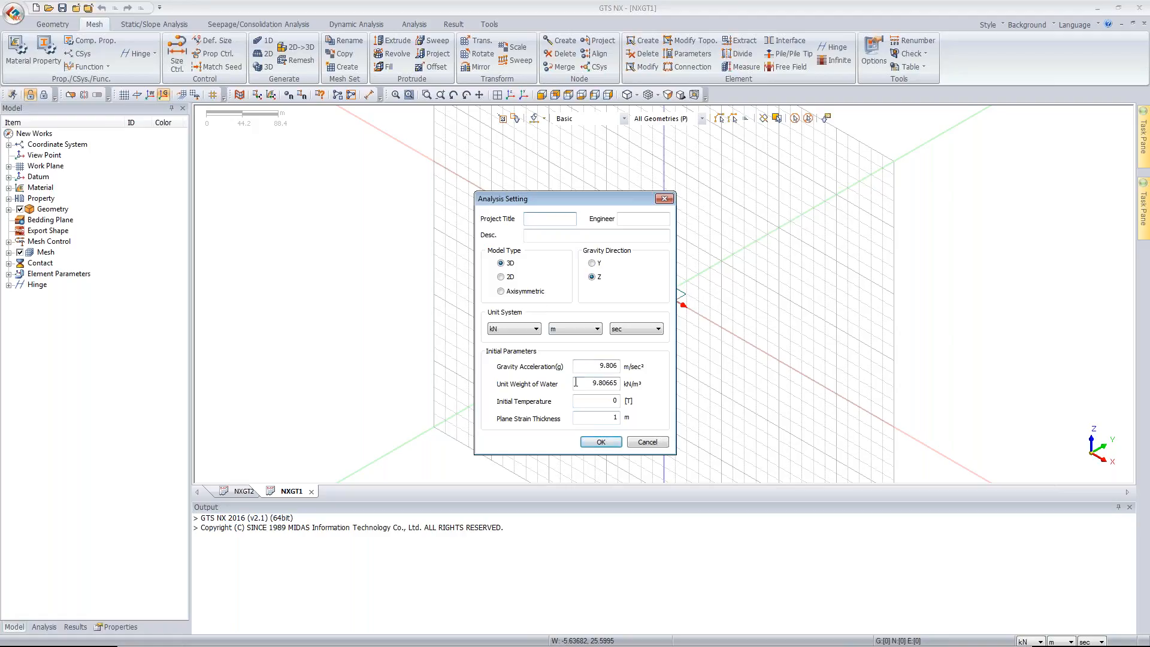
click(600, 441)
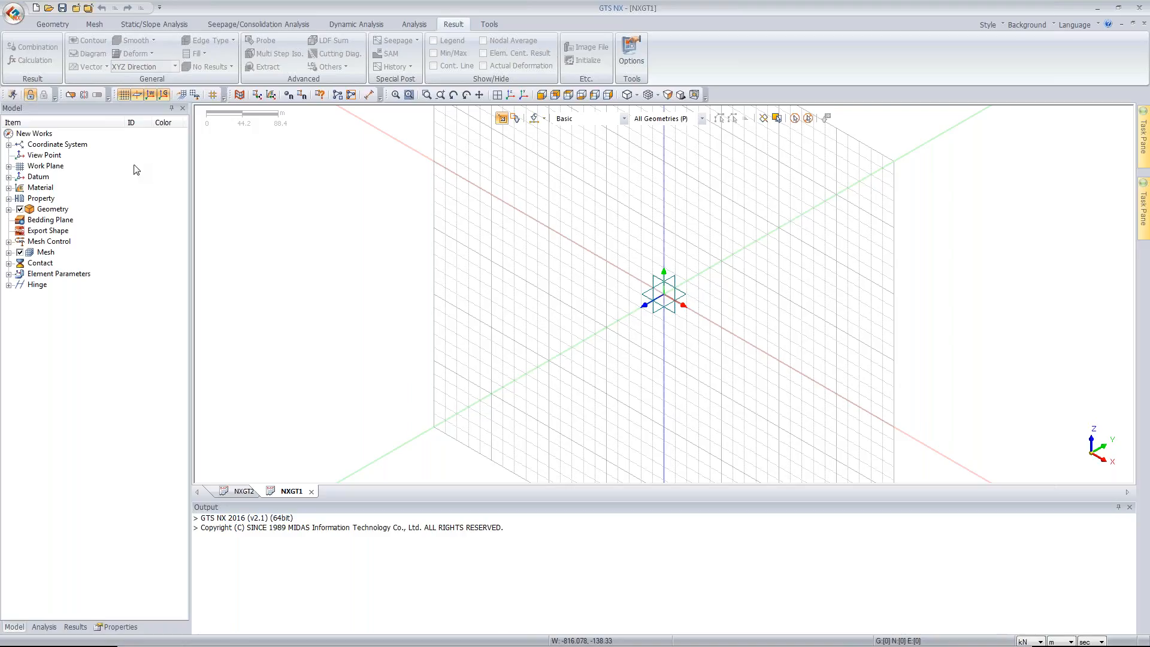
Step: Close the Model tree pane and restore it to the workspace
click(183, 108)
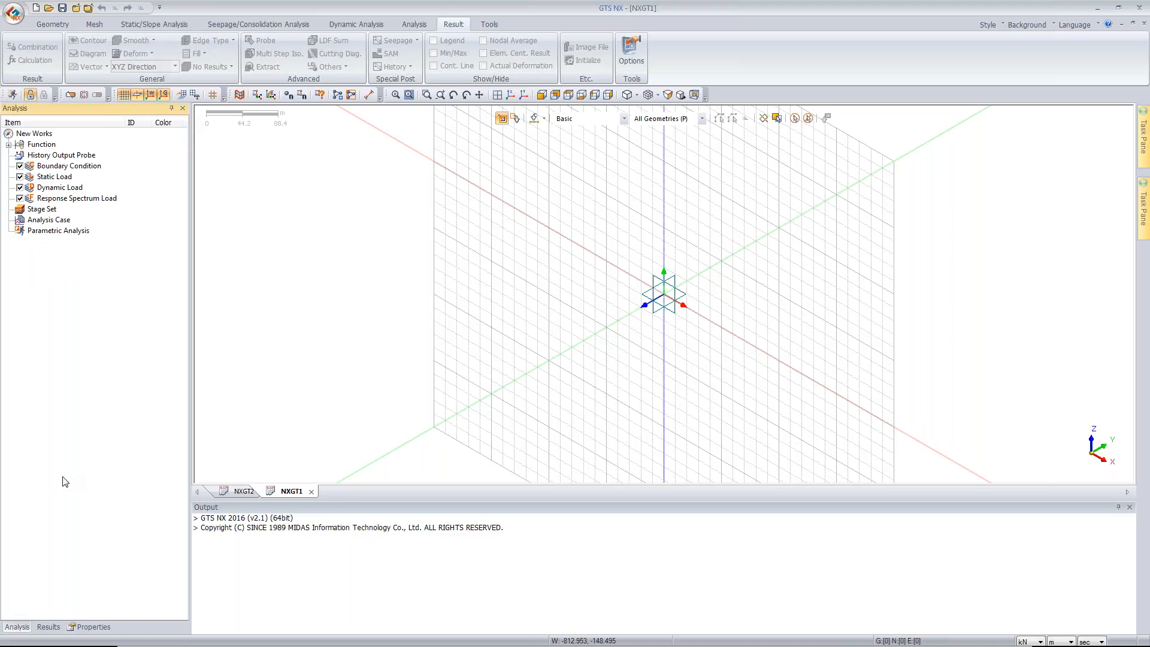
click(487, 26)
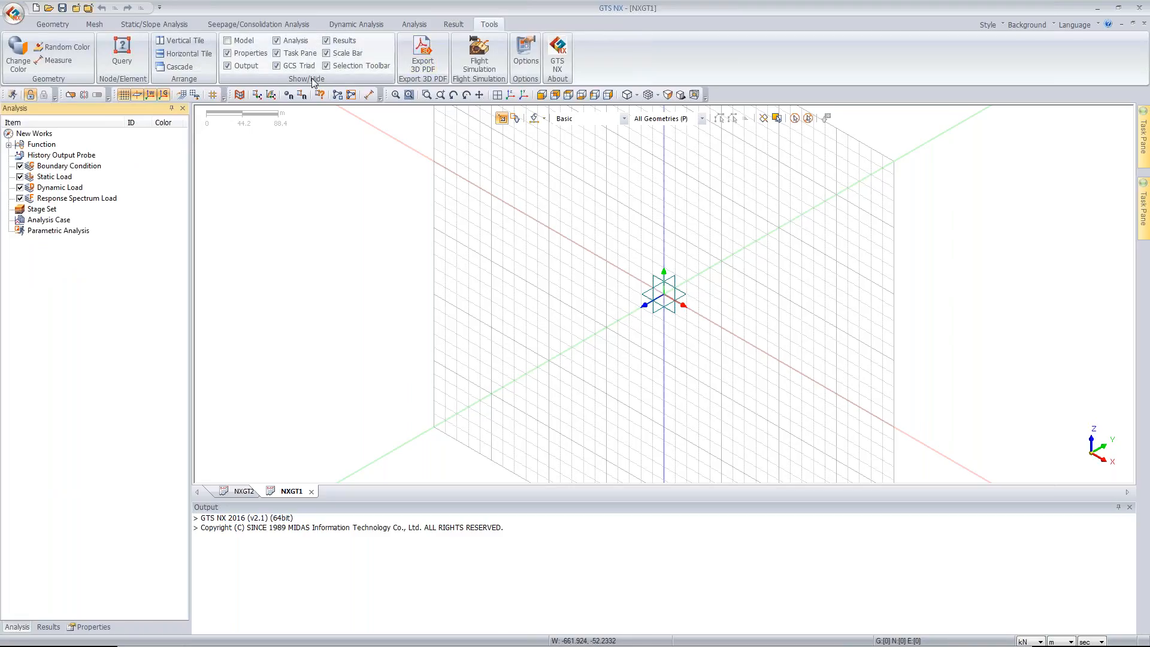
click(229, 41)
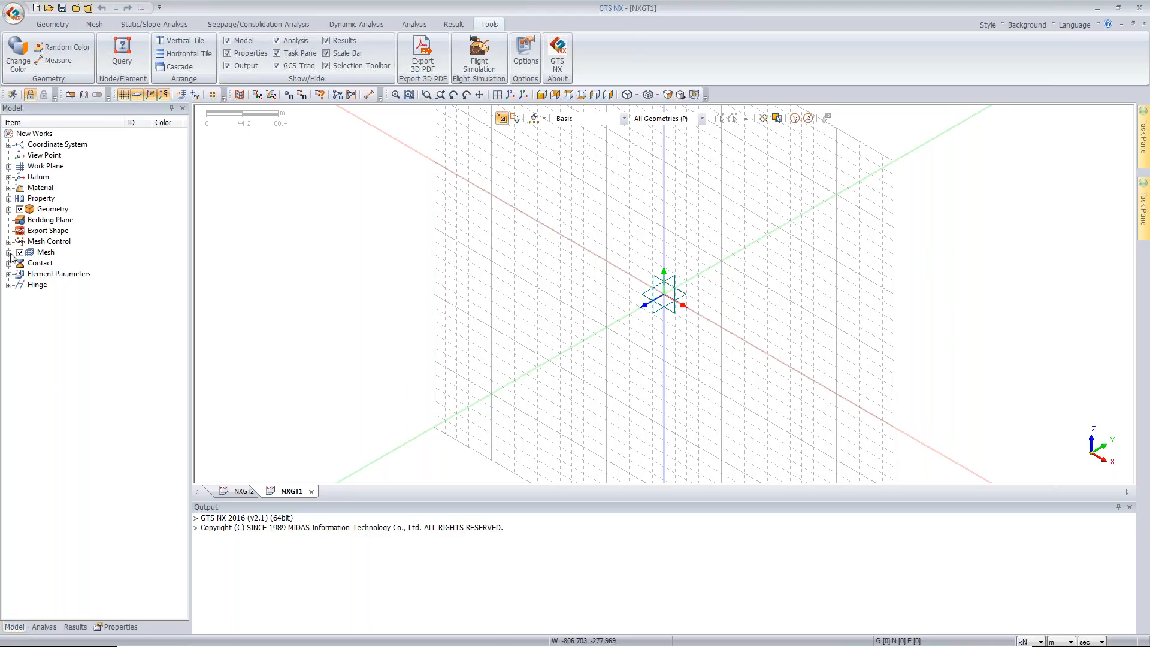
Step: Examine the Analysis, Results and Properties panes and the Output window of the new project
click(40, 629)
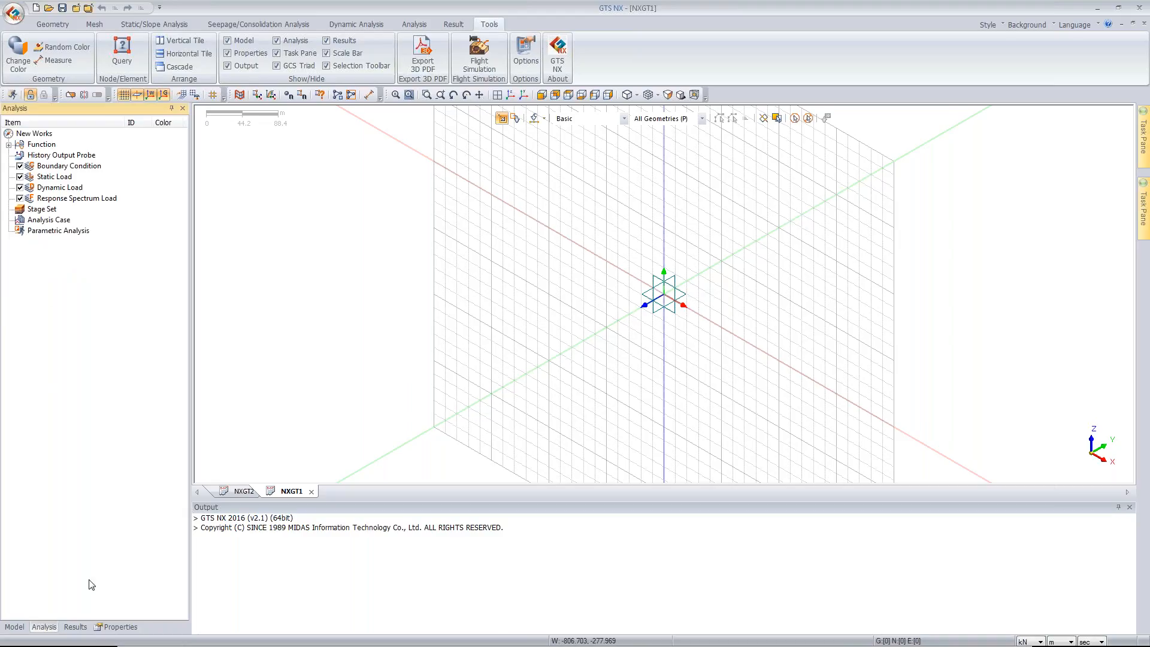
click(74, 627)
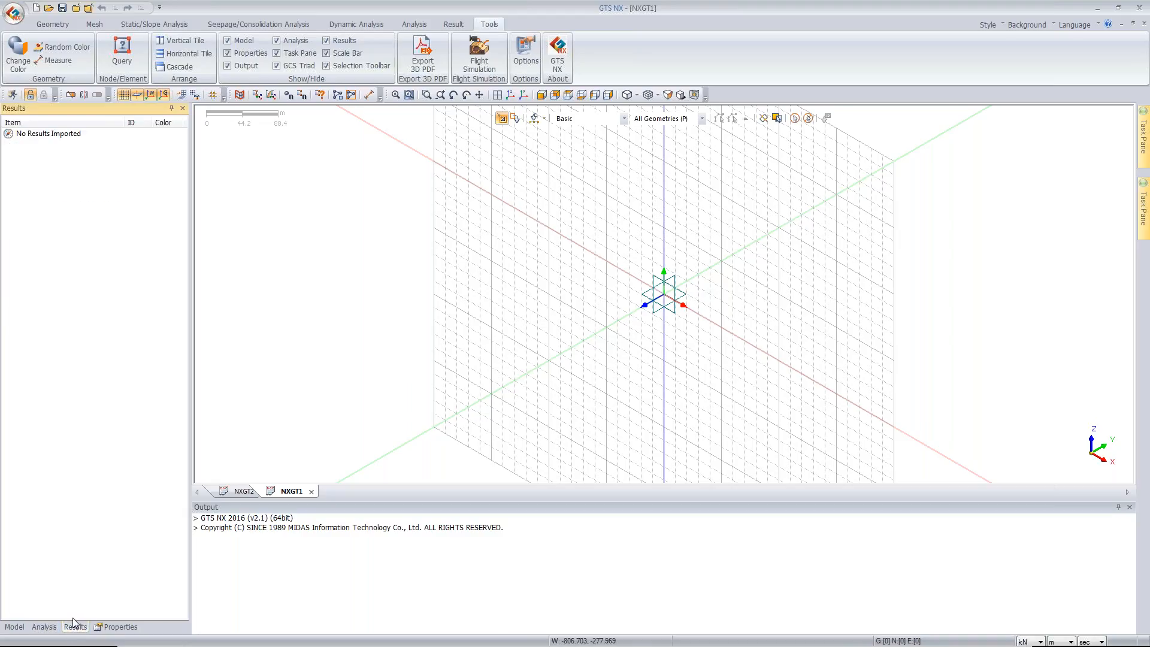
click(127, 627)
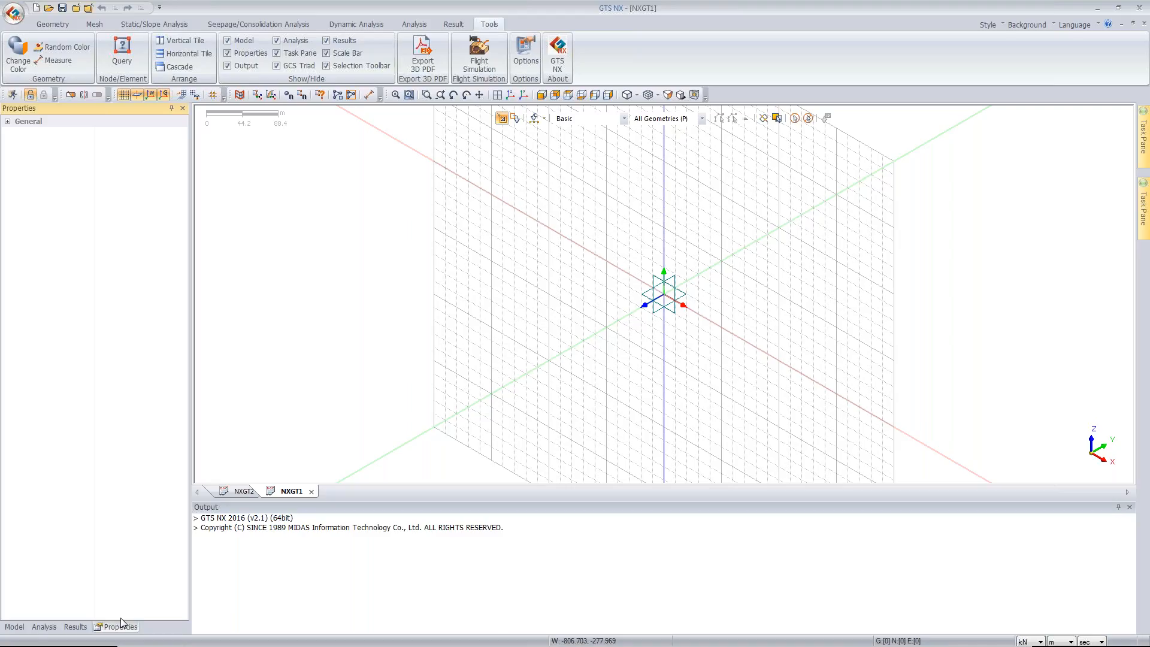
click(424, 535)
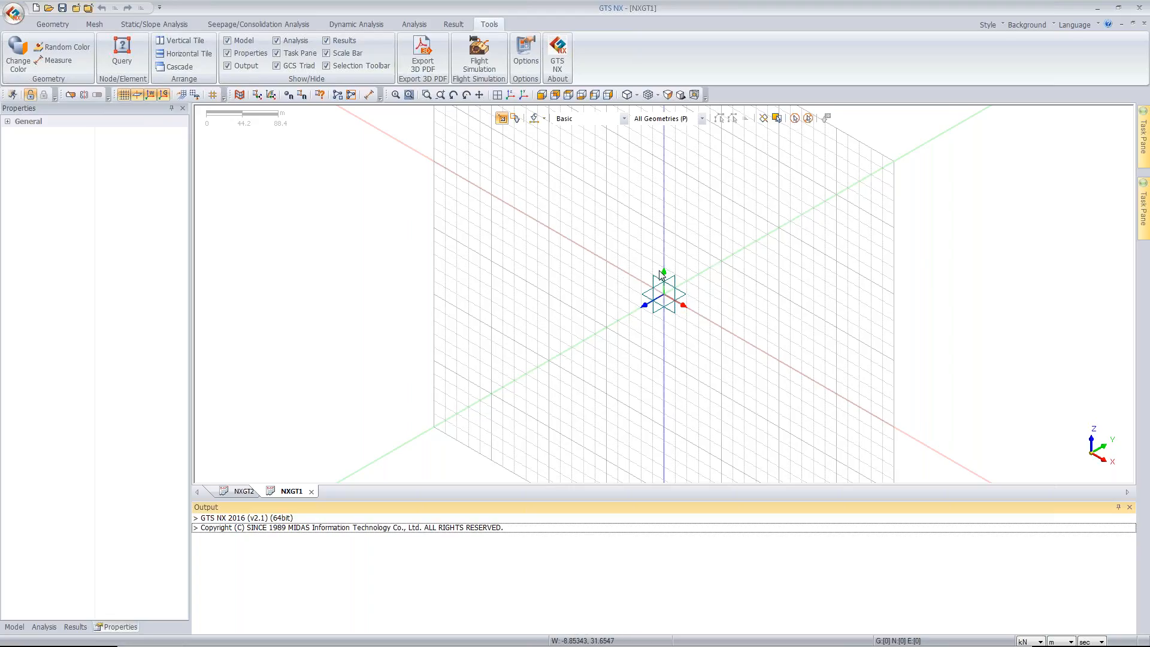
Step: Switch the active work plane to XY (0,0,1)
click(15, 627)
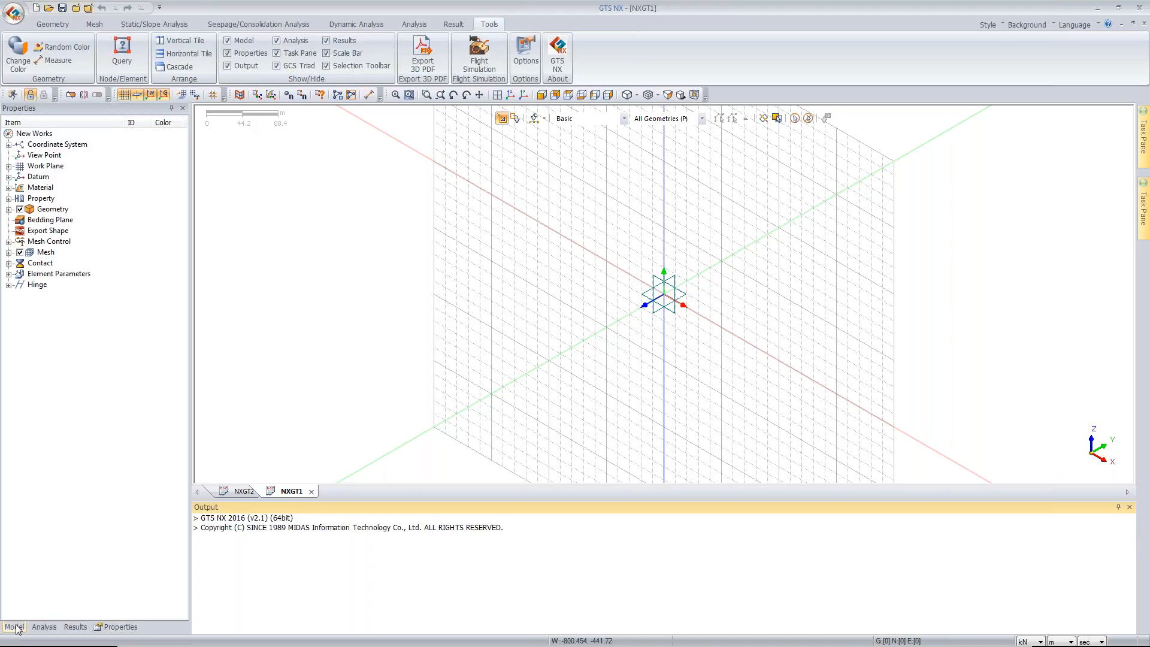
click(9, 166)
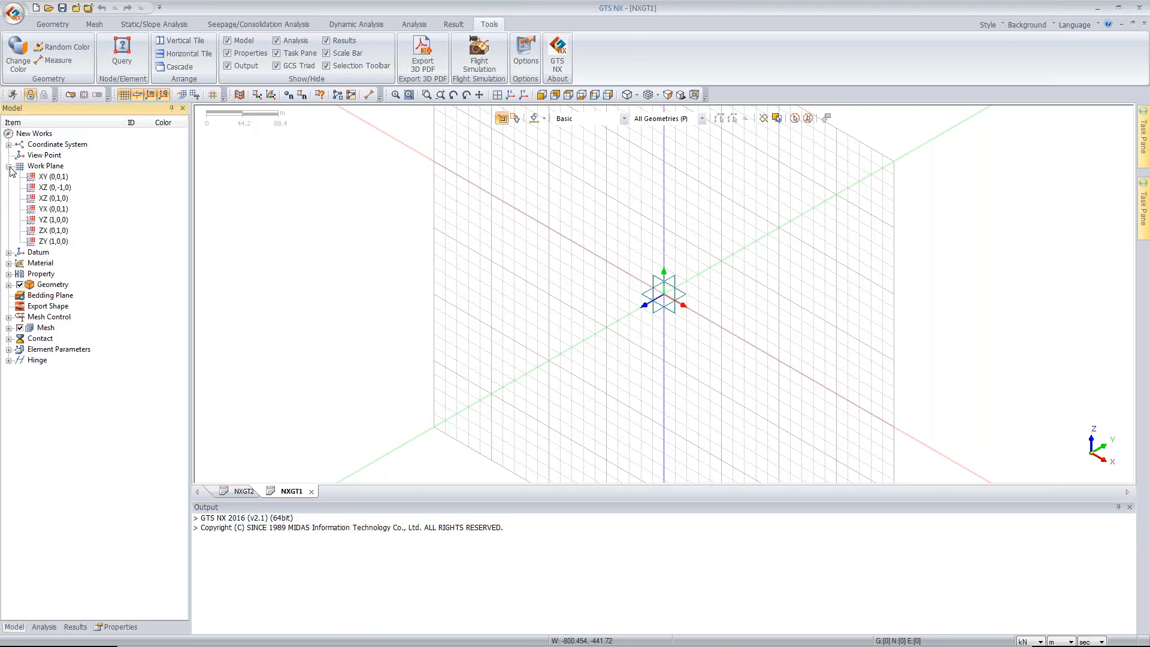
click(52, 189)
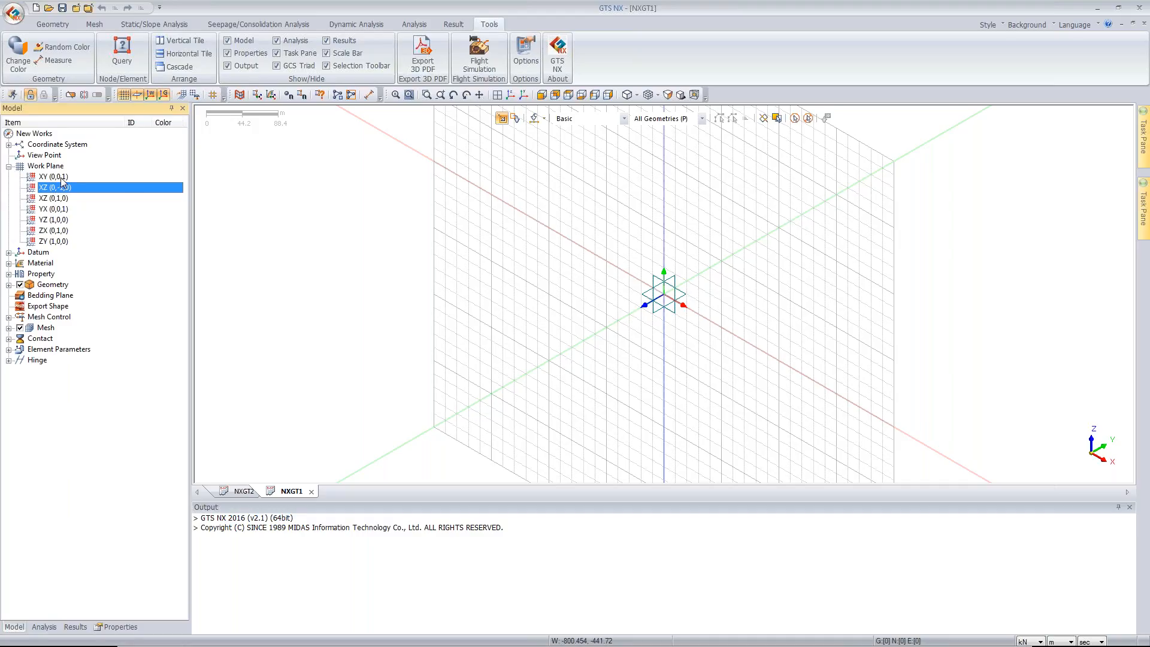
click(62, 179)
double_click(61, 178)
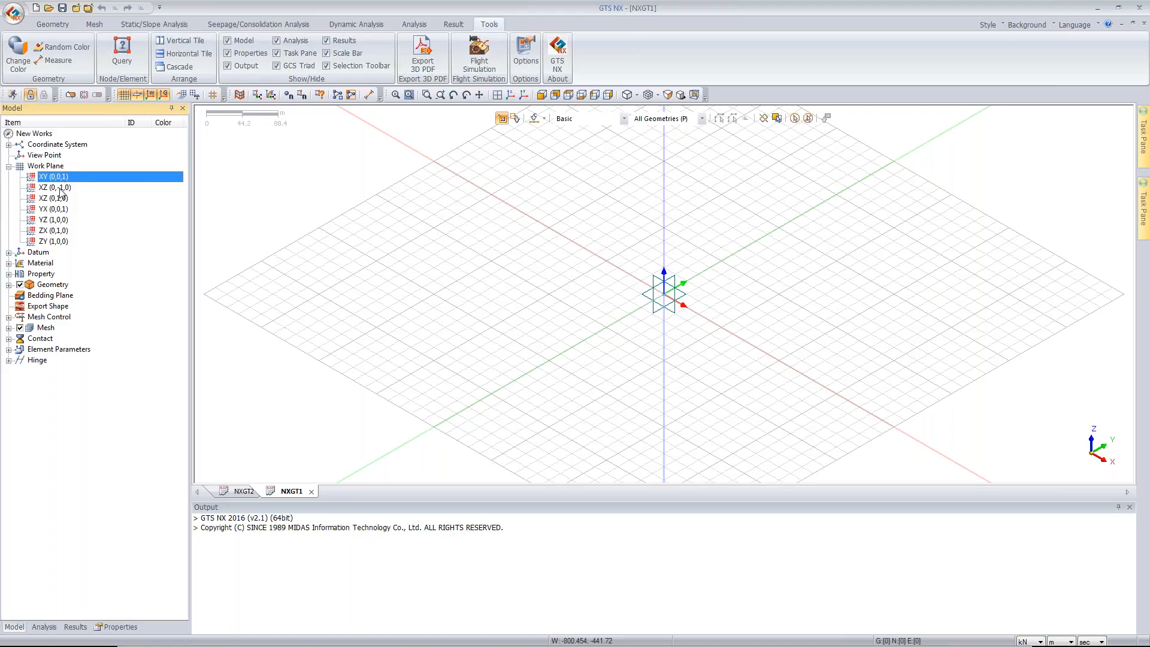
Step: Switch the active work plane to XZ (0,-1,0)
click(43, 25)
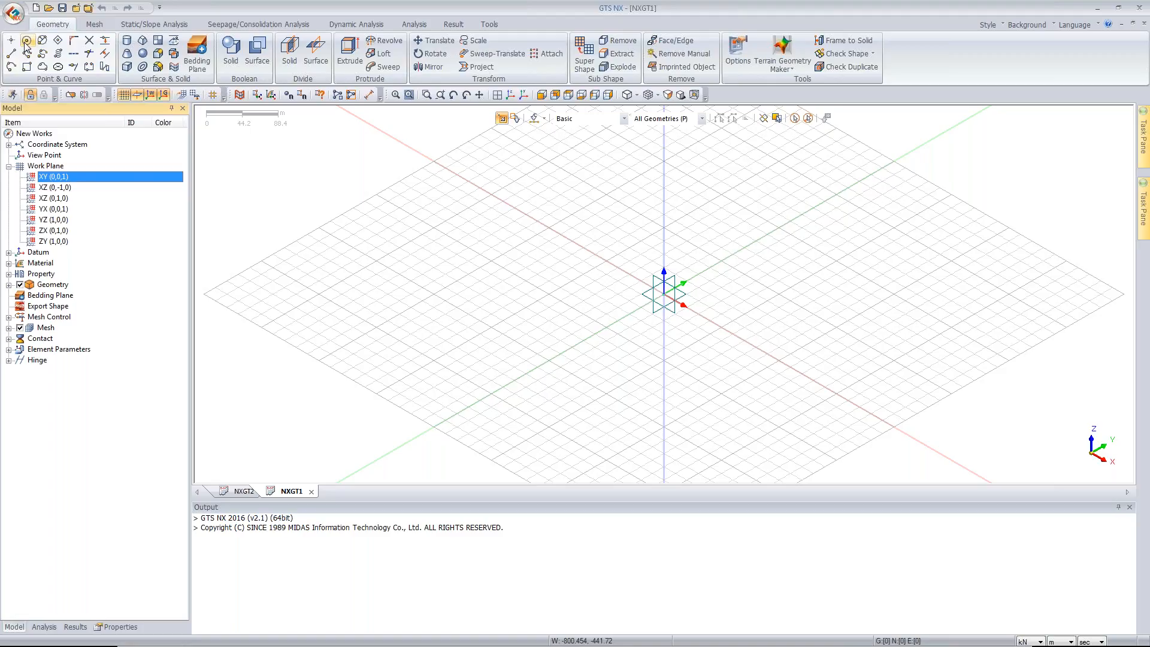
click(66, 188)
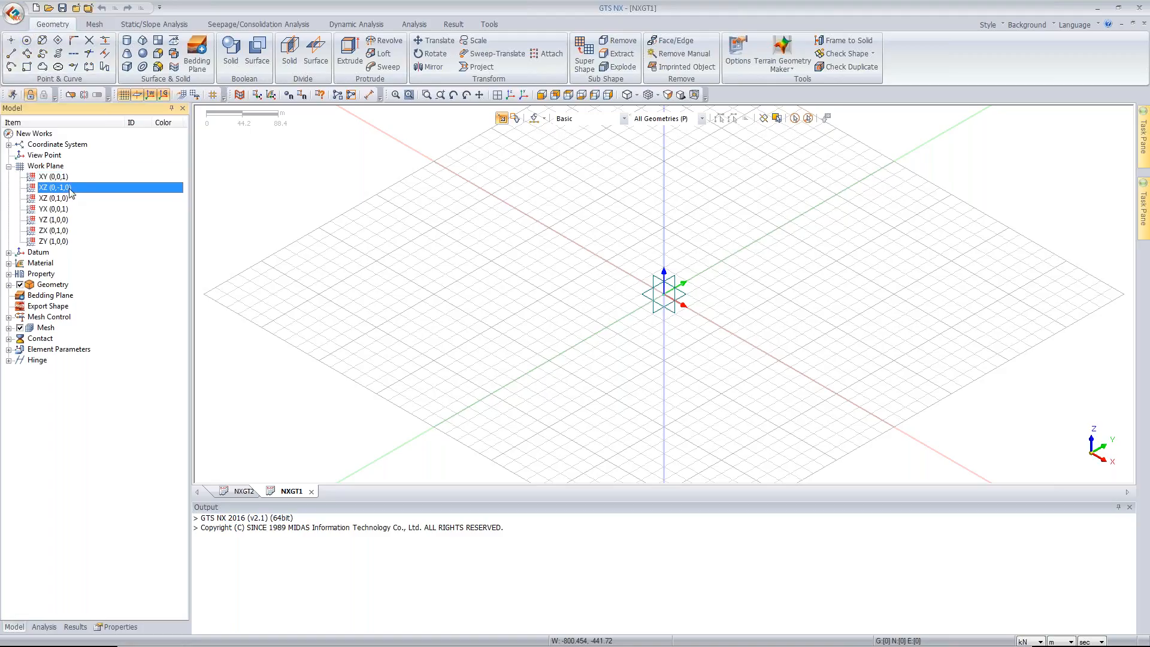
double_click(70, 191)
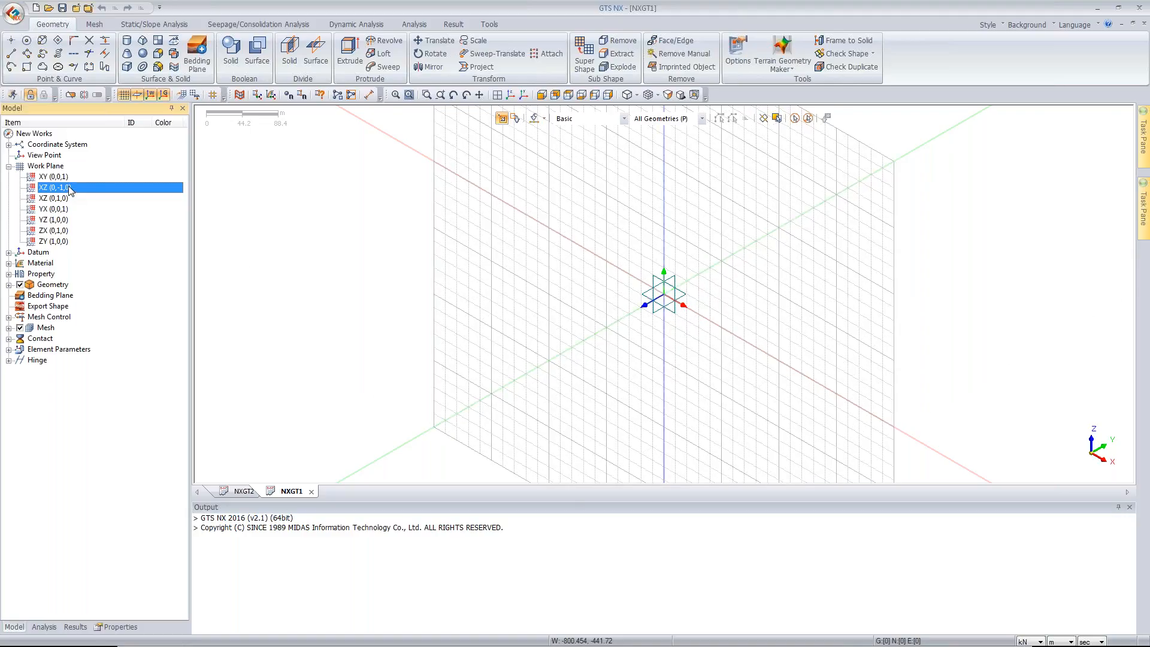
Step: Draw a rectangle on the XZ work plane from corner 0,0 to the relative opposite corner 40,40
click(26, 67)
drag(83, 122, 139, 160)
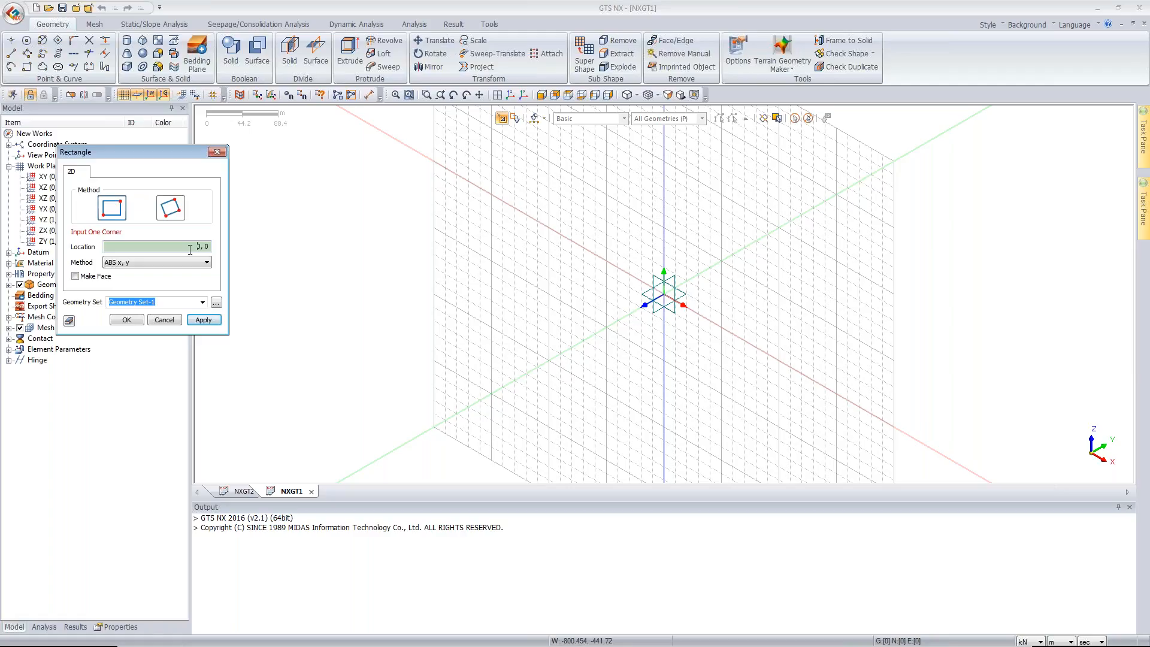
key(Return)
text(40,40)
click(169, 263)
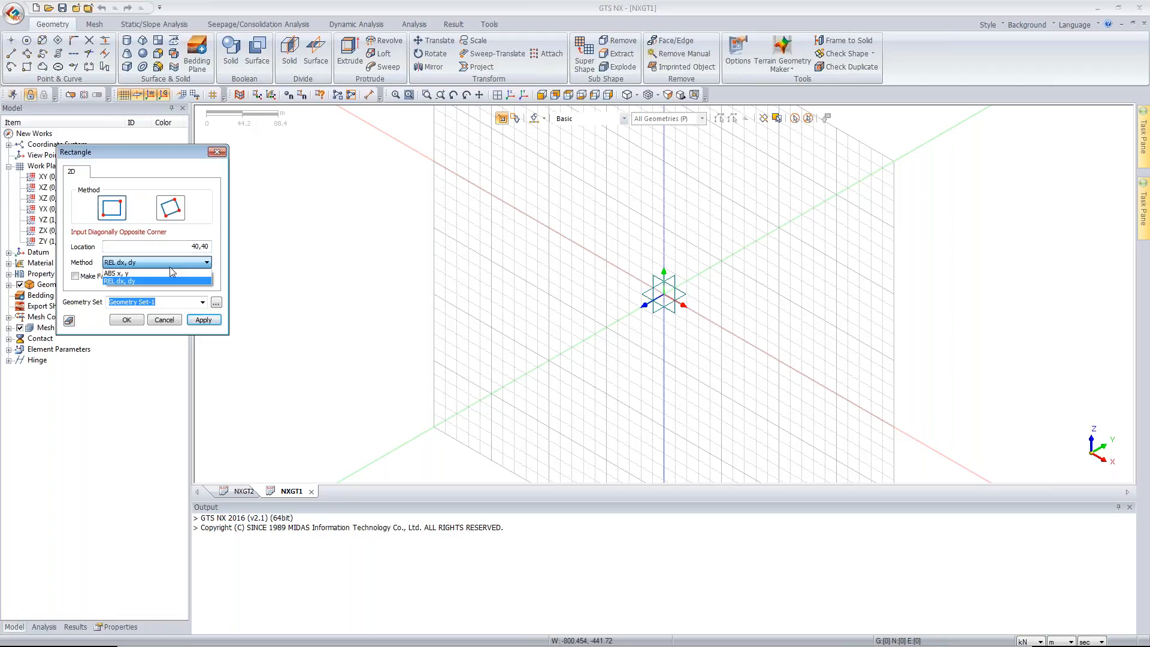
click(166, 281)
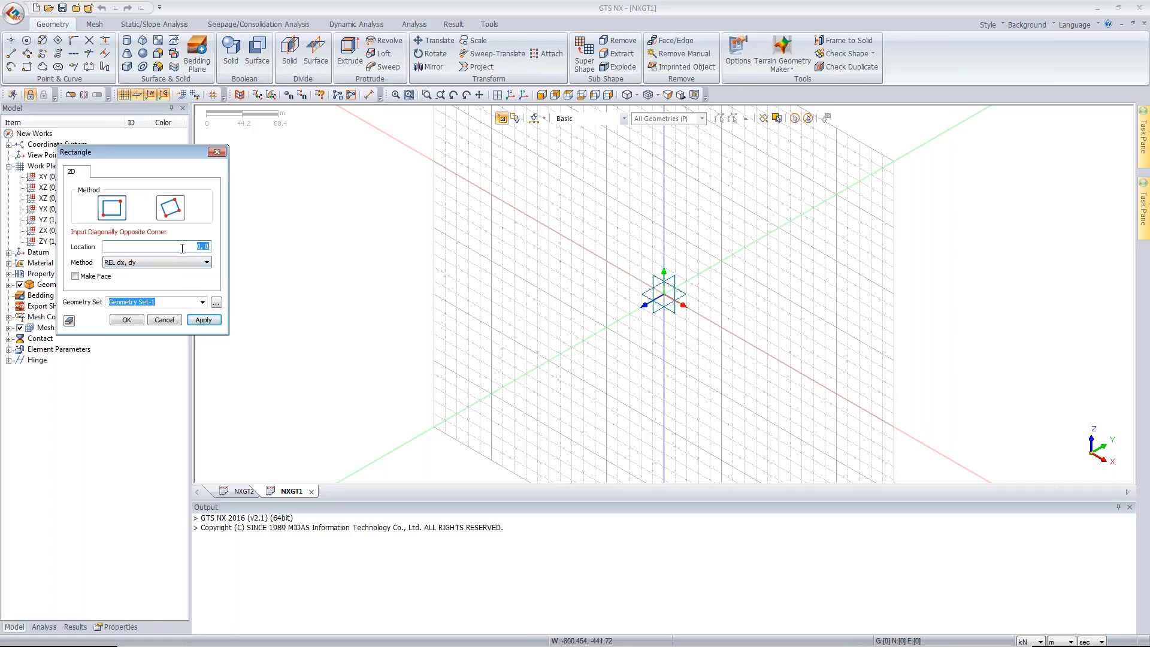
text(40,40)
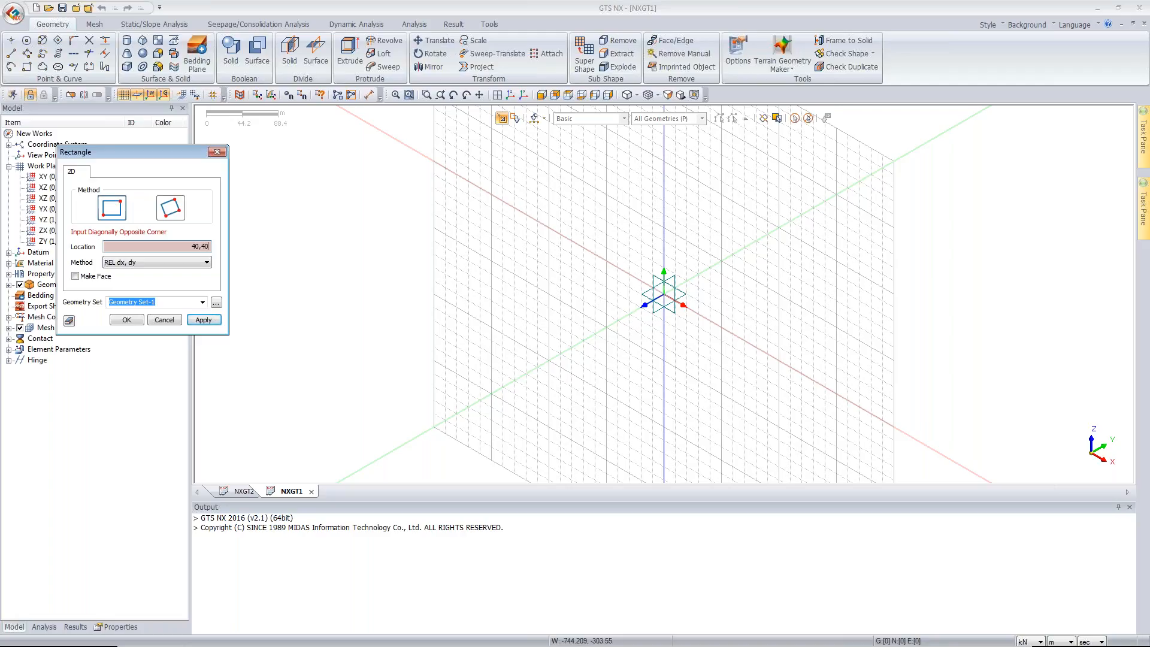
key(Return)
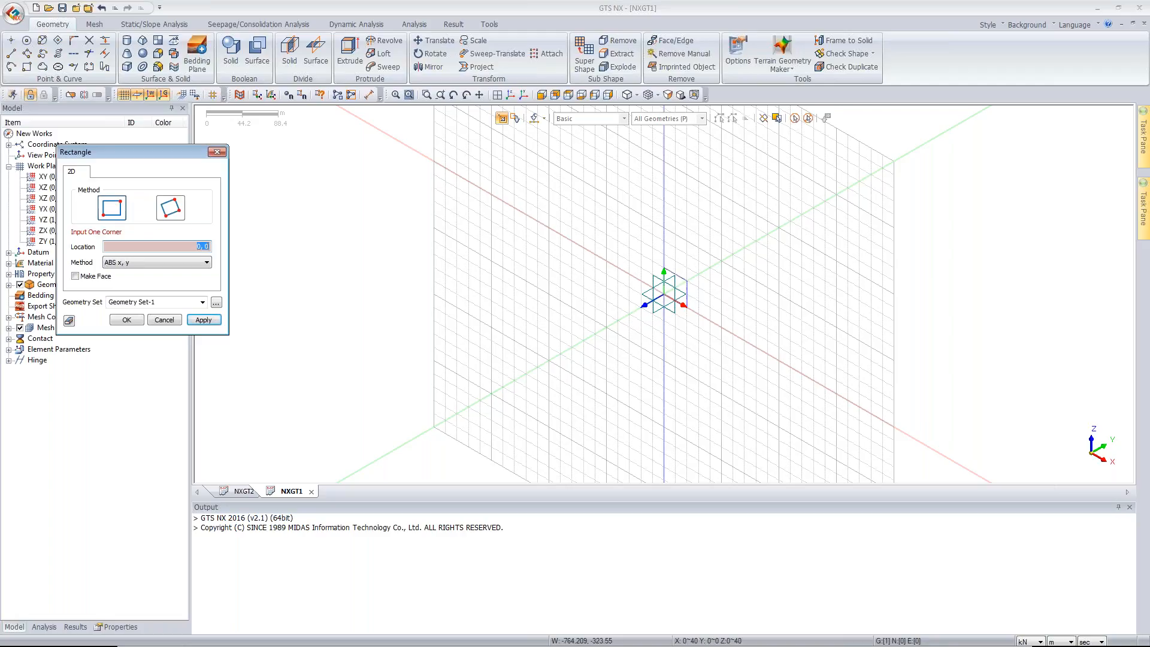
click(217, 152)
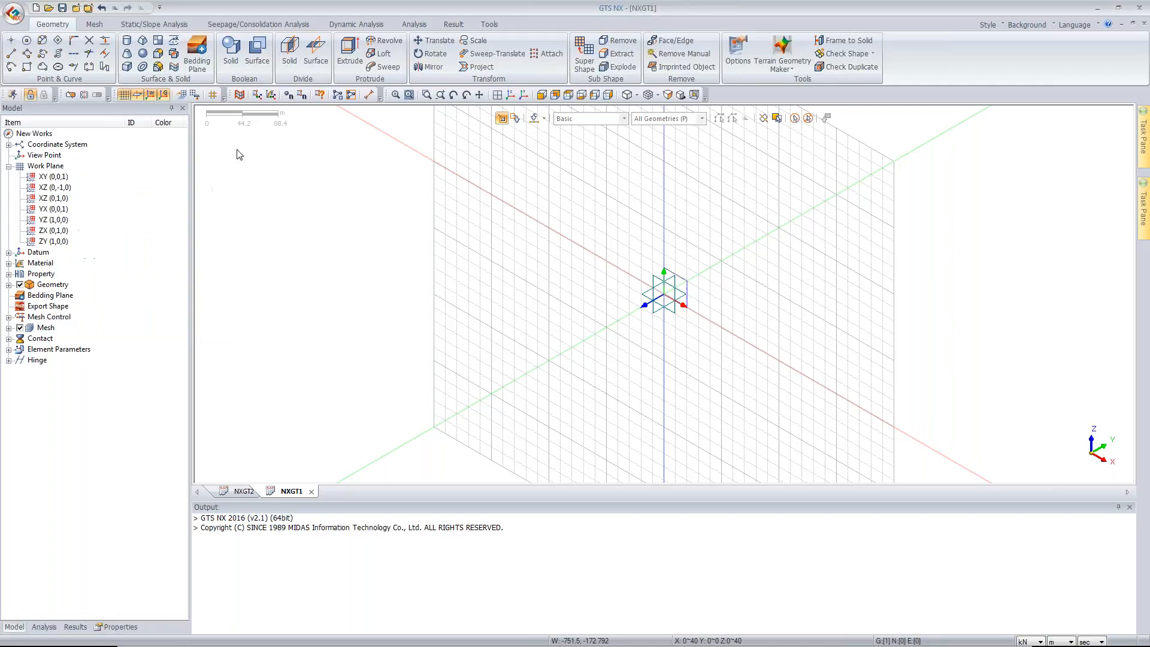
Step: Create a full 3 Center Circle tunnel section as a wire, with R1 and R2 of 4 m and its center at 20,20
click(511, 94)
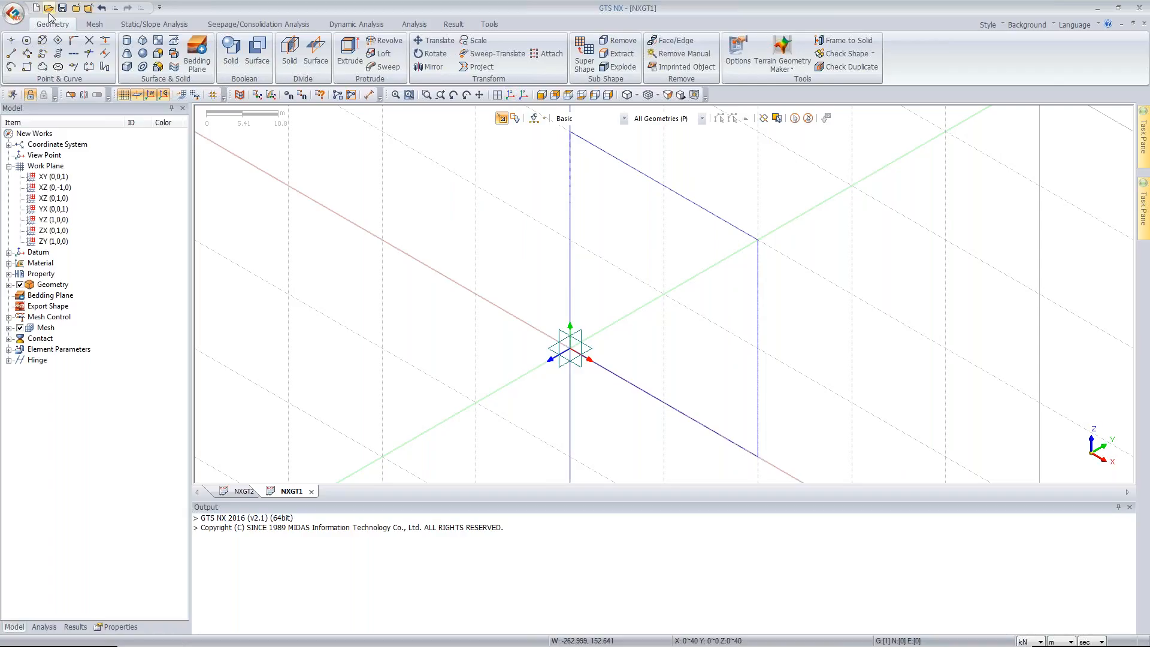
click(60, 68)
drag(108, 112, 179, 130)
double_click(129, 256)
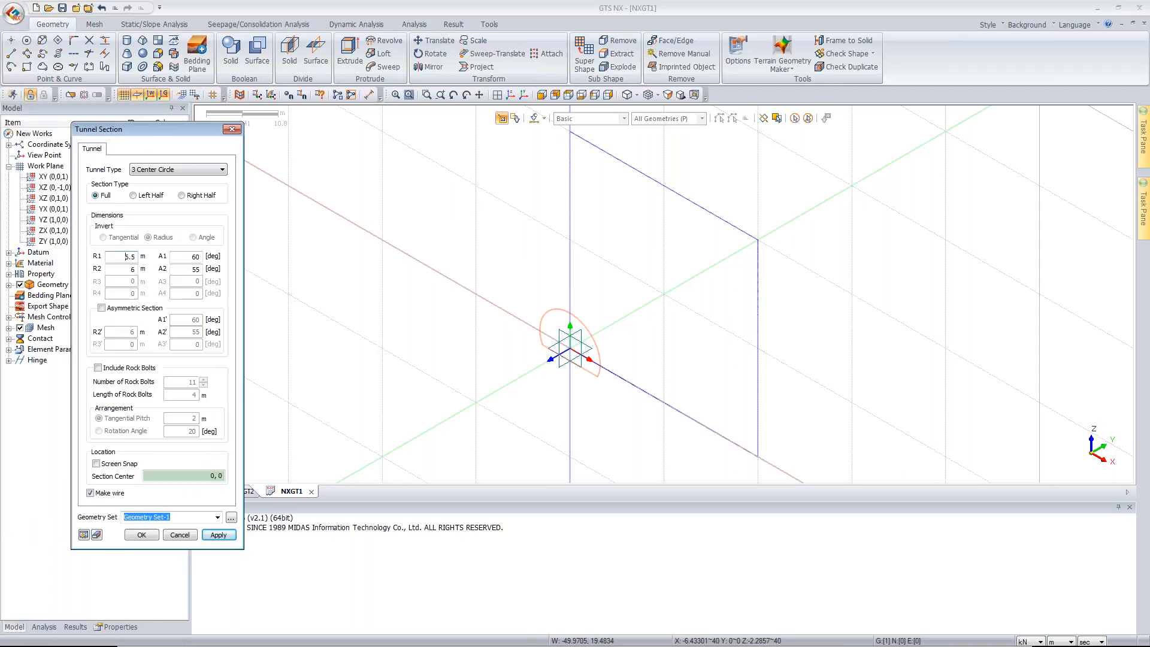
text(4)
key(Tab)
text(4)
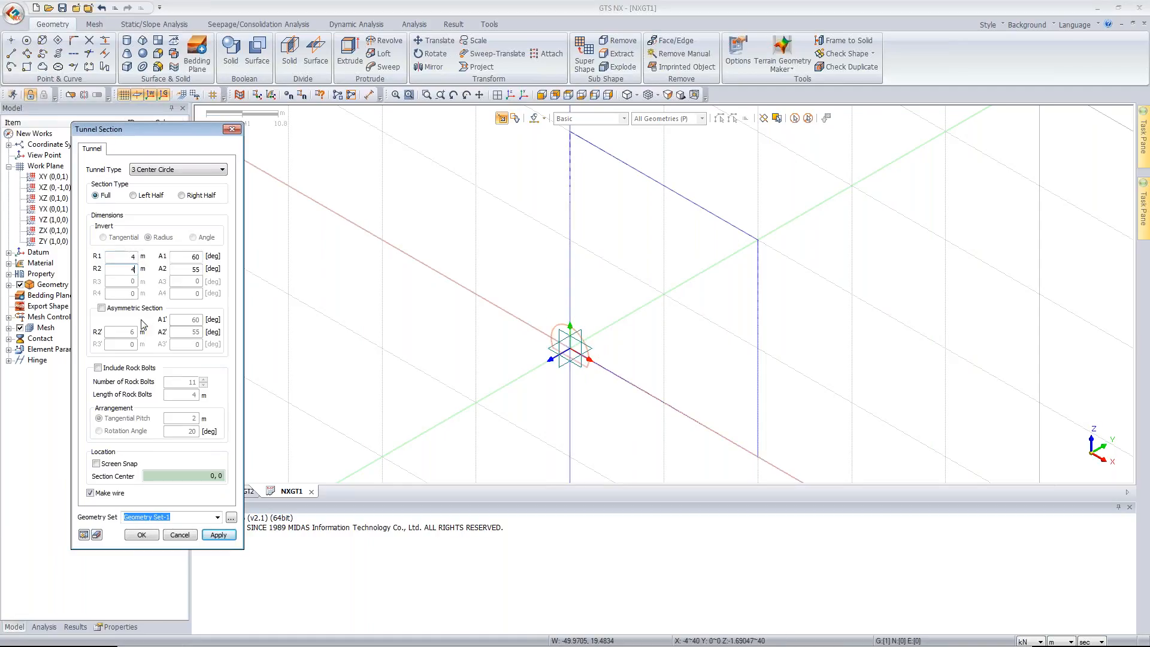
drag(221, 476, 149, 477)
text(20,20)
key(Return)
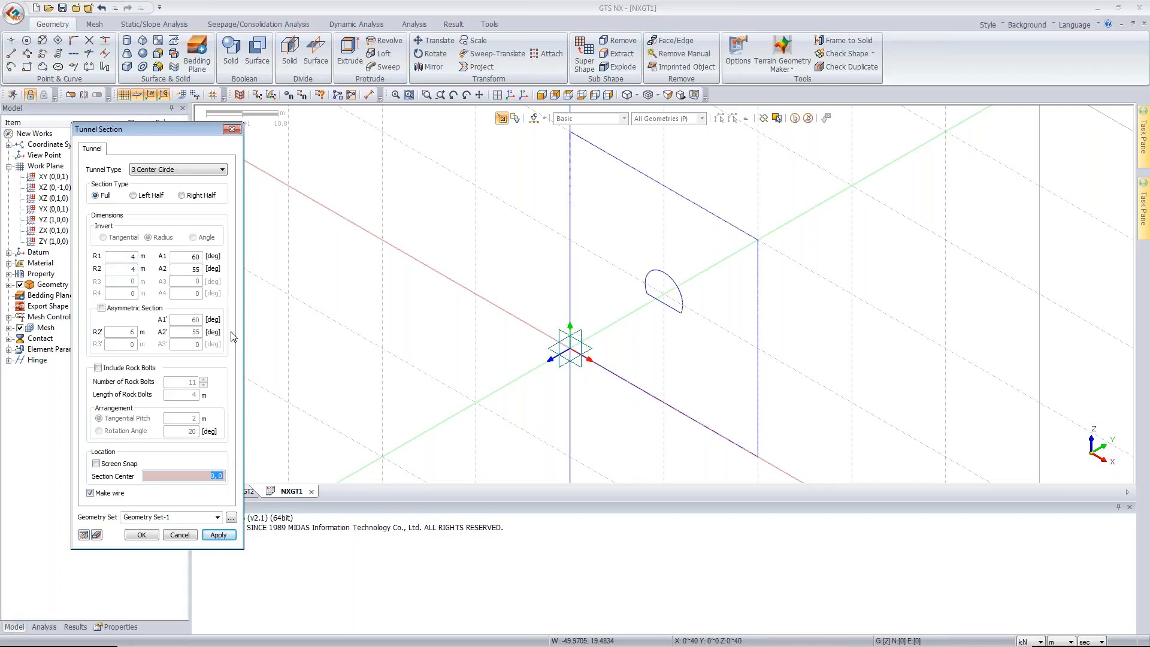
click(232, 129)
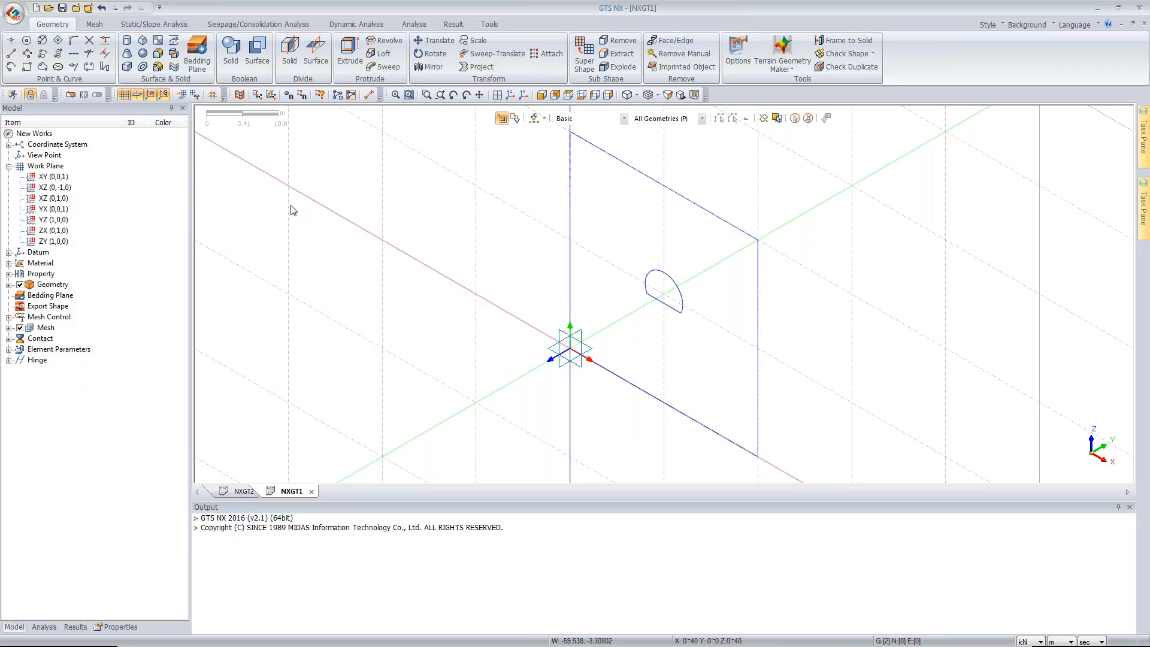
Step: Extrude the rectangle wire 40 m along the Y axis as a solid in a geometry set named Main Ground
click(353, 59)
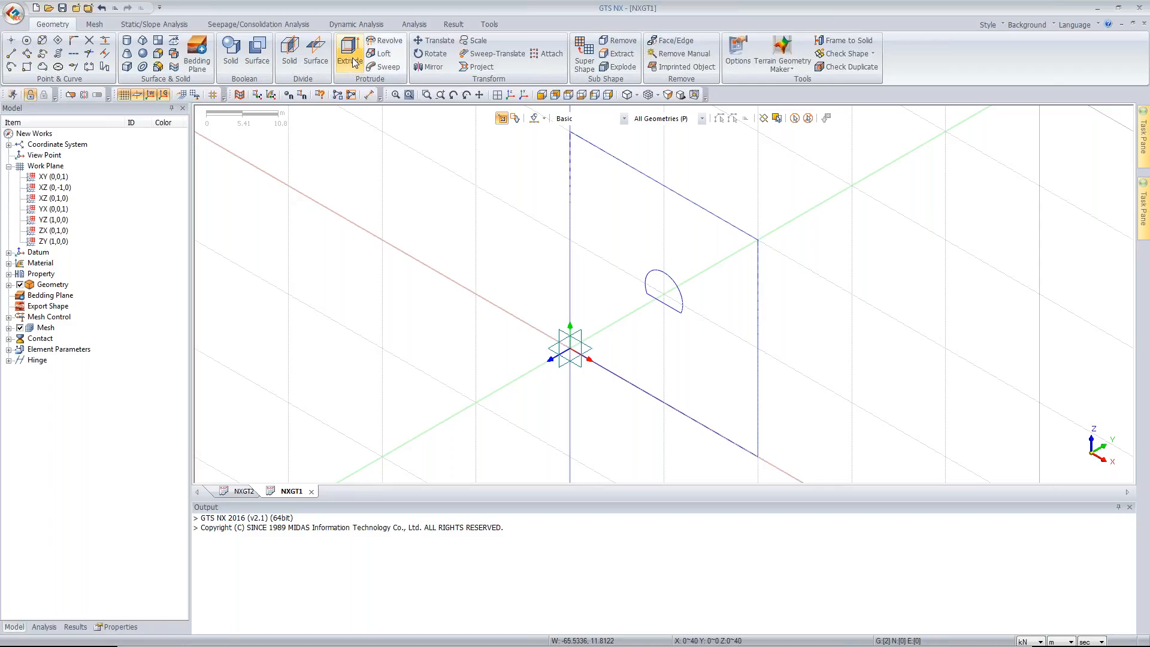
click(354, 62)
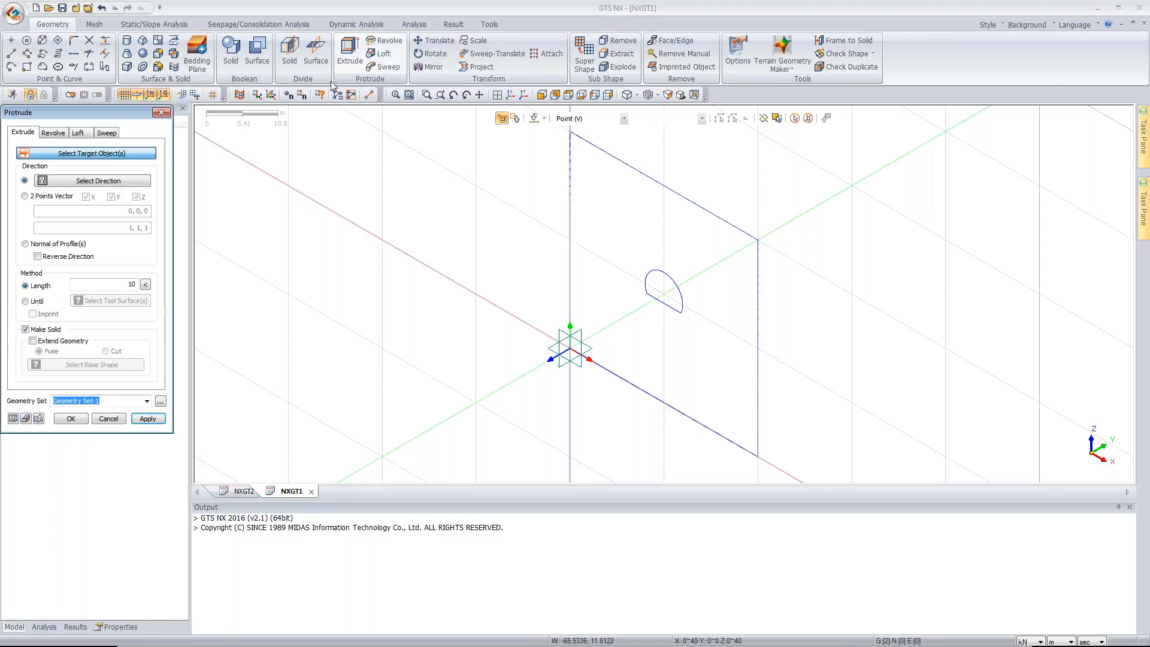
drag(133, 117, 198, 132)
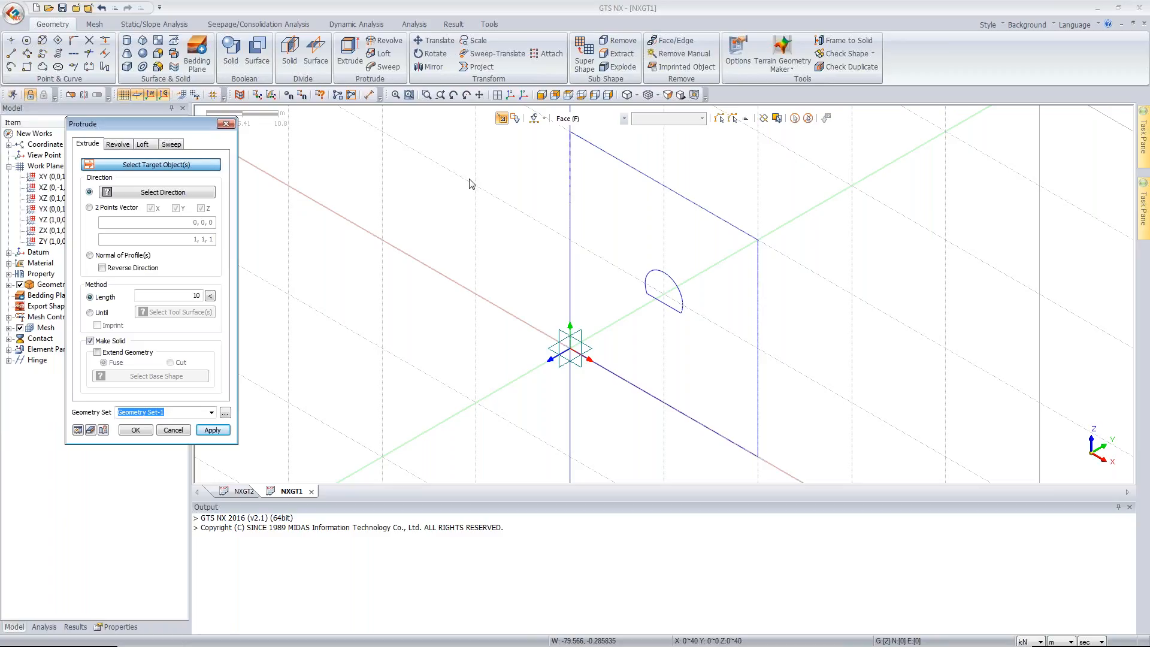
click(574, 119)
click(576, 136)
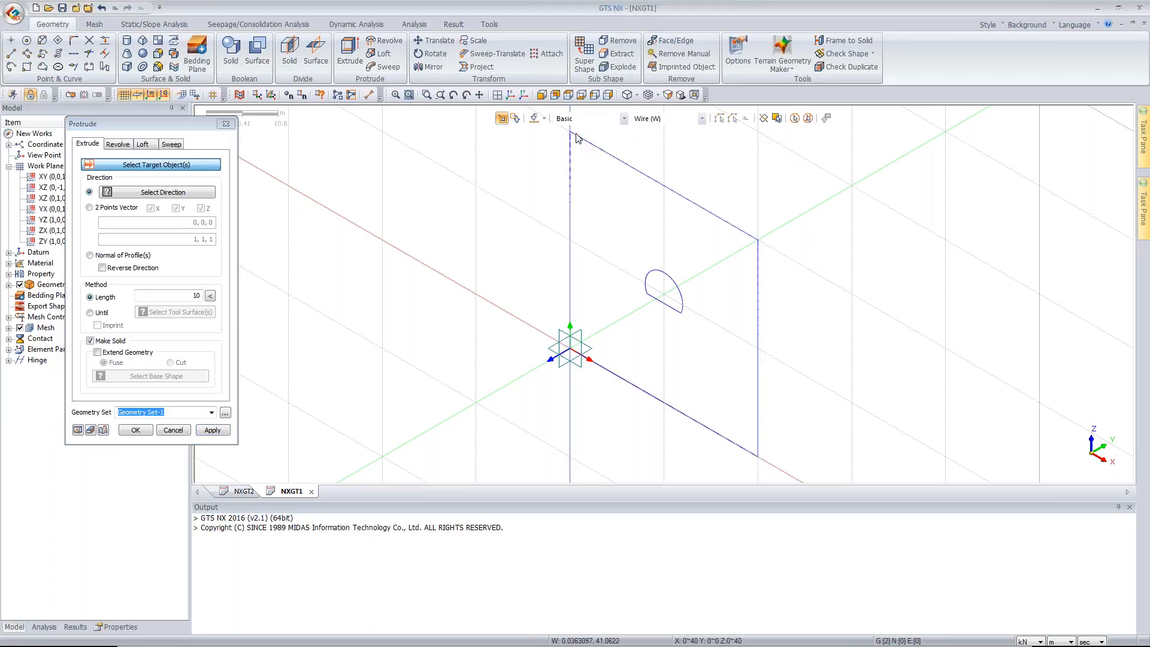
click(590, 145)
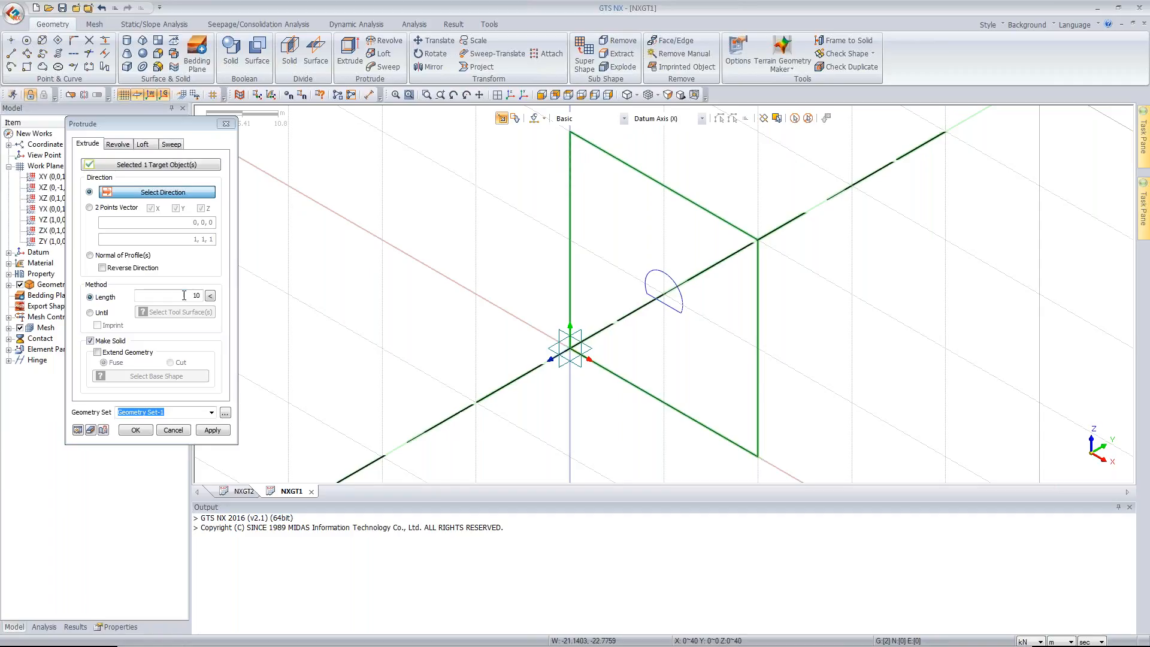
click(590, 336)
text(40)
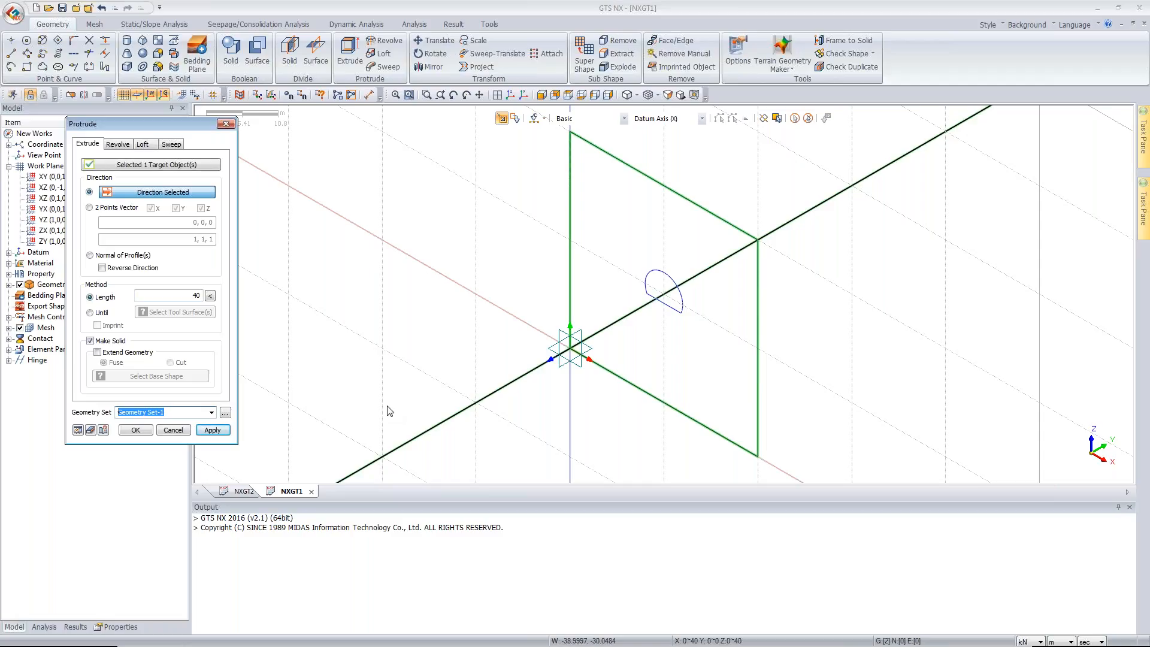
text(Main Groound)
click(77, 430)
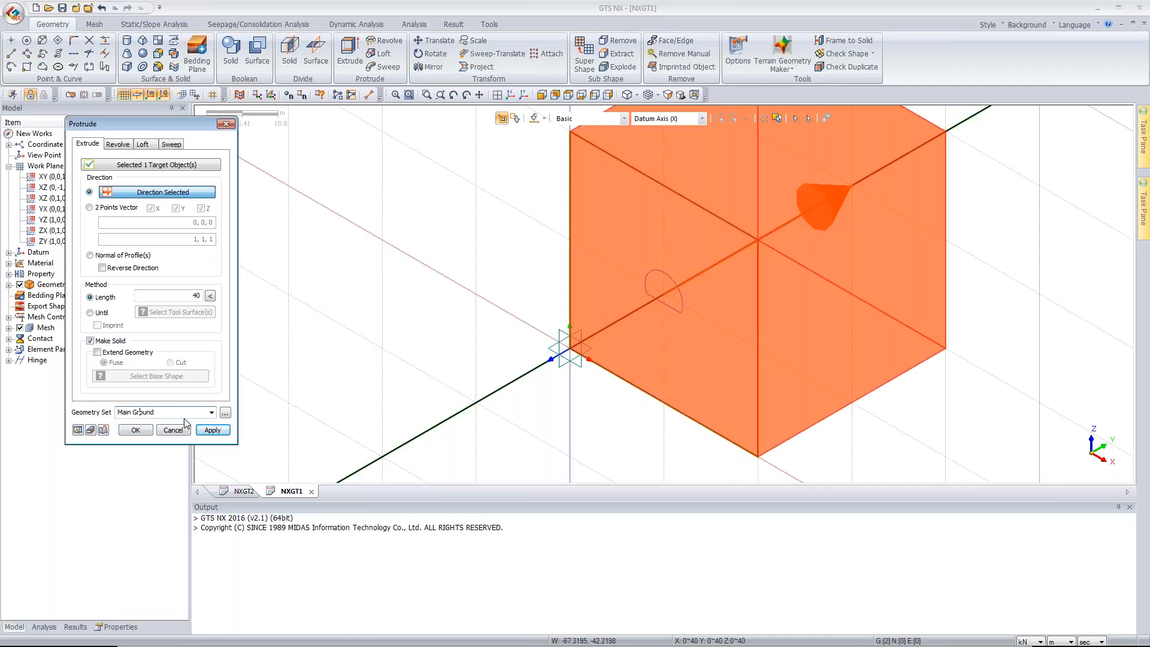
click(213, 430)
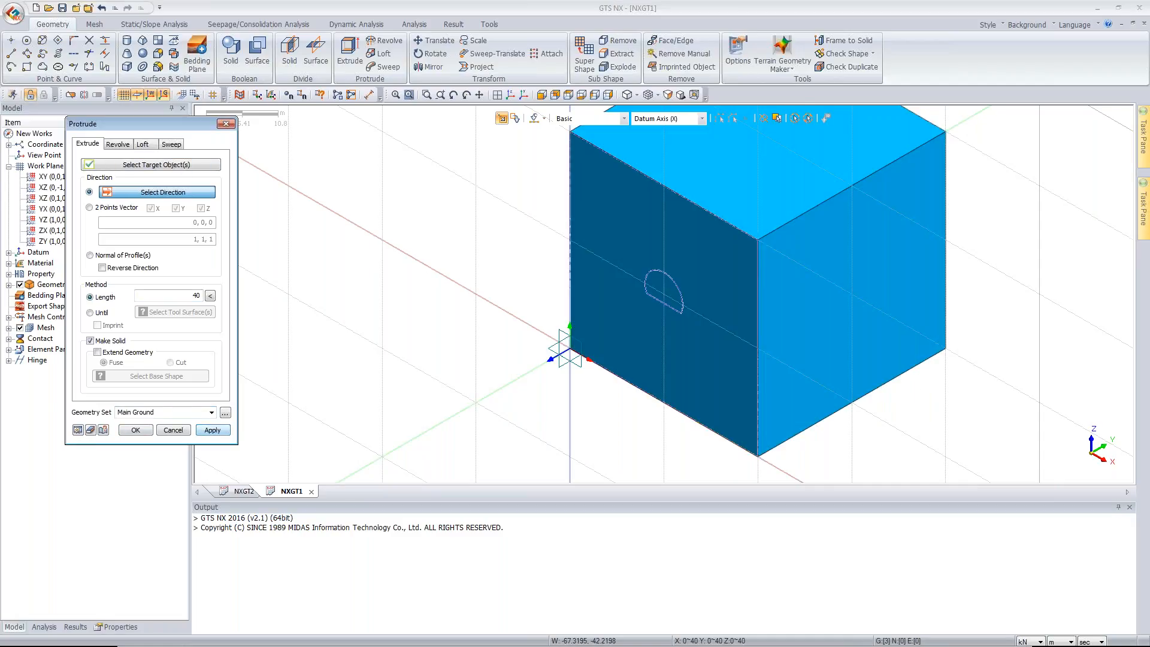
Step: Extrude the tunnel section wire 40 m along the Y axis as a solid in a geometry set named Main Tunnel
click(186, 166)
click(581, 119)
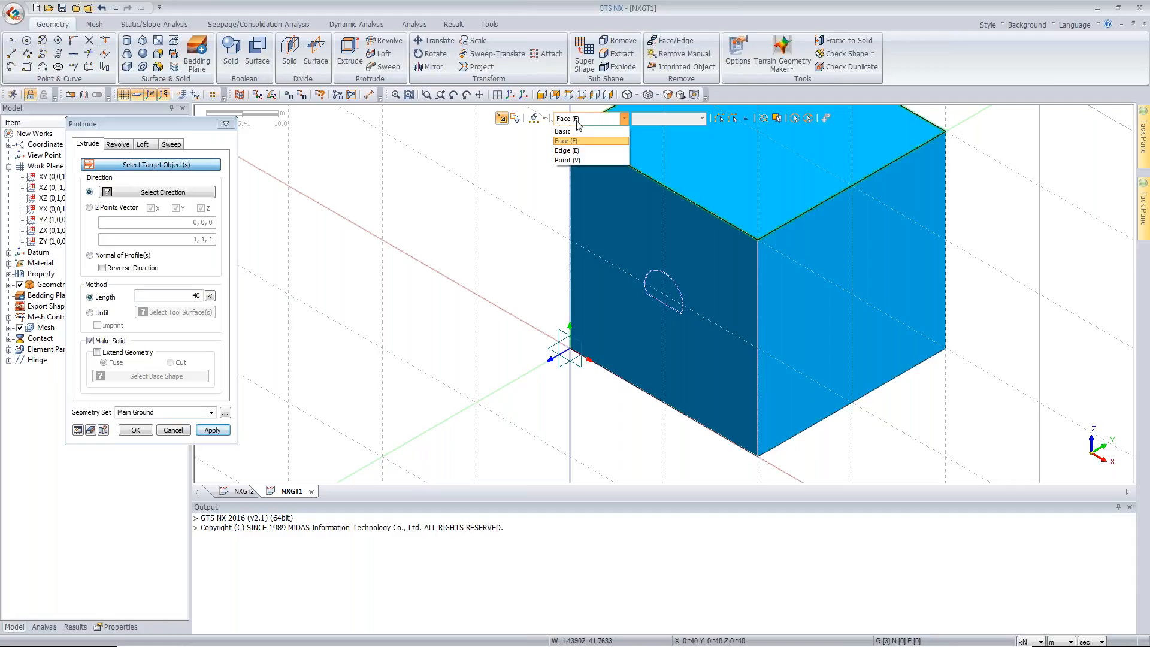
click(579, 131)
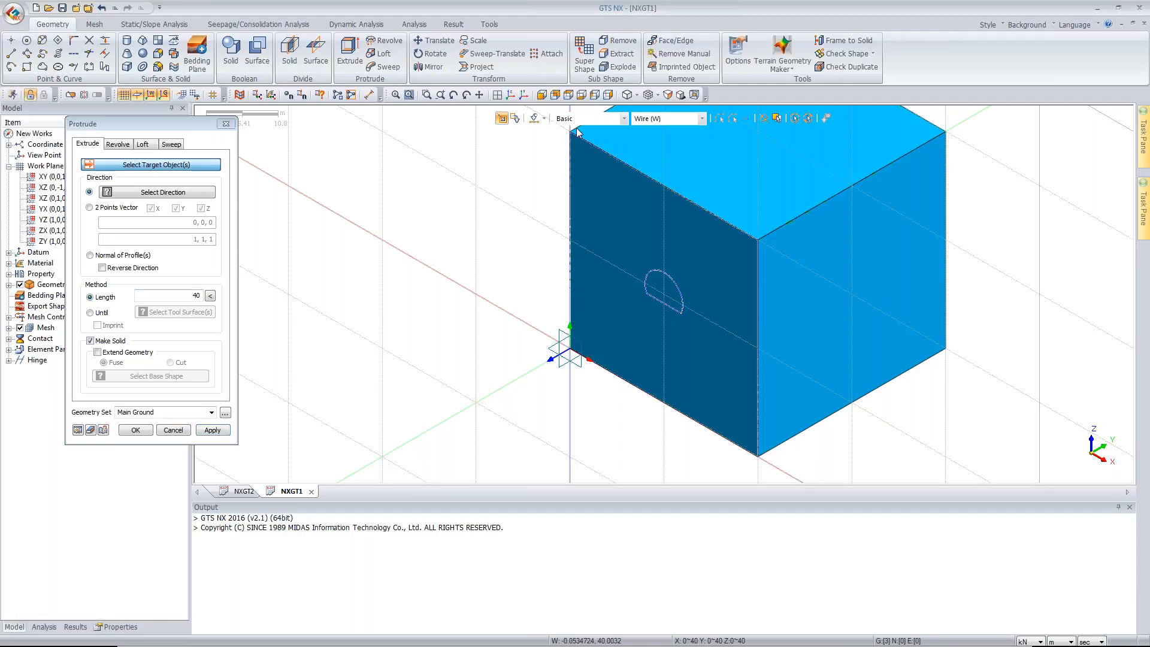
click(650, 279)
click(176, 198)
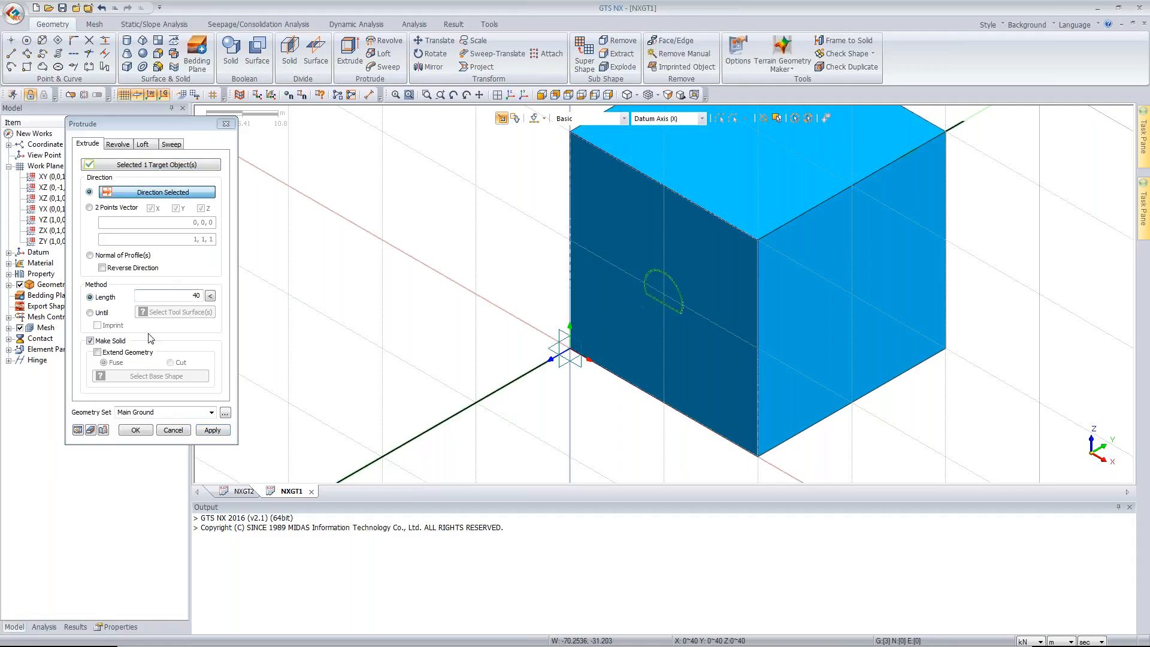
click(156, 413)
text(Main Tunnel)
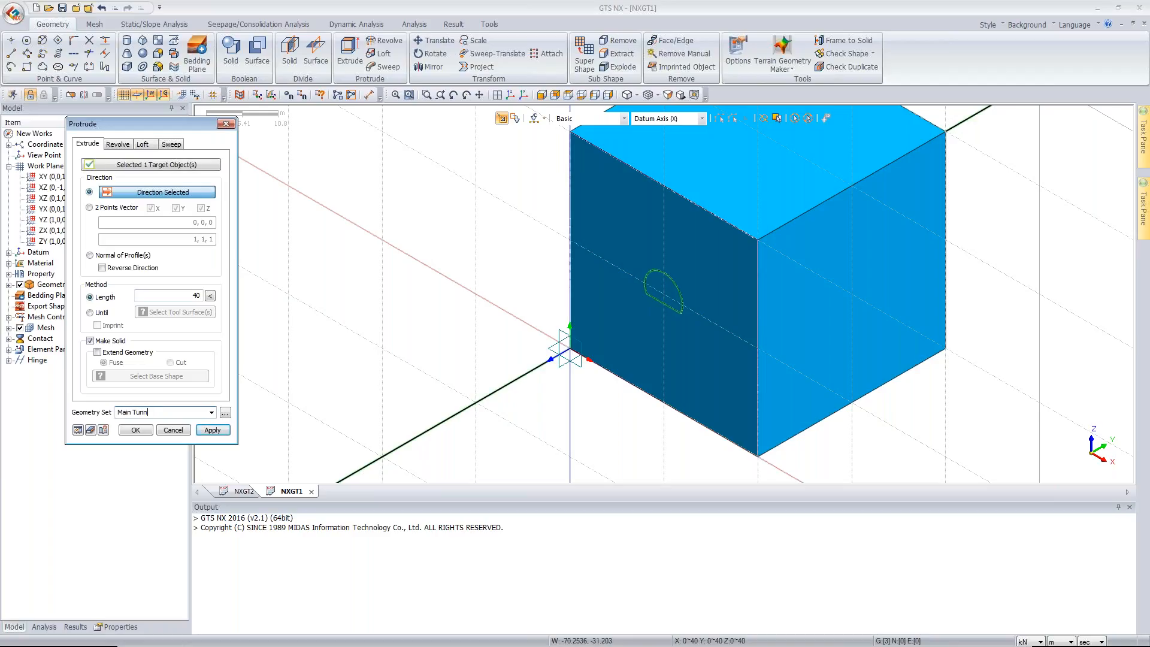
click(79, 430)
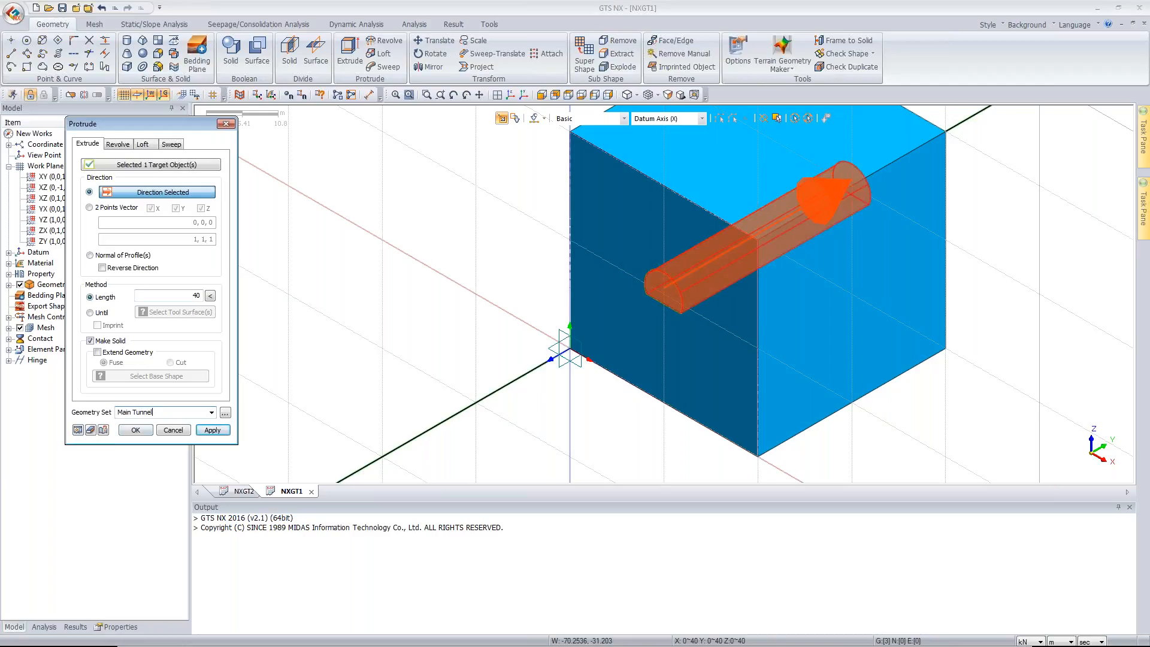
click(130, 431)
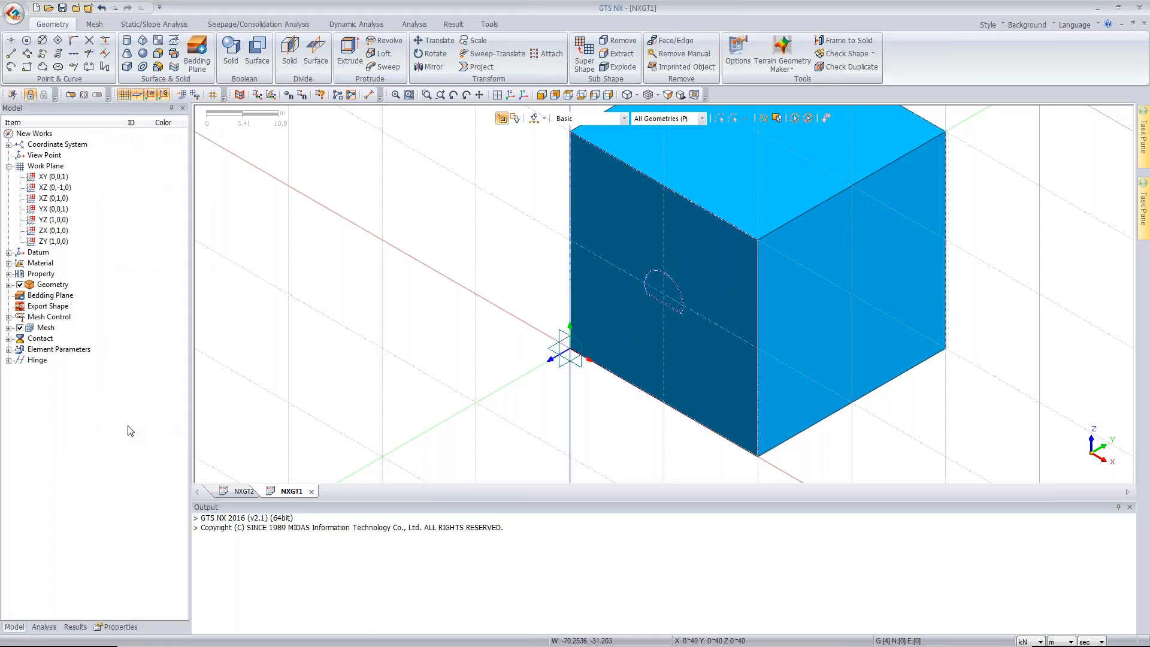
Step: Hide the main ground block and inspect the tunnel solid in front and isometric views
right_click(623, 217)
click(638, 234)
click(511, 94)
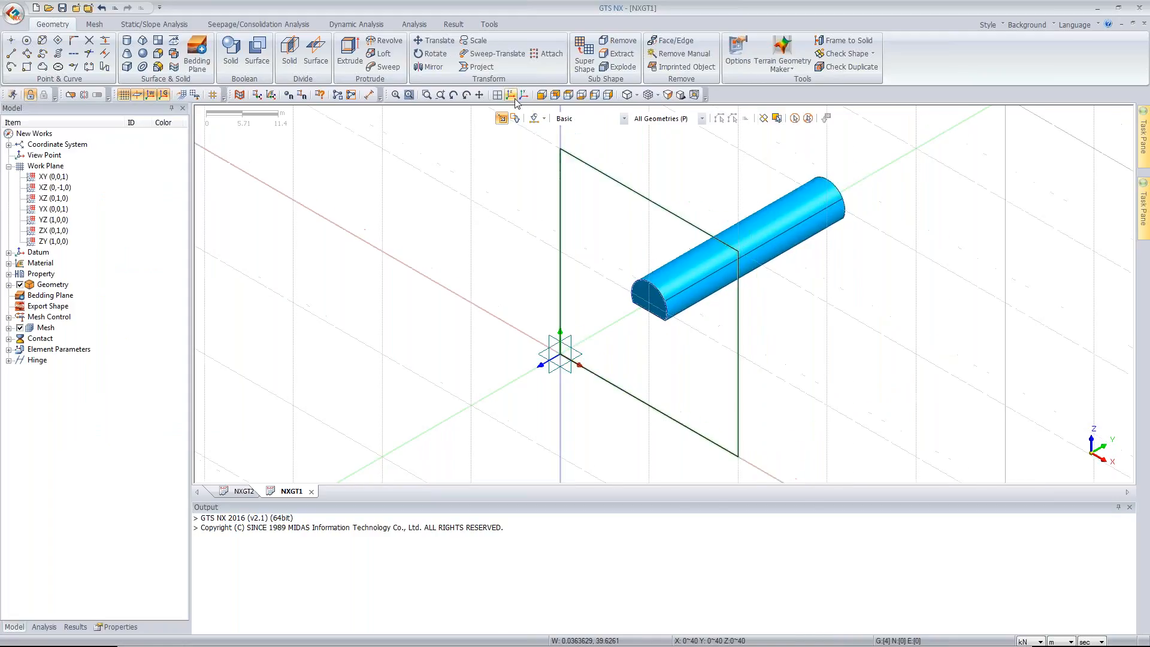
click(542, 96)
click(543, 97)
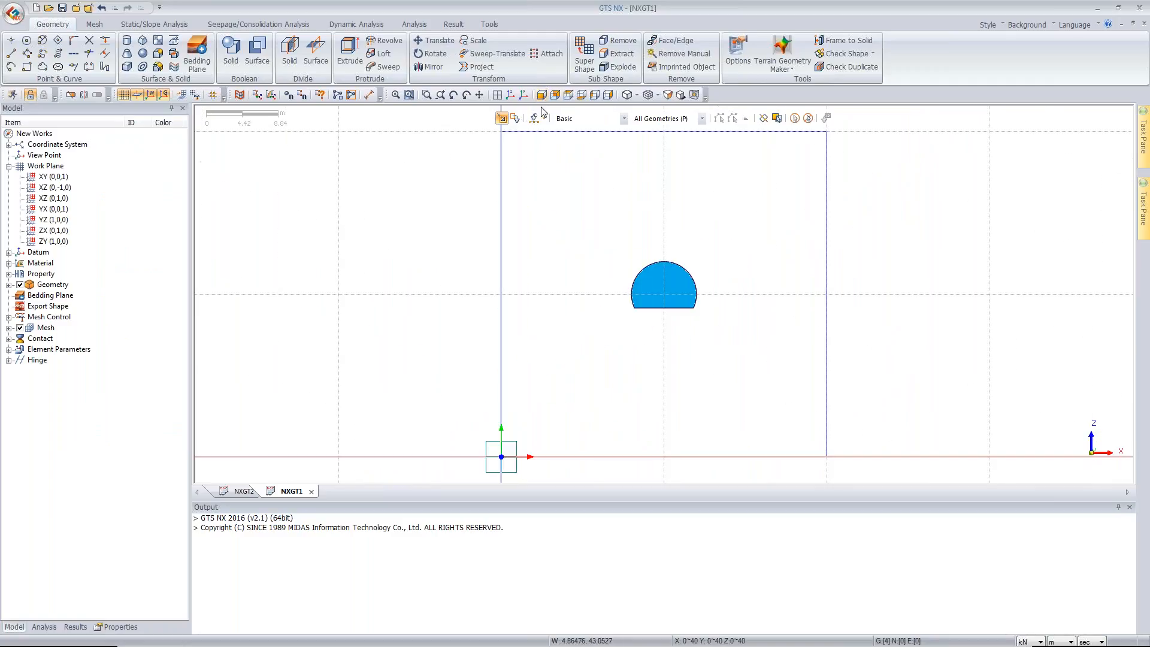
click(511, 95)
click(512, 95)
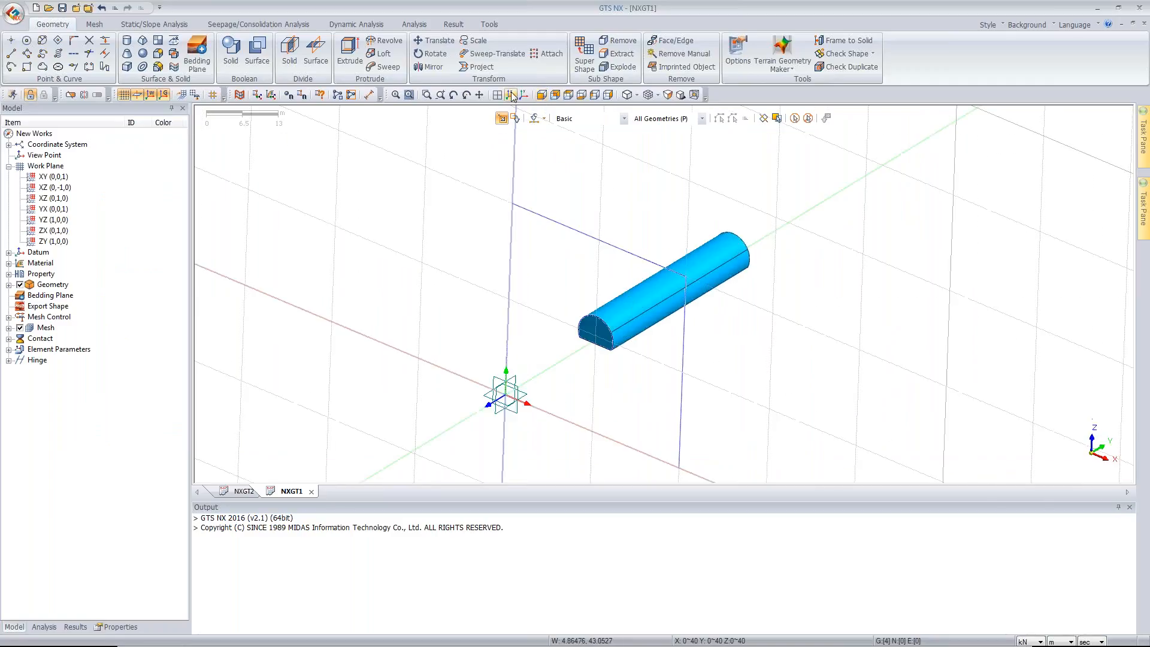
click(512, 95)
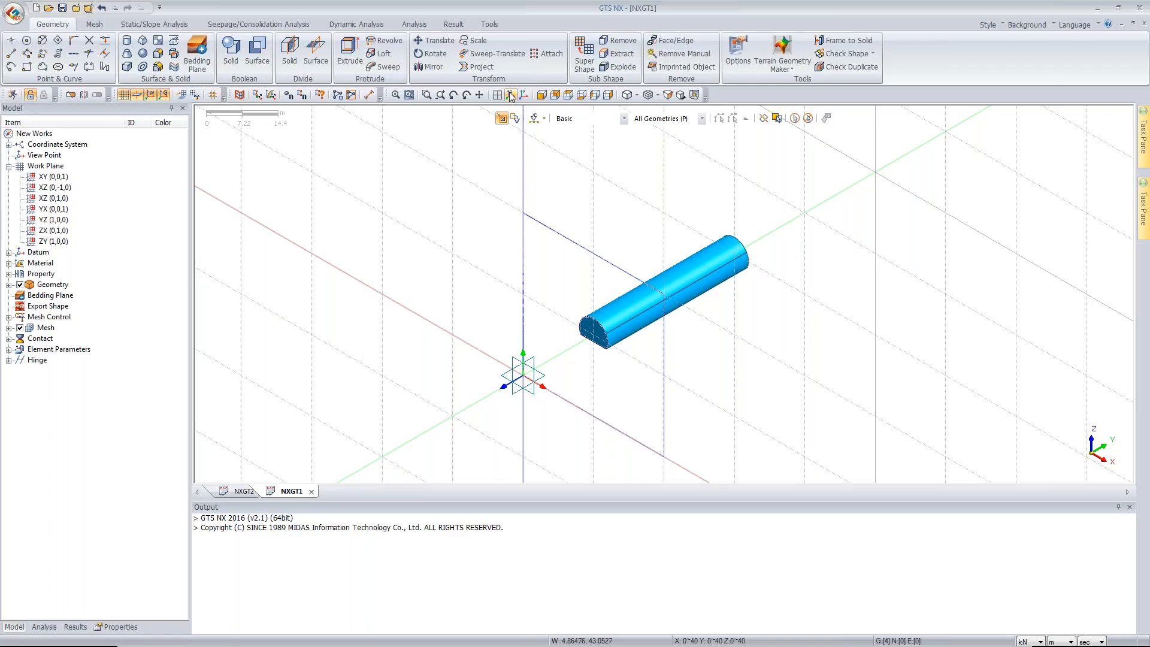
Step: Draw a rectangular face enclosing the tunnel section, with its upper outer corner at about 30.1, 28.6, in the Main Tunnel geometry set
click(27, 67)
drag(82, 113, 170, 160)
click(123, 286)
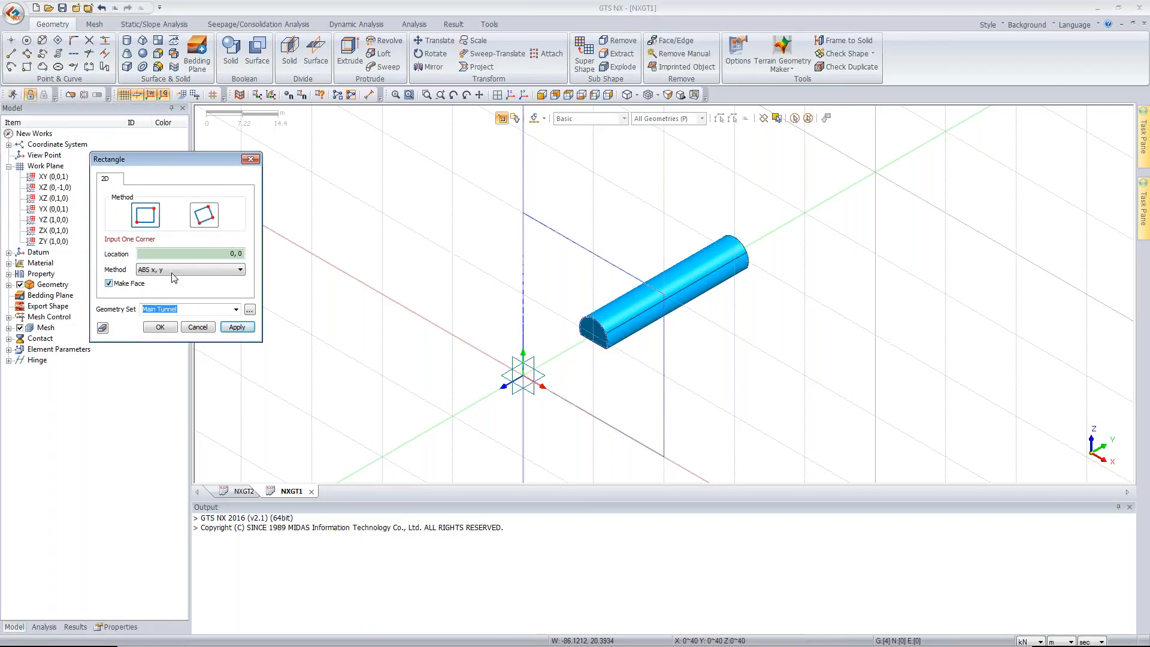
click(541, 96)
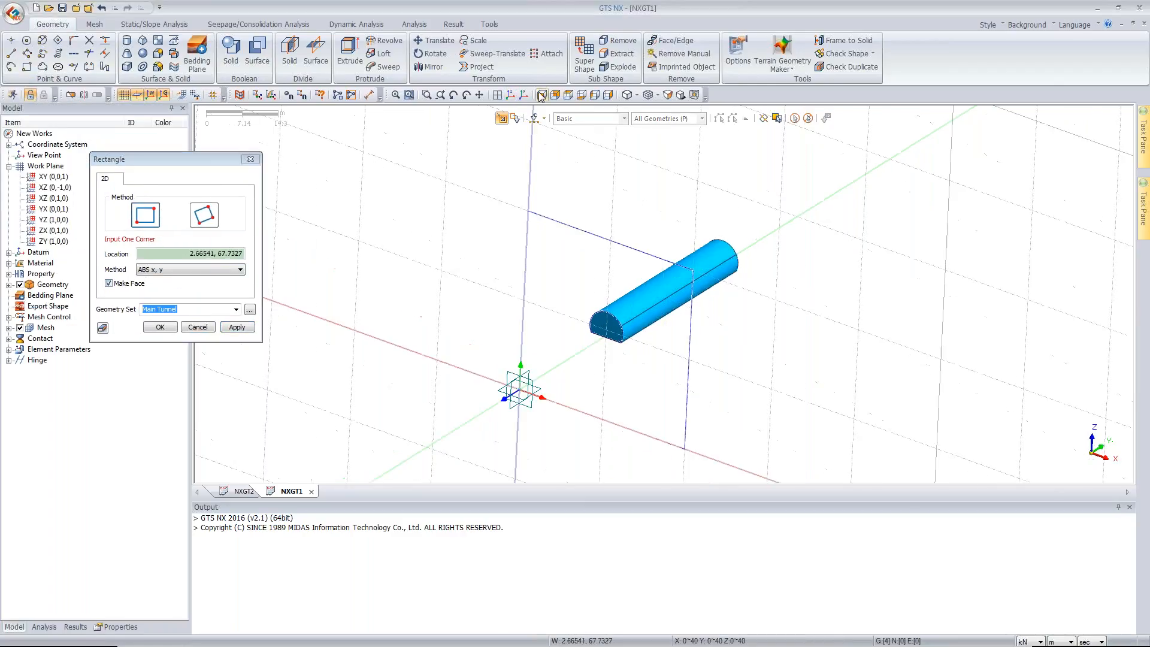
click(592, 342)
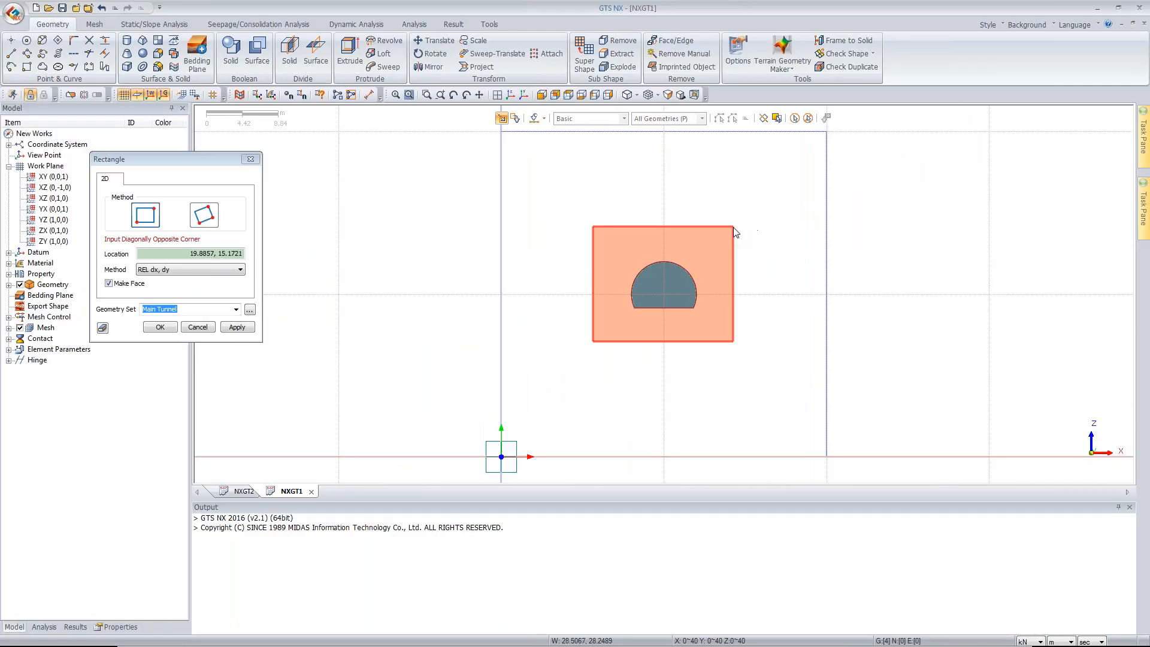
click(747, 224)
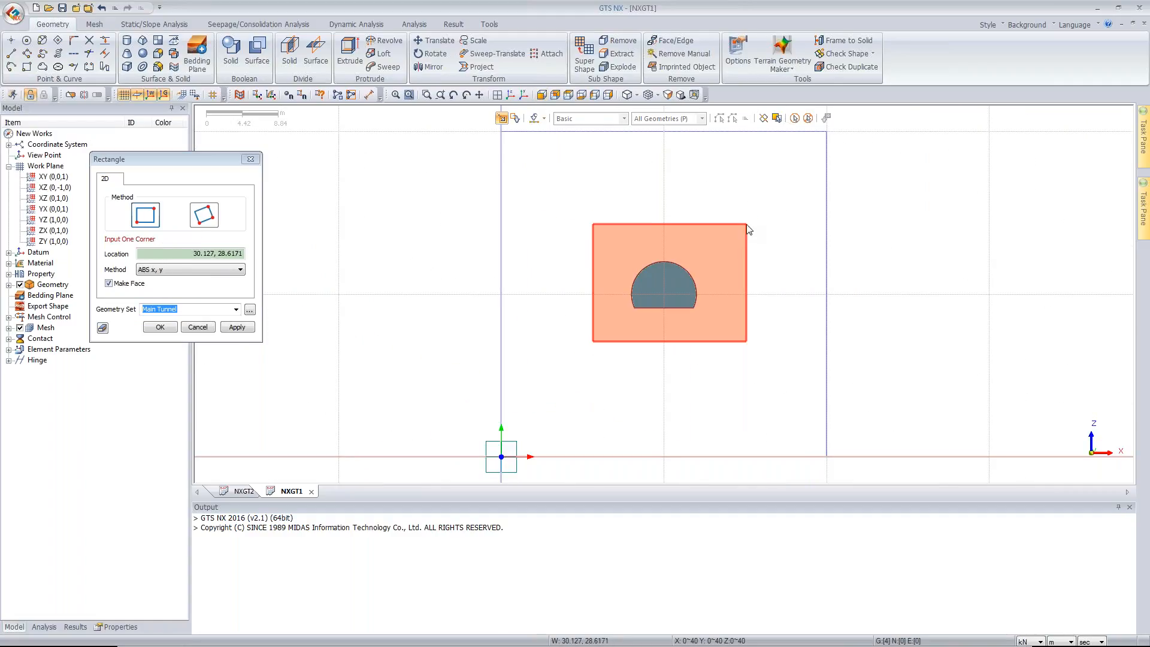
click(513, 95)
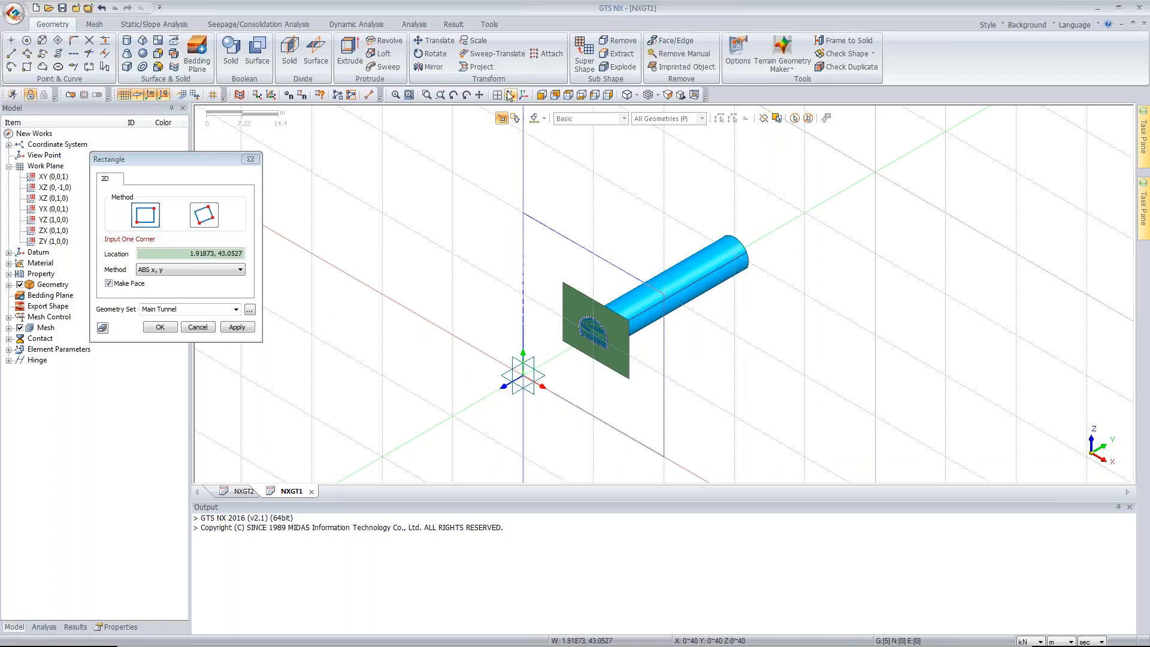
click(252, 159)
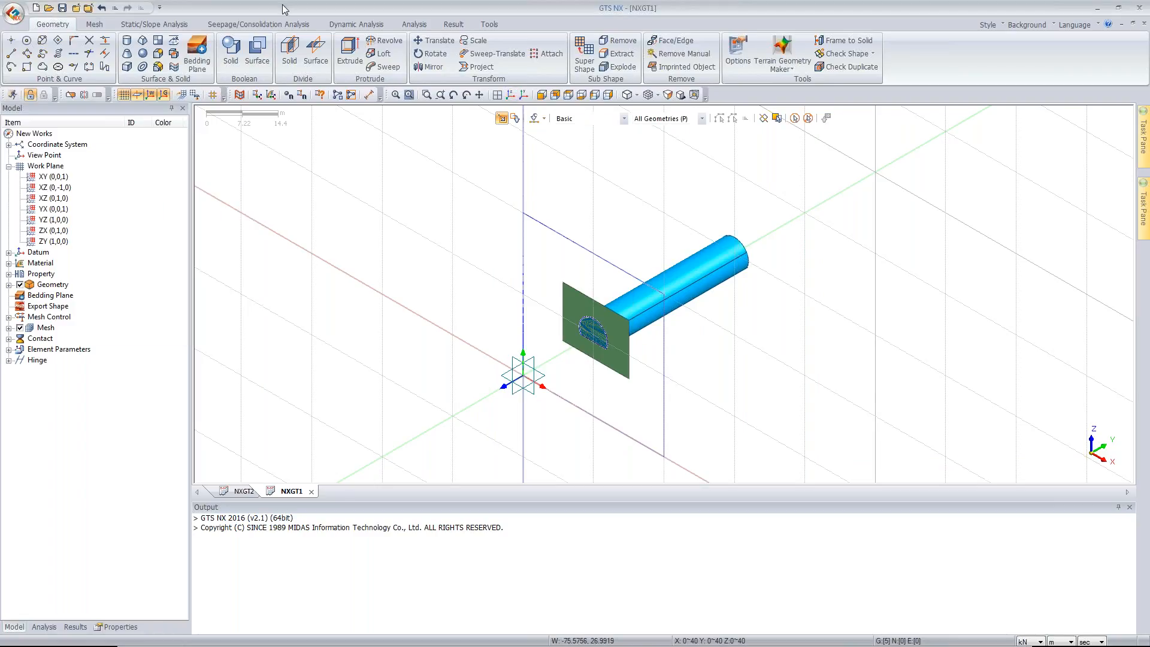
Step: Copy the rectangular face uniformly 19 times along the Y axis at a distance of 2 m, using the Main Tunnel geometry set
click(432, 40)
drag(143, 112, 240, 182)
click(567, 306)
click(187, 248)
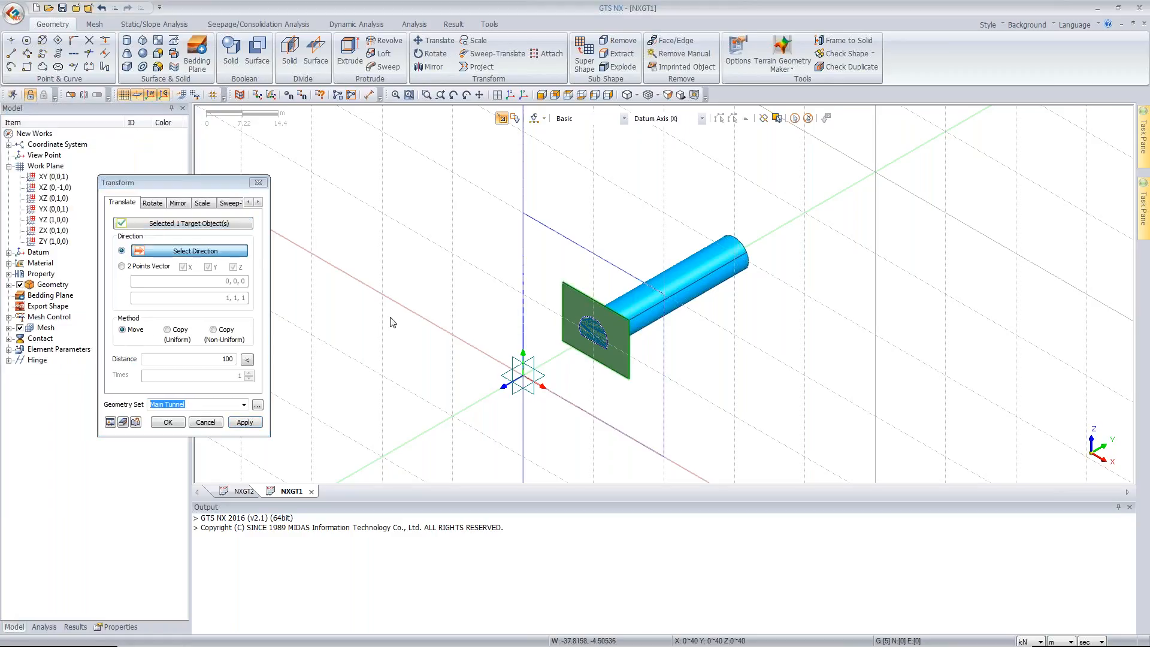
click(446, 420)
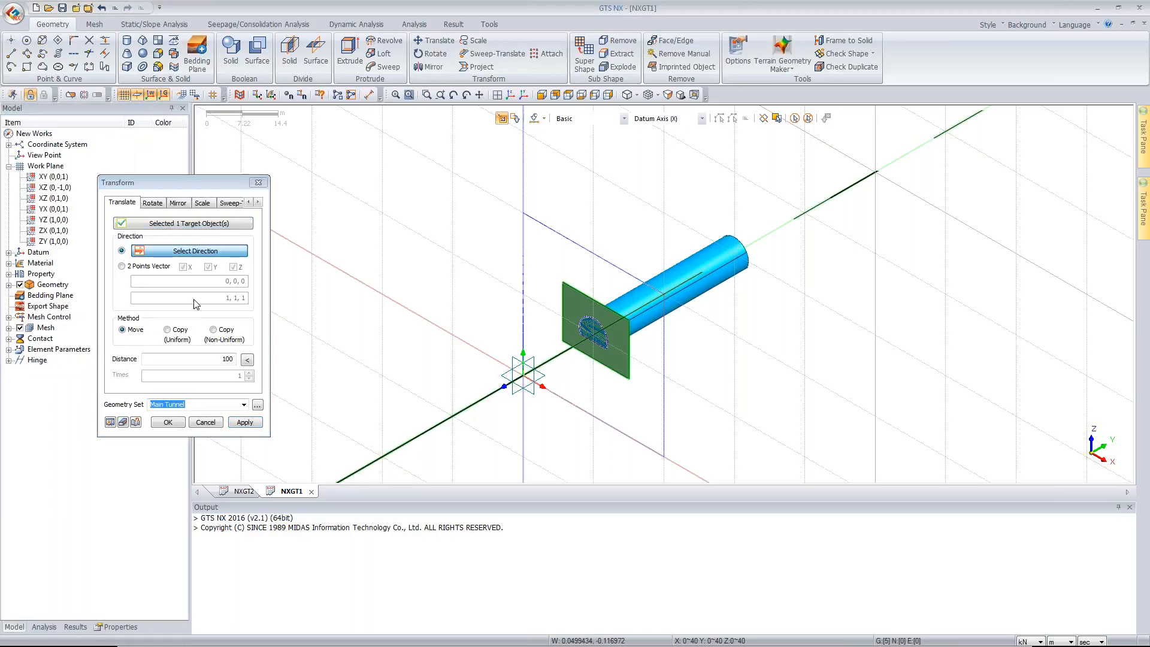
click(168, 330)
double_click(228, 359)
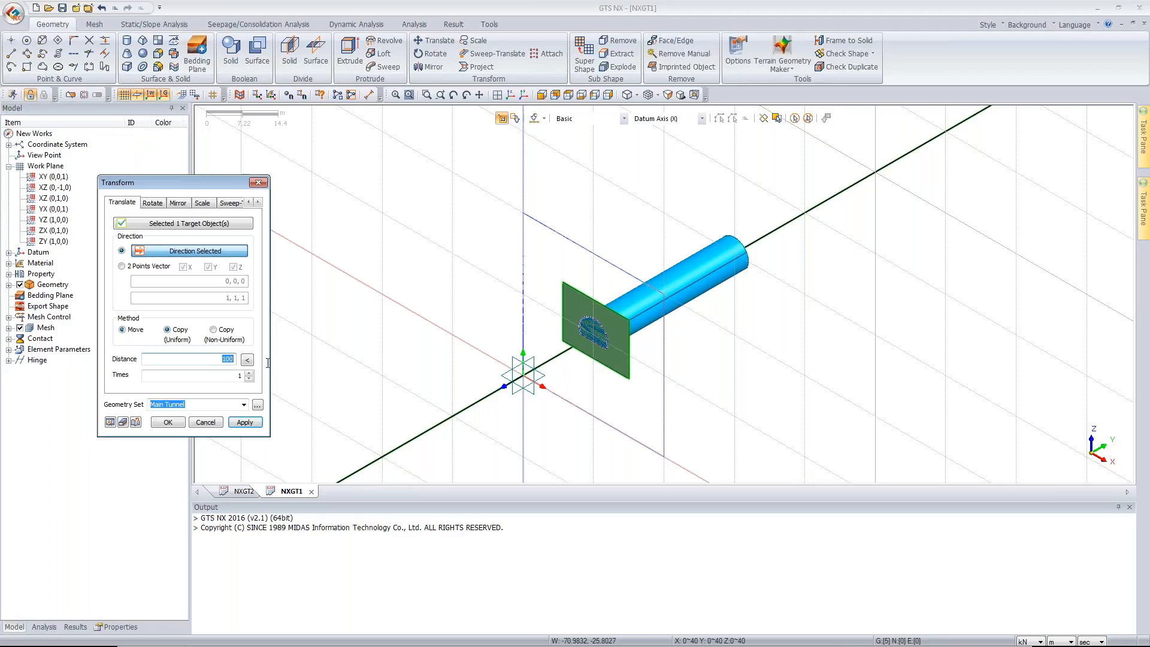
text(2)
text(9)
click(111, 422)
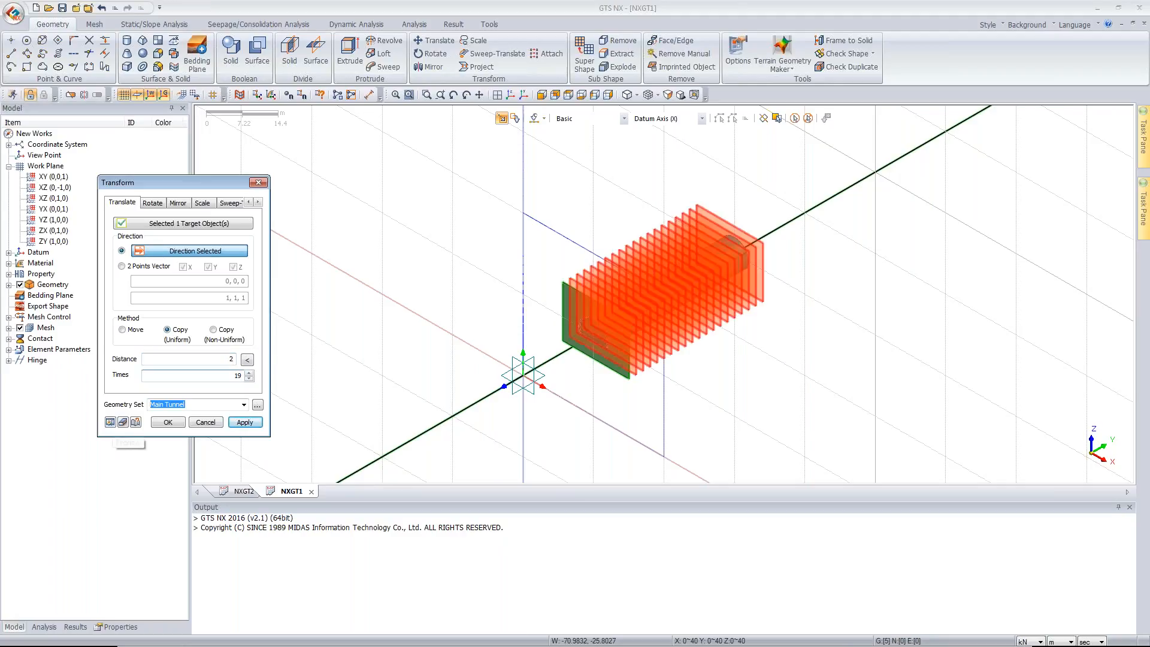
click(168, 423)
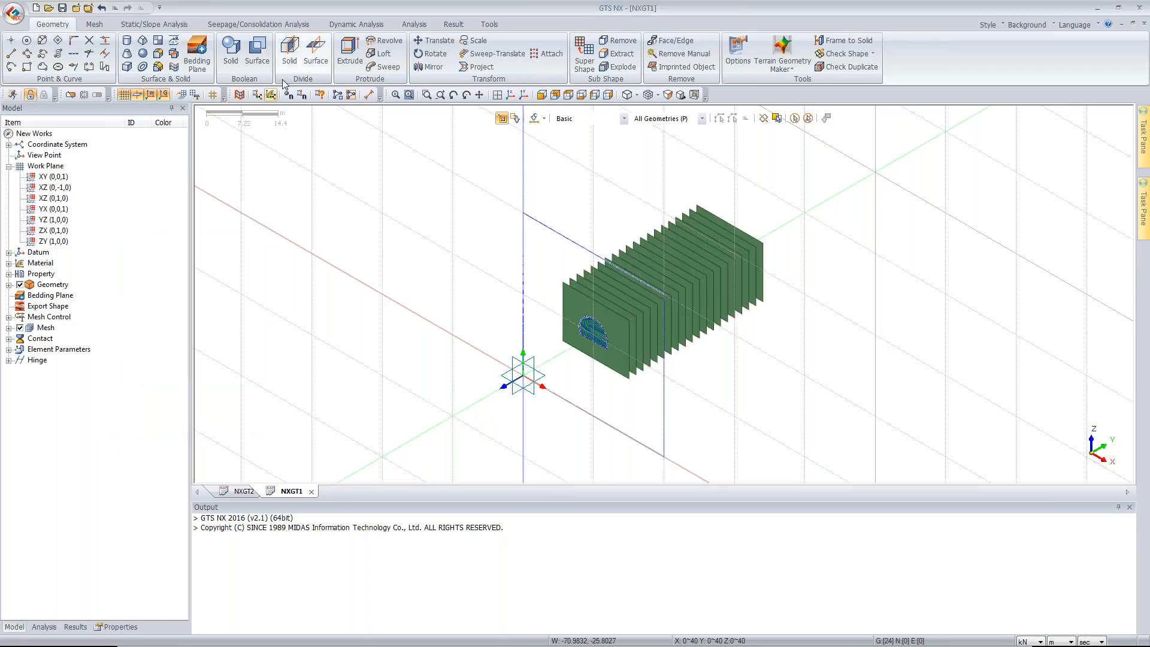
Step: Start Divide Solid and save the project on the Desktop as the GTS NX file NXGT1
click(289, 54)
drag(143, 112, 186, 145)
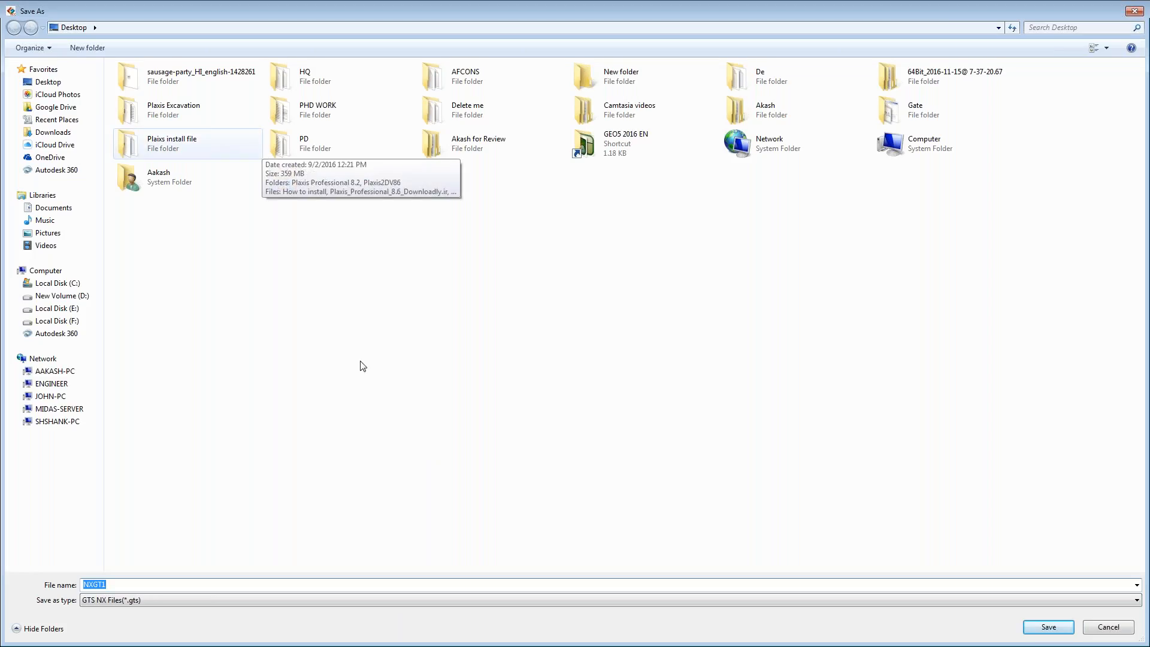
click(1049, 627)
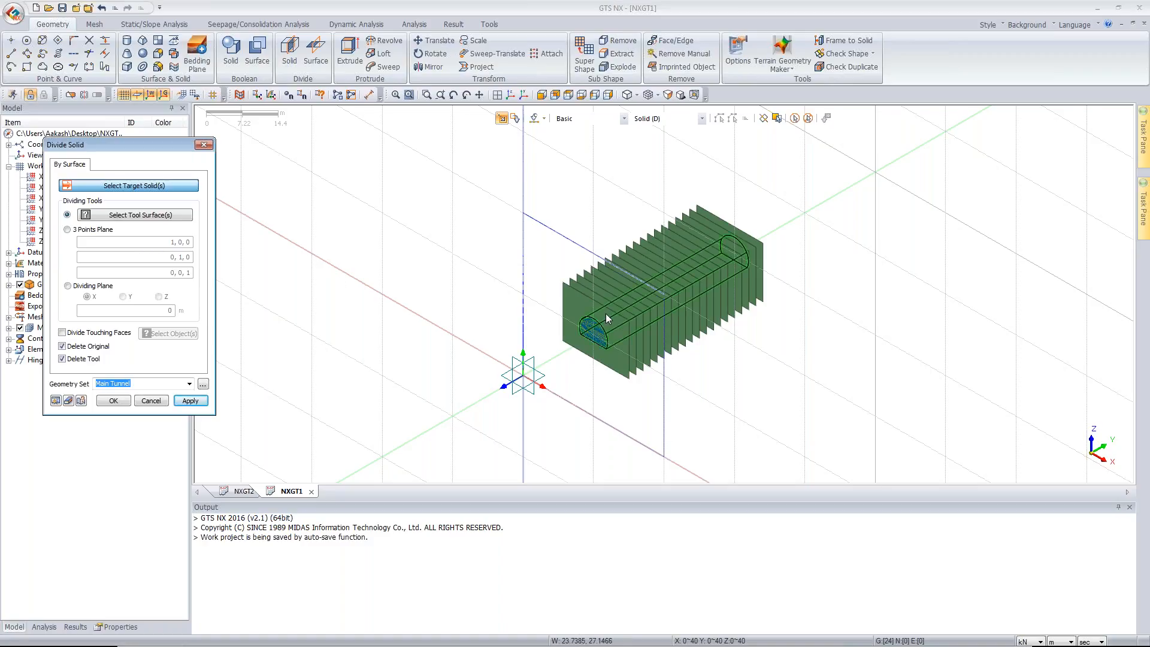
Step: Divide the tunnel solid with all 20 rectangular faces as tool surfaces, deleting the original and the tools, in the Main Tunnel geometry set
click(605, 314)
click(160, 216)
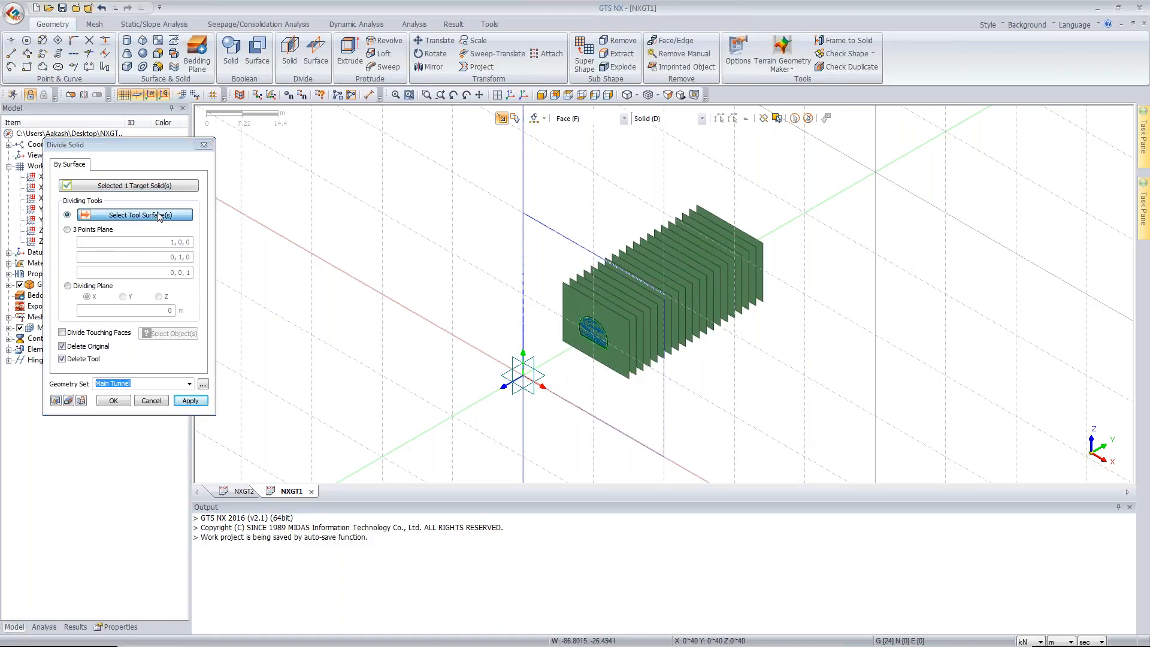
click(545, 119)
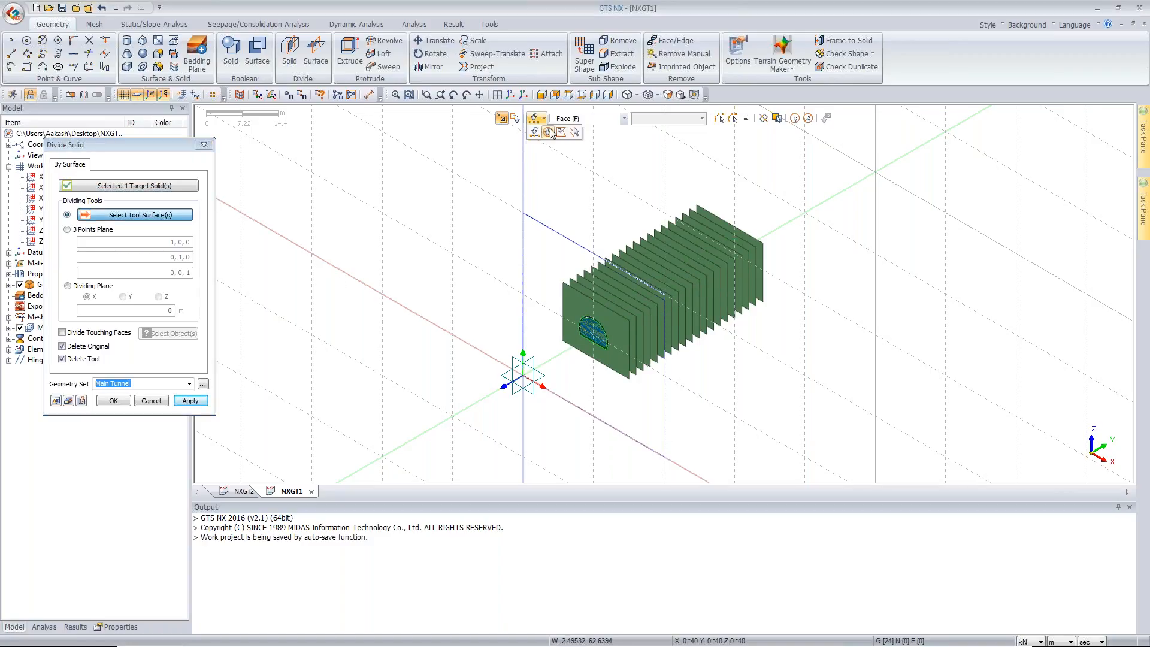
click(574, 131)
click(542, 96)
click(570, 252)
double_click(627, 214)
click(510, 95)
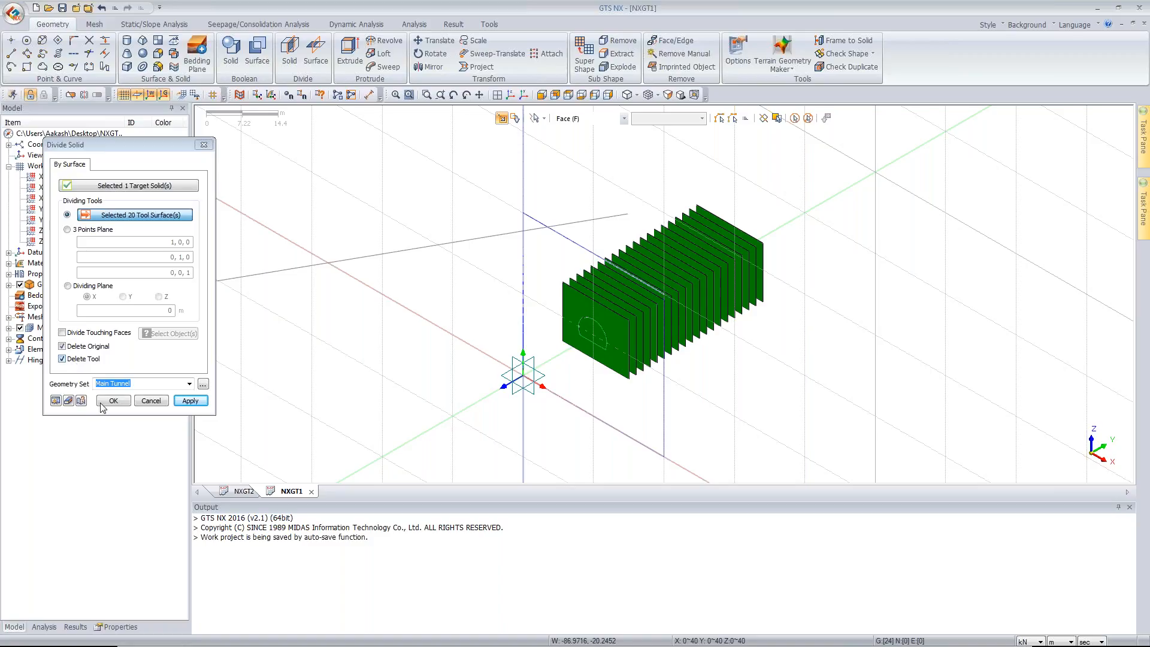
click(137, 383)
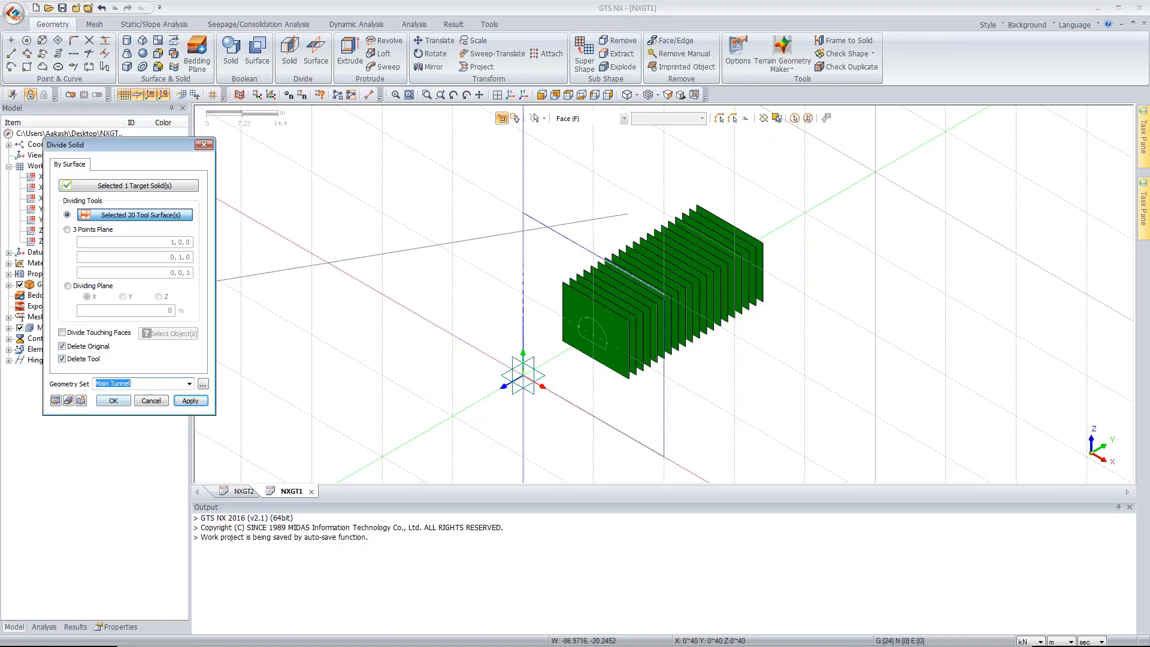
click(113, 401)
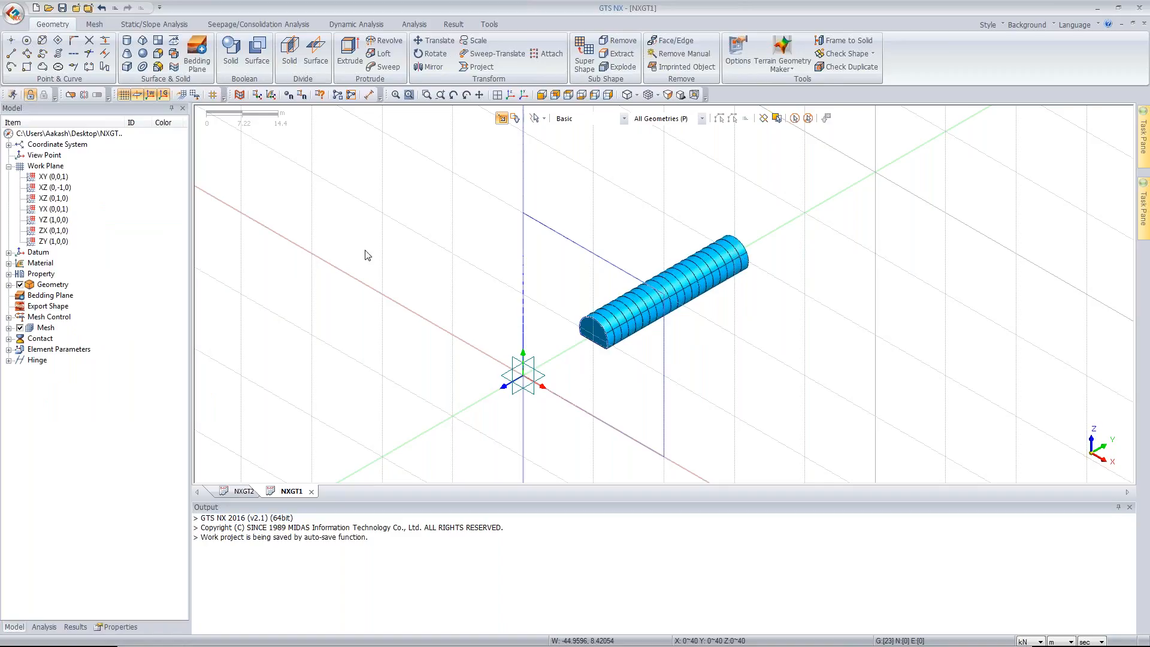
Step: Show the Main Ground geometry set again together with the Main Tunnel set
click(8, 284)
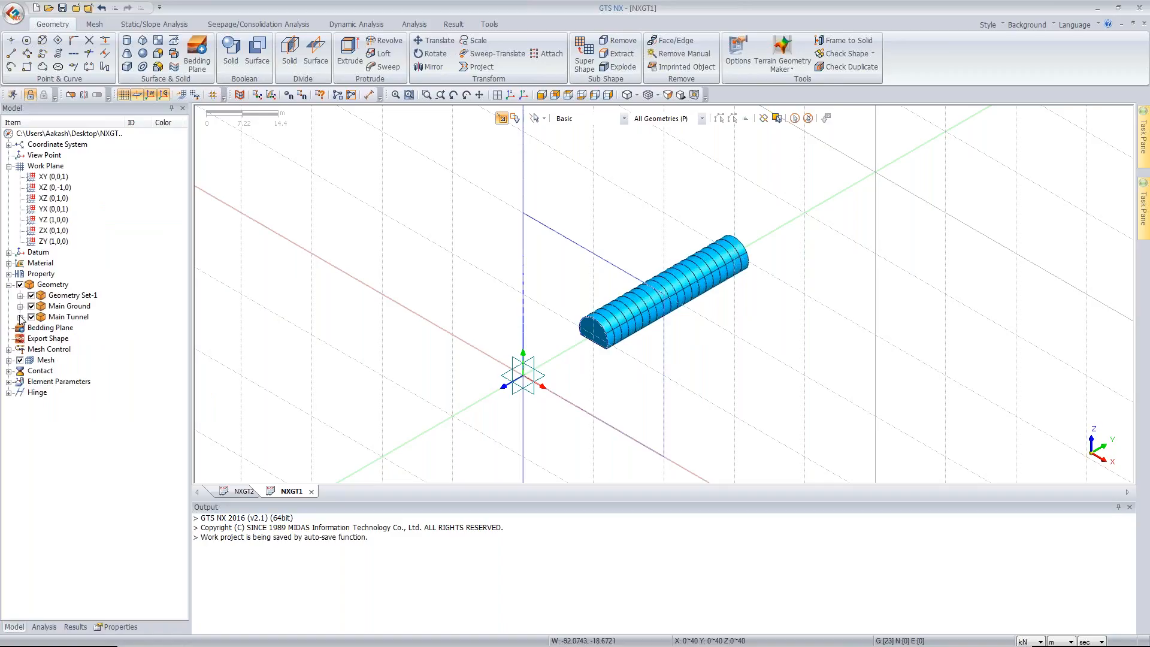
click(31, 307)
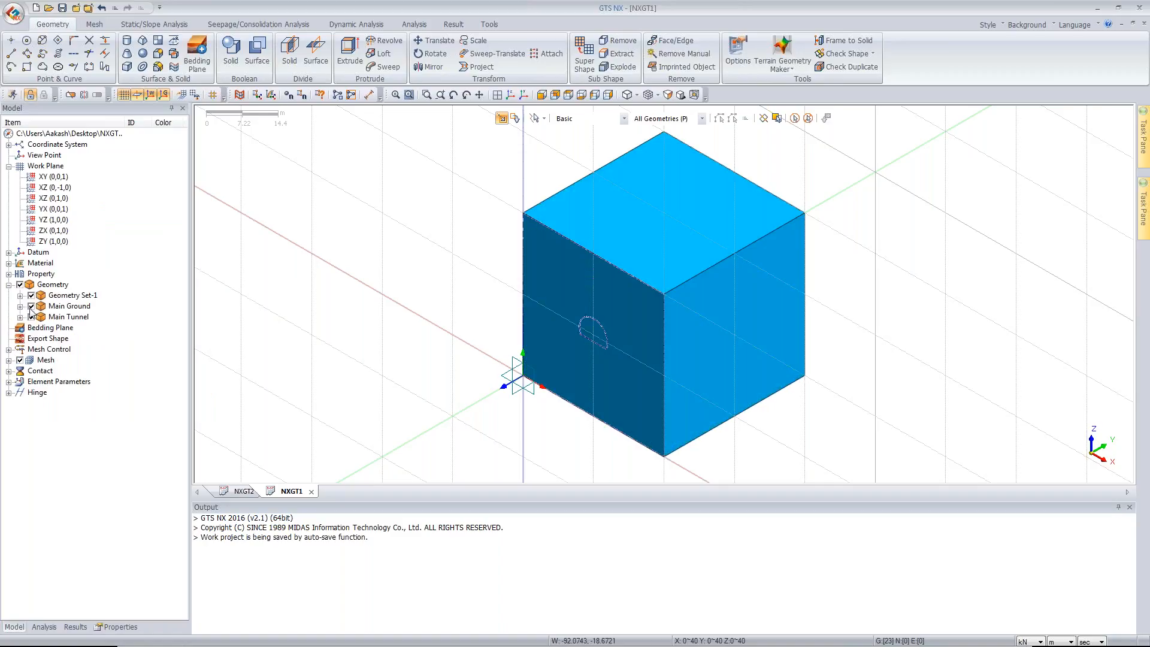
click(31, 317)
Step: Auto Connect all ground and tunnel solids with the Boolean method, and hide the Main Tunnel geometry set to check the opening
click(173, 55)
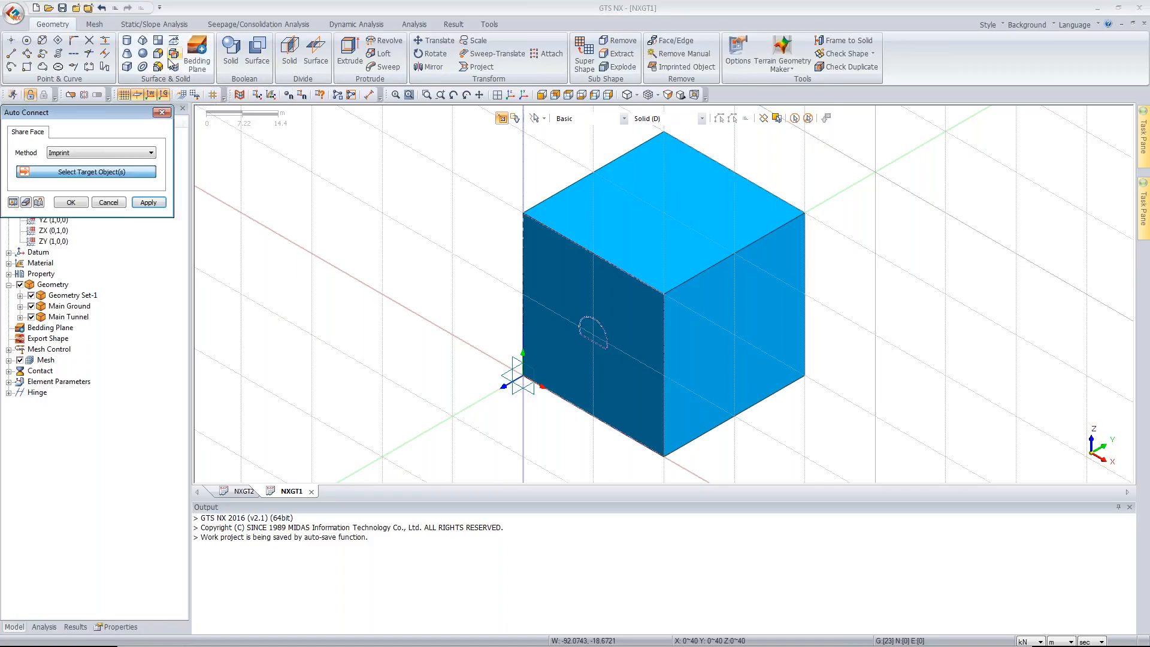
click(125, 153)
click(117, 172)
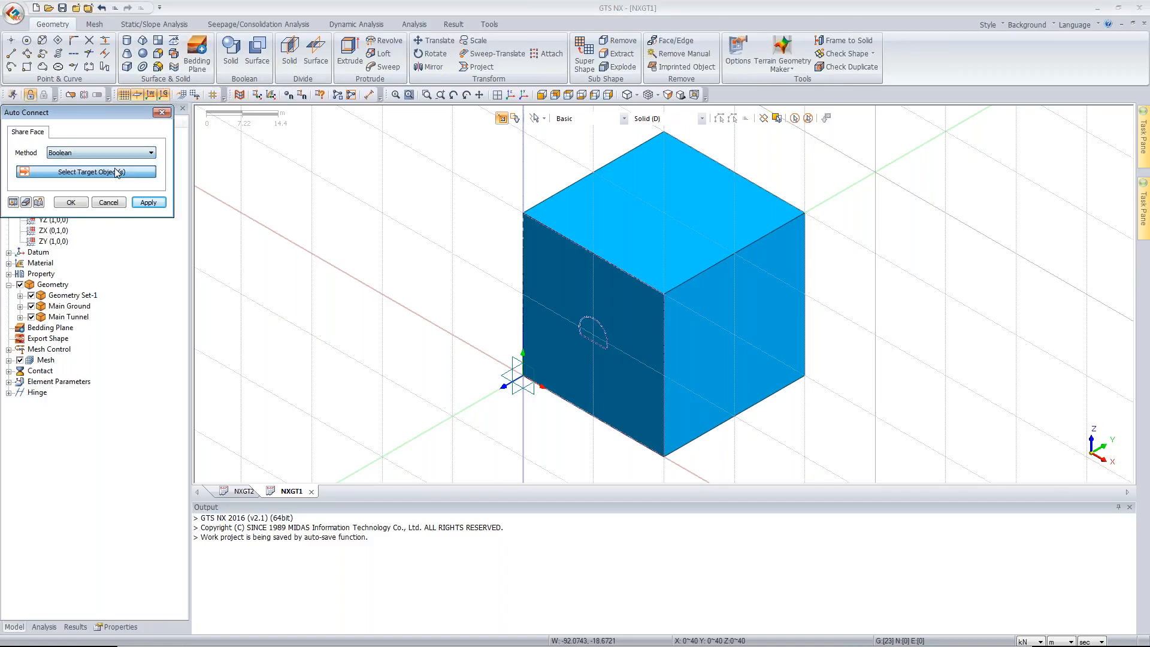
click(795, 118)
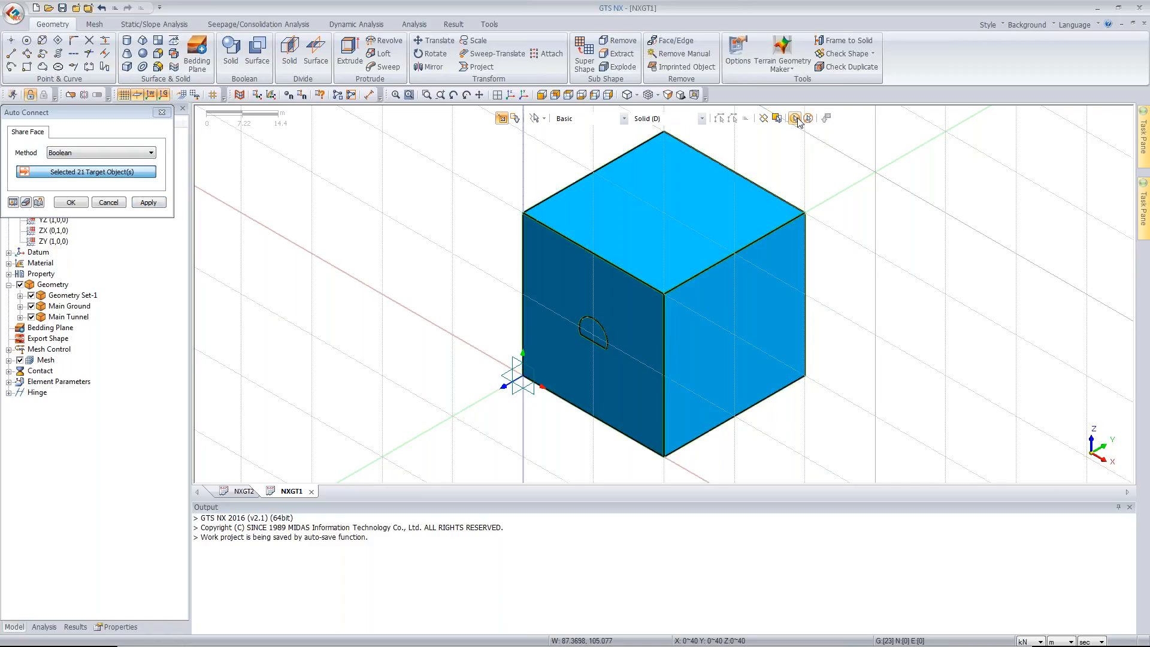
click(82, 204)
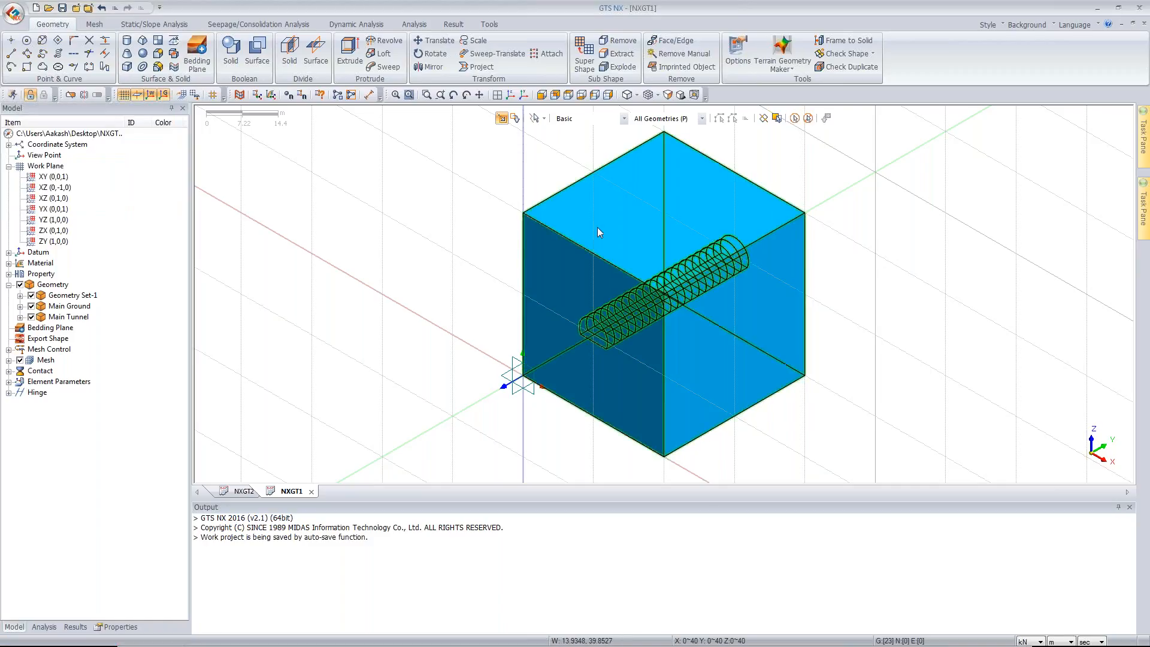
click(31, 317)
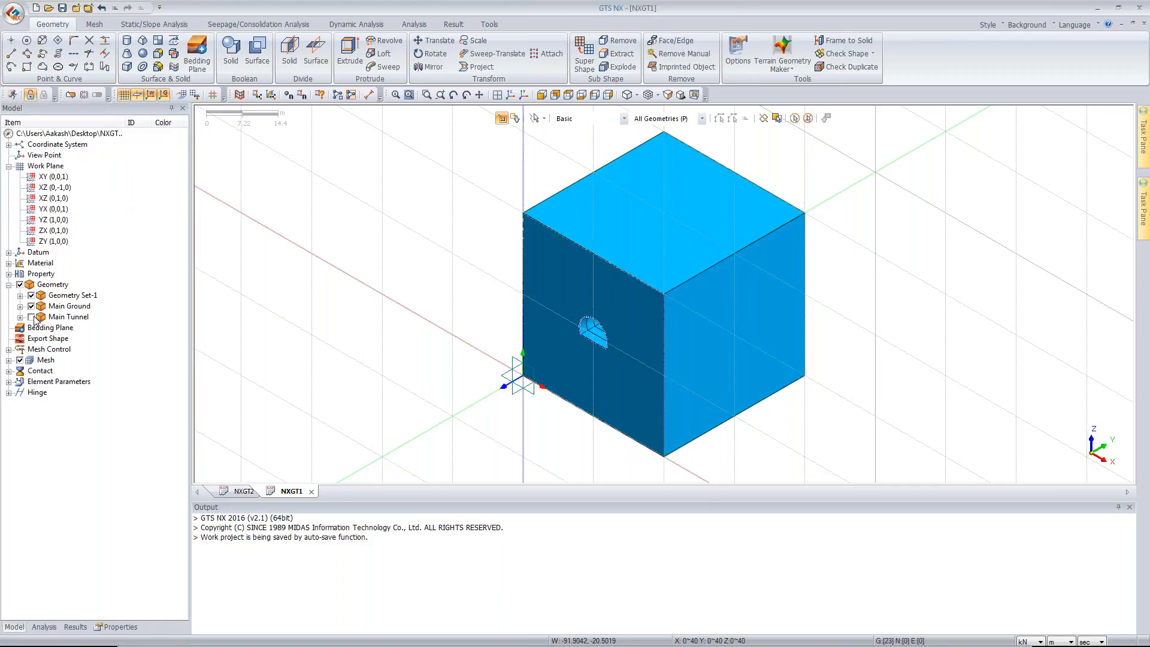
Step: Check the tunnel opening through the ground block from the front, and show the Main Tunnel geometry set again
click(542, 95)
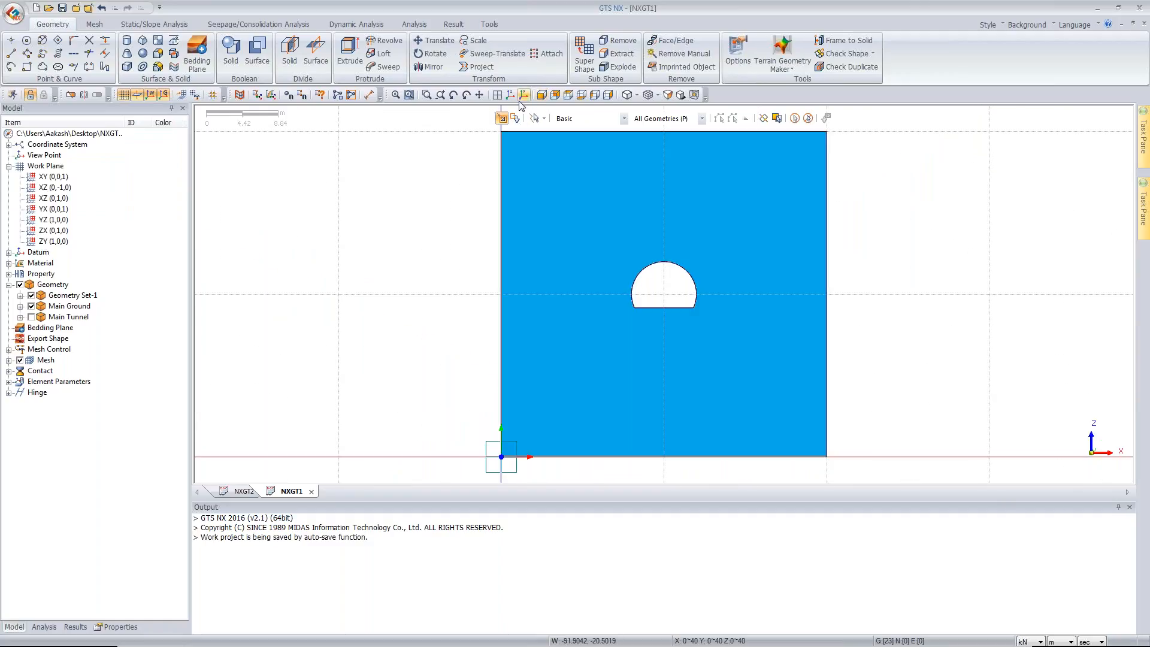
click(512, 96)
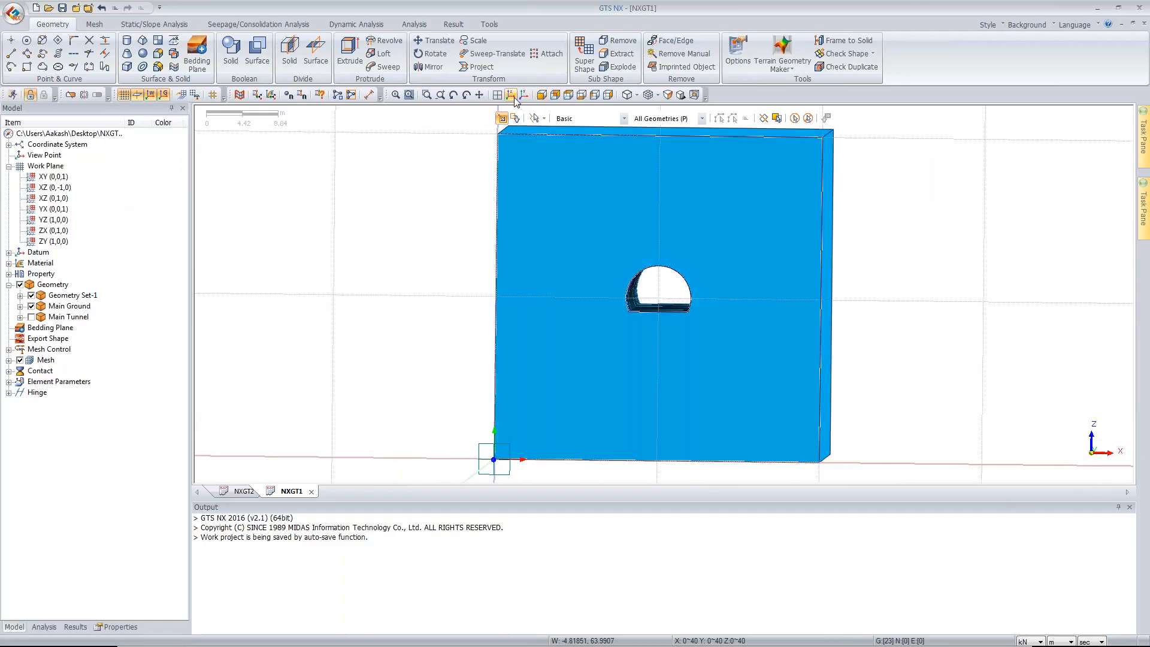
click(31, 317)
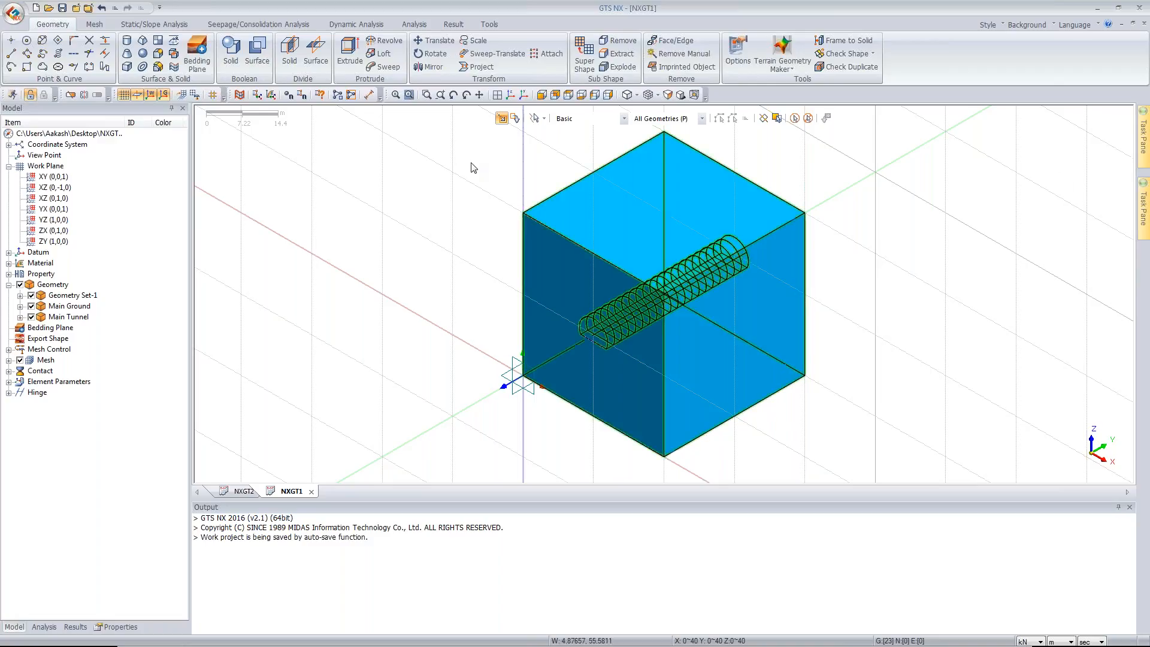
Step: Try the XY, XZ (0,1,0) and XZ (0,-1,0) work planes in turn, ending on XZ (0,-1,0)
double_click(54, 177)
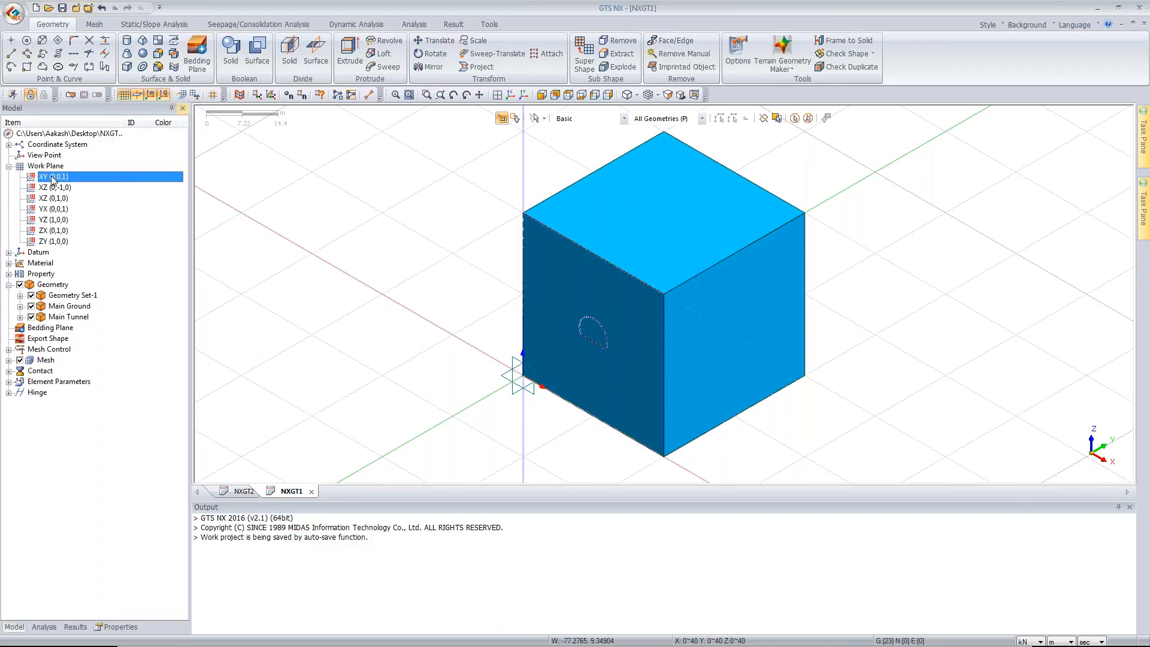
double_click(54, 188)
double_click(51, 199)
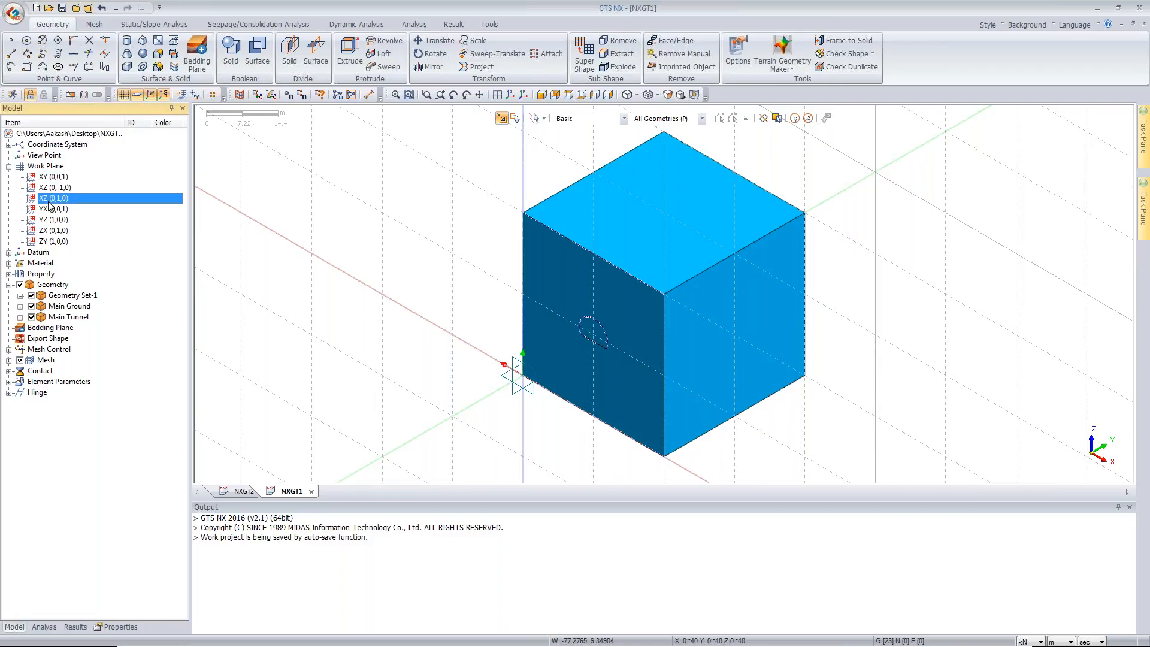
double_click(52, 188)
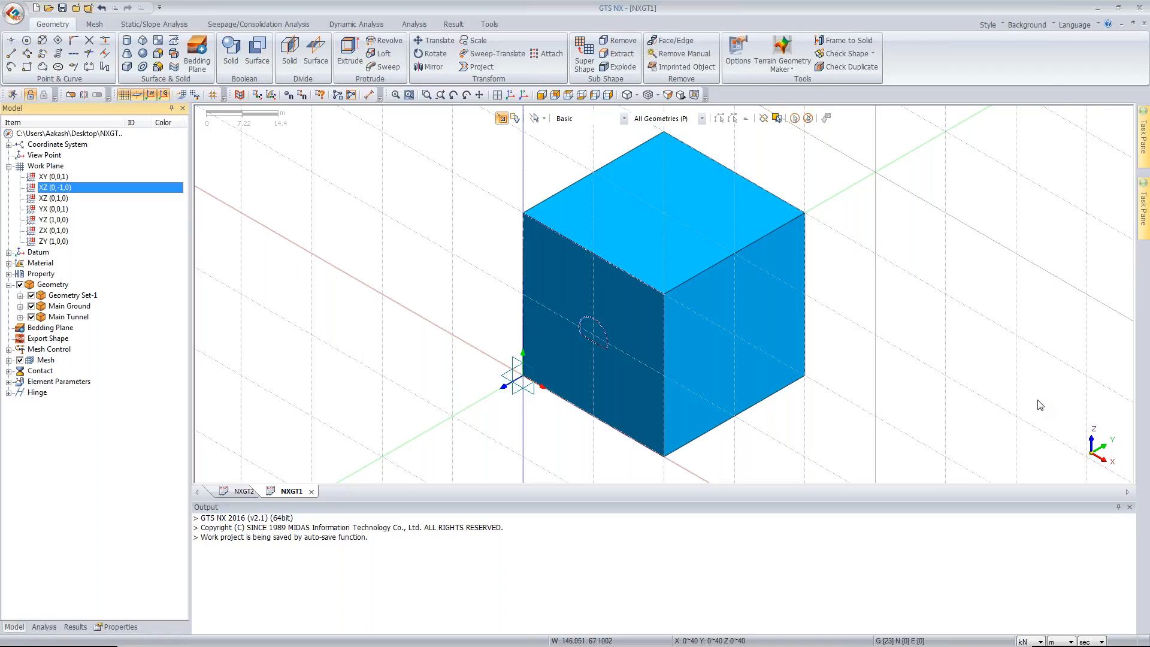
middle_drag(493, 323, 584, 294)
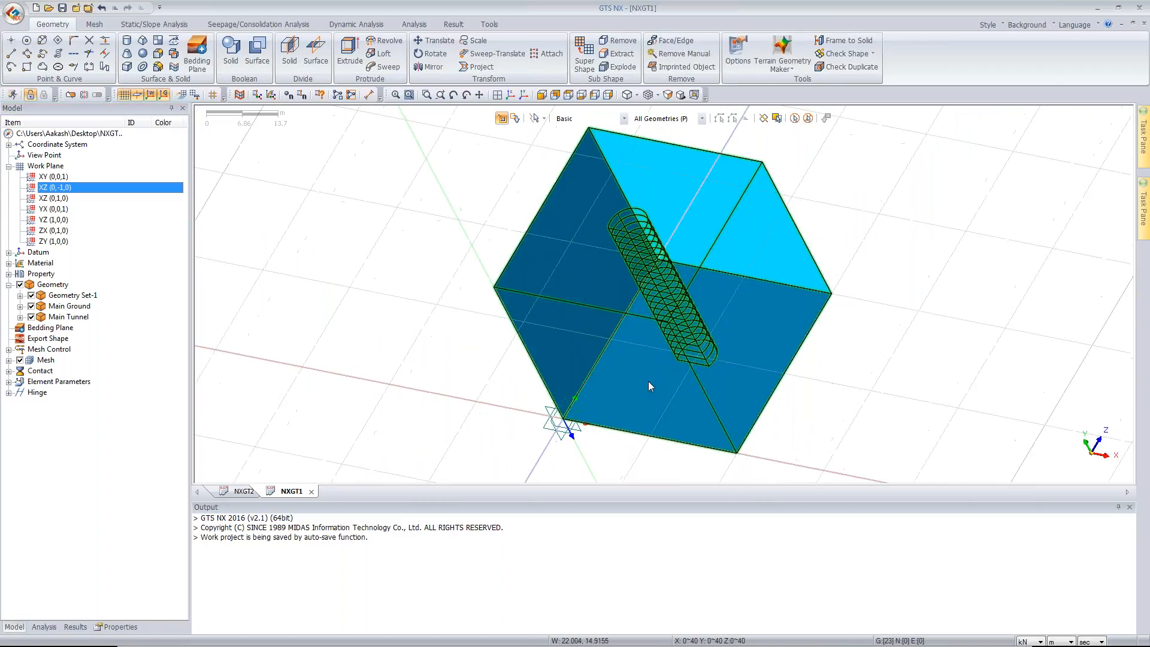
middle_drag(648, 381, 519, 206)
click(497, 95)
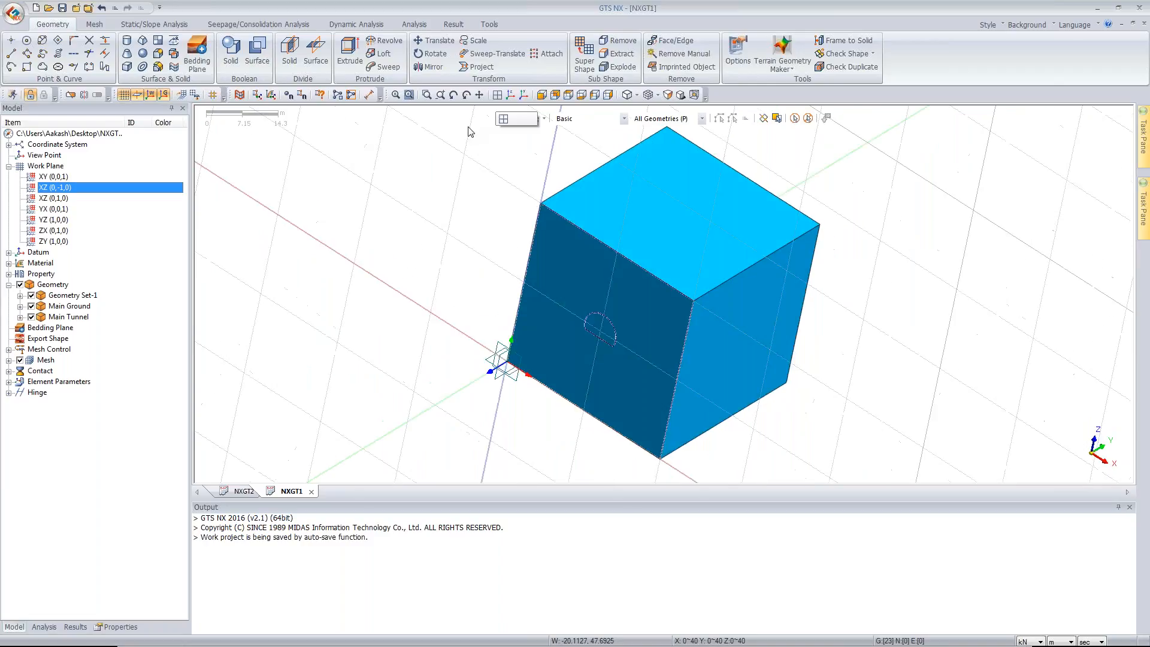
Step: Move the work plane onto the block's side face by three points: origin 40,0,0, X-axis 40,40,0 and plane 40,0,40
click(180, 95)
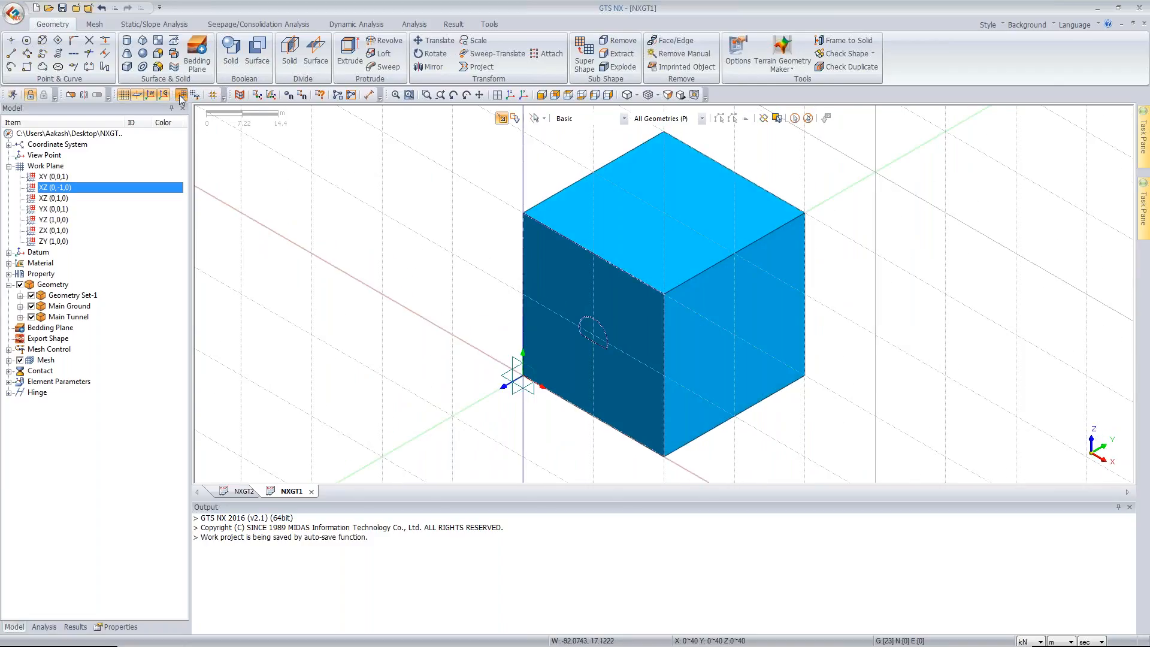
drag(115, 124, 263, 194)
click(214, 204)
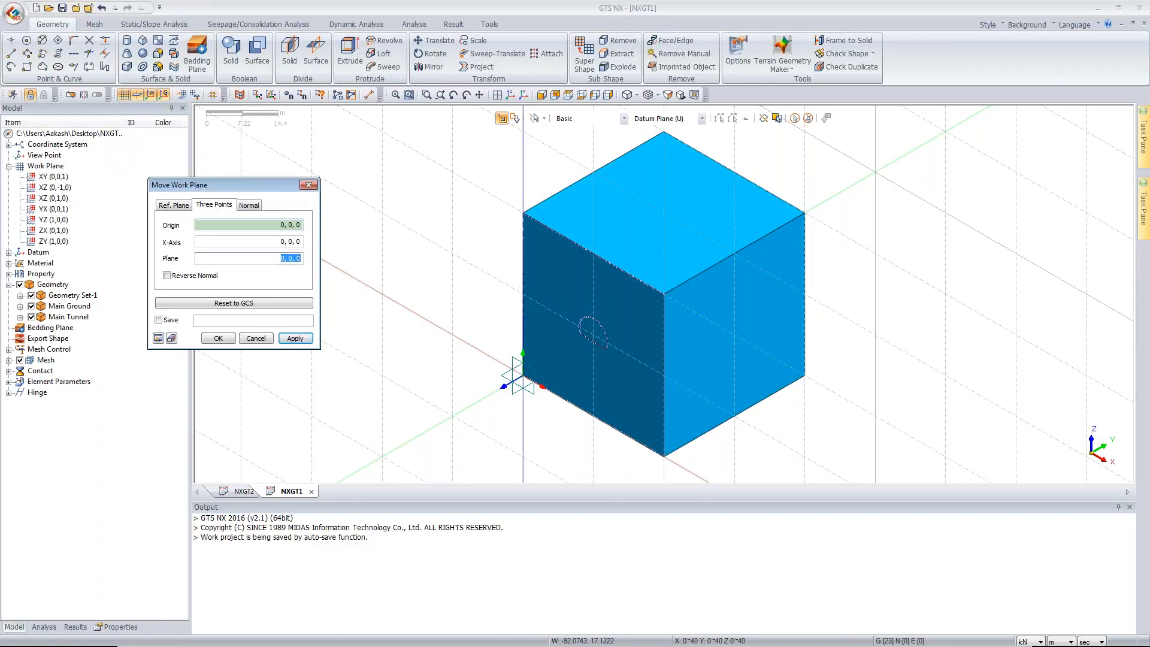
click(664, 458)
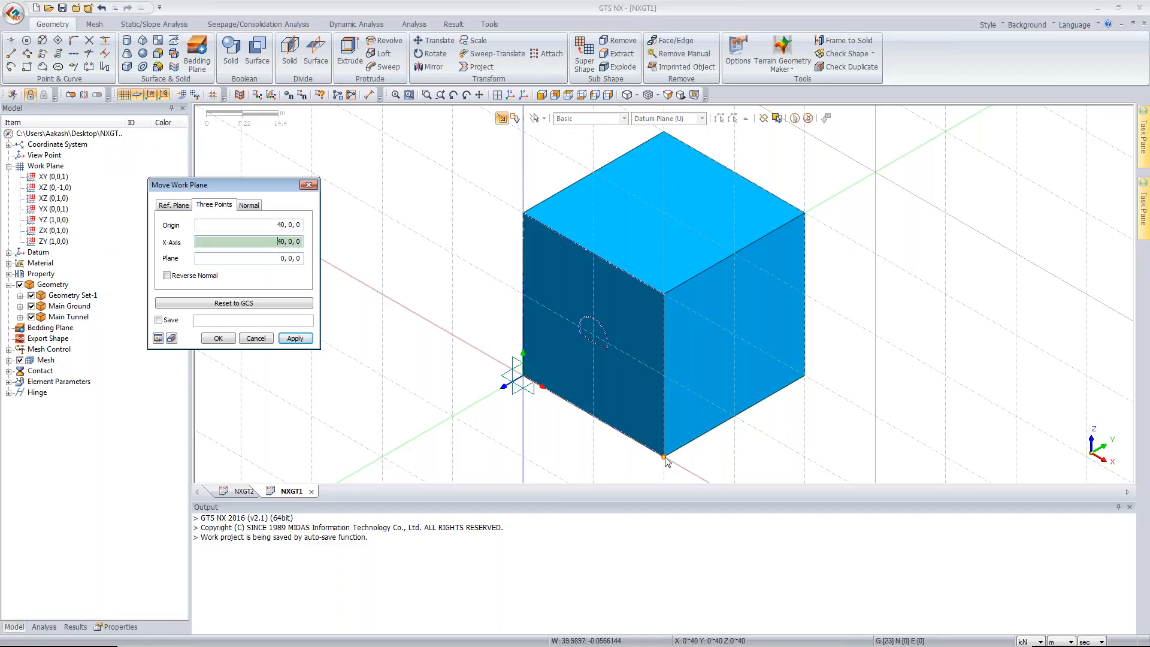
click(809, 378)
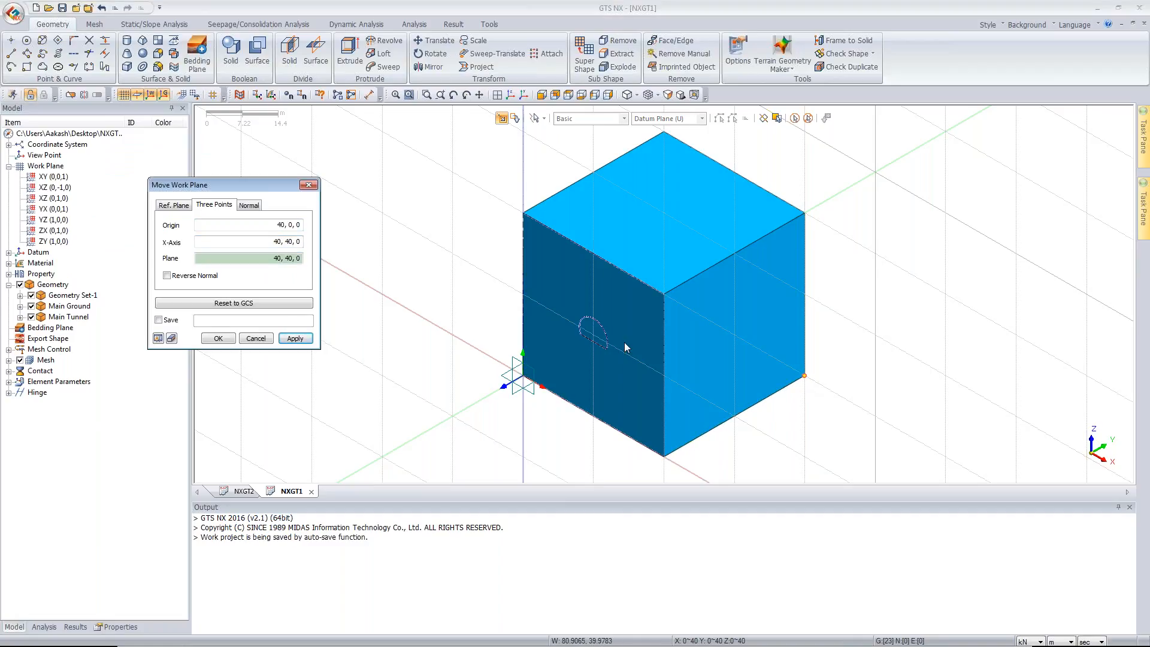
click(668, 298)
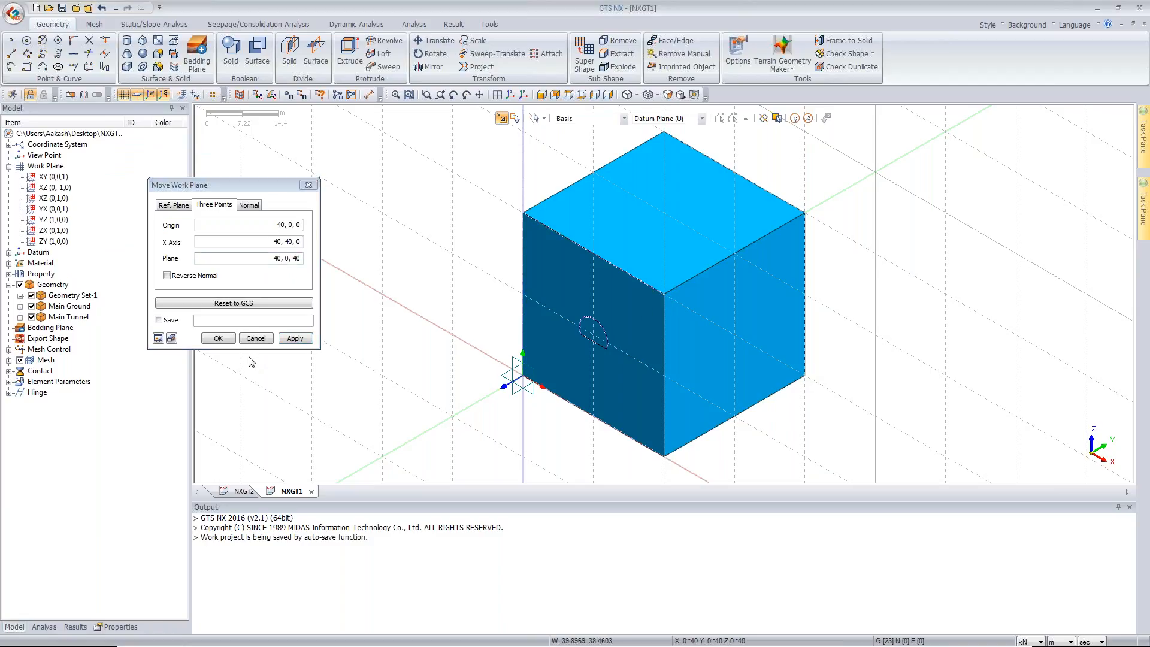
click(219, 338)
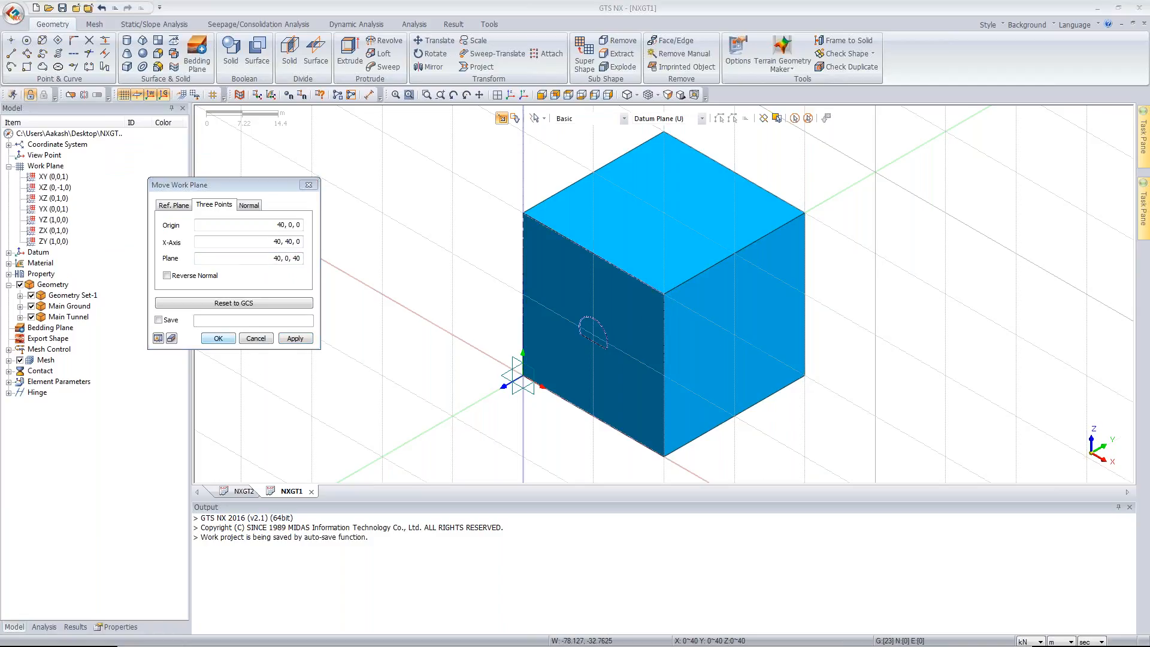
middle_drag(556, 353, 621, 432)
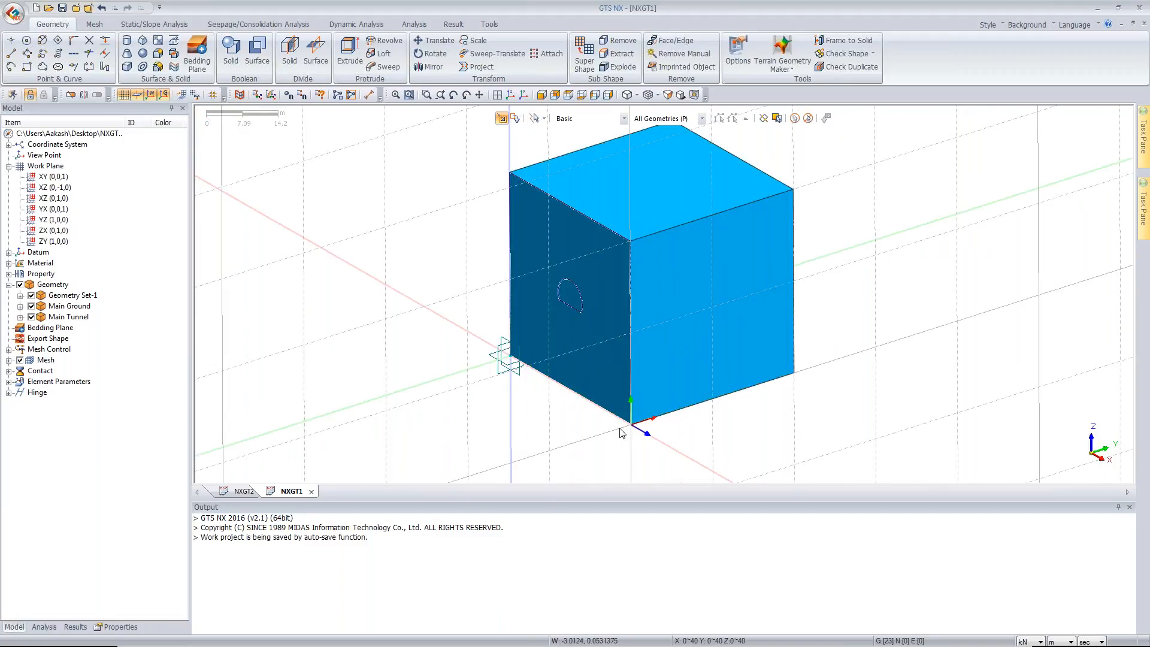
Step: Define a full 3 Center Circle tunnel section with R1 and R2 of 2 m, centred at 20,20, and preview it
click(58, 67)
drag(79, 124, 249, 146)
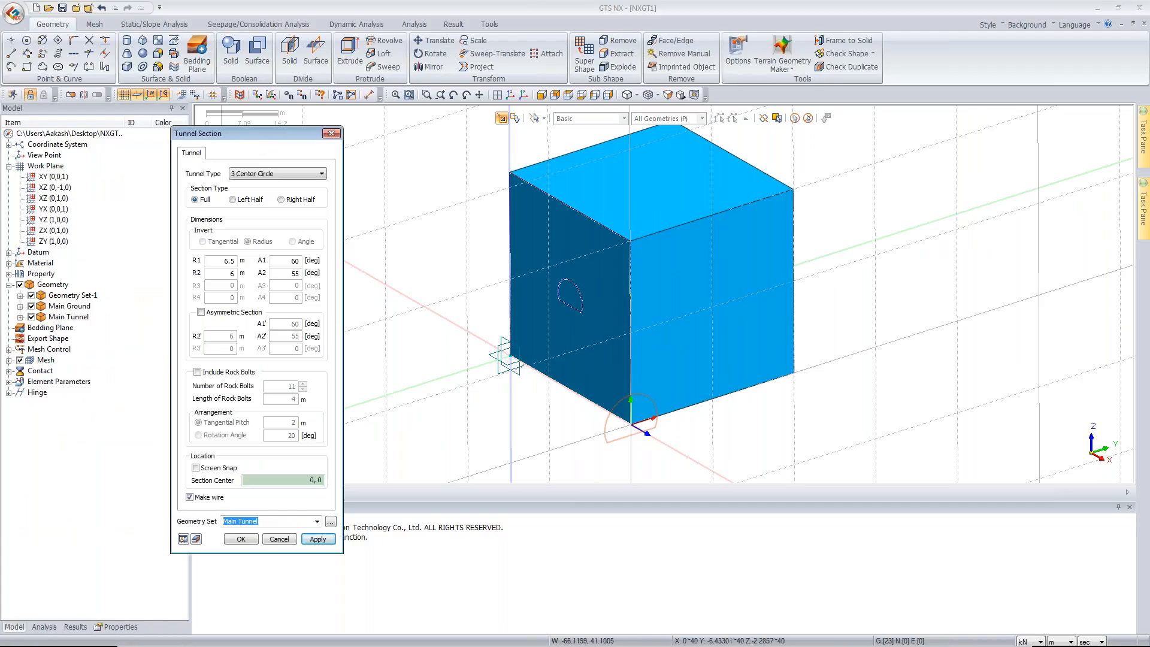
double_click(229, 262)
text(2)
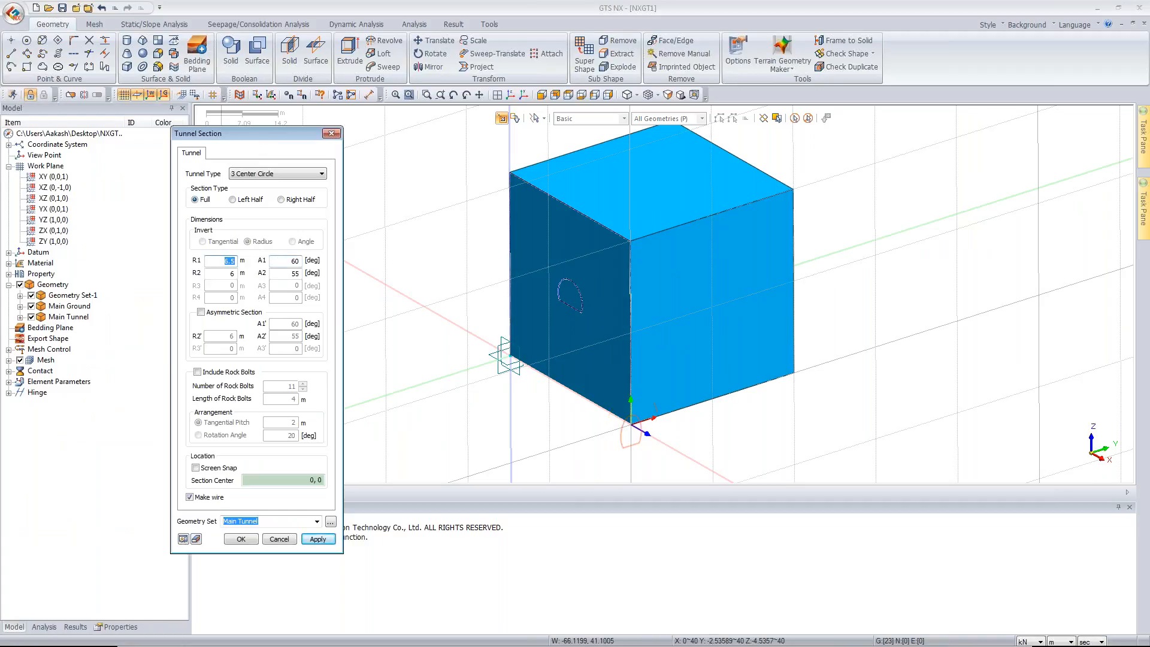
text(22)
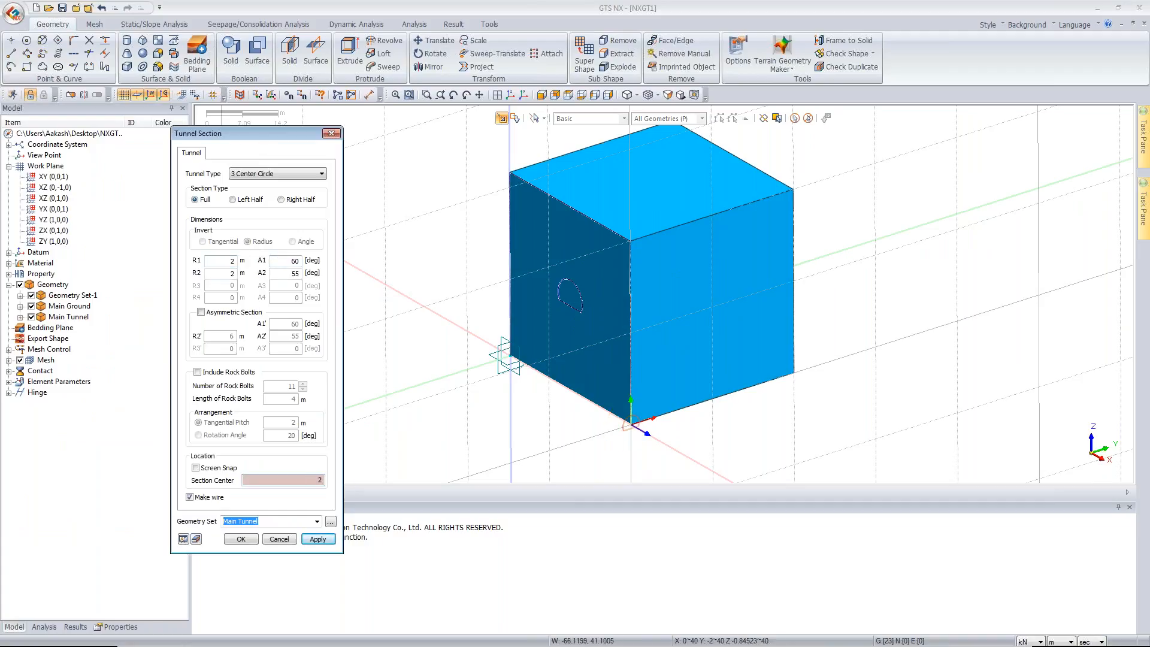
text(0,20)
click(183, 539)
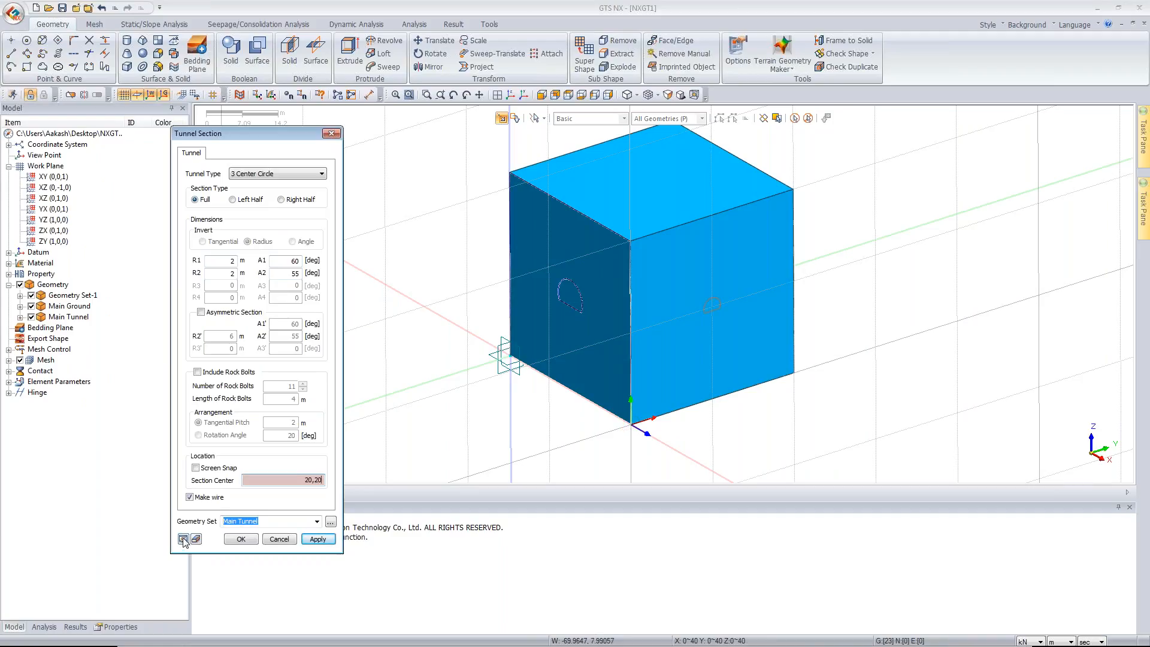
Step: Assign the section to a new geometry set named Side Tunnel and create it as a wire
drag(261, 522, 221, 526)
text(Side T)
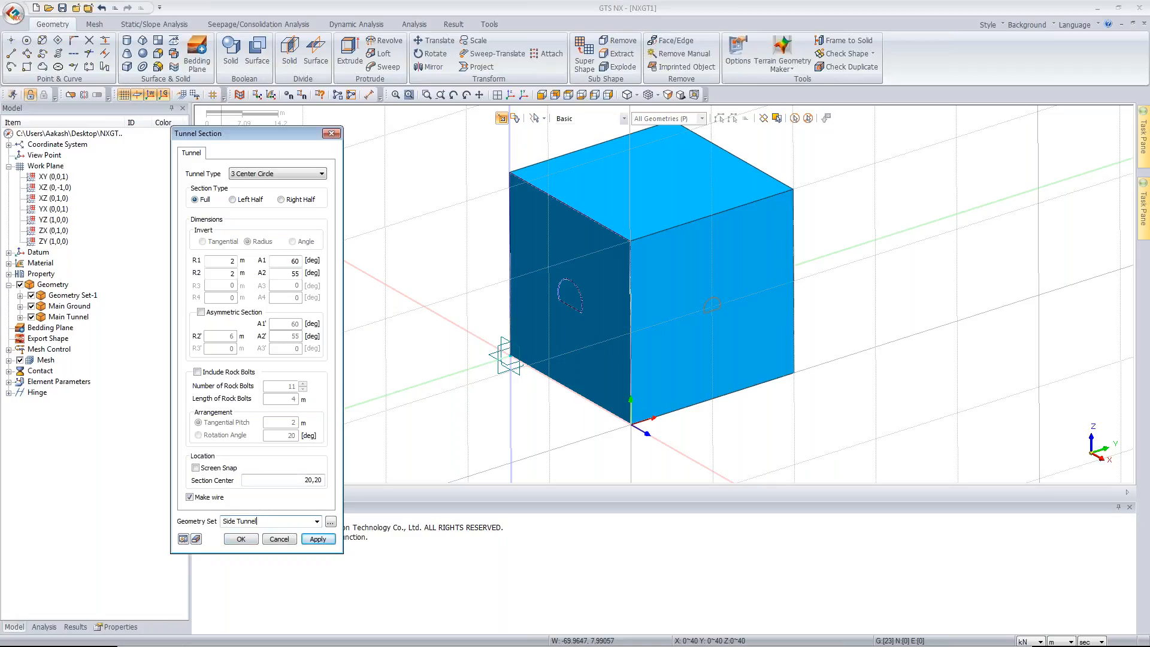
text(unnel)
click(245, 539)
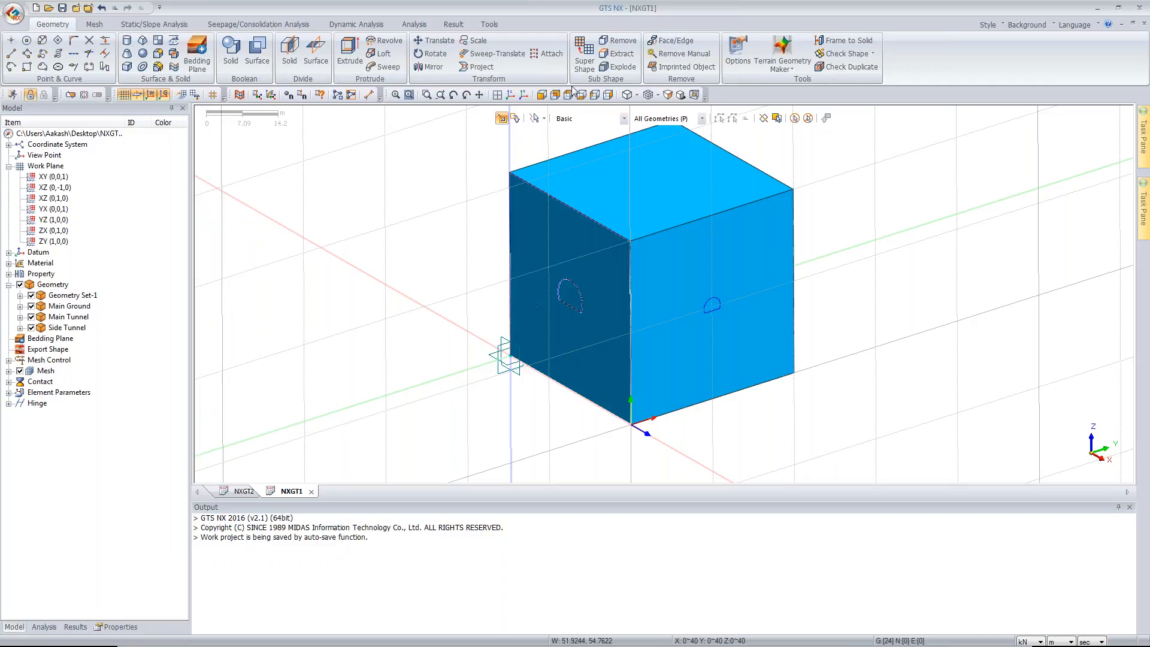
Step: Return to the isometric view and hide the main ground block
click(510, 96)
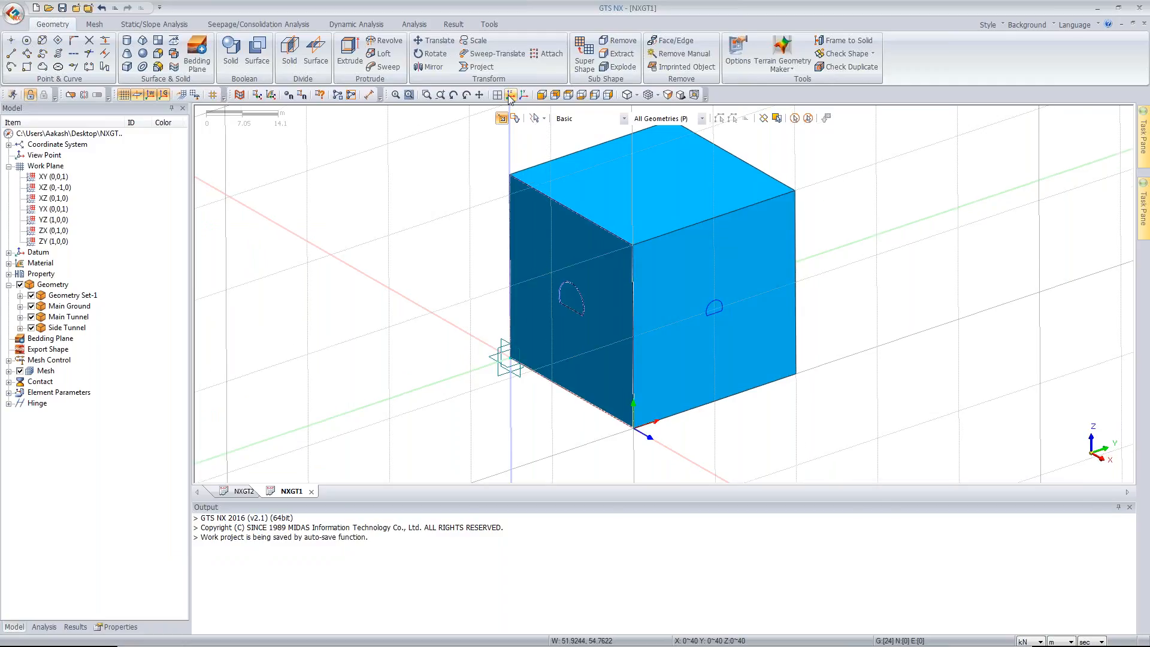
right_click(591, 265)
click(537, 230)
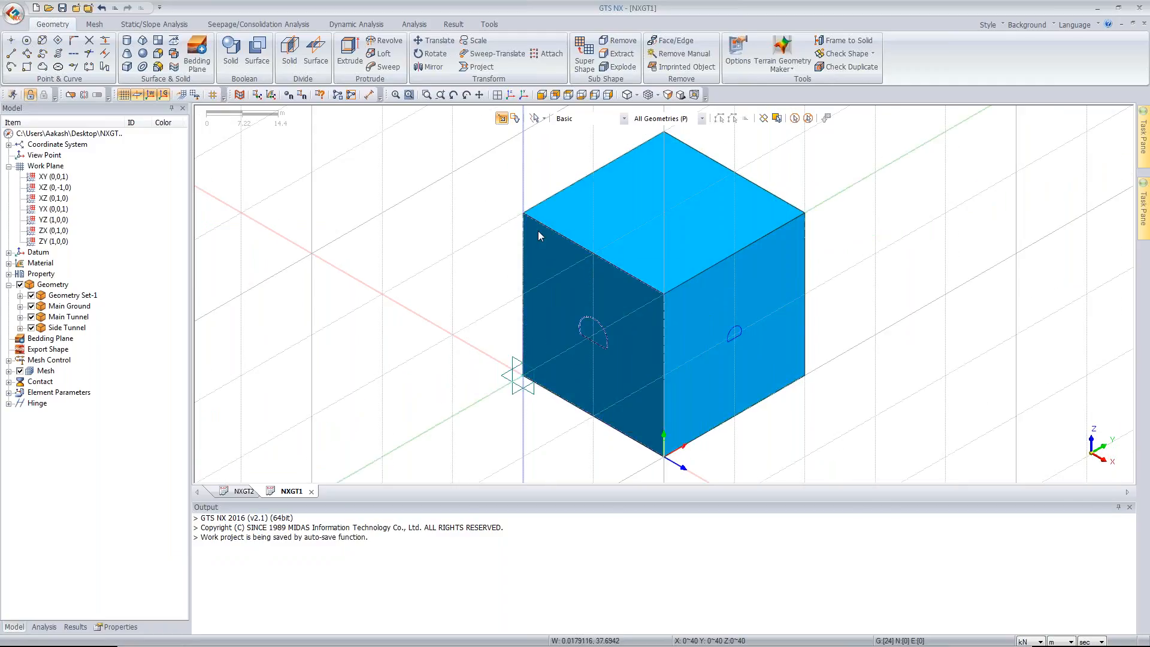
click(544, 120)
click(535, 132)
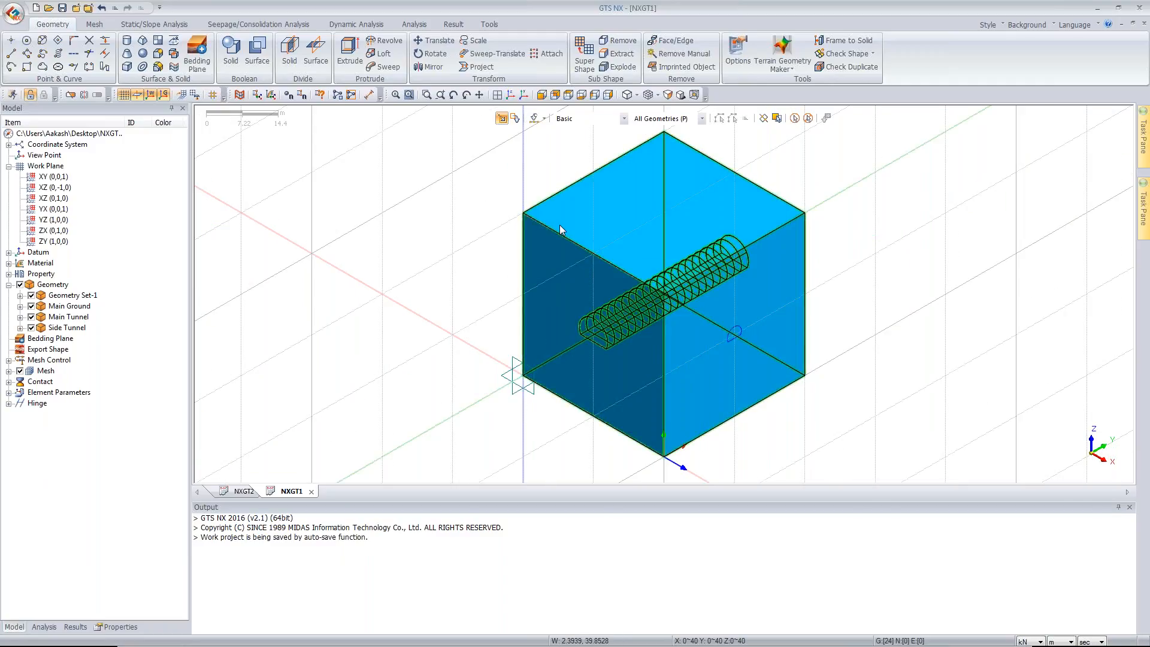
right_click(559, 242)
click(572, 251)
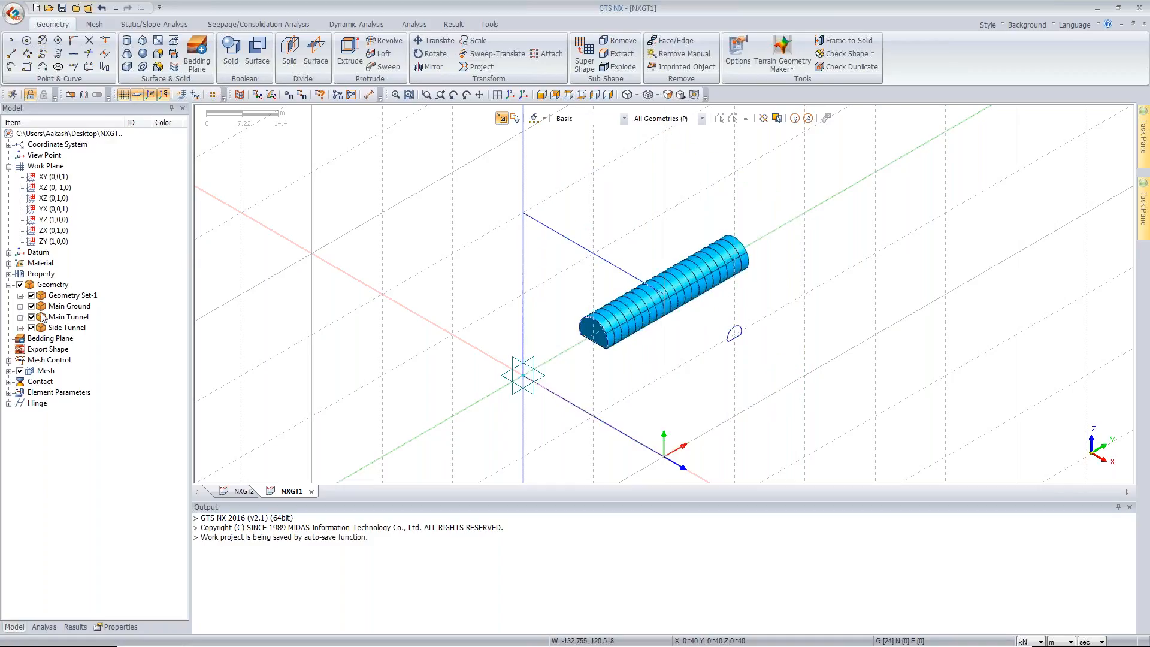
Step: Set up an Extrude of the side tunnel wire along the X datum axis with a length of 20 m, and preview it
click(349, 54)
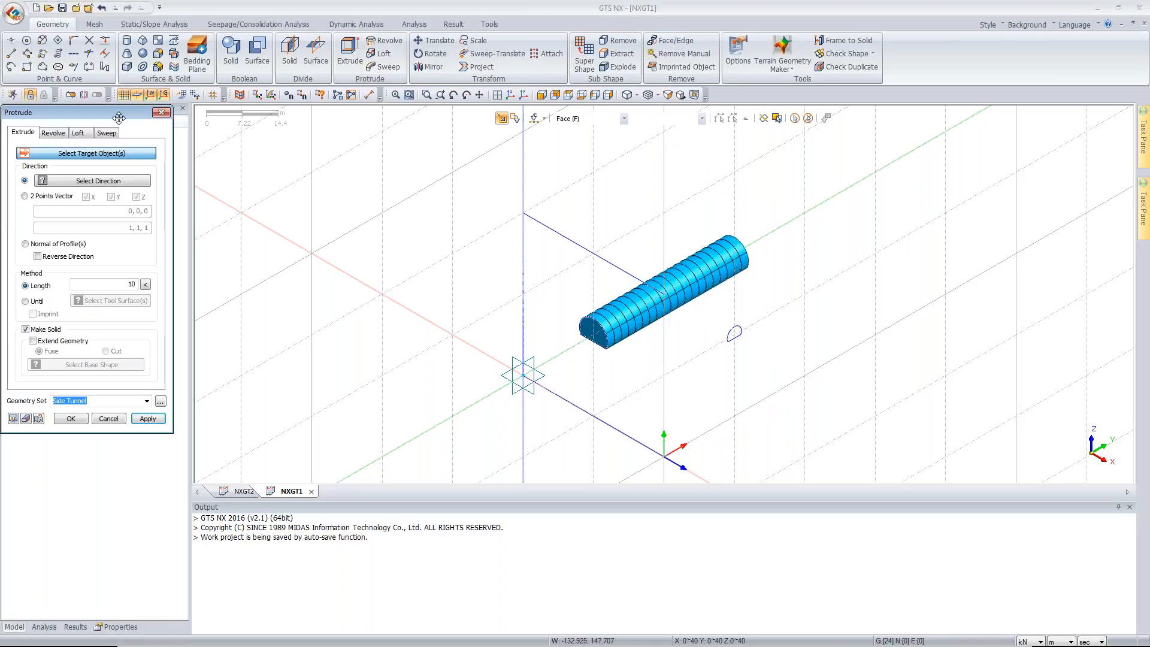
drag(126, 114, 266, 160)
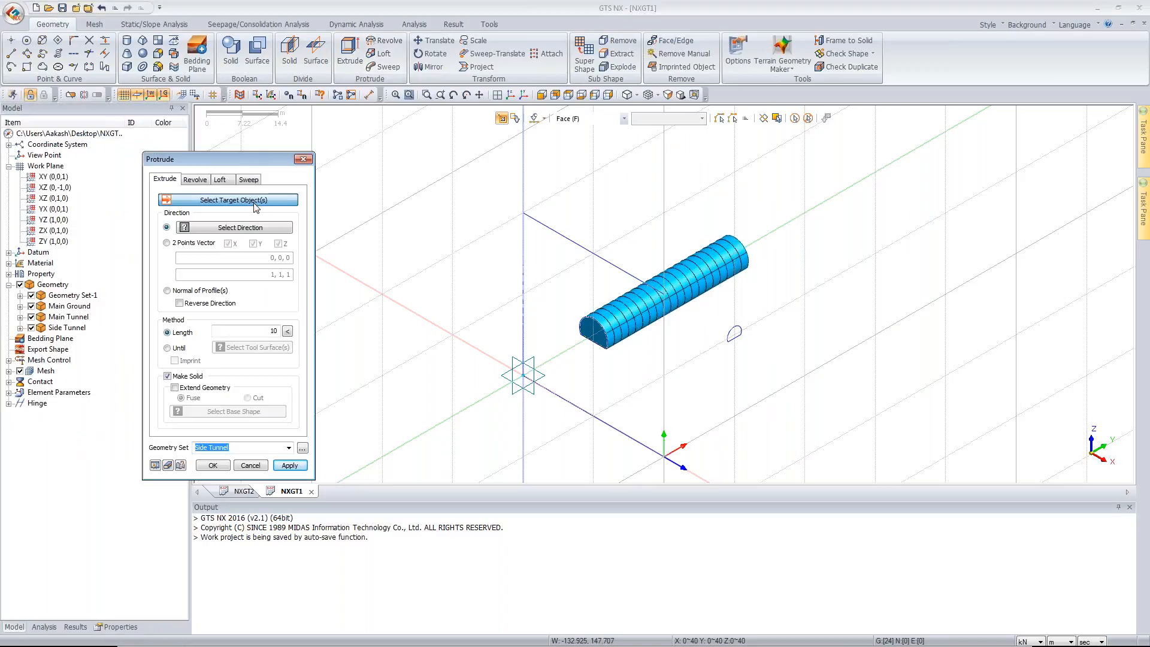
click(585, 119)
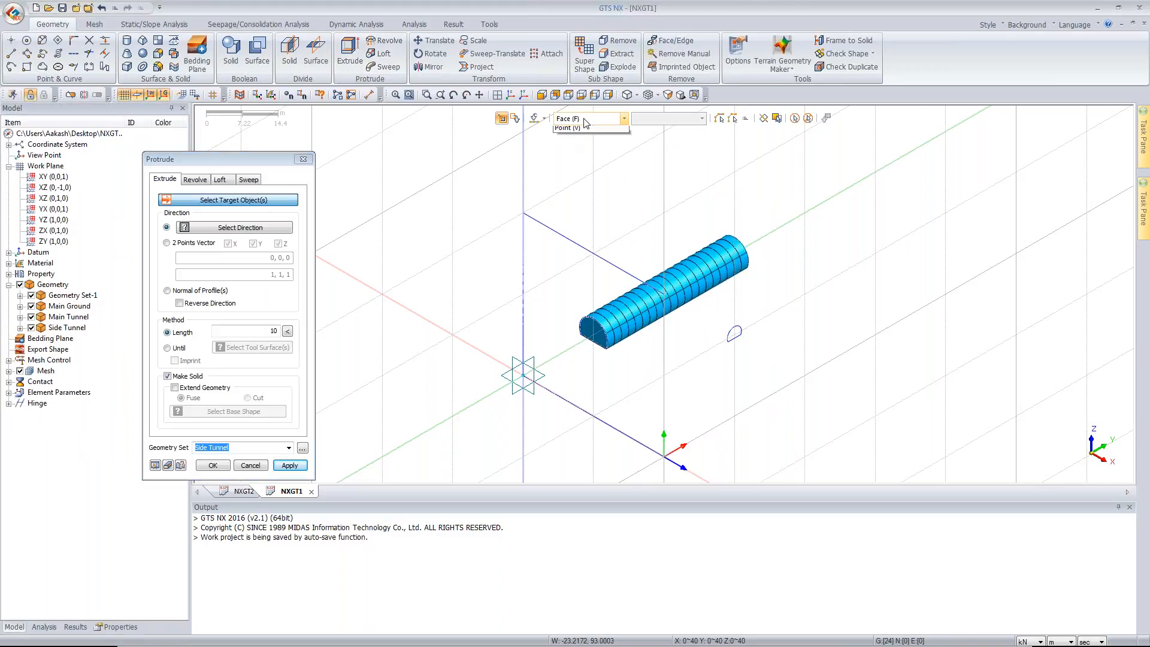
click(584, 132)
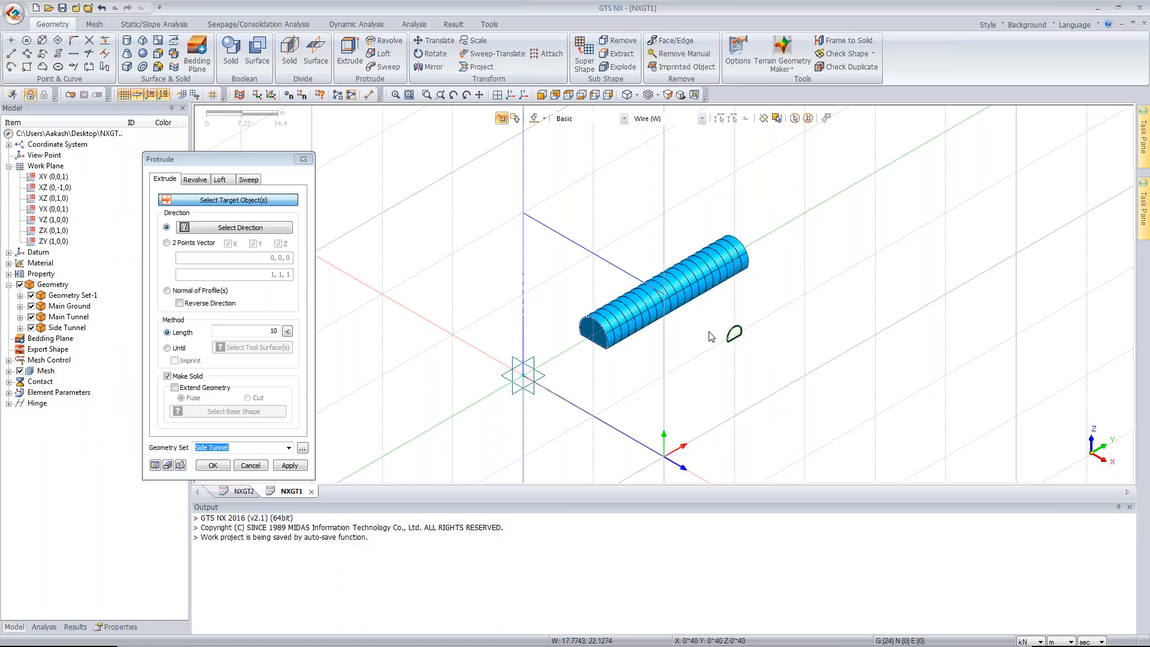
click(228, 230)
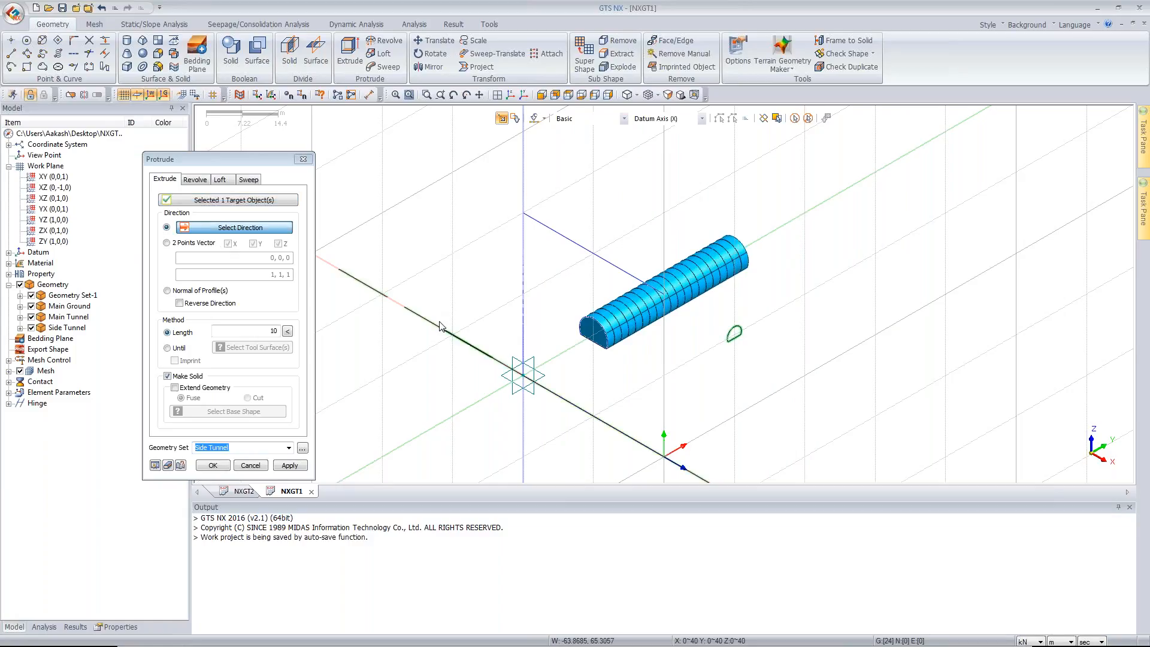
click(439, 326)
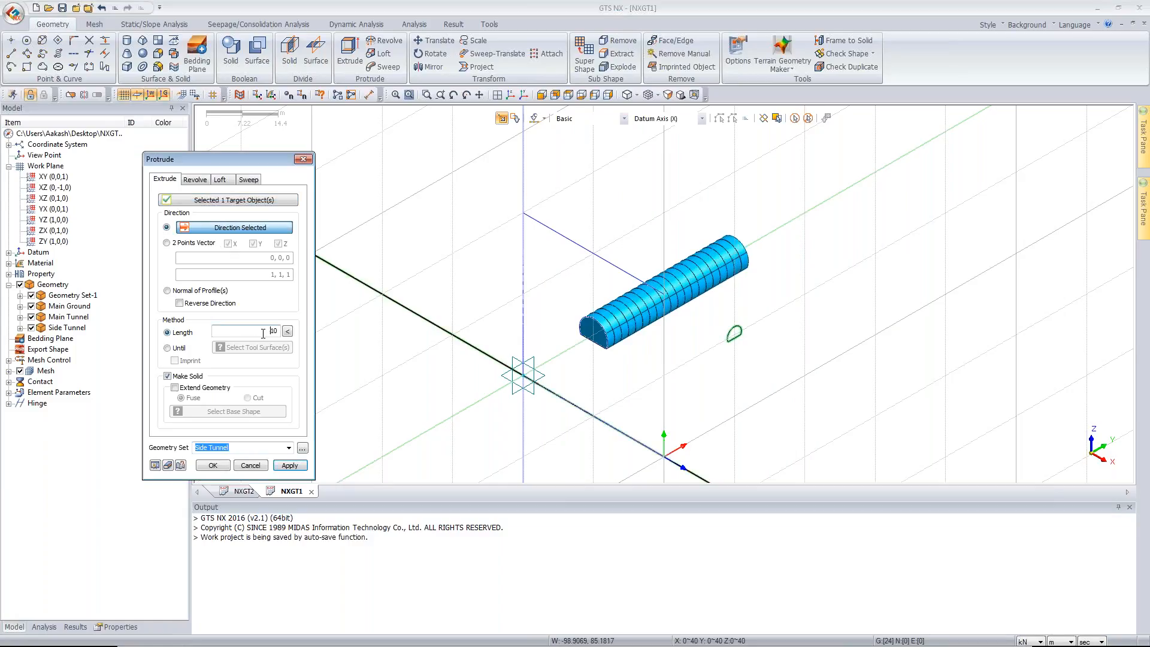
text(20)
click(168, 465)
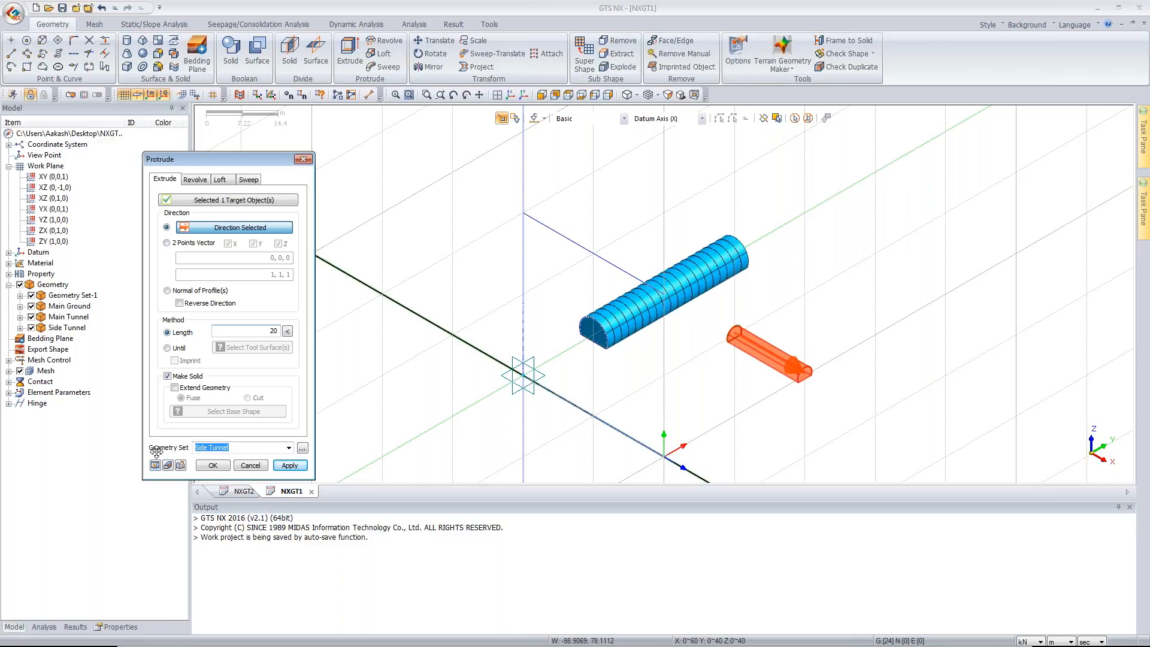
Step: Reverse the extrusion towards the main tunnel and create the solid in the Side Tunnel geometry set
click(179, 303)
click(157, 465)
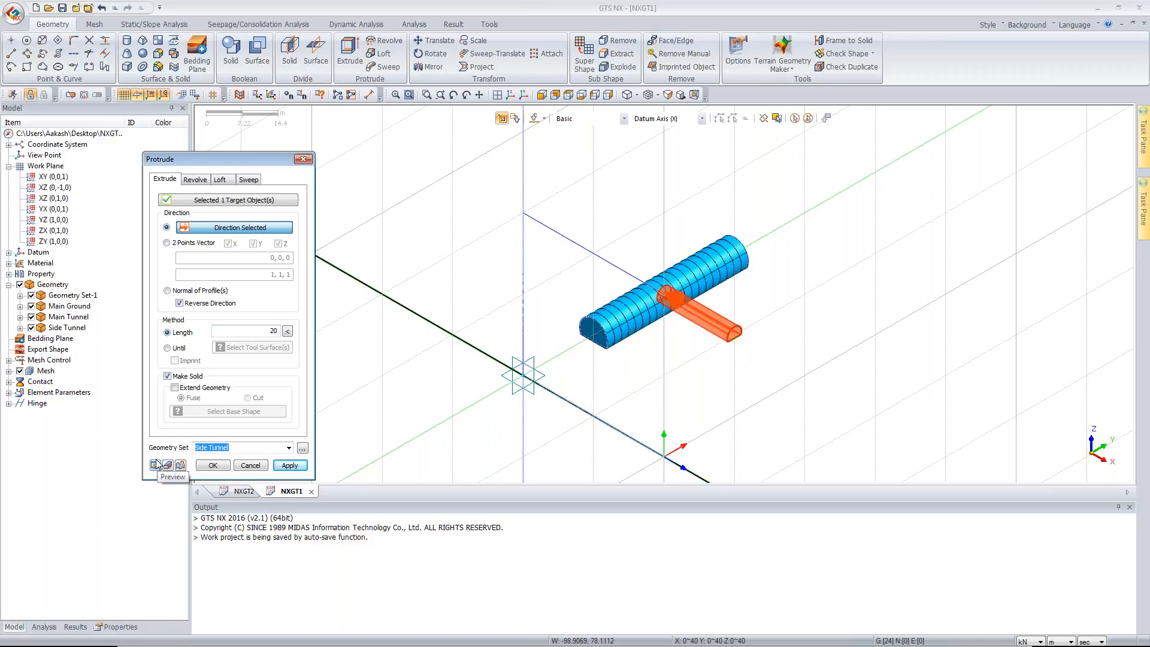
click(214, 466)
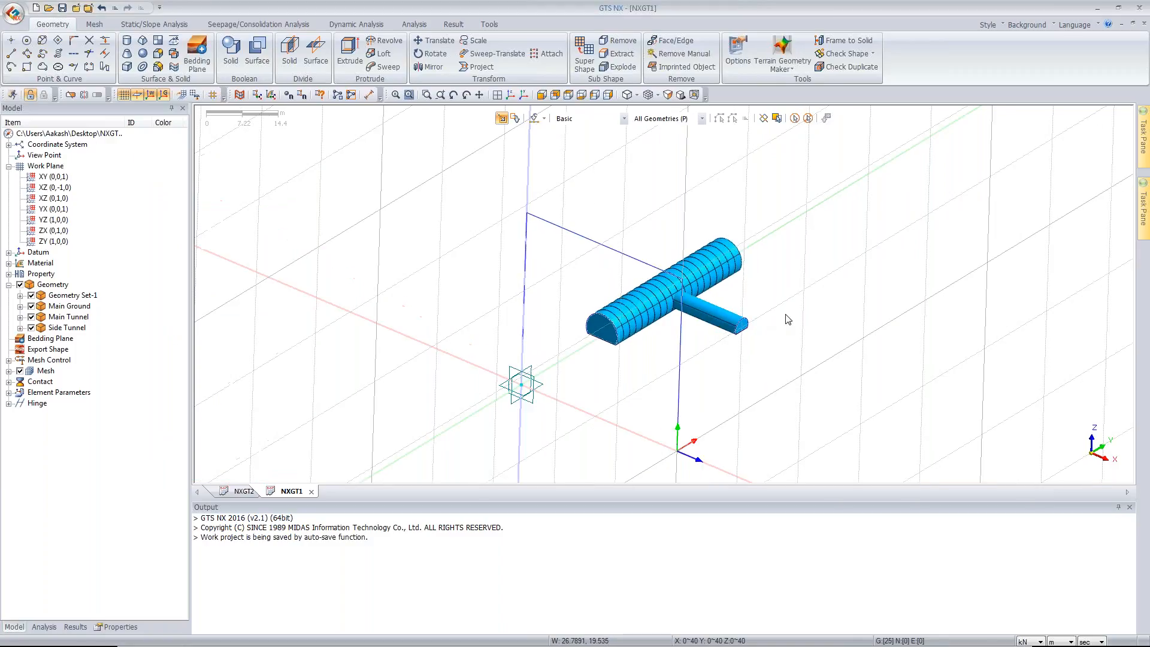
scroll(788, 319, up, 2)
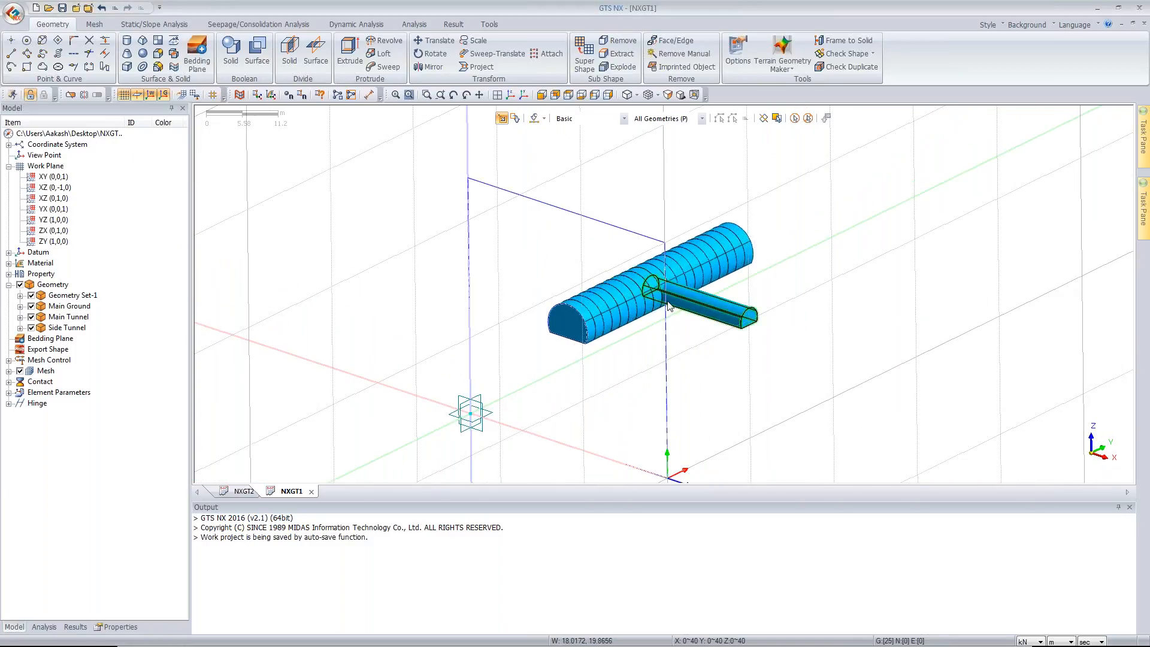
Step: Boolean-cut the side tunnel solid with the two main tunnel segments it overlaps, keeping the tool solids
scroll(669, 306, up, 2)
scroll(659, 293, up, 2)
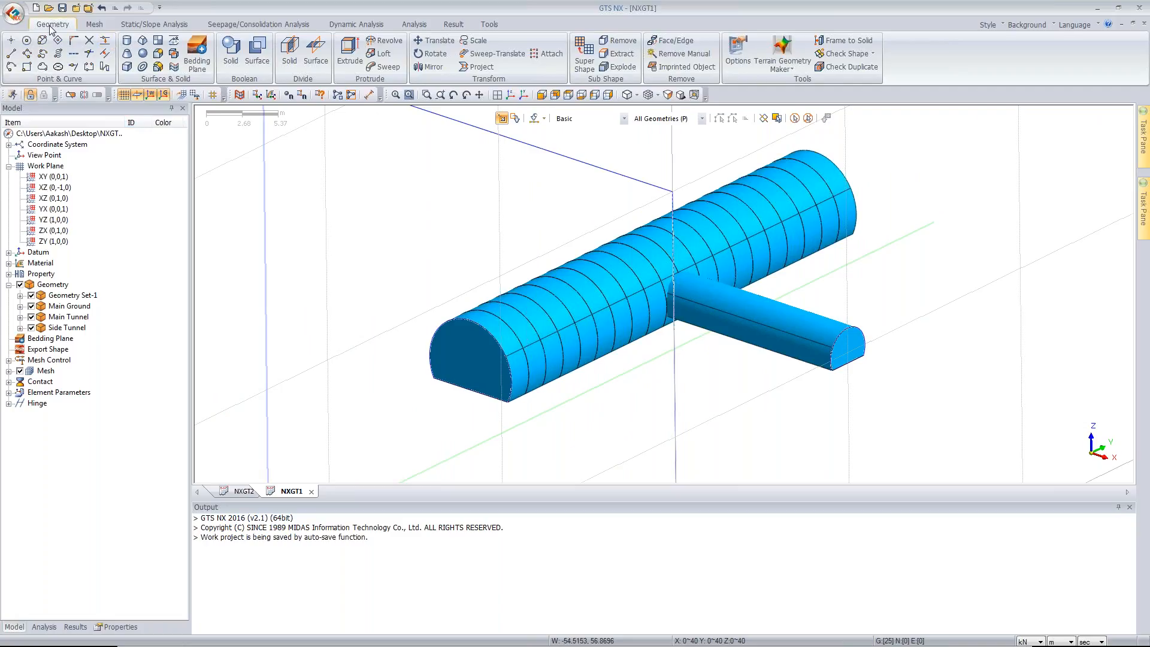
click(226, 60)
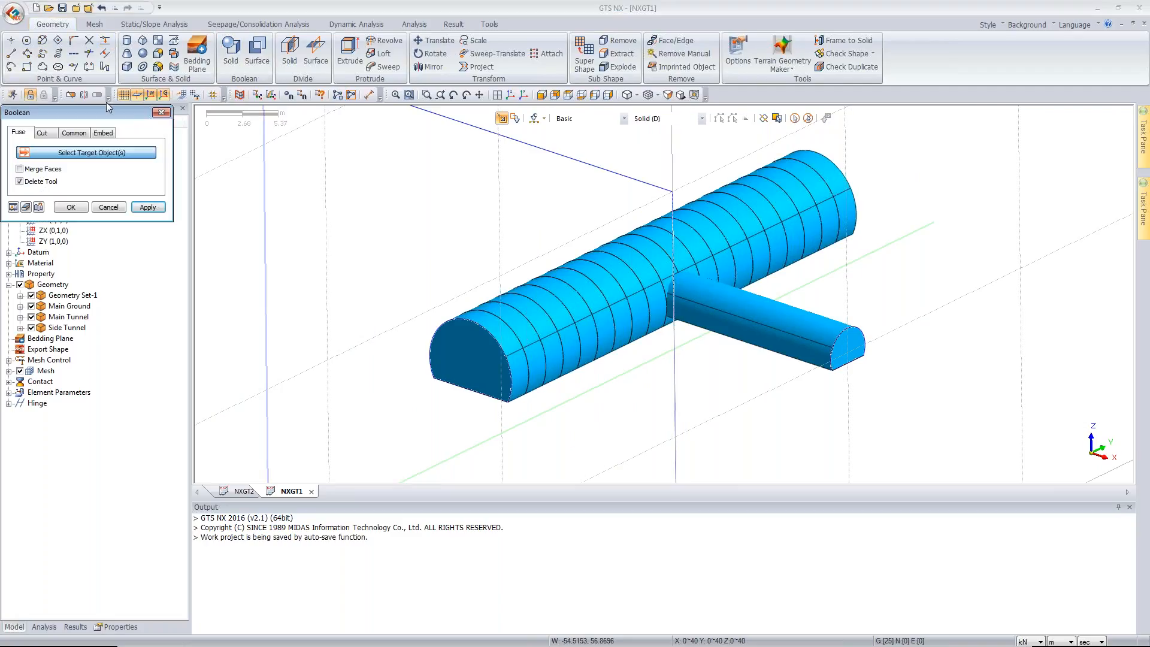
drag(101, 111, 242, 159)
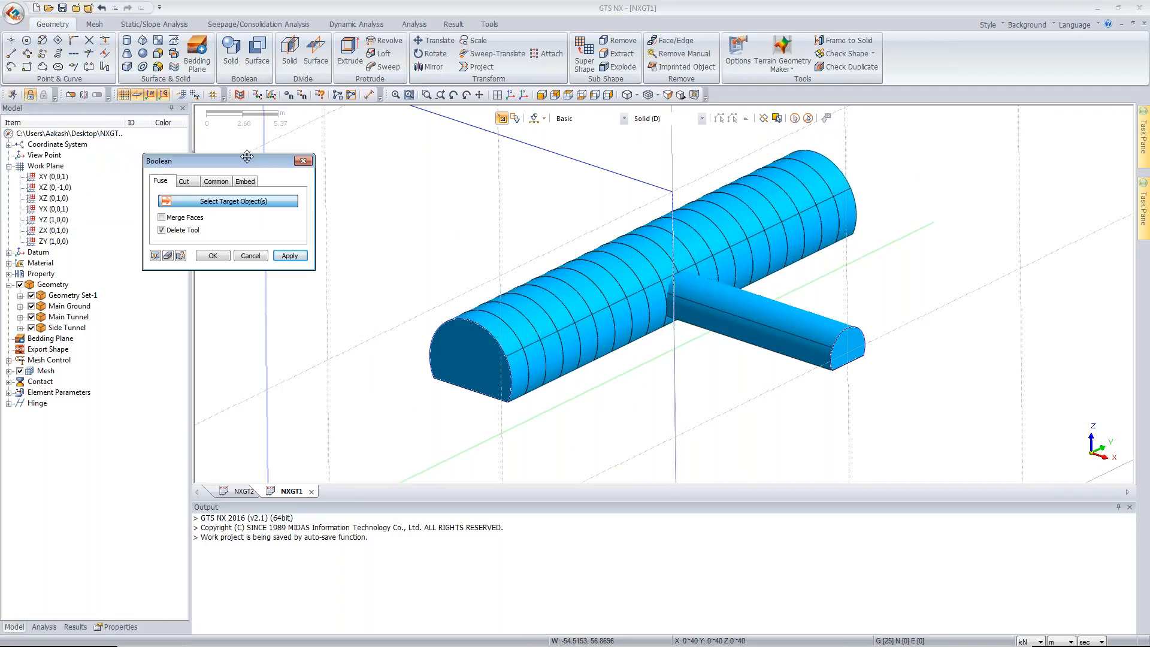
click(184, 180)
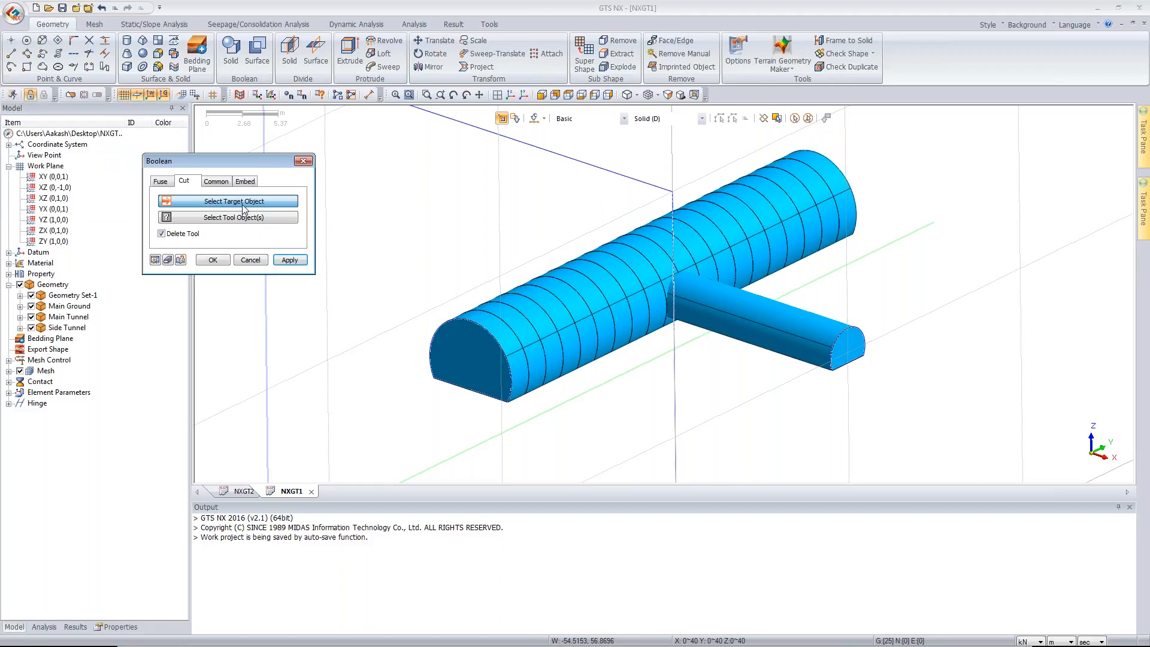
click(785, 312)
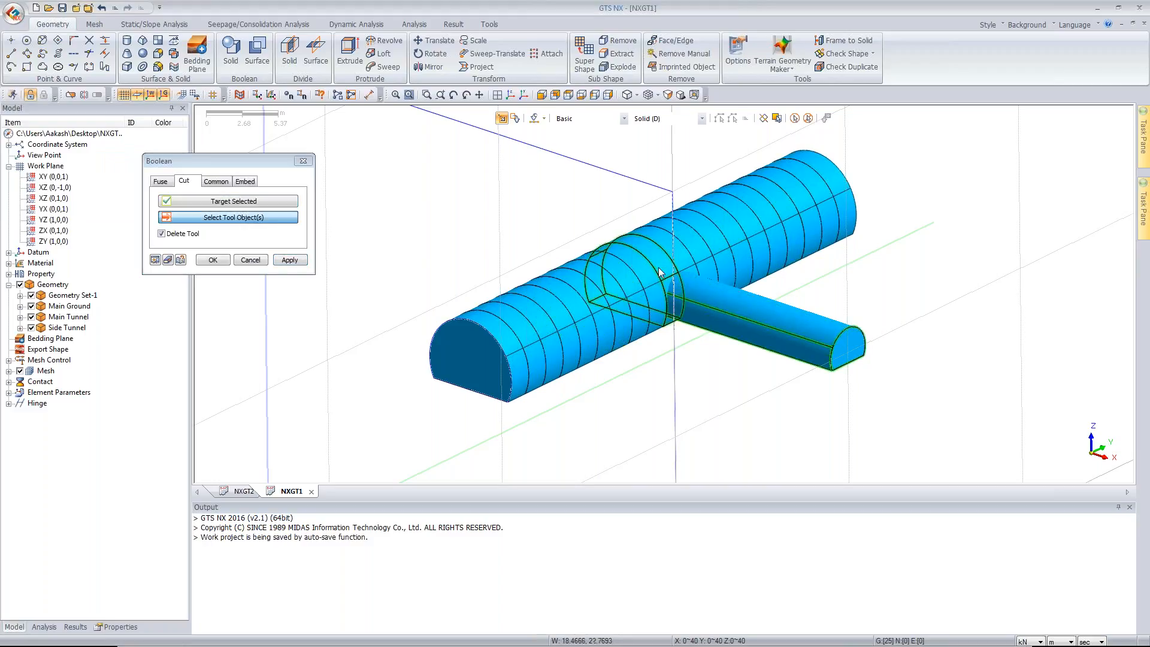
click(655, 267)
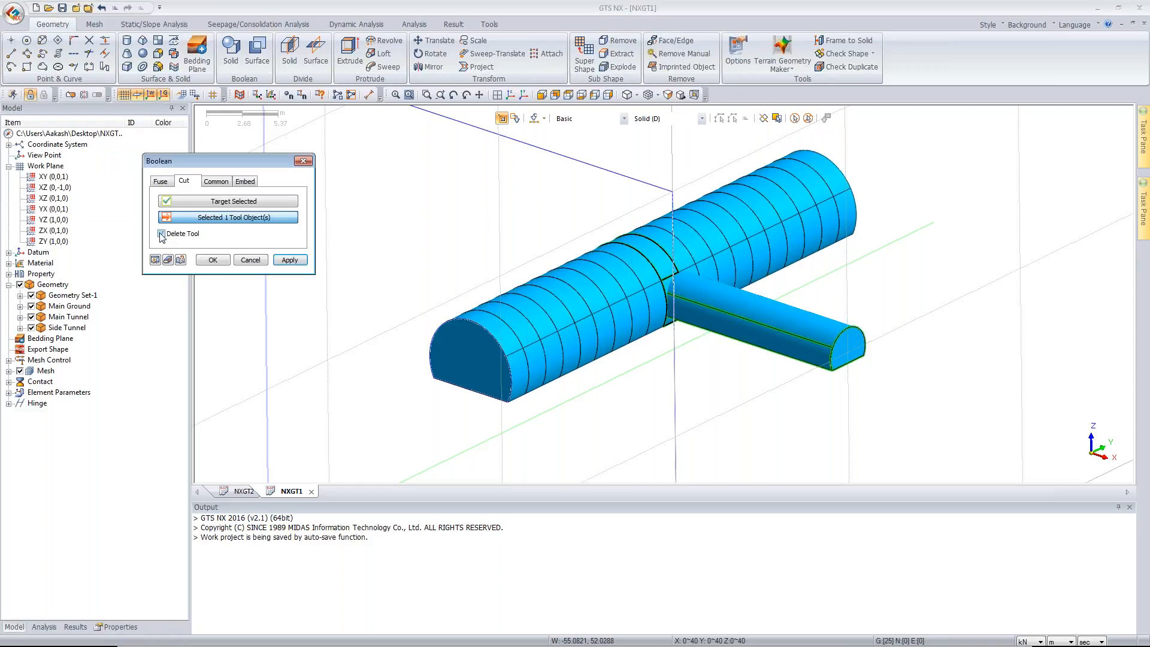
click(161, 233)
click(158, 262)
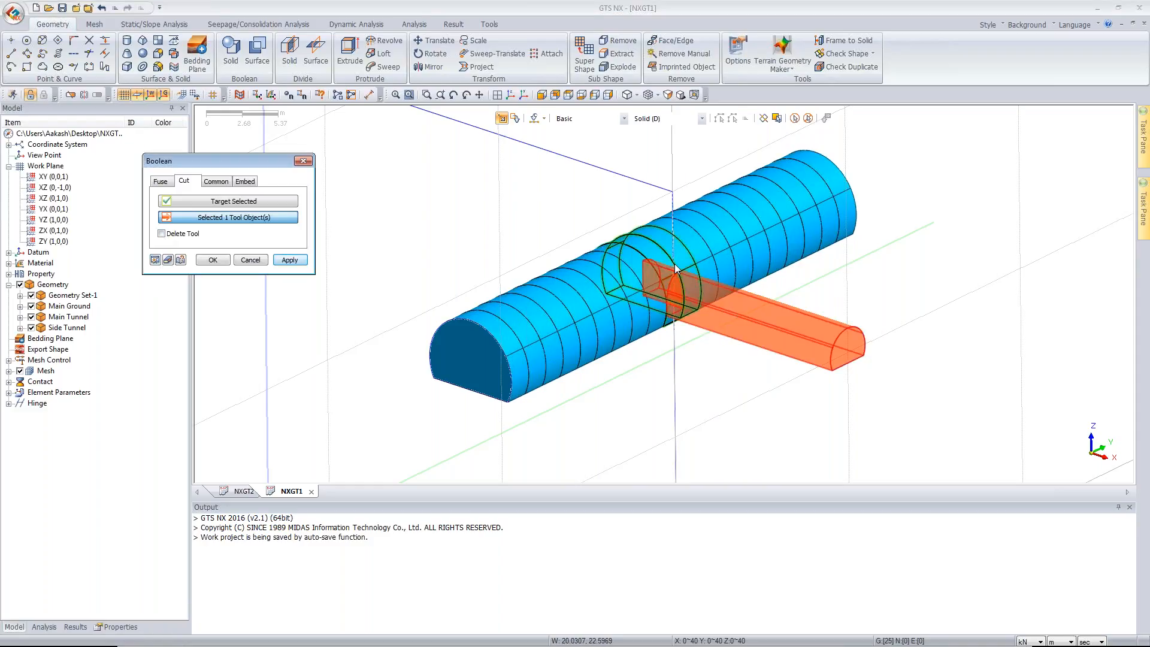
ctrl+middle_drag(709, 275, 687, 300)
click(686, 301)
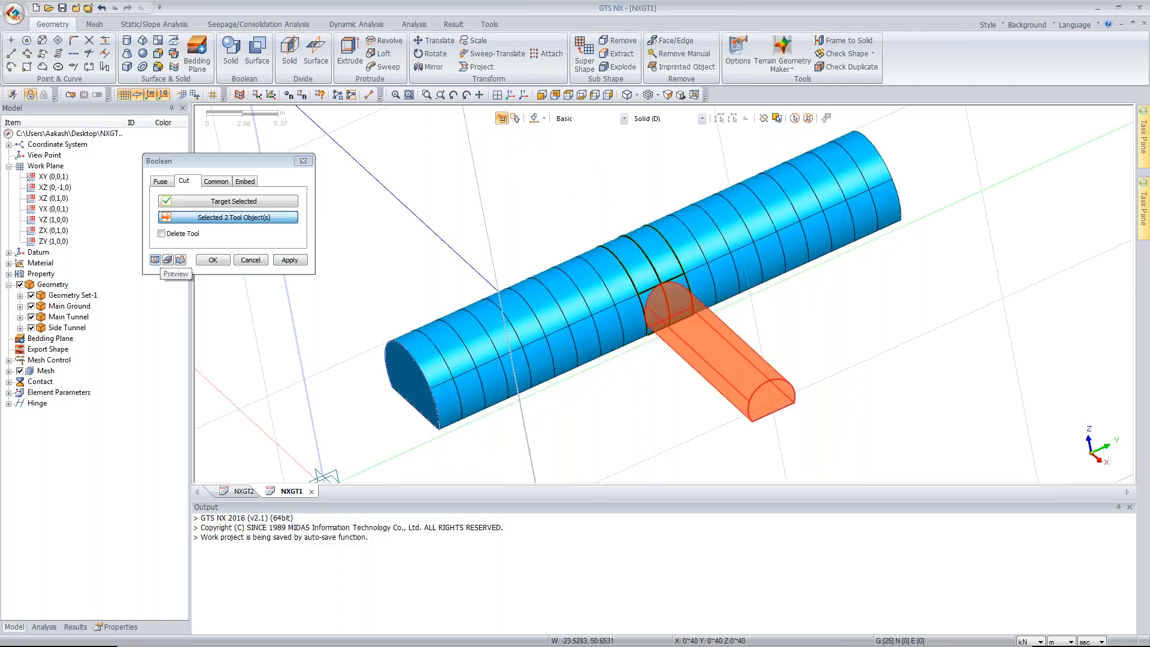
click(216, 264)
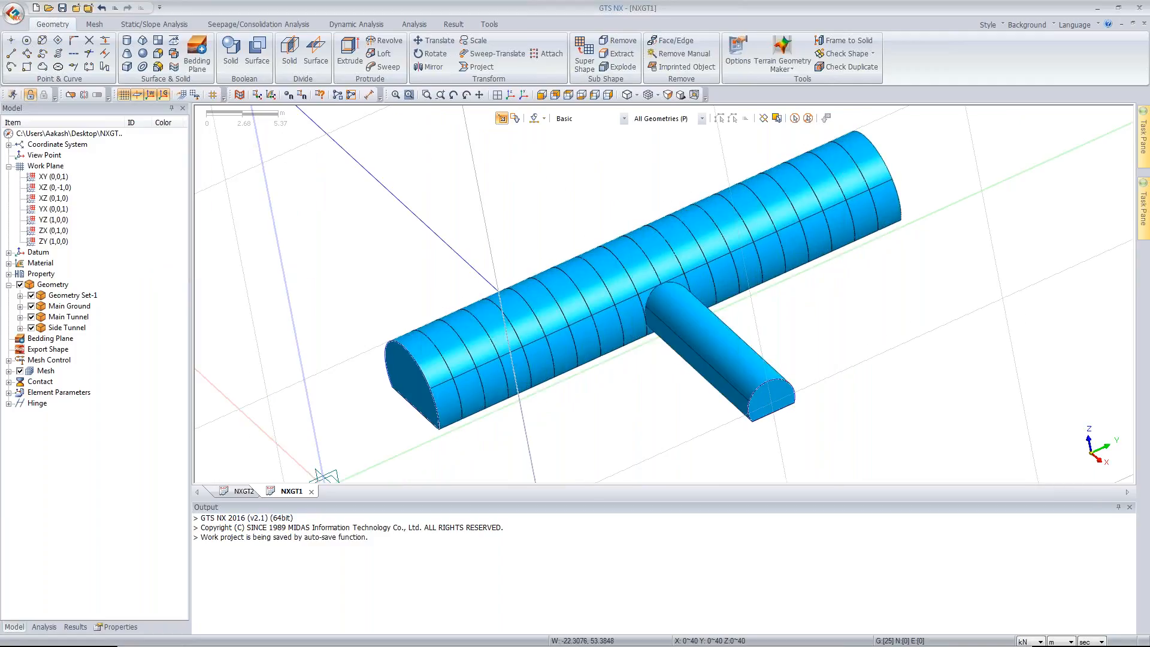
Step: Examine the cut end of the side tunnel with the main tunnel temporarily hidden
click(31, 317)
middle_drag(611, 344, 554, 292)
scroll(660, 296, up, 3)
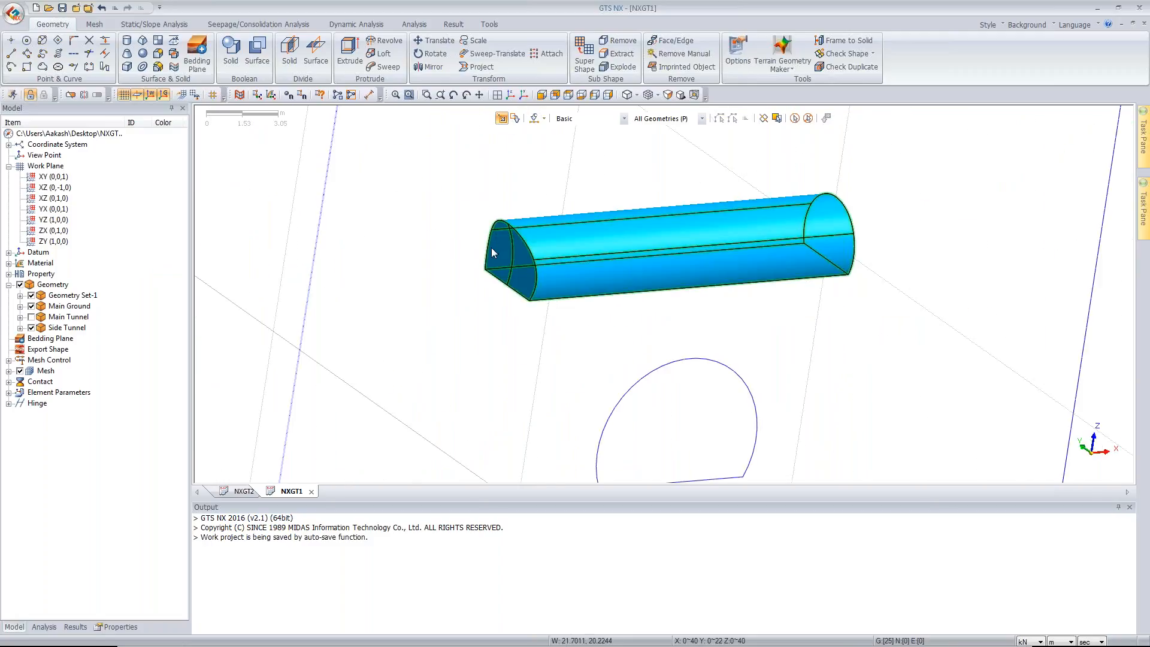
click(31, 317)
click(511, 96)
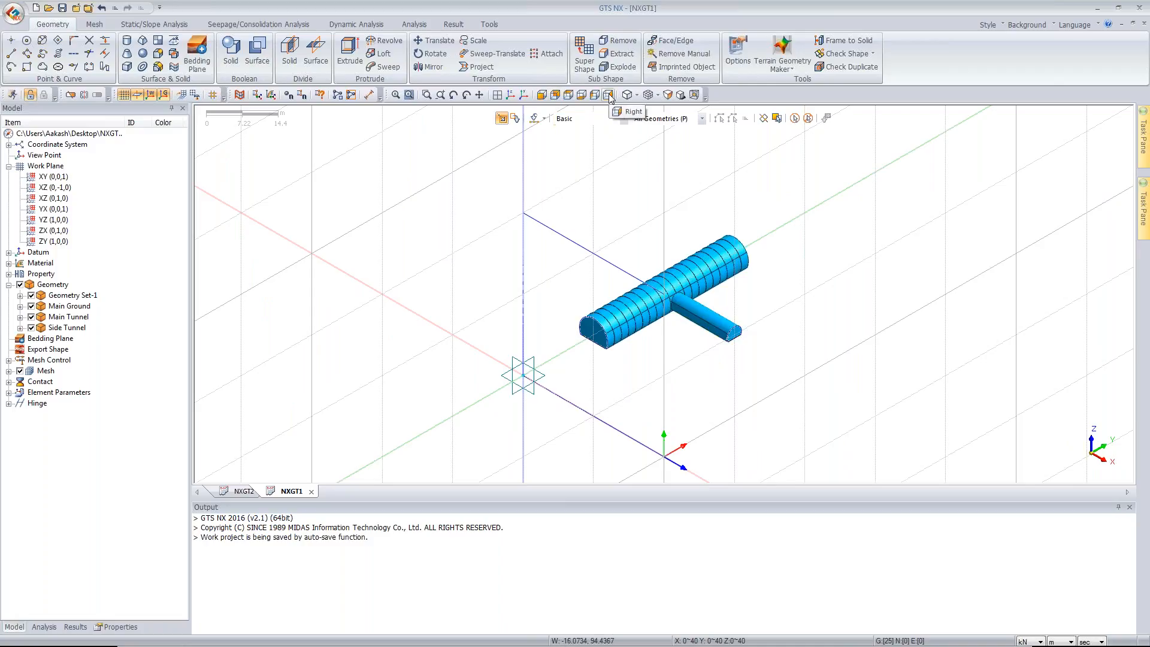
Step: From the right-hand view, draw a rectangular face enclosing the side tunnel section in the Side Tunnel geometry set
click(26, 66)
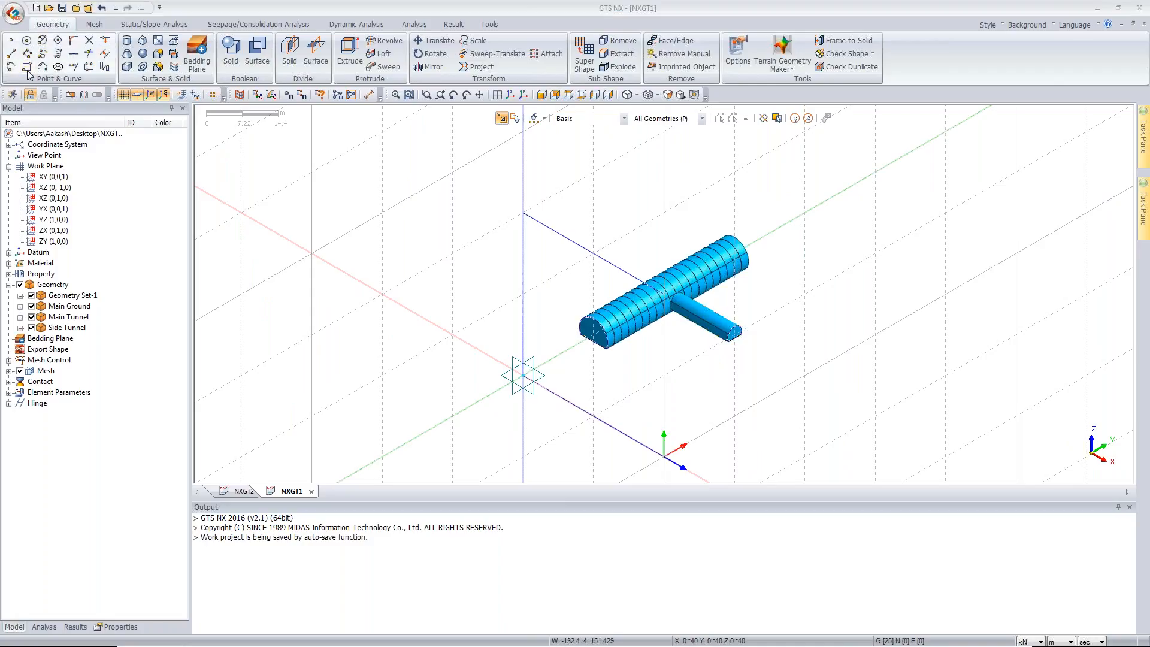
click(609, 95)
click(608, 95)
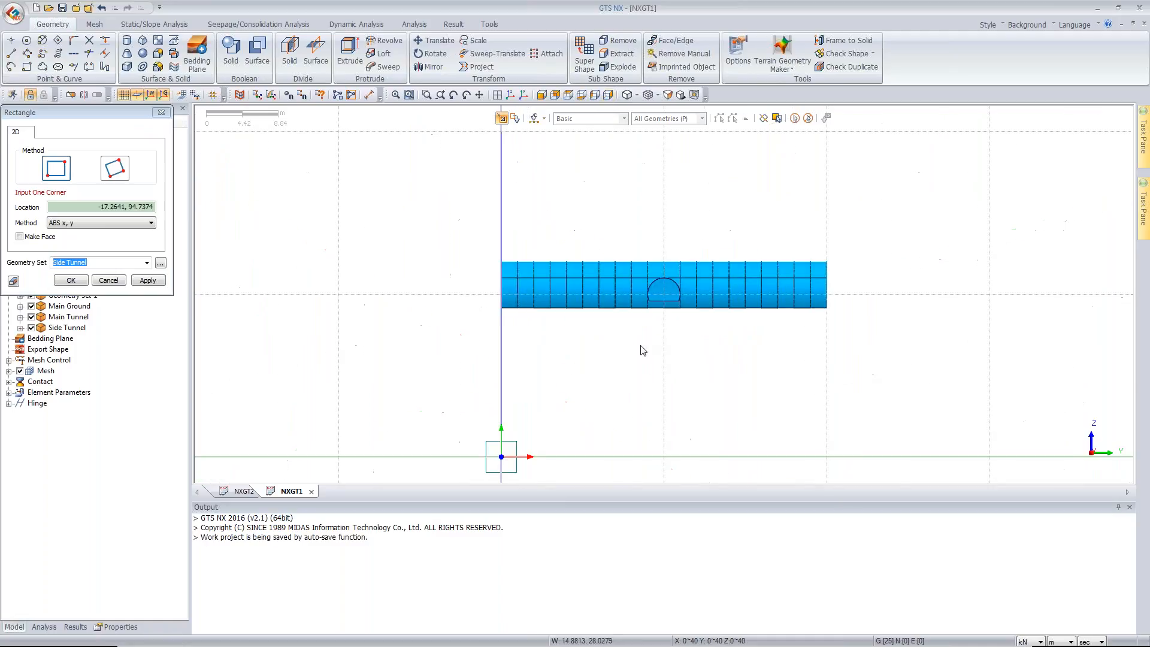
click(633, 326)
click(20, 237)
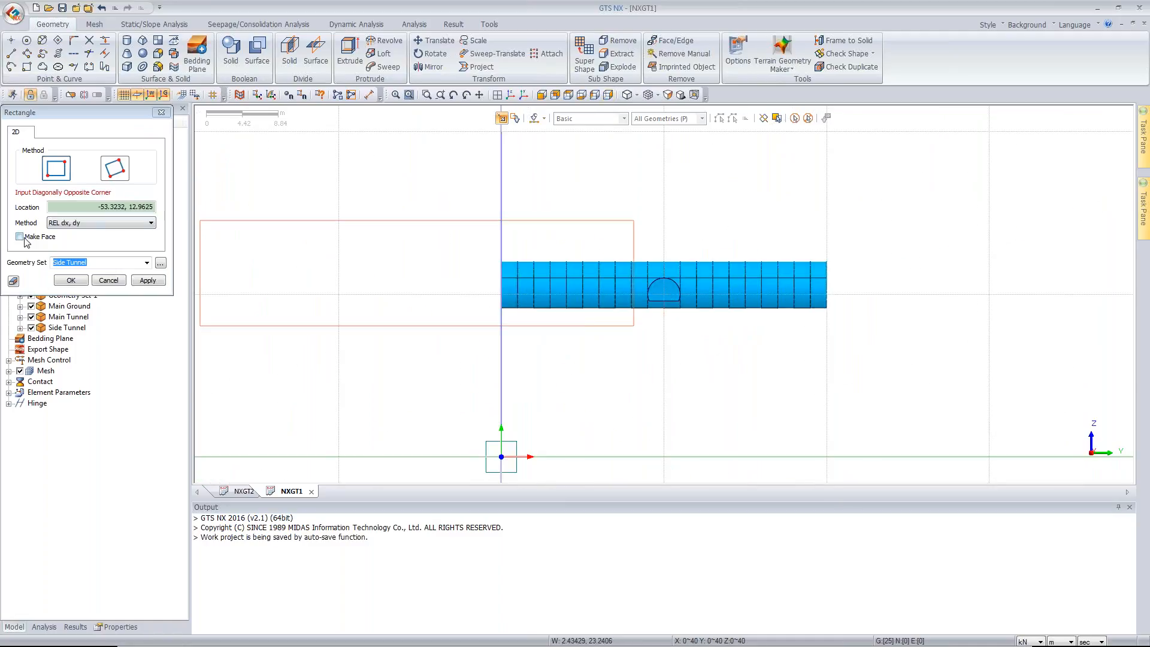
click(691, 270)
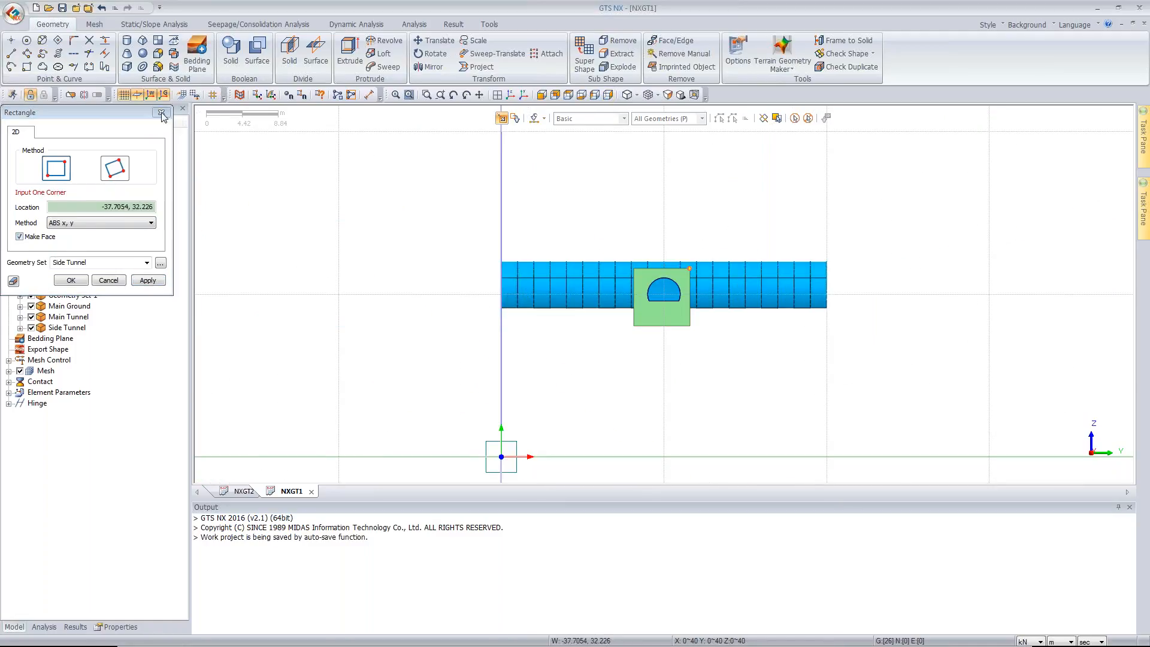
key(Escape)
Step: Set up a Translate of the rectangular face along the X datum axis
middle_drag(563, 366, 636, 355)
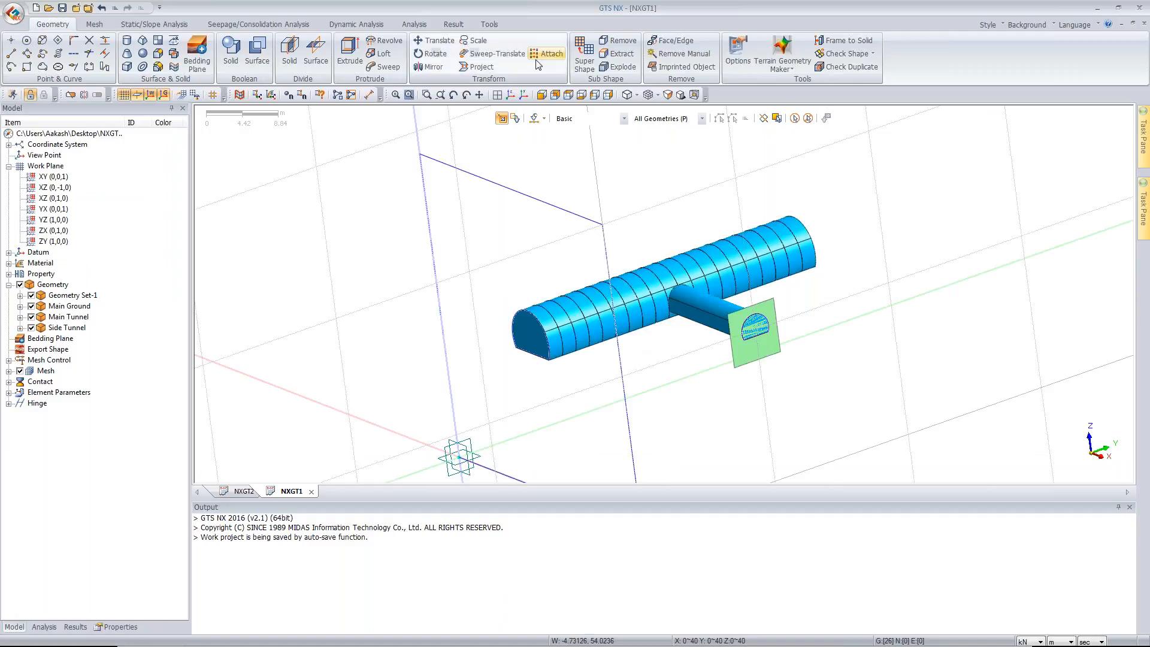
click(509, 97)
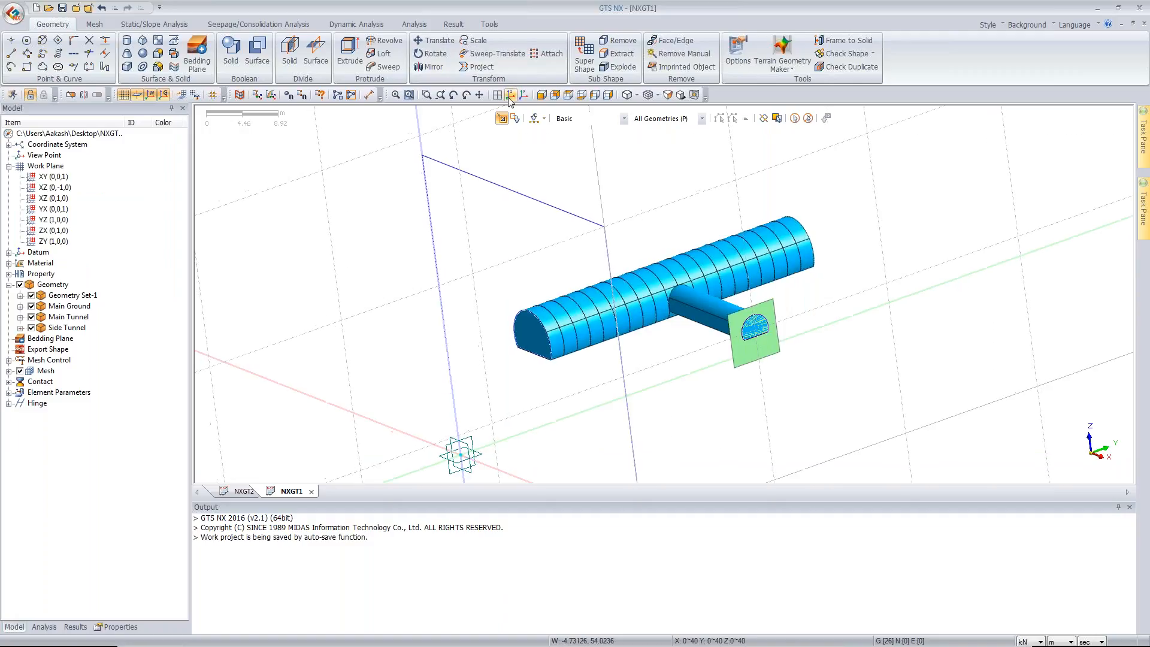
click(425, 42)
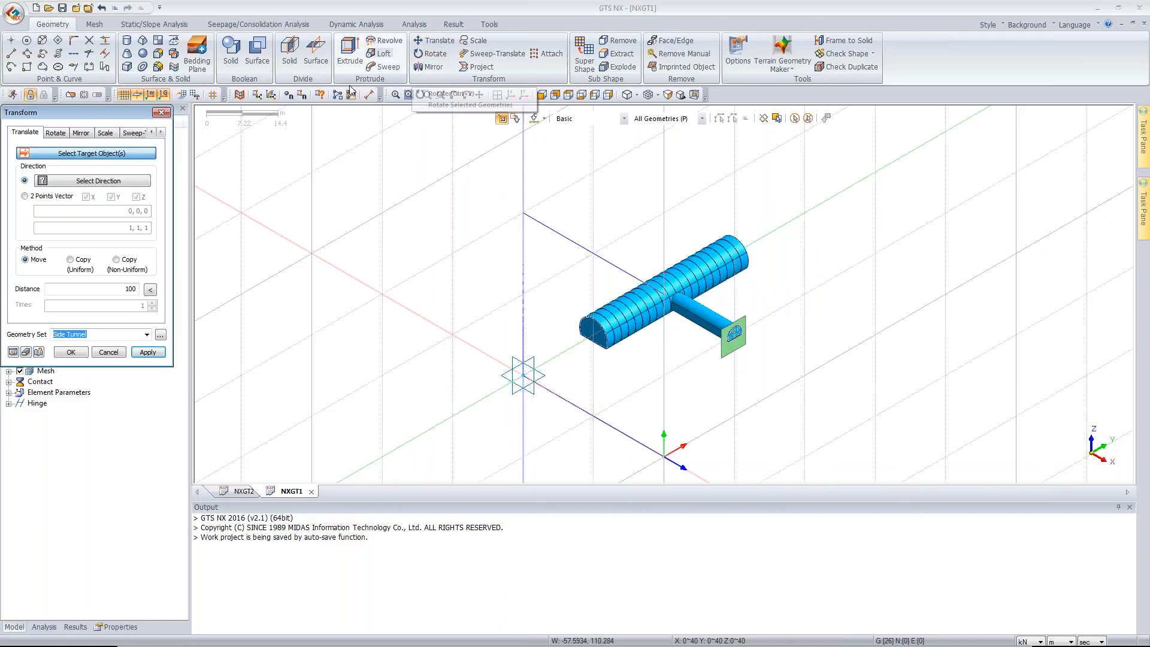
drag(131, 119, 156, 133)
click(734, 356)
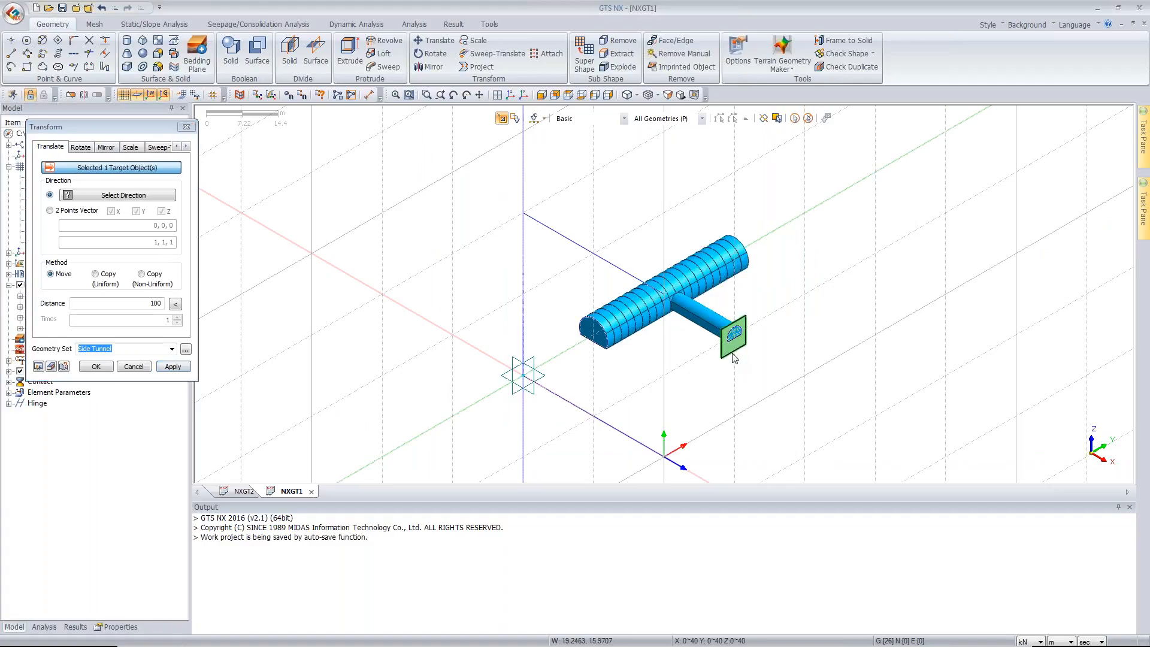
click(115, 197)
click(359, 291)
Step: Set the translation to uniform copy with a distance of 2 m and 8 copies, and preview it
click(95, 274)
double_click(156, 303)
text(2)
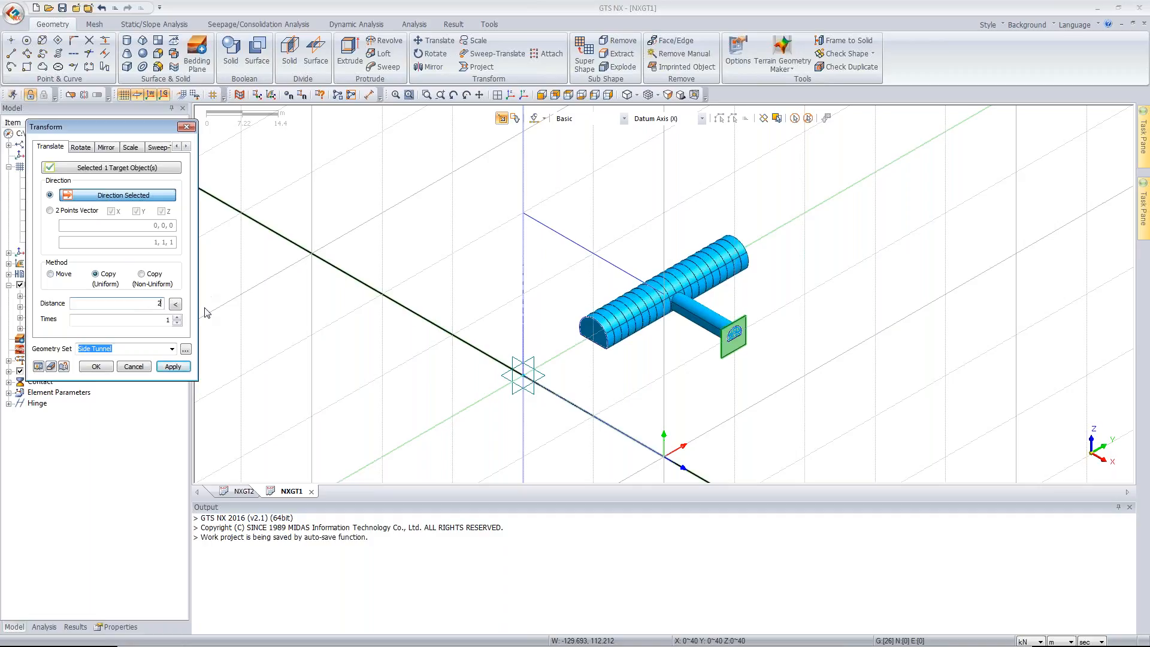
key(Tab)
text(8)
click(38, 366)
Step: Reverse the copies towards the main tunnel with a distance of -2 m and check the preview
click(144, 307)
text(-)
click(39, 366)
middle_drag(398, 380, 686, 331)
scroll(686, 331, up, 3)
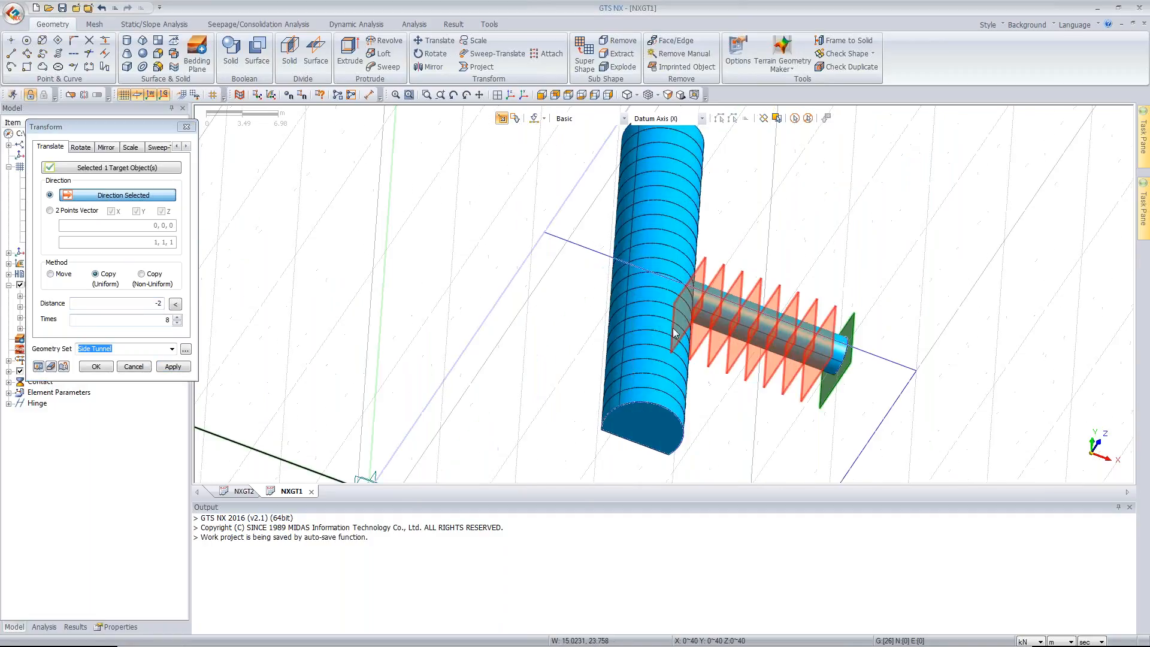
middle_drag(675, 334, 713, 313)
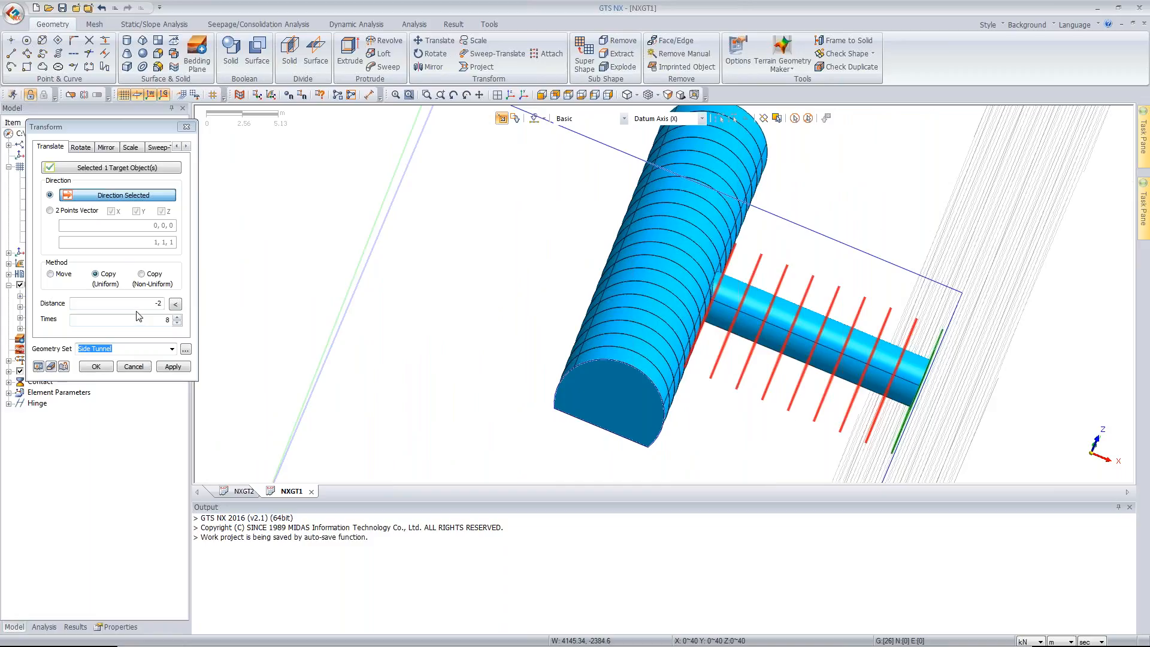
Step: Set the number of copies to 7 and create the dividing faces along the side tunnel
double_click(167, 319)
text(7)
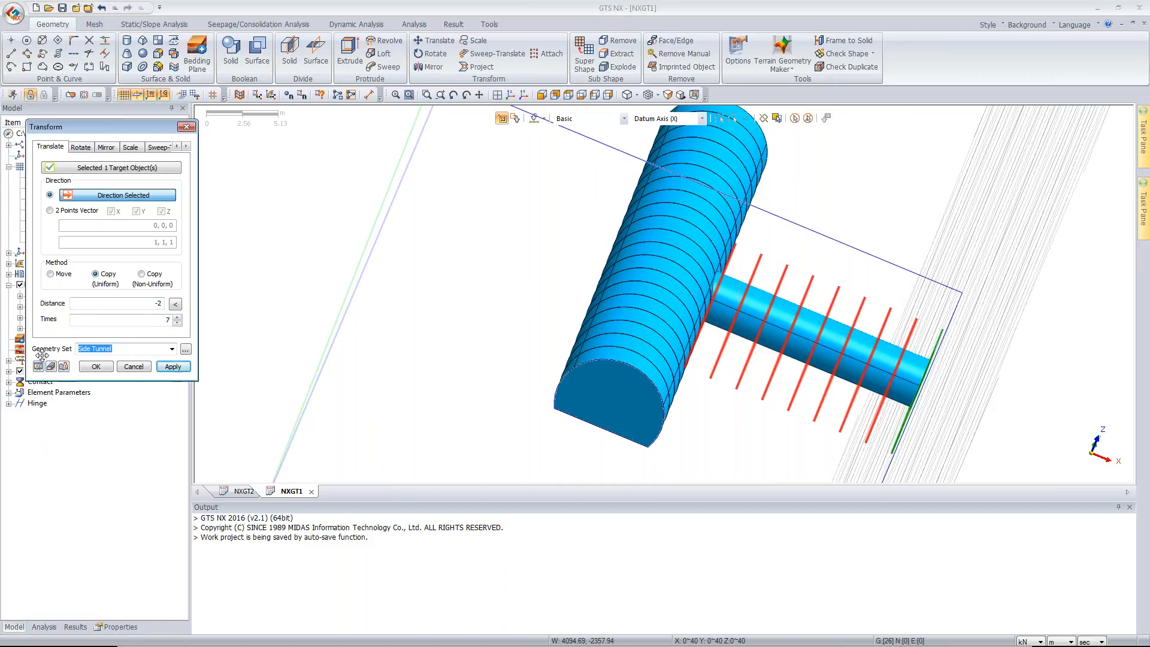
middle_drag(779, 304, 706, 308)
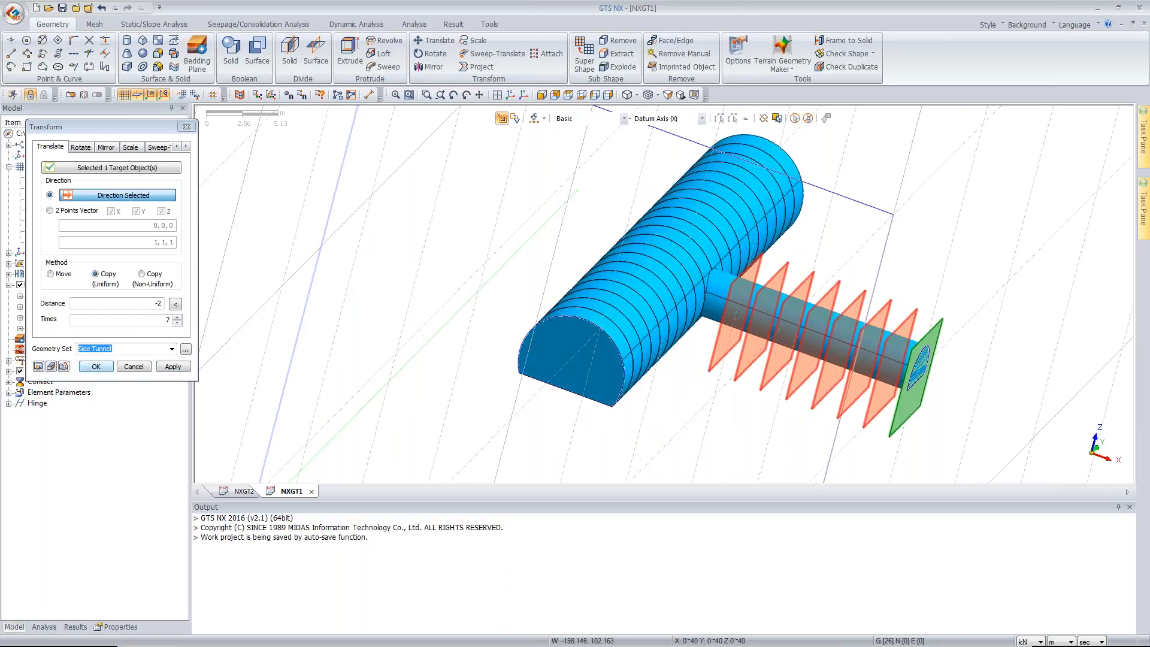
click(95, 366)
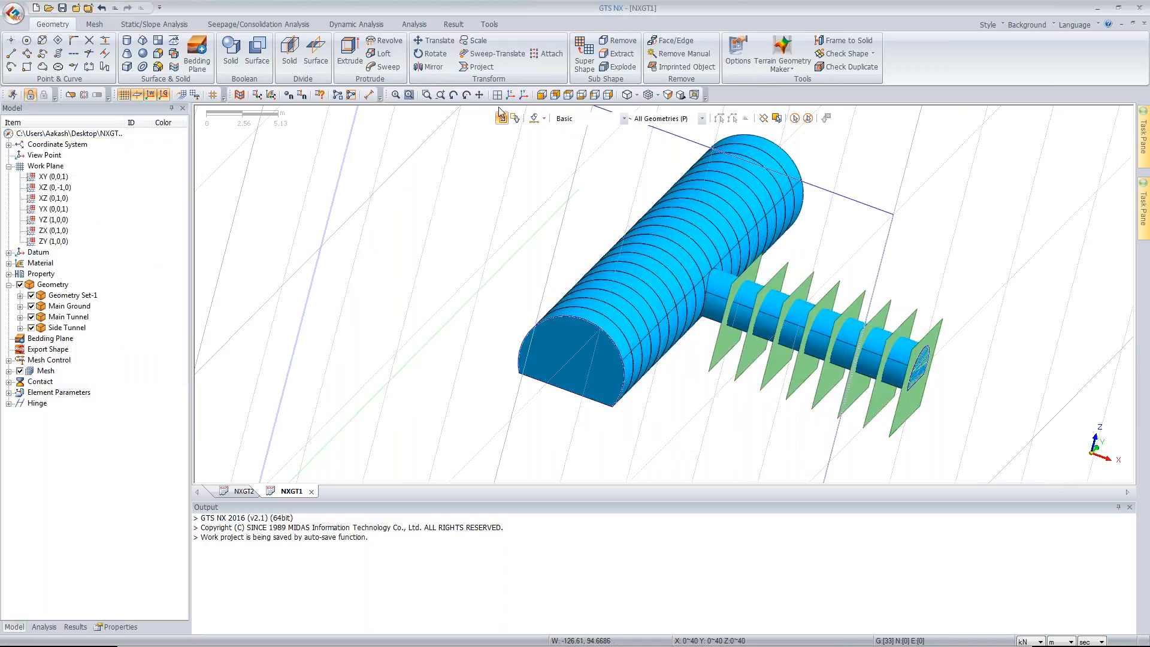
Step: Return to the isometric view and set up a Divide Solid with the side tunnel as target
click(511, 94)
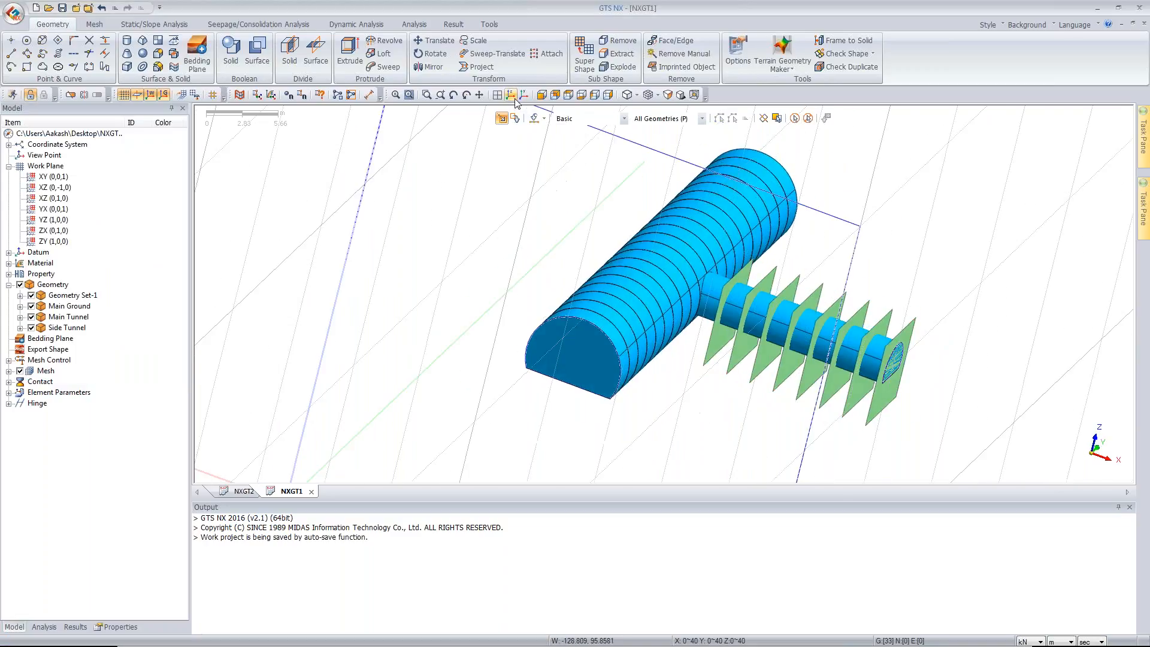
click(512, 96)
click(289, 51)
drag(117, 119, 288, 160)
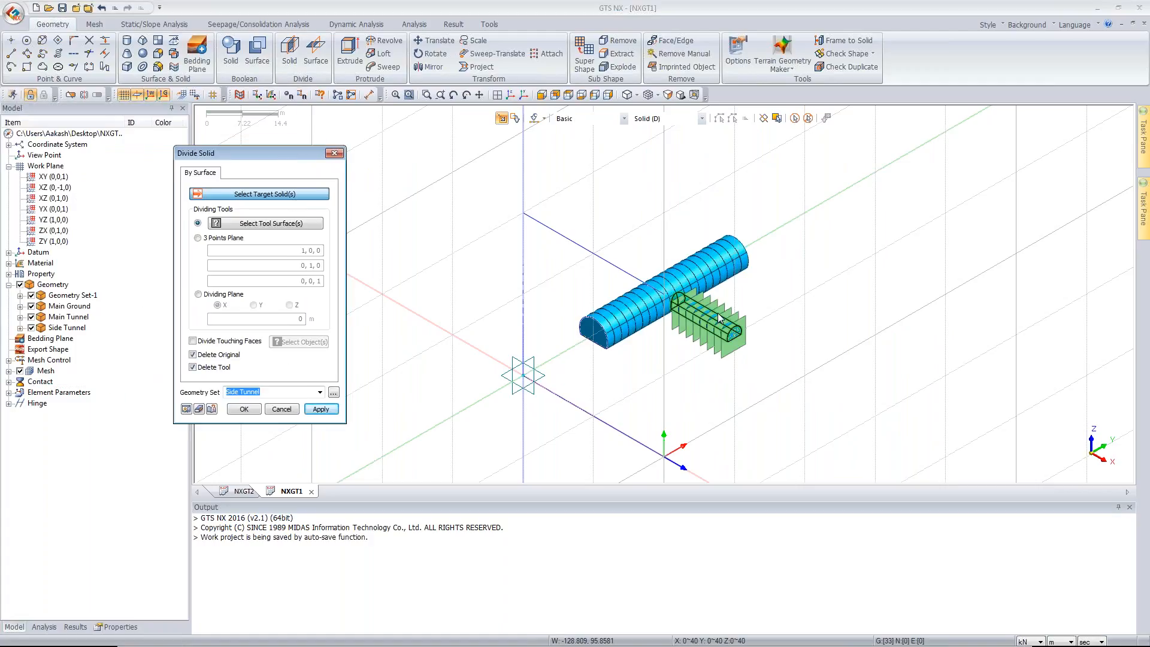
click(739, 325)
Step: With the main tunnel hidden, divide the side tunnel using all eight rectangular faces, deleting the original solid and the tool faces
click(278, 225)
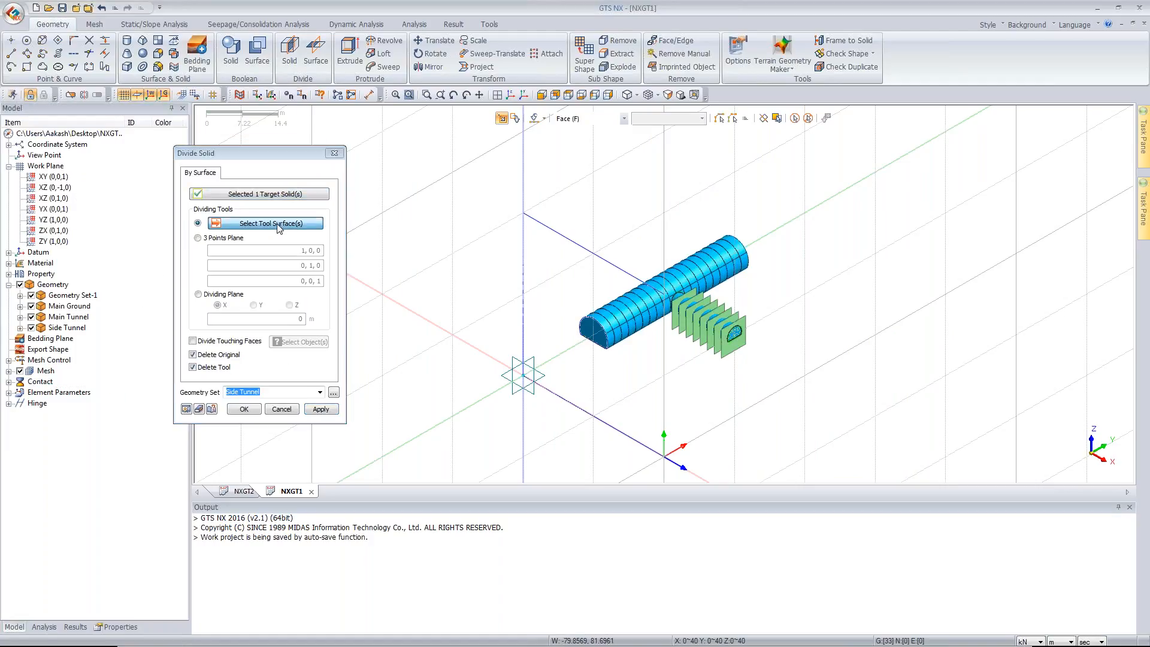
click(31, 317)
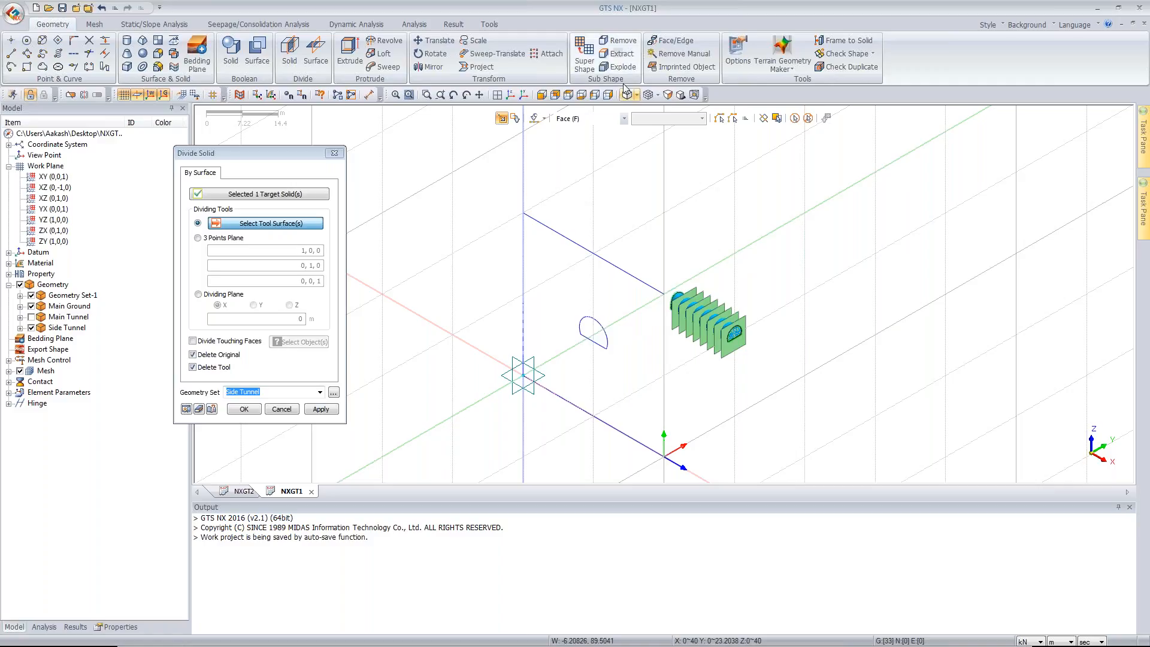
click(610, 95)
click(610, 94)
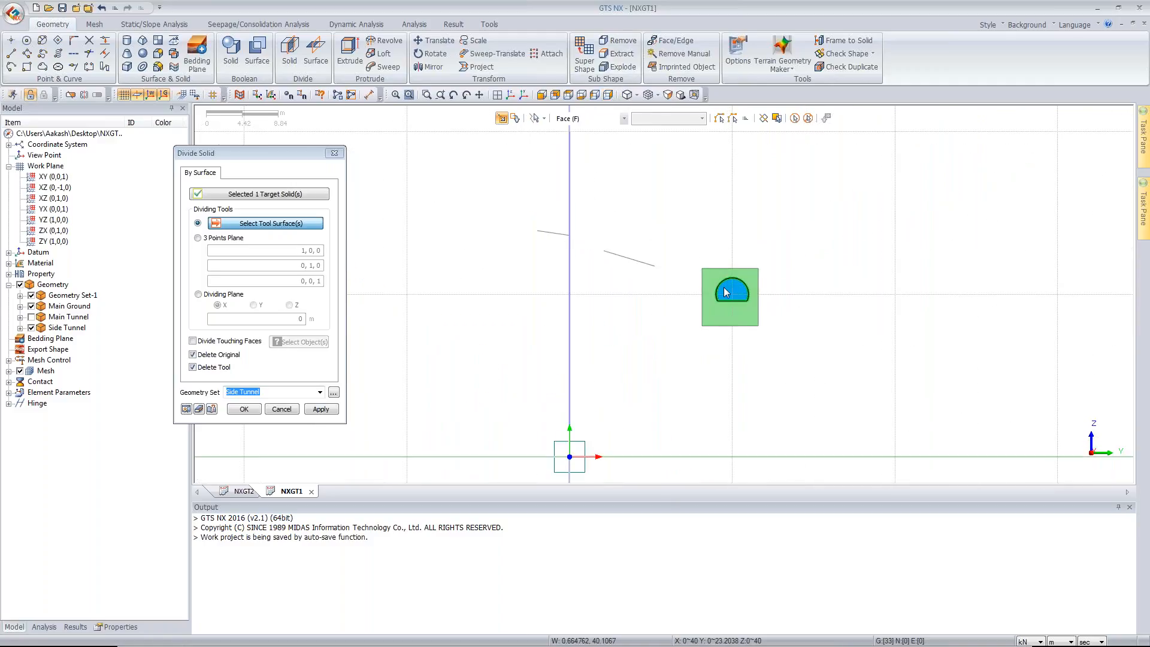
click(755, 261)
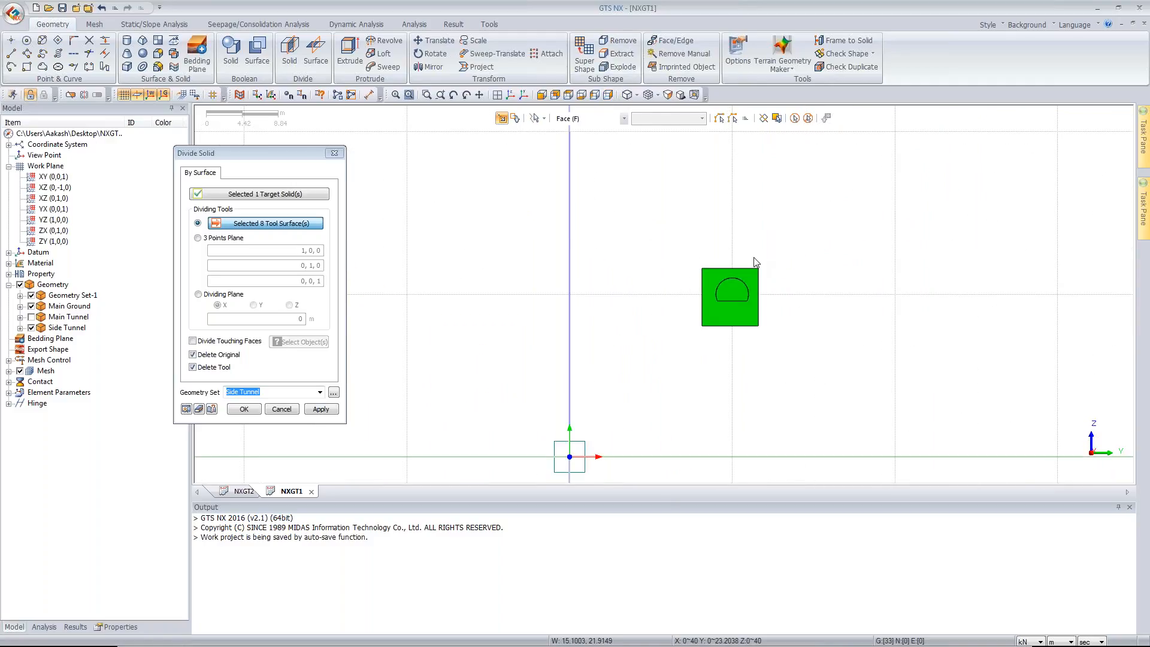
click(510, 95)
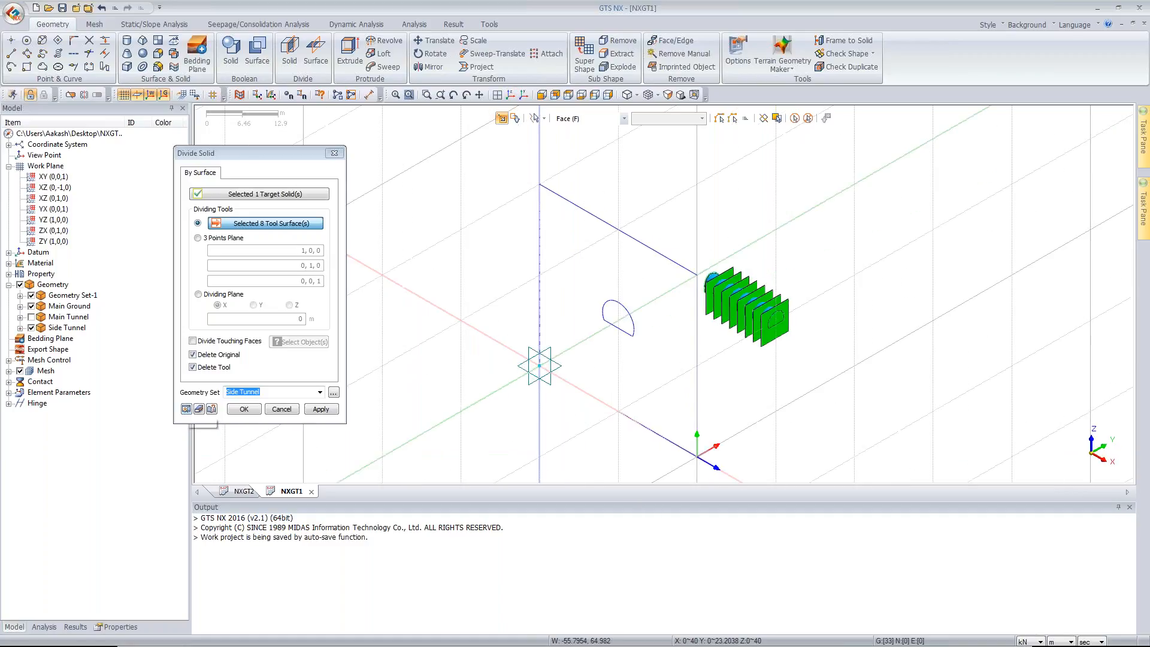
click(240, 412)
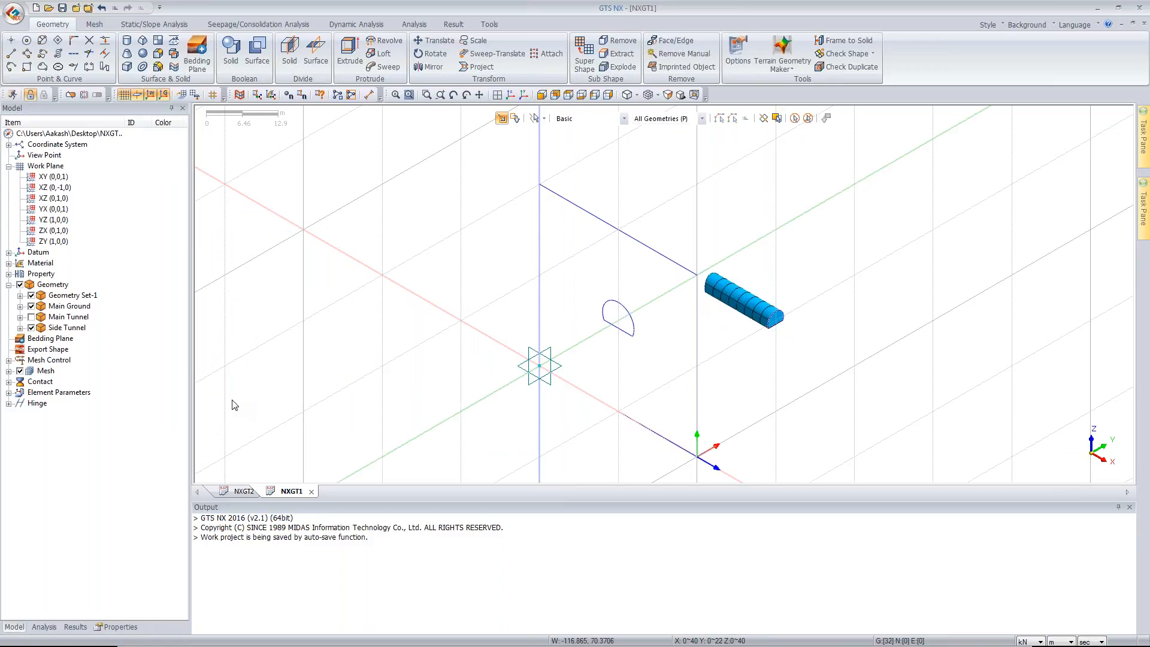
Step: Show the main tunnel and the main ground block again
click(31, 318)
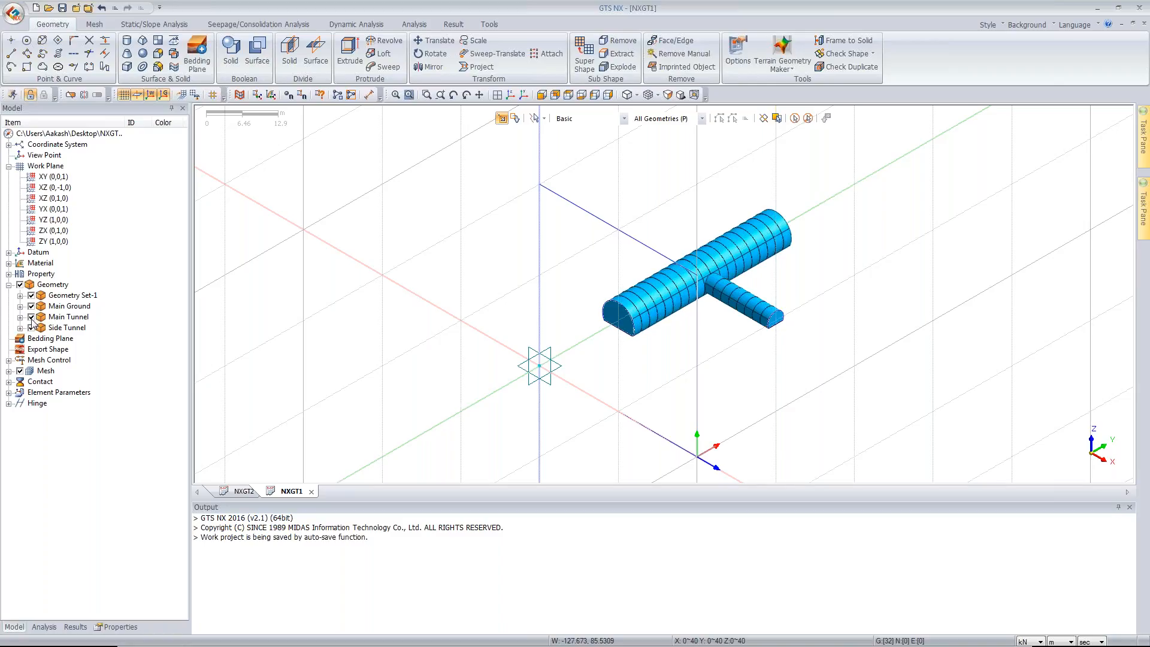
click(32, 306)
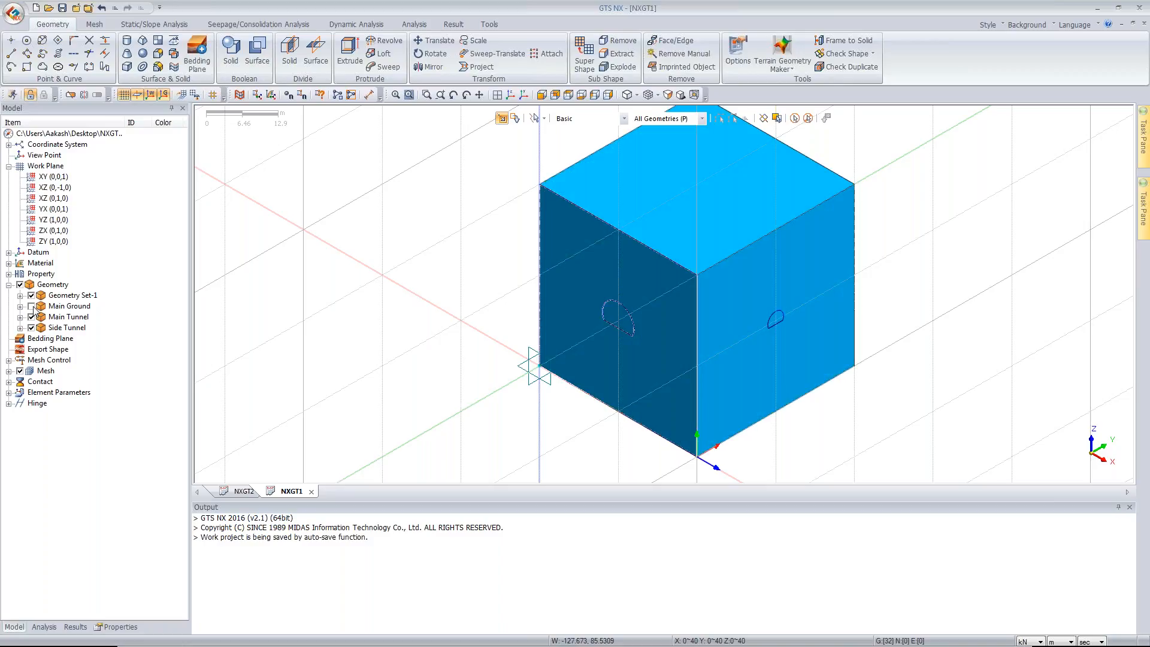
Step: Auto Connect all displayed ground and tunnel solids with the Boolean method so they share faces
click(173, 54)
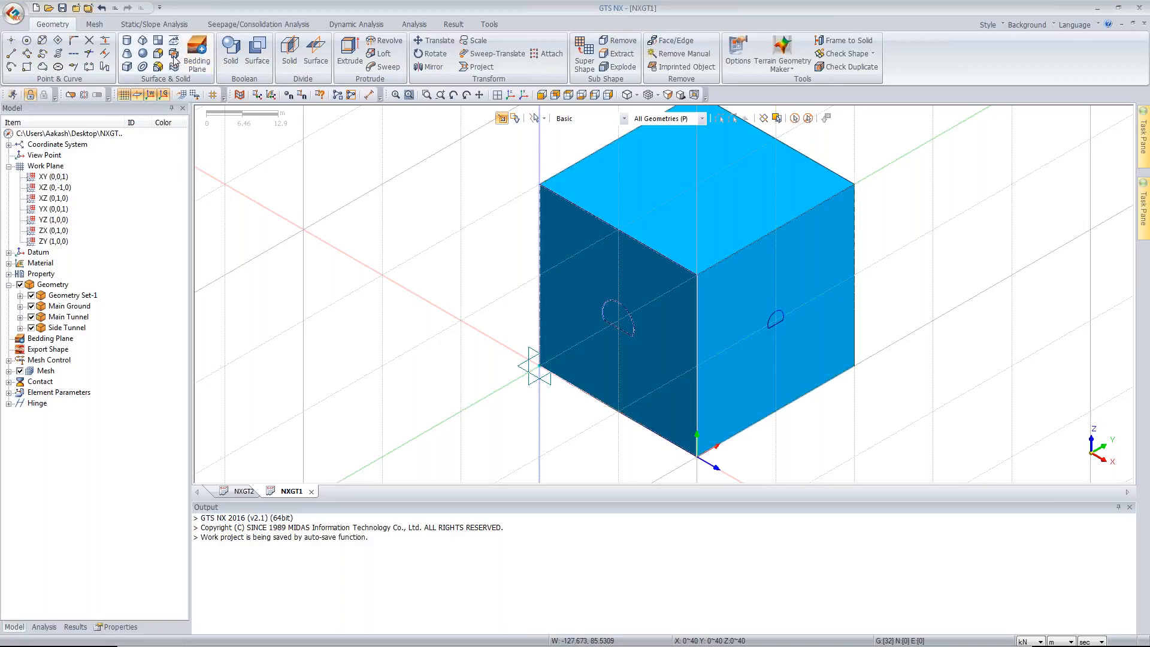
click(114, 152)
click(112, 171)
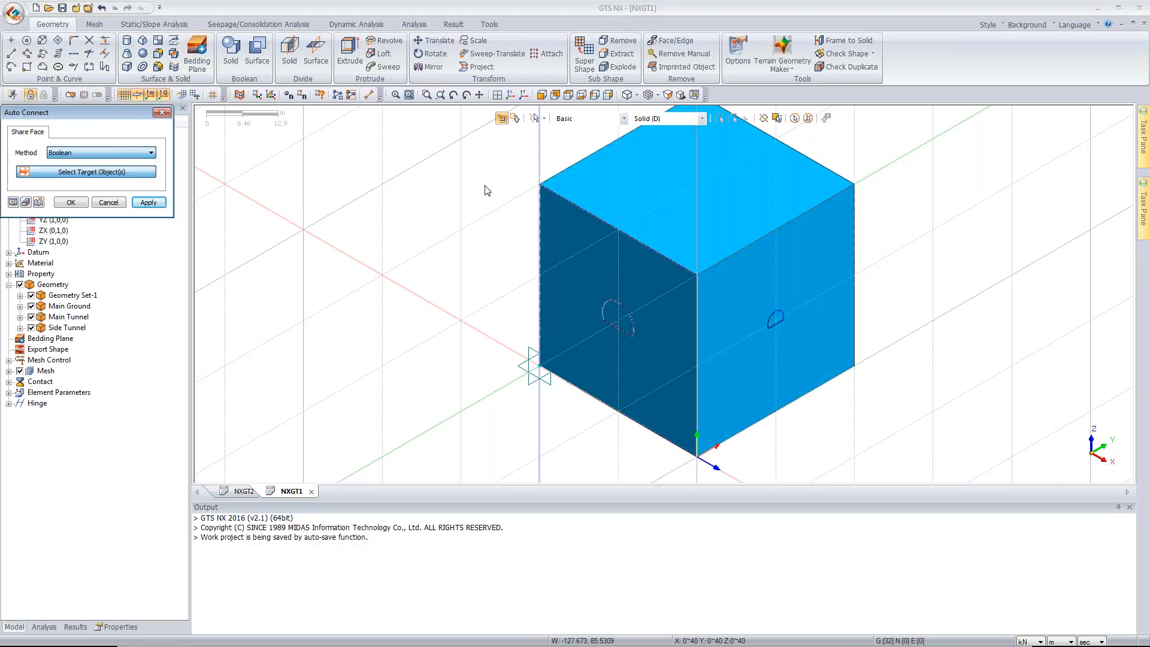
click(13, 202)
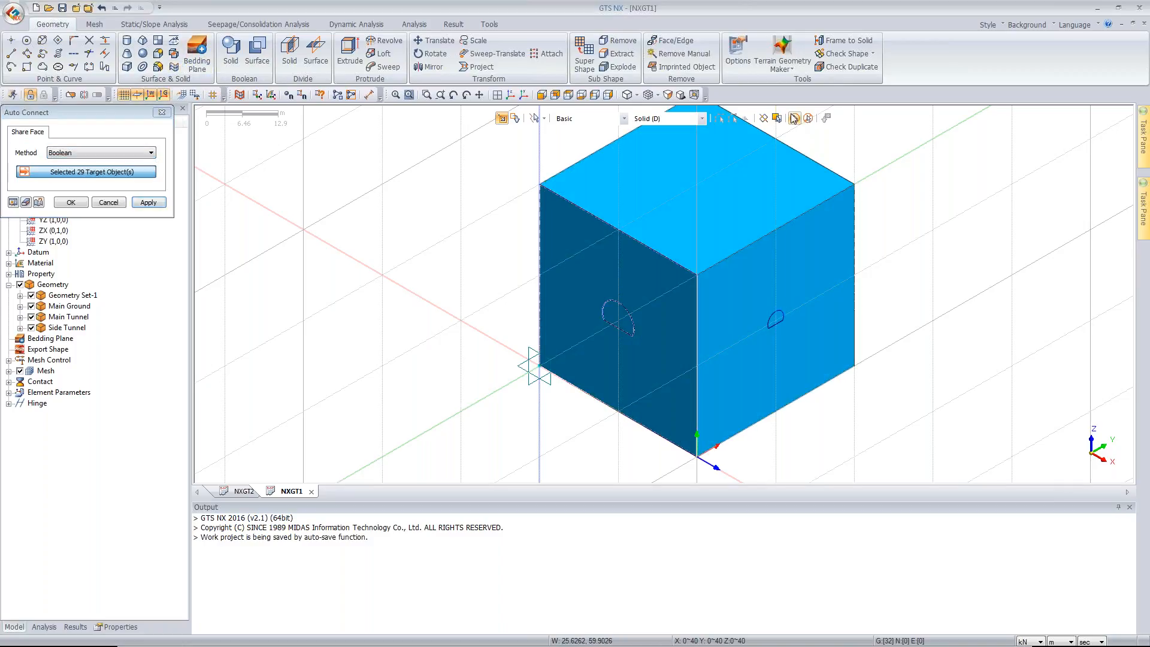
click(69, 202)
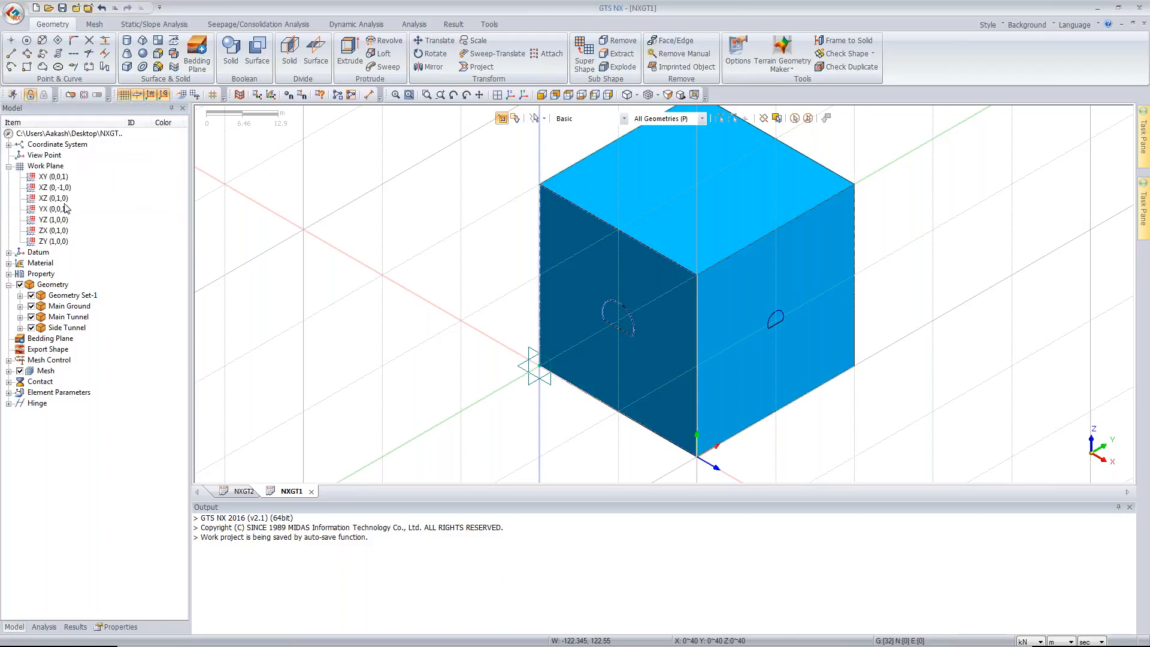
click(31, 328)
click(32, 306)
click(31, 306)
click(31, 328)
Step: Start a new isotropic material and set its model type to Mohr-Coulomb
click(94, 24)
click(24, 54)
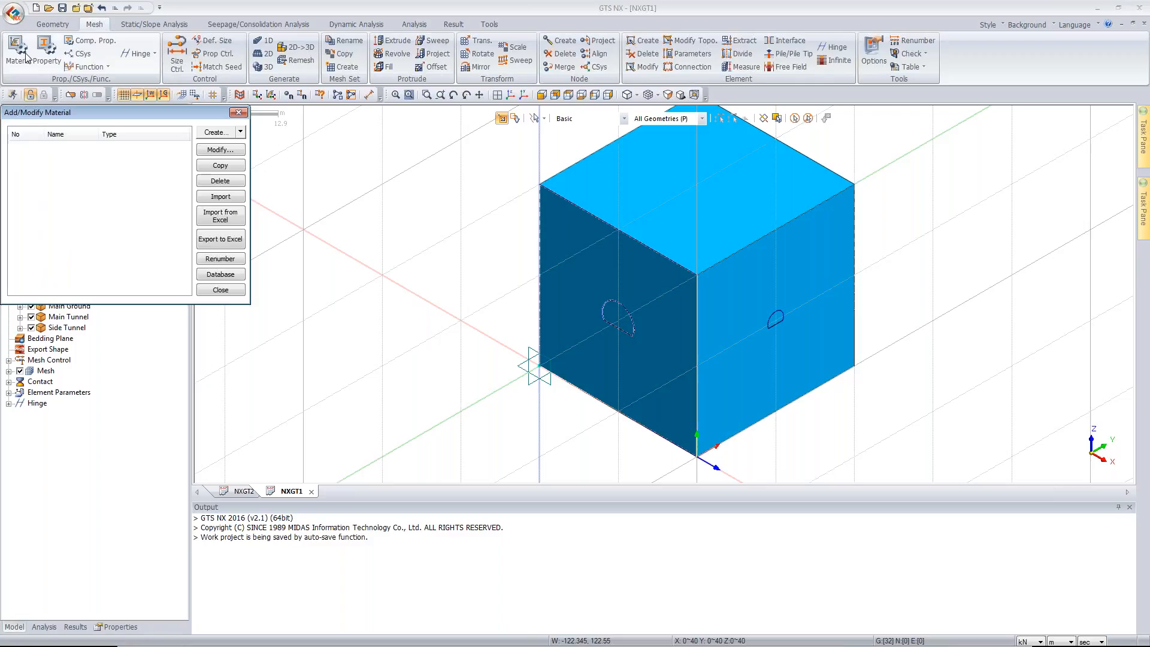
click(240, 132)
click(264, 147)
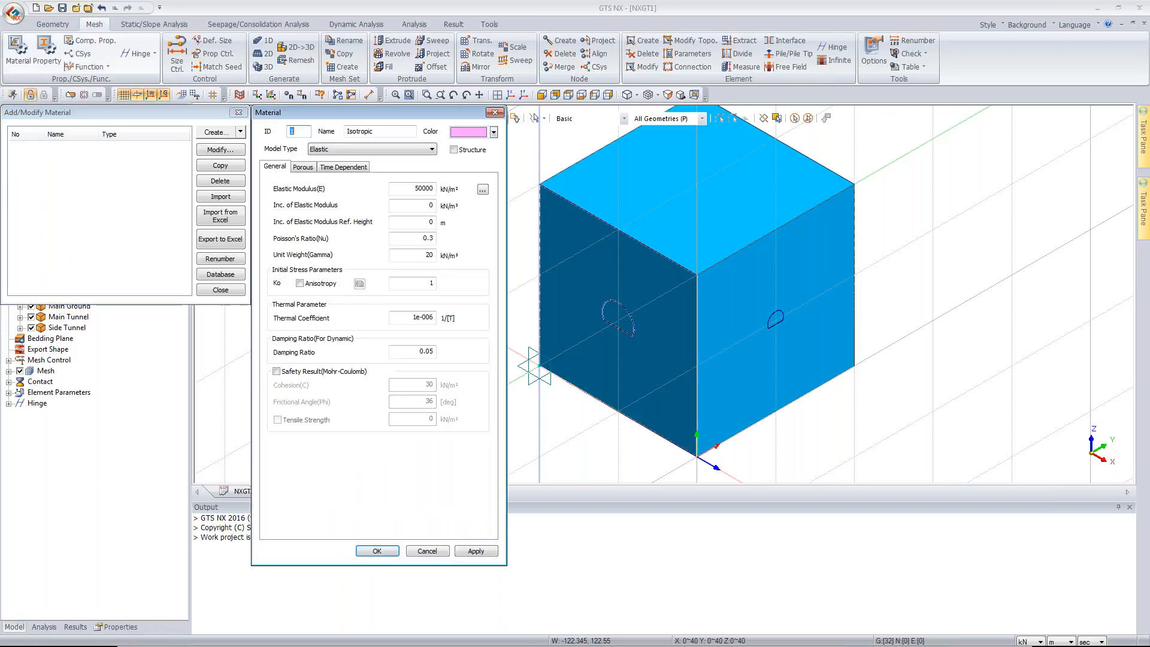
click(372, 148)
click(333, 157)
Step: Name the material Soil, set its elastic modulus to 500000 kN/m², and add it with default porous and non-linear parameters
click(374, 131)
key(shift+Left)
key(shift+Left)
key(shift+Left)
key(shift+Left)
key(shift+Left)
key(shift+Left)
key(shift+Left)
key(shift+Left)
key(shift+Left)
text(Soi)
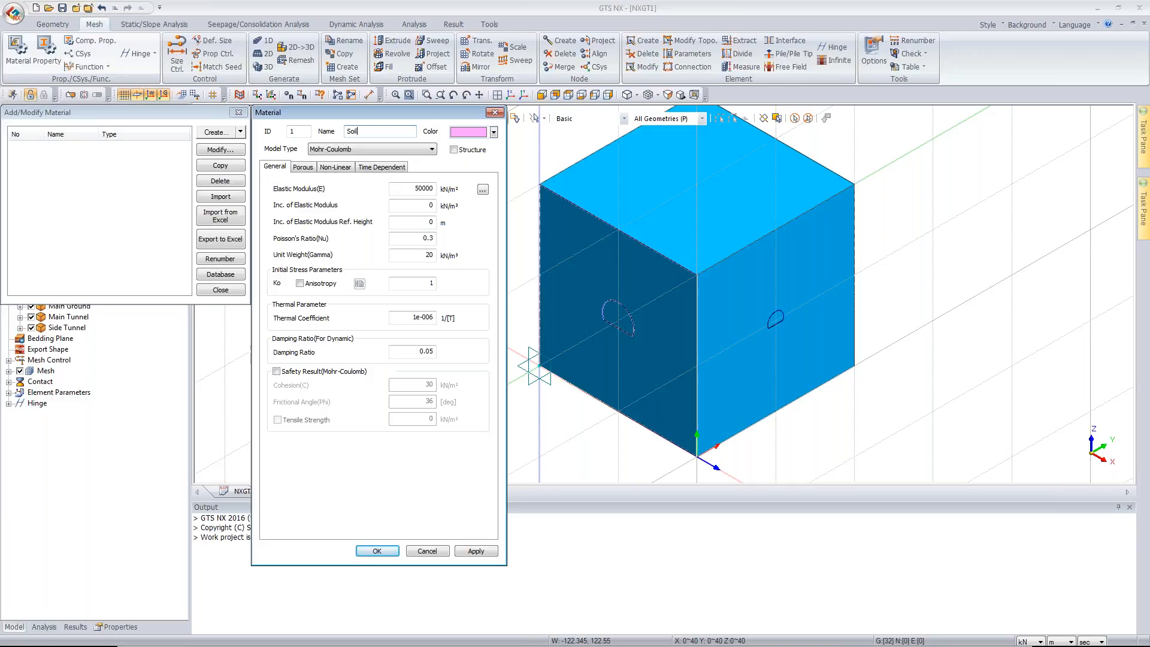
click(431, 189)
click(304, 168)
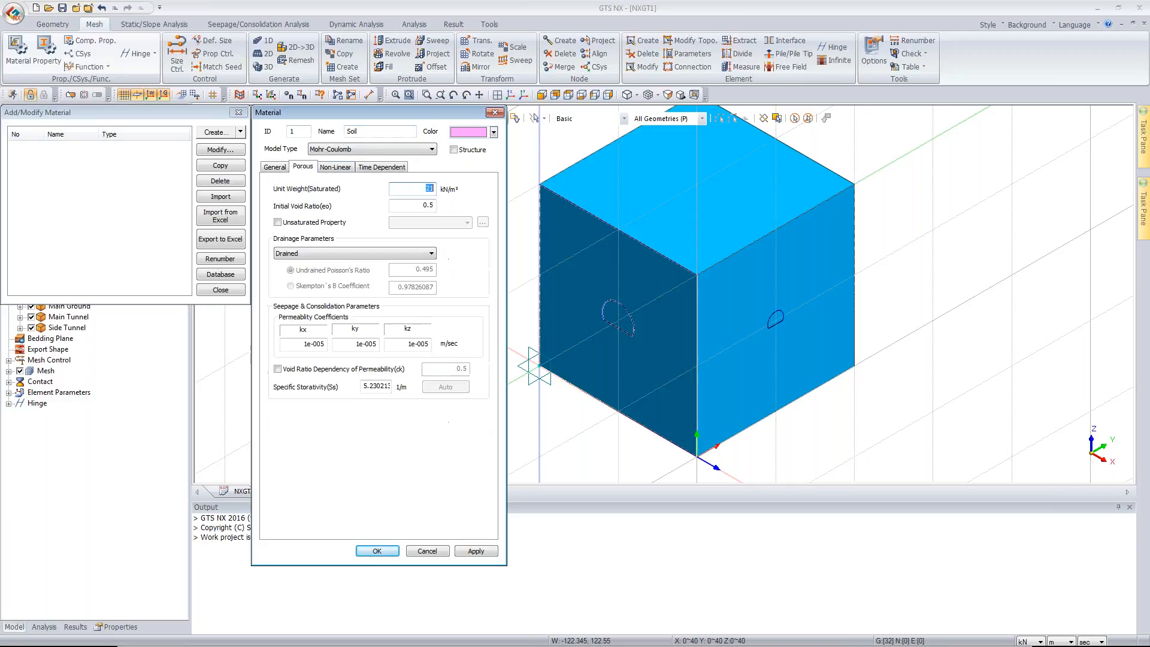
click(331, 168)
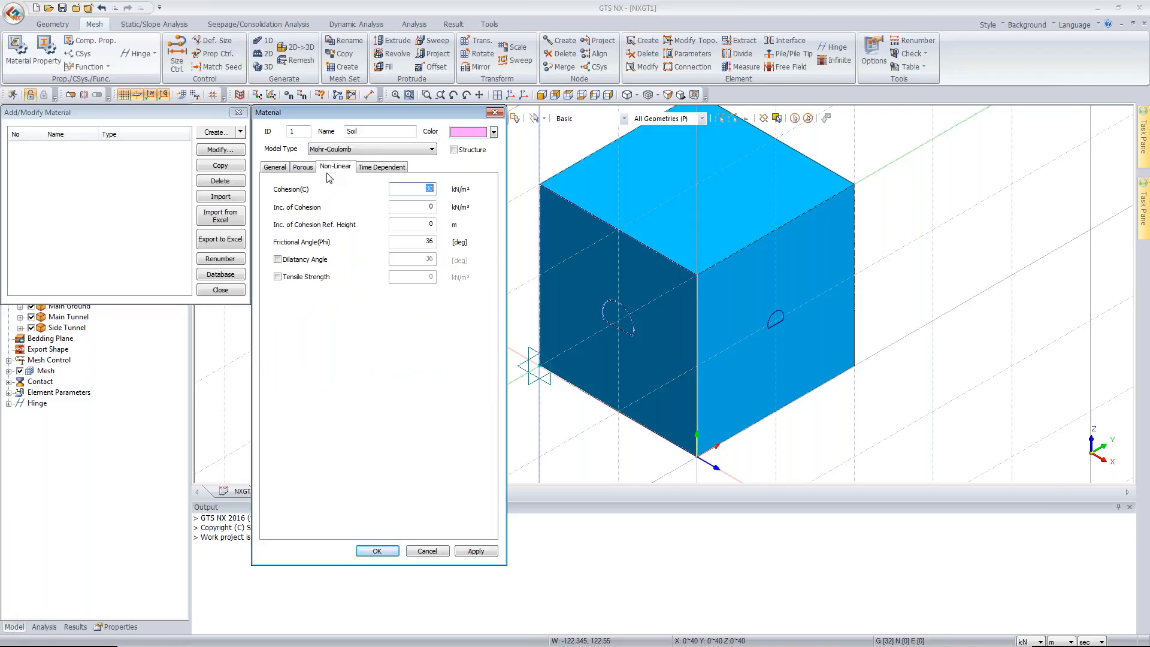
click(476, 551)
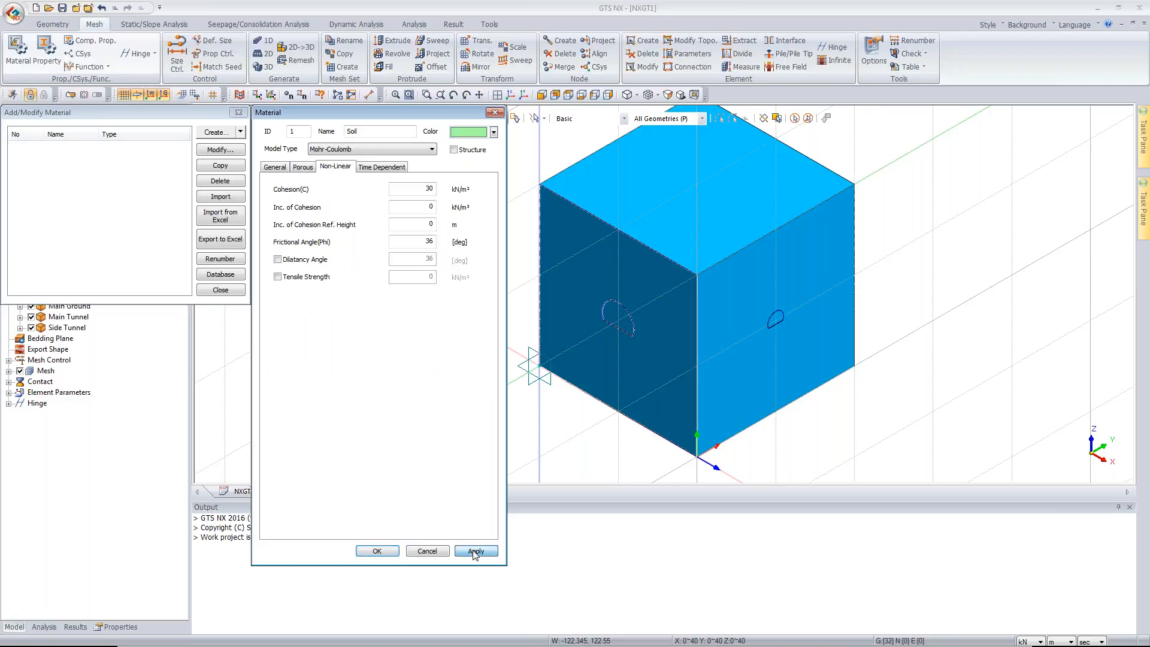
Step: Add an Elastic material named Concrete with elastic modulus 2e7, Poisson's ratio 0.2 and unit weight 24 kN/m³
click(363, 150)
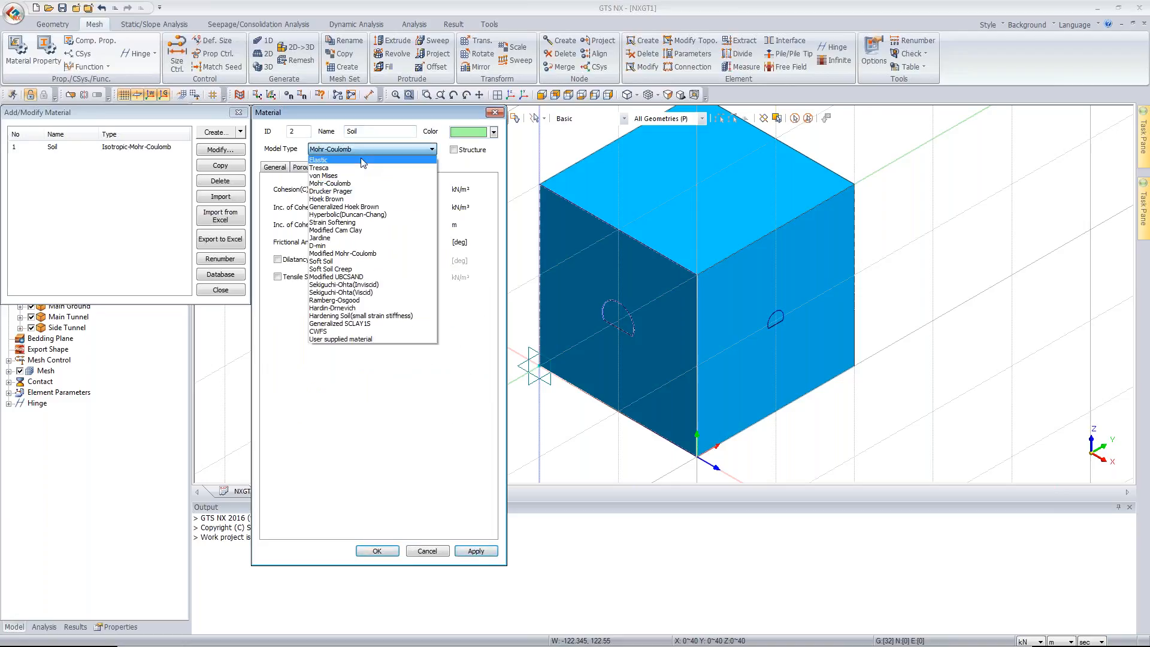
click(360, 157)
text(Concrete)
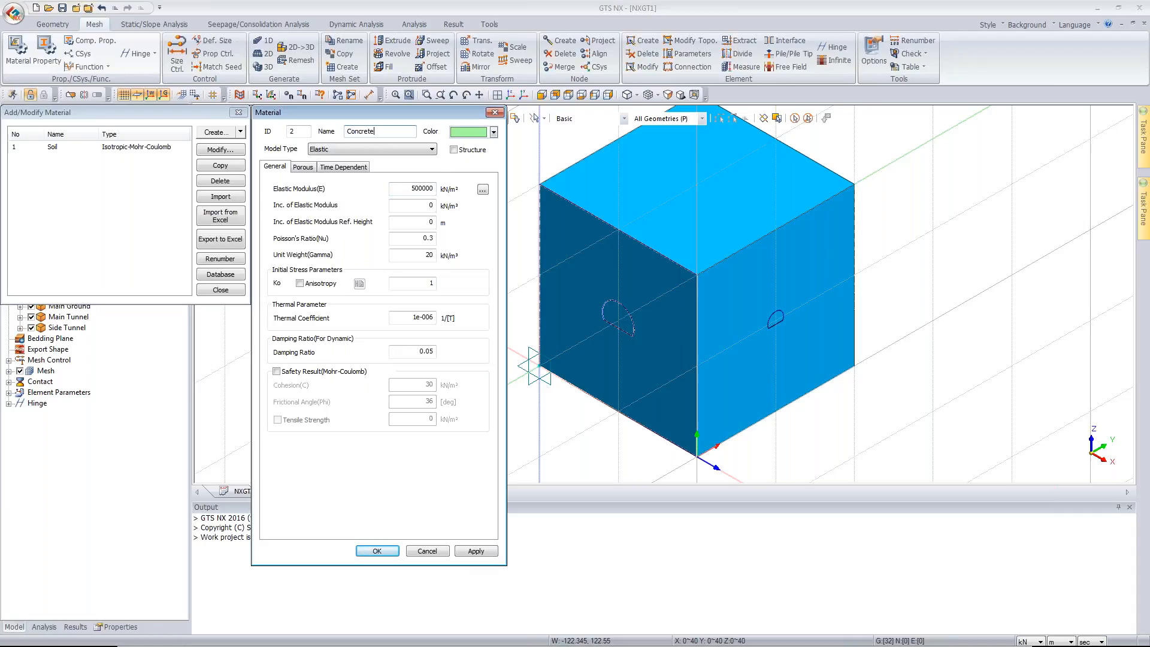
key(Tab)
text(2e7)
drag(422, 237, 473, 237)
text(0.2)
drag(424, 255, 430, 255)
text(24)
click(372, 551)
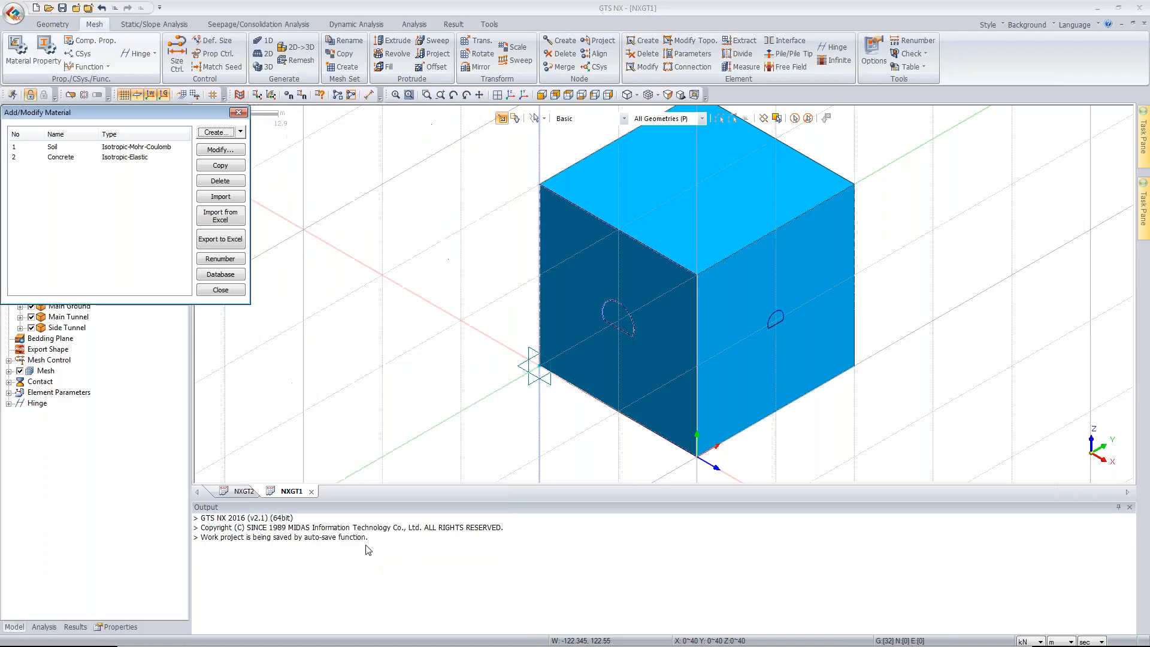
click(220, 290)
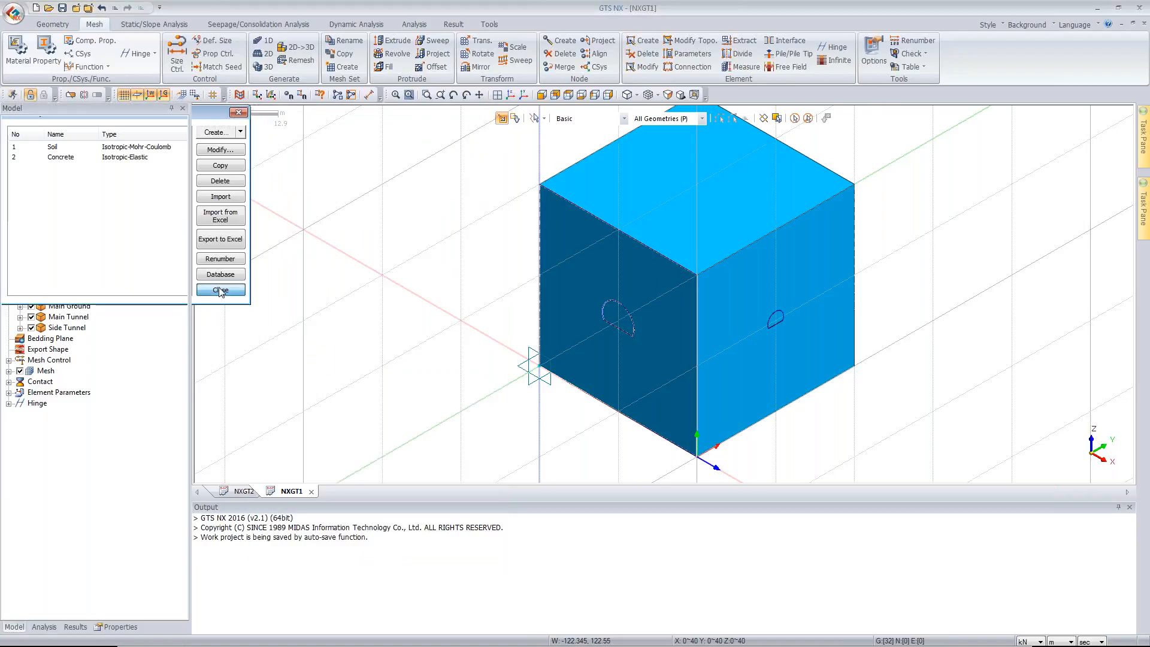
Step: Create a 3D solid property named Soil that uses the Soil material
click(55, 58)
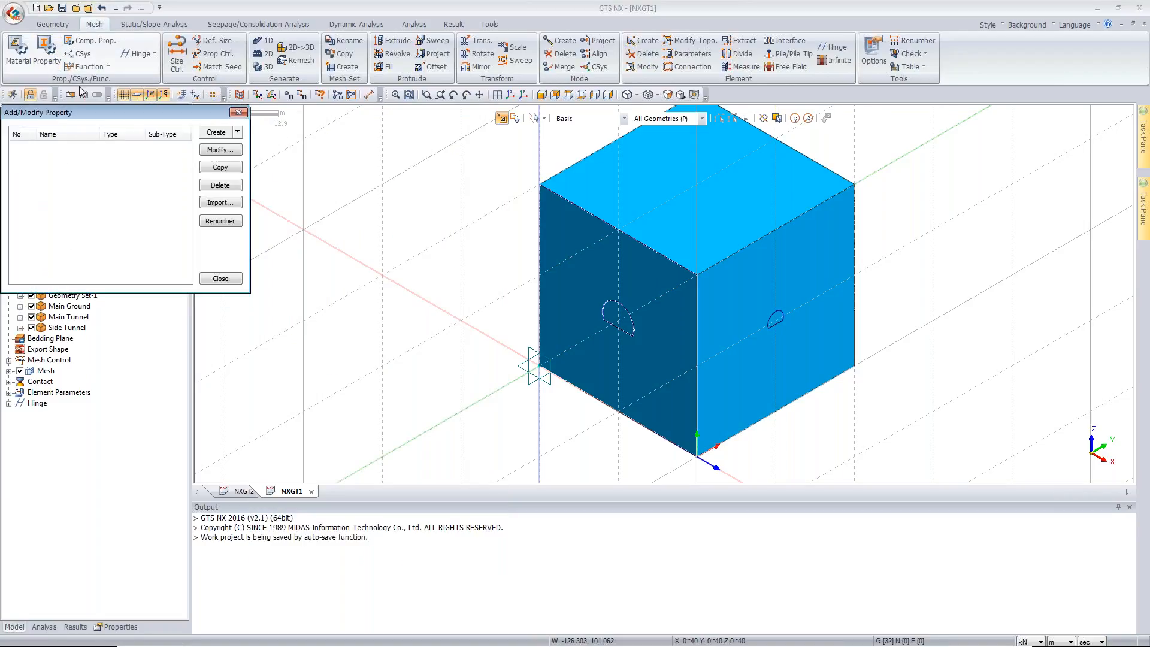
click(237, 132)
click(227, 173)
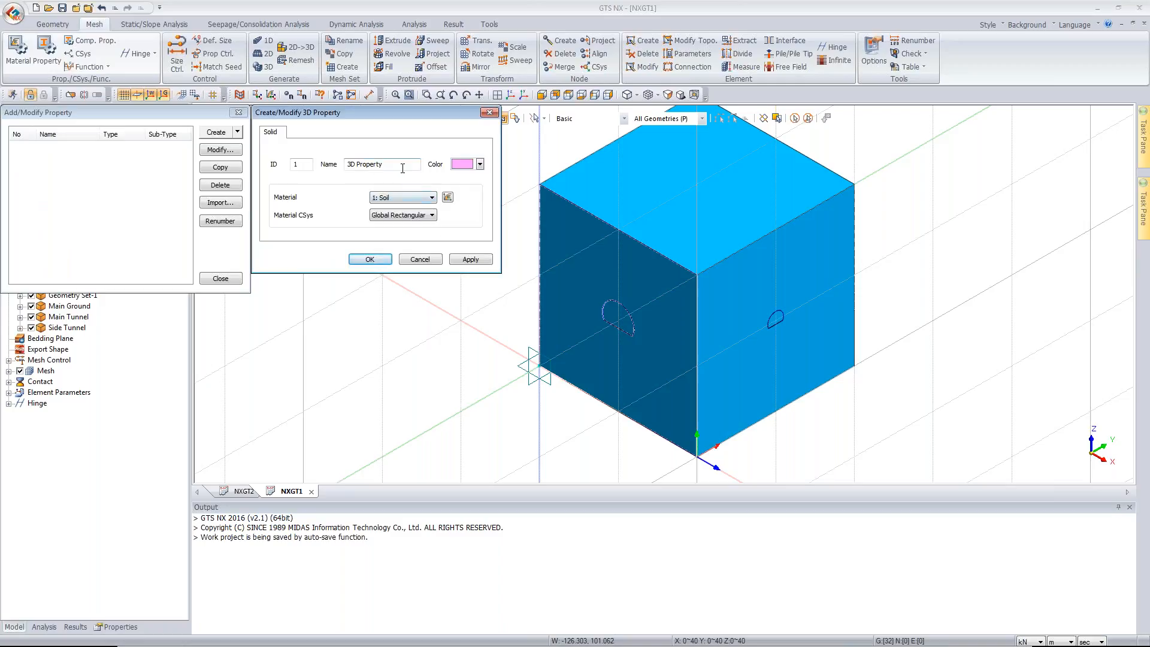
drag(398, 168, 293, 170)
text(Soil)
click(370, 258)
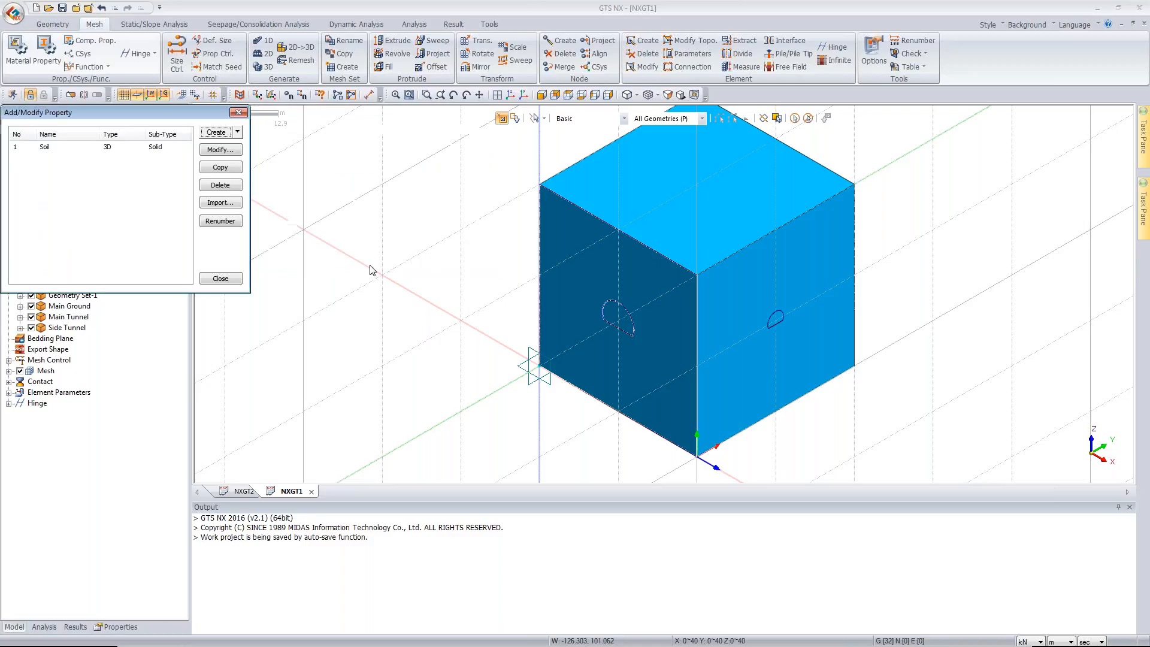
Step: Create a 2D shell property named Shotcrete with the Concrete material and a uniform thickness of 0.3 m
click(237, 132)
click(224, 161)
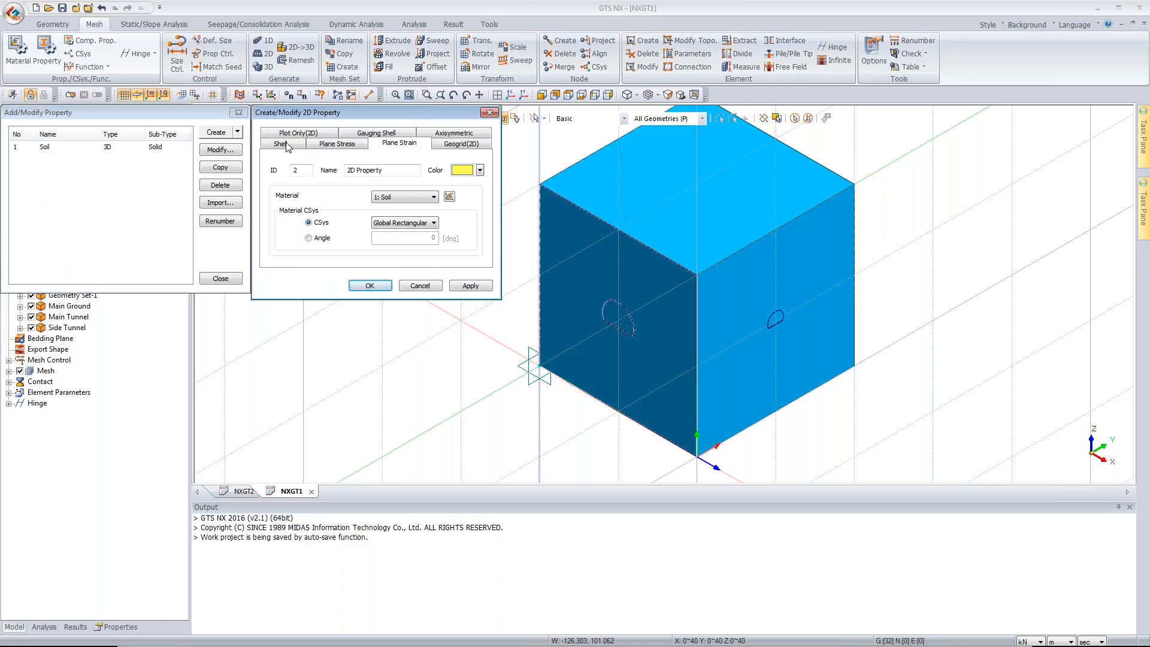
click(287, 147)
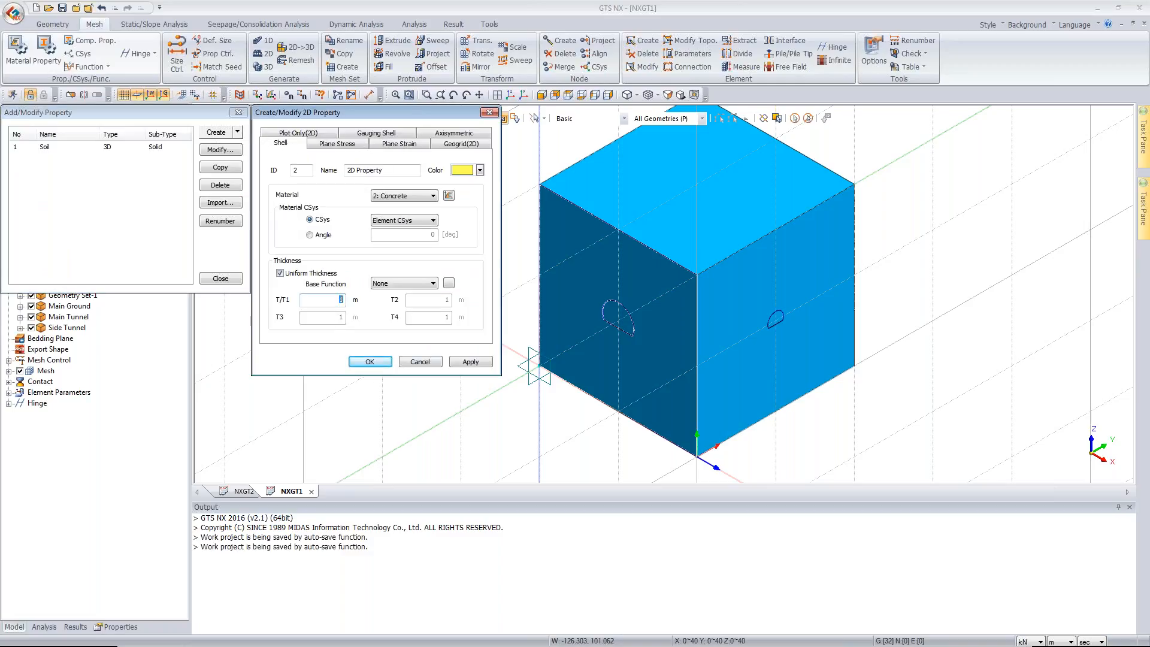
text(0.3)
key(Tab)
text(Shotcrete)
click(369, 361)
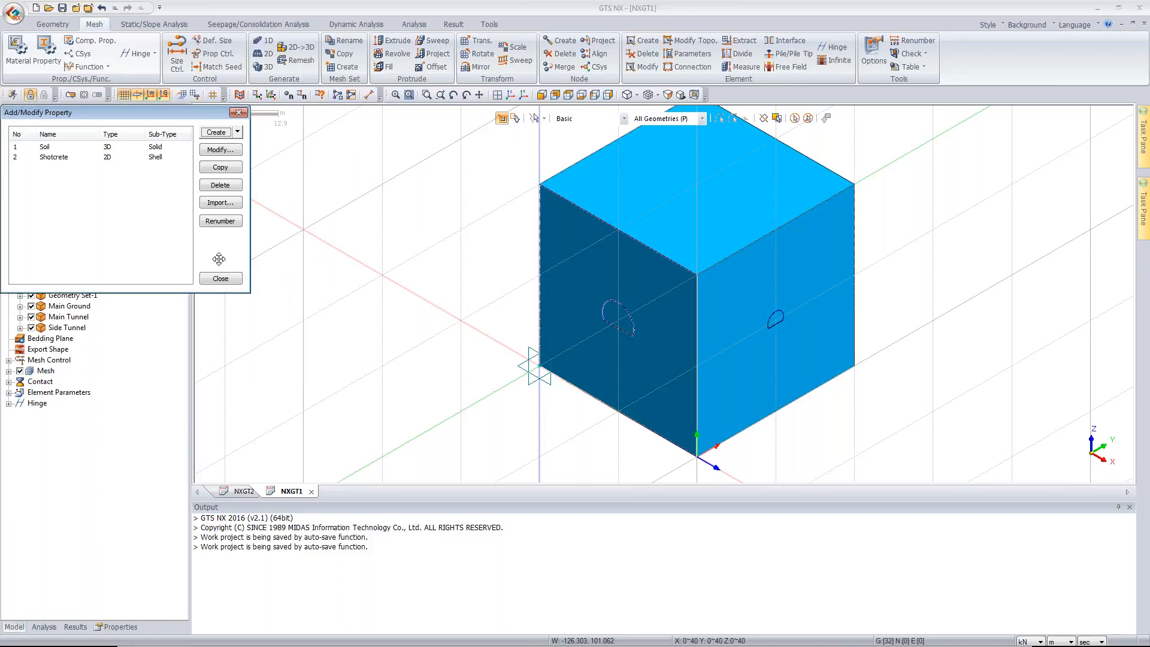
click(221, 279)
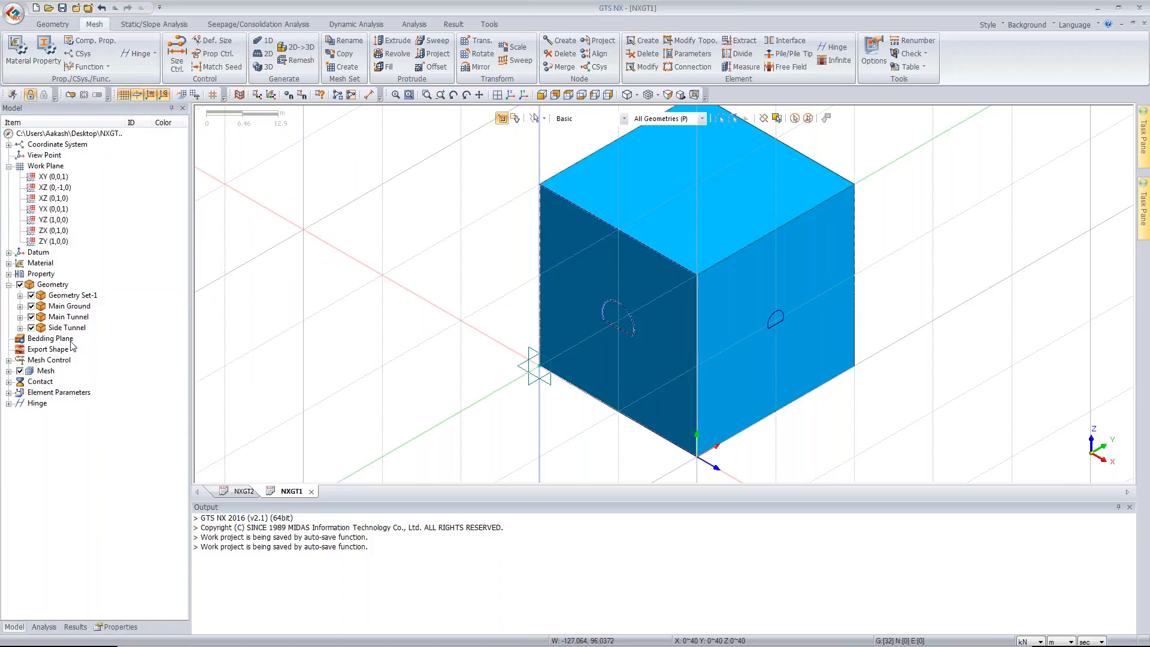
Step: Hide the main ground and side tunnel, and show the main tunnel in front view
click(32, 307)
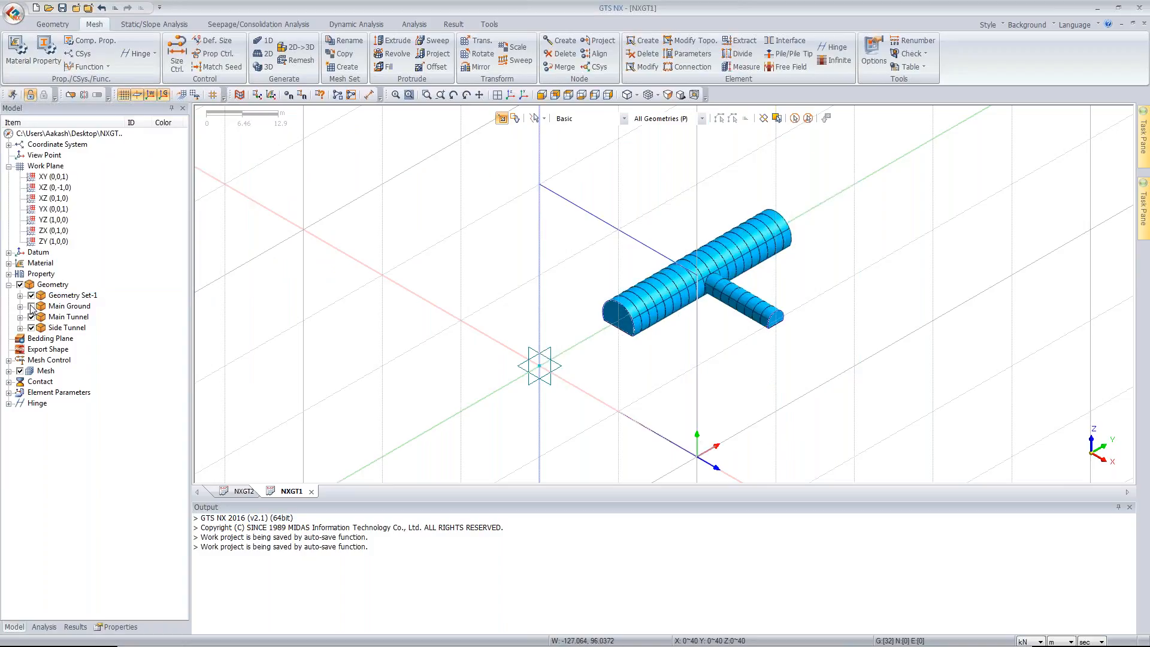
click(31, 328)
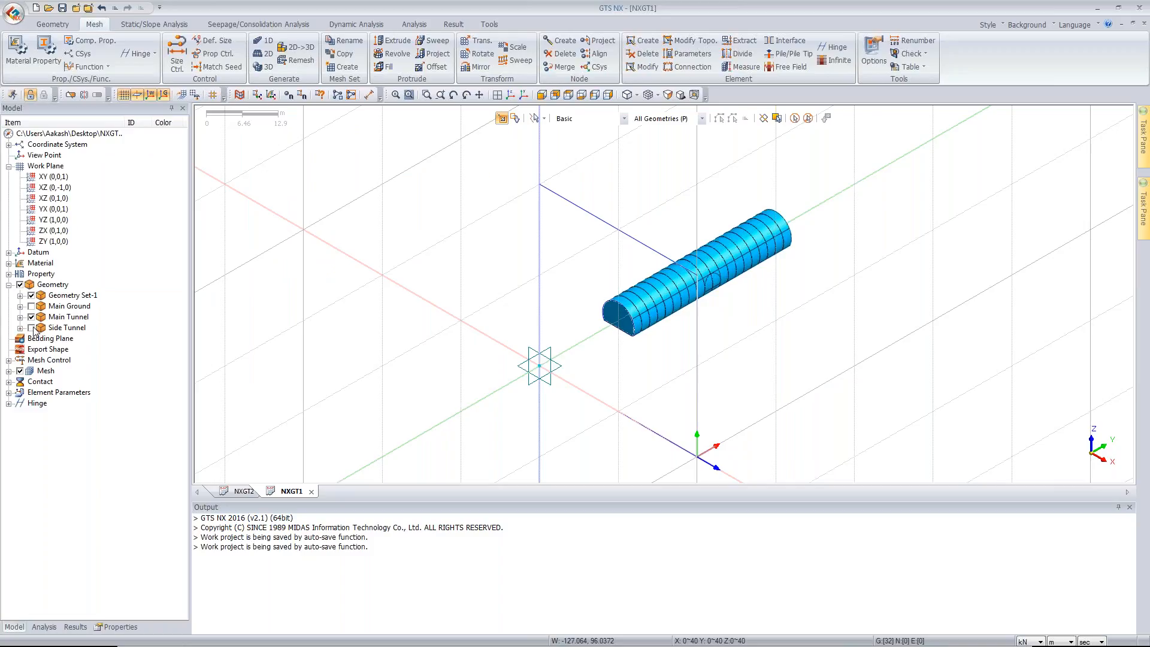
click(31, 328)
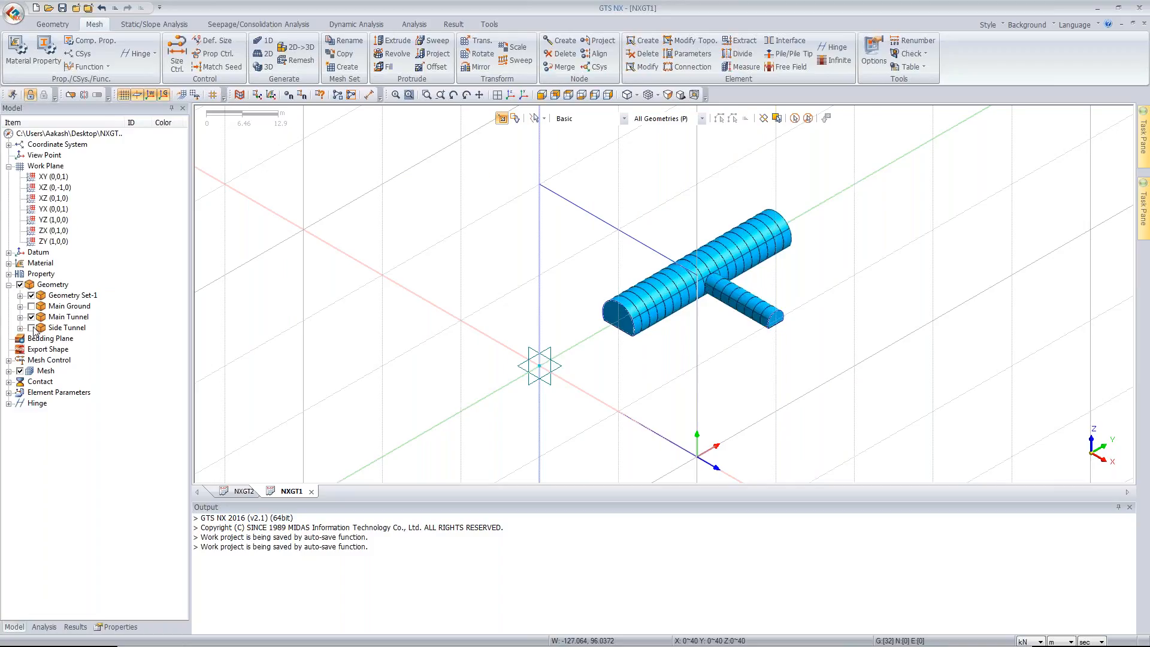
click(32, 328)
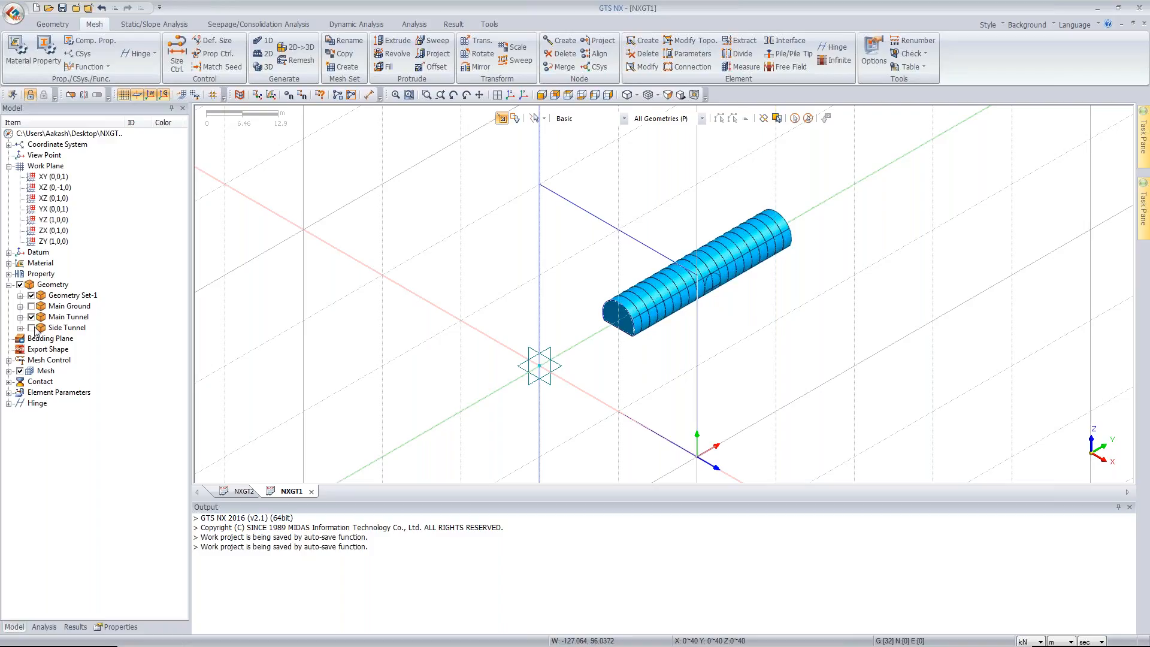
click(541, 96)
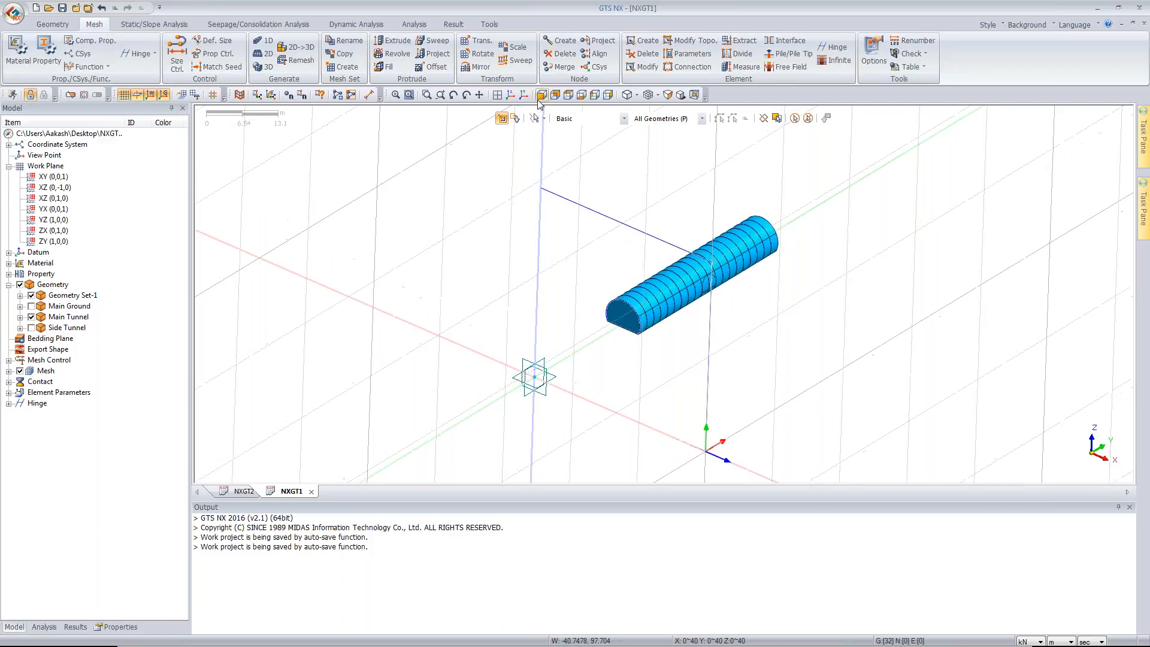
click(541, 96)
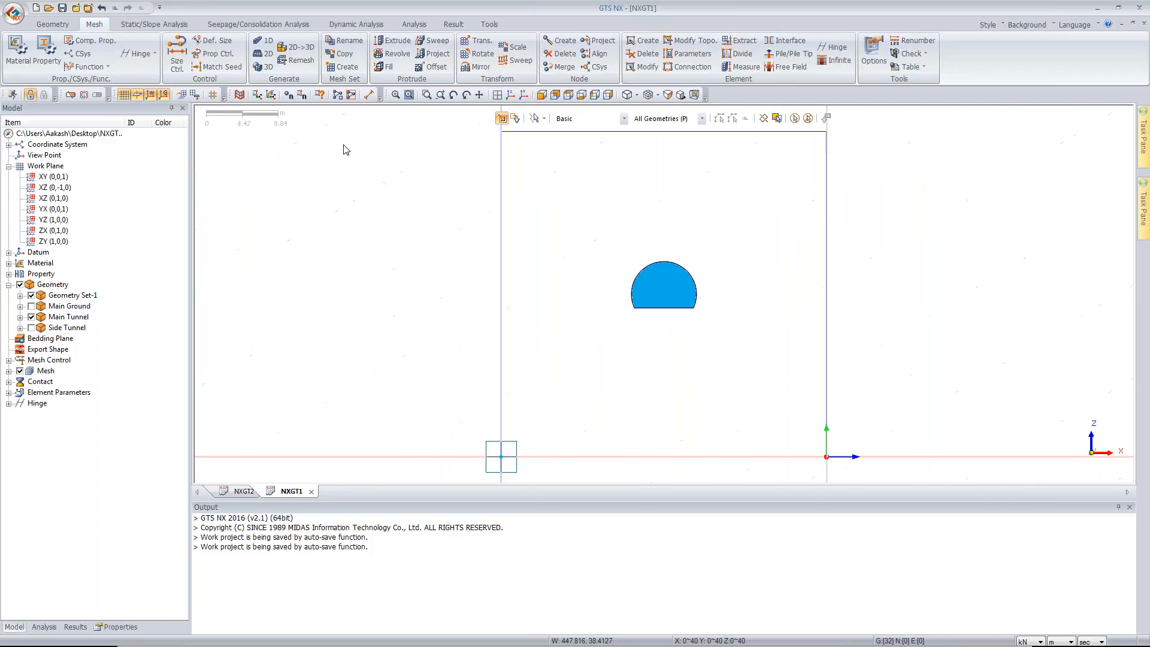
Step: Generate a solid mesh of all main tunnel segments with size 0.5, Hybrid Mesher, the Soil property and mesh set name MT
click(264, 67)
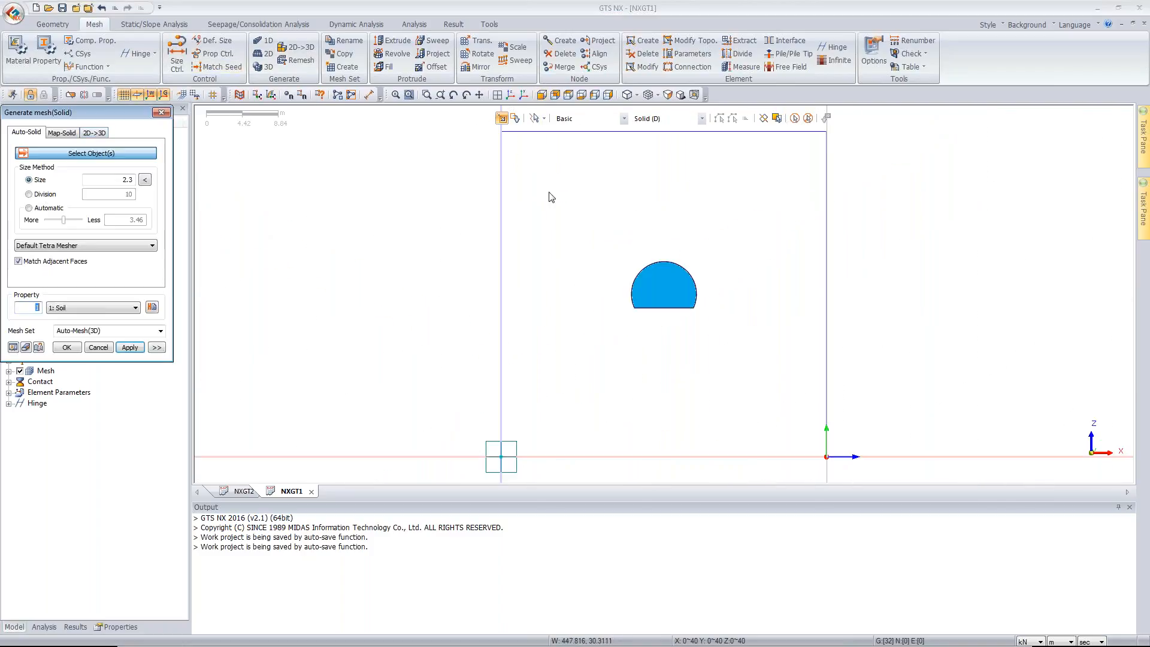
click(795, 118)
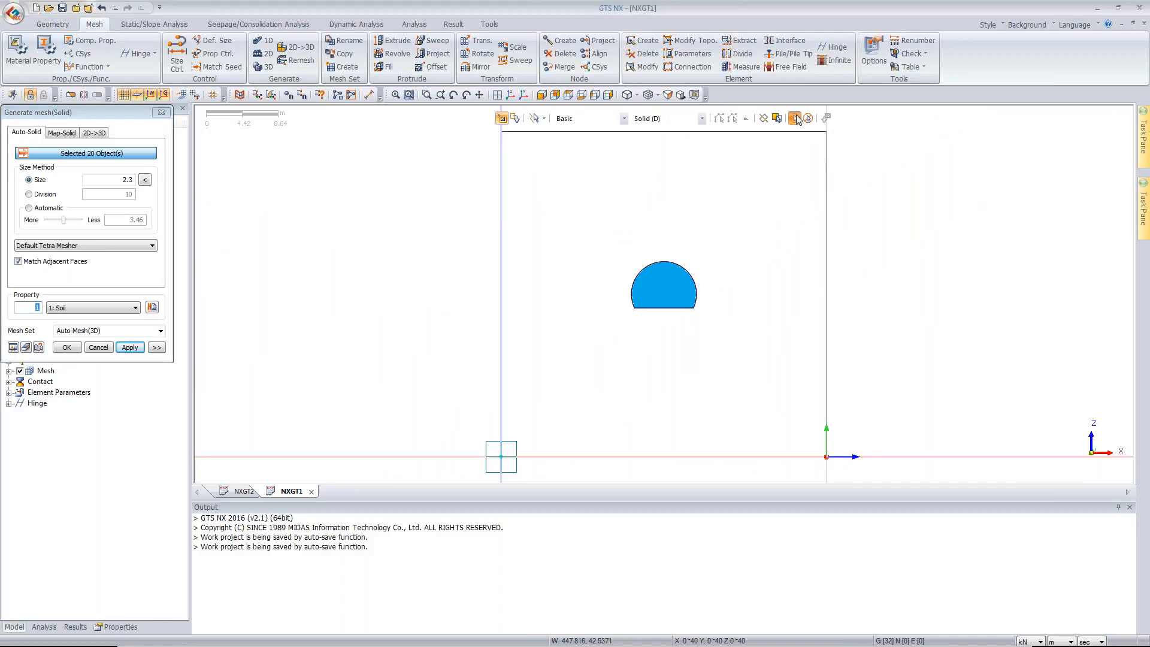
click(146, 181)
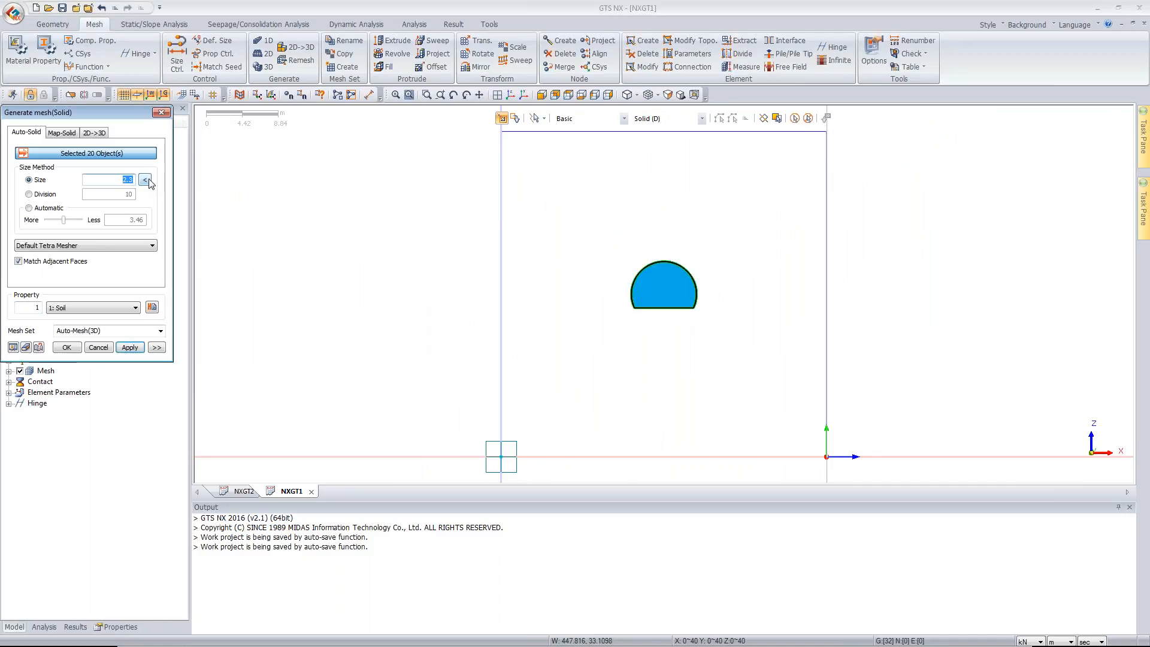
text(0.5)
click(89, 246)
click(81, 264)
click(105, 330)
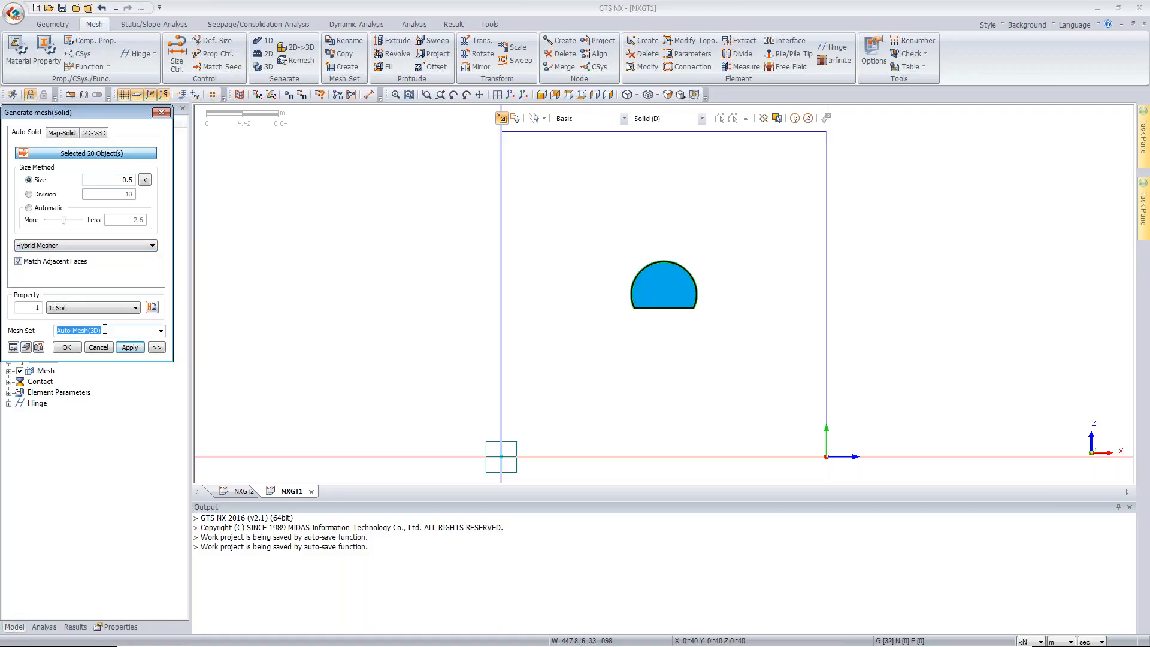
text(MT)
click(130, 348)
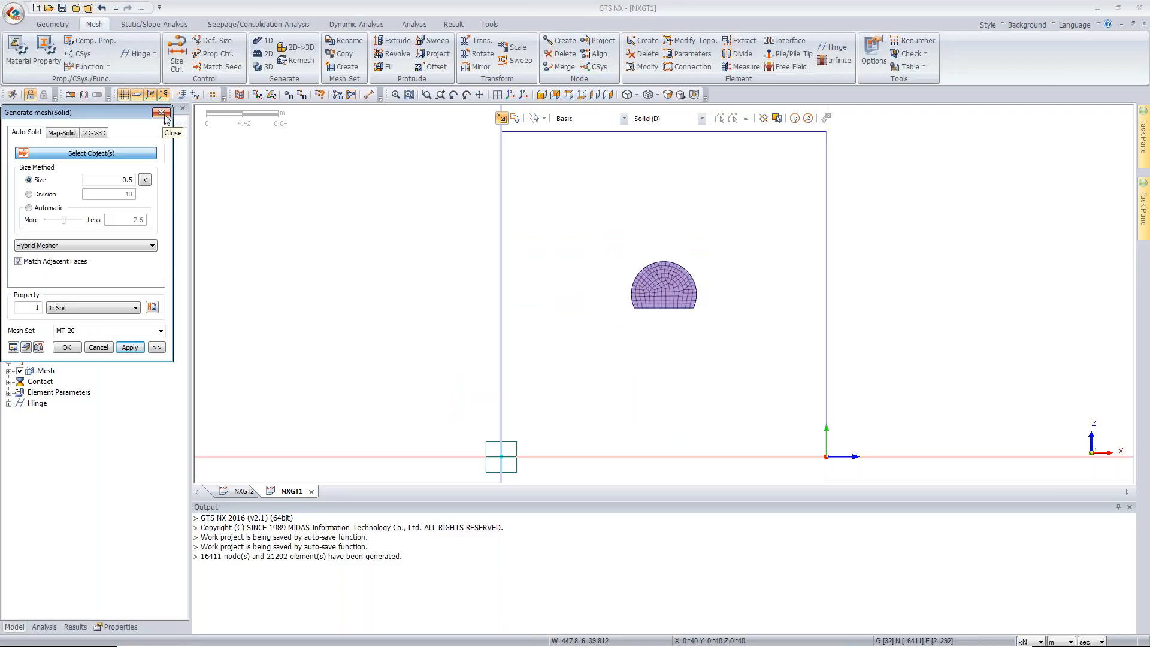
Step: Show the side tunnel and generate a solid mesh of all its segments with size 0.5, the Soil property and mesh set name ST
drag(111, 114, 266, 147)
click(31, 327)
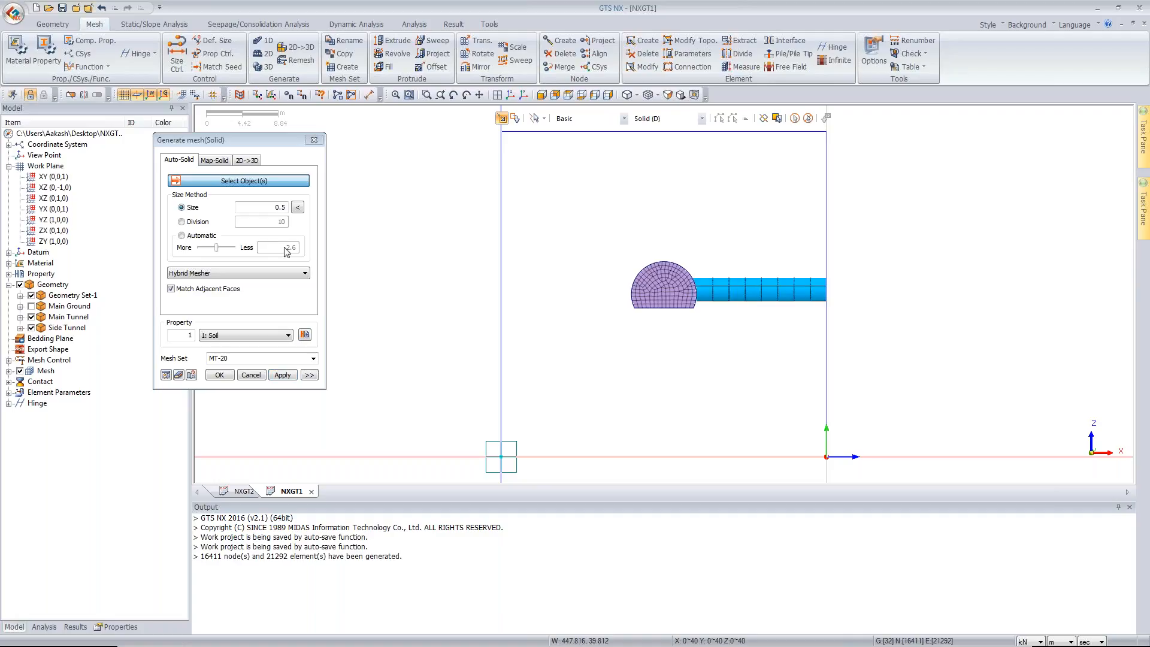
click(795, 118)
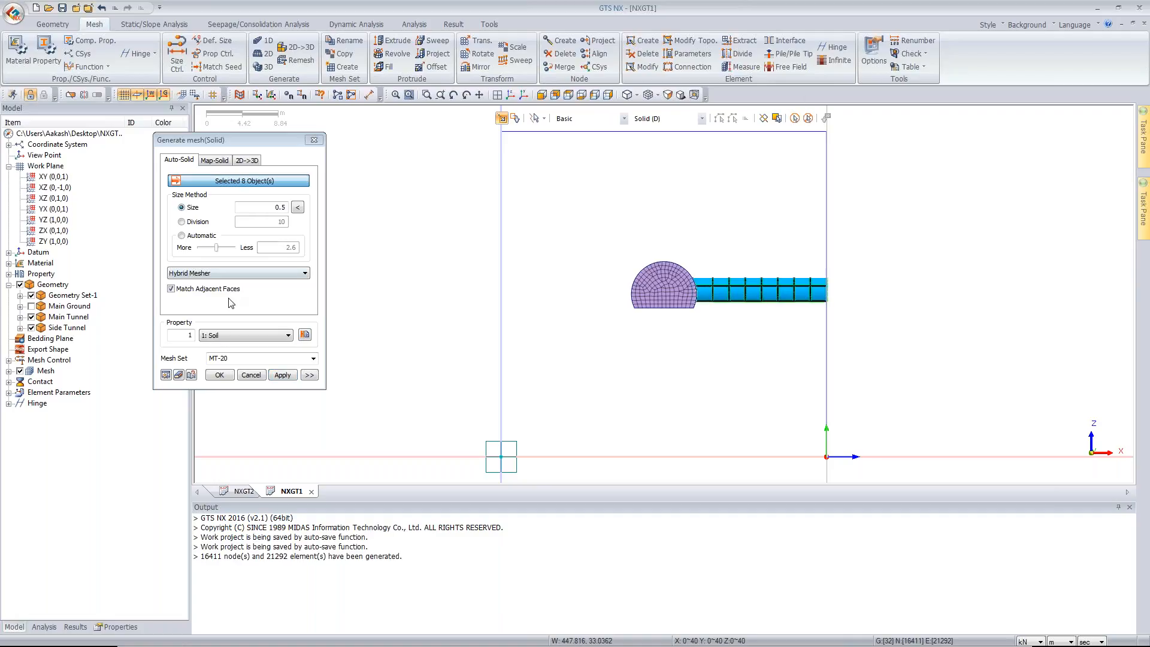
click(242, 369)
text(ST)
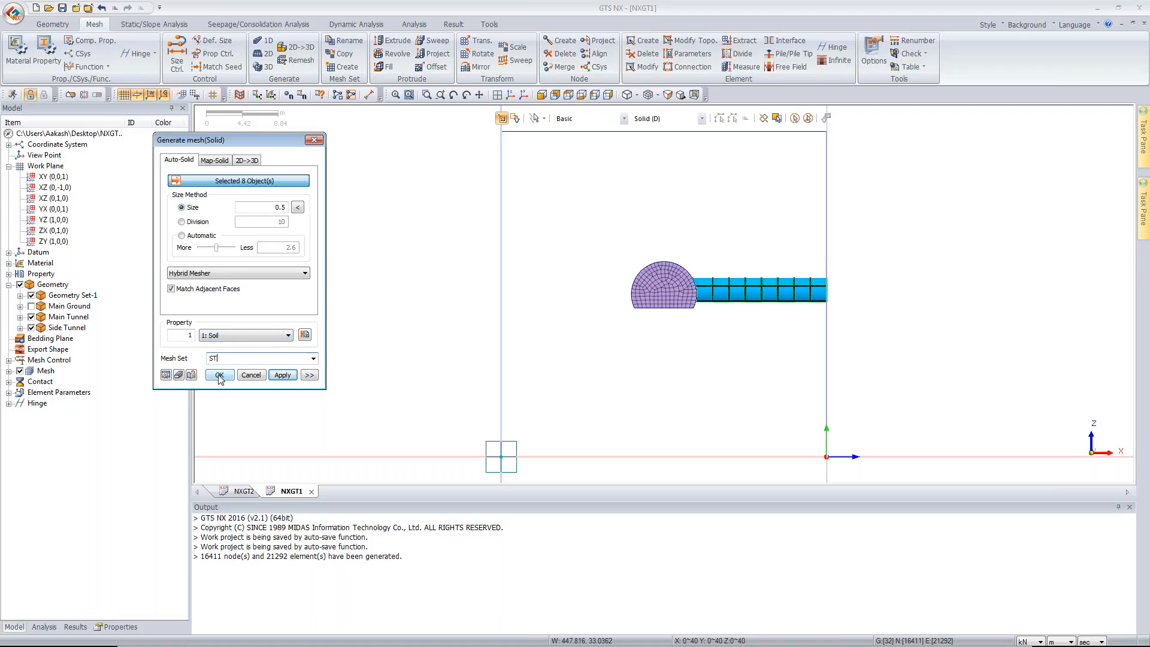
click(281, 375)
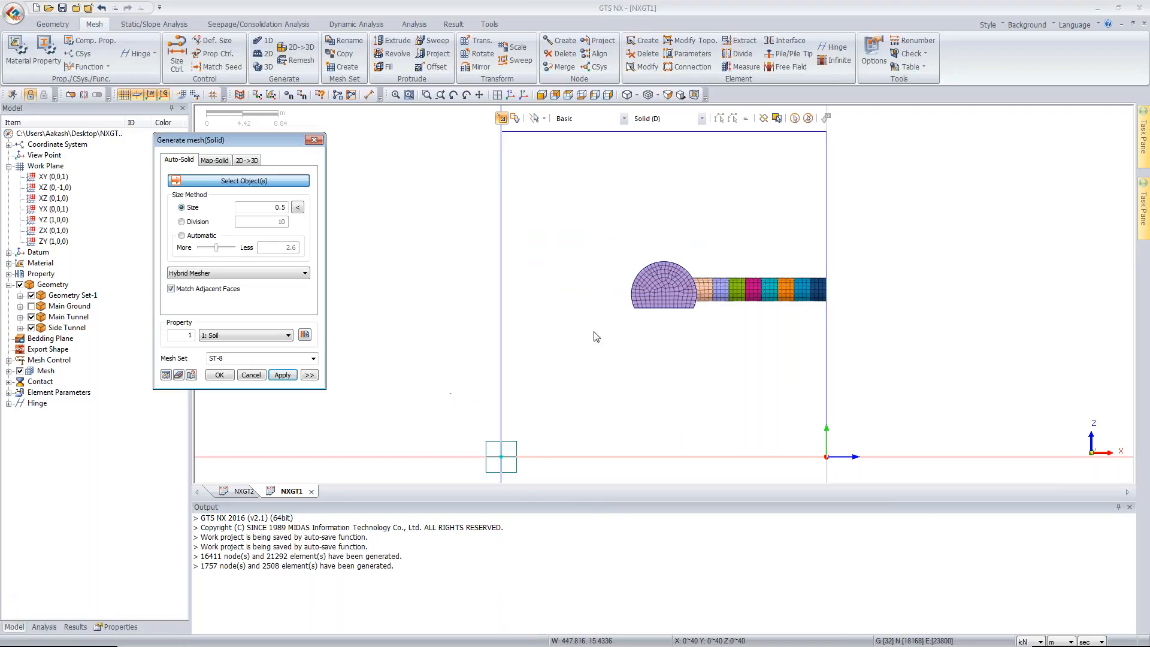
Step: Examine the mesh where the side tunnel meets the main tunnel, and return to an isometric view of the whole model
middle_drag(659, 337, 677, 311)
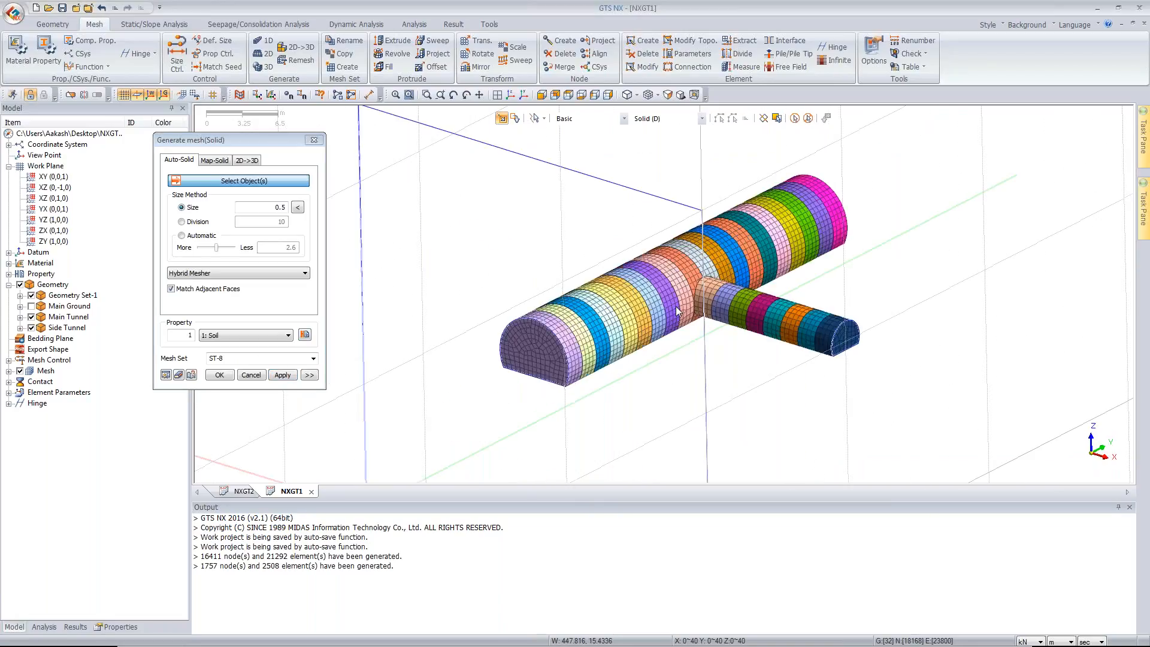
scroll(677, 311, up, 5)
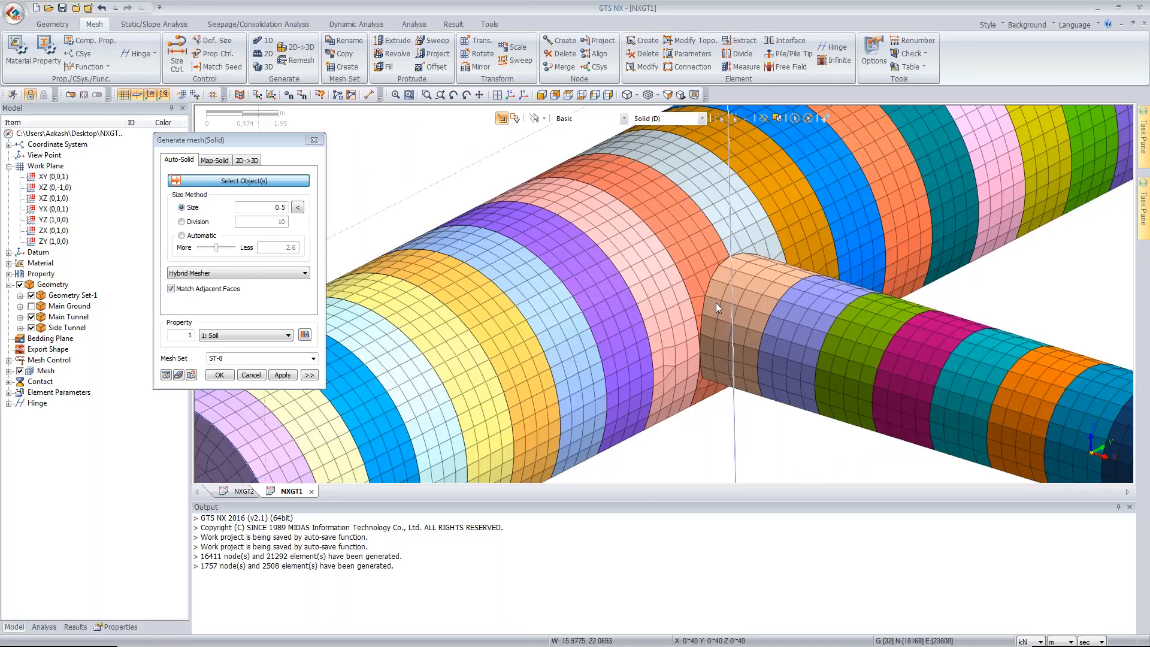
scroll(716, 303, up, 2)
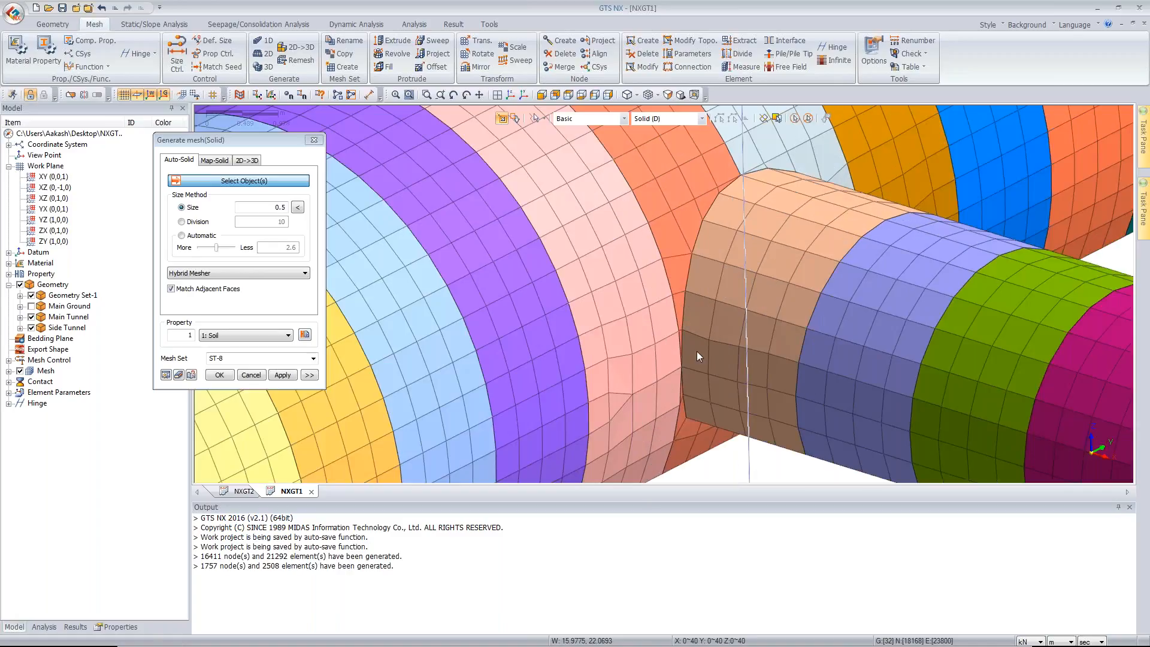
scroll(697, 356, up, 2)
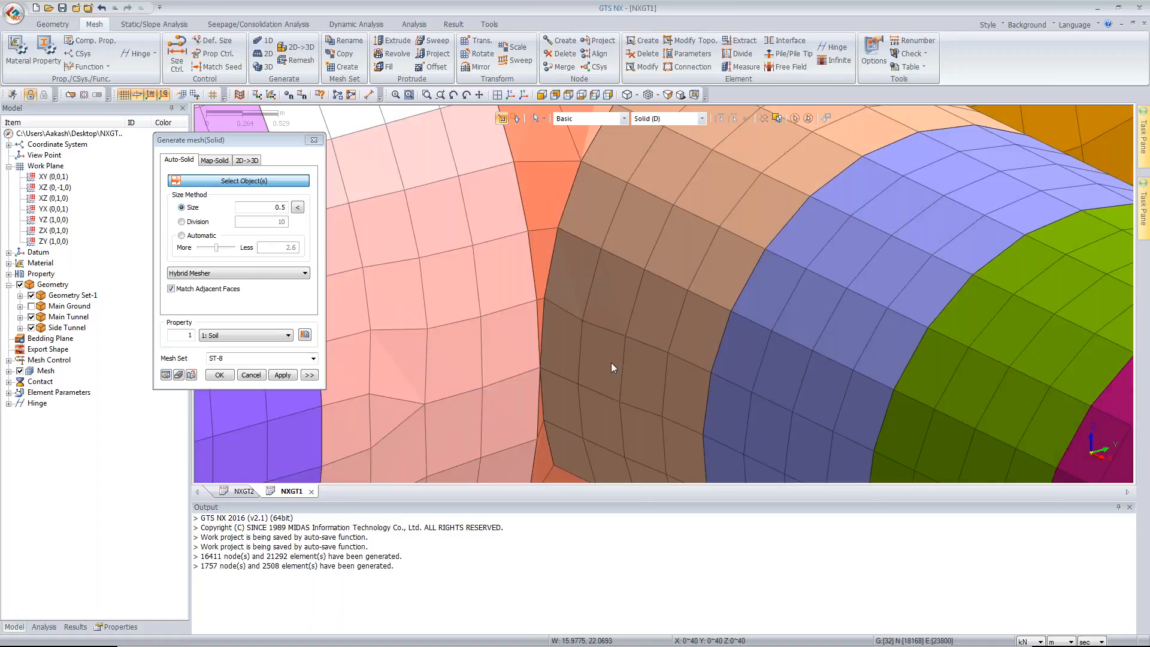
scroll(598, 360, down, 2)
click(503, 118)
click(510, 95)
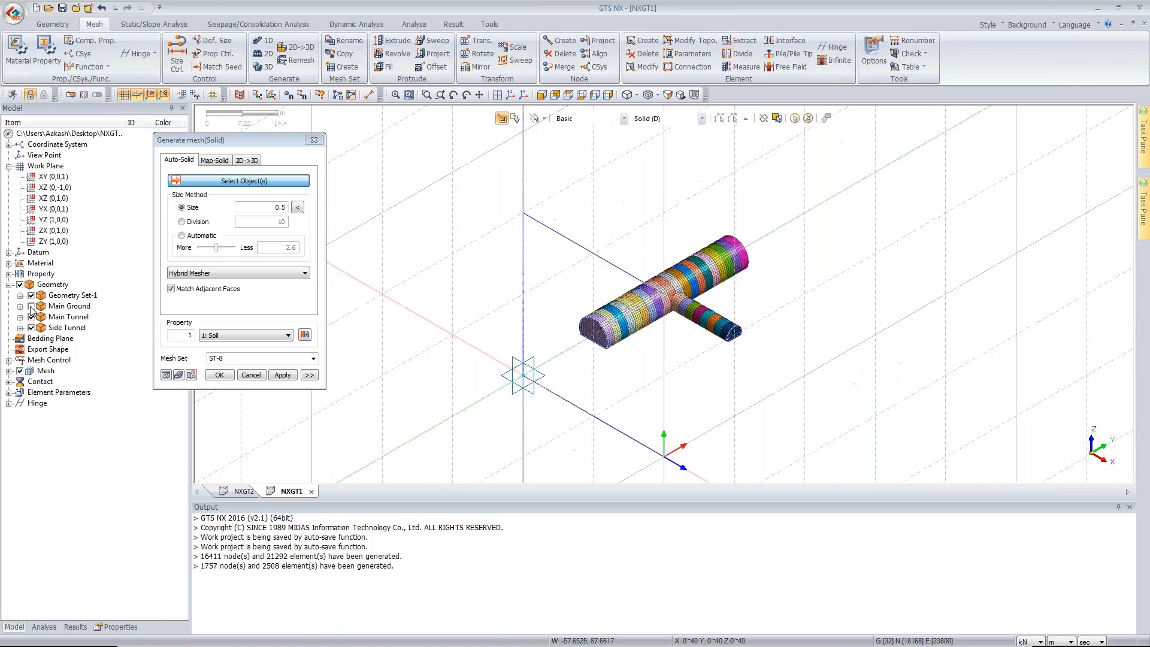
Step: Show the main ground block and generate its solid mesh with size 2, Hybrid Mesher, the Soil property and mesh set name Main Ground
click(32, 306)
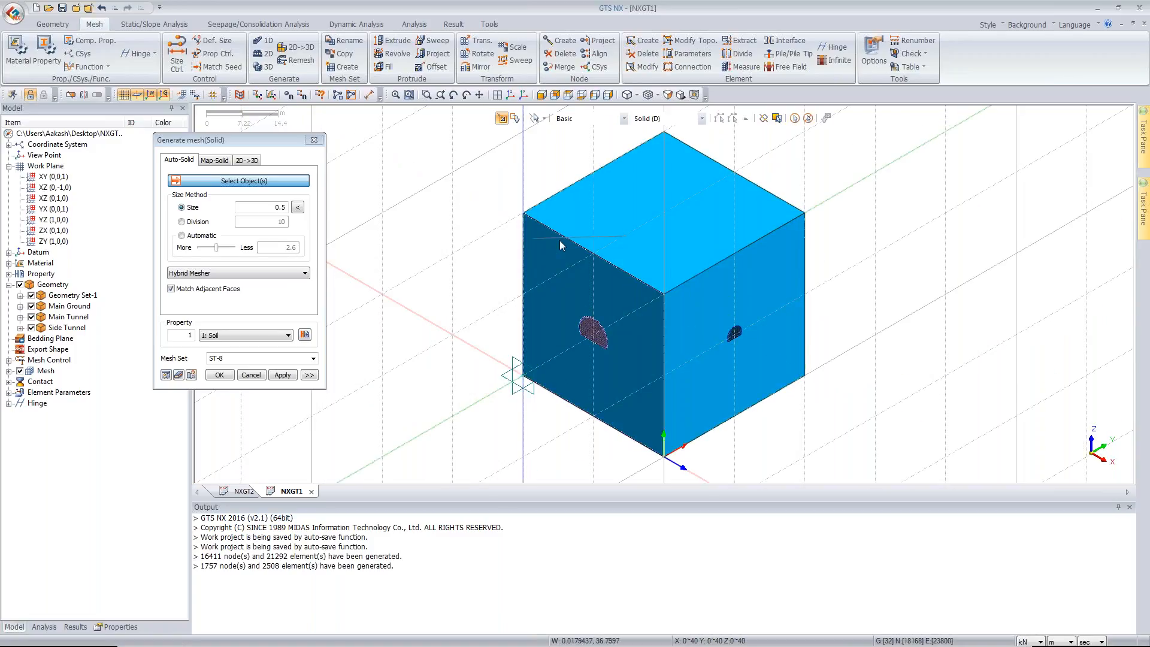
click(543, 118)
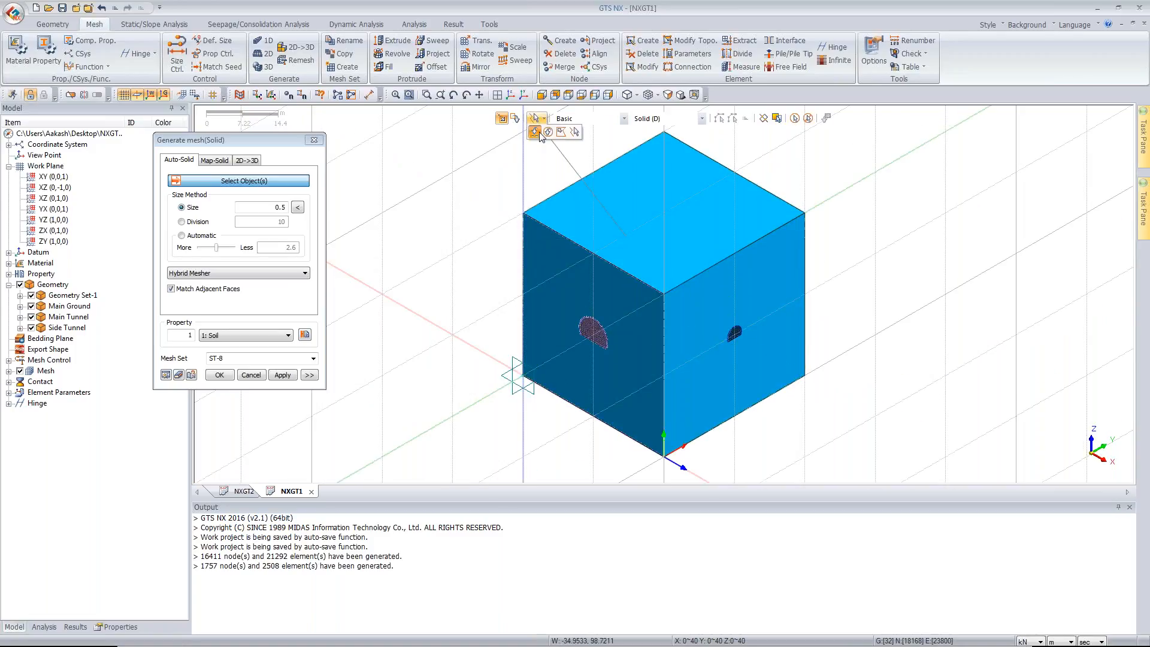
click(539, 133)
click(595, 226)
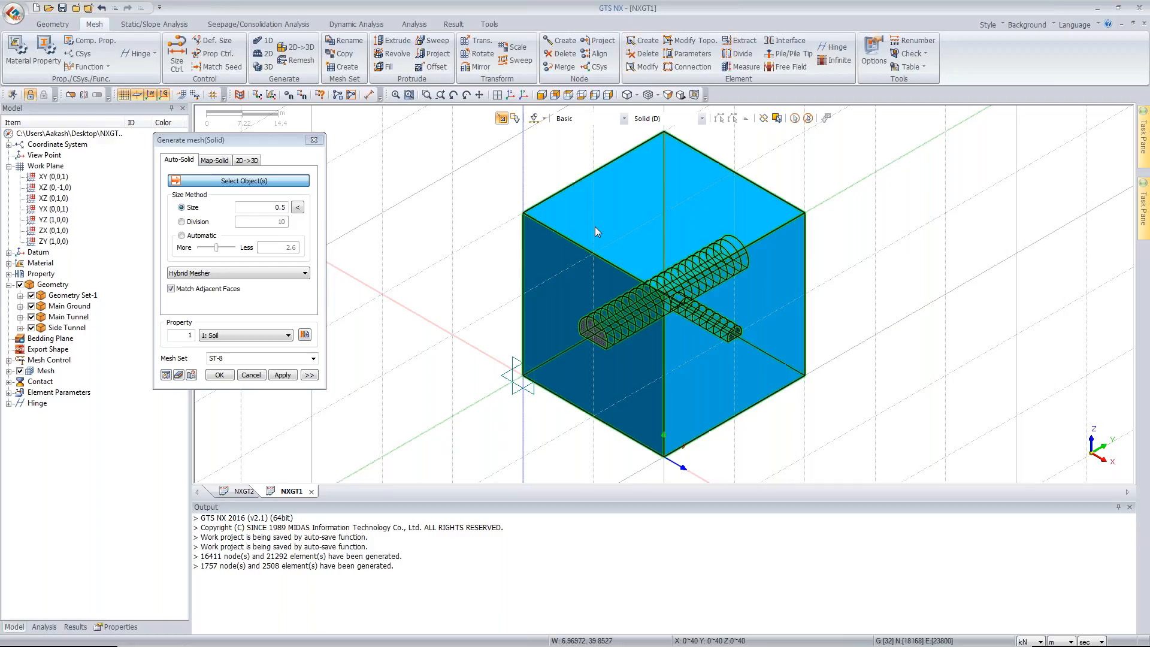
double_click(280, 208)
text(2)
double_click(246, 359)
text(Main)
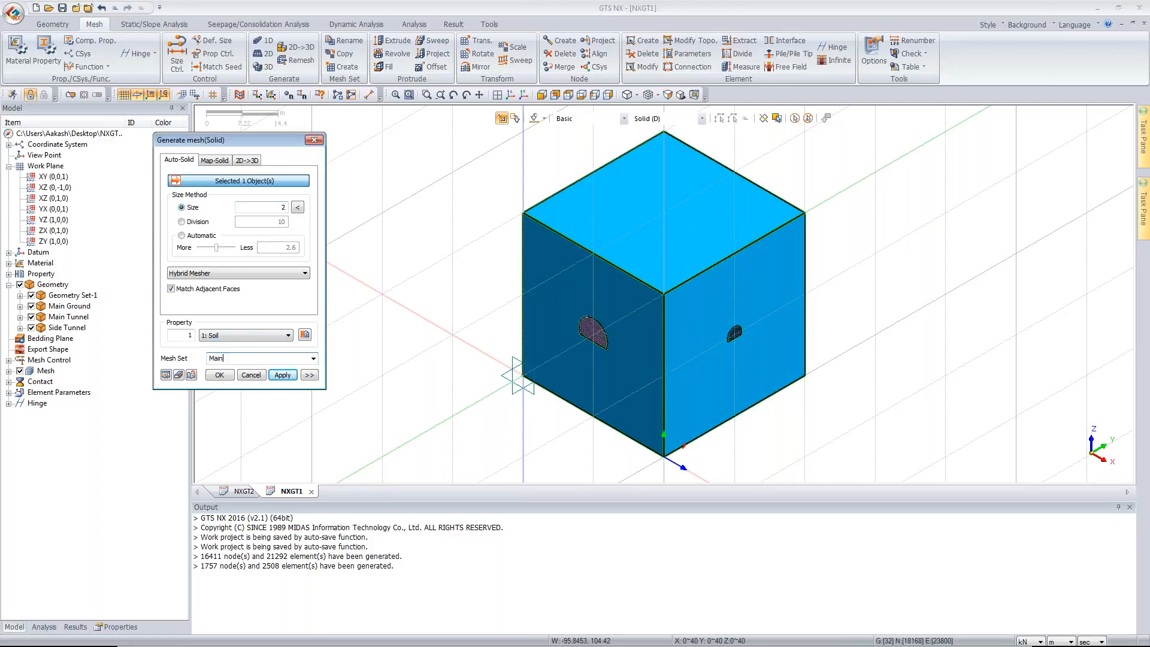
text( Ground)
click(220, 376)
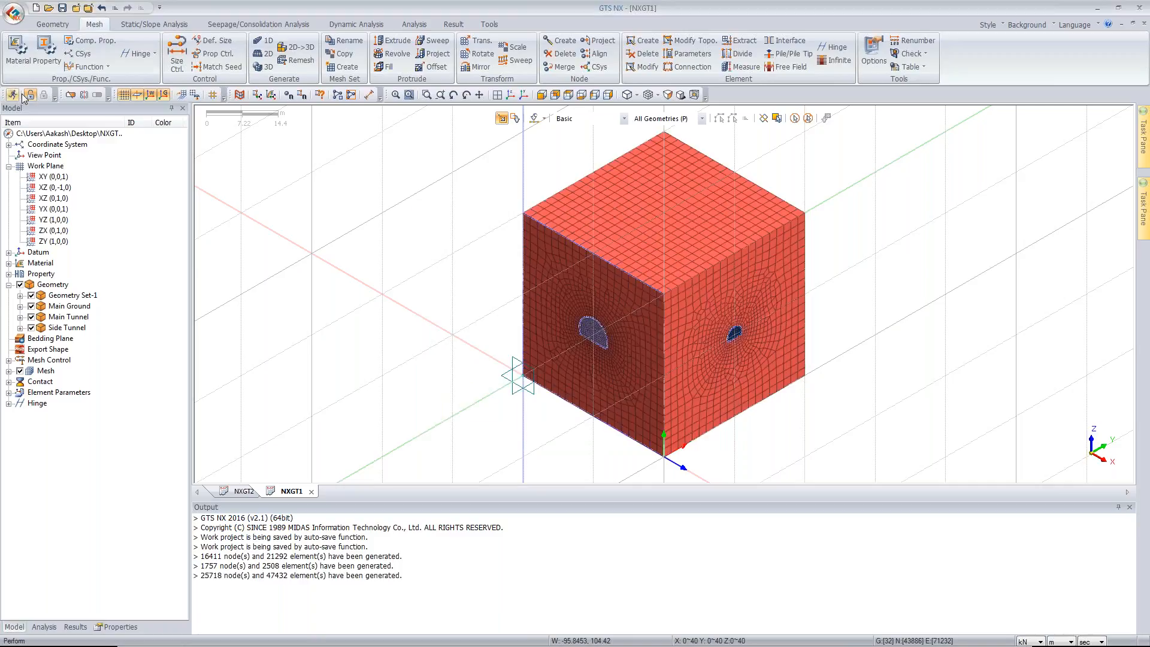
Step: Hide the Main Ground mesh set and all side tunnel mesh sets from ST to ST-7, keeping the main tunnel meshes displayed
click(10, 285)
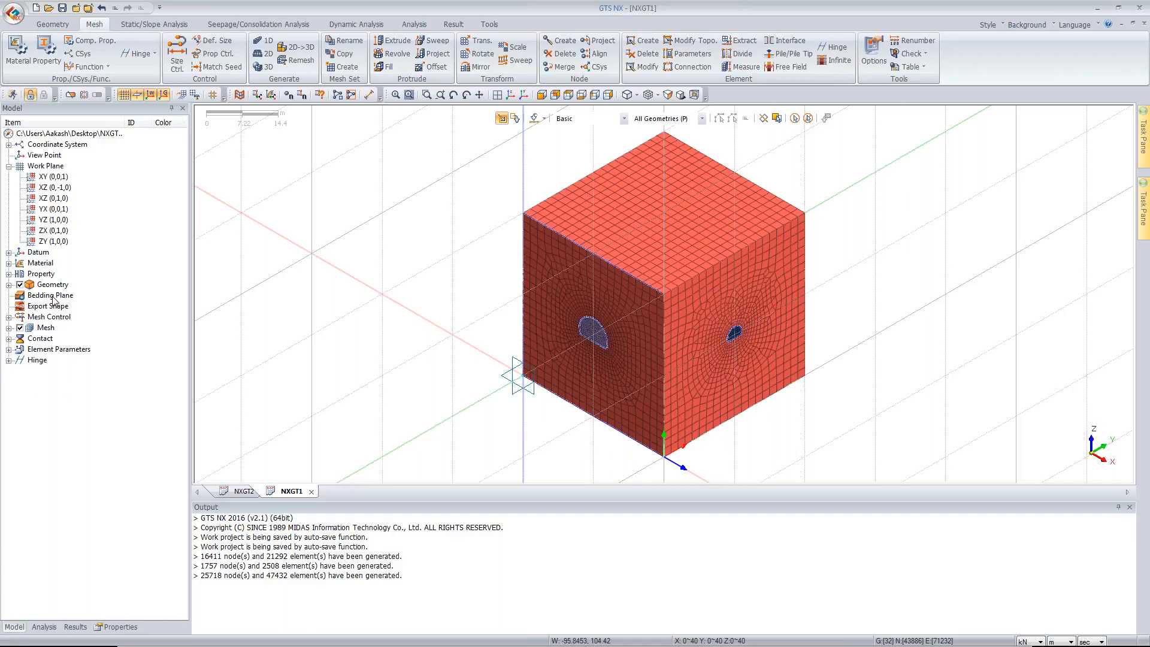
click(9, 328)
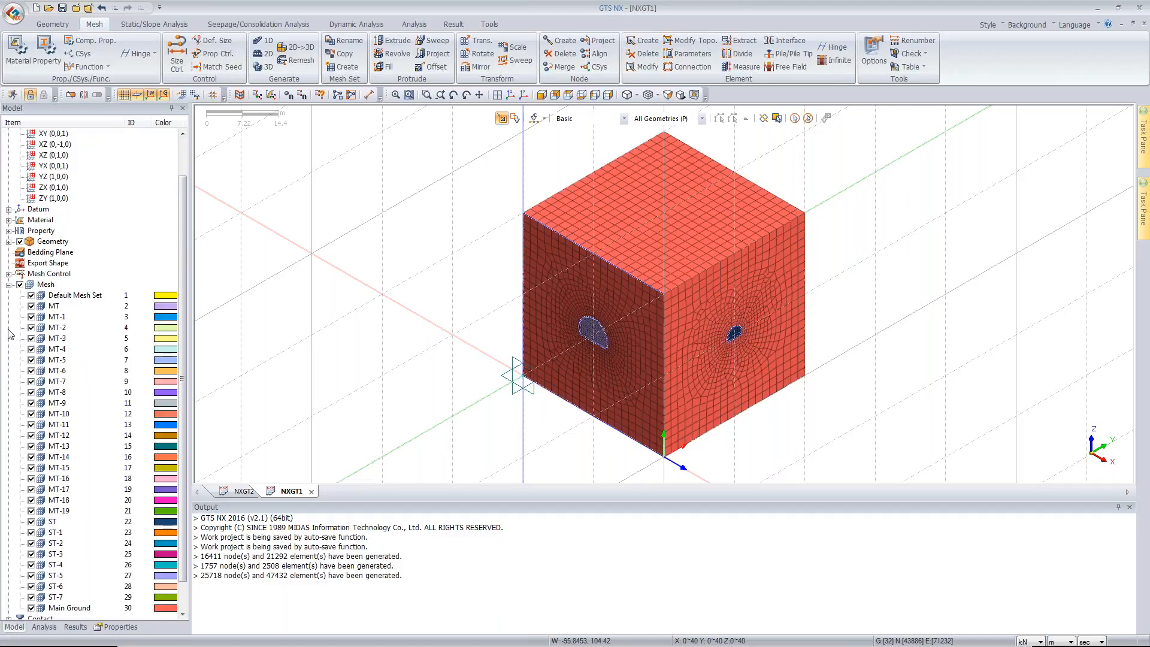
scroll(21, 509, down, 1)
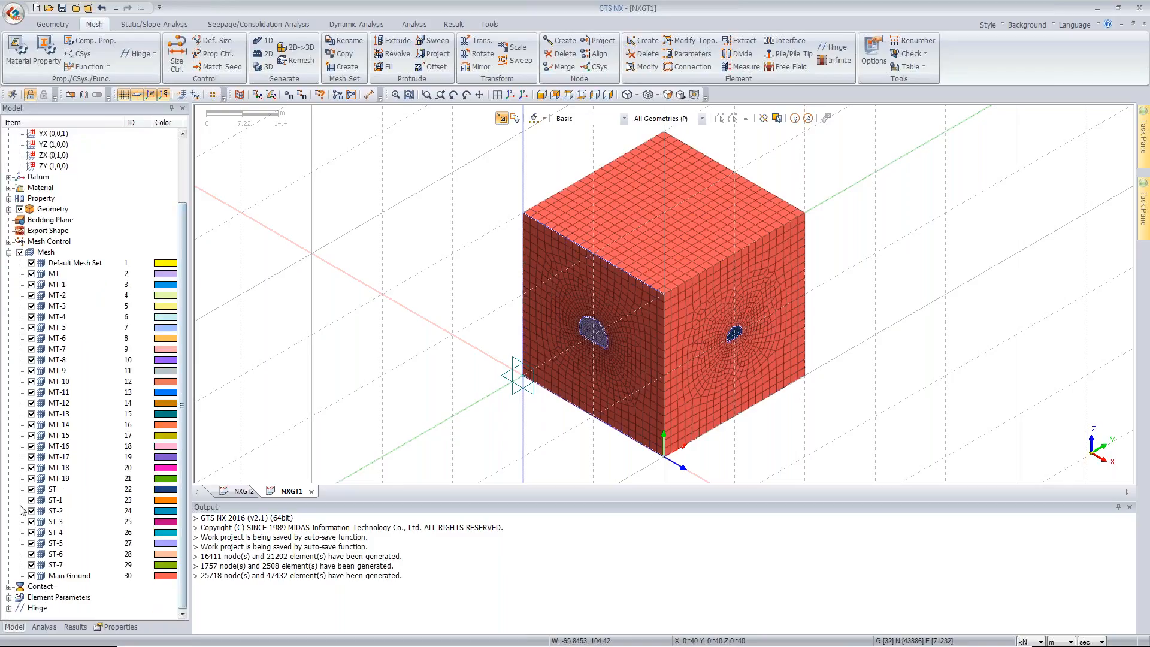
click(32, 576)
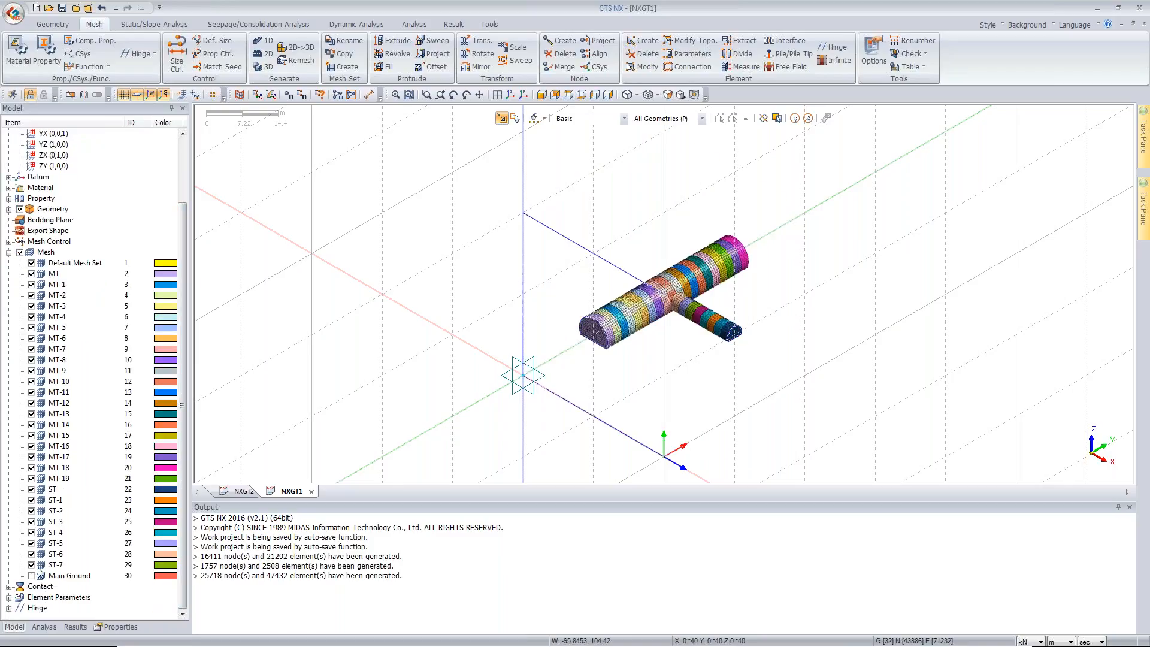
click(32, 284)
click(31, 285)
click(31, 295)
click(32, 295)
click(64, 493)
shift+click(64, 566)
click(31, 565)
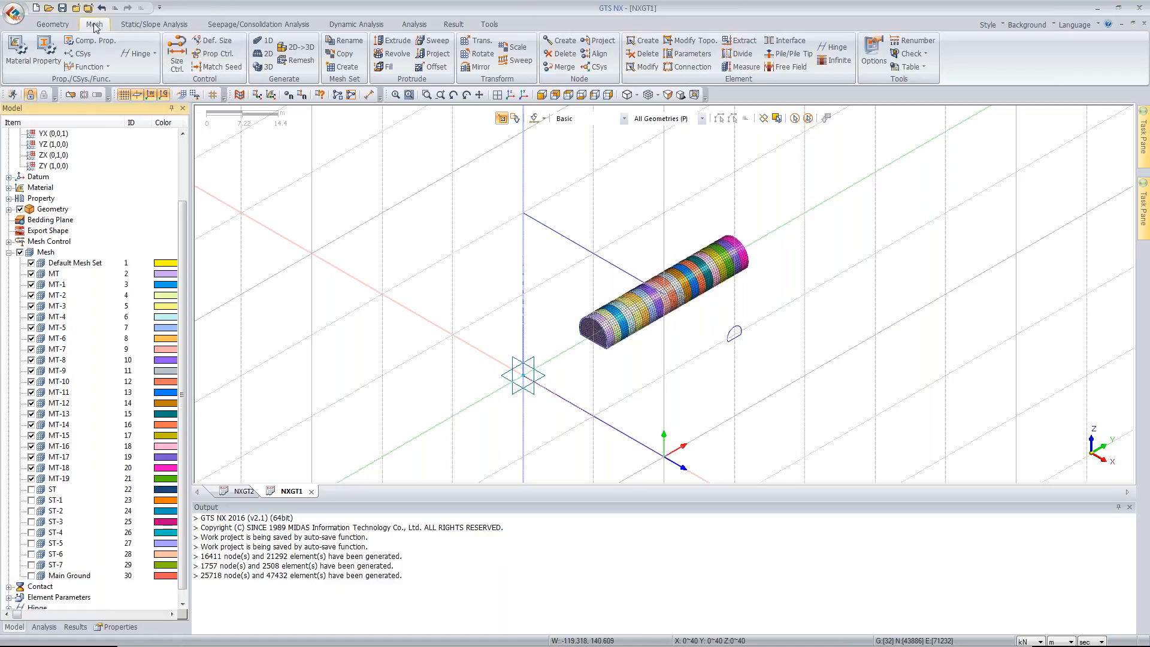
Step: Rename all displayed main tunnel mesh sets as MT EX, sorted first by Y in ascending order with starting suffix number 1
click(336, 41)
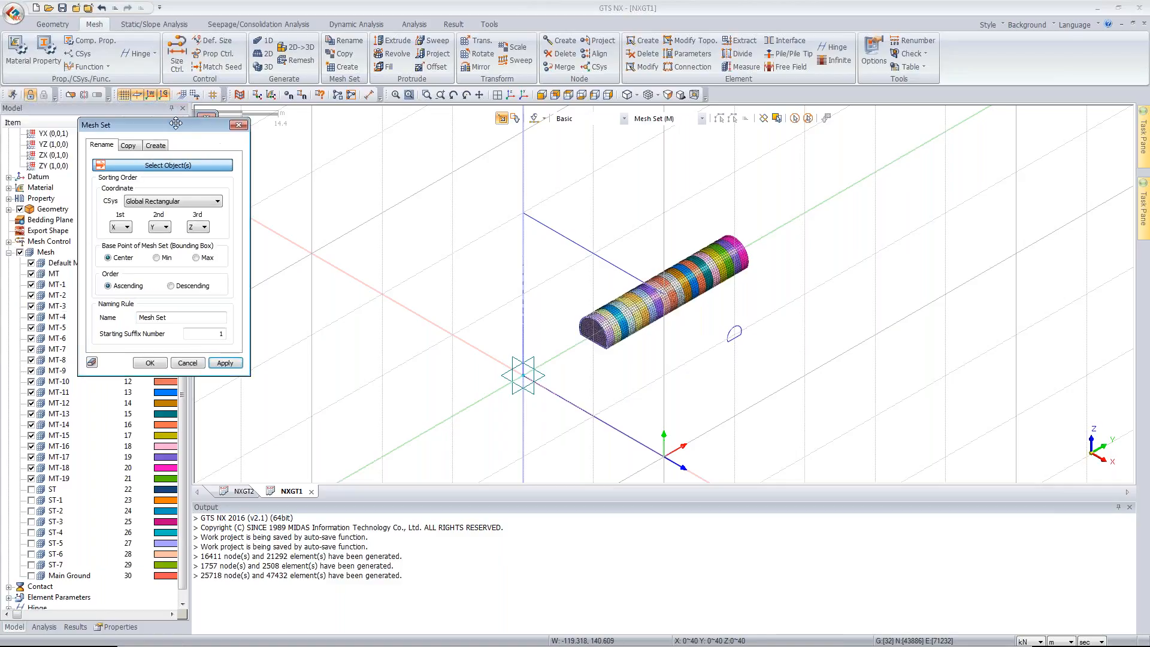
click(794, 119)
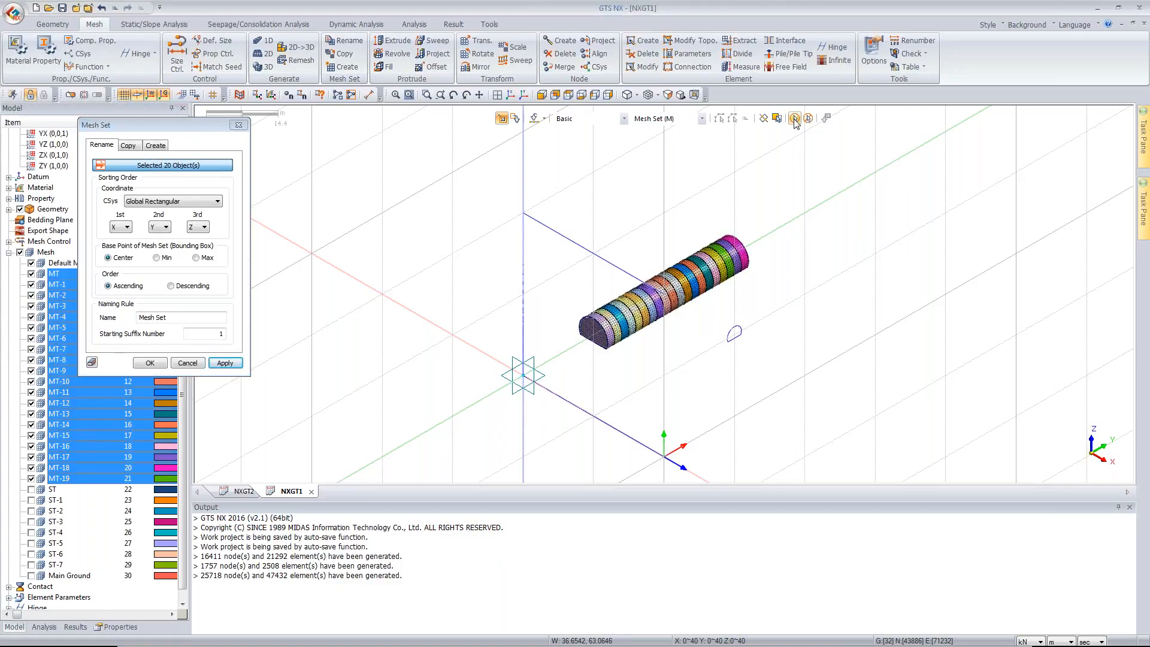
click(127, 227)
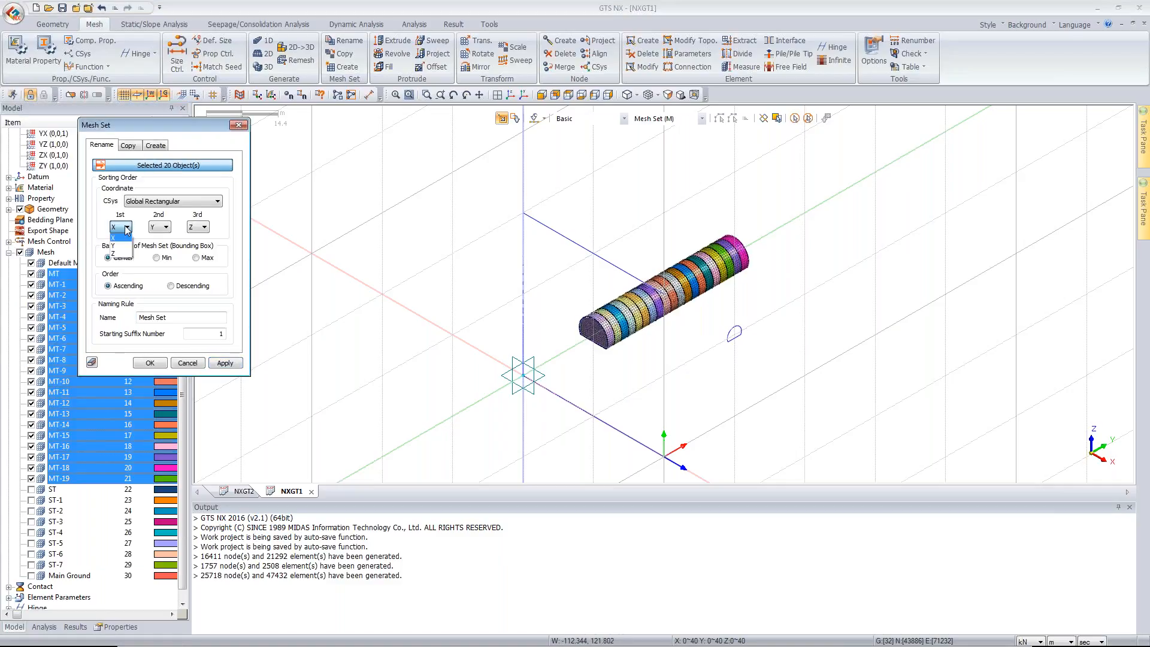
click(126, 246)
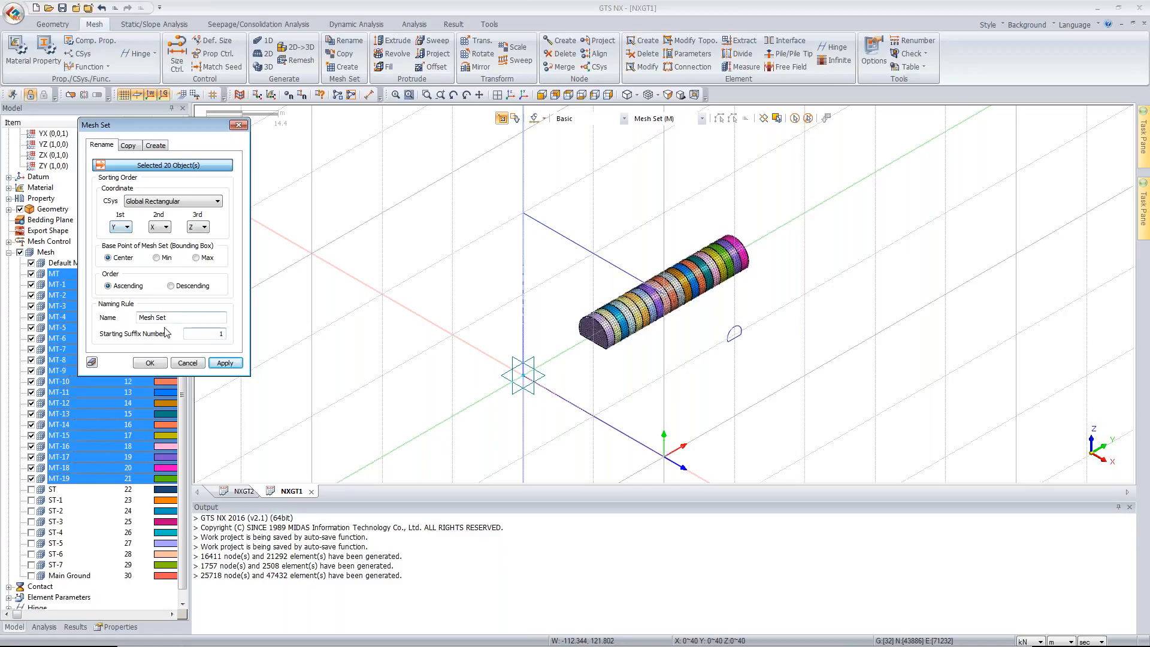
drag(171, 318, 96, 317)
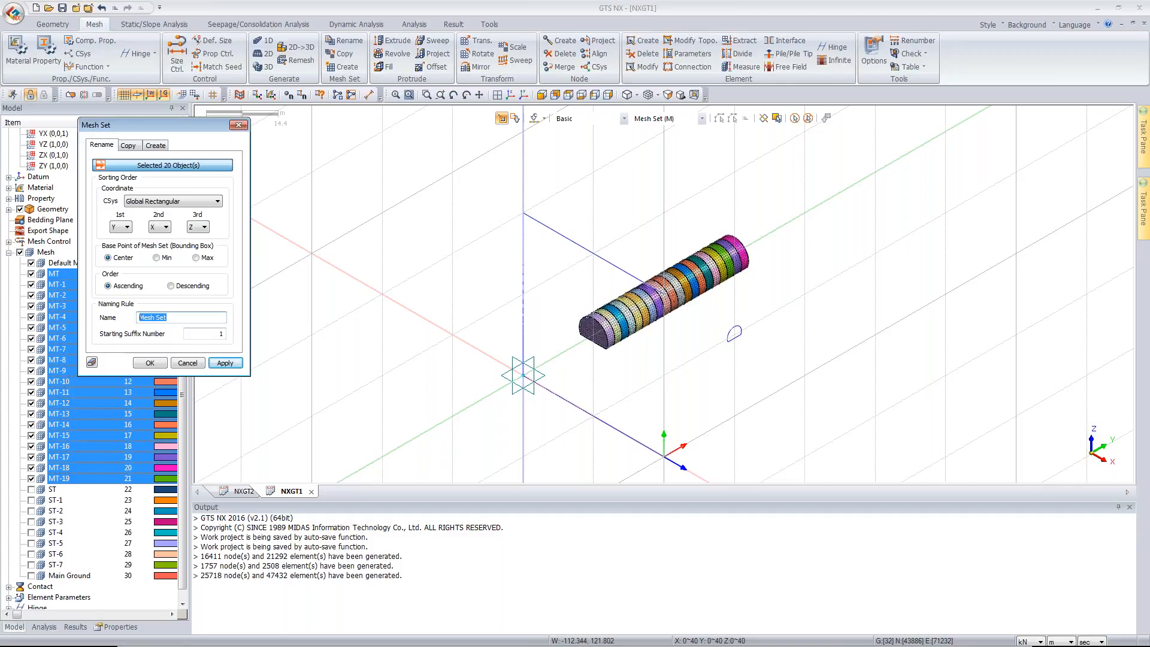
text(MT EX)
click(226, 364)
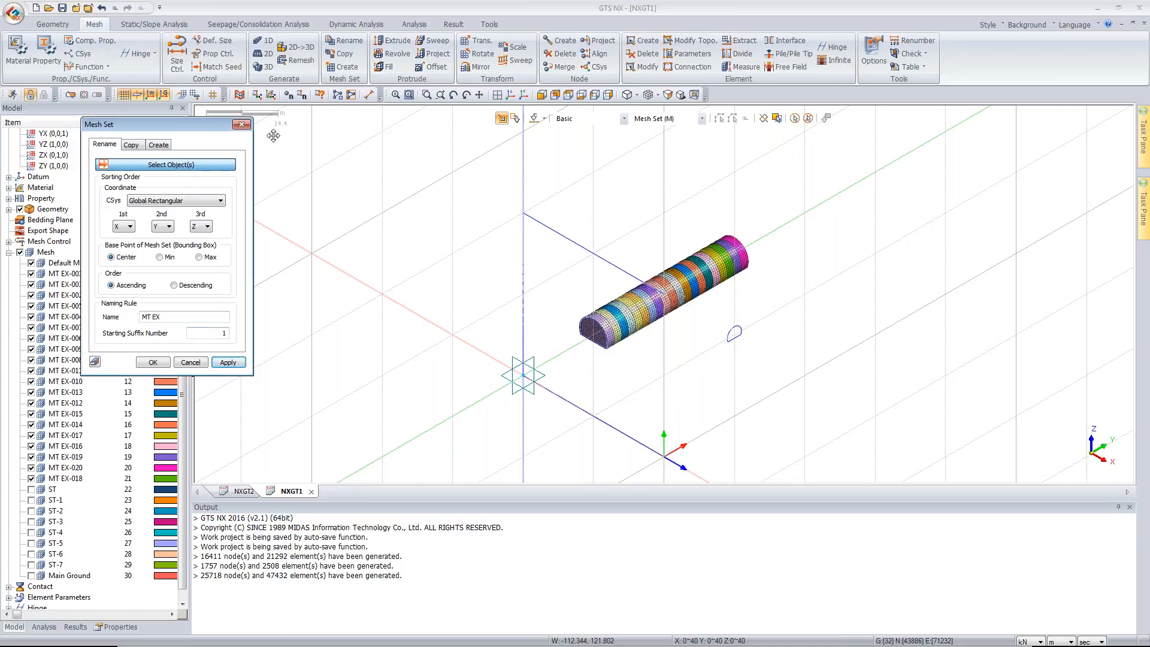
Step: Sort the mesh sets in the model tree by name
drag(197, 140, 289, 136)
click(71, 254)
right_click(70, 254)
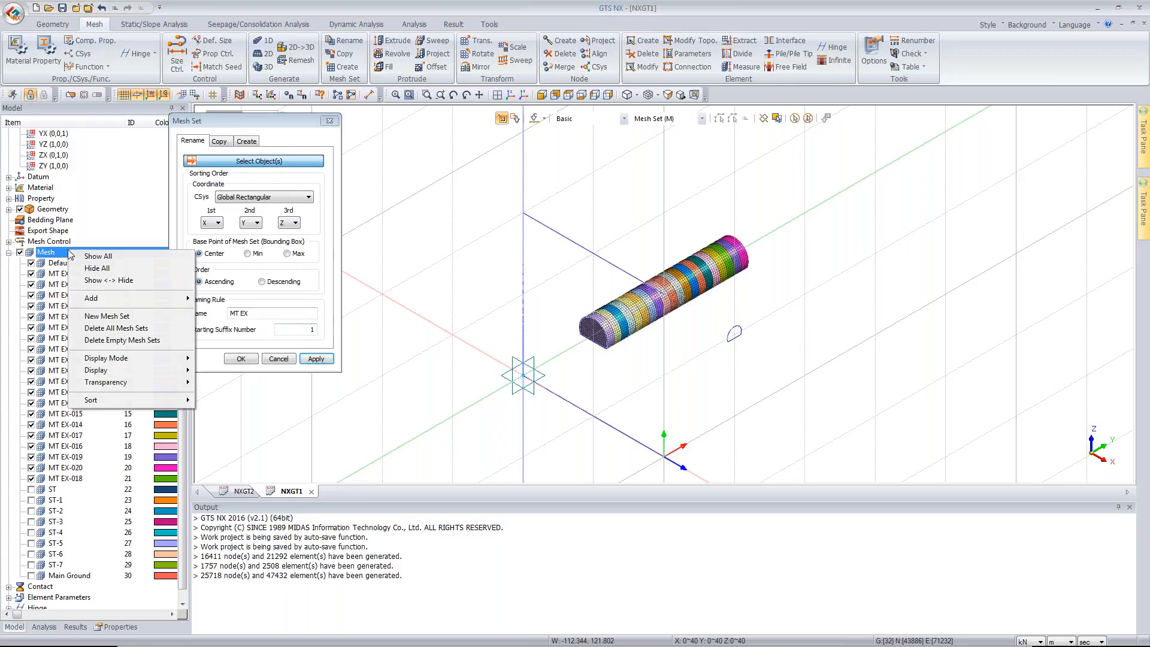
mouse_move(113, 382)
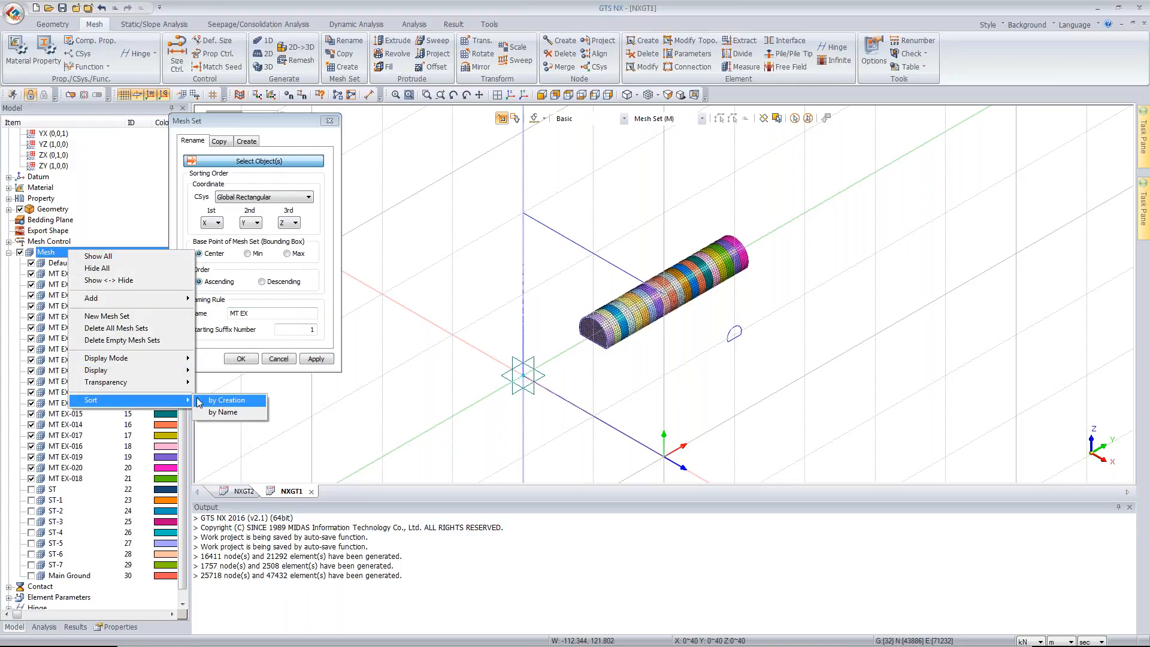
click(223, 412)
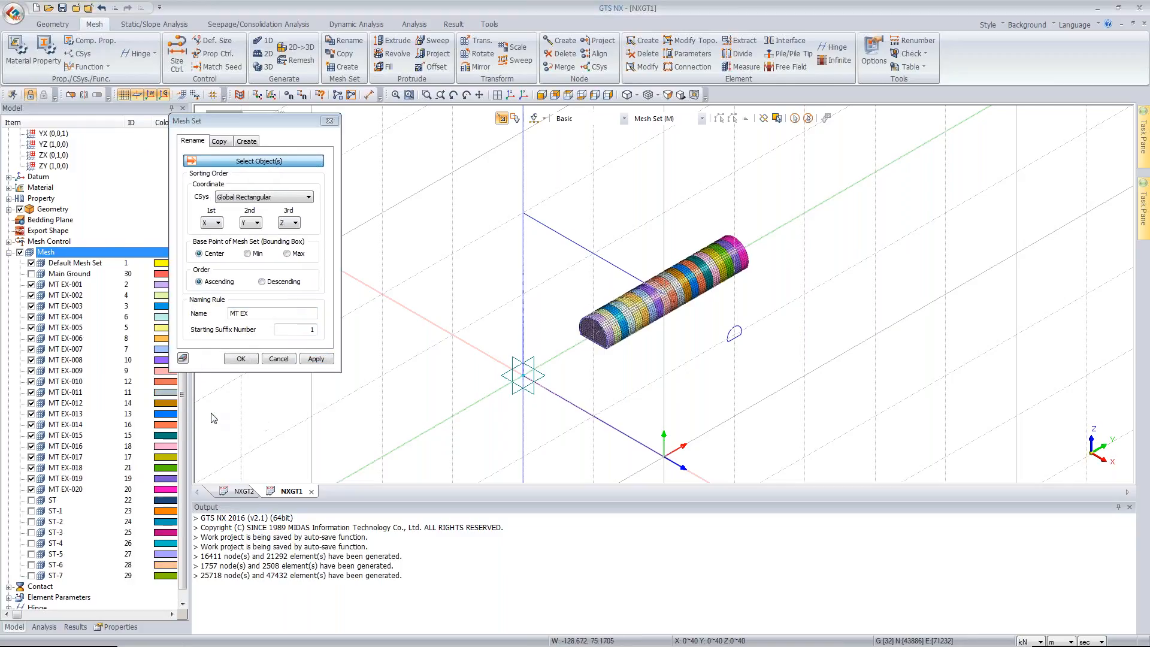
Step: Hide the MT EX-001 to MT EX-020 mesh sets and show the side tunnel mesh sets ST to ST-7
click(31, 284)
click(31, 295)
click(31, 306)
click(31, 317)
click(66, 329)
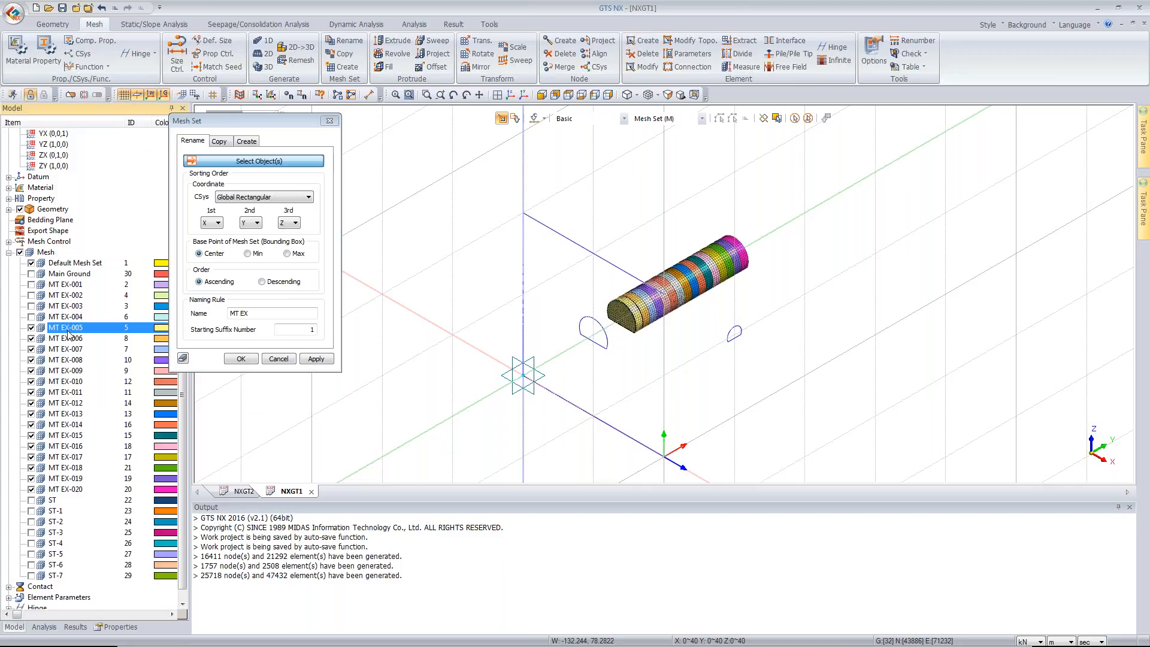
shift+click(73, 489)
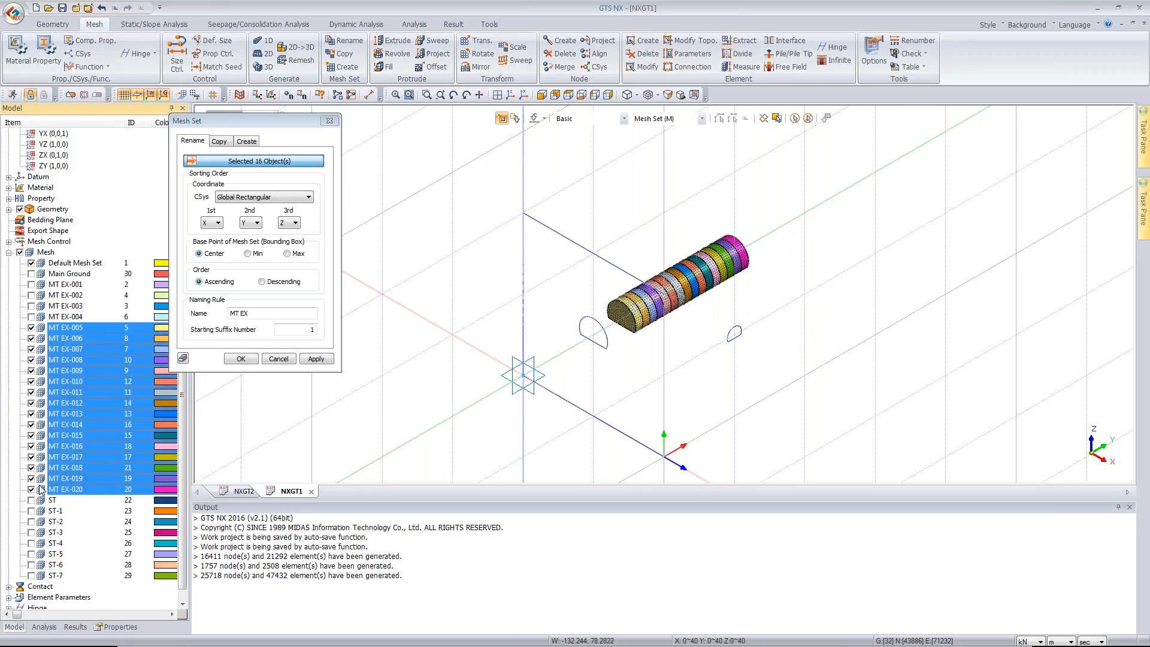
click(31, 490)
click(68, 503)
shift+click(67, 577)
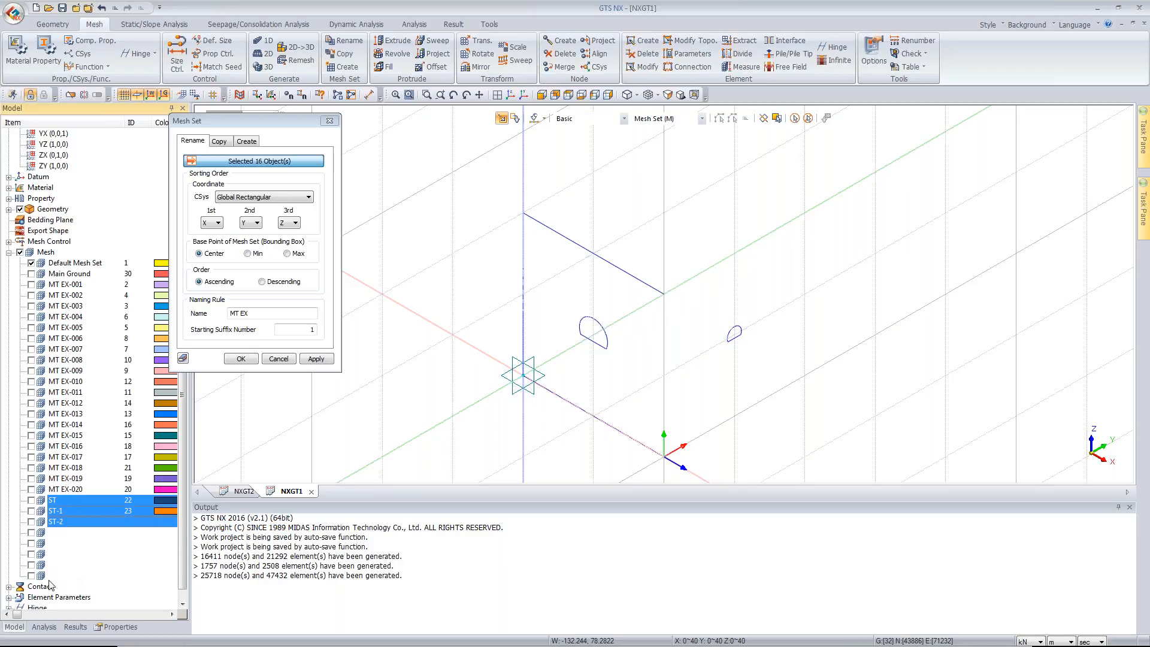
click(31, 576)
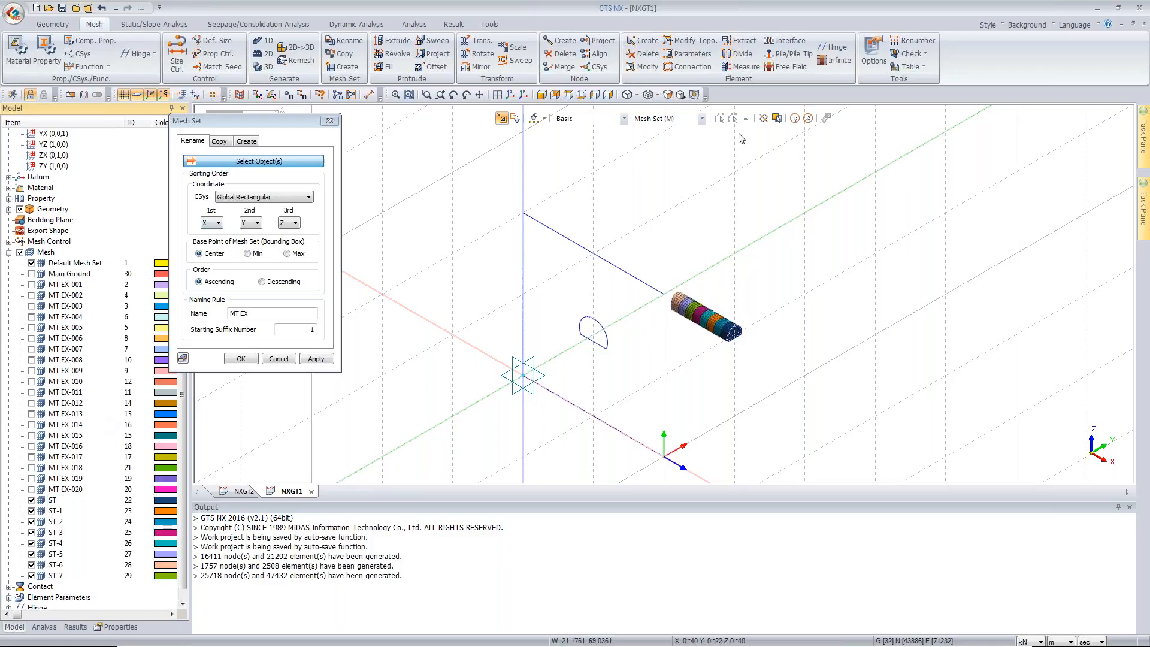
Step: Rename all displayed side tunnel mesh sets as ST EX, sorted first by X in ascending order with starting suffix number 1
click(795, 118)
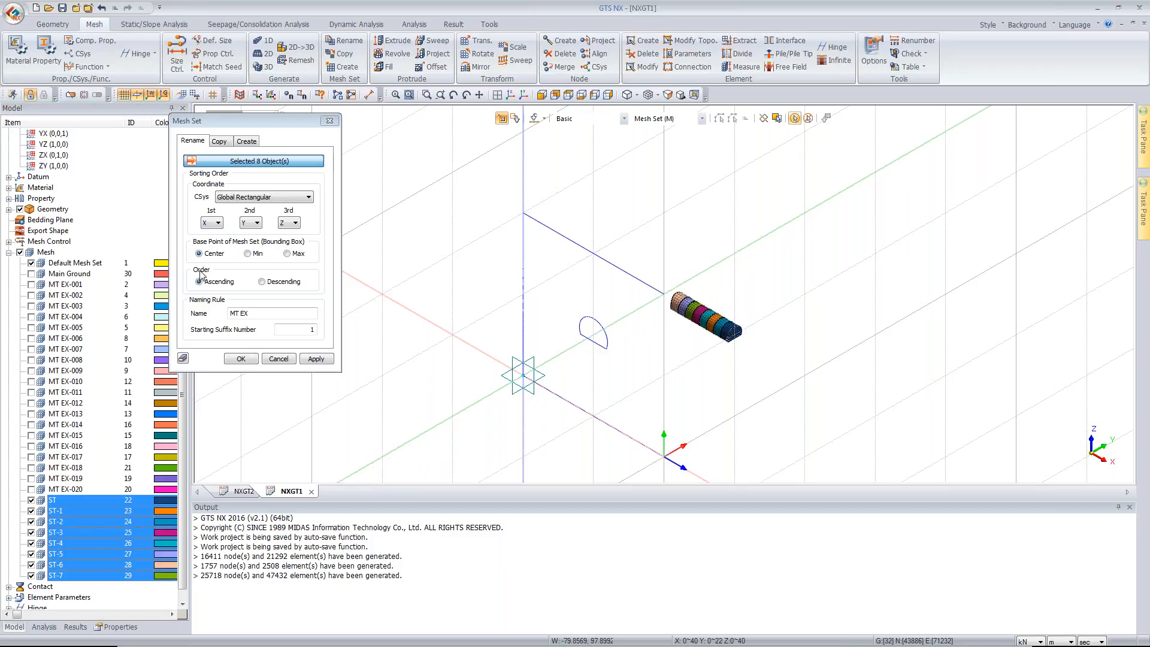
click(218, 223)
click(211, 233)
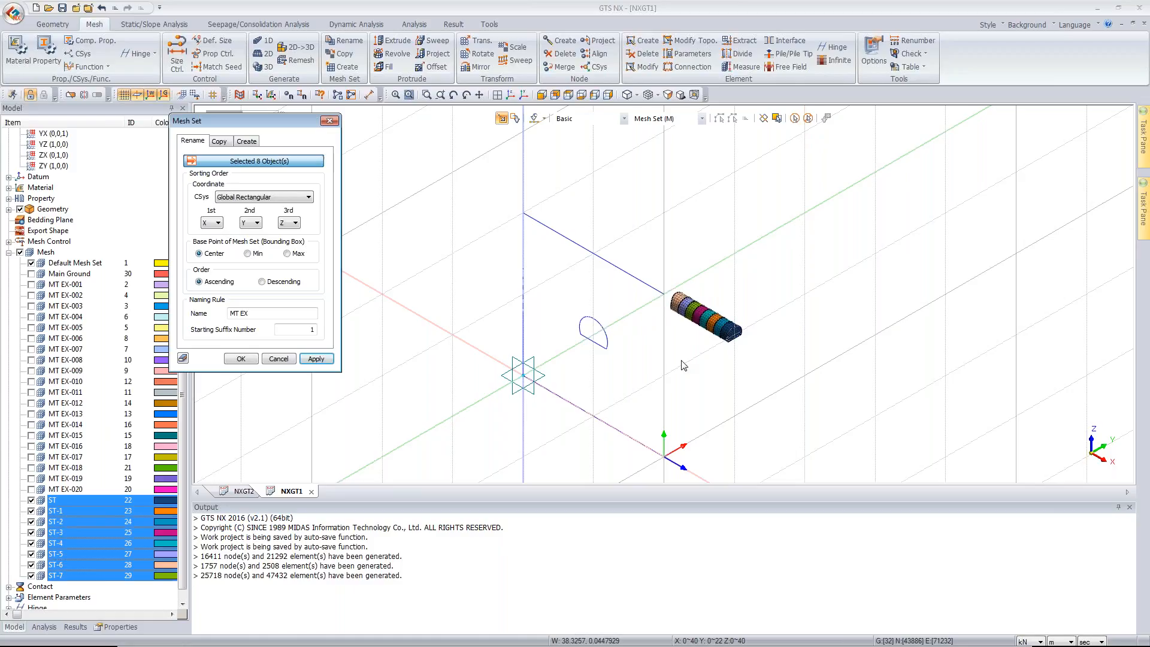
drag(239, 315, 227, 316)
text(ST)
click(241, 359)
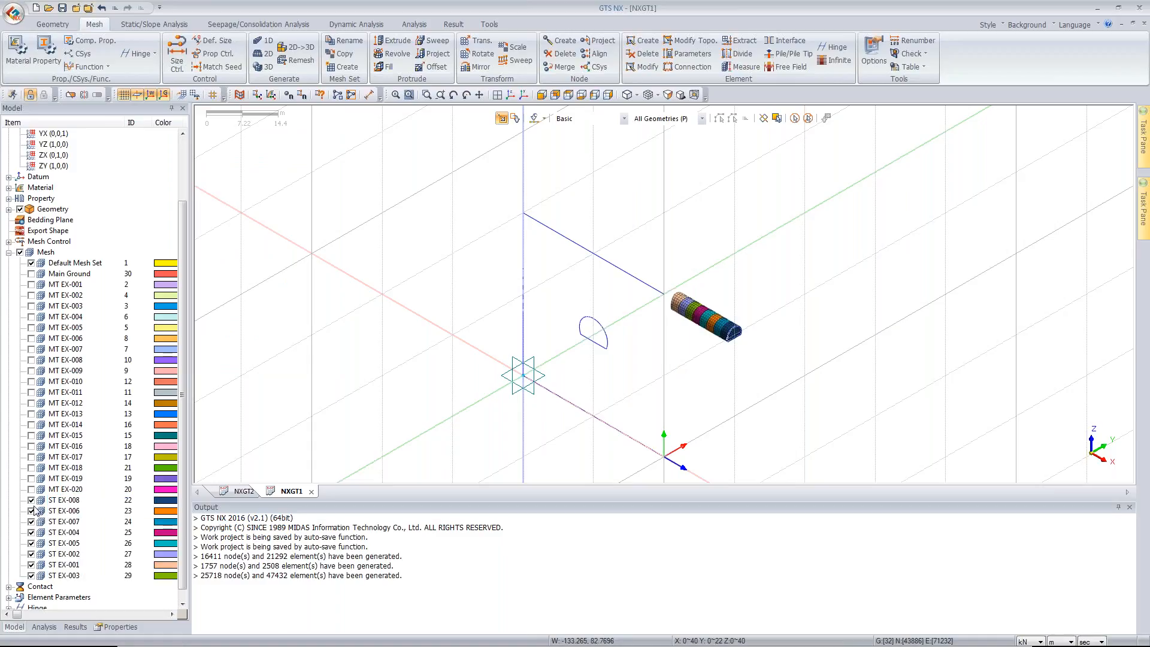
Step: Sort the mesh sets in the model tree by name and hide the ST EX-001 to ST EX-008 mesh sets
right_click(69, 259)
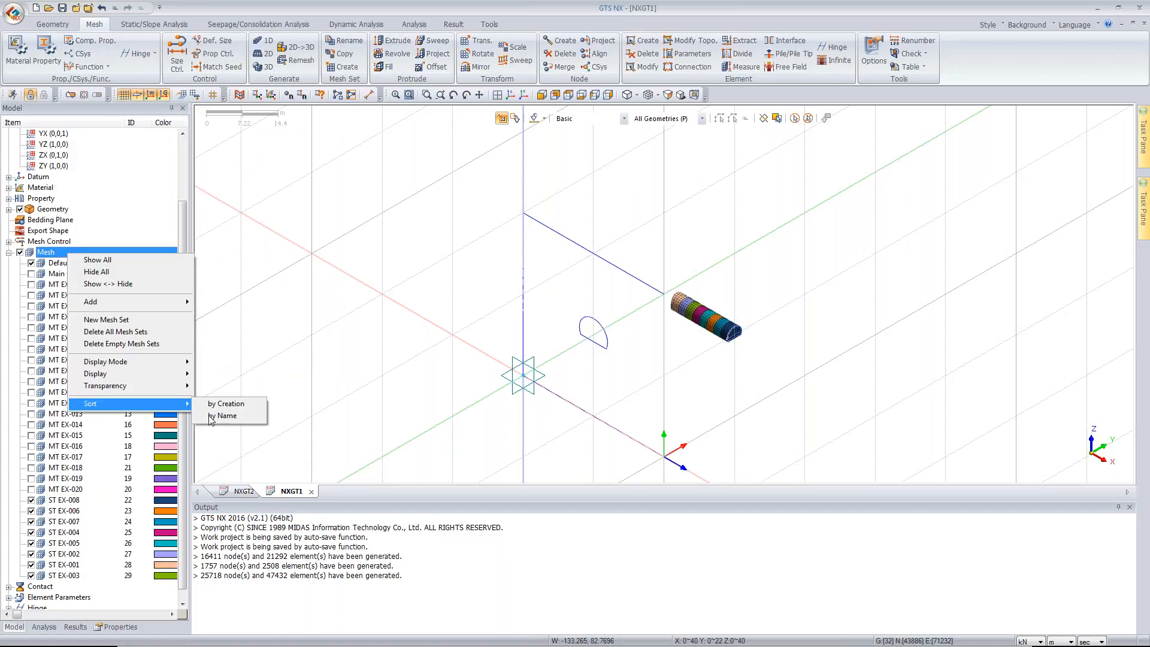
click(198, 415)
click(31, 500)
click(31, 510)
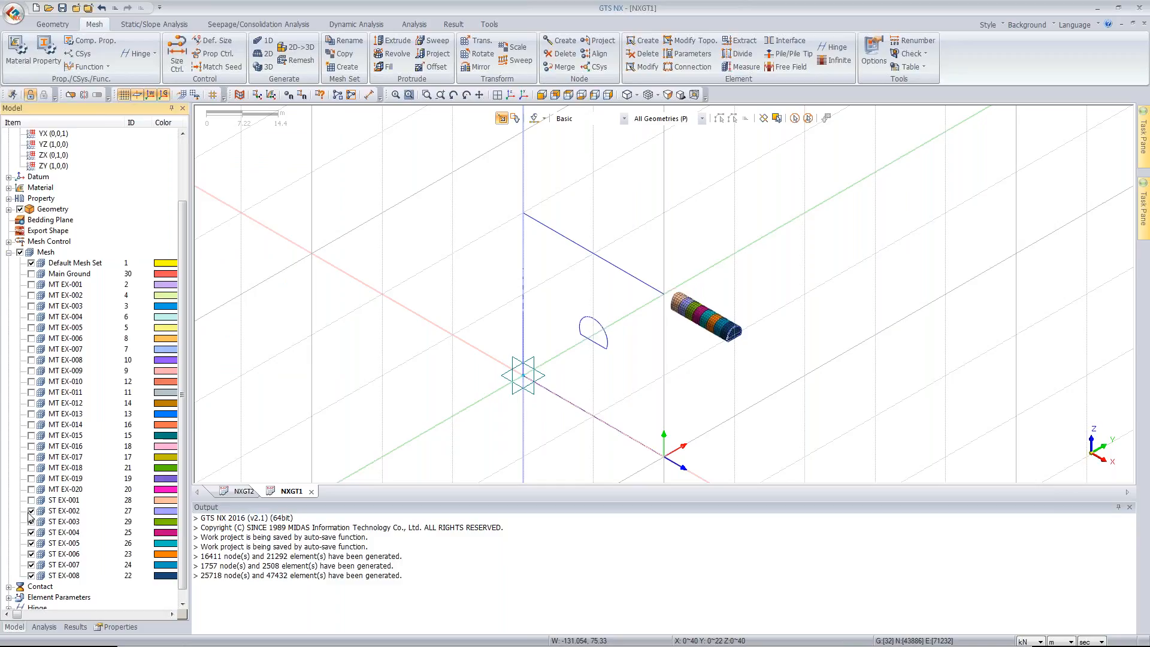
click(31, 521)
click(52, 532)
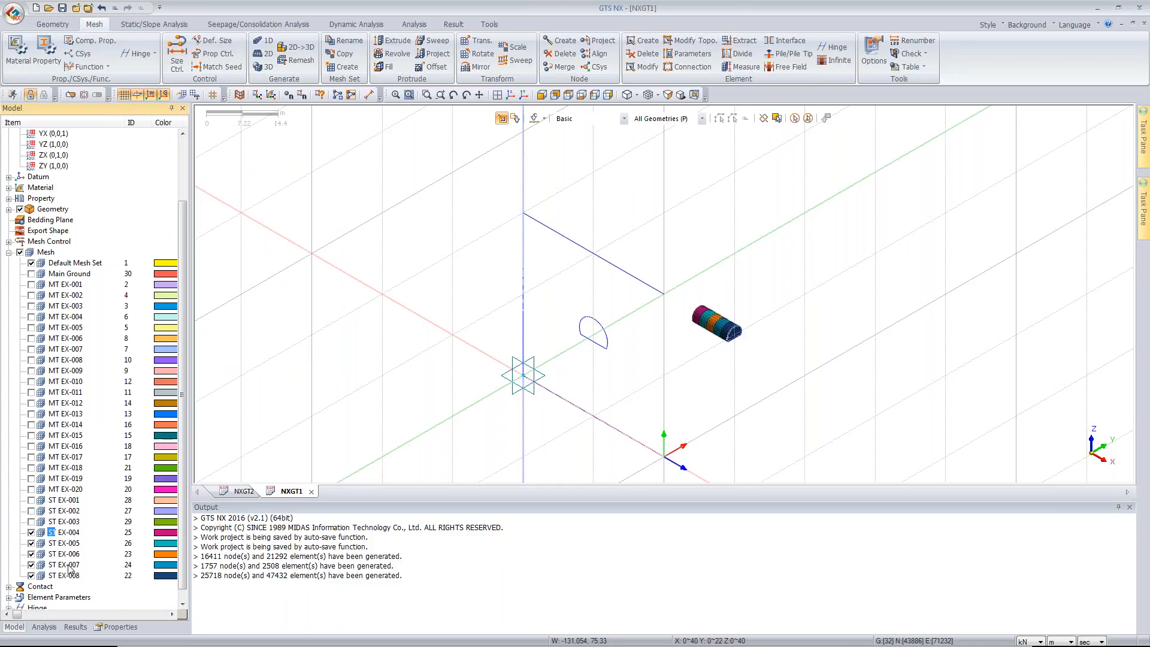
shift+click(66, 576)
click(31, 576)
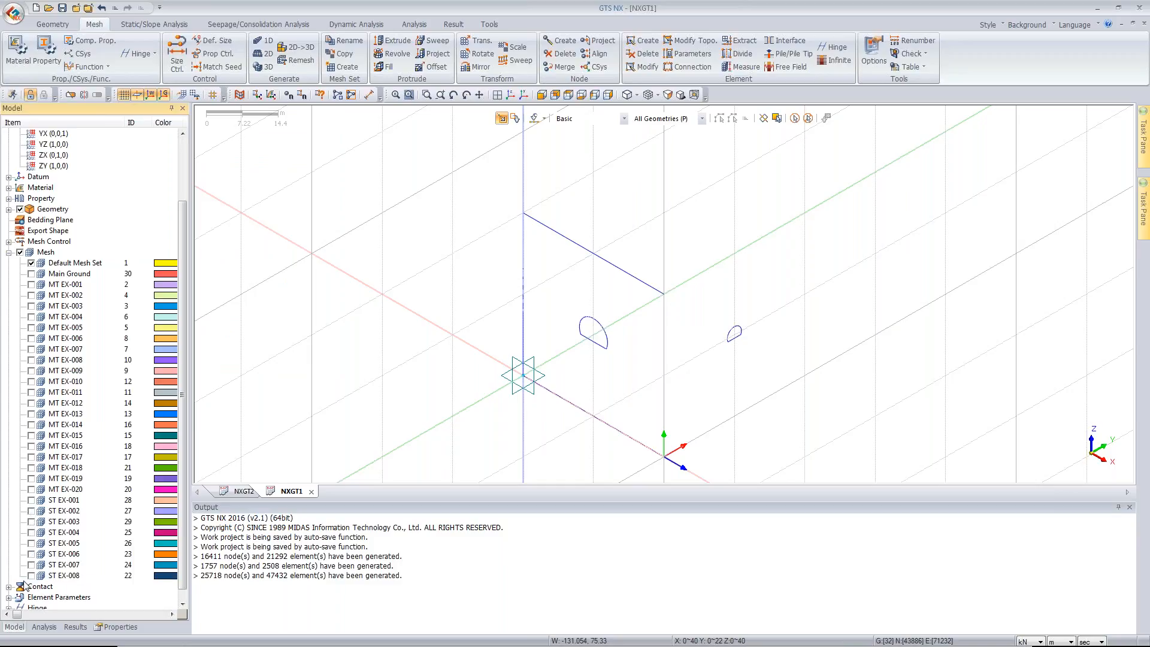
Step: Display the Main Tunnel geometry set in the model view
drag(184, 300, 178, 253)
click(9, 263)
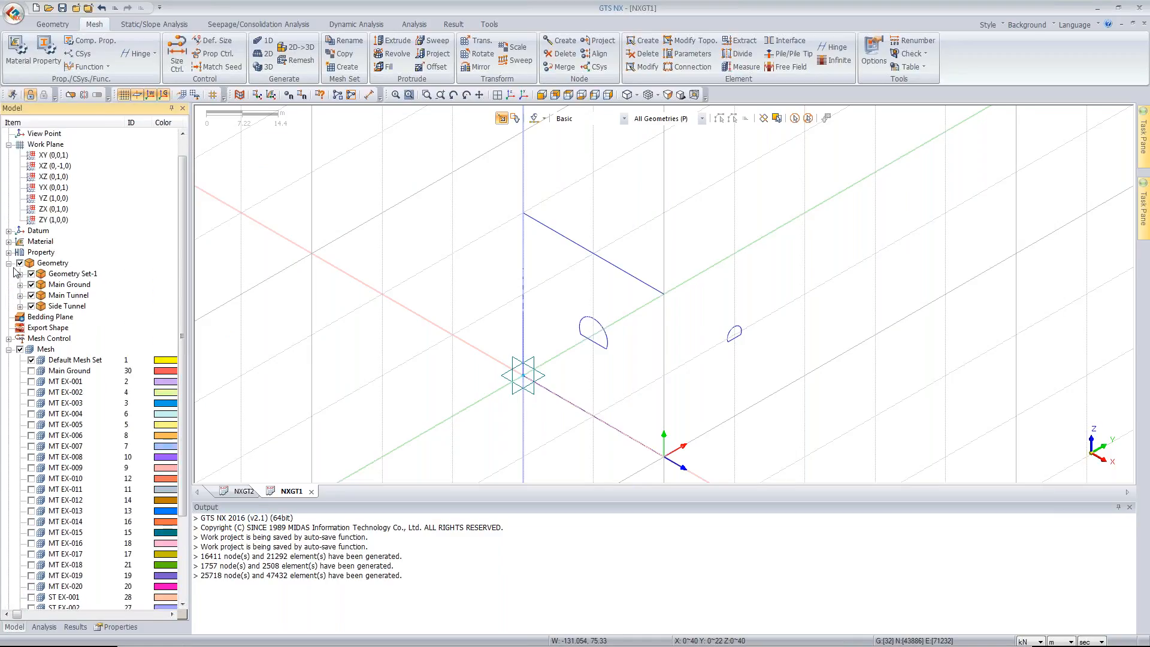
click(32, 296)
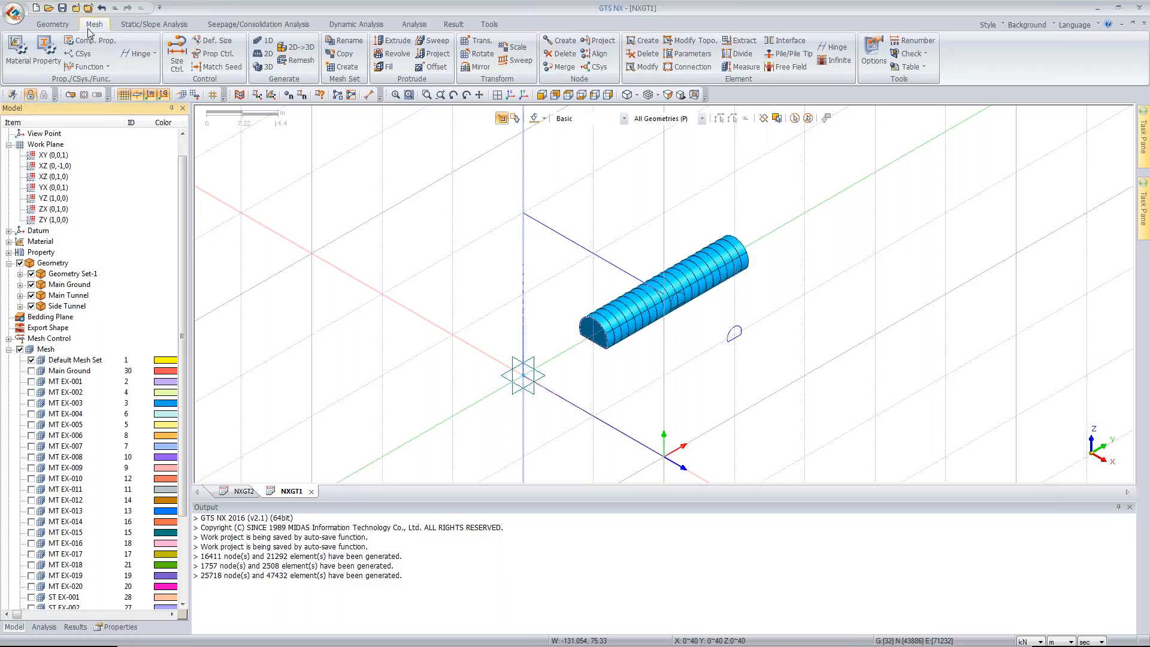
Step: Start extracting elements from geometry with type Face and select all displayed faces of the main tunnel
click(730, 42)
drag(126, 112, 178, 152)
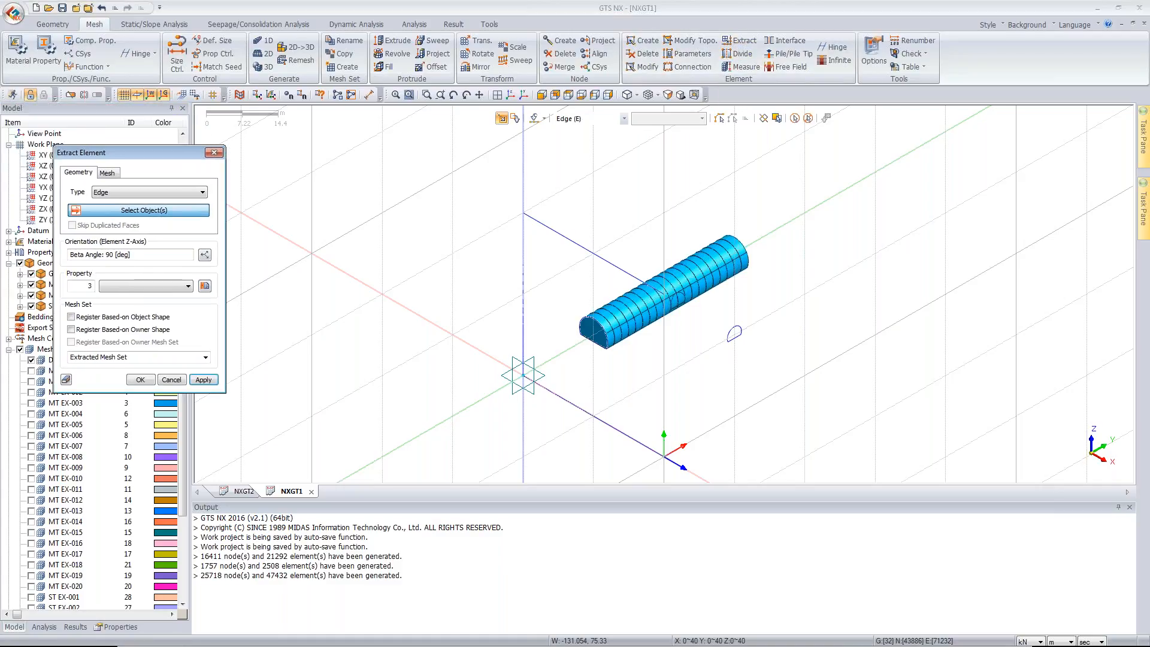
click(142, 195)
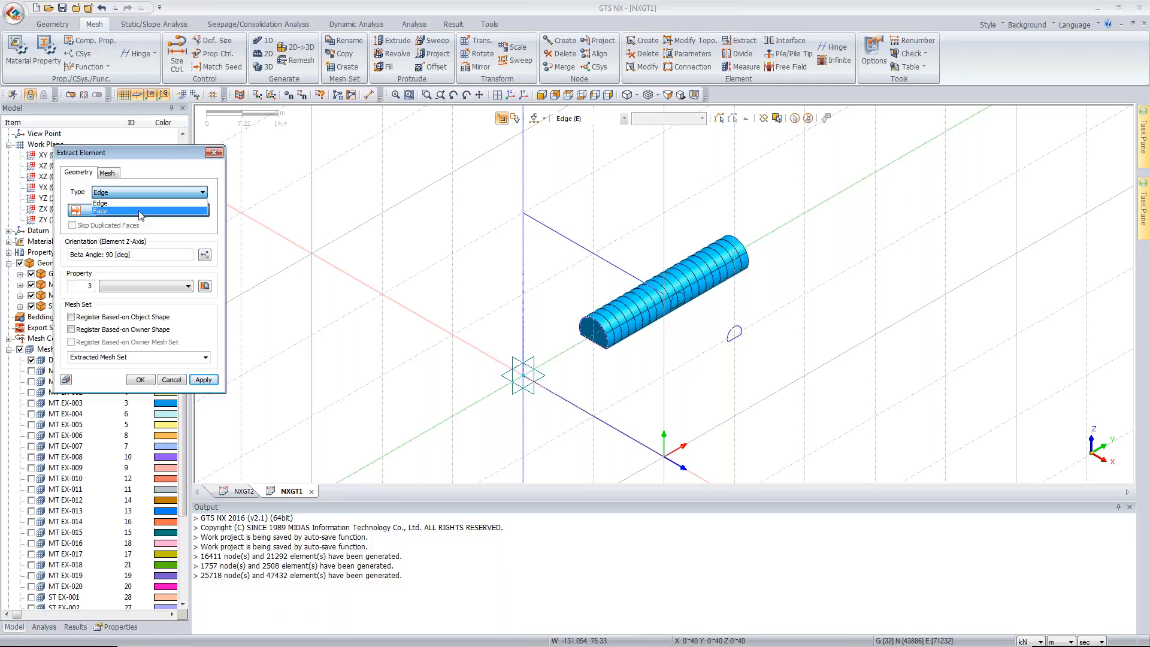
click(140, 212)
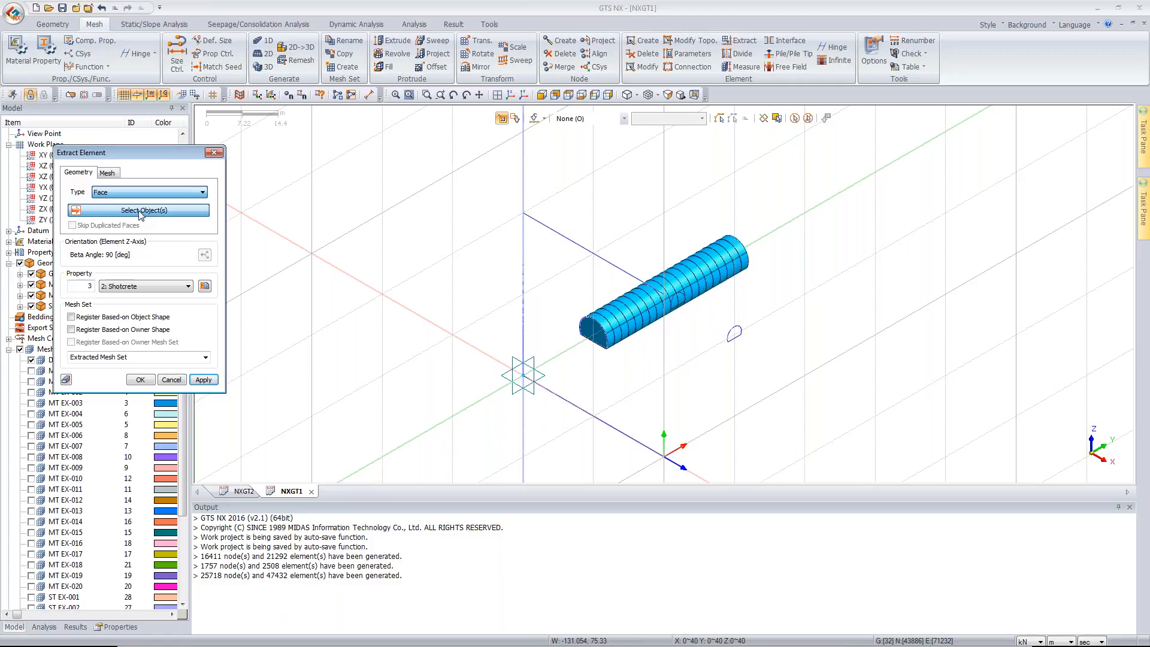
click(795, 121)
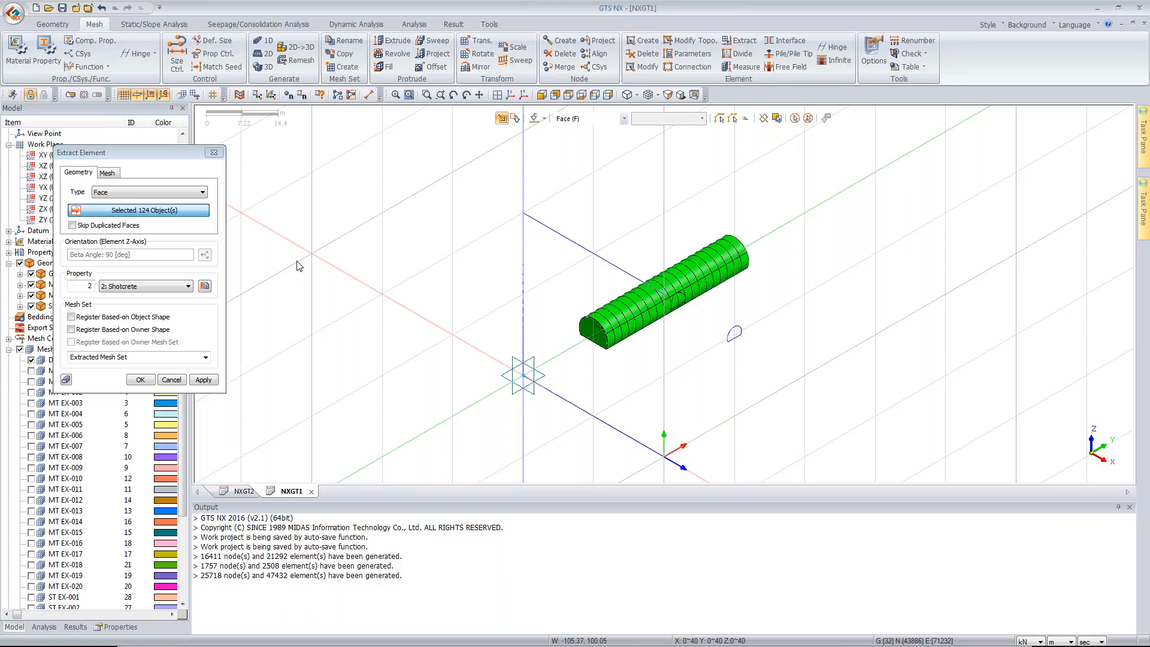
Step: Deselect the main tunnel's internal and end cross-section faces by drawing a polyline across them in the front view
click(516, 118)
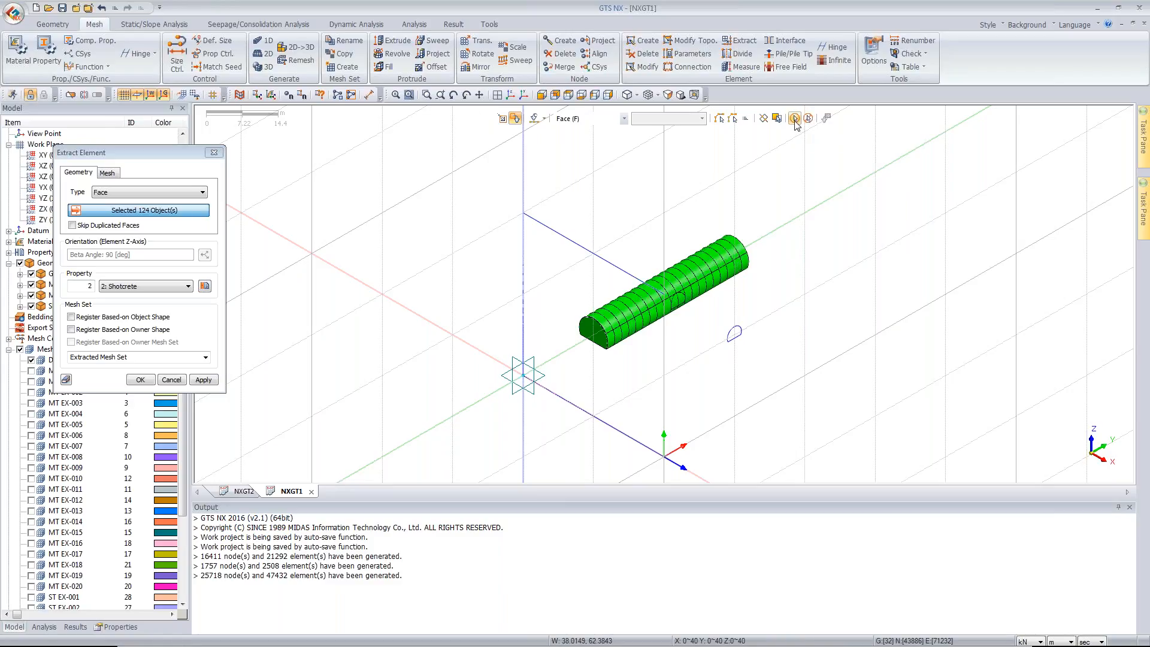
click(536, 118)
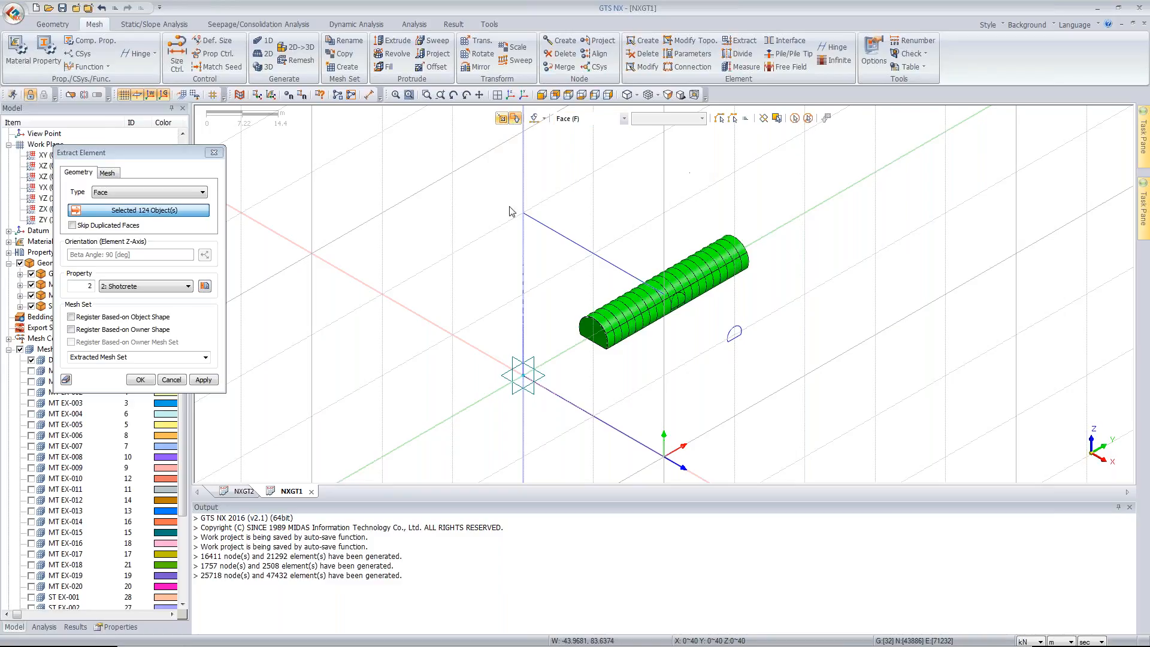
click(542, 118)
click(574, 133)
click(541, 96)
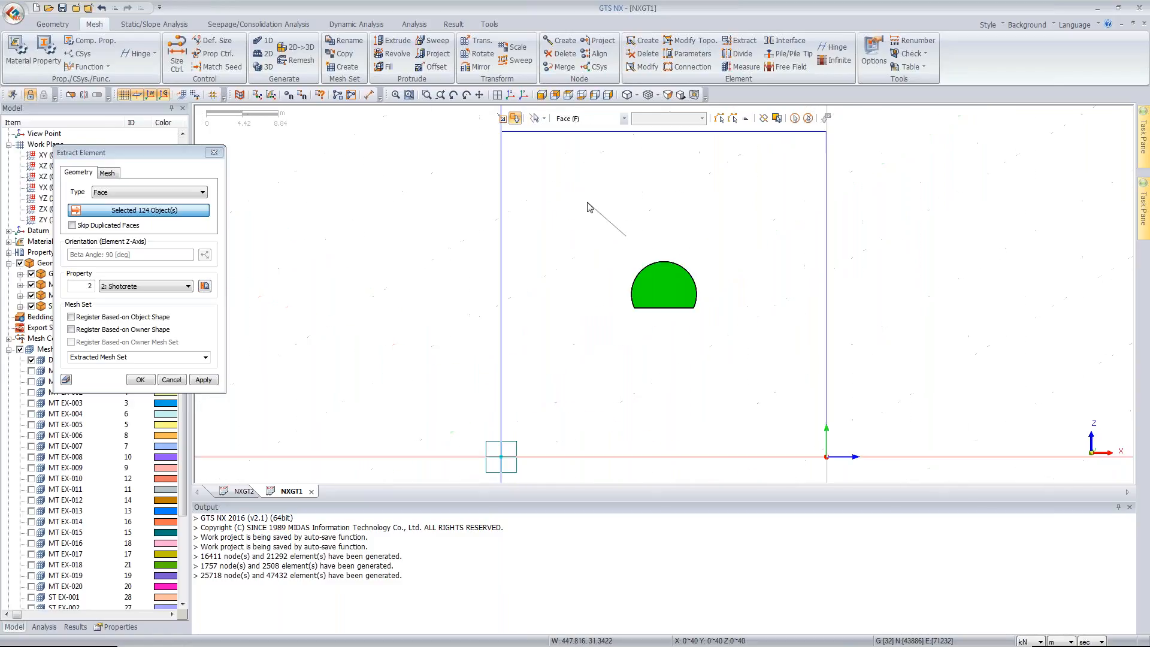
double_click(684, 273)
scroll(743, 286, up, 1)
middle_drag(746, 285, 639, 302)
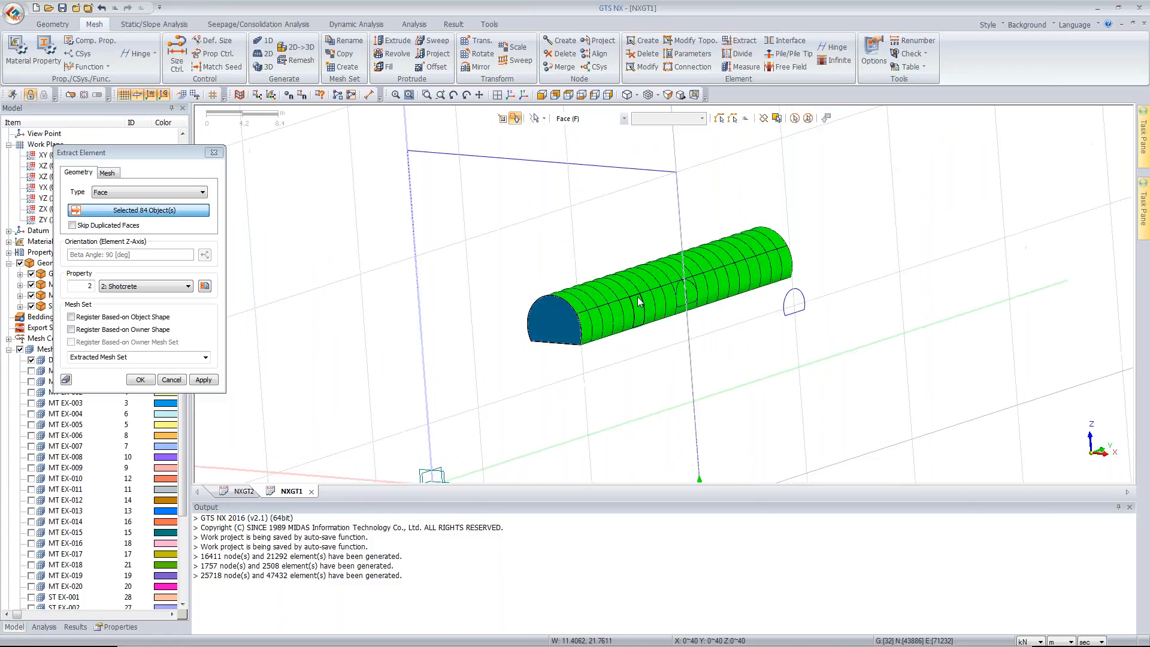
Step: Deselect the main tunnel wall faces at the side tunnel opening by picking them individually
click(543, 119)
click(535, 133)
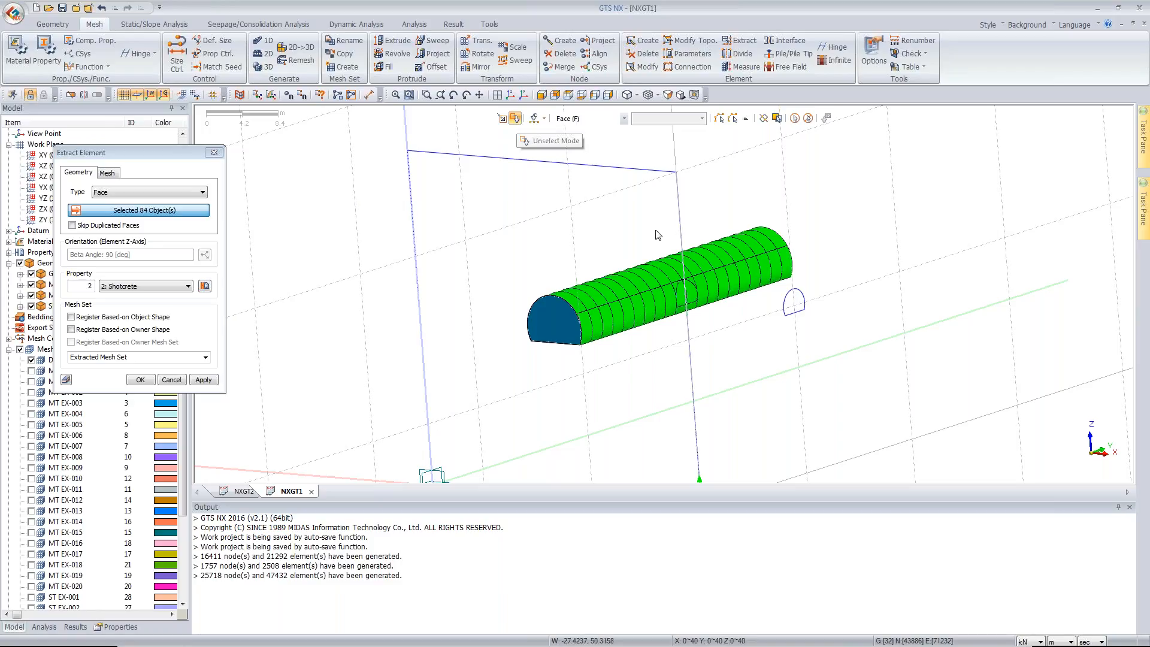
click(517, 120)
click(687, 294)
middle_drag(650, 321, 581, 324)
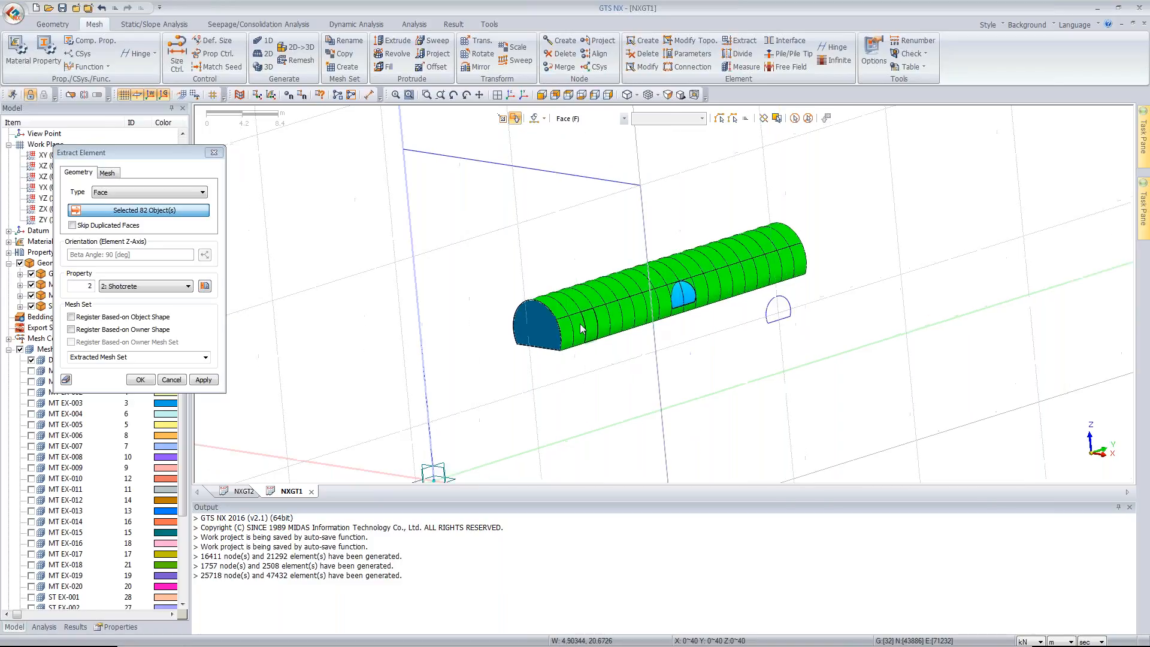
scroll(695, 304, up, 2)
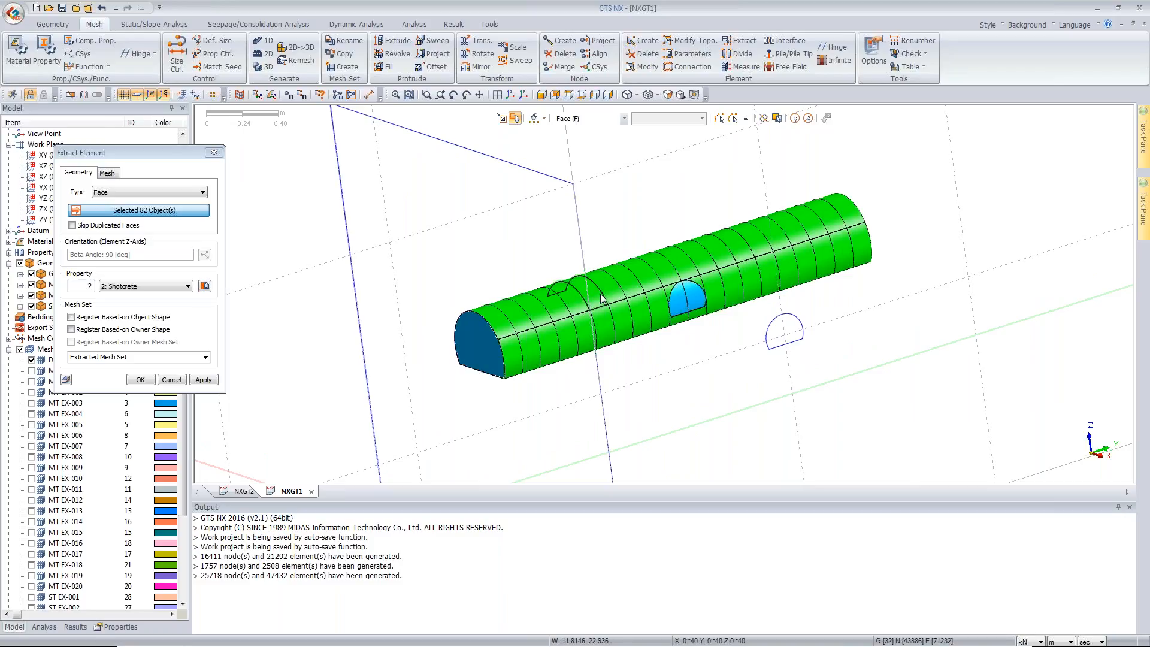
Step: Extract the selected main tunnel faces with property 2: Shotcrete, registered based on owner shape, as mesh set Shotcrete MT
click(82, 334)
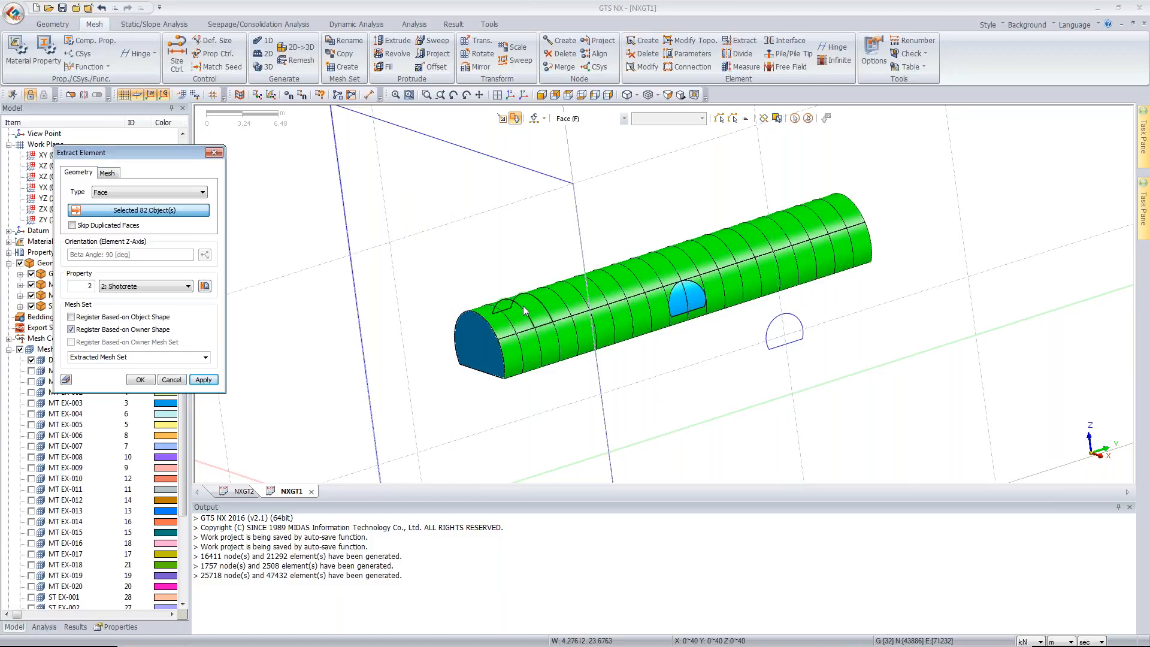
click(137, 358)
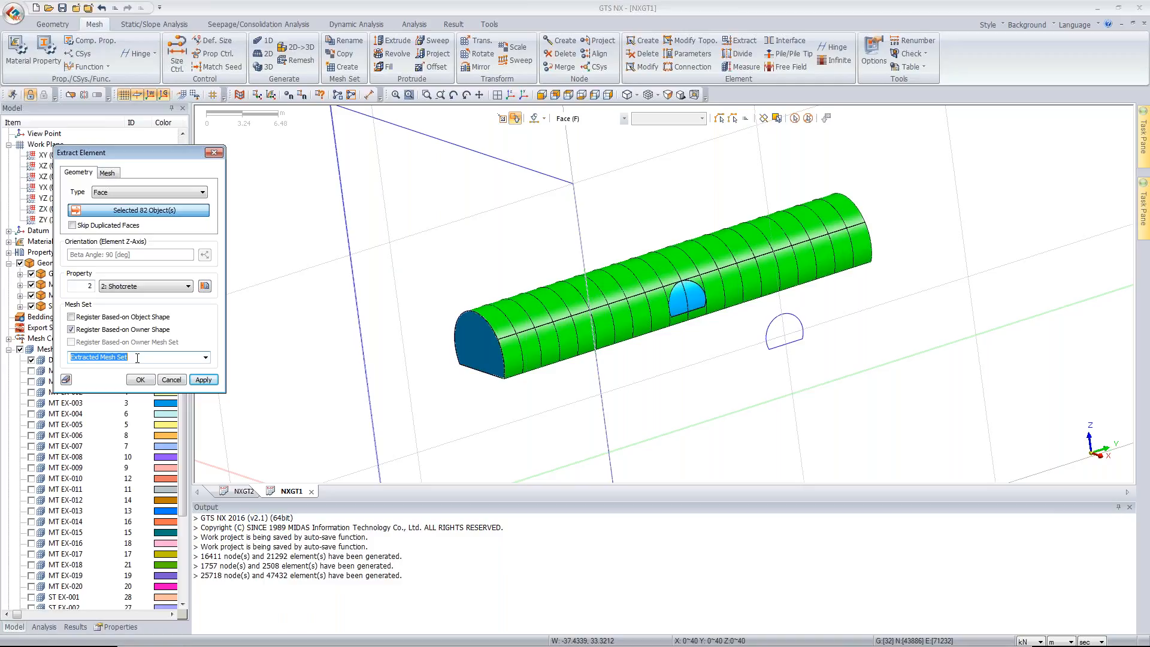
text(Shotcrete MT)
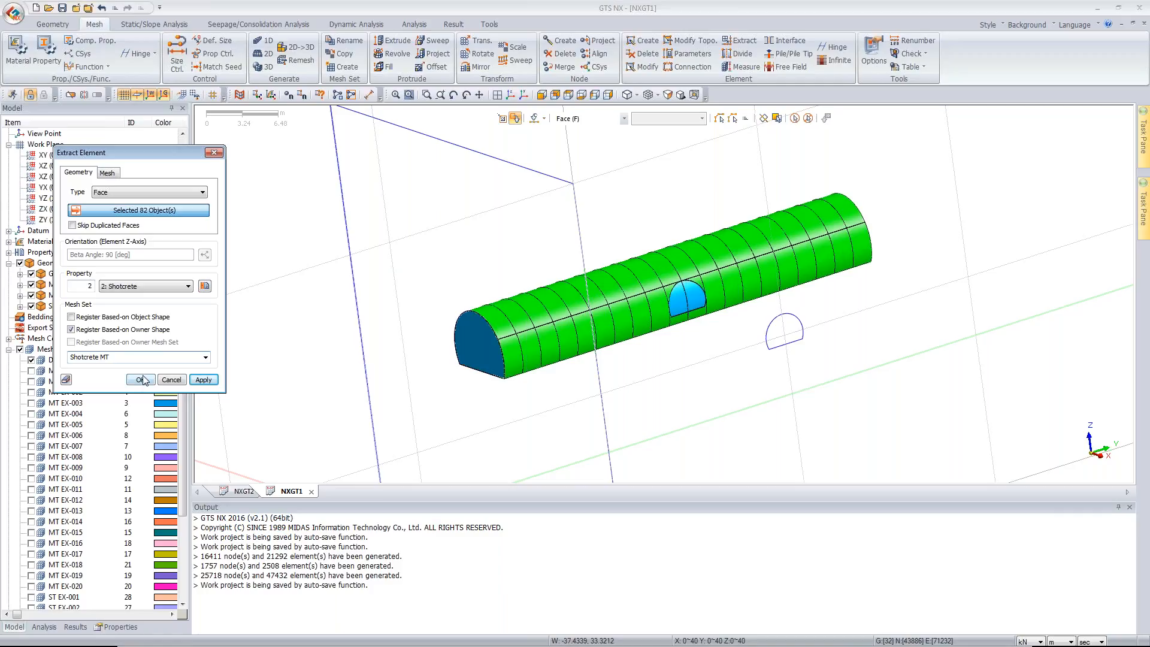
click(142, 380)
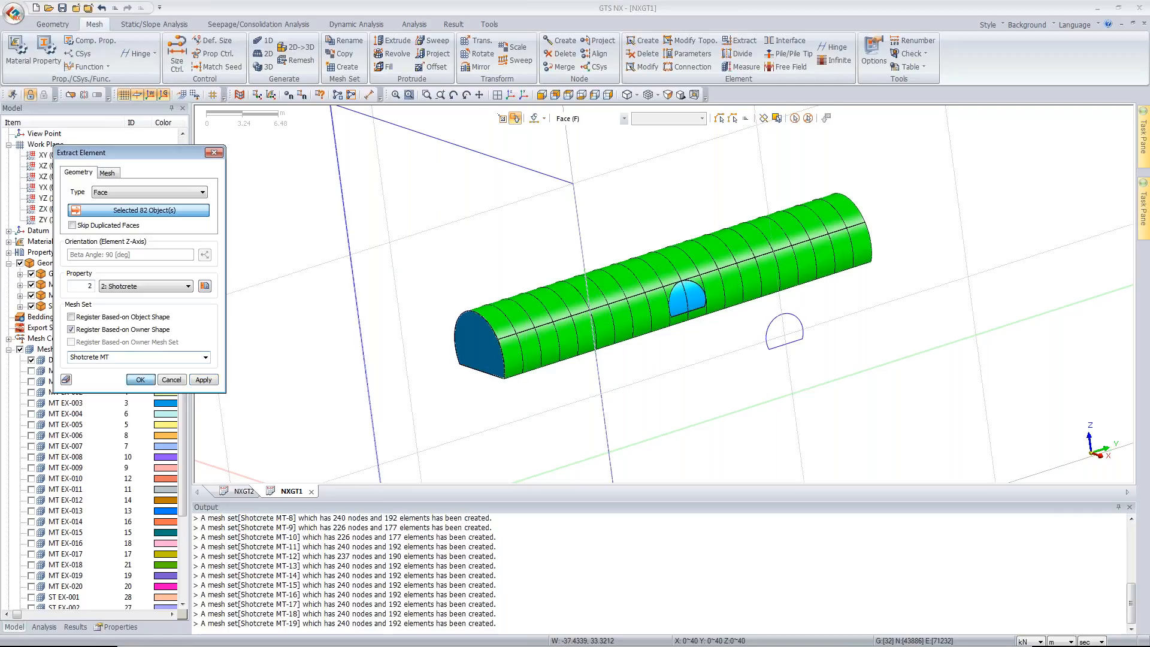
Step: Hide the Main Tunnel geometry and the Shotcrete MT to Shotcrete MT-19 mesh sets
click(31, 296)
middle_drag(326, 290, 629, 311)
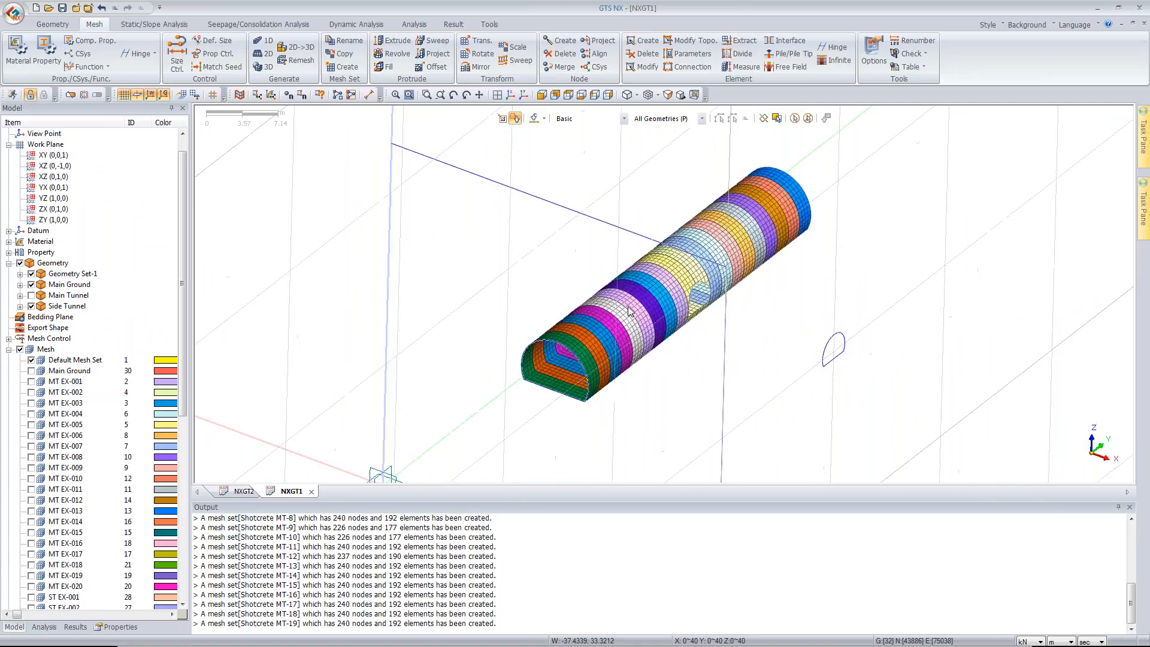
drag(183, 350, 203, 491)
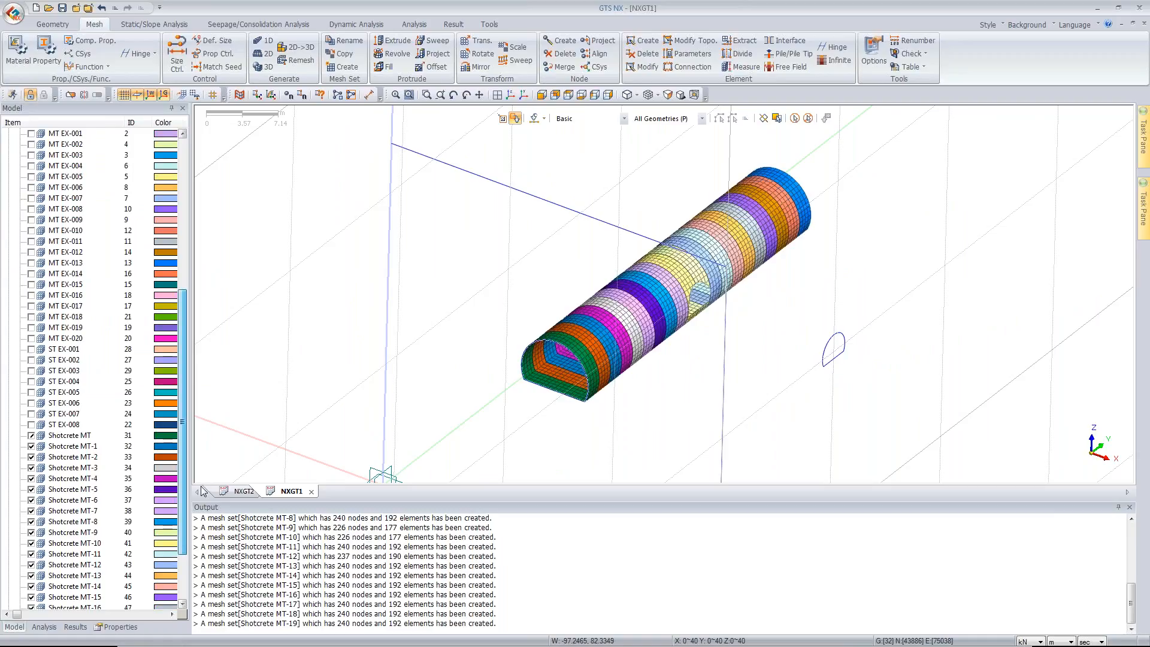
click(70, 435)
scroll(100, 567, down, 3)
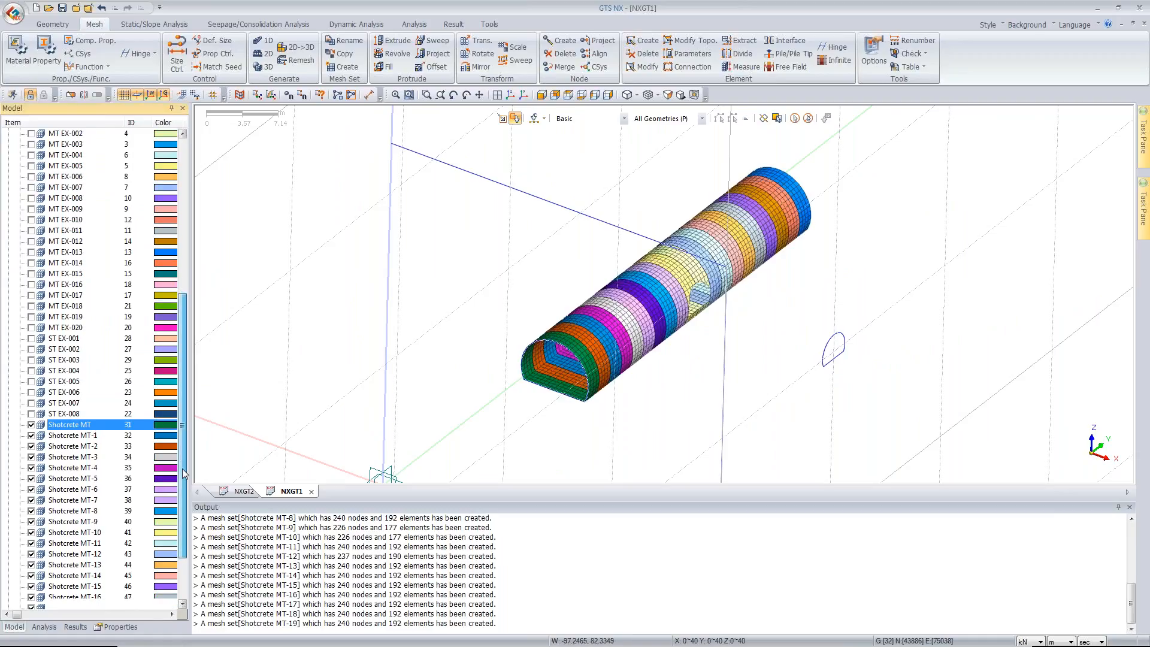
shift+click(98, 564)
click(31, 565)
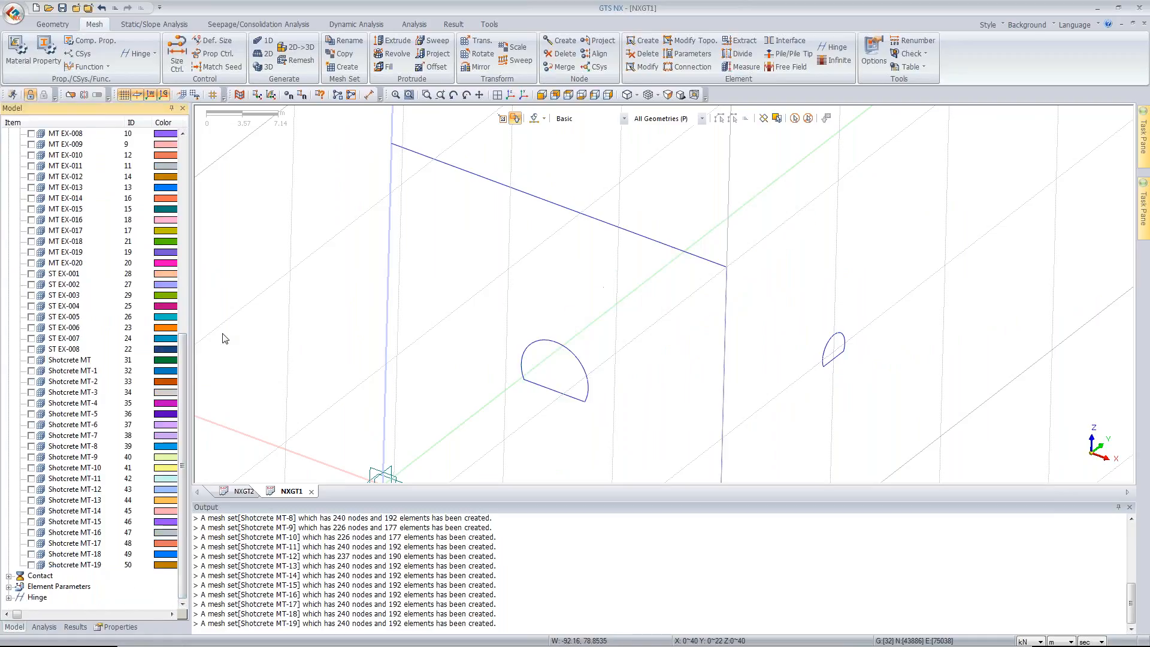
Step: Display the Side Tunnel geometry and select all its faces for element extraction from geometry with type Face
drag(183, 372, 182, 192)
click(33, 295)
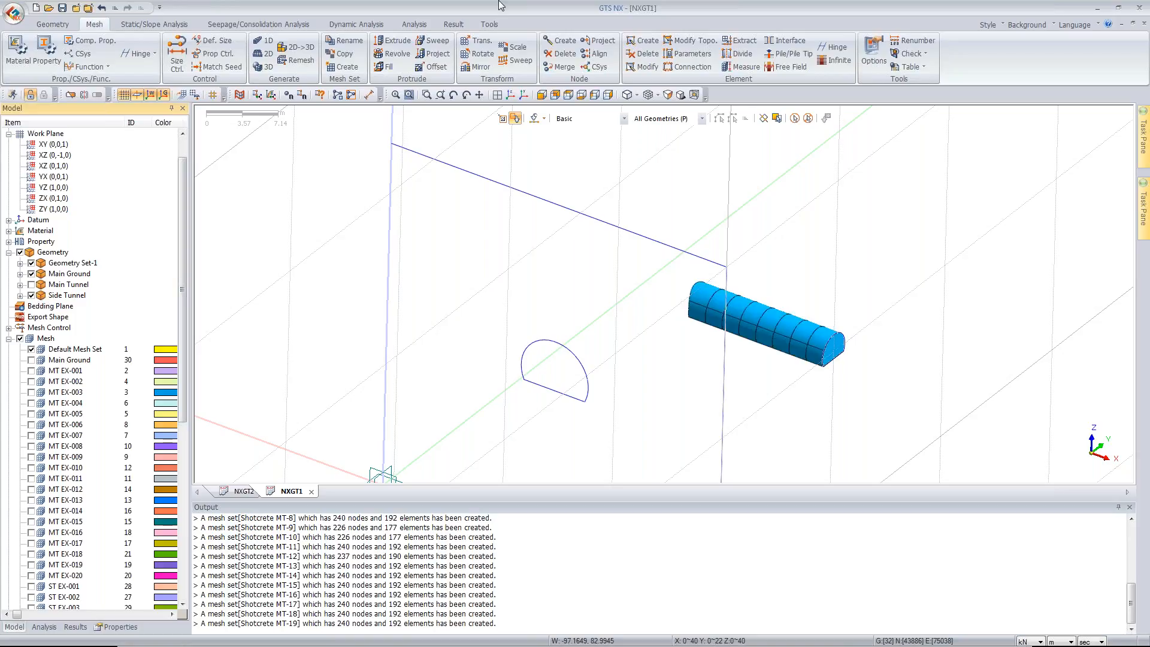
click(746, 42)
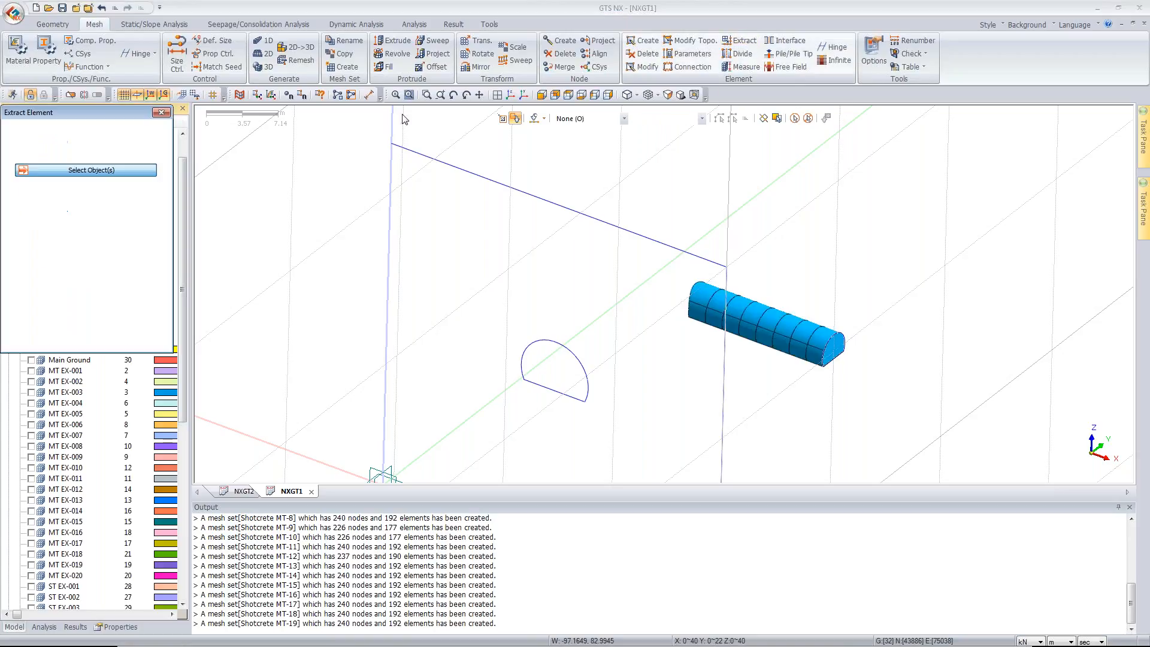
drag(113, 129, 166, 149)
click(198, 174)
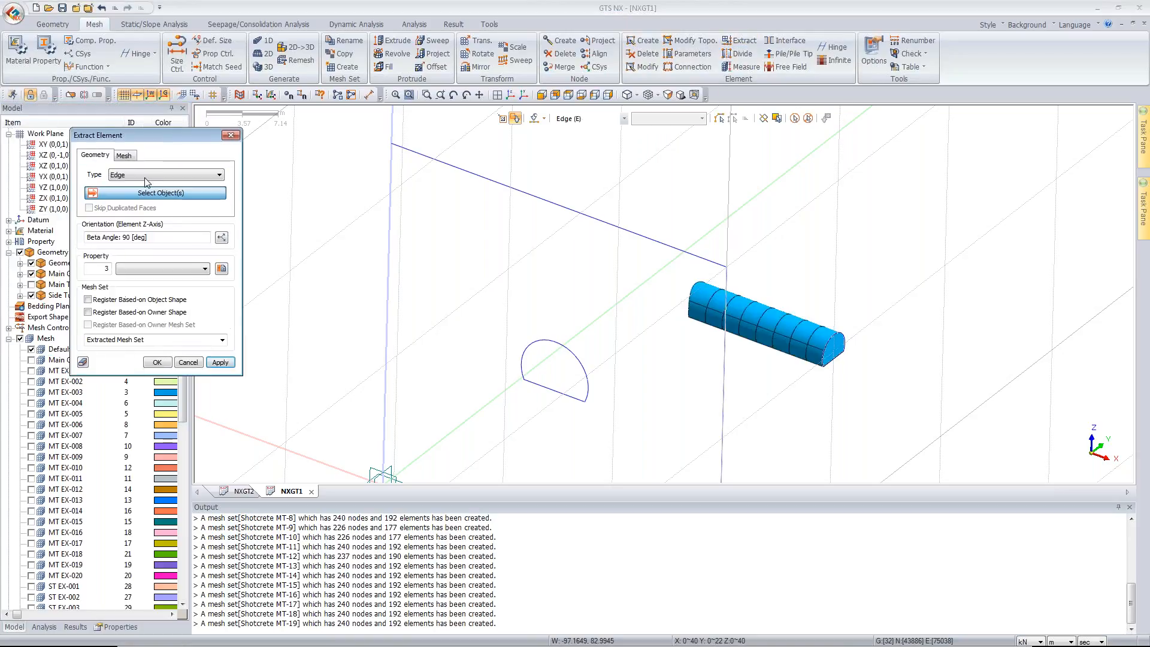
click(140, 195)
click(123, 155)
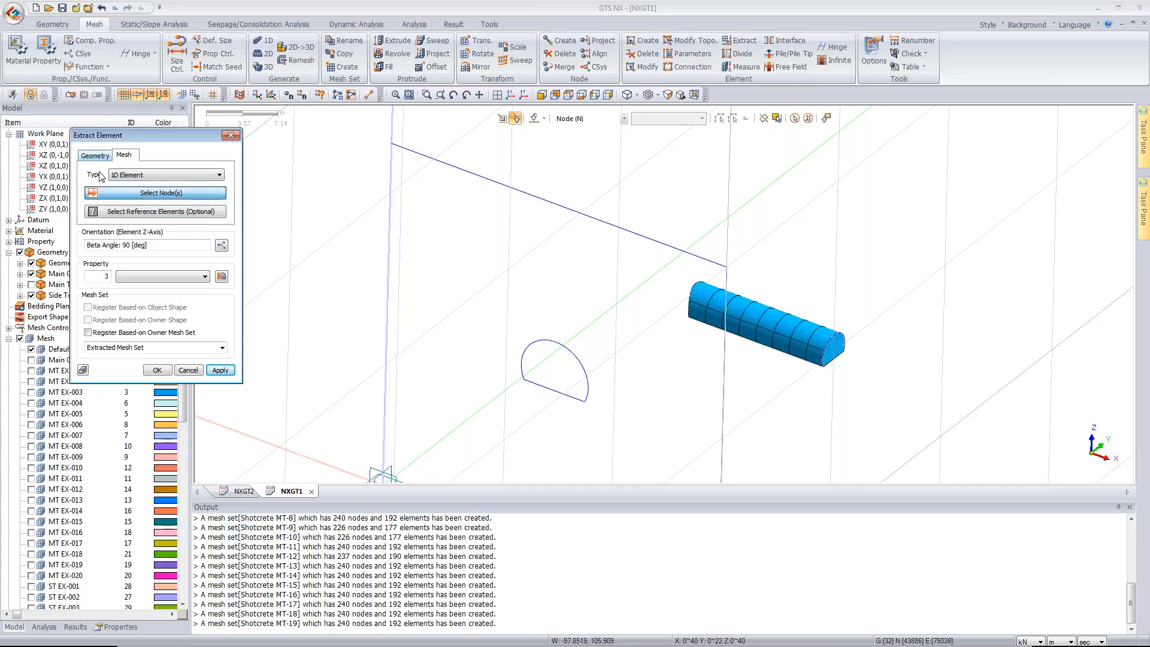
click(95, 155)
click(164, 175)
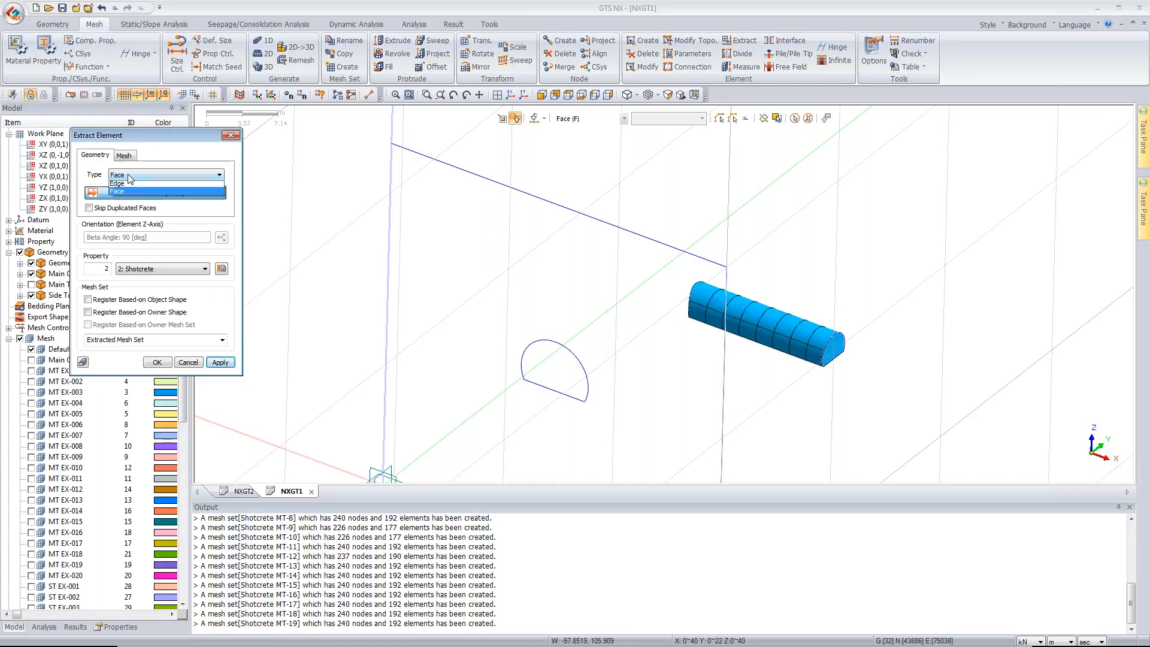
click(133, 193)
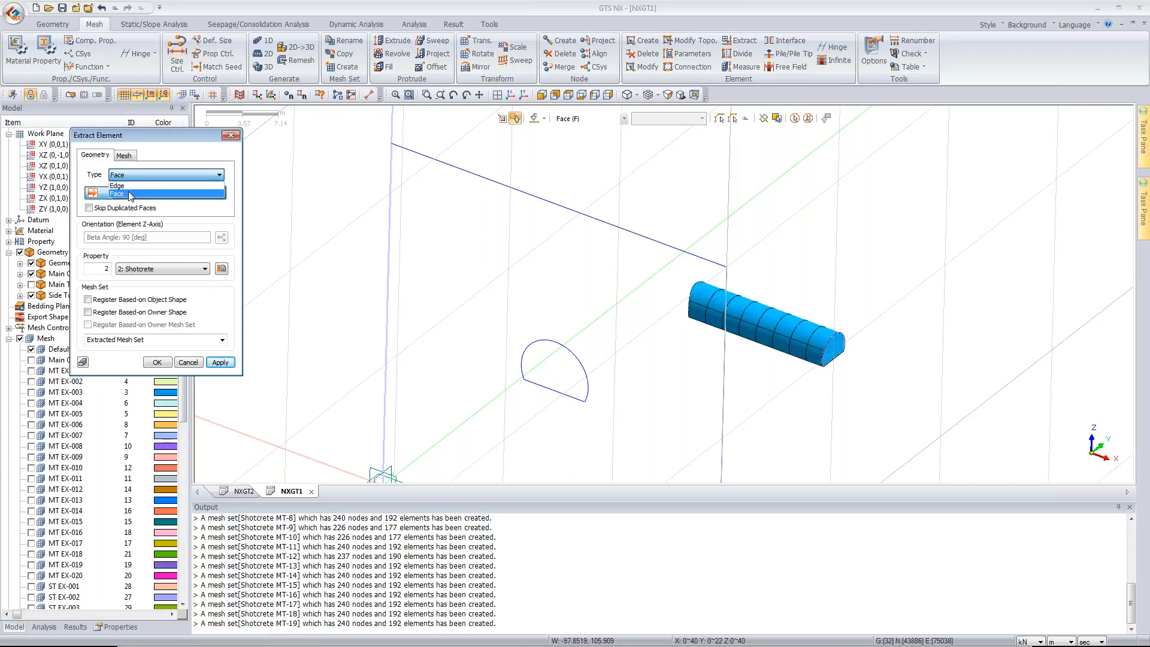
click(794, 118)
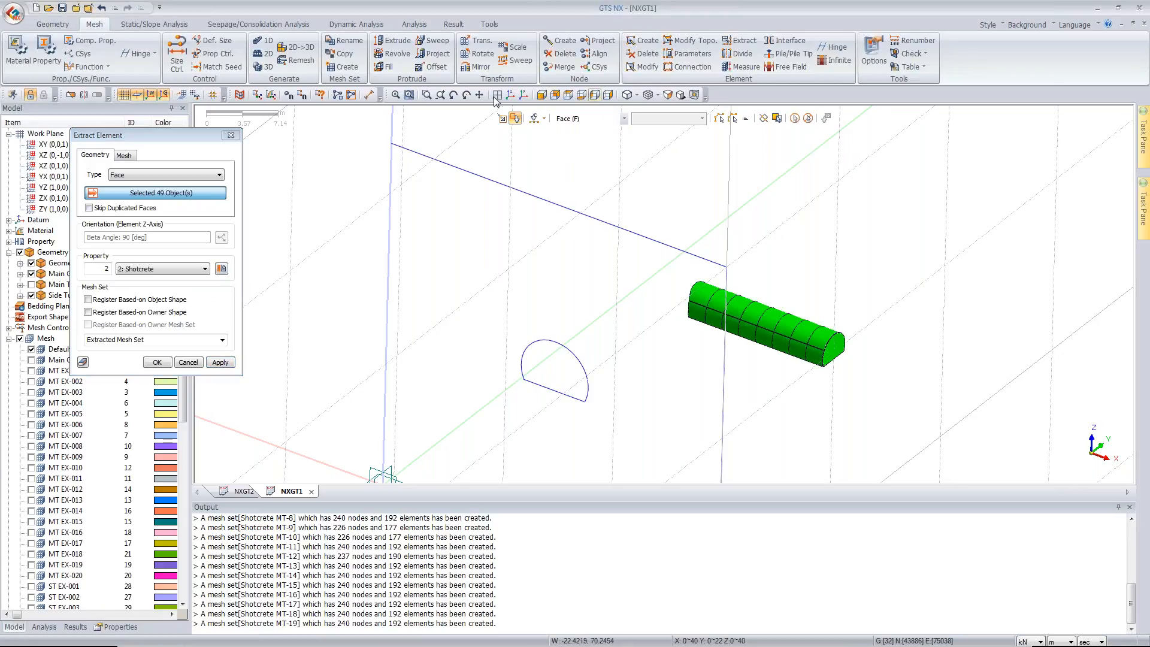
Step: Deselect the internal cross-section faces between the side tunnel's excavation segments, working within the tunnel profile in side view
click(608, 96)
click(608, 96)
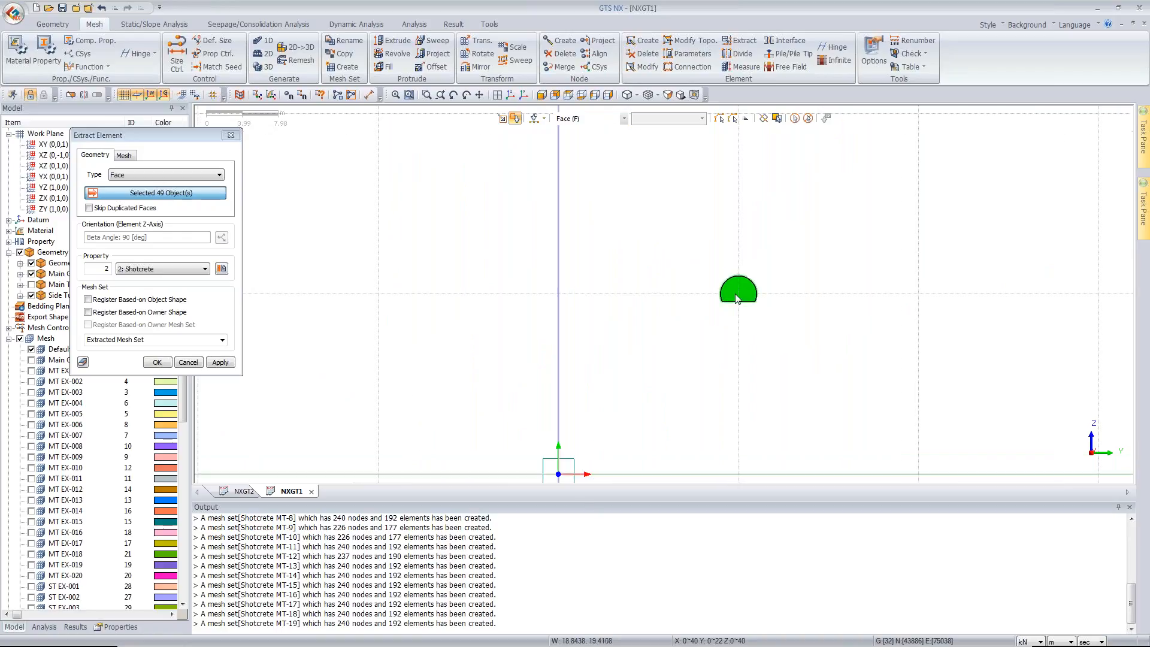
scroll(748, 282, up, 8)
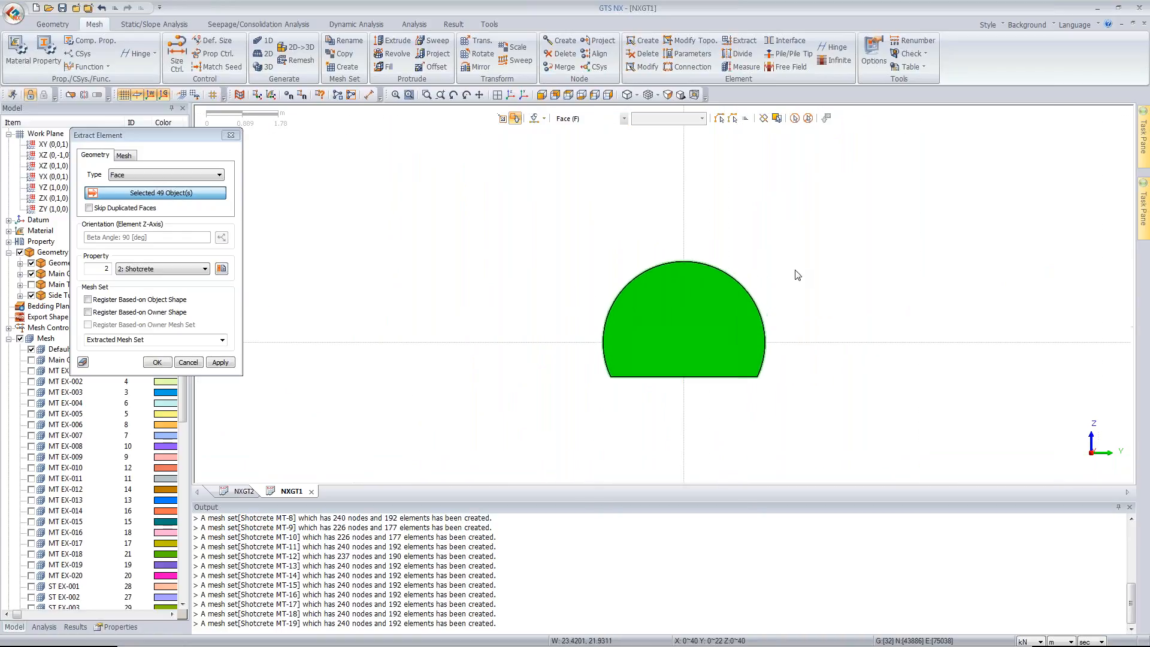
scroll(798, 275, up, 1)
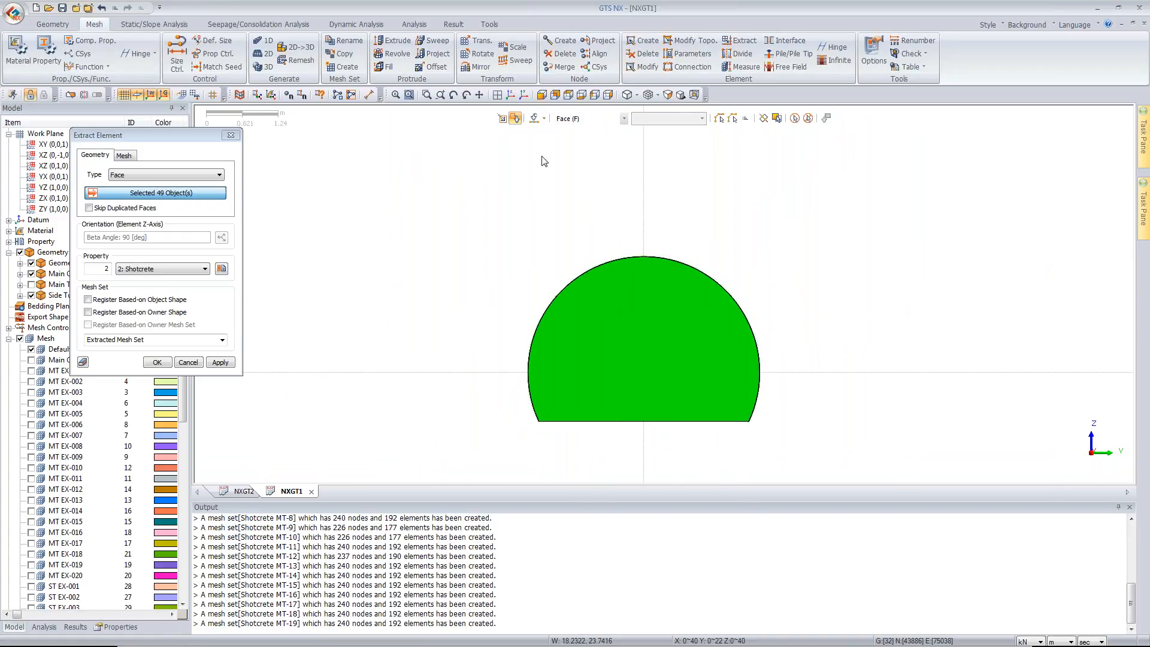
click(545, 119)
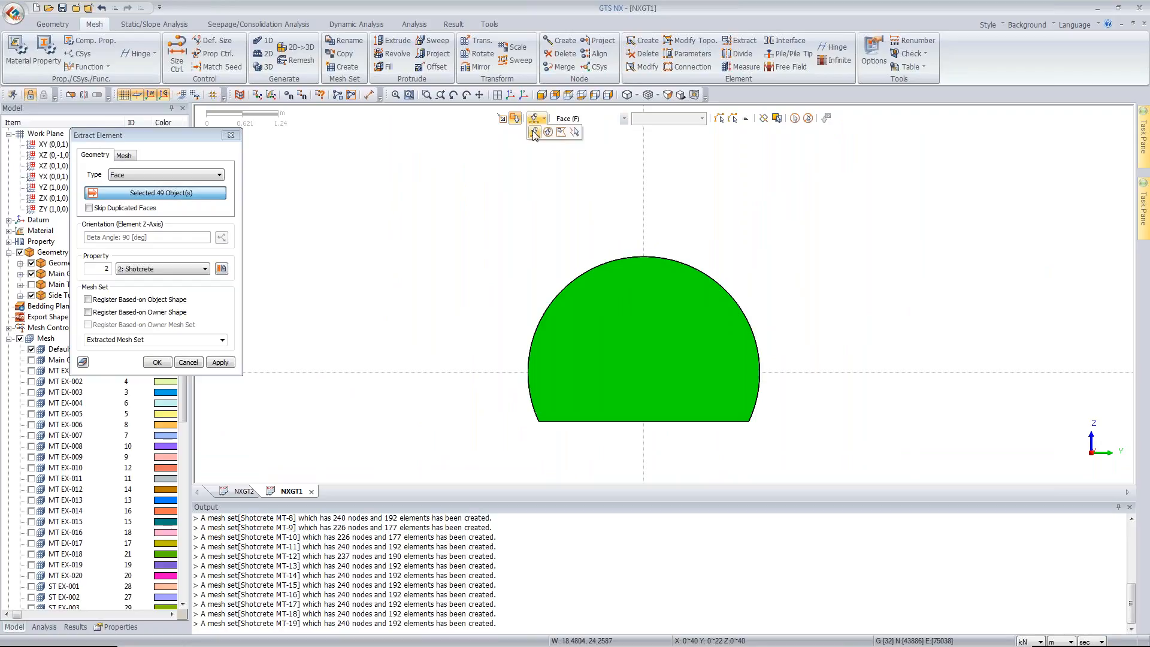
click(580, 134)
click(552, 376)
click(709, 294)
click(569, 290)
click(472, 280)
click(608, 323)
mouse_move(519, 305)
middle_down()
mouse_move(695, 279)
mouse_move(811, 289)
middle_up()
click(510, 95)
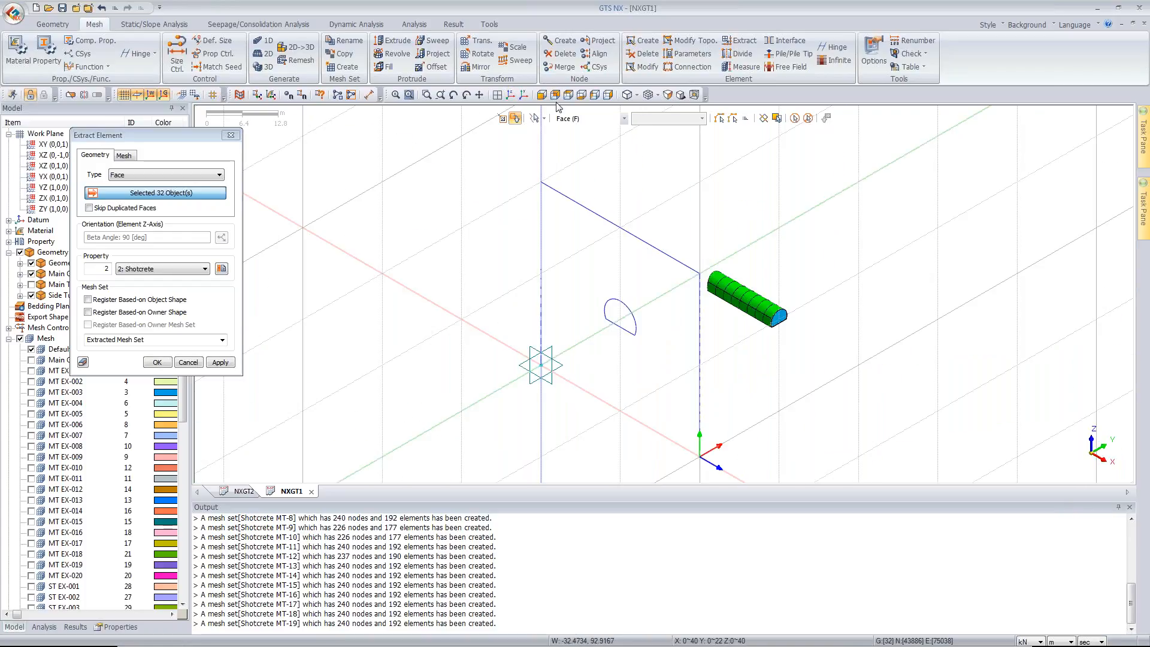
Step: Examine the remaining face selection around the side tunnel, including its end faces, from the opposite side and at an angle
click(594, 94)
click(594, 96)
scroll(602, 288, up, 3)
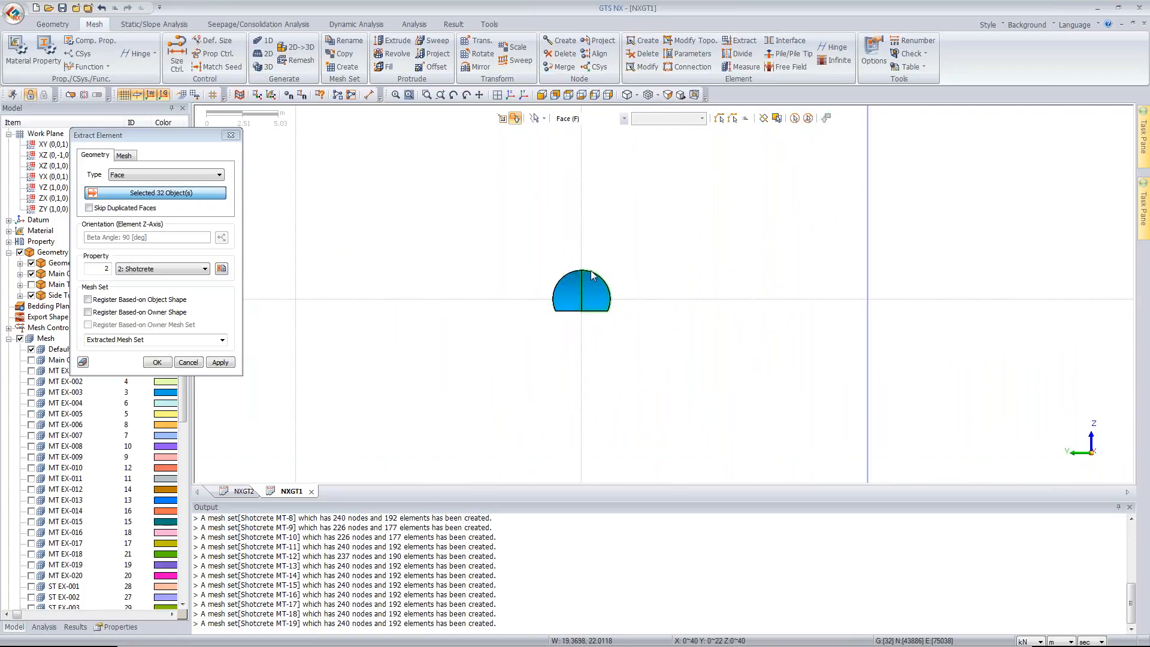
middle_drag(713, 358, 521, 311)
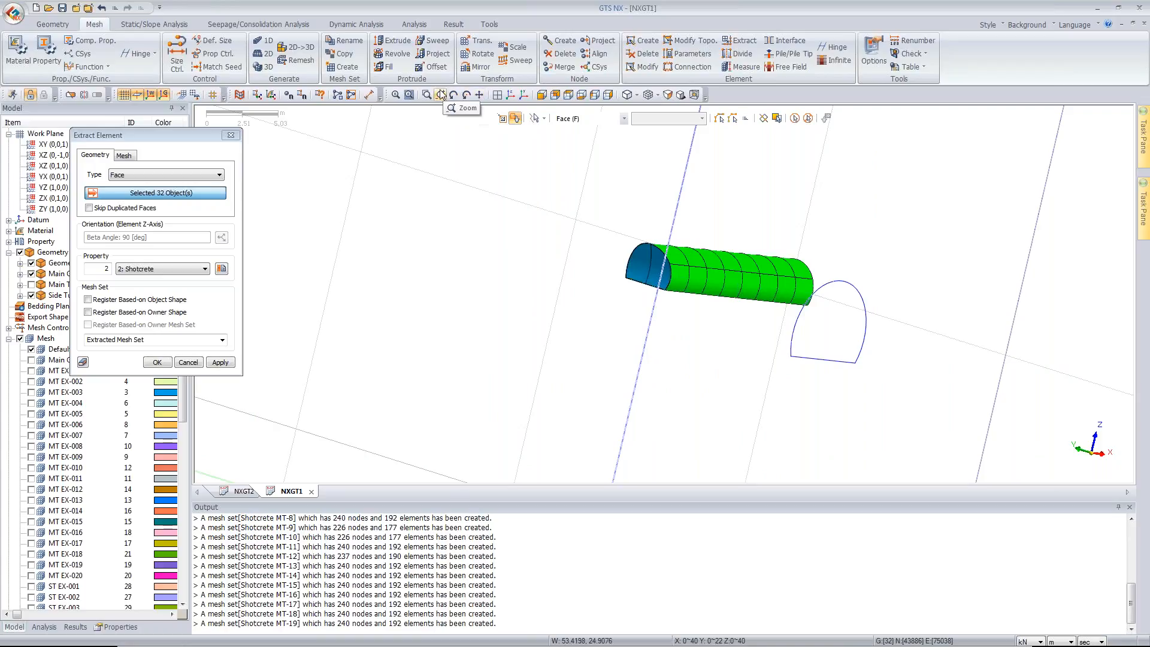
scroll(643, 314, up, 2)
scroll(665, 252, up, 3)
scroll(668, 248, down, 4)
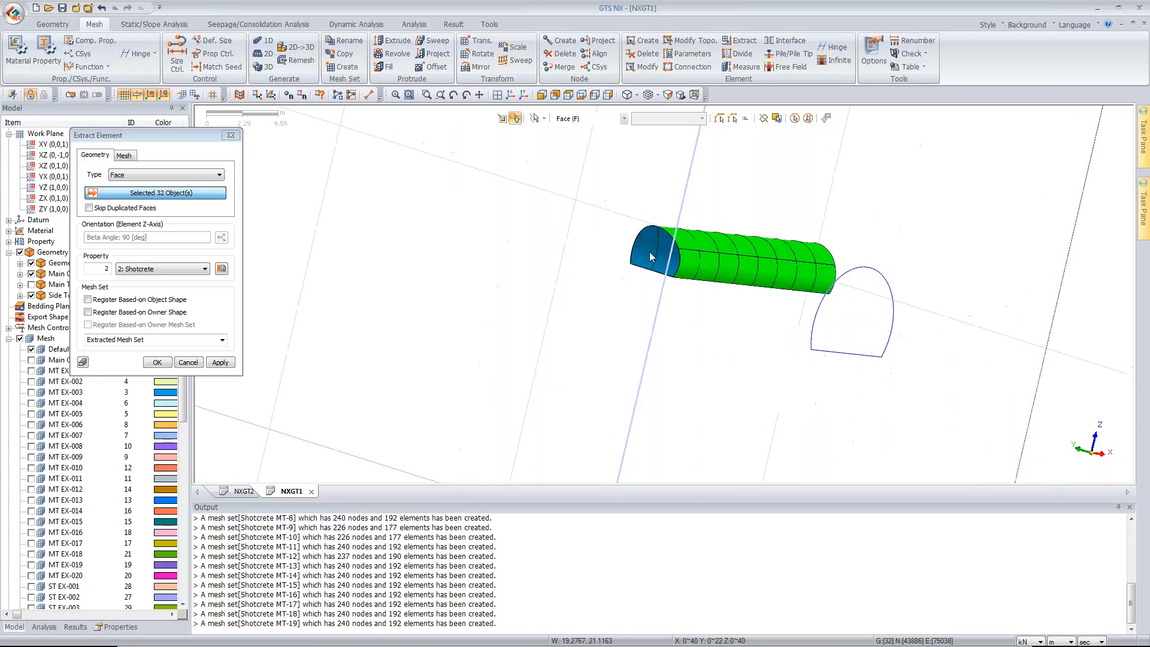
middle_drag(566, 282, 577, 283)
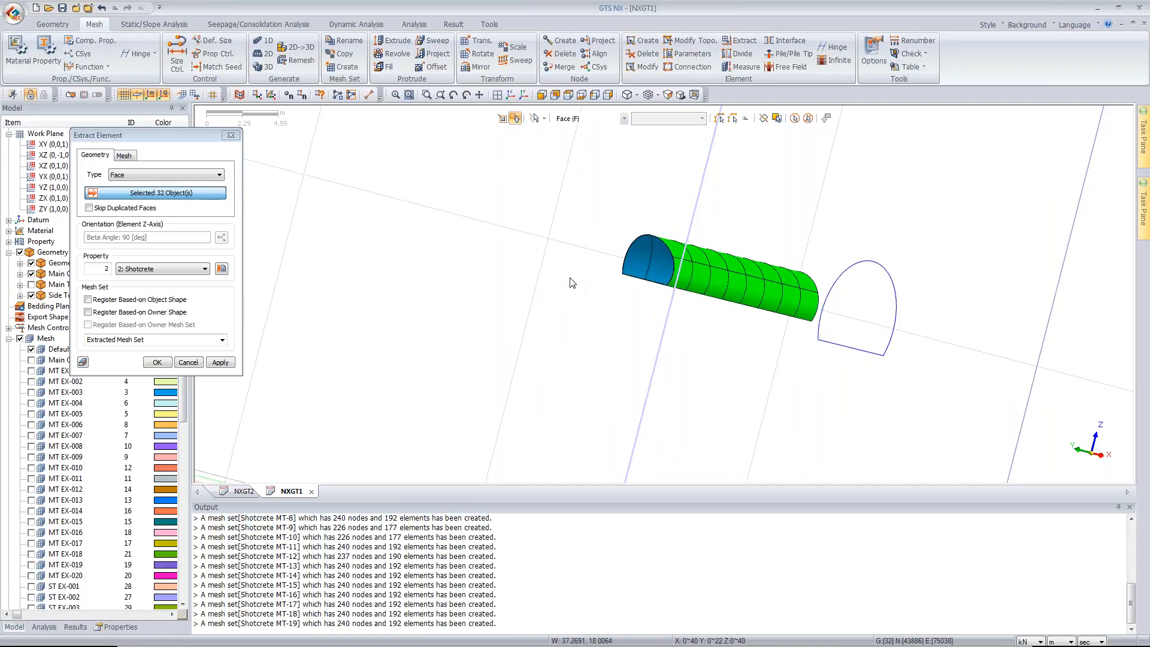
middle_drag(573, 283, 521, 292)
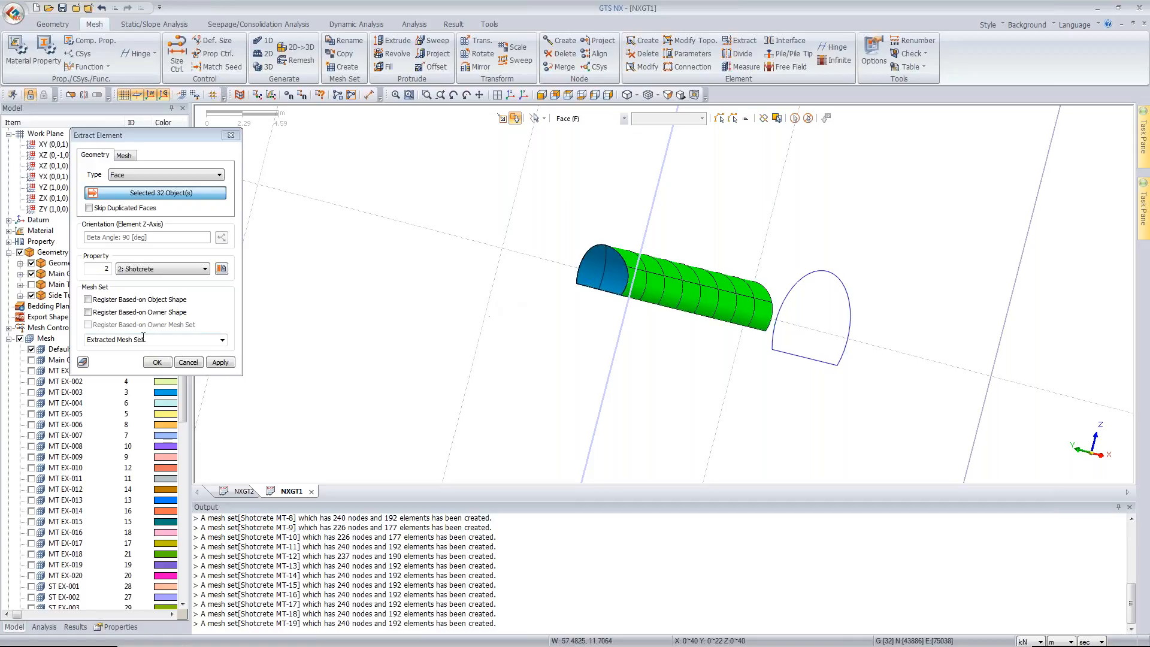
Step: Extract the selected side tunnel faces with property 2: Shotcrete, registered based on owner shape, as Shotcrete ST, and hide the Side Tunnel geometry
click(107, 313)
click(157, 340)
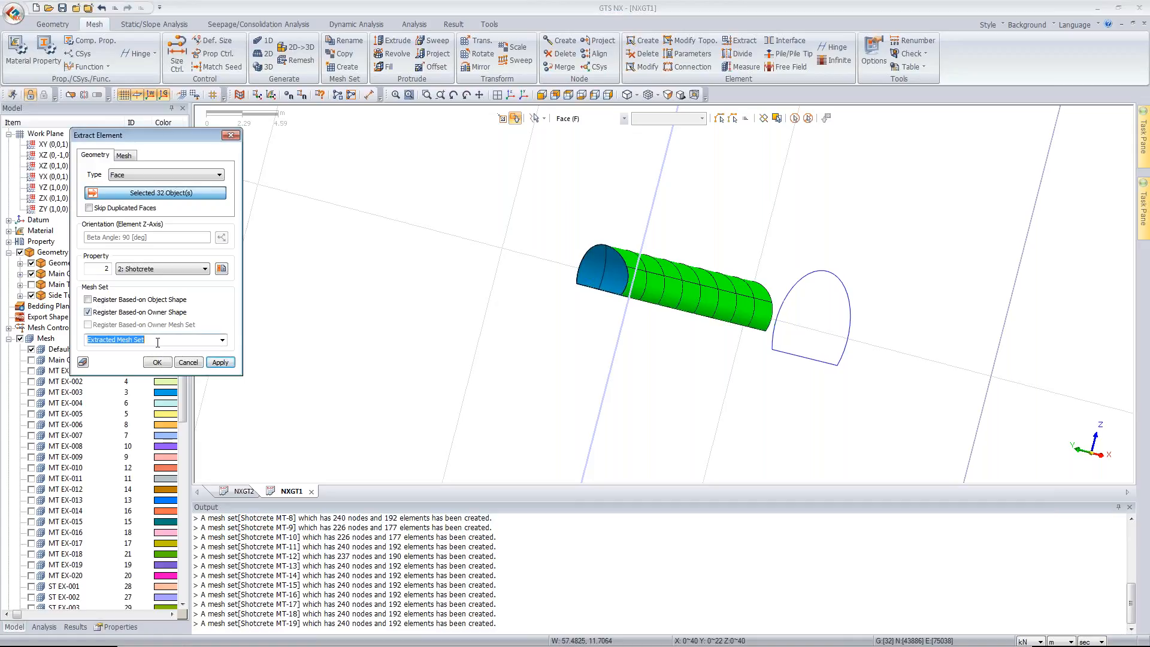
text(Shotcrete St)
click(157, 362)
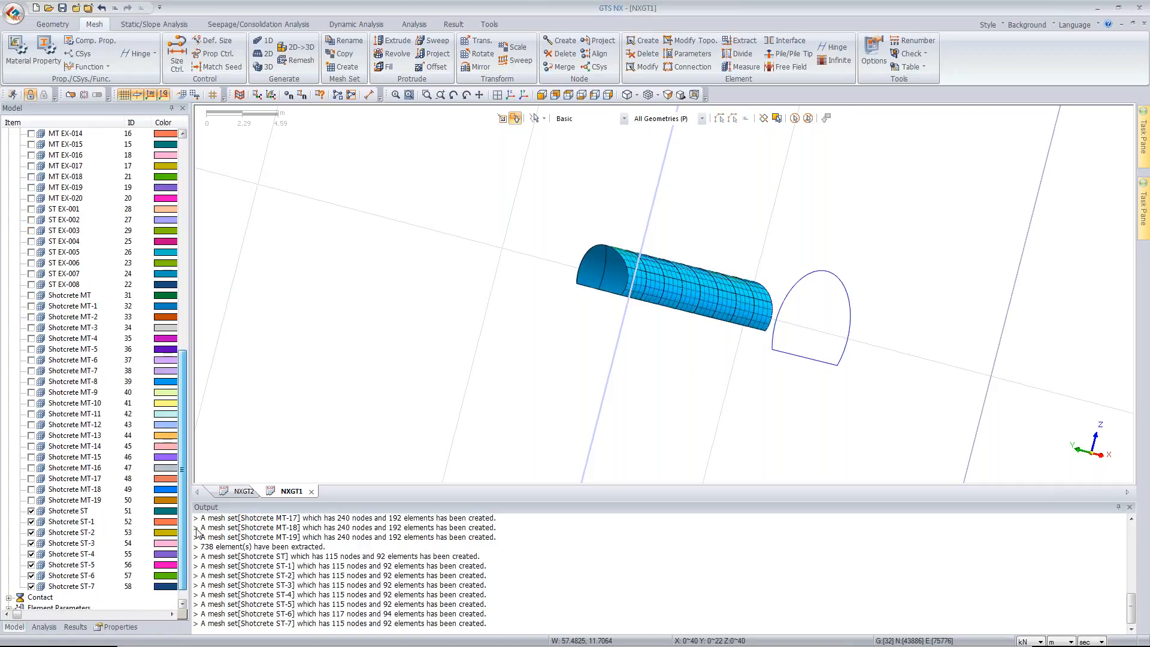
drag(184, 369, 184, 200)
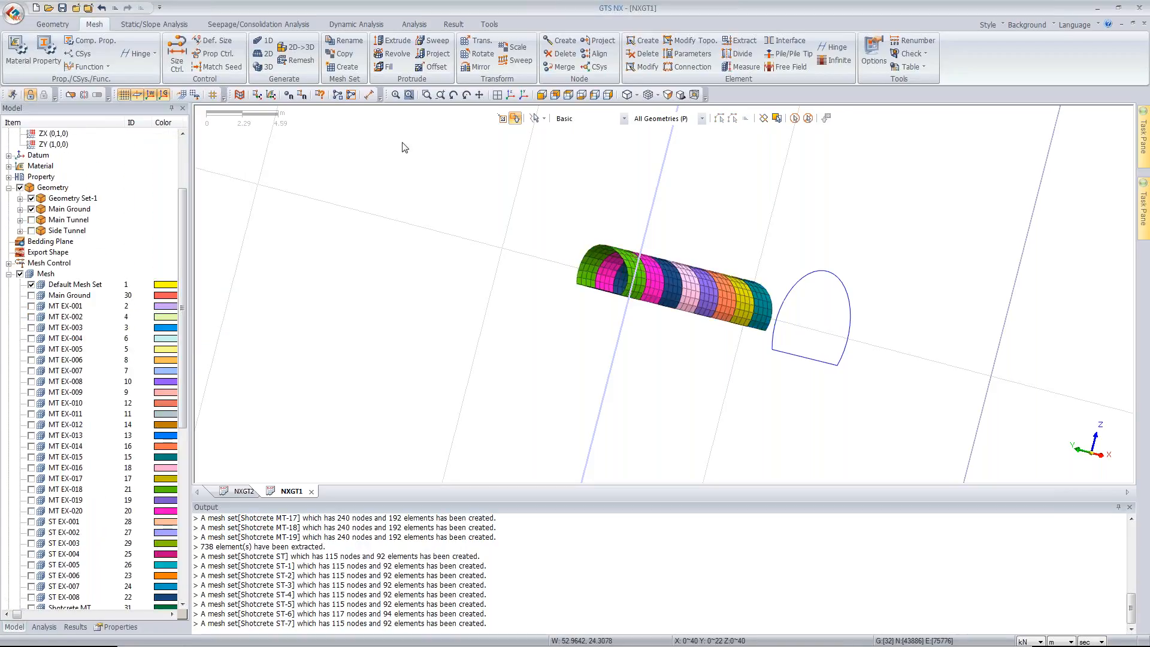
click(512, 96)
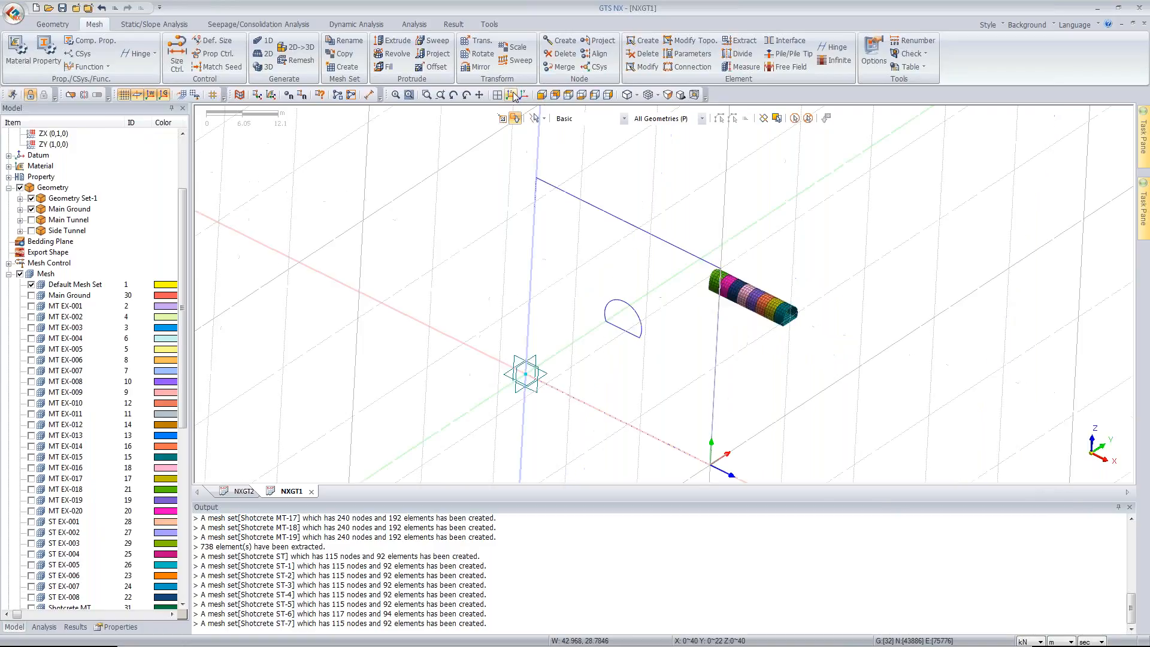
Step: Rename the displayed side tunnel shotcrete mesh sets to ST Shotcrete, sorted X, Y, Z by center in ascending order from suffix 1
drag(184, 242, 182, 420)
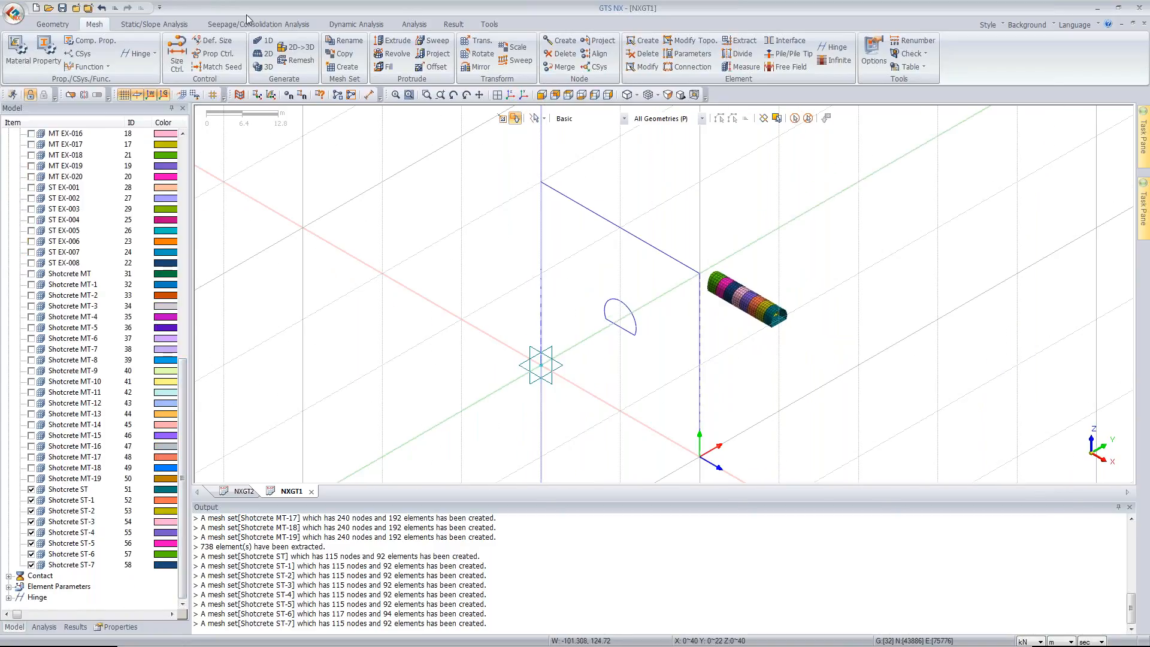
click(340, 41)
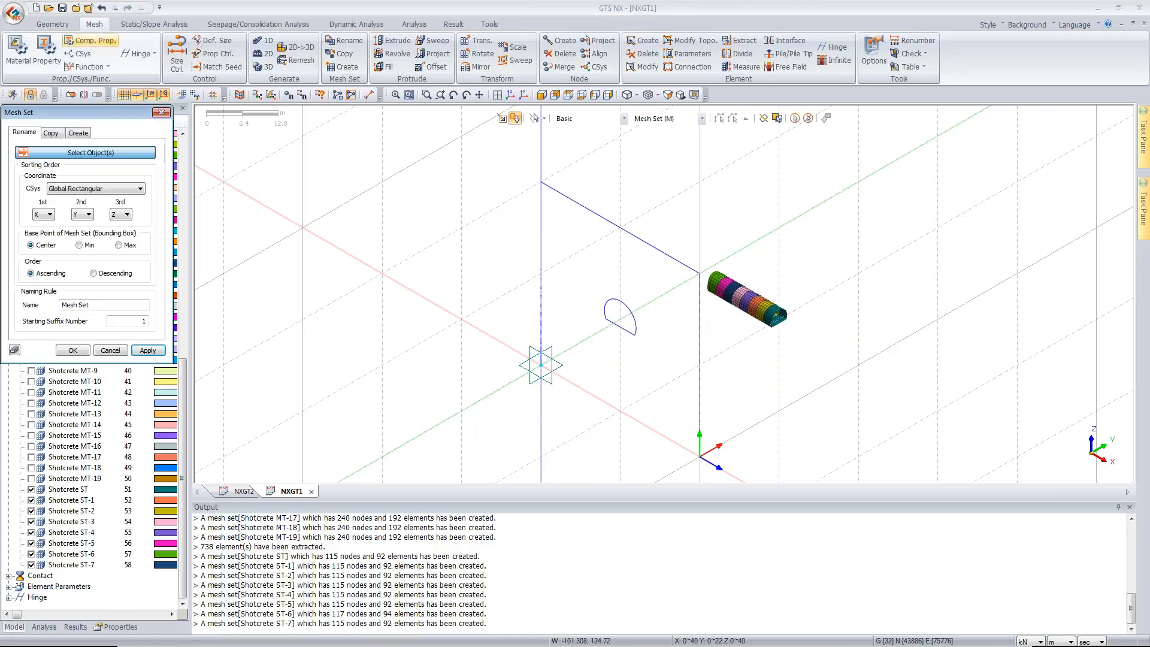
click(796, 118)
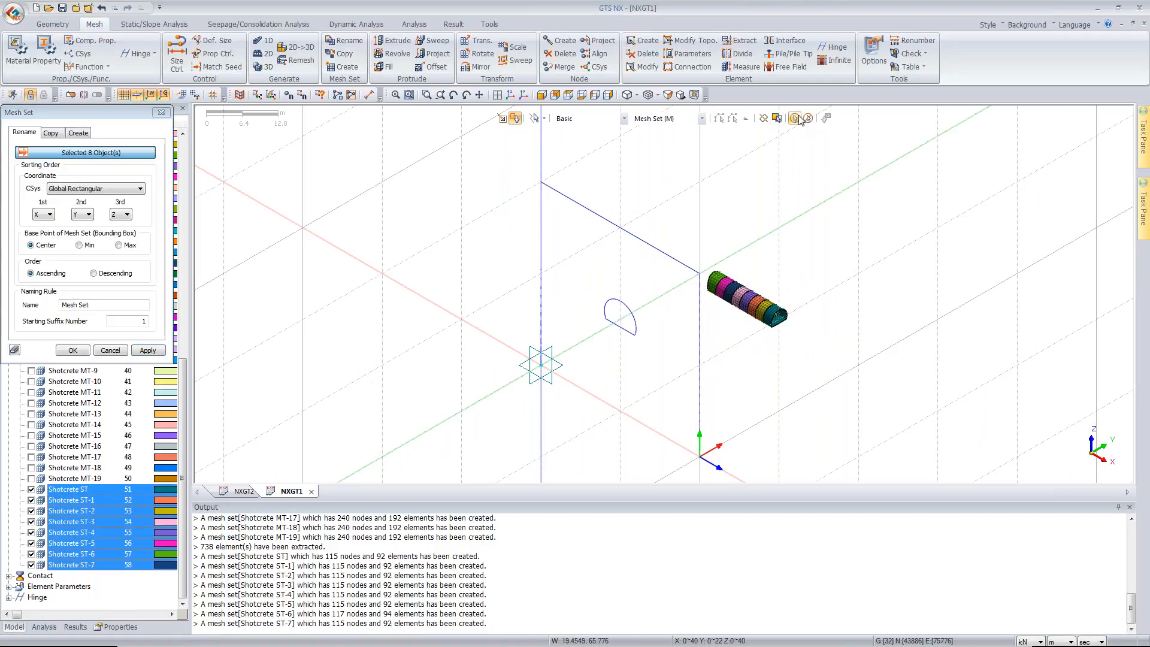
click(52, 305)
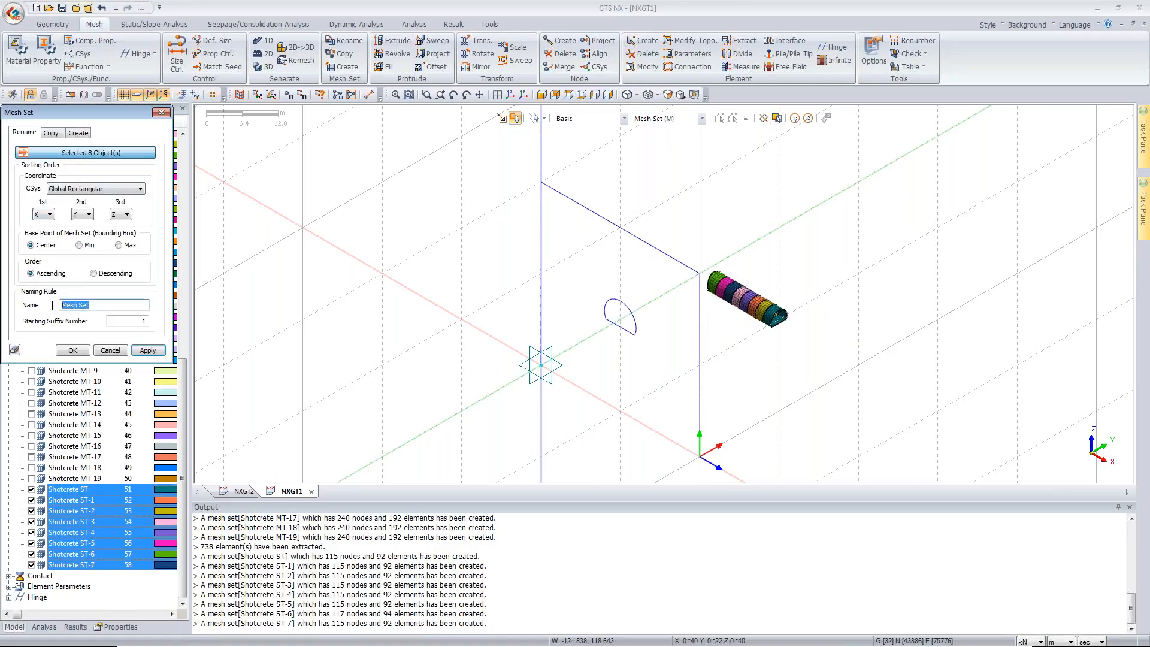
text(ST Shotcrete)
click(71, 352)
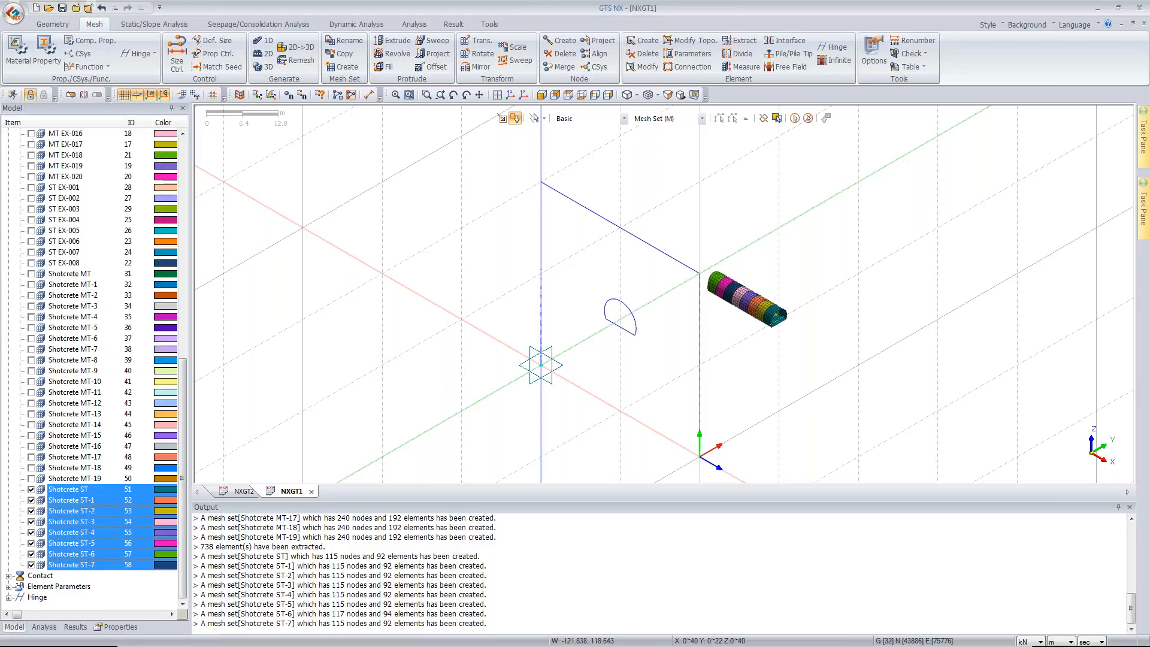
Step: Hide all ST Shotcrete mesh sets and display the Shotcrete MT to Shotcrete MT-19 mesh sets
click(90, 500)
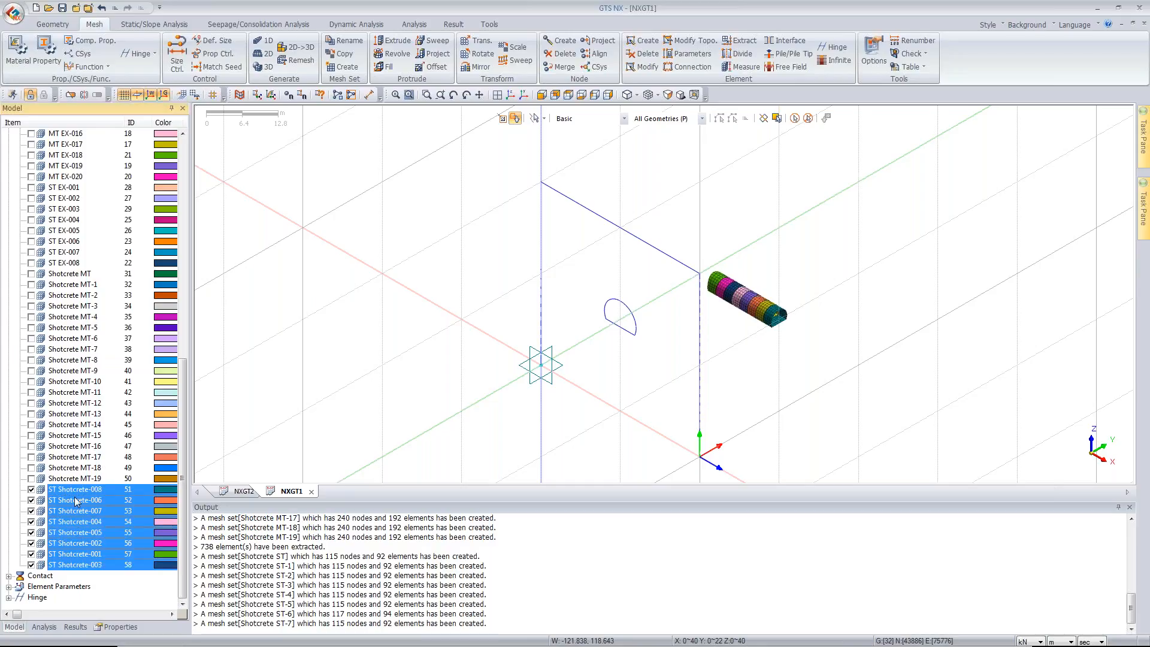
click(31, 489)
click(72, 479)
shift+click(77, 279)
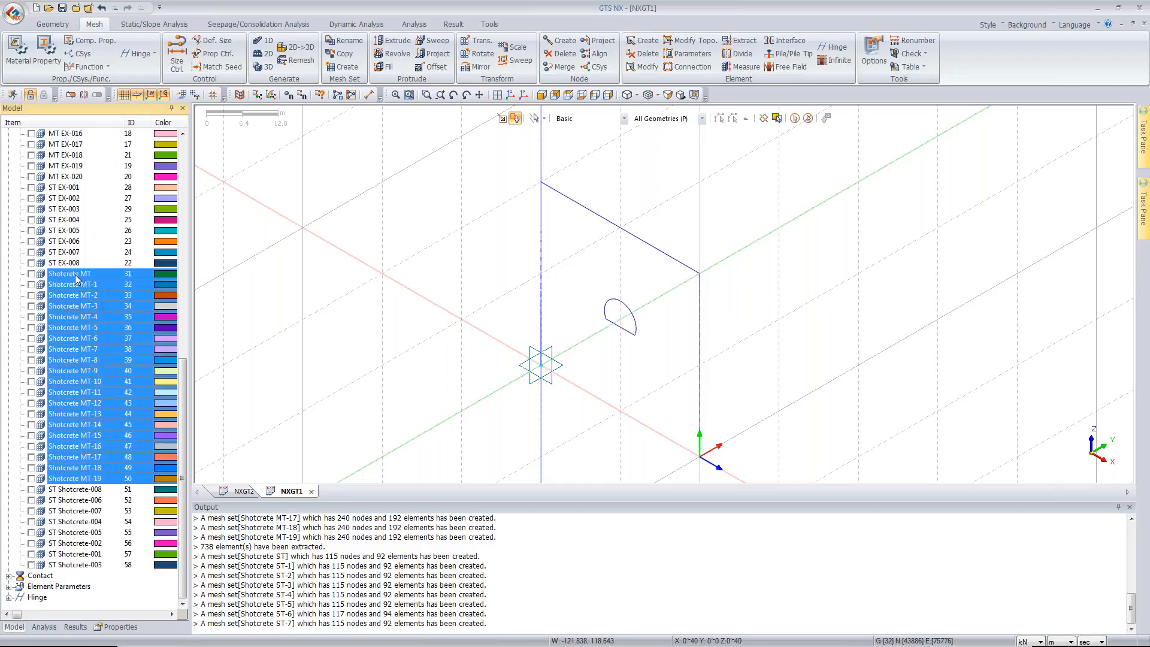
click(32, 479)
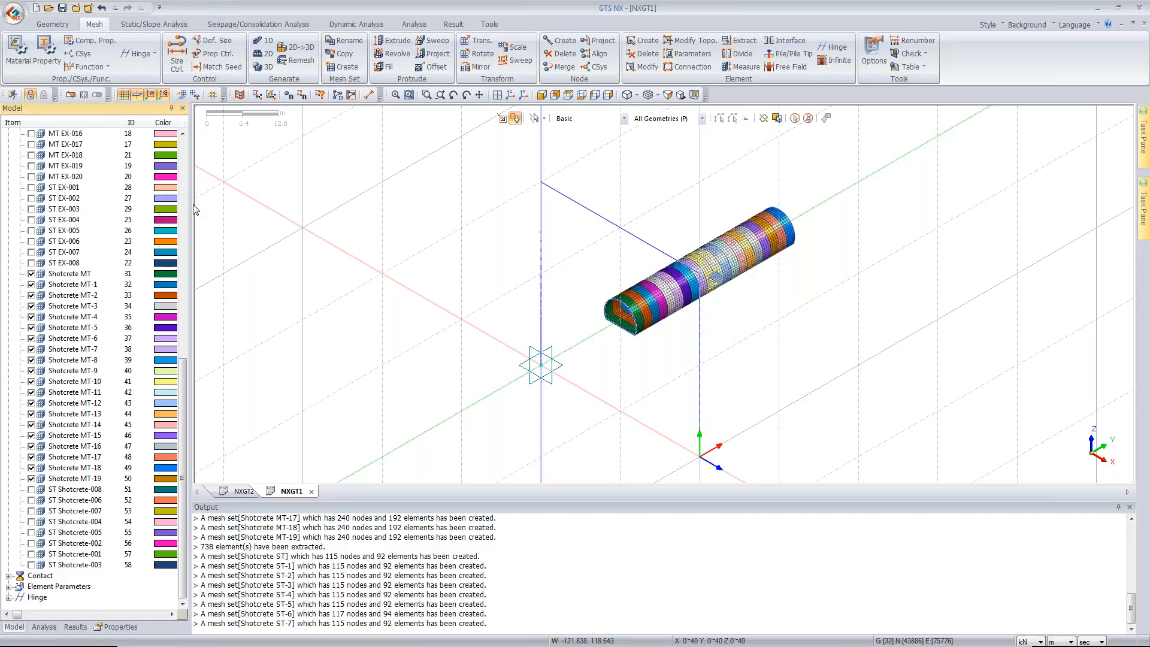
Step: Start renaming the displayed main tunnel shotcrete mesh sets
click(348, 40)
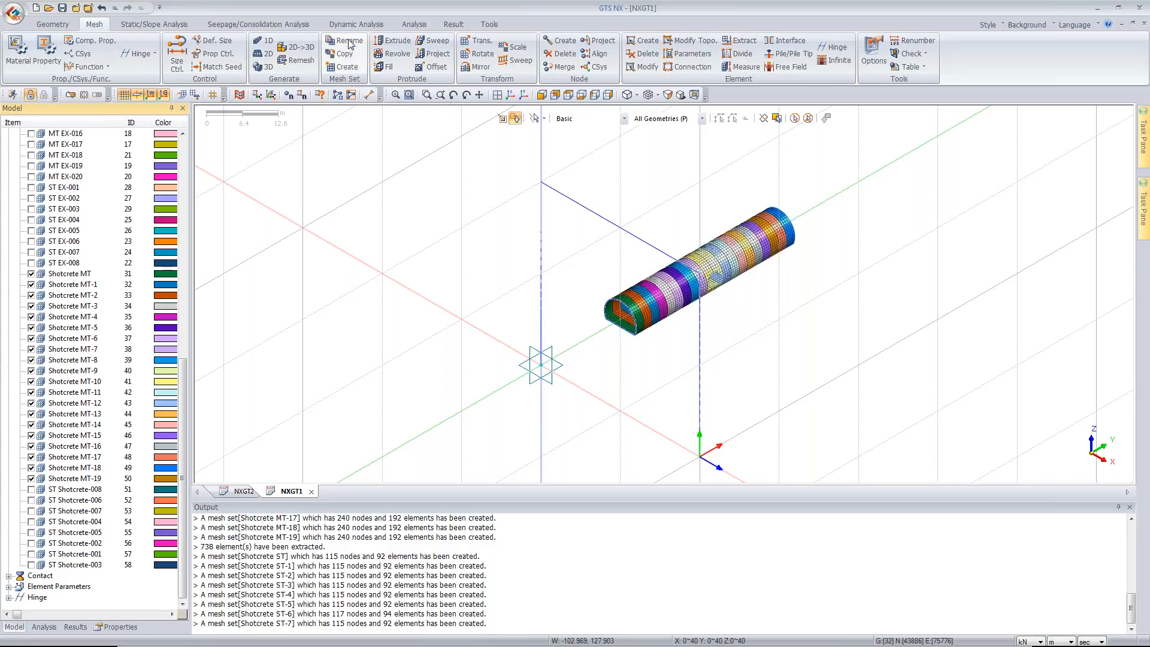
Step: Rename the 20 main tunnel shotcrete mesh sets with the base name MT Shotcrete, sorted by Y, X, then Z
click(794, 118)
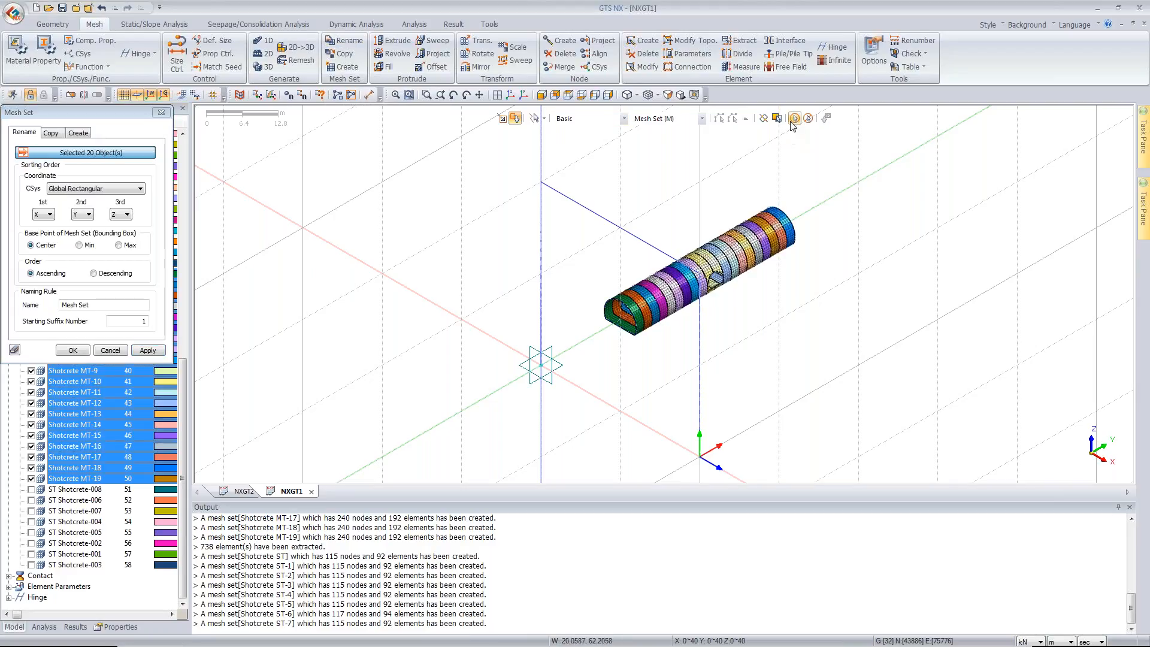
click(44, 214)
click(45, 233)
drag(96, 305, 62, 305)
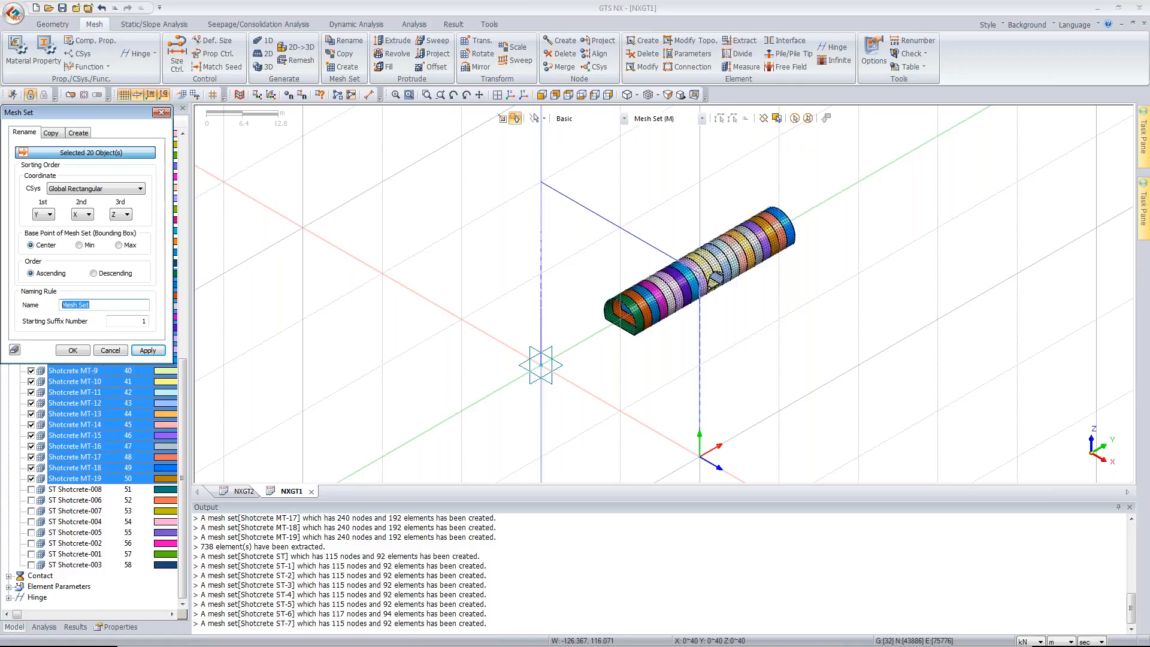
text(MT Shotcrete)
click(66, 348)
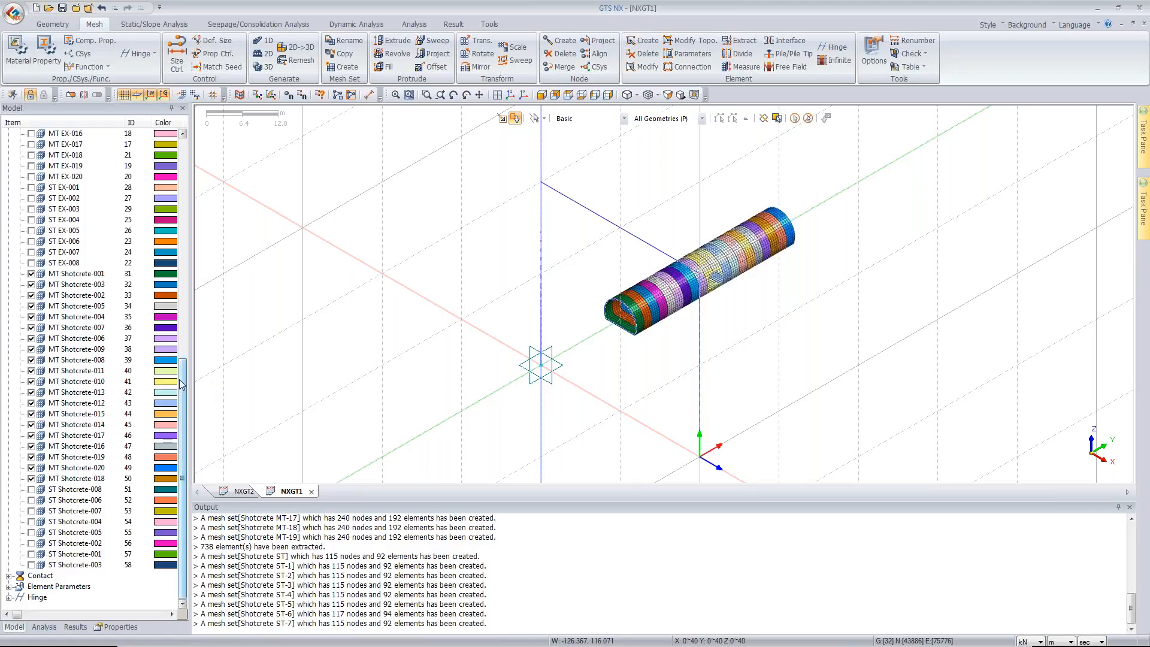
Step: Make all mesh sets in the model visible and show them in an isometric view
drag(181, 381, 194, 226)
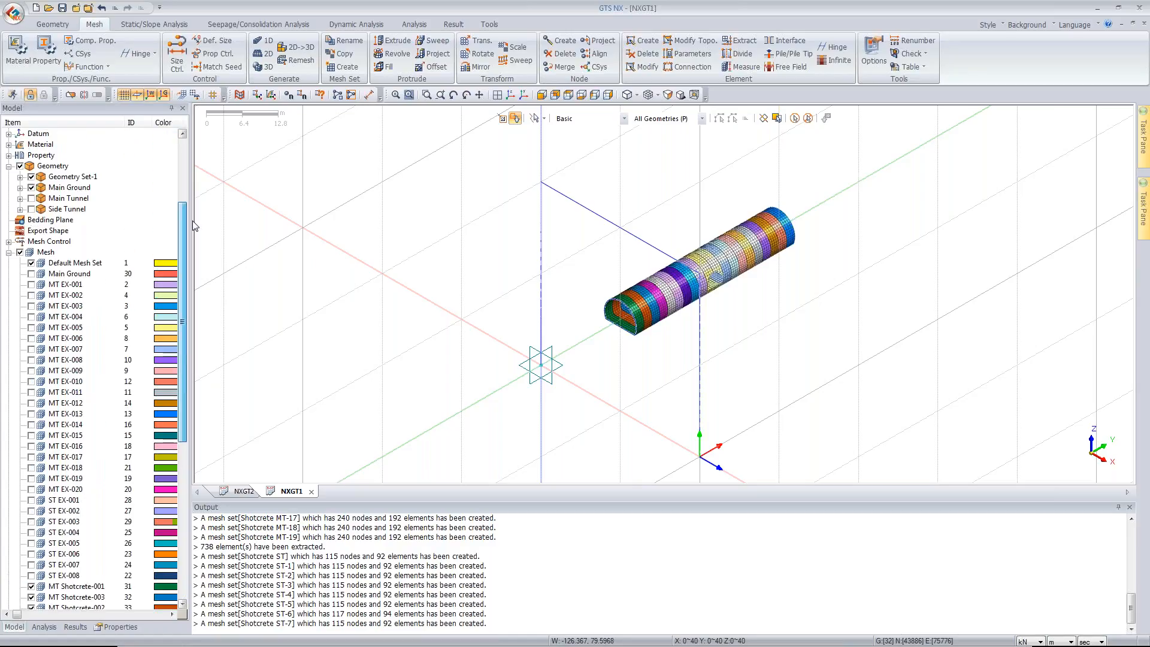
click(20, 252)
click(20, 252)
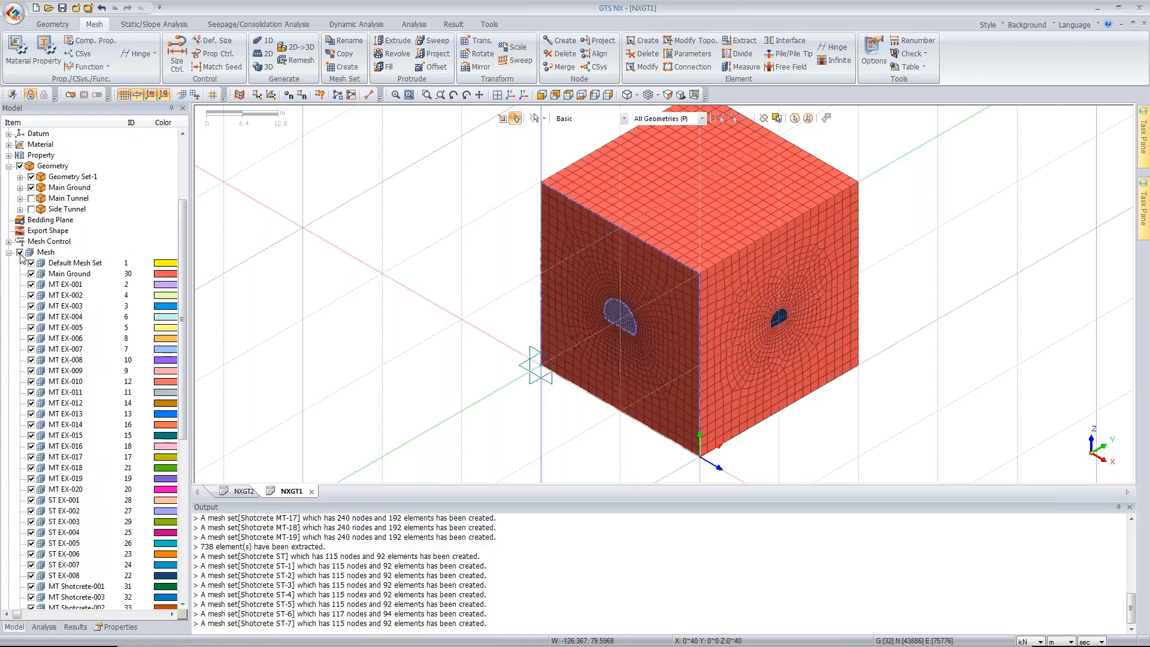
click(514, 96)
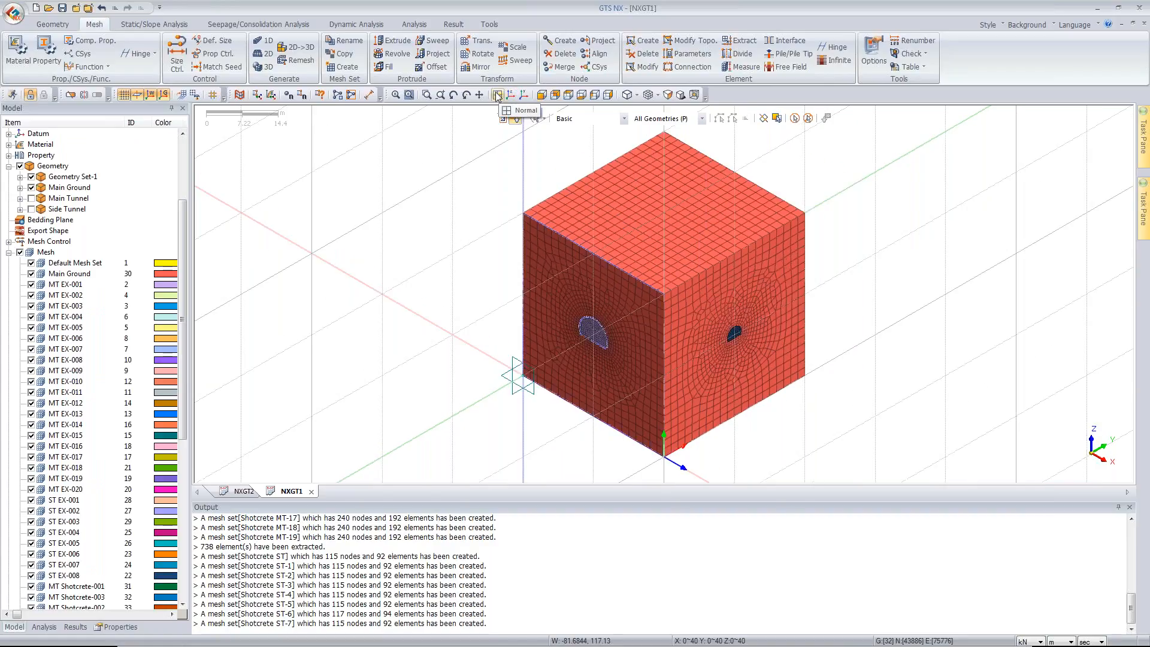
Step: Create an automatic constraint considering all mesh sets, in a boundary set named Ground Support
click(156, 26)
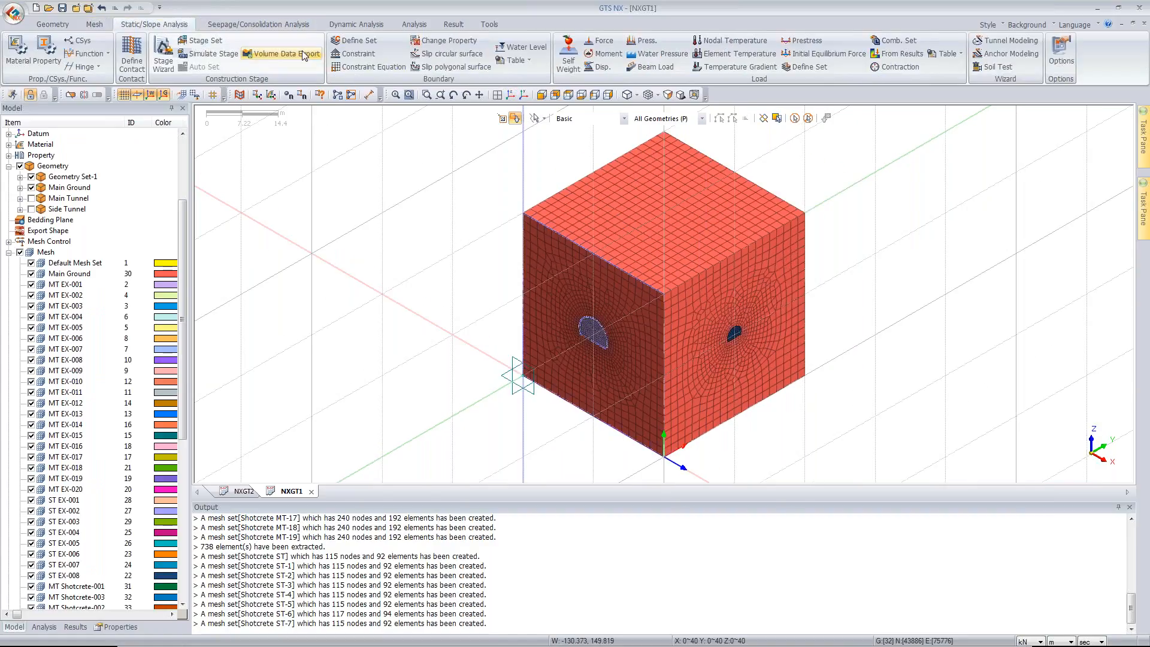
click(340, 58)
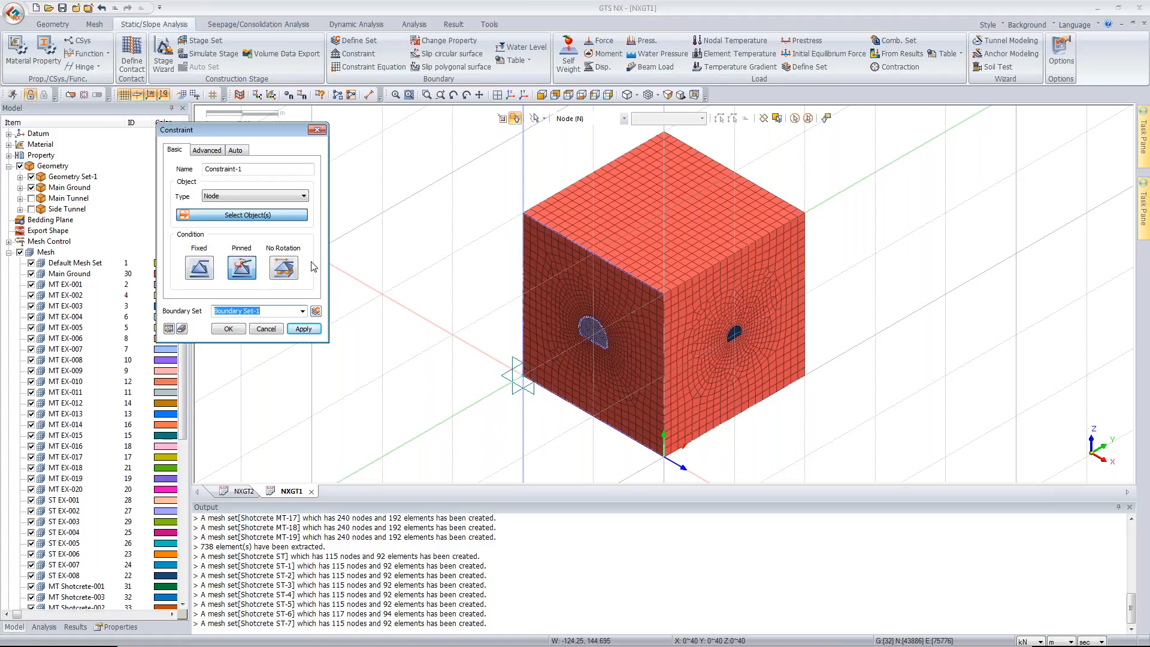
click(210, 154)
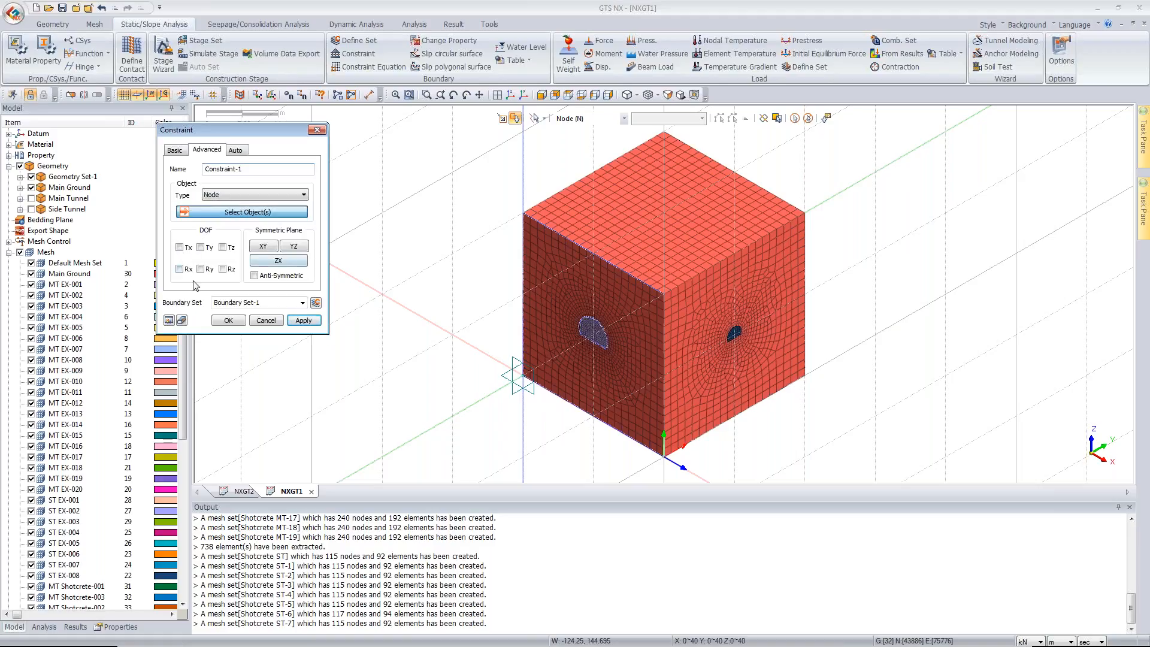
click(236, 150)
click(263, 236)
text(Gr)
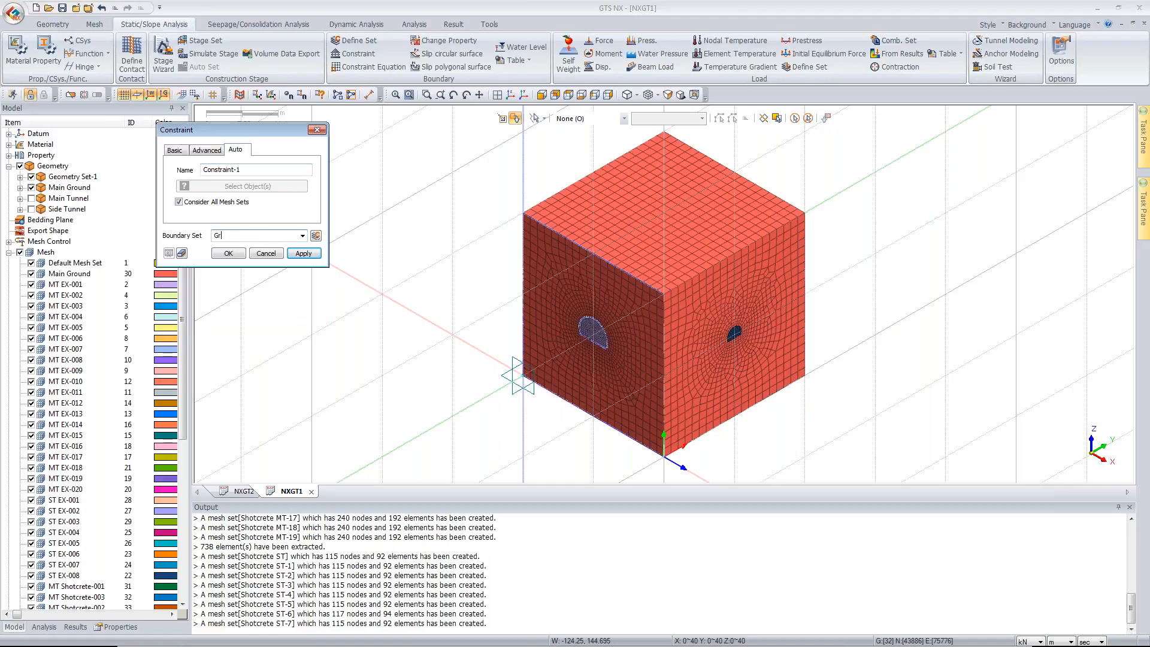
text(ounsd Support)
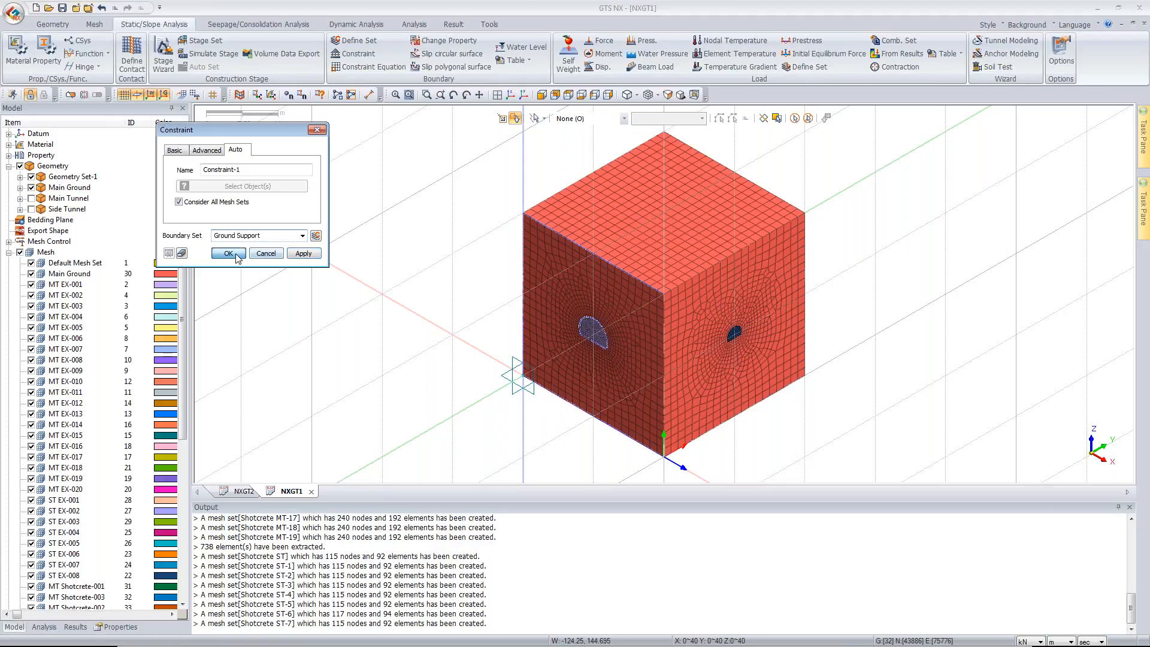
click(228, 253)
Step: Inspect the constraints on the ground block, then hide the boundary conditions and restore the isometric view
middle_drag(552, 287, 679, 262)
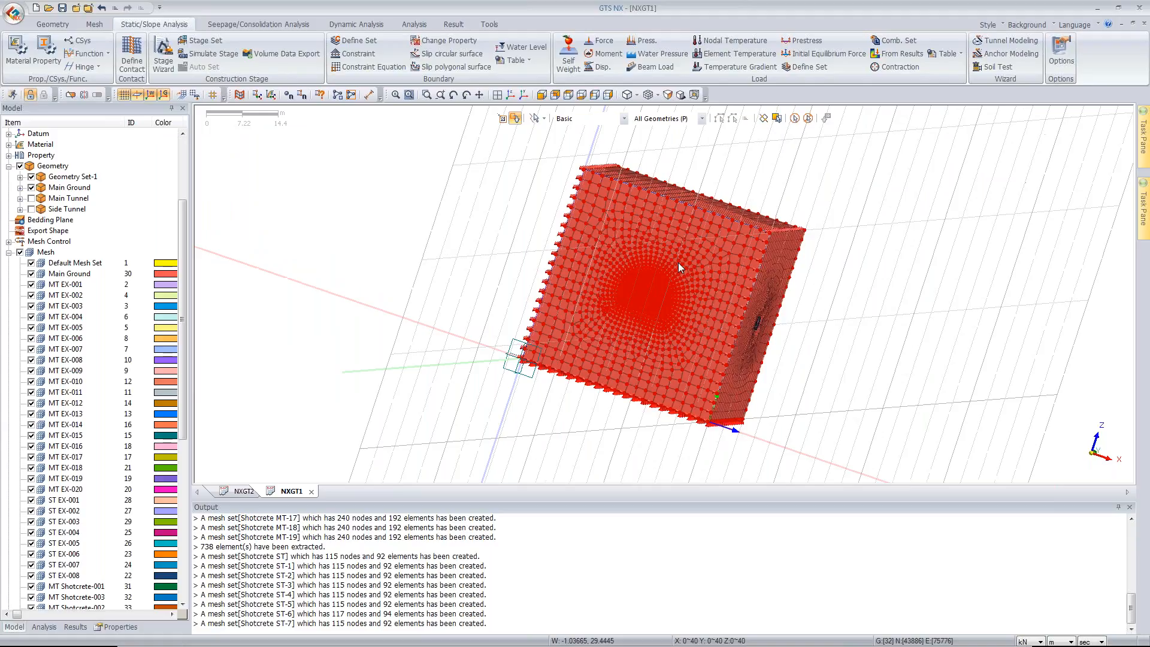
double_click(45, 252)
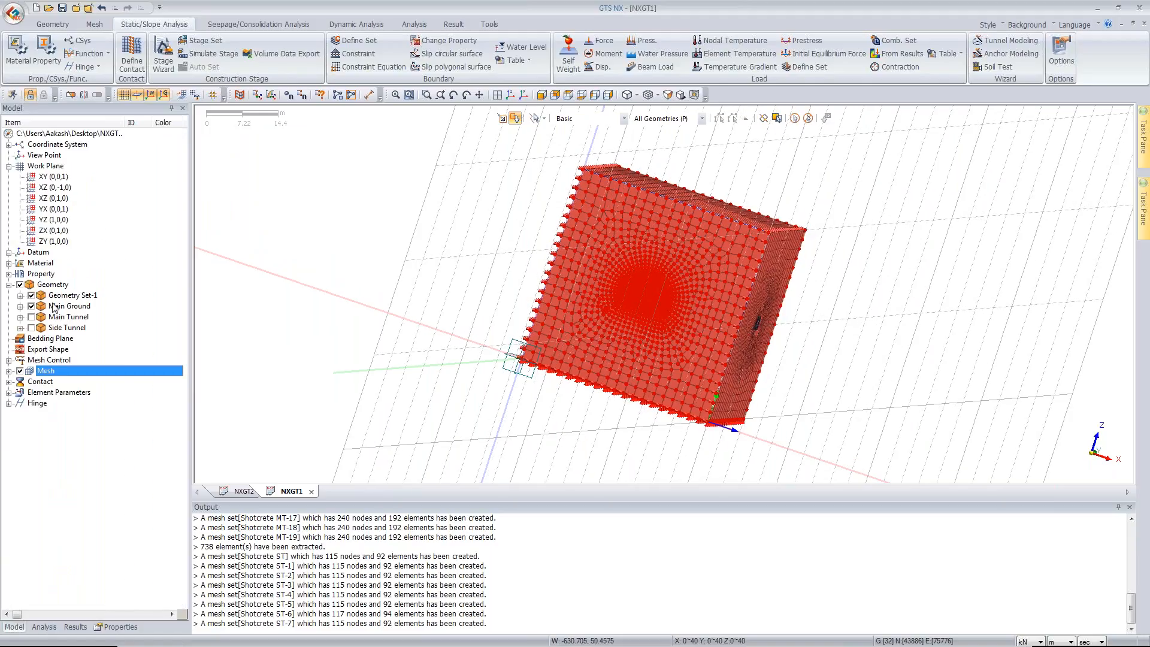
click(44, 627)
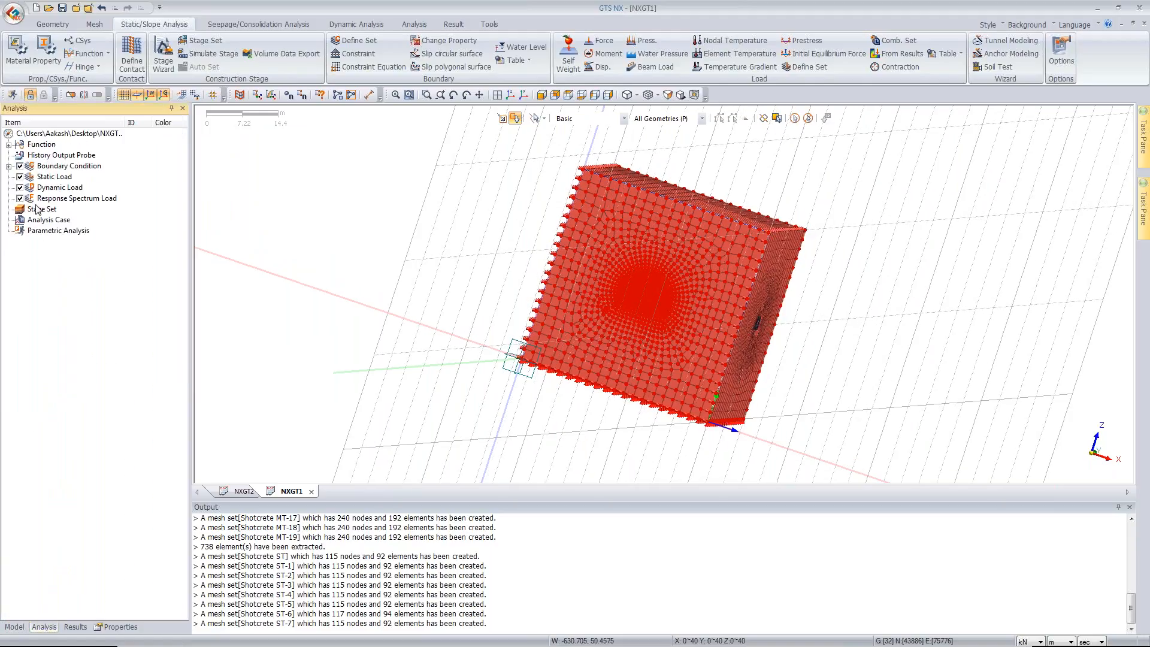
click(20, 167)
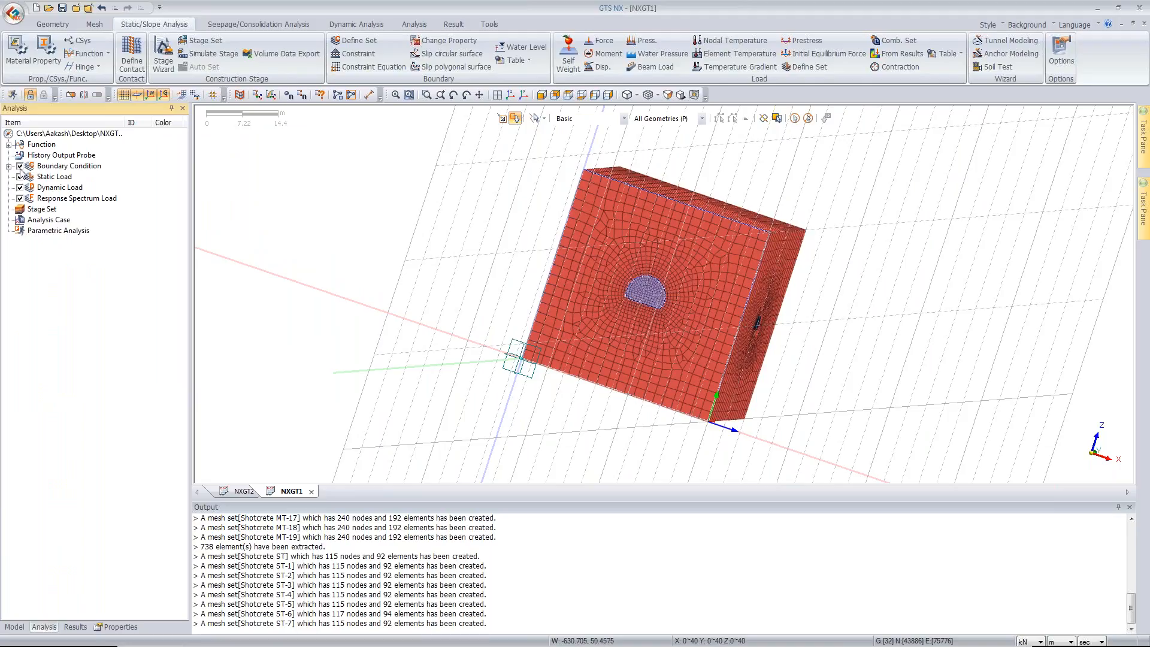
click(511, 96)
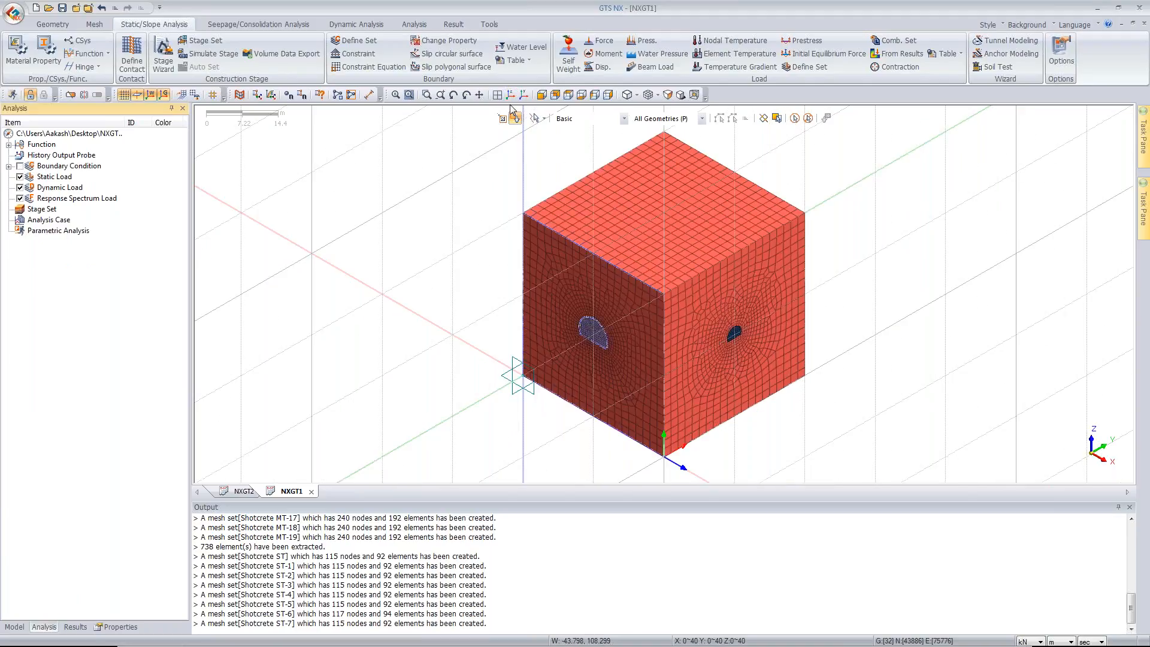
Step: Add a self-weight gravity load with Gz -1 in a load set named SW
click(566, 71)
text(SW)
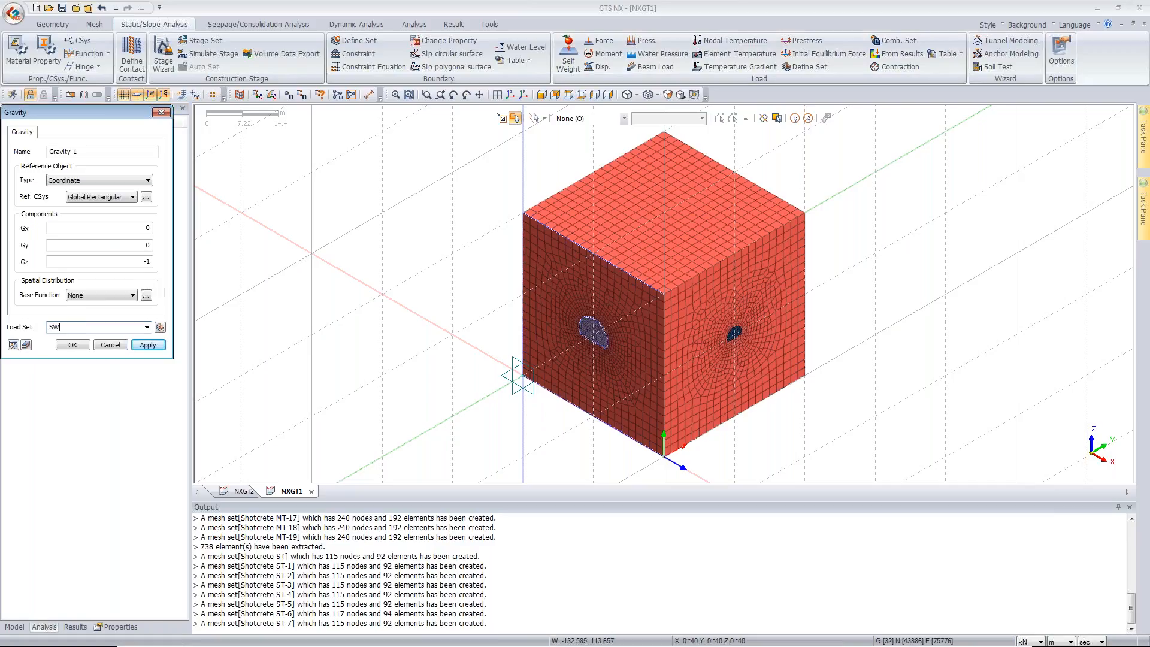
click(73, 346)
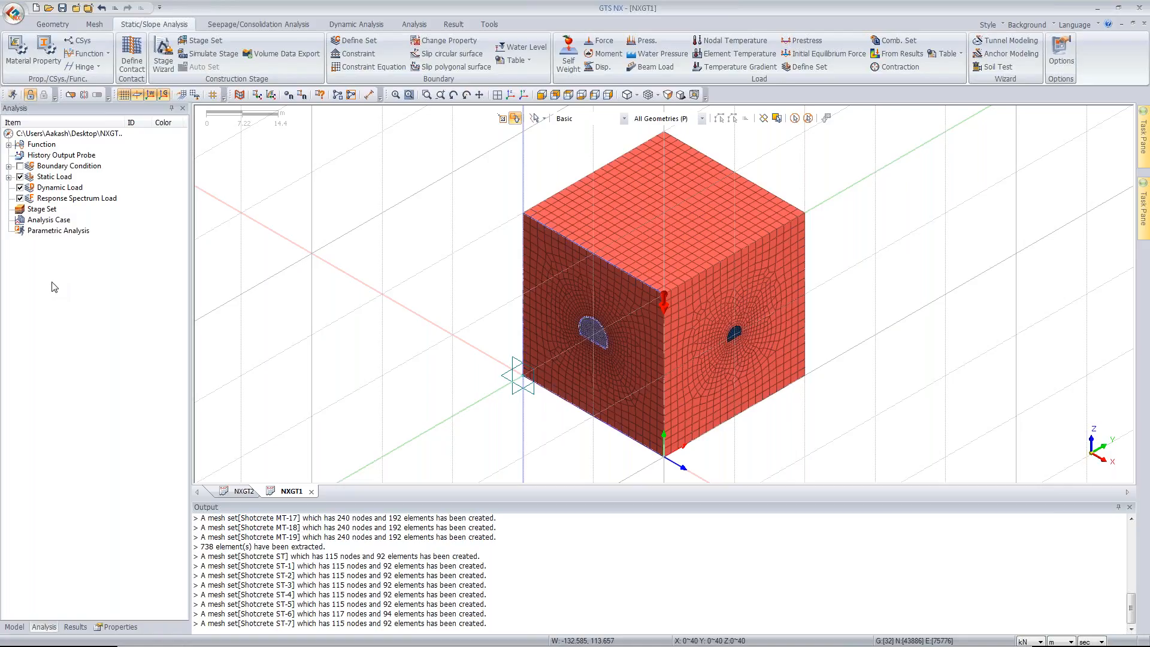
Step: Add a construction stage set named manual with the Stress stage type
click(201, 42)
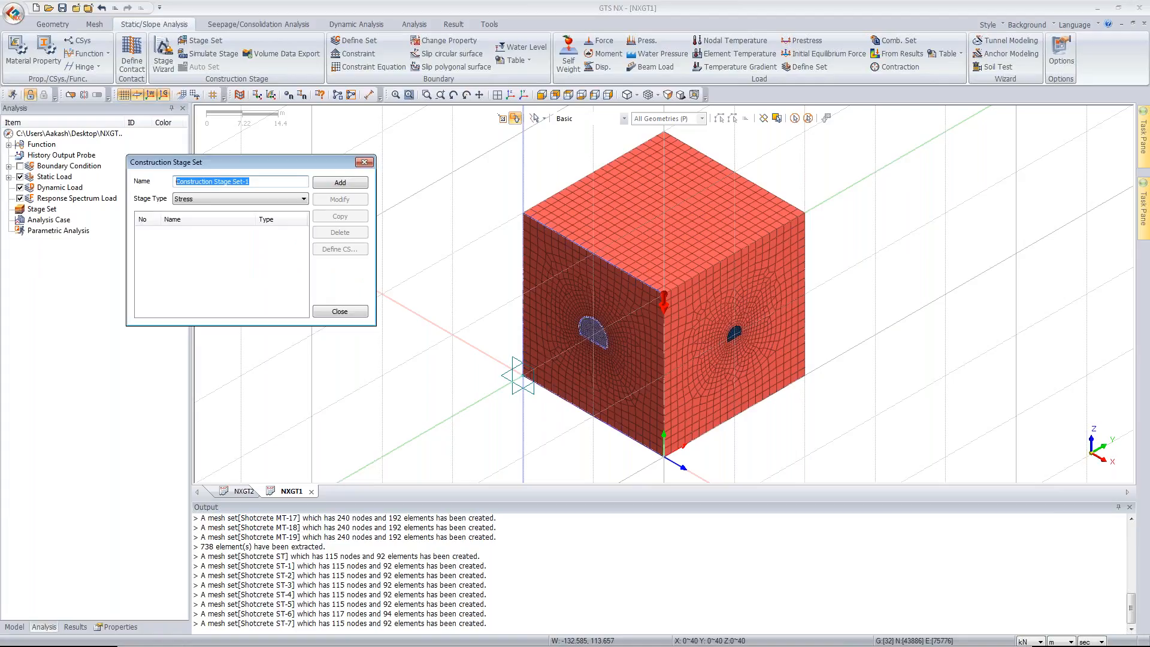
text(manual)
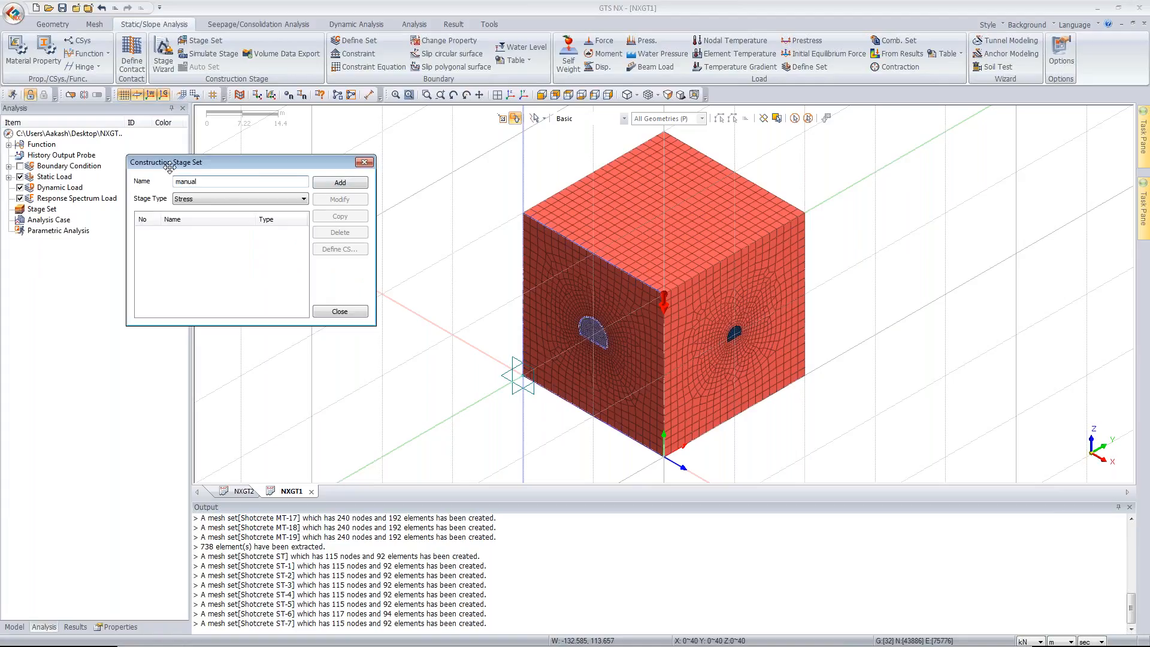
click(342, 190)
click(284, 234)
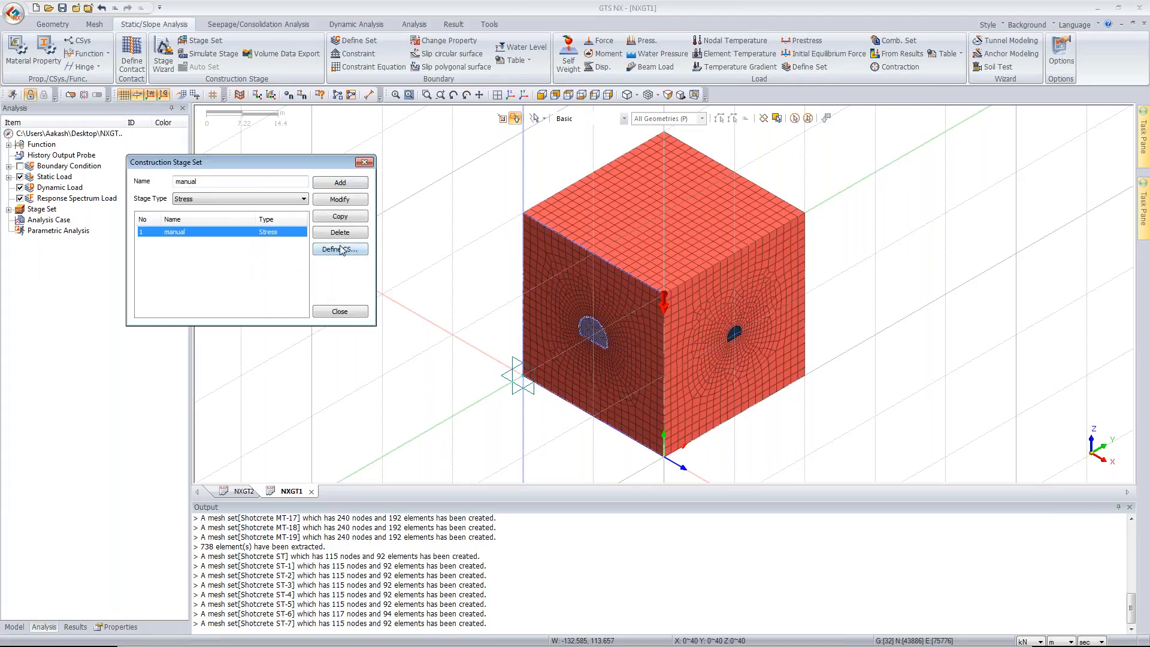
Step: Open the stage definition of the manual set and name its first stage Insitu
click(340, 250)
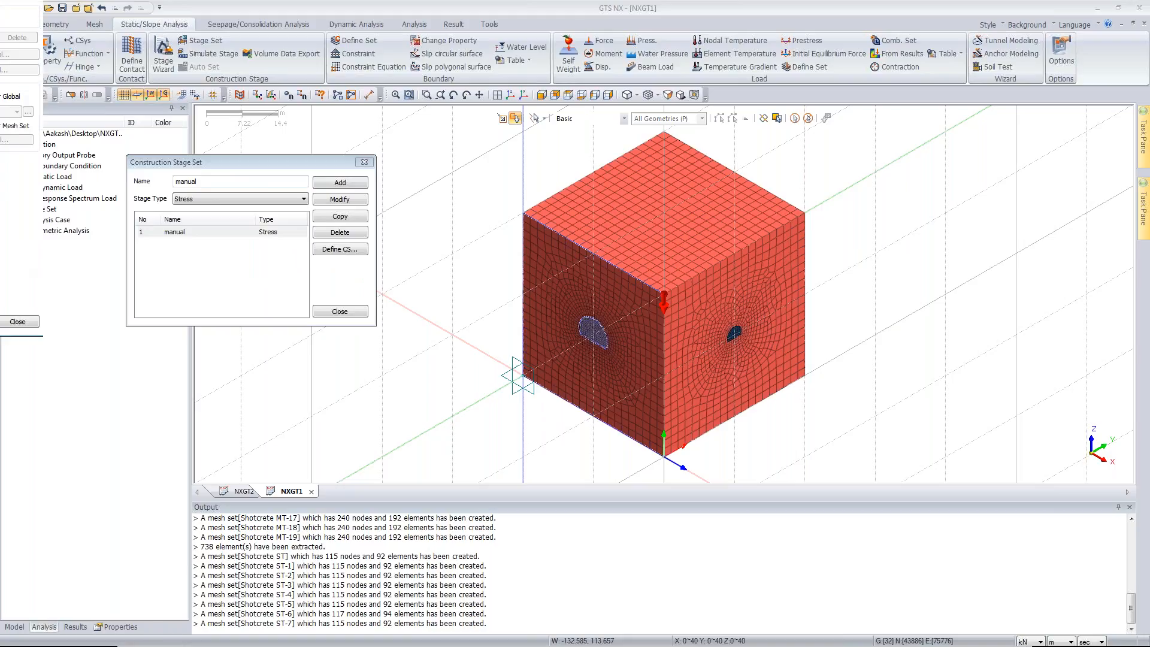
drag(223, 0, 502, 49)
middle_drag(707, 296, 937, 279)
drag(379, 45, 465, 111)
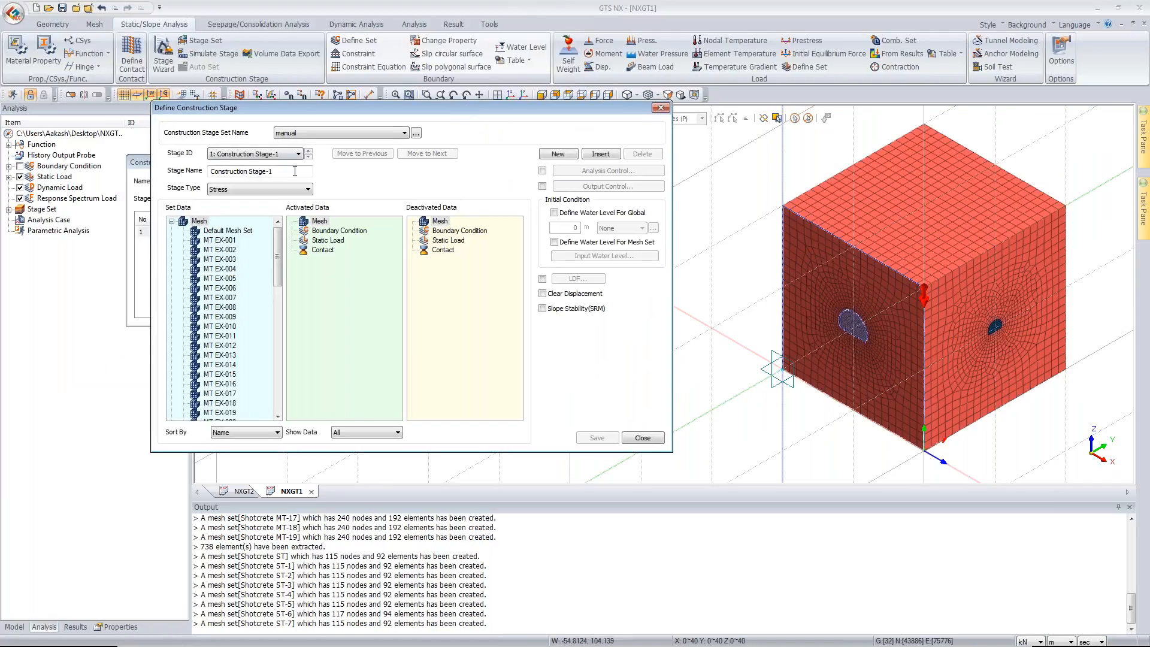
text(Insitu)
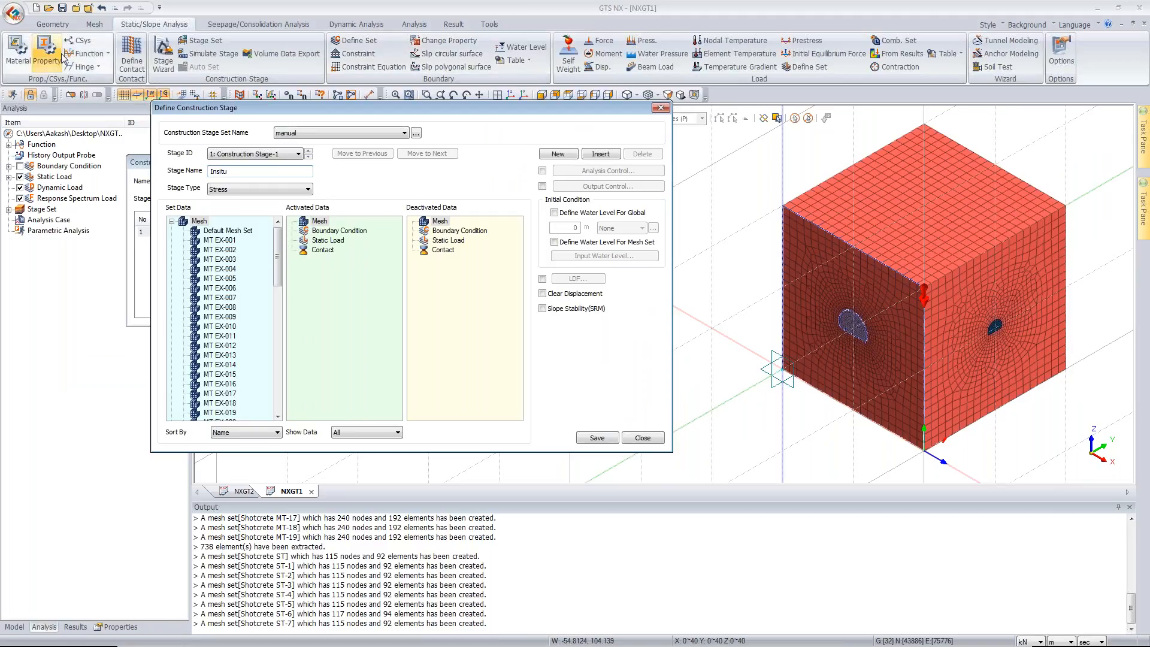
Step: Set the stage data display to show only activated data in the model view
mouse_move(278, 243)
mouse_down()
mouse_move(285, 289)
mouse_move(280, 235)
mouse_up()
click(229, 241)
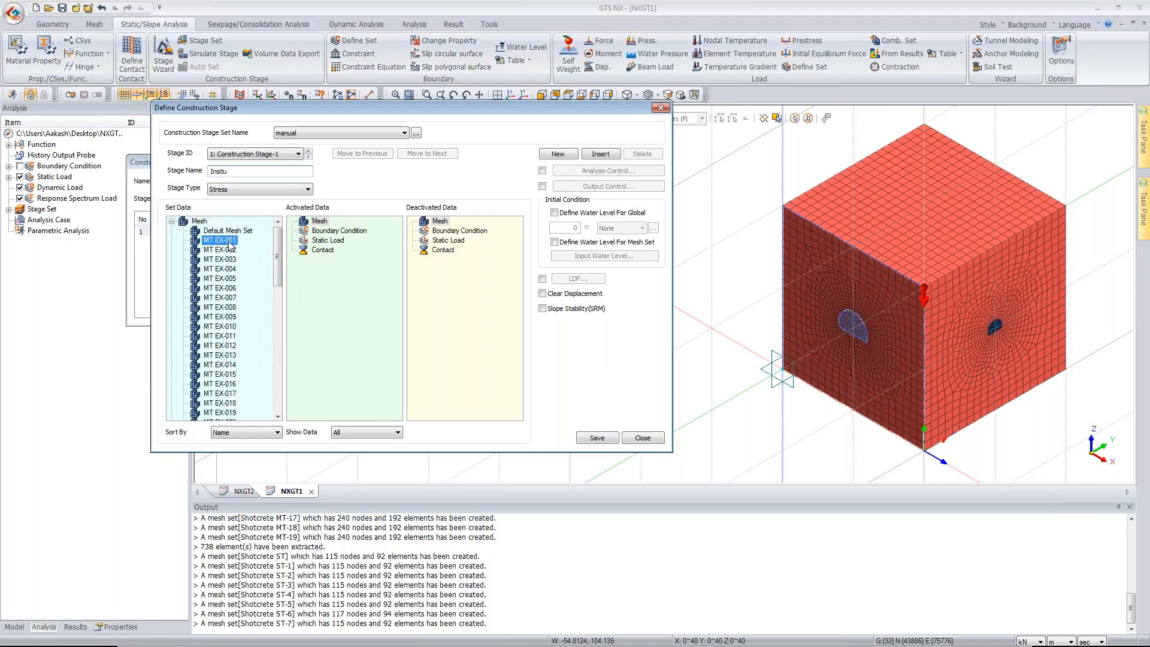
click(359, 434)
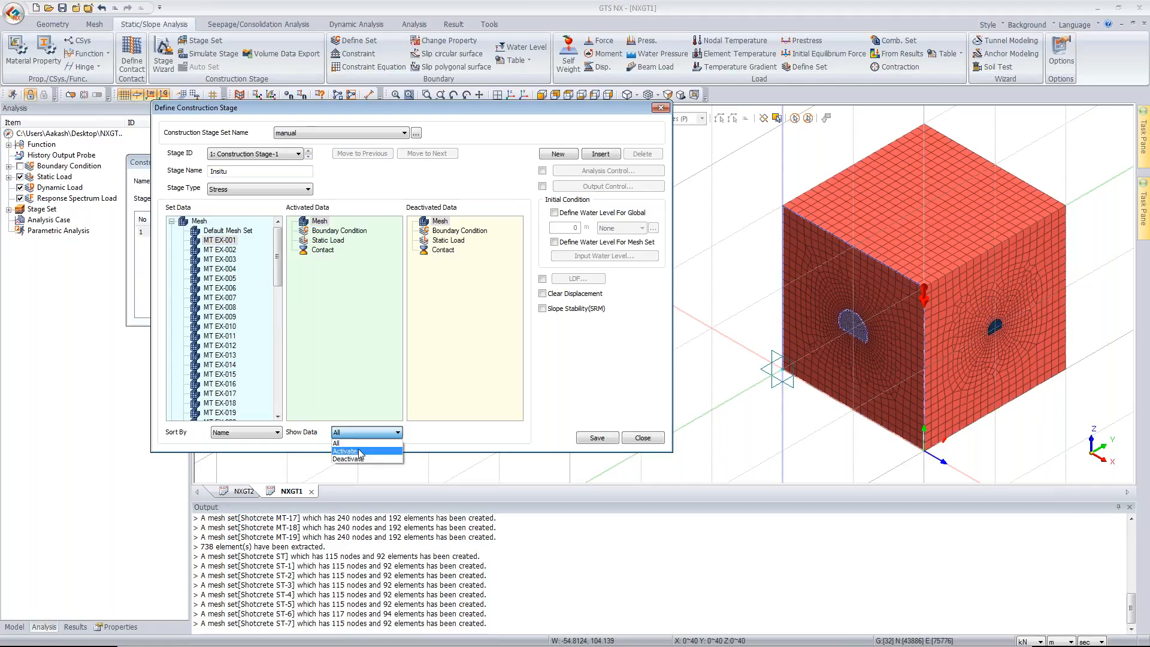
click(360, 451)
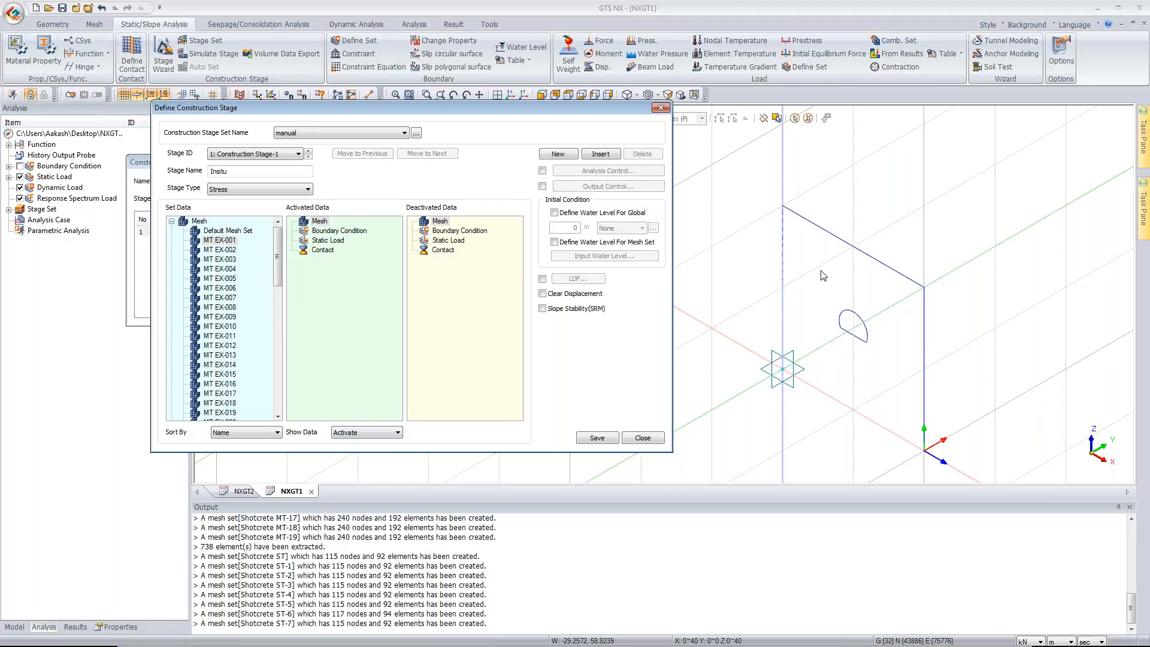
Step: Activate the main tunnel excavation mesh sets MT EX-001 to MT EX-020 in the Insitu stage
click(219, 241)
scroll(279, 286, down, 2)
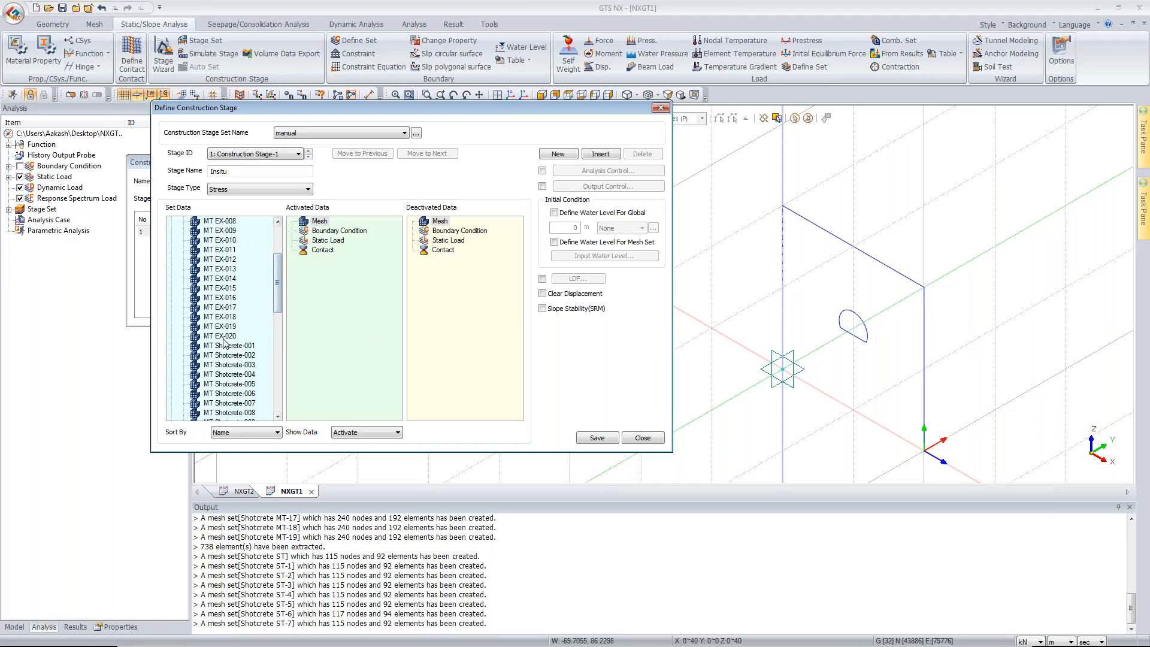
shift+click(223, 337)
drag(223, 337, 323, 326)
Step: Activate the side tunnel mesh sets ST EX-001 to ST EX-008 and the Main Ground mesh in the Insitu stage
drag(279, 279, 296, 368)
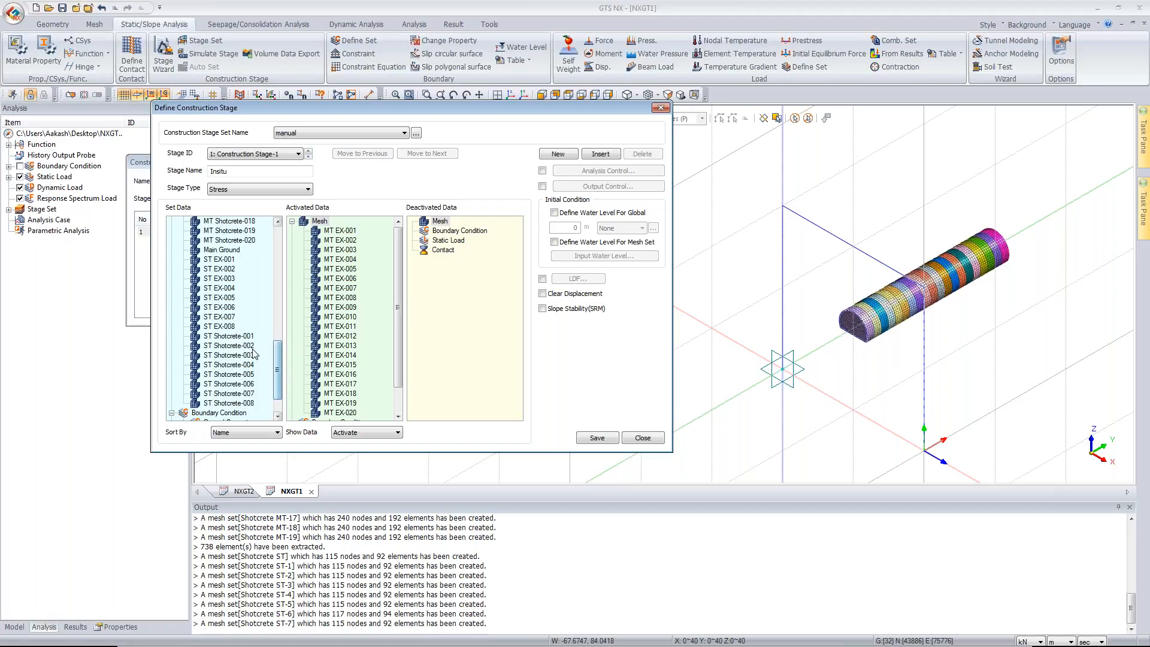
click(219, 260)
click(224, 325)
click(222, 314)
click(219, 261)
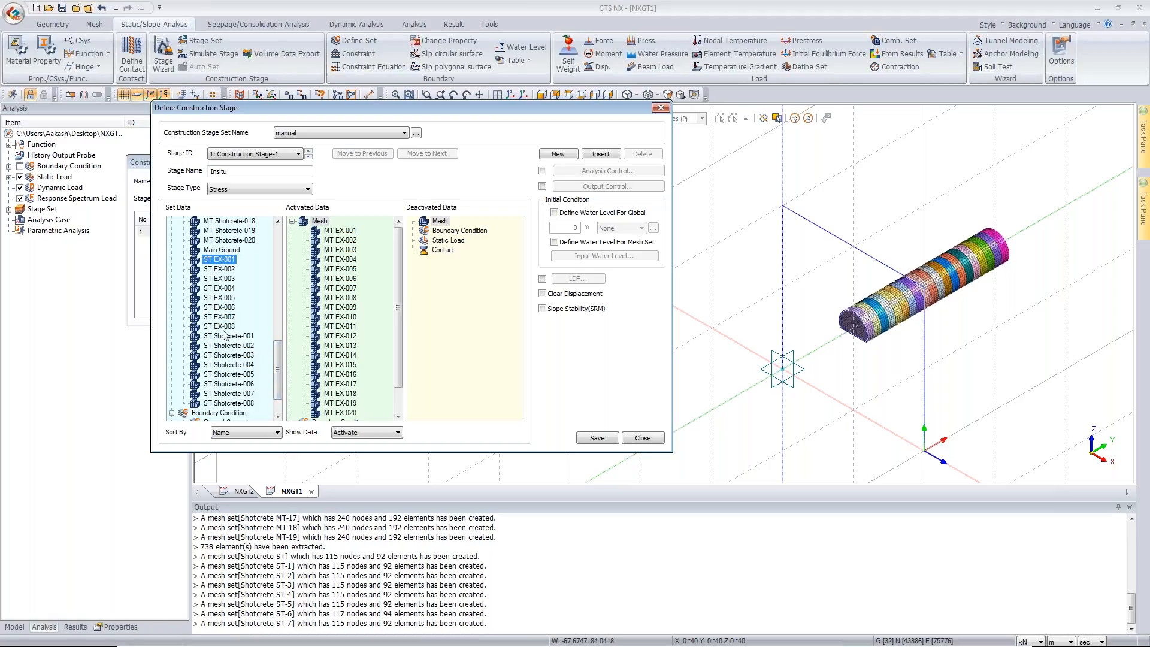
shift+click(222, 326)
drag(218, 302, 334, 314)
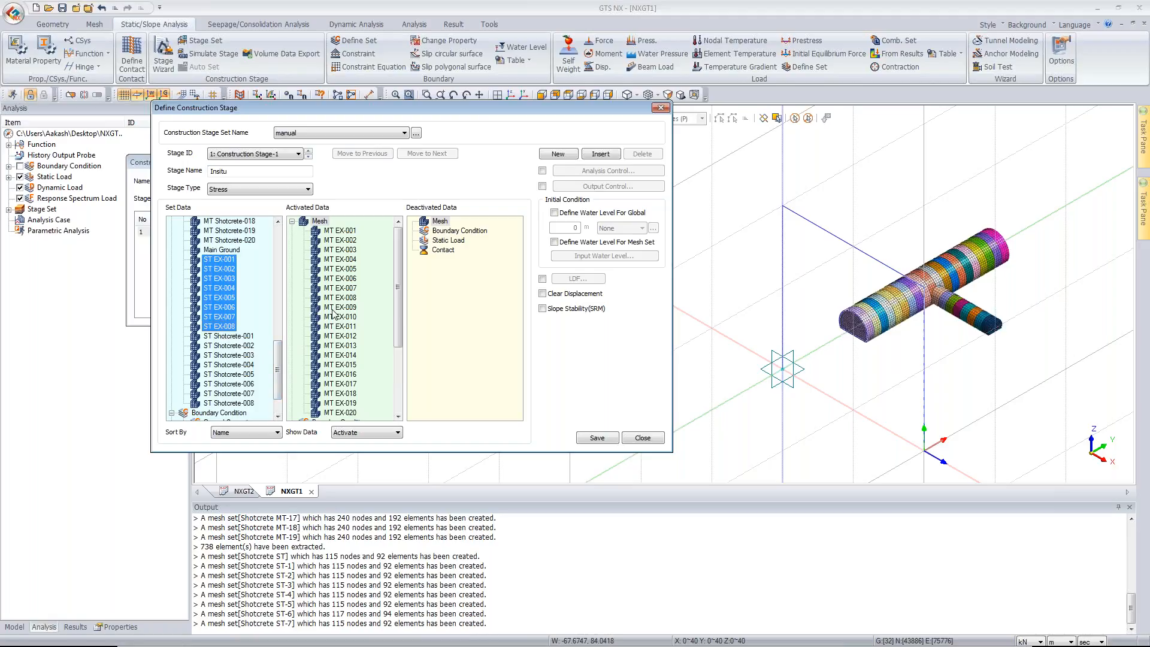
drag(231, 250, 335, 279)
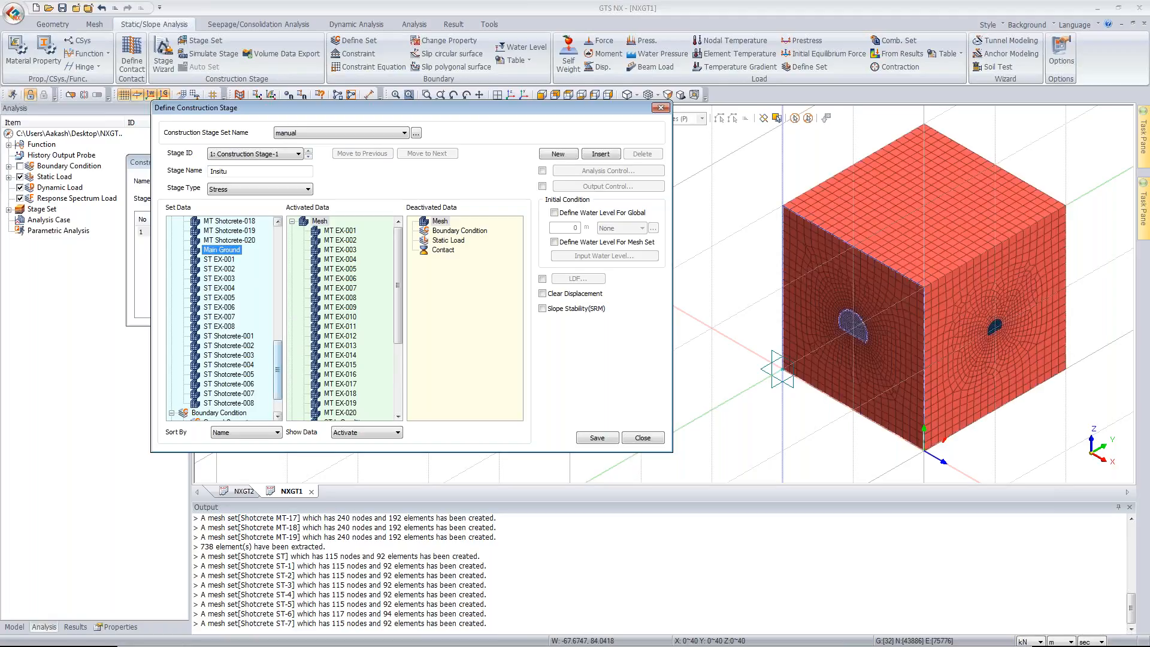
Step: Activate the Ground Support boundary set and the SW load in the Insitu stage, with Clear Displacement enabled
scroll(270, 382, down, 2)
drag(227, 384, 330, 389)
click(18, 168)
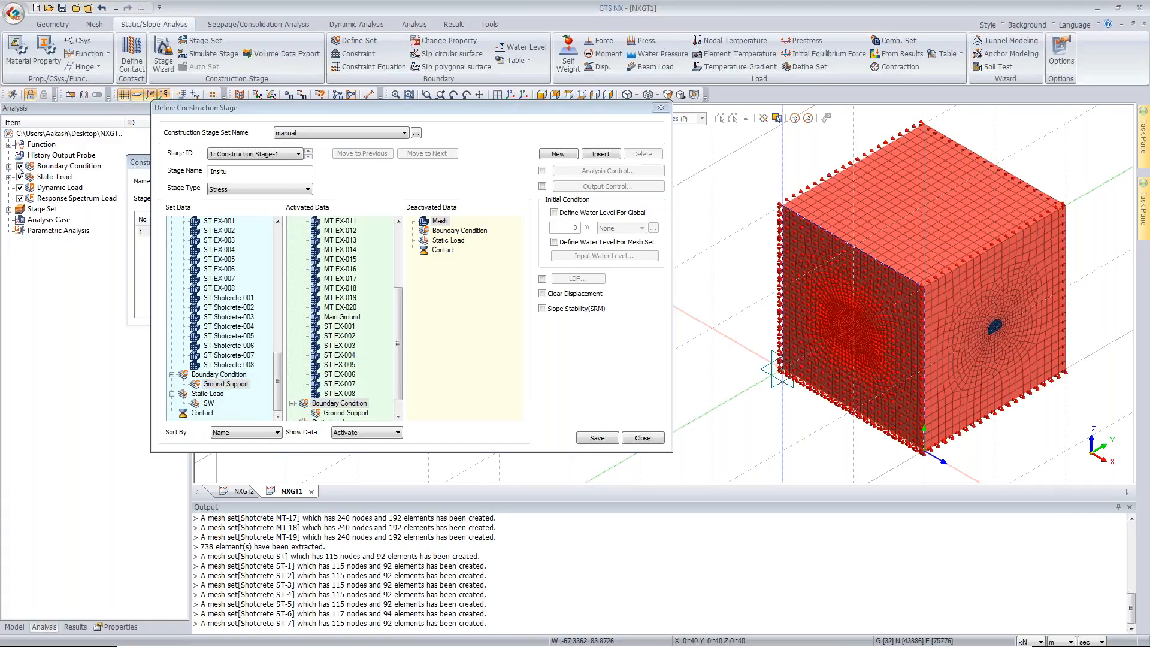
drag(209, 403, 322, 417)
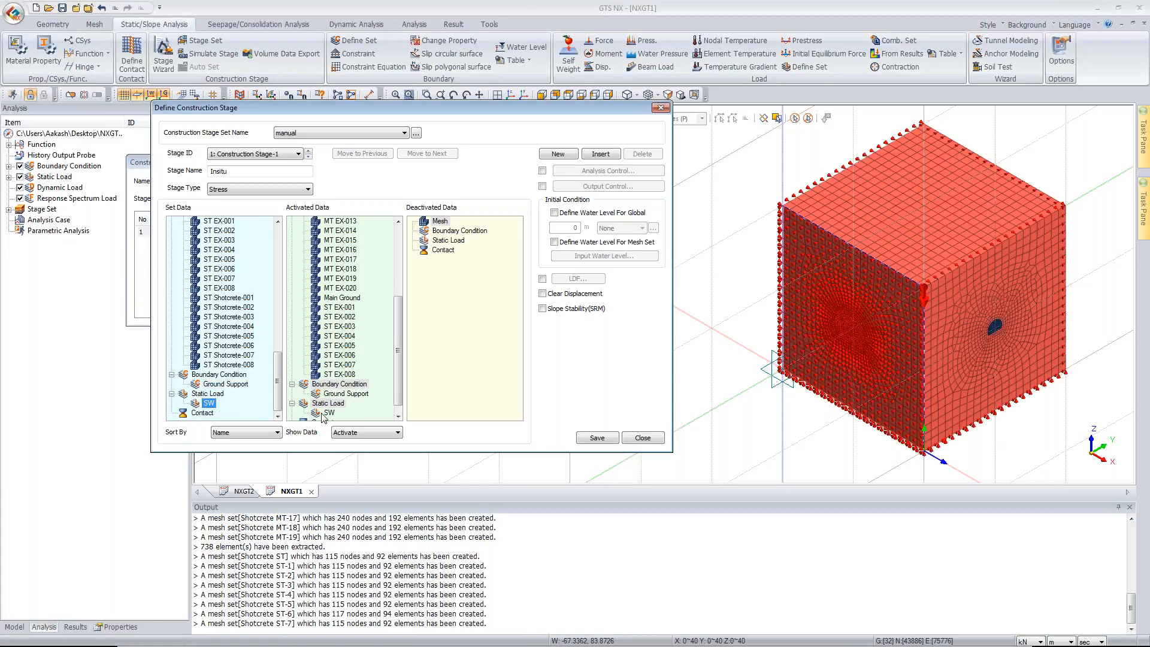
click(577, 296)
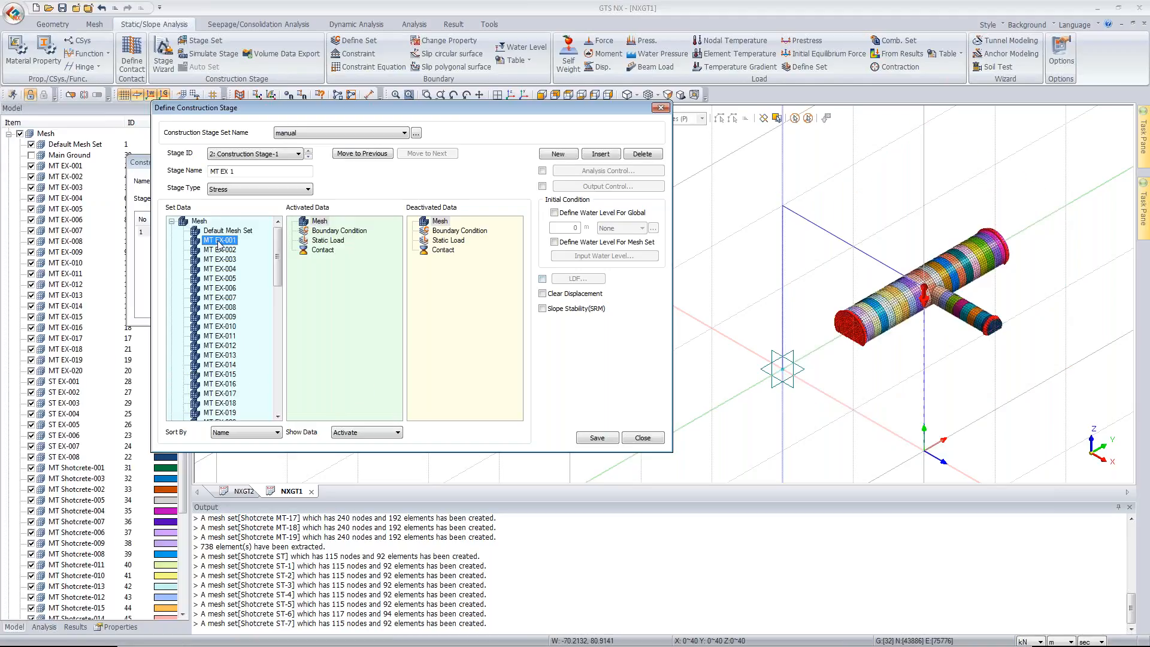
Step: Deactivate mesh set MT EX-001 in the MT EX 1 stage and save the stage
drag(219, 240, 440, 223)
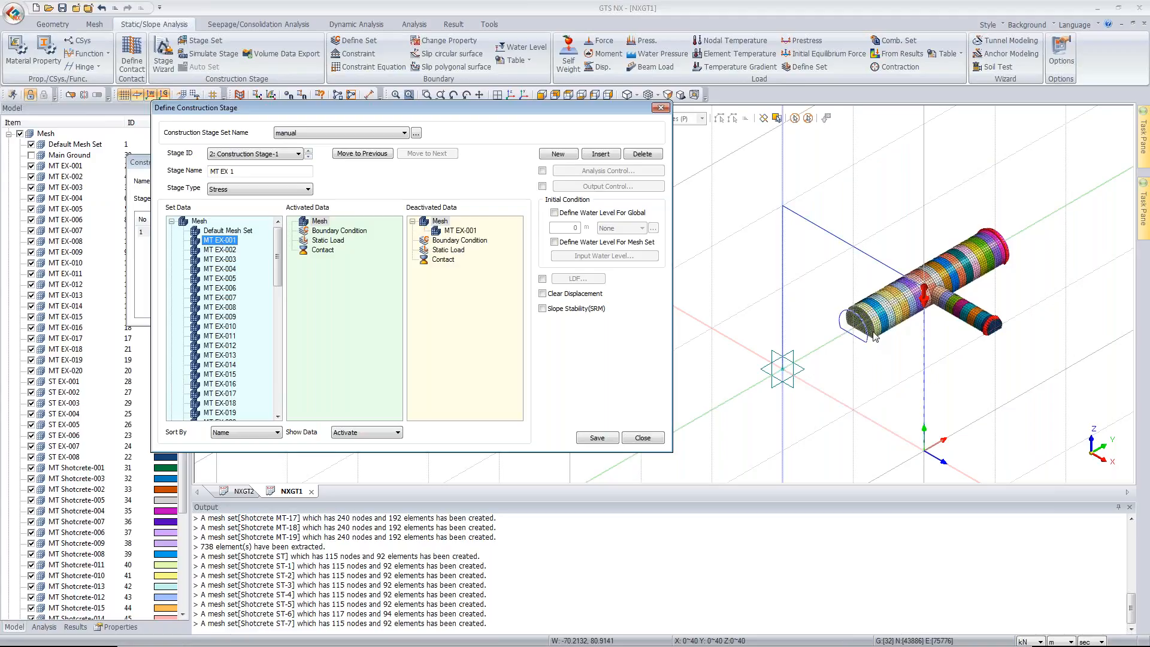
click(615, 439)
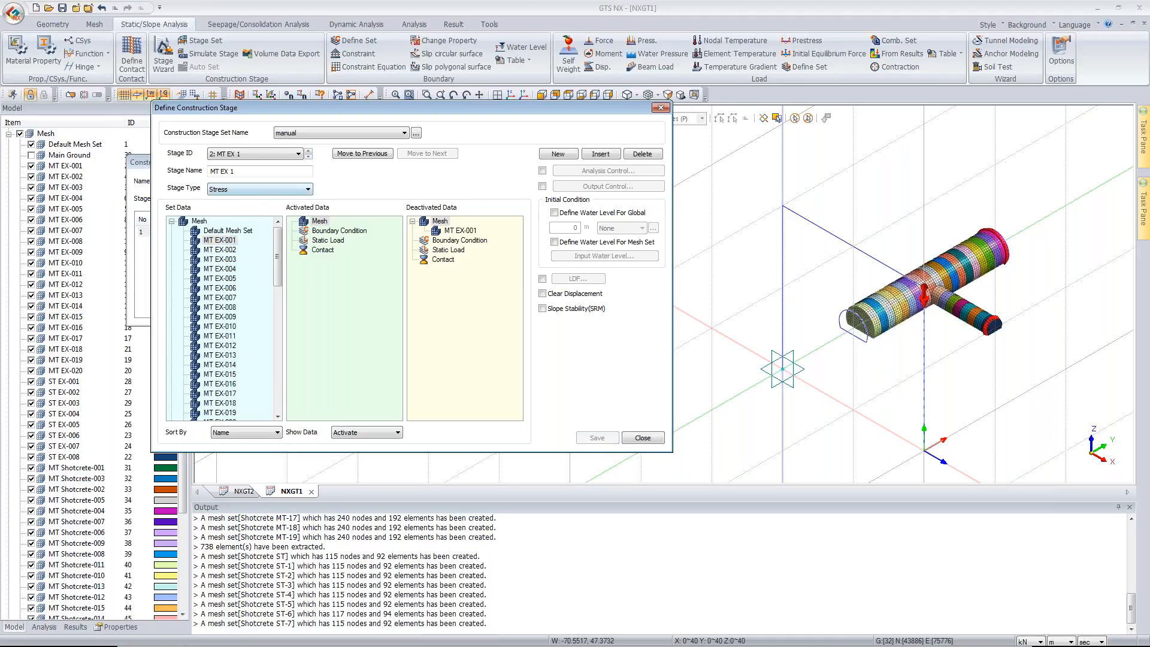
Step: Create a new construction stage named MT EX2 s1 and deactivate mesh set MT EX-002 in it
click(558, 154)
triple_click(279, 173)
text(MT EX)
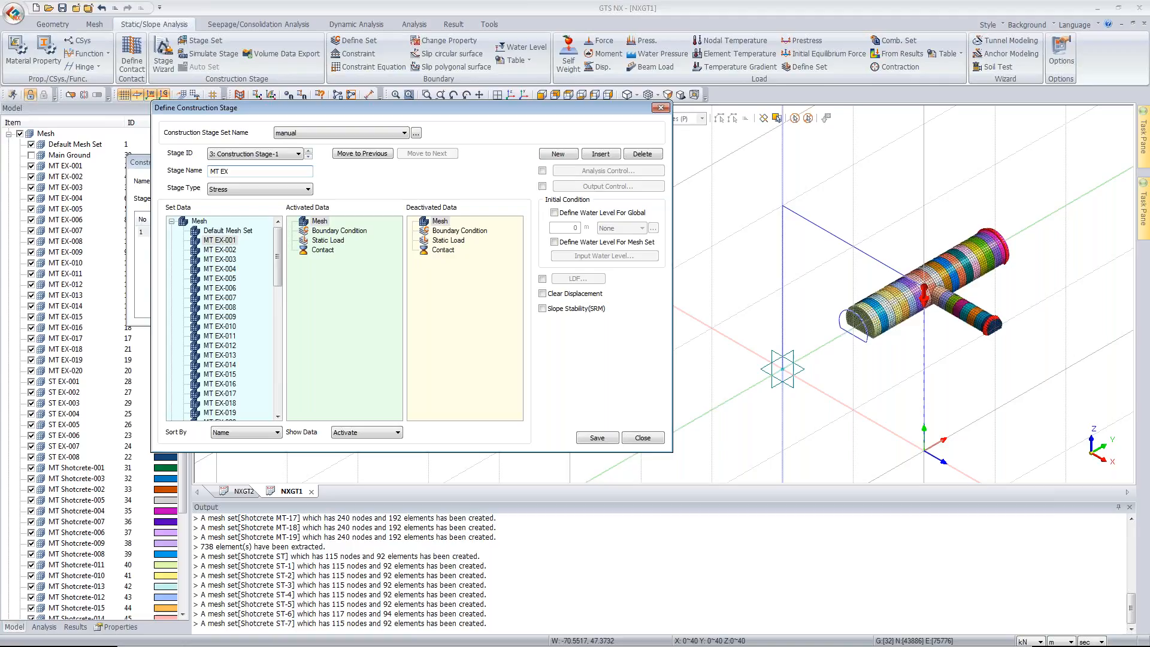
text(2 s1)
drag(220, 250, 473, 295)
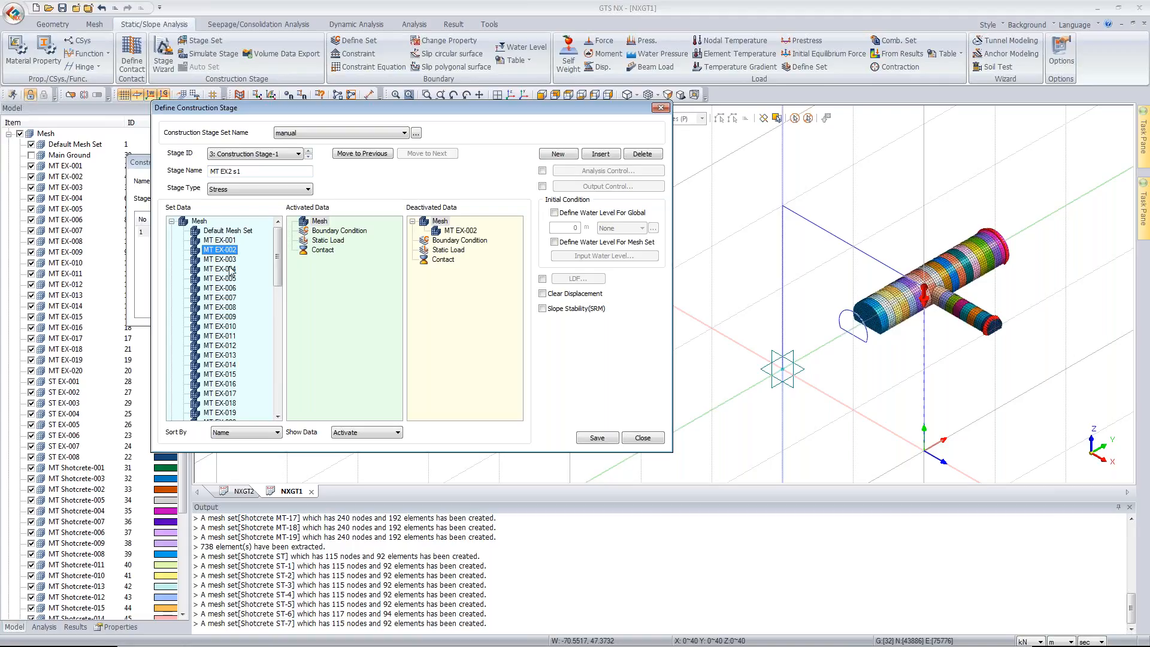
Step: Activate mesh set MT Shotcrete-001 in the MT EX2 s1 stage, then save it and finish manual stage definition
scroll(268, 327, down, 7)
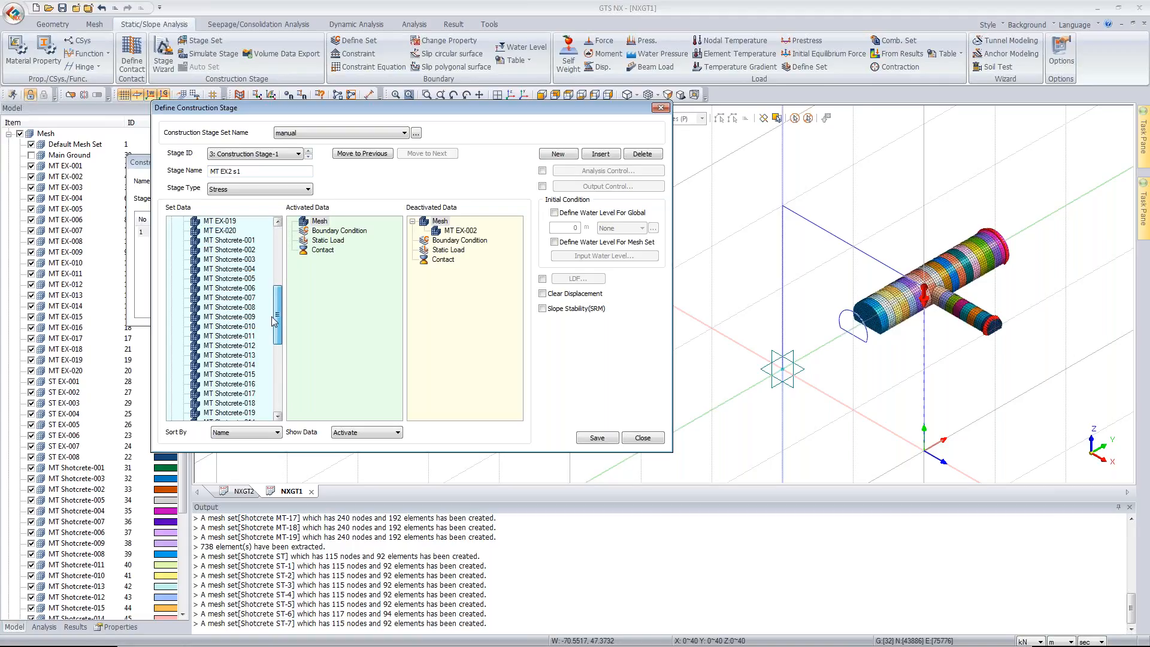
scroll(268, 326, up, 3)
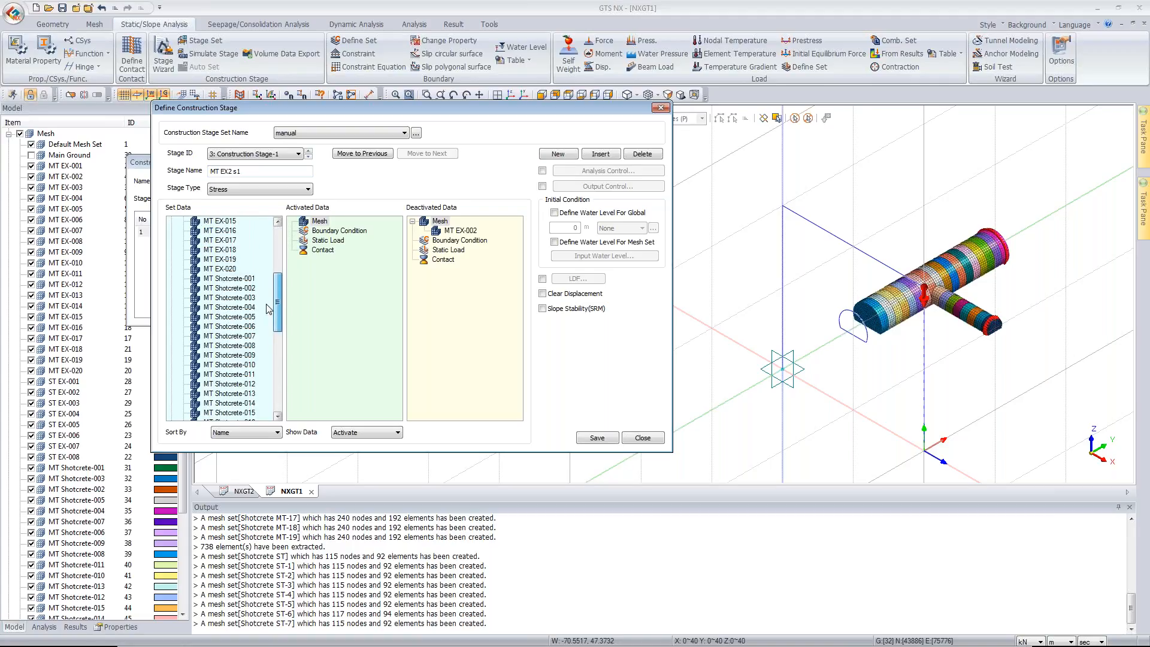
click(242, 309)
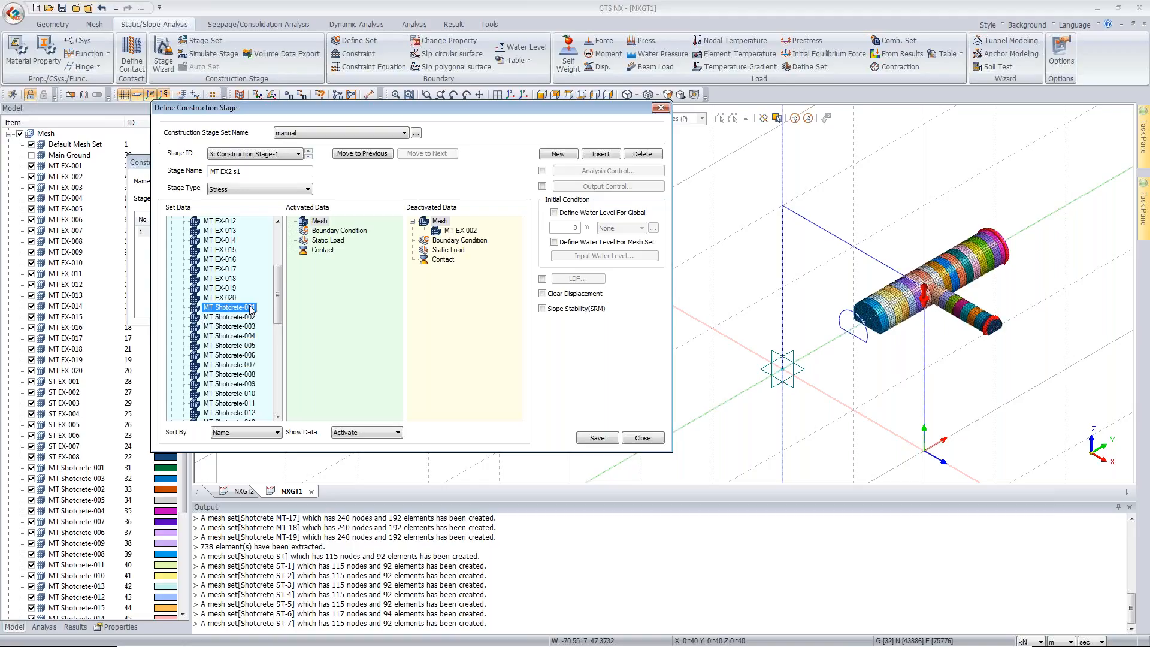
drag(250, 309, 337, 330)
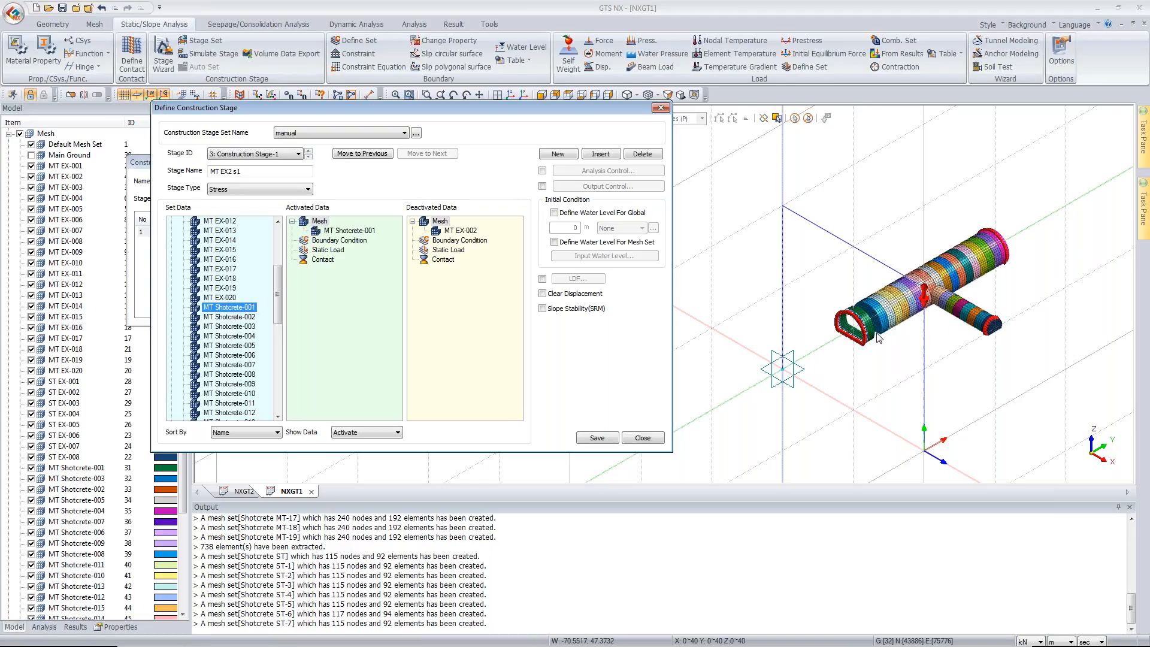
click(877, 337)
middle_drag(877, 337, 885, 330)
scroll(885, 329, up, 3)
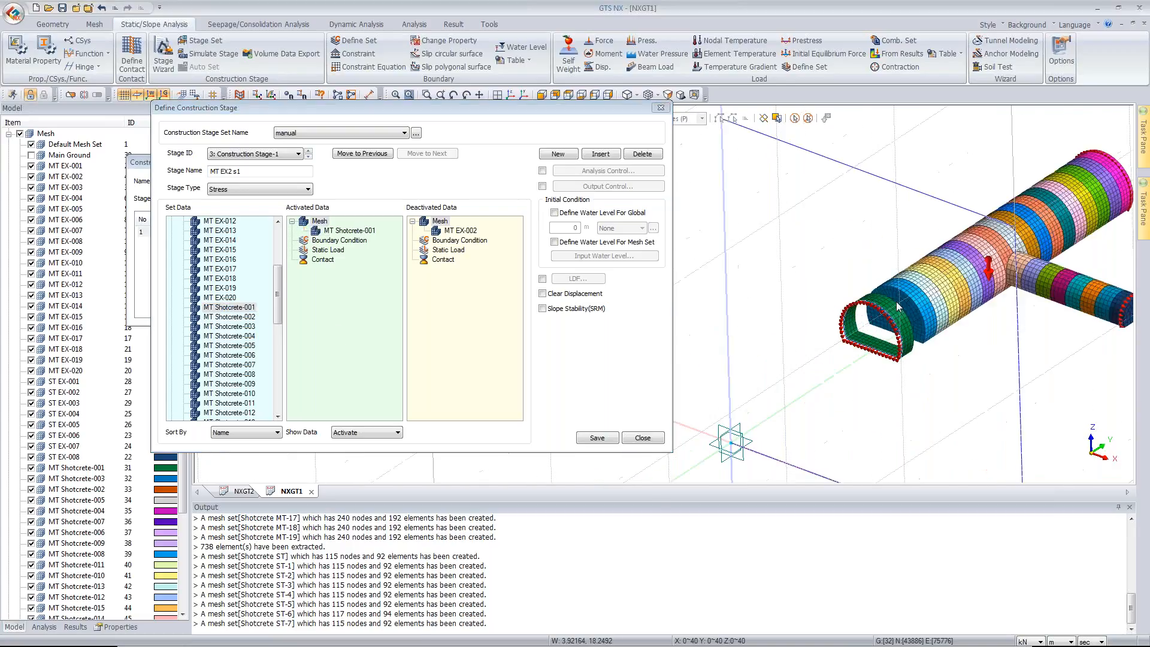
click(597, 438)
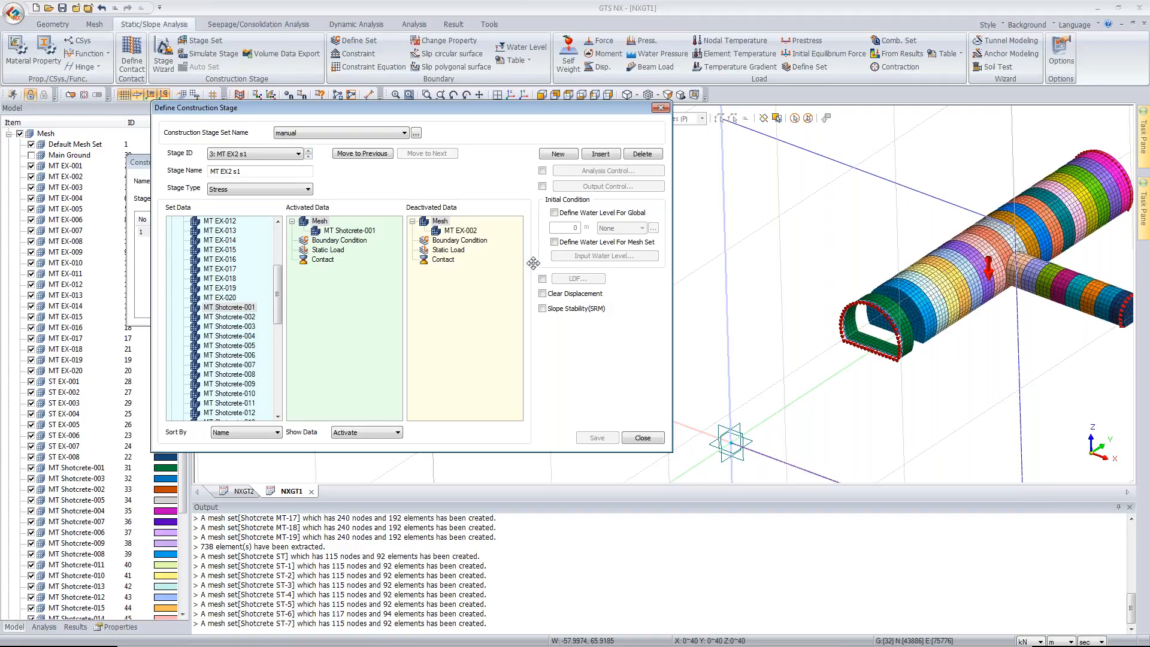
click(642, 438)
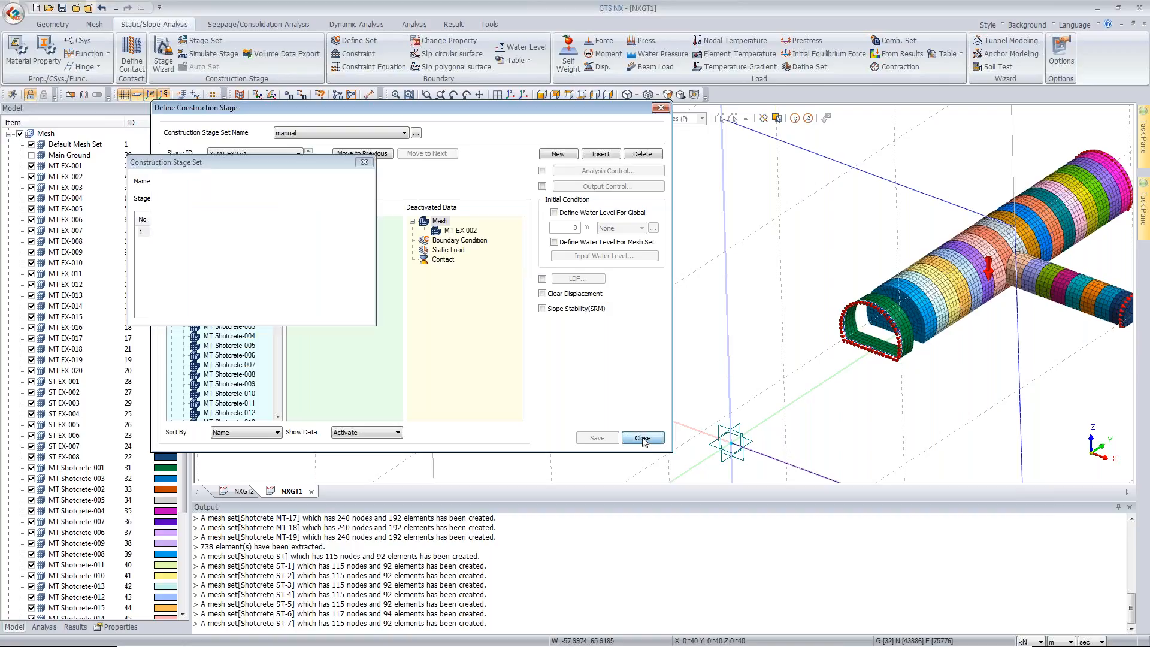
click(340, 311)
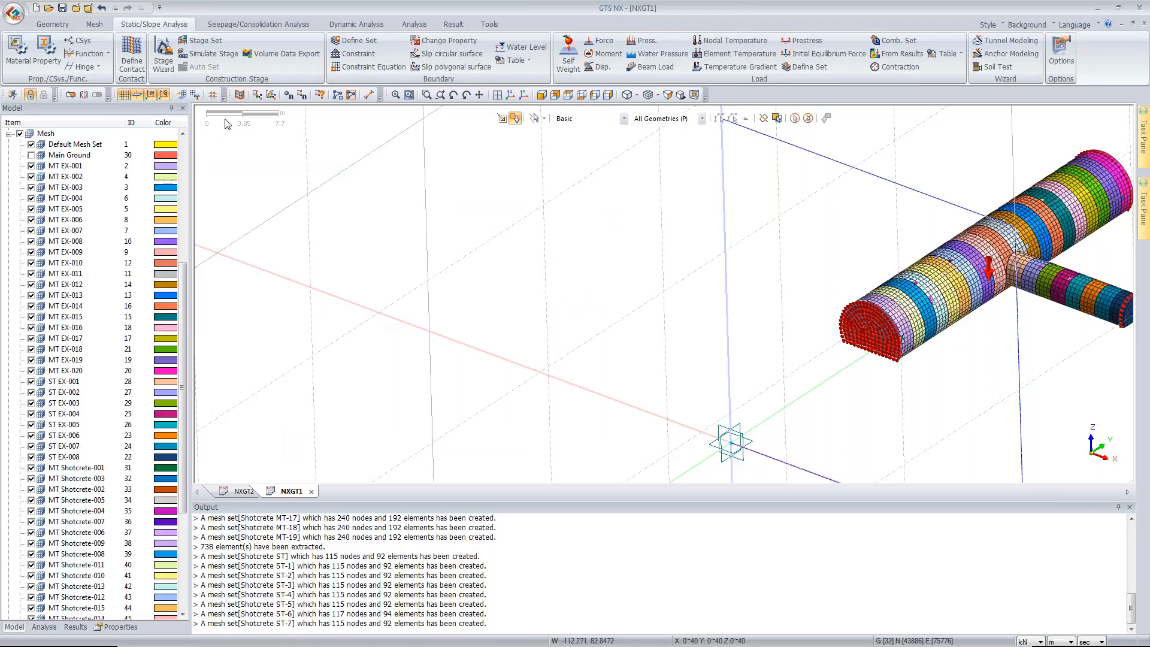
Step: In the Stage Definition Wizard, add a Stress construction stage set named Stage definition
click(163, 55)
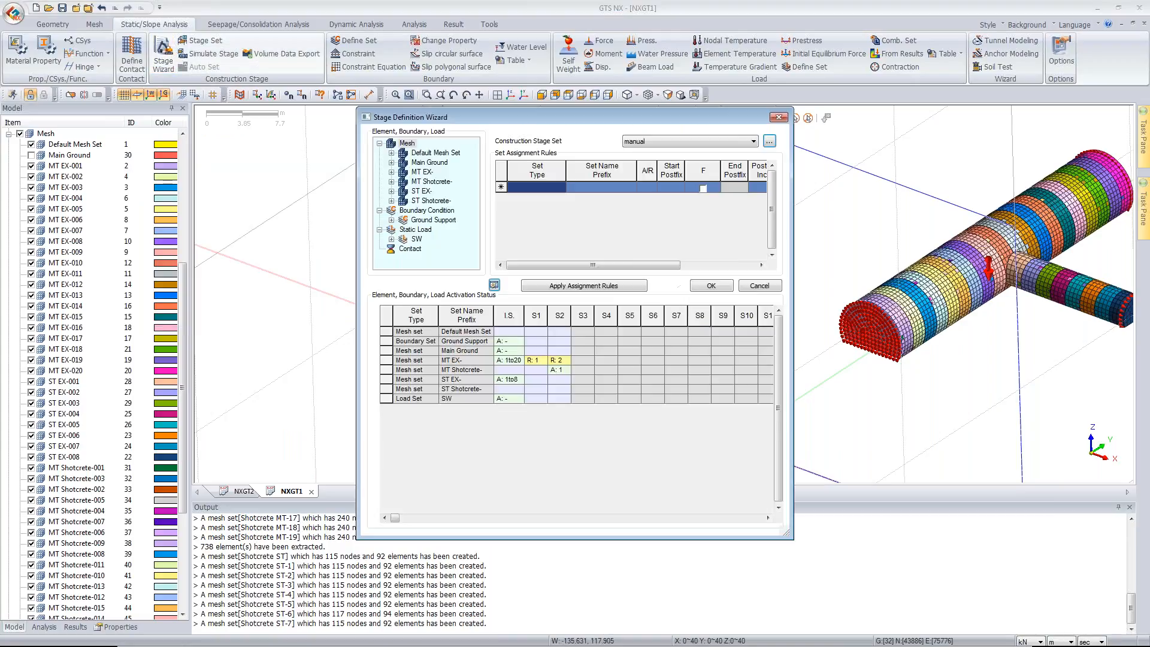
drag(431, 113, 271, 139)
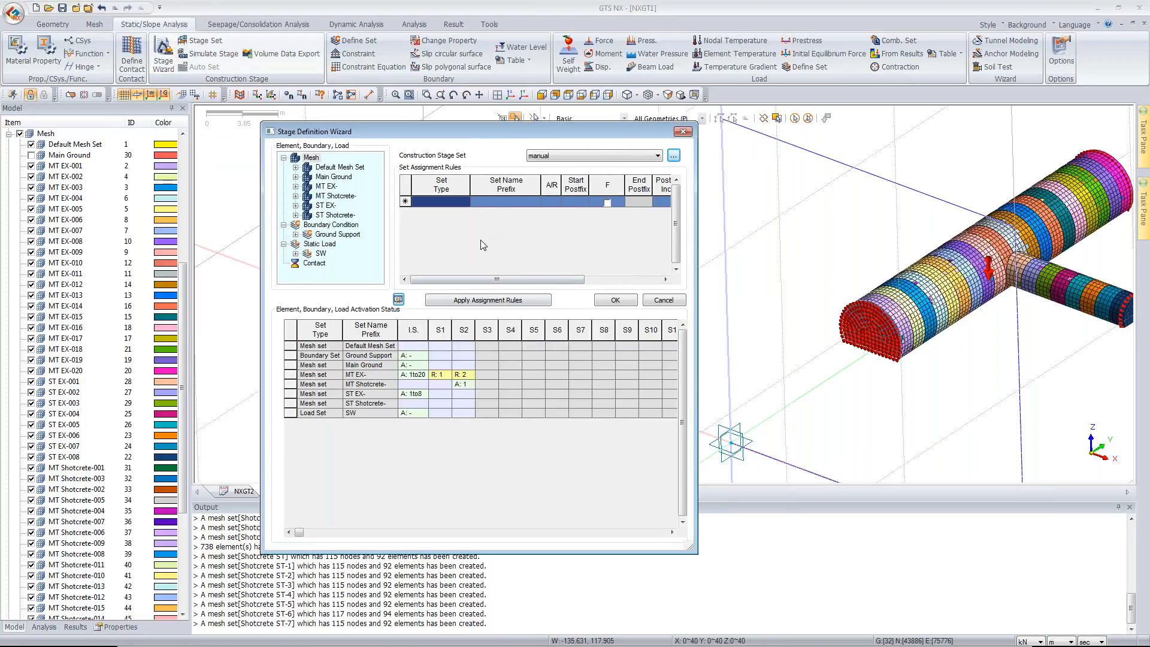
click(673, 157)
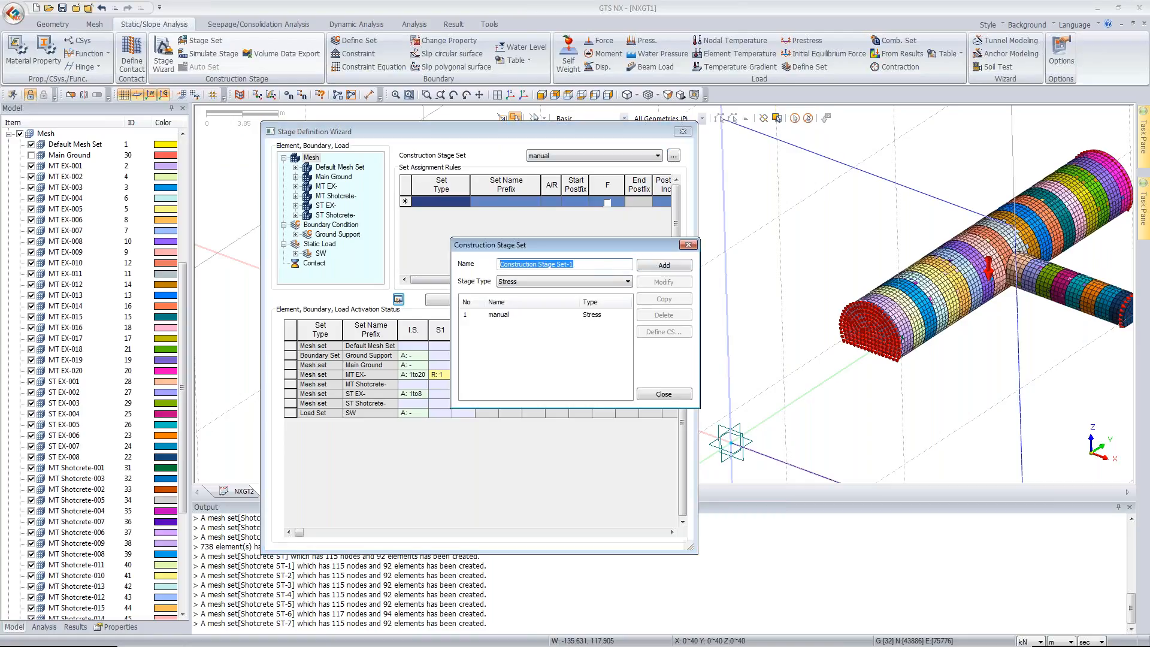
text(Stage definiti)
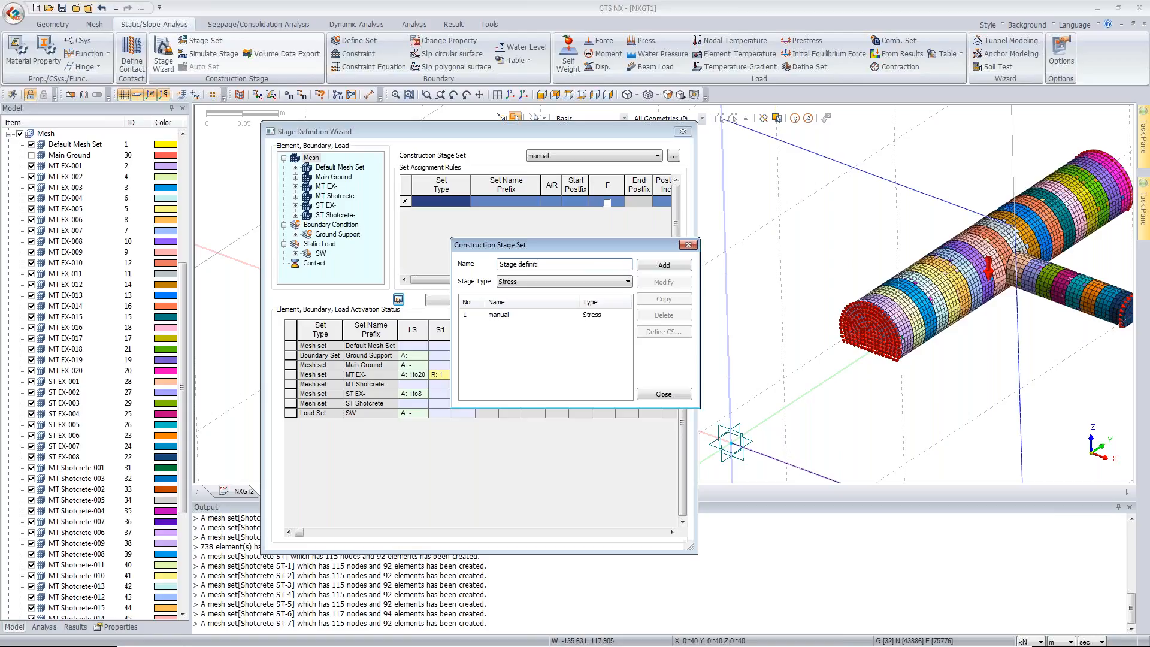
text(on)
click(664, 265)
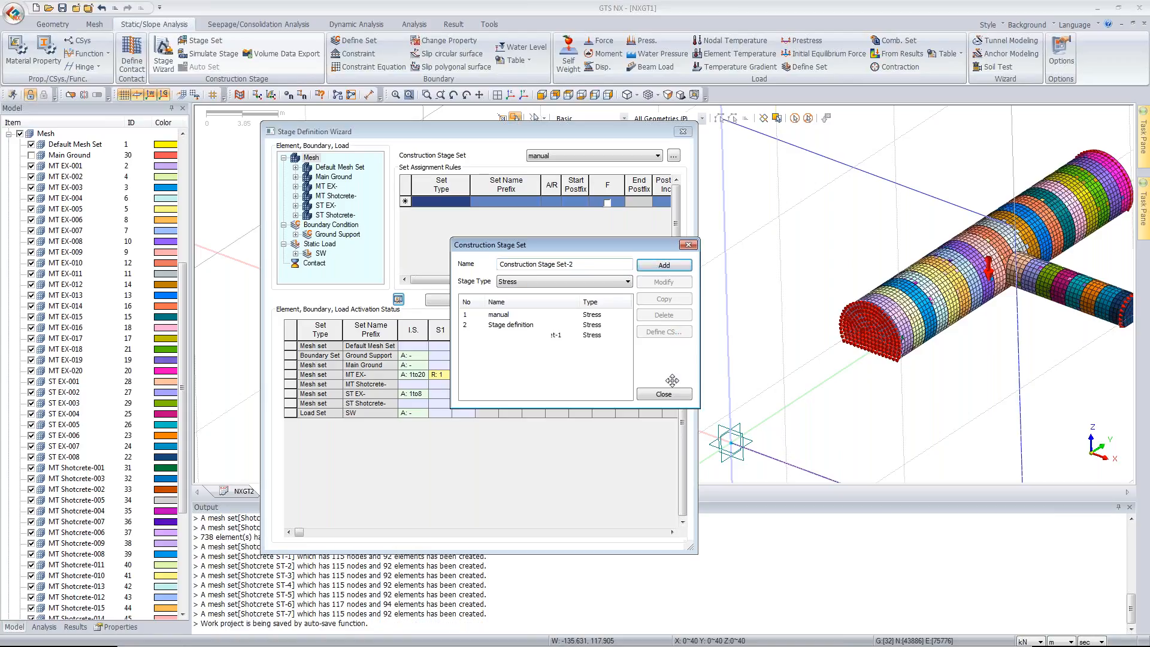
Step: Delete the surplus third stage set and choose Stage definition as the wizard's construction stage set
click(527, 335)
click(663, 315)
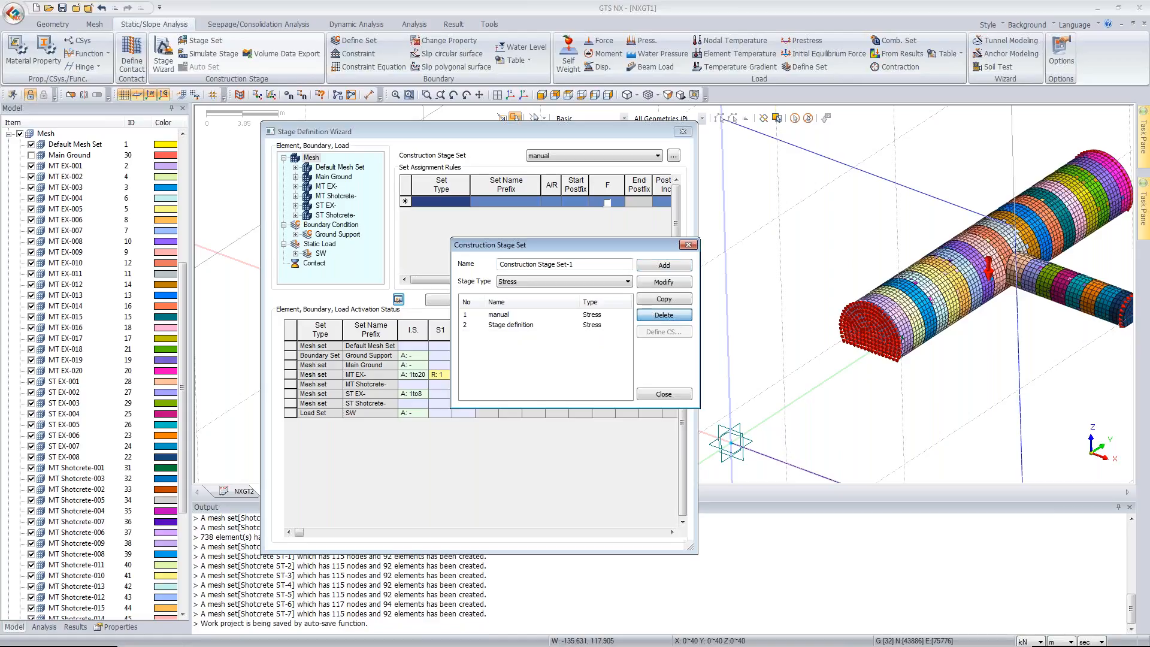
click(663, 394)
click(568, 156)
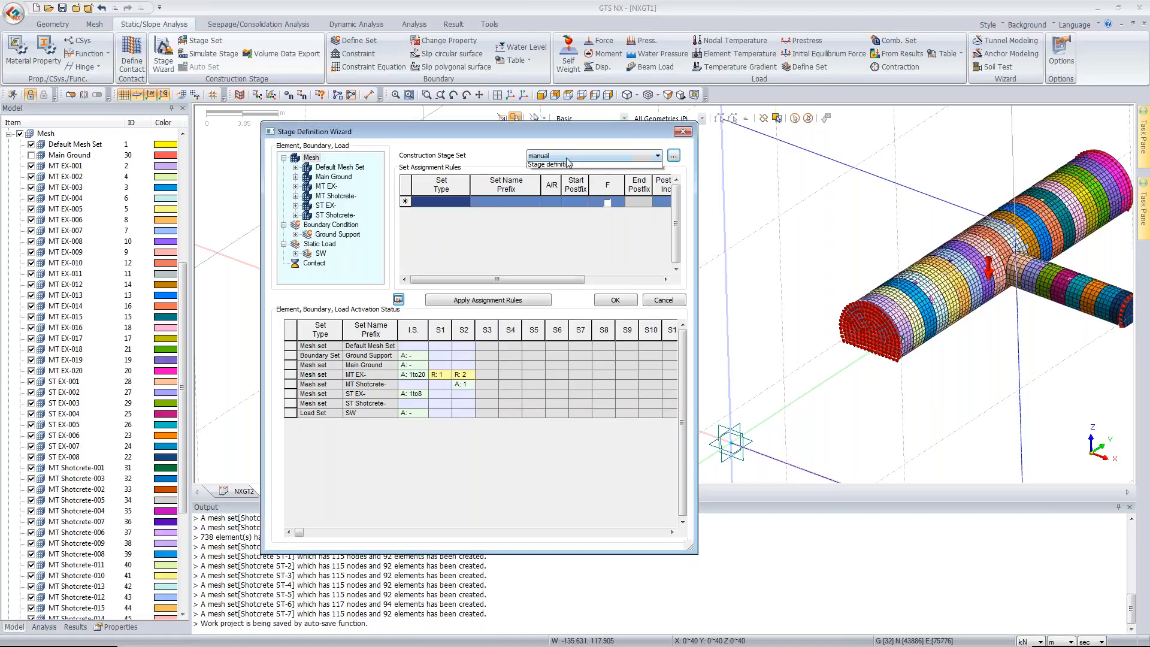
click(563, 174)
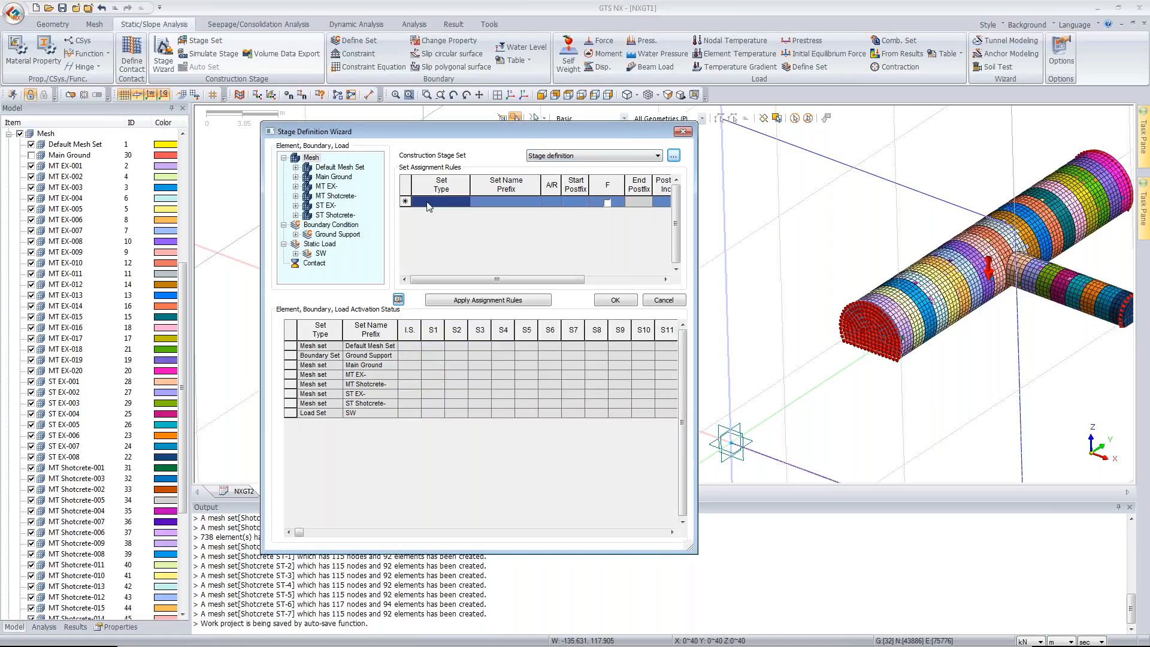
Step: Add a Mesh set assignment rule for the MT EX- prefix with the A/R action set to R
click(466, 204)
click(503, 249)
click(411, 355)
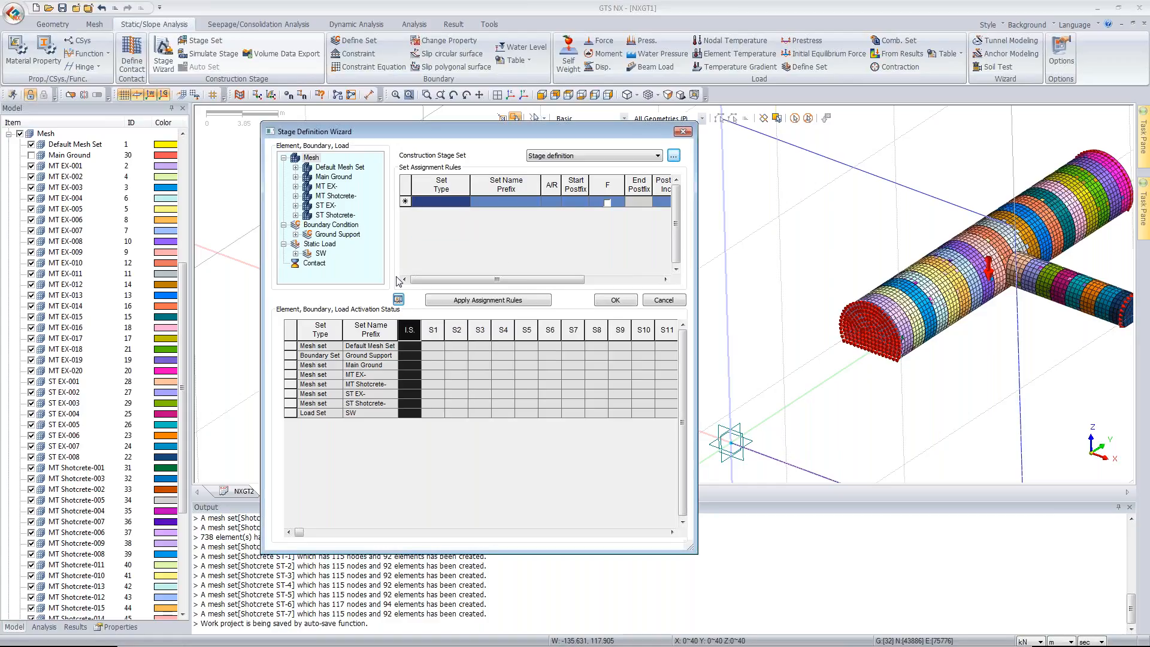
click(467, 204)
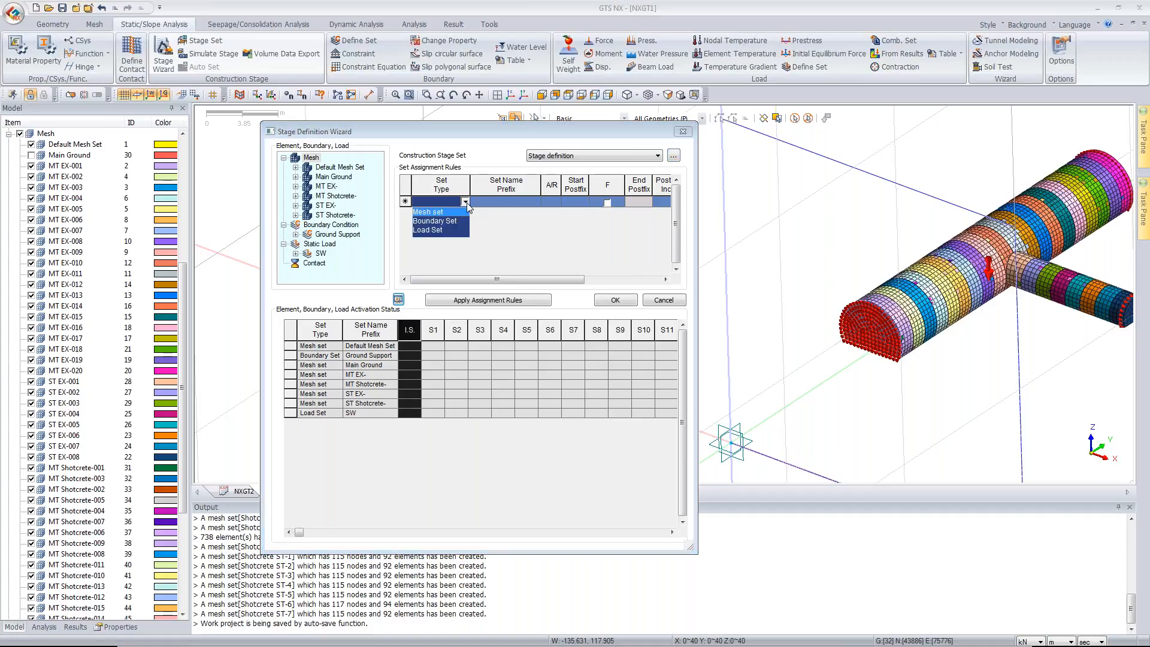
click(459, 215)
click(494, 204)
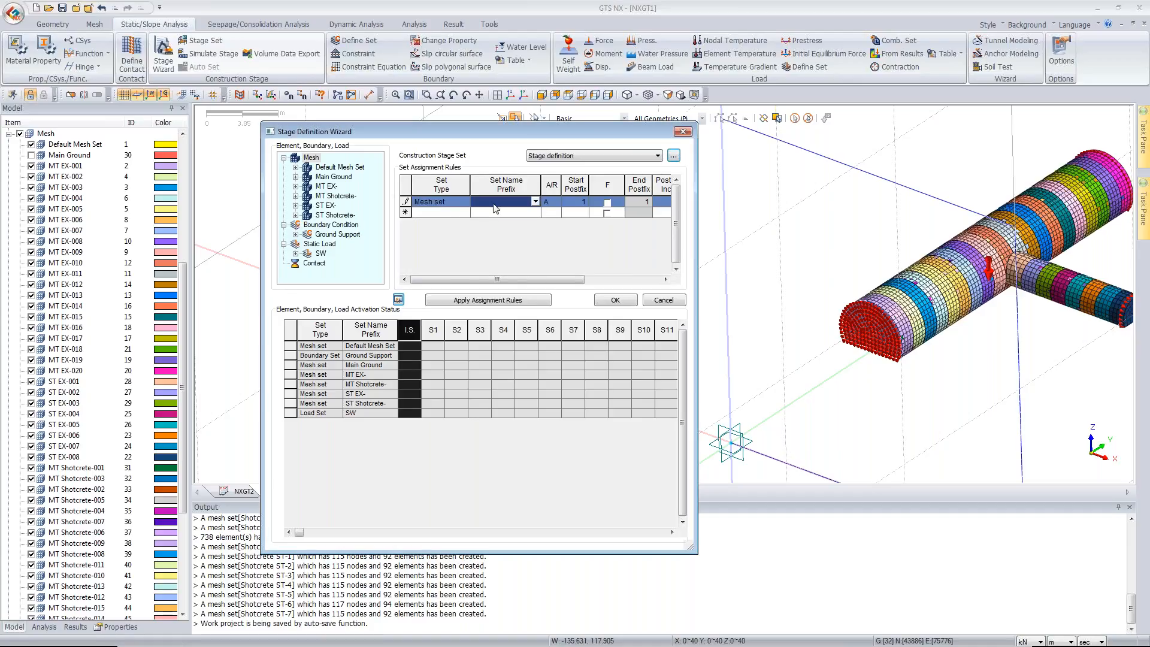
click(535, 203)
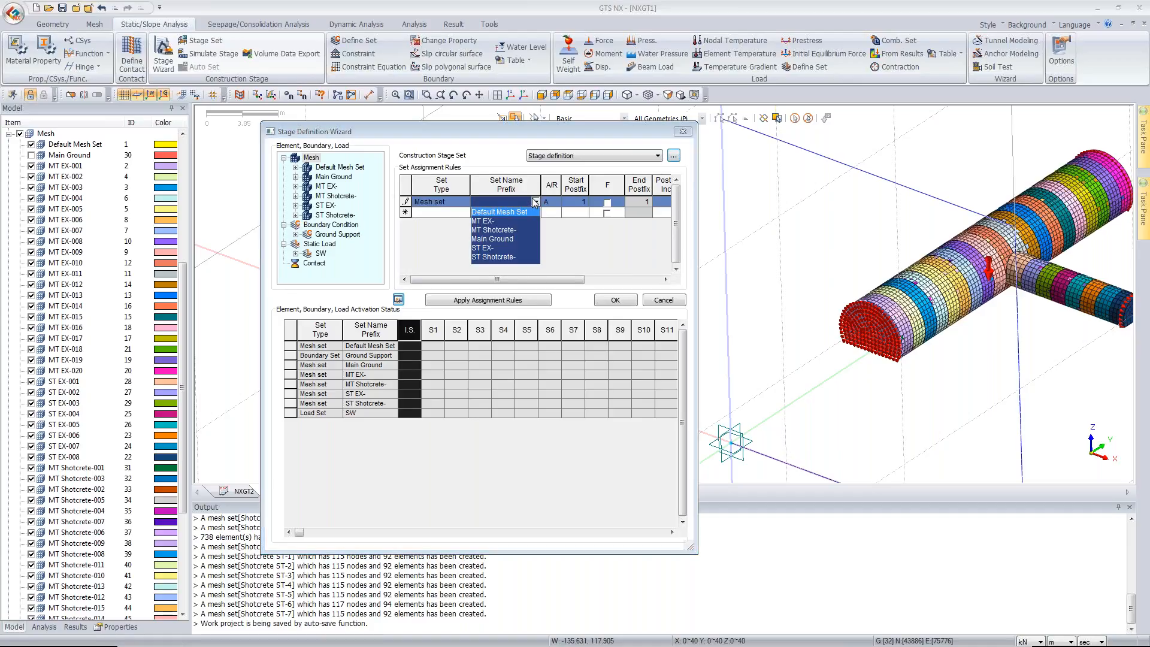
click(505, 221)
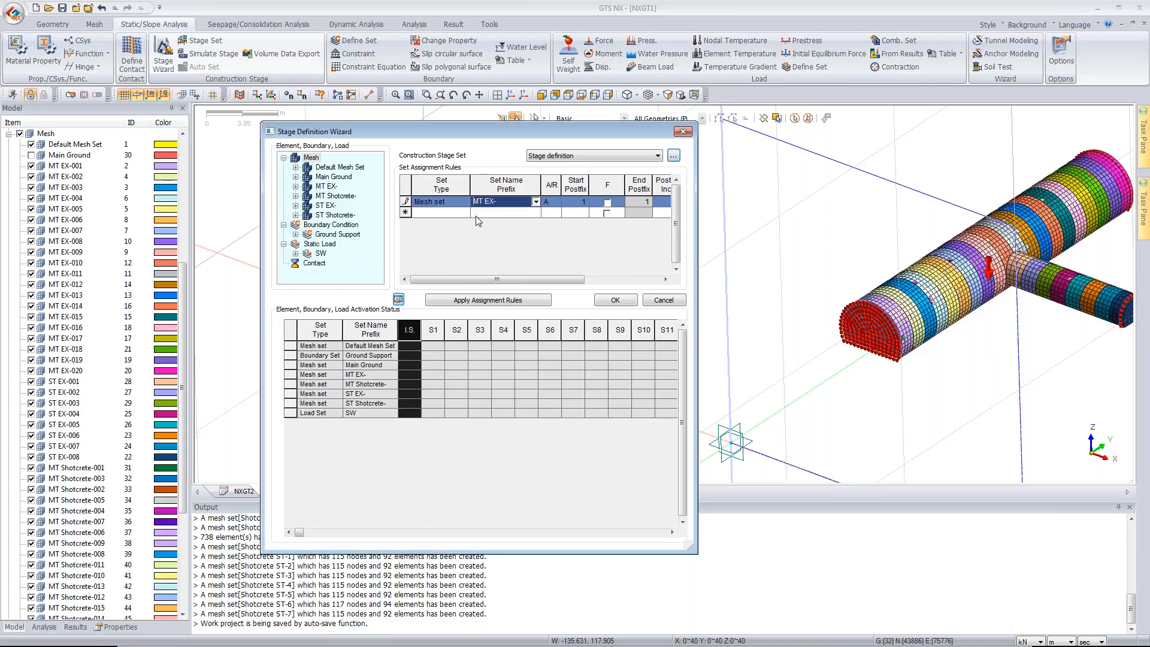
click(554, 205)
click(557, 203)
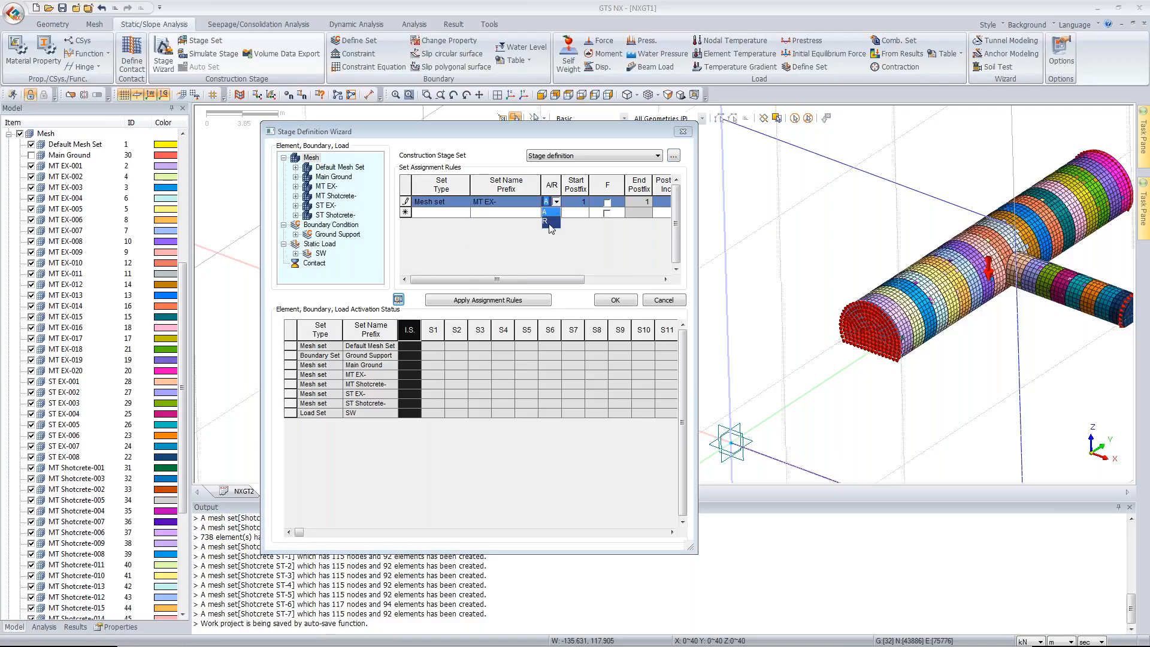
click(546, 222)
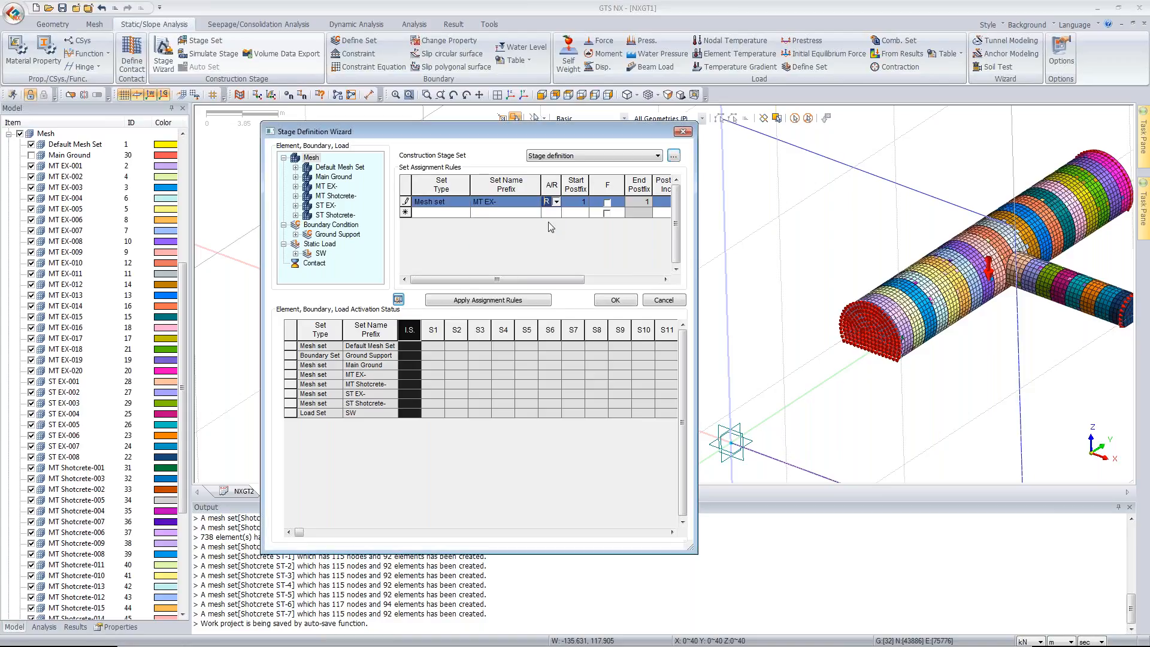
Step: Enable the F option on the MT EX- rule and set its end postfix to 20, keeping both increments and start stage at 1
click(575, 205)
click(608, 203)
click(640, 204)
text(20)
drag(561, 279, 612, 280)
click(608, 202)
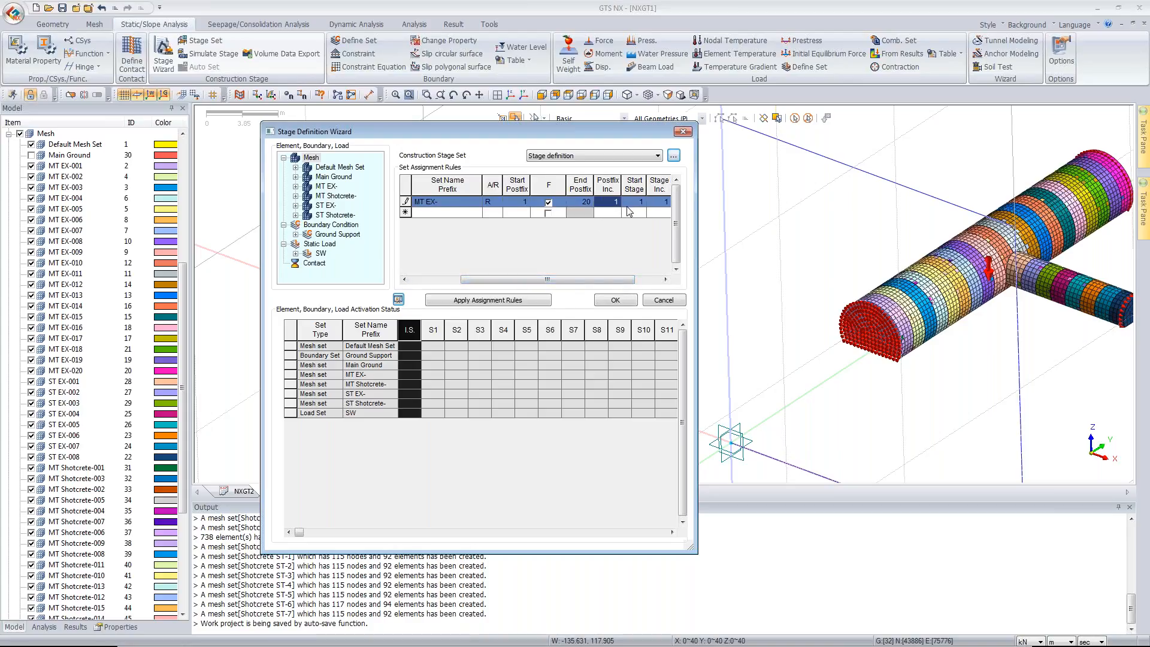
click(630, 204)
click(434, 332)
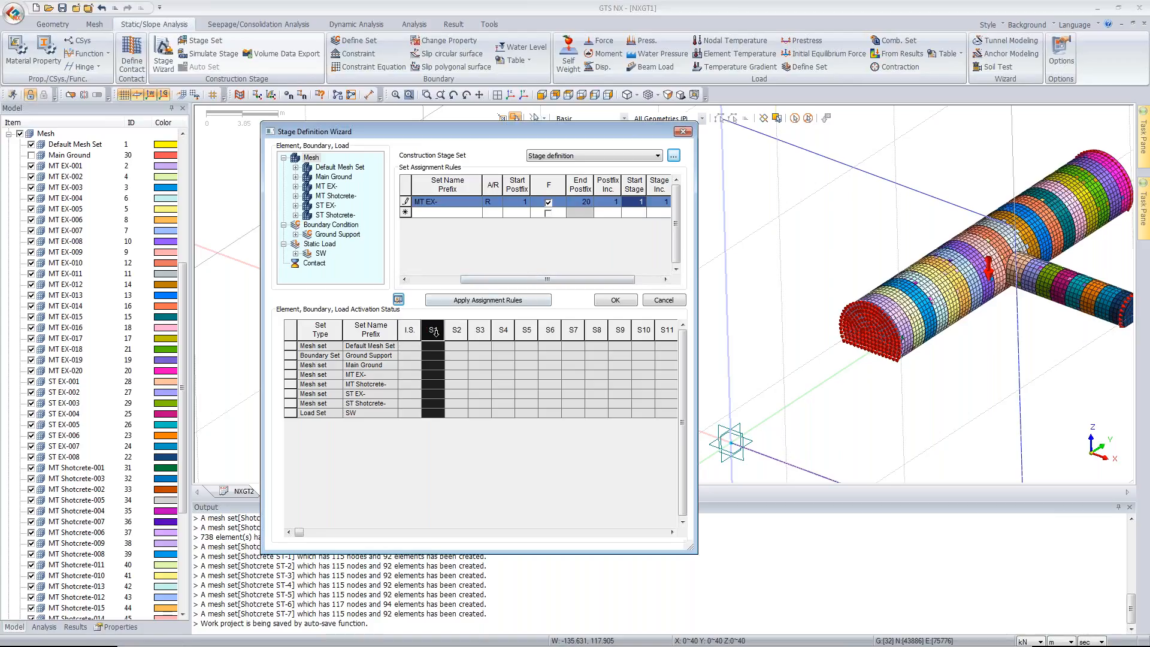
click(668, 202)
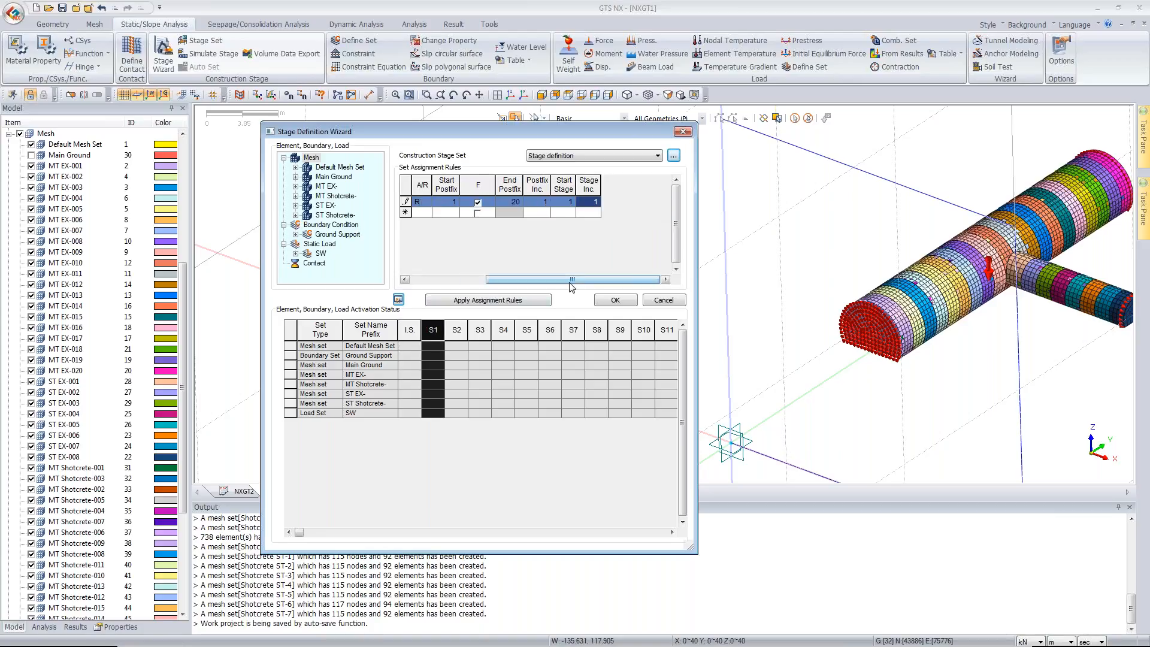
Step: Add a second Mesh set assignment rule for the MT Shotcrete- prefix, keeping the A/R action at A
drag(547, 281, 472, 281)
click(440, 212)
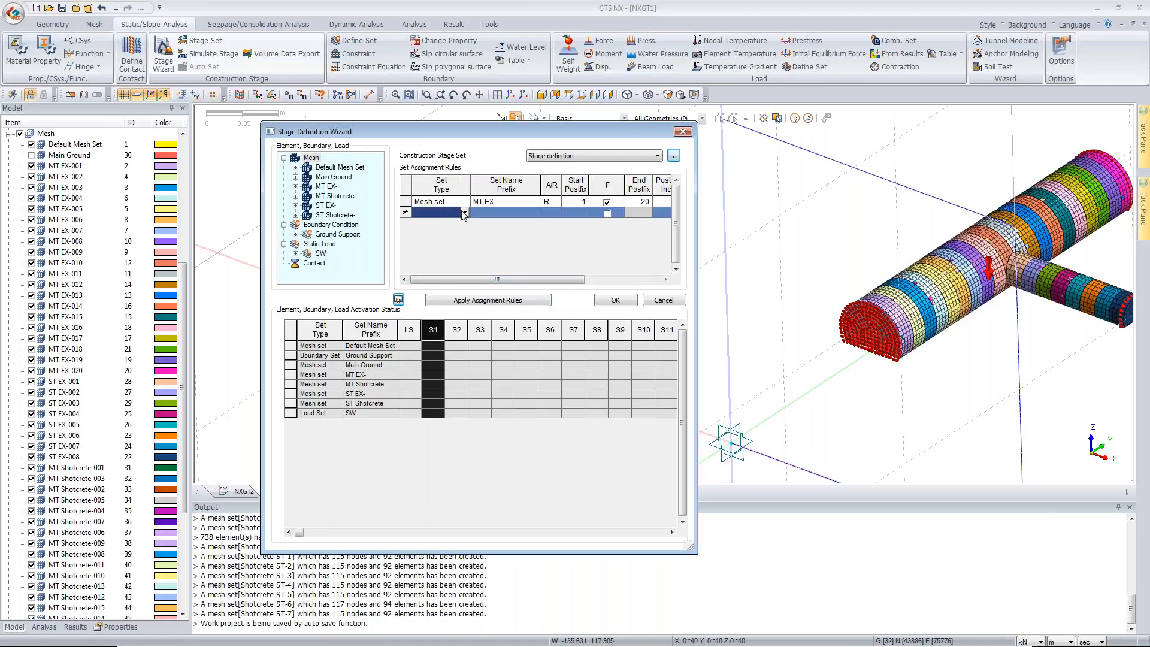
click(465, 214)
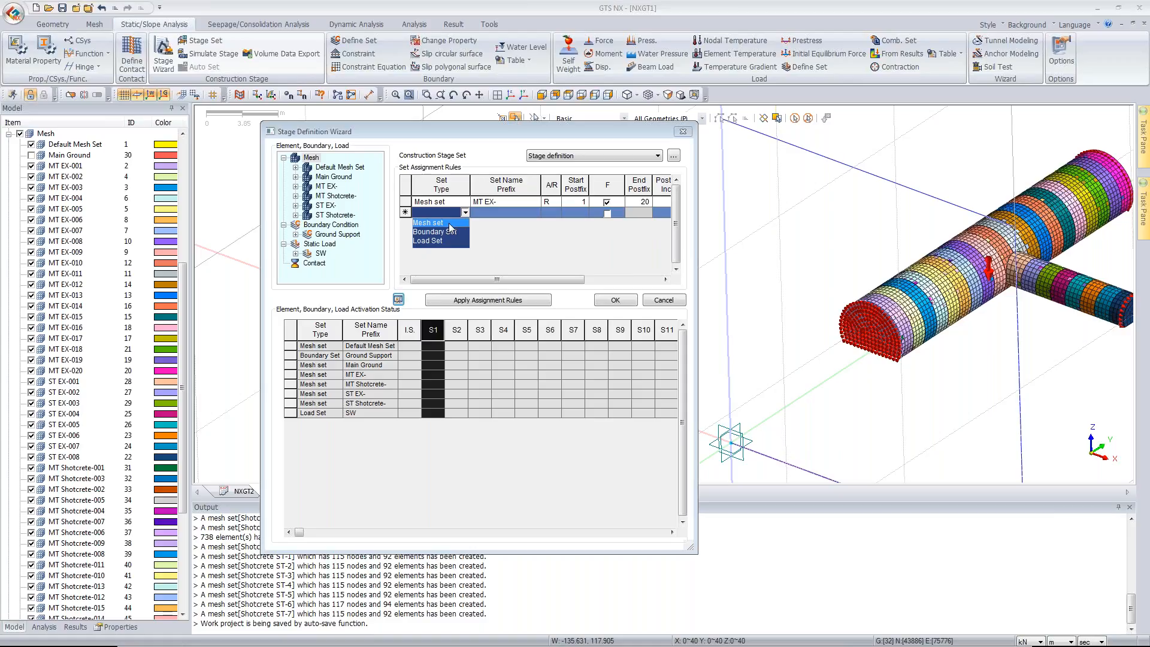
click(448, 226)
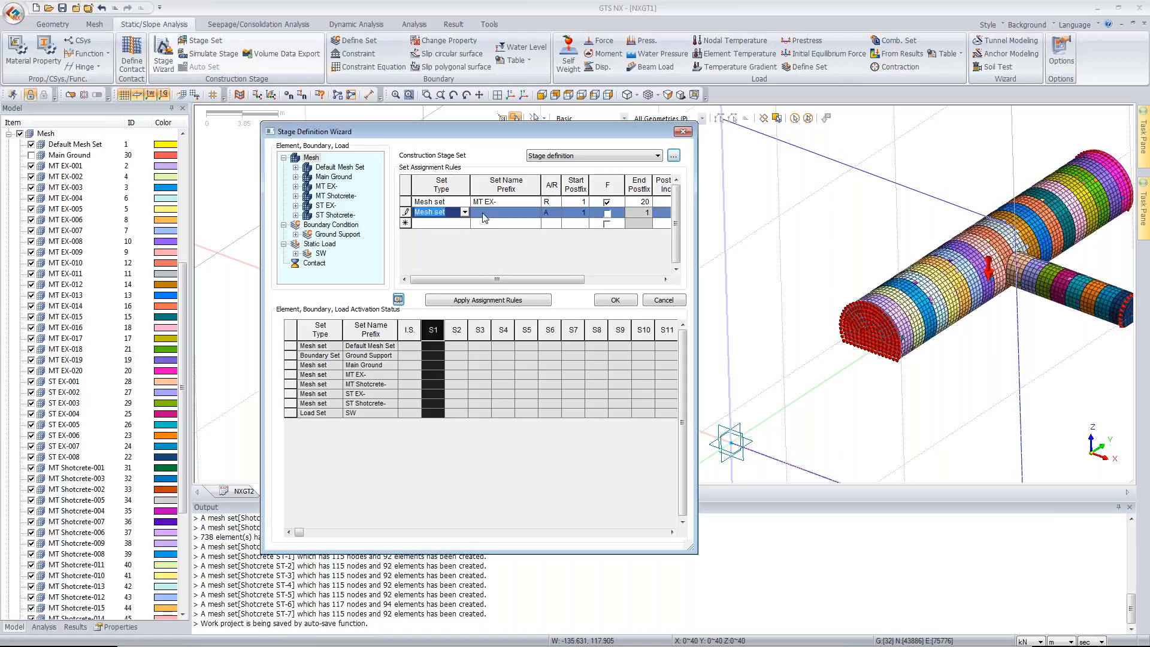
click(533, 217)
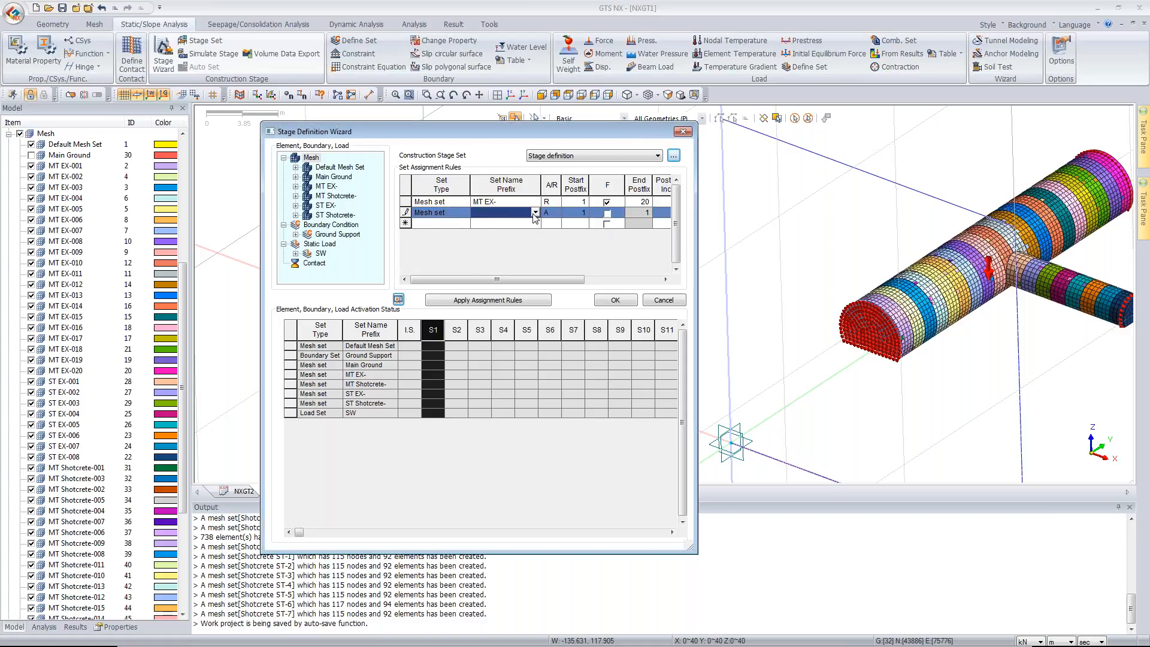
click(535, 215)
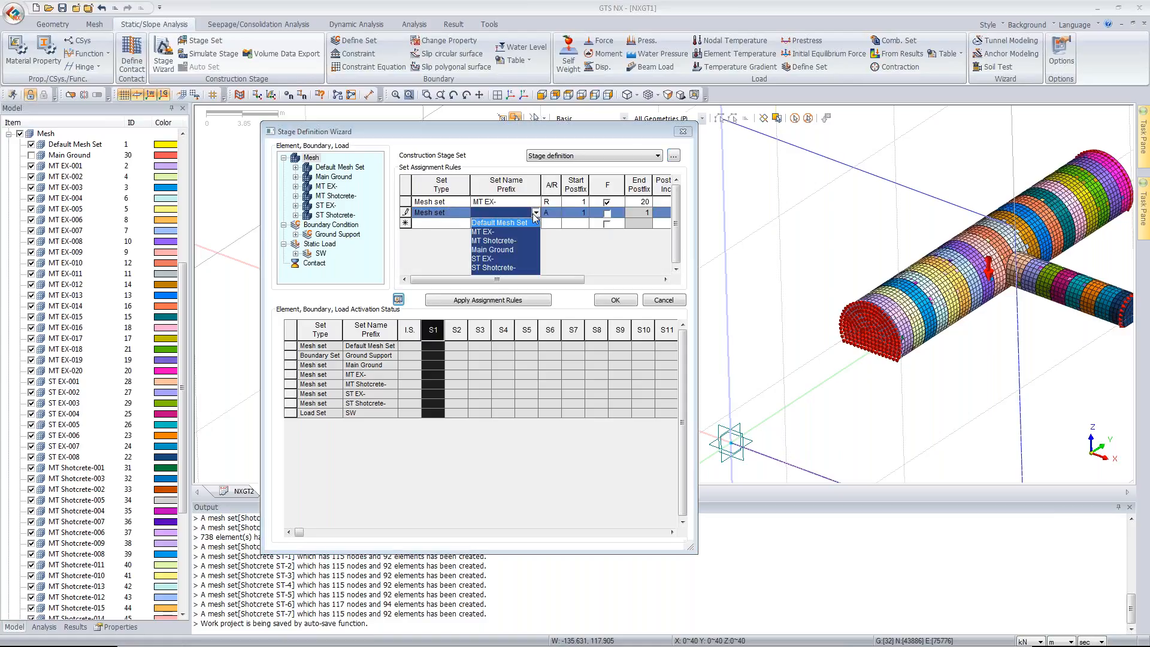
click(502, 241)
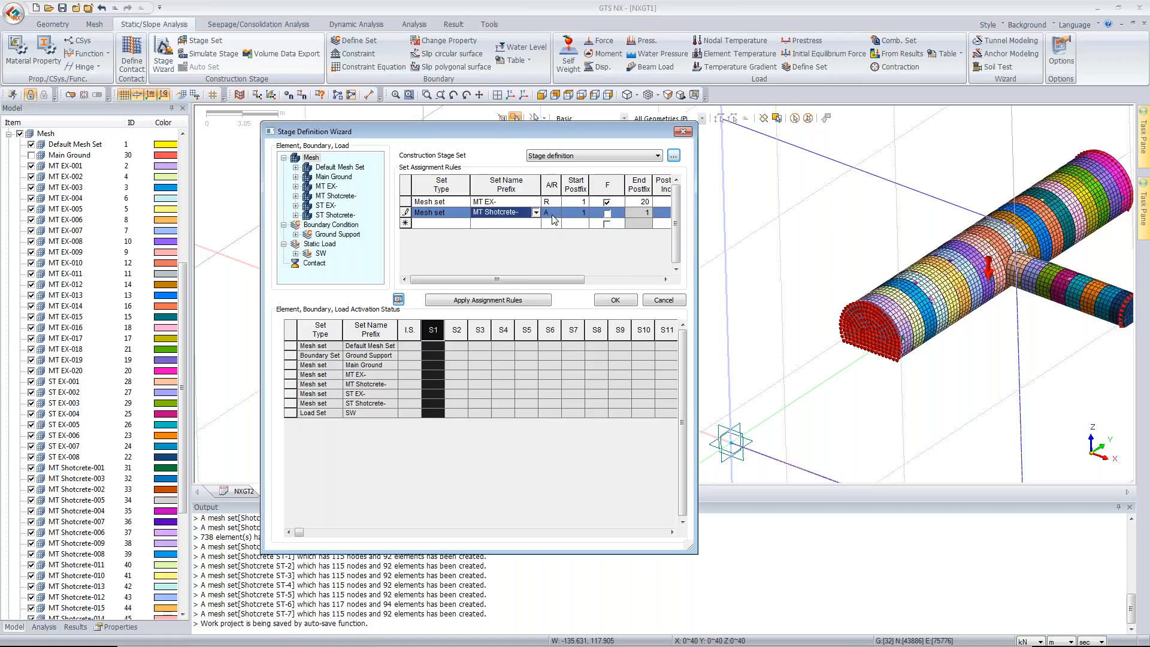
Step: Enable the F option on the MT Shotcrete- rule, set its end postfix to 20 and start stage to 2, keeping both increments at 1
click(583, 215)
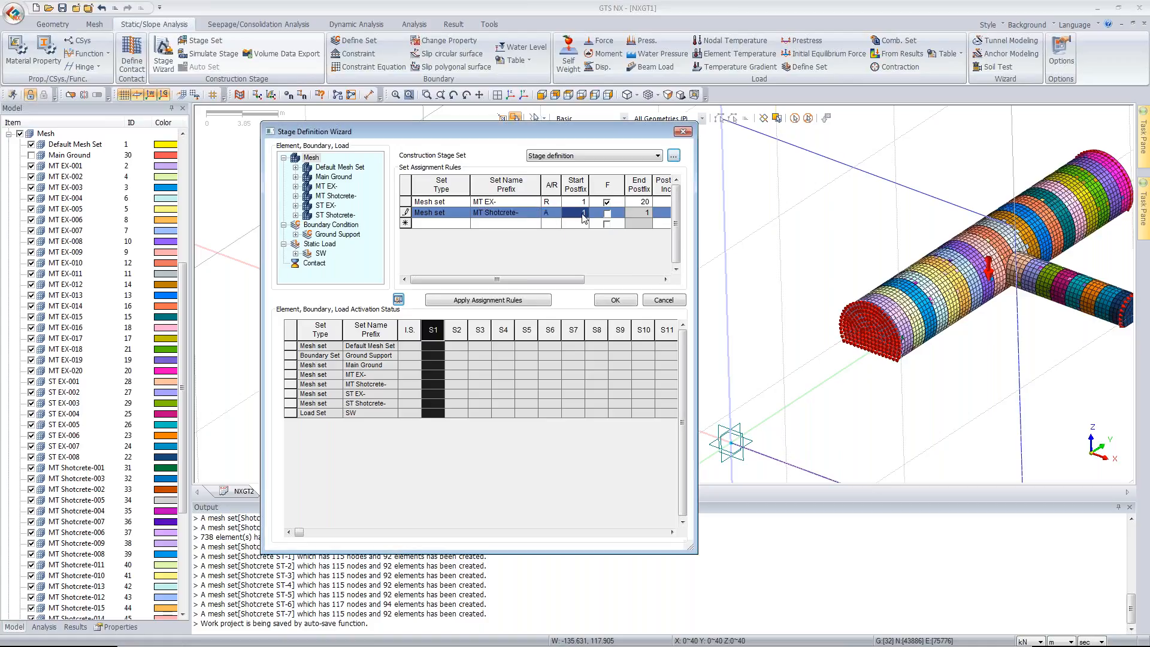
click(639, 213)
text(20)
click(612, 279)
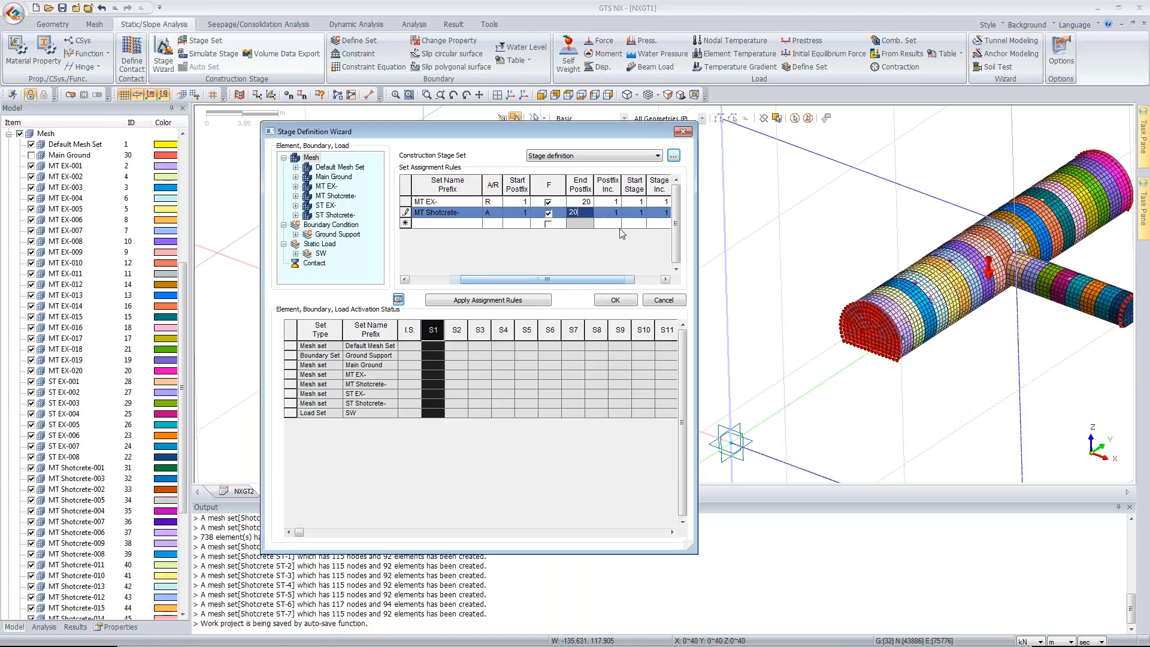
key(Tab)
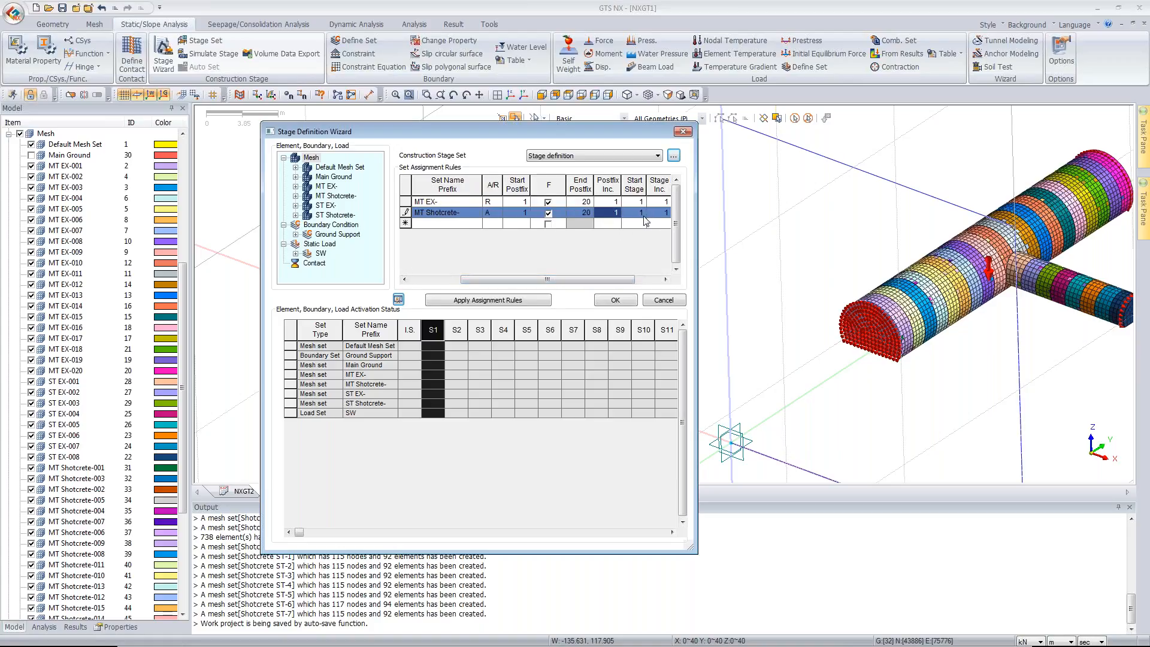
key(Tab)
text(2)
key(Tab)
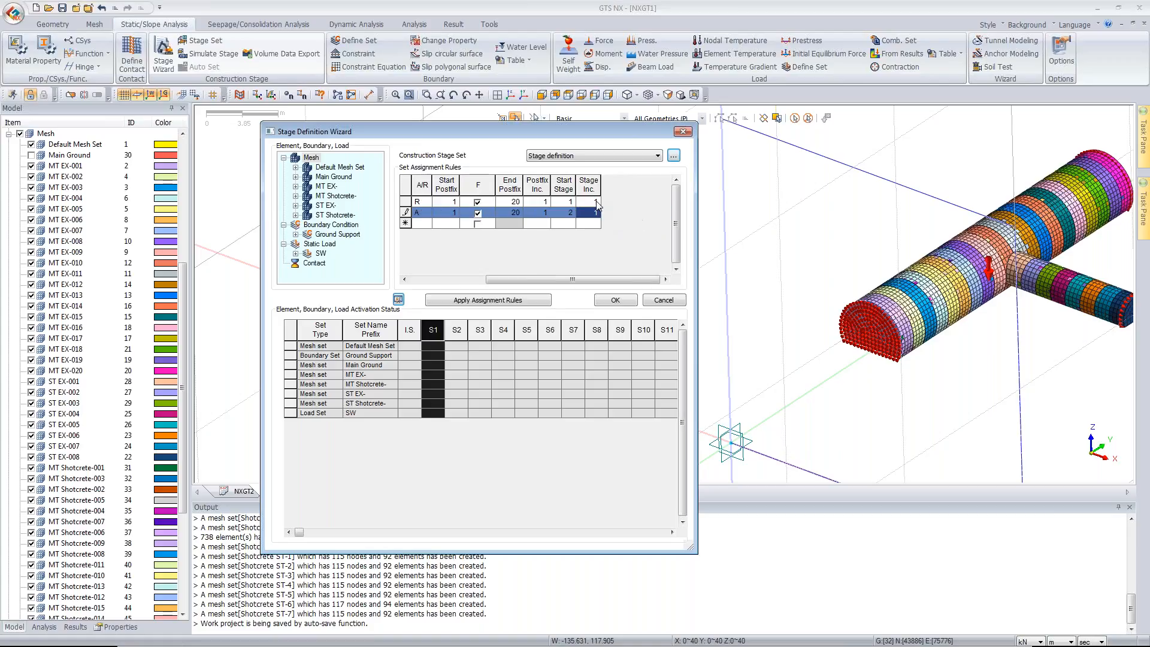
key(Tab)
Step: Add a Mesh set assignment rule for the ST EX- prefix with the A/R action set to R
click(465, 224)
click(428, 233)
click(515, 223)
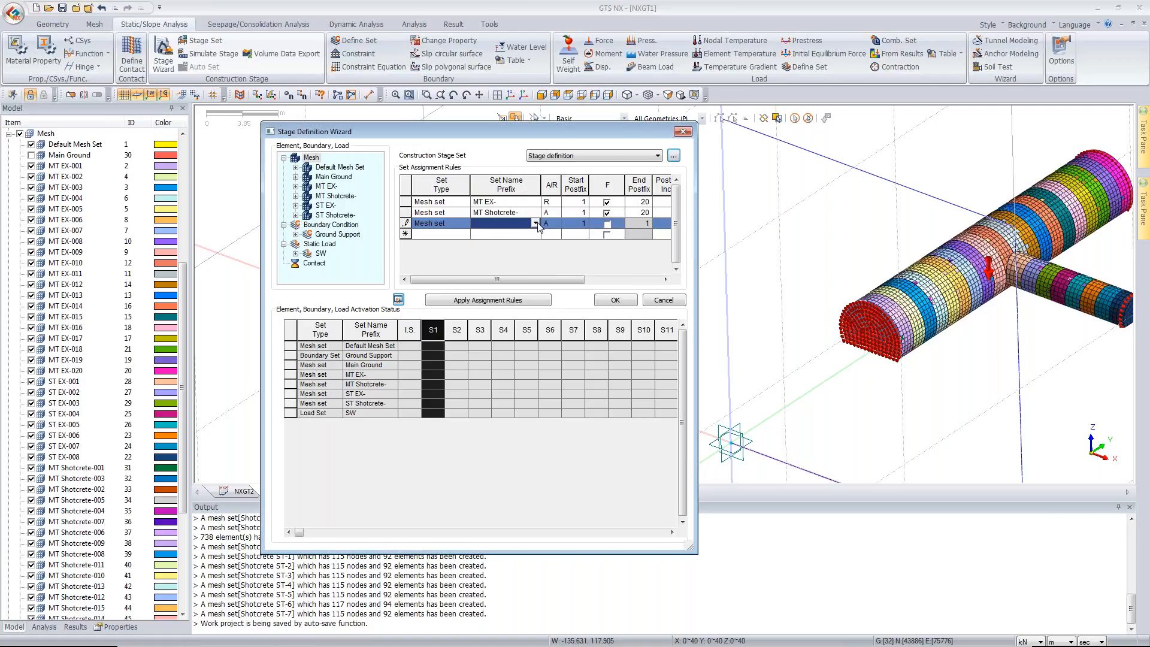
click(537, 224)
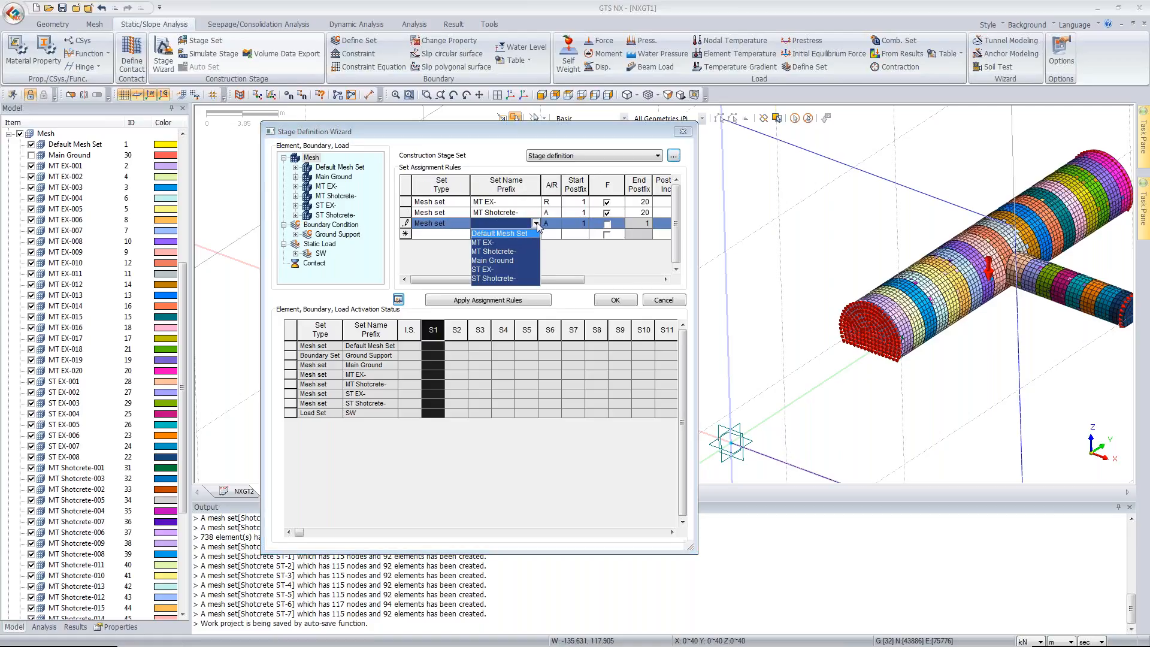
click(487, 270)
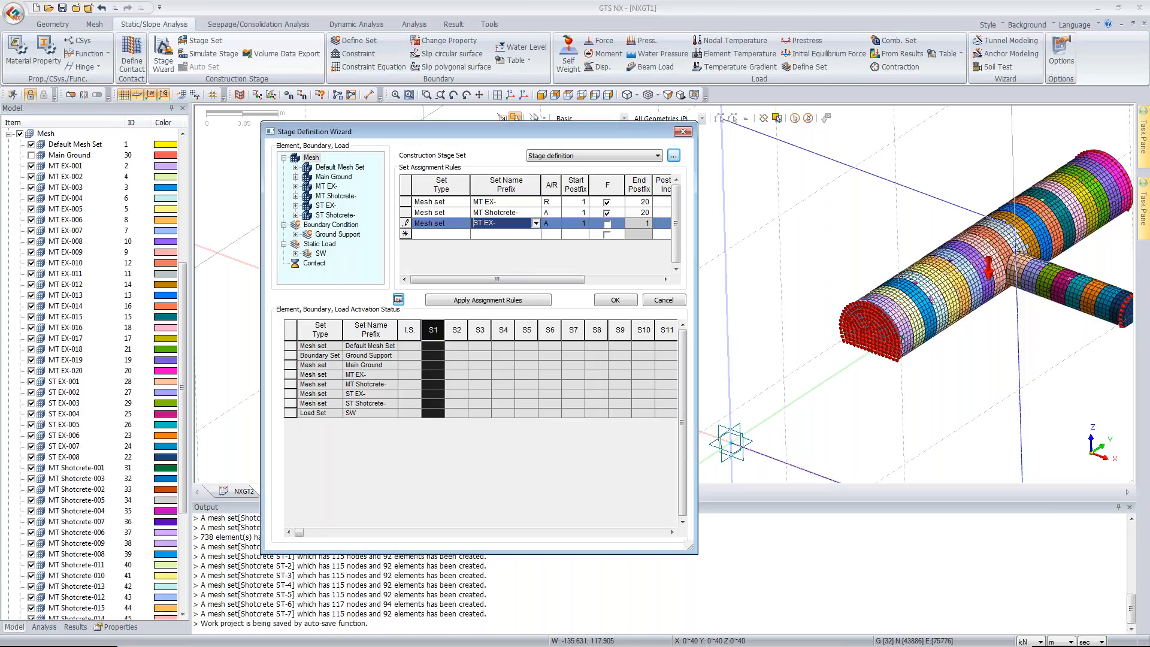
click(551, 224)
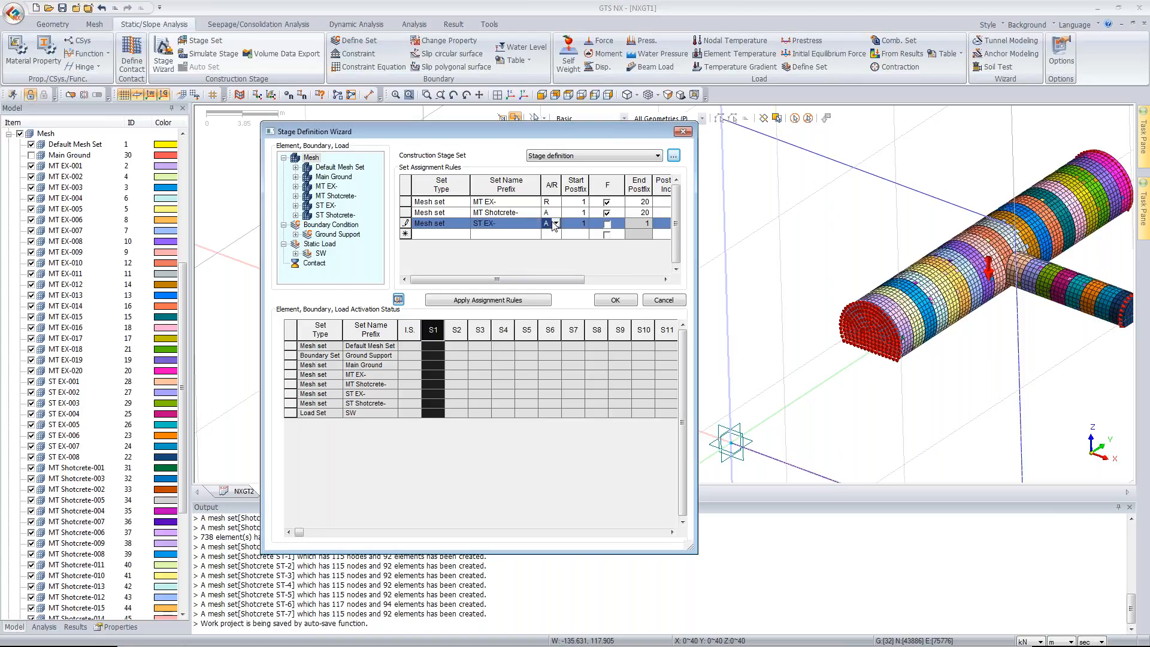
click(556, 224)
click(553, 246)
Step: Enable the F option on the ST EX- rule and set its end postfix to 8 and start stage to 21
click(648, 227)
click(80, 388)
click(646, 228)
drag(577, 280, 601, 280)
click(631, 226)
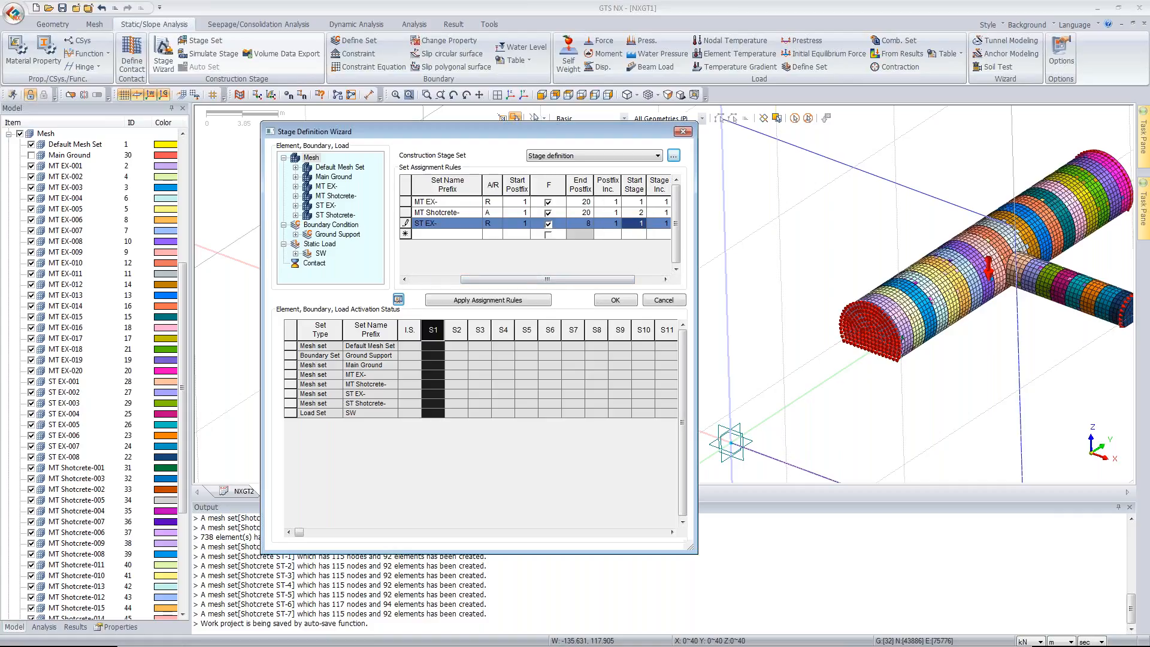
click(665, 280)
text(21)
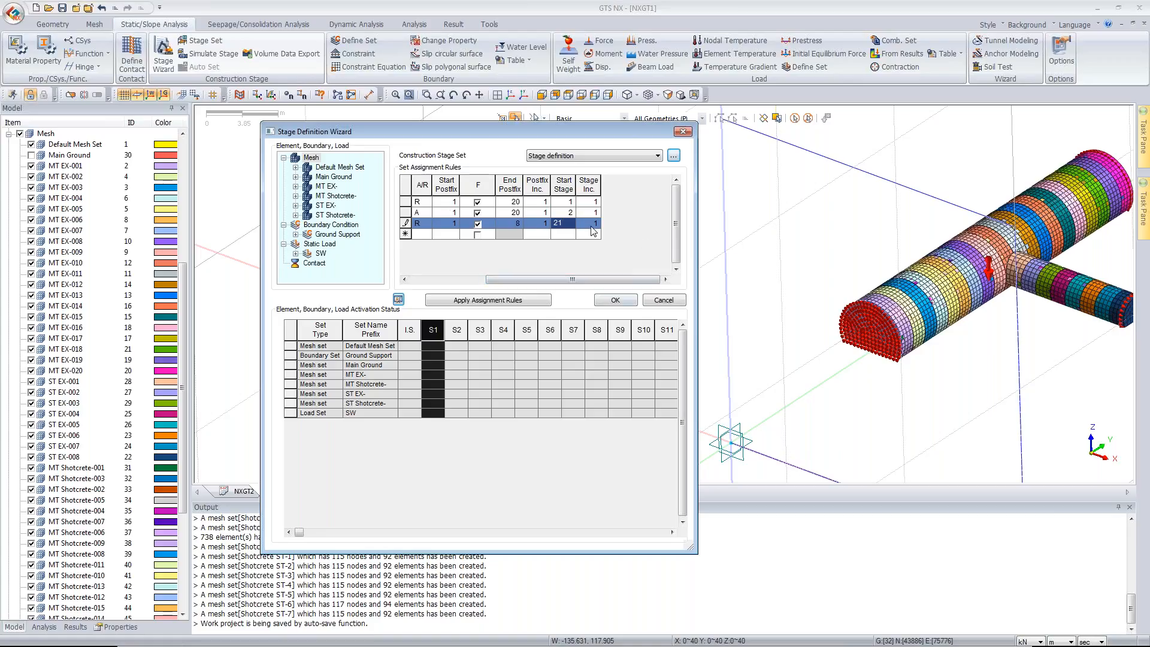
Step: Add a fourth Mesh set assignment rule for the ST Shotcrete- prefix
click(585, 235)
click(465, 234)
click(429, 244)
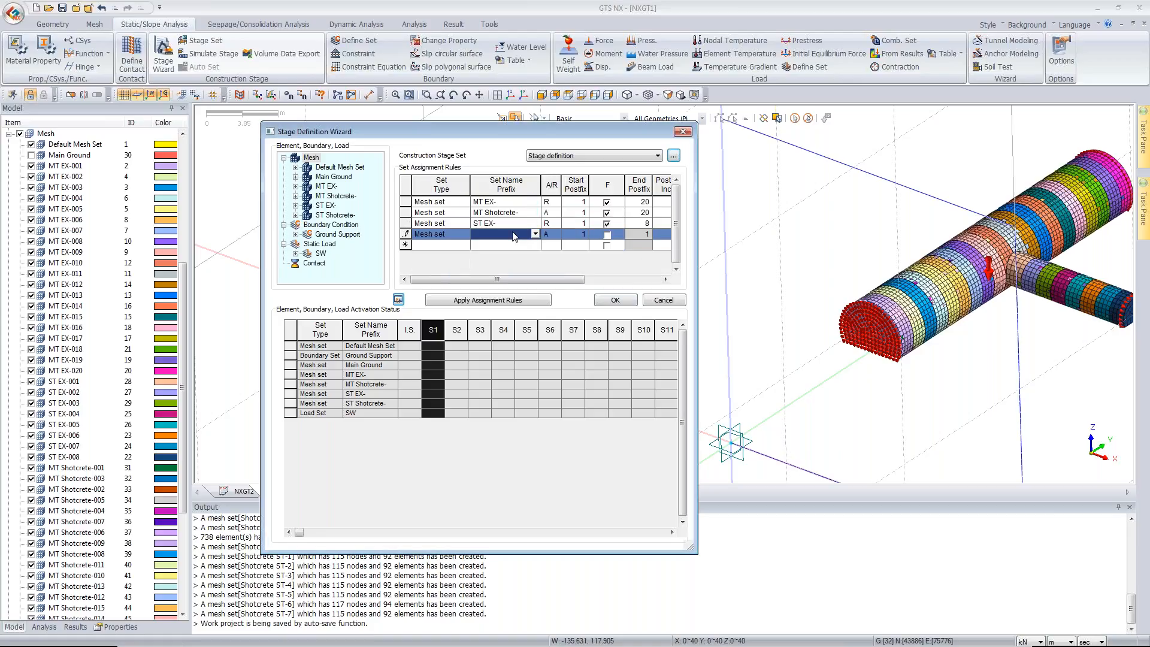
click(536, 234)
click(511, 290)
Step: Enable the F option on the ST Shotcrete- rule, set its end postfix to 8 and fill in its start stage
click(608, 234)
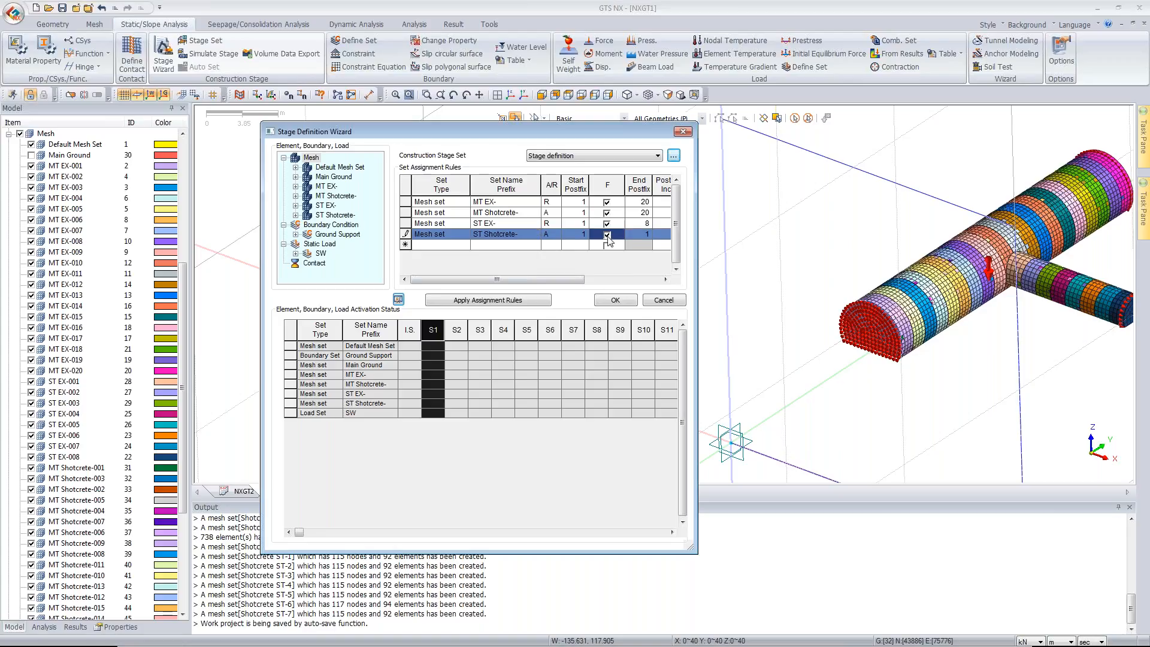
click(641, 236)
text(8)
drag(552, 278, 588, 279)
click(606, 237)
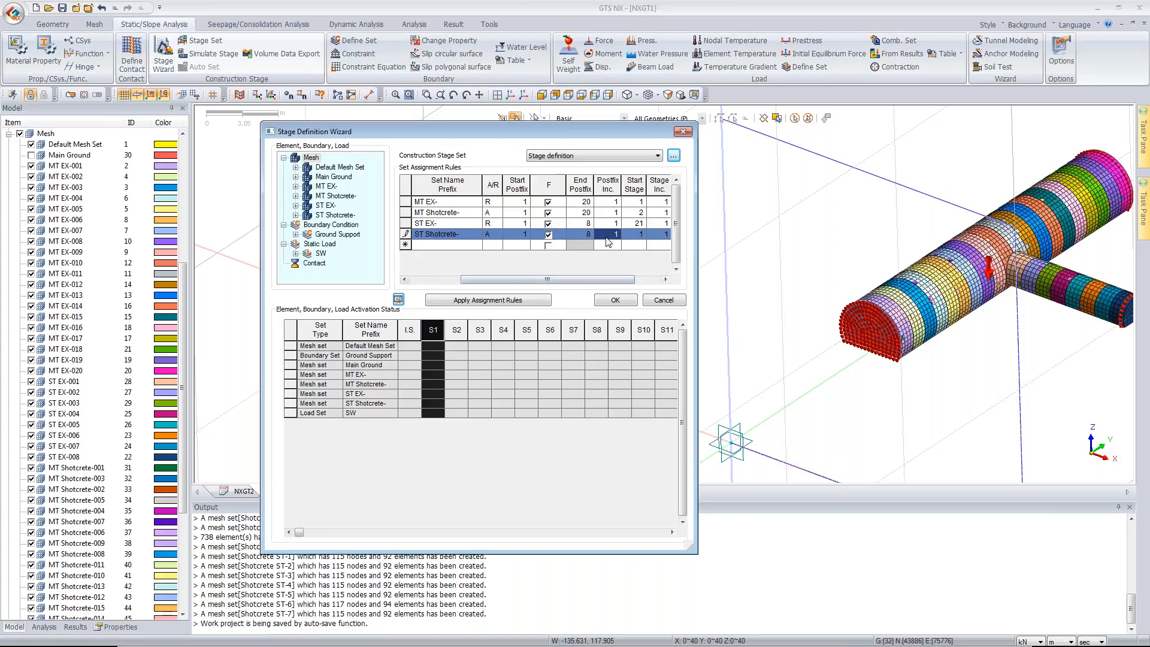
key(Tab)
key(Tab)
key(Tab)
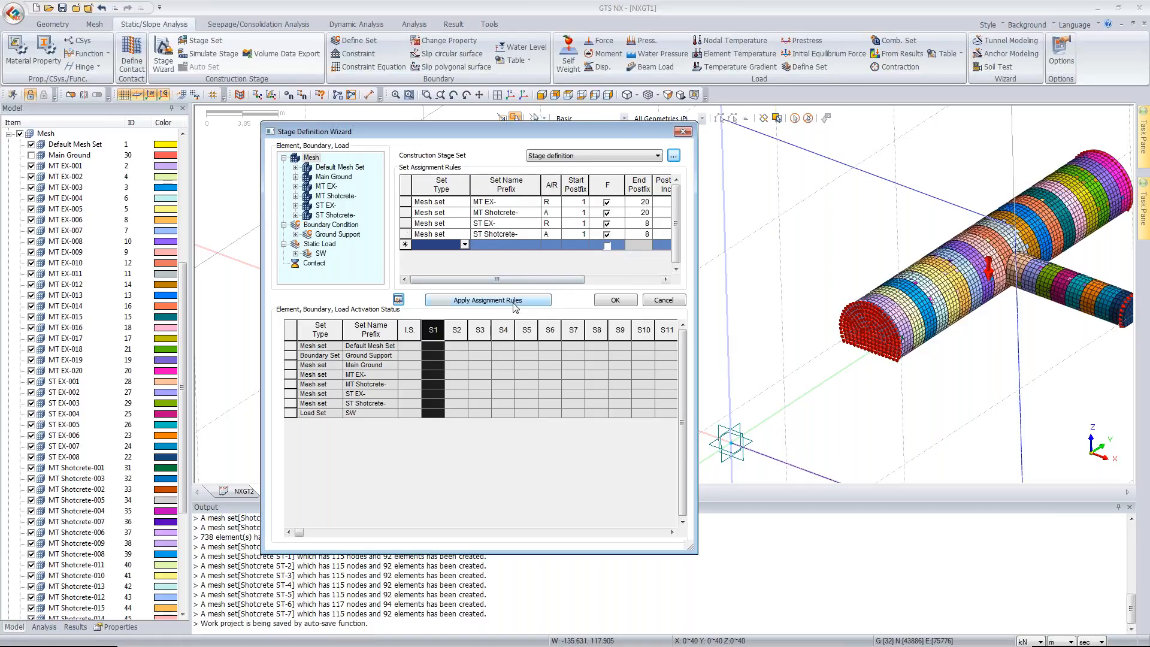
Step: Apply the assignment rules and activate the Main Ground, MT EX- and ST EX- mesh sets in the initial stage I.S
click(514, 301)
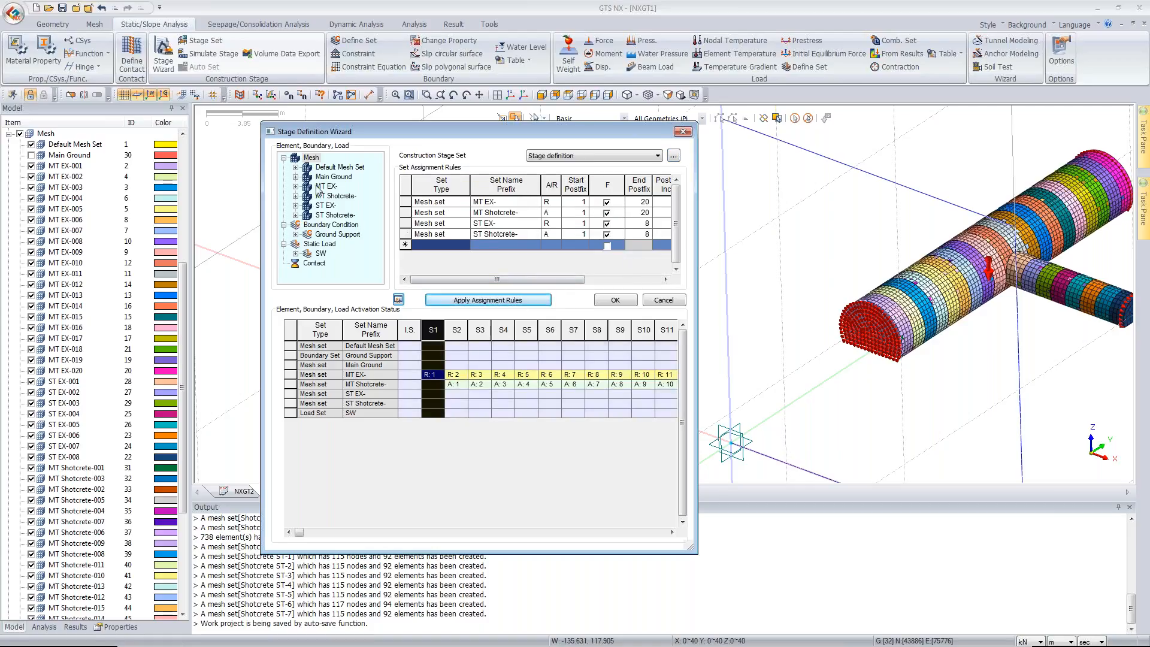
drag(326, 177, 411, 336)
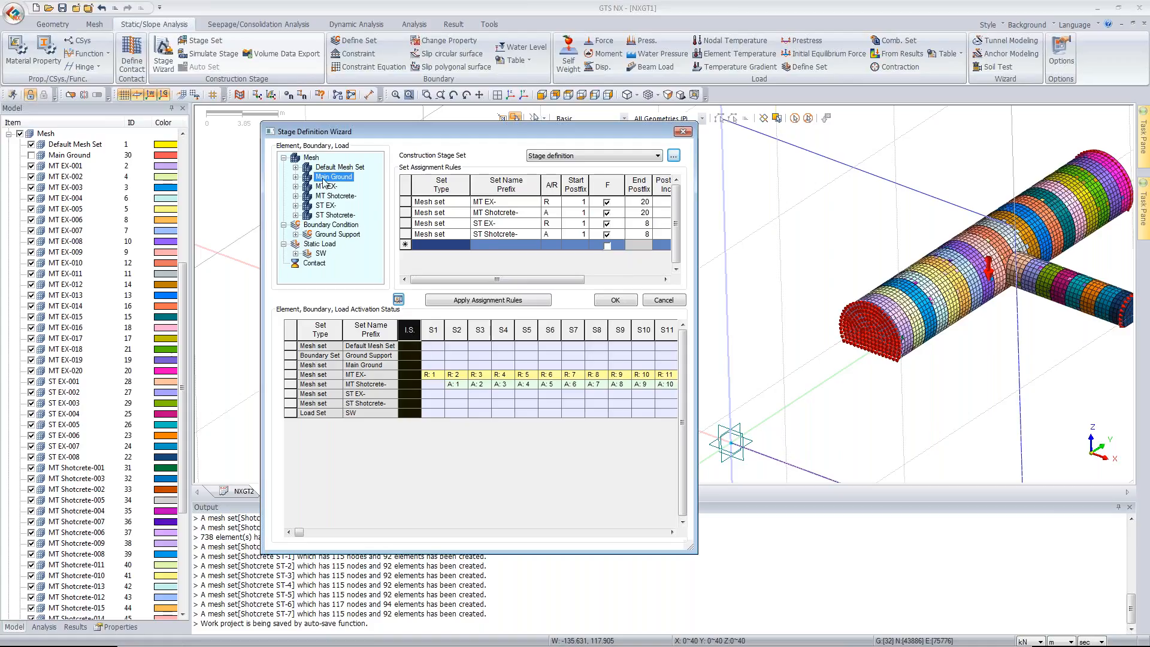
drag(328, 189, 413, 374)
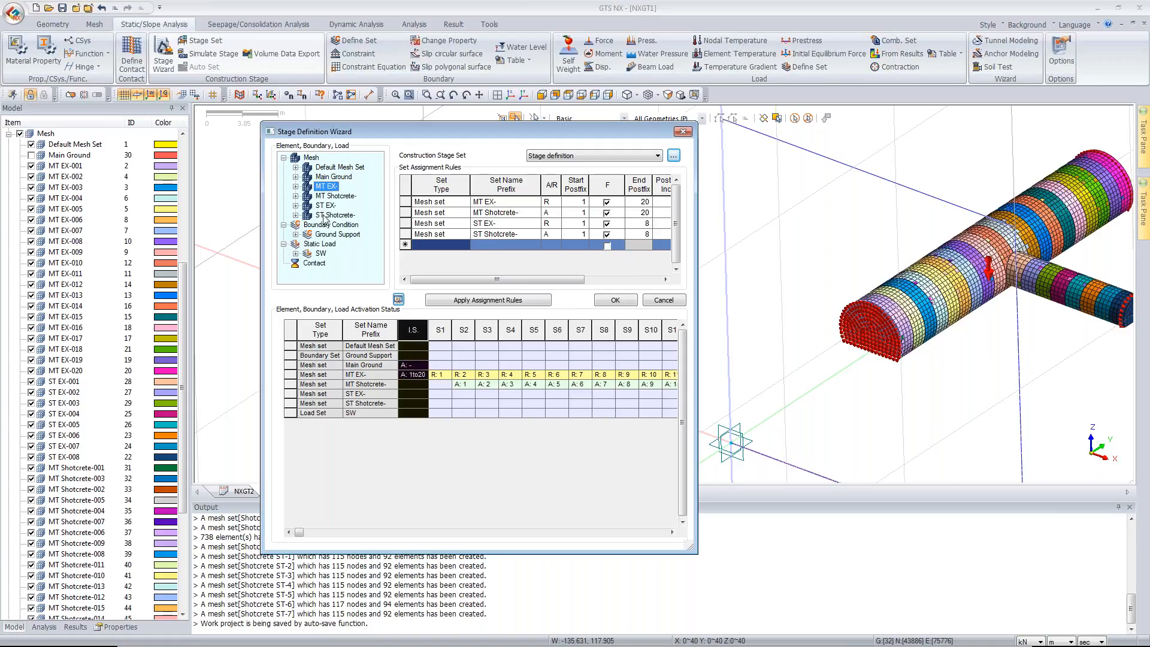
drag(325, 206, 413, 393)
Step: Activate the Ground Support boundary set and the SW load set in I.S. and accept the wizard's stage definition
click(335, 235)
drag(335, 236, 415, 356)
drag(318, 255, 414, 413)
click(615, 300)
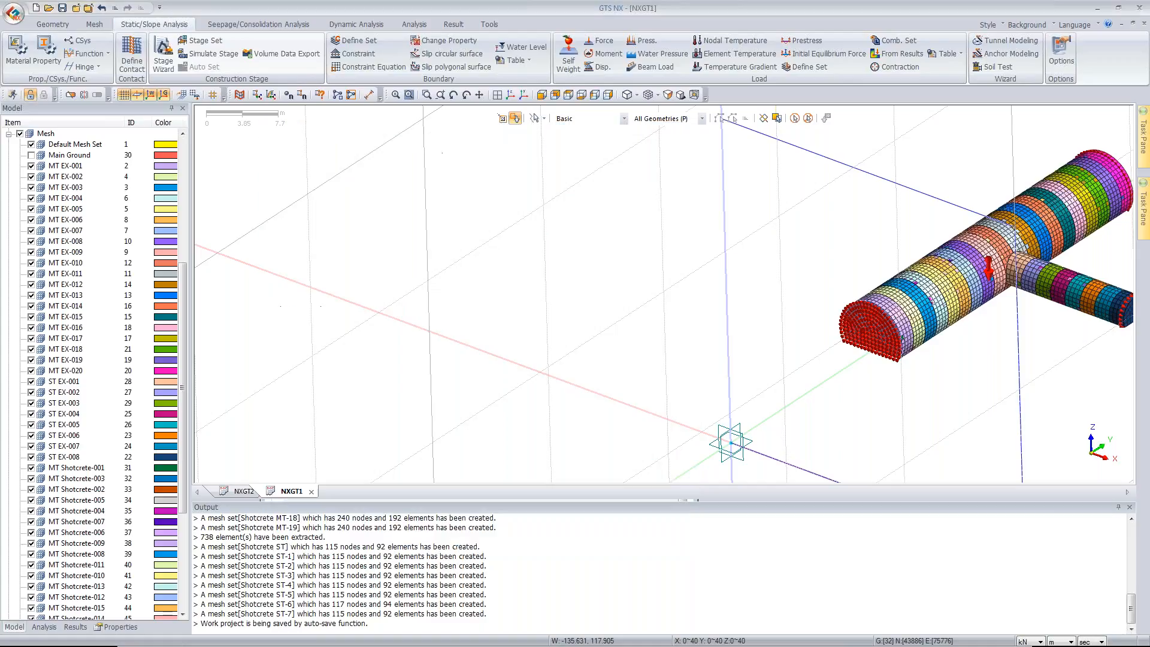
Step: Delete the manually defined stage set from the construction stage sets, keeping Stage definition
click(511, 95)
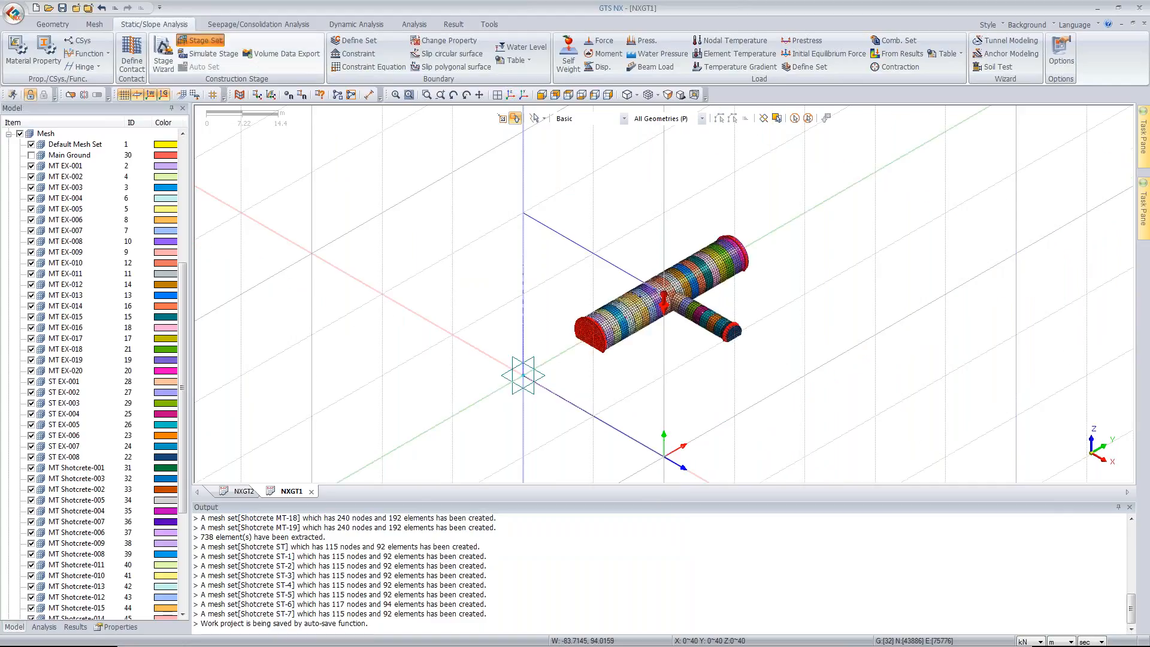
click(202, 41)
click(143, 182)
click(215, 182)
Step: Open the stages of the Stage definition set, enable Clear Displacement for the I.S. stage and save it
click(151, 186)
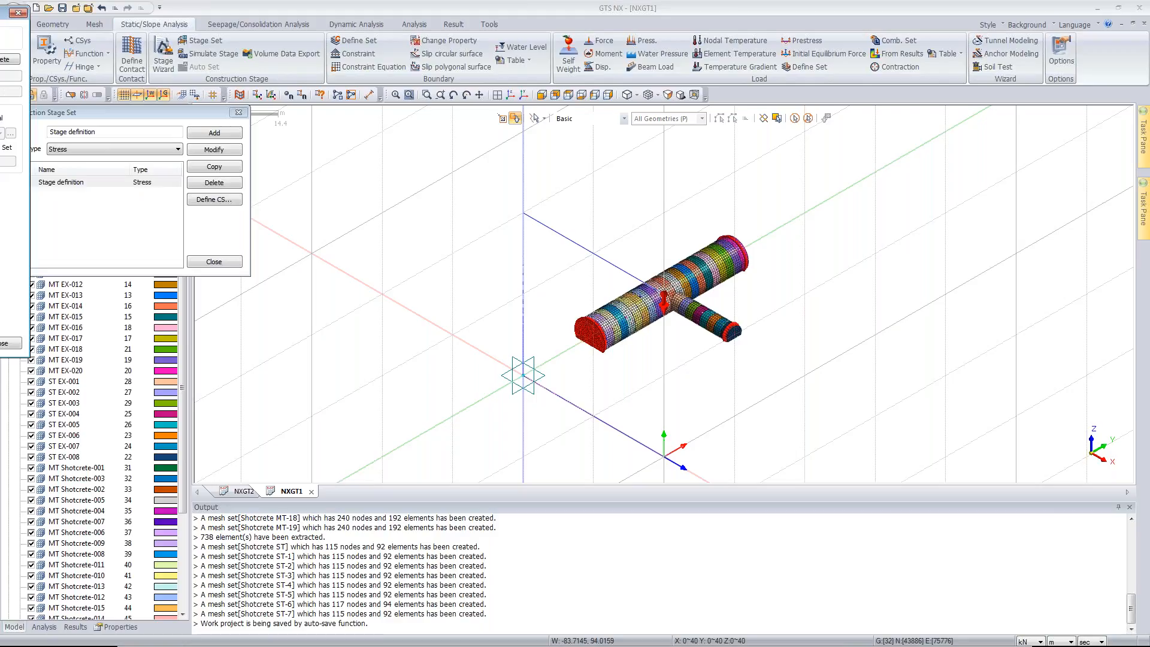
drag(0, 32, 602, 94)
click(563, 260)
click(627, 407)
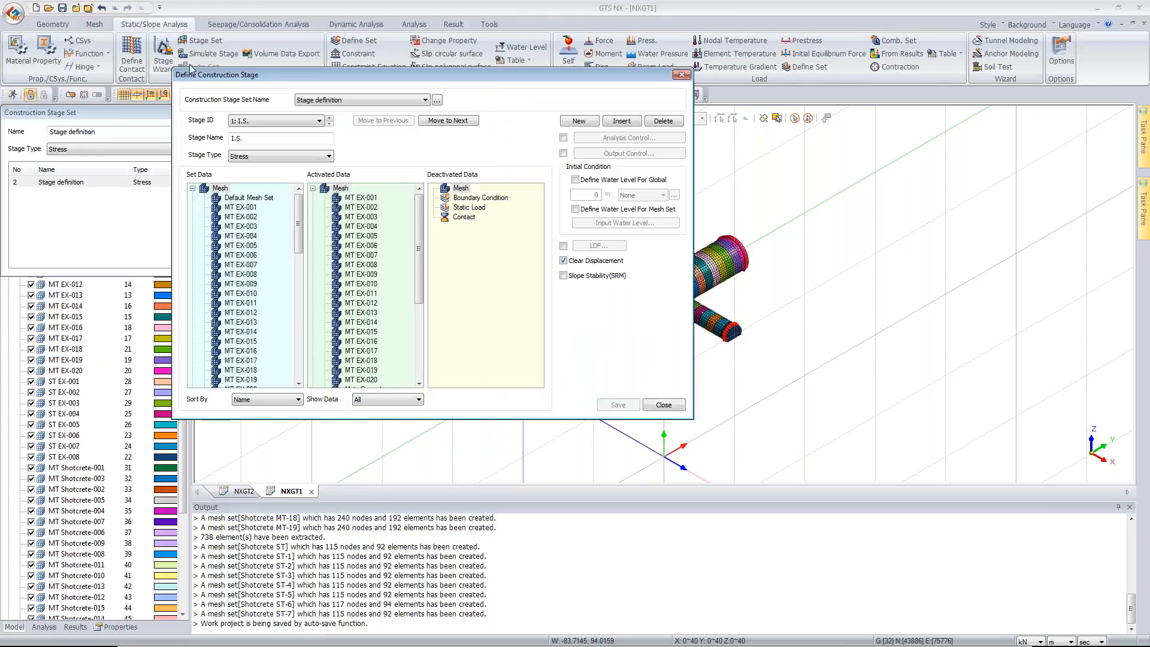
Step: Check the activated and deactivated data of the last stage, S29, and close the stage definition and stage set dialogs
click(275, 121)
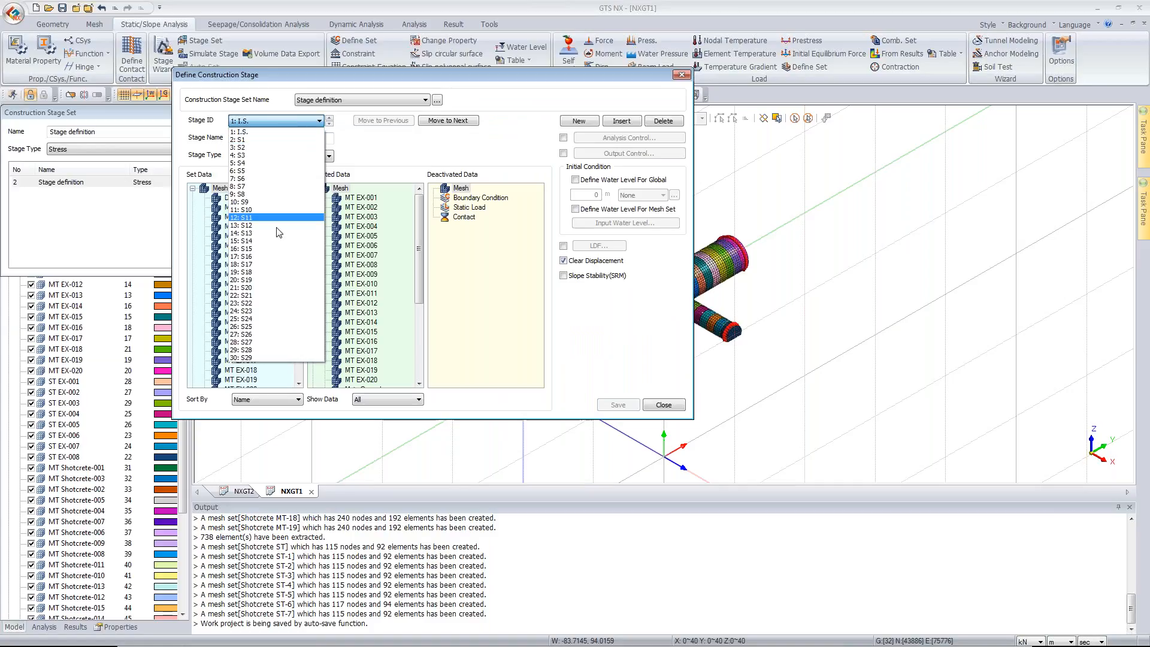
click(260, 357)
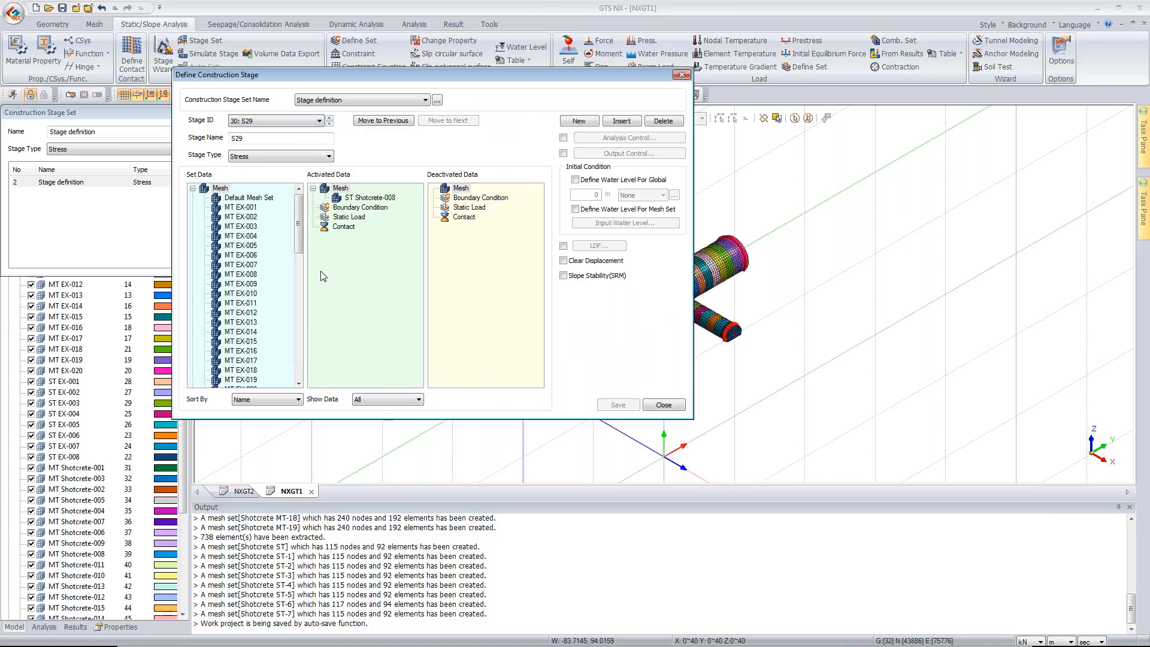
click(680, 73)
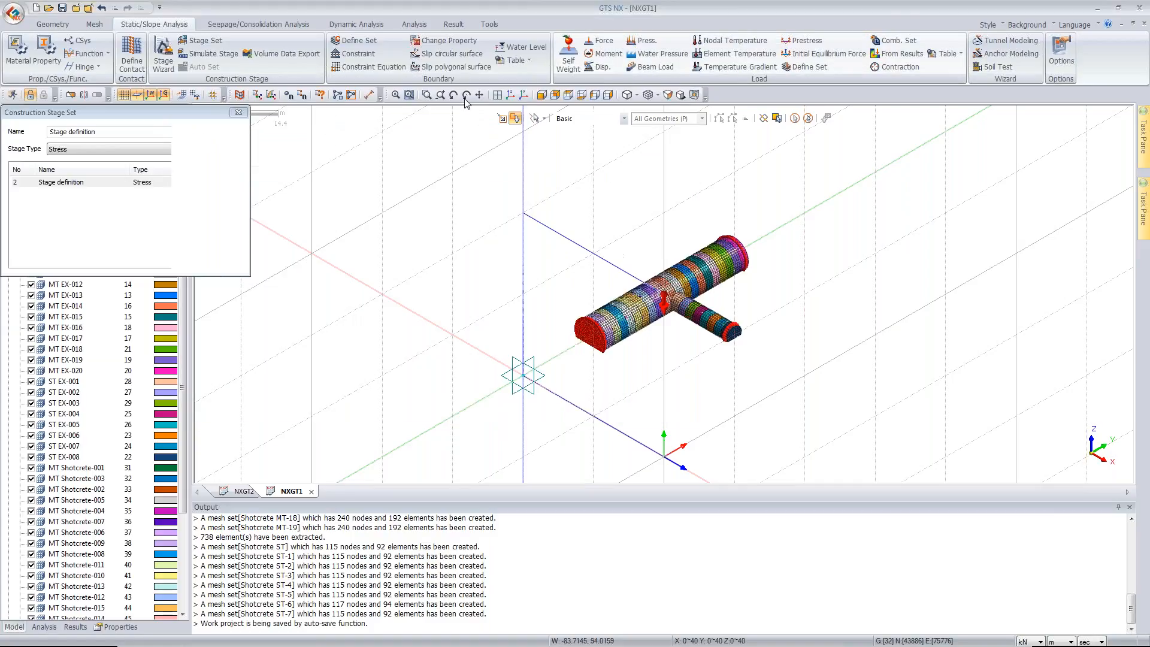
click(238, 112)
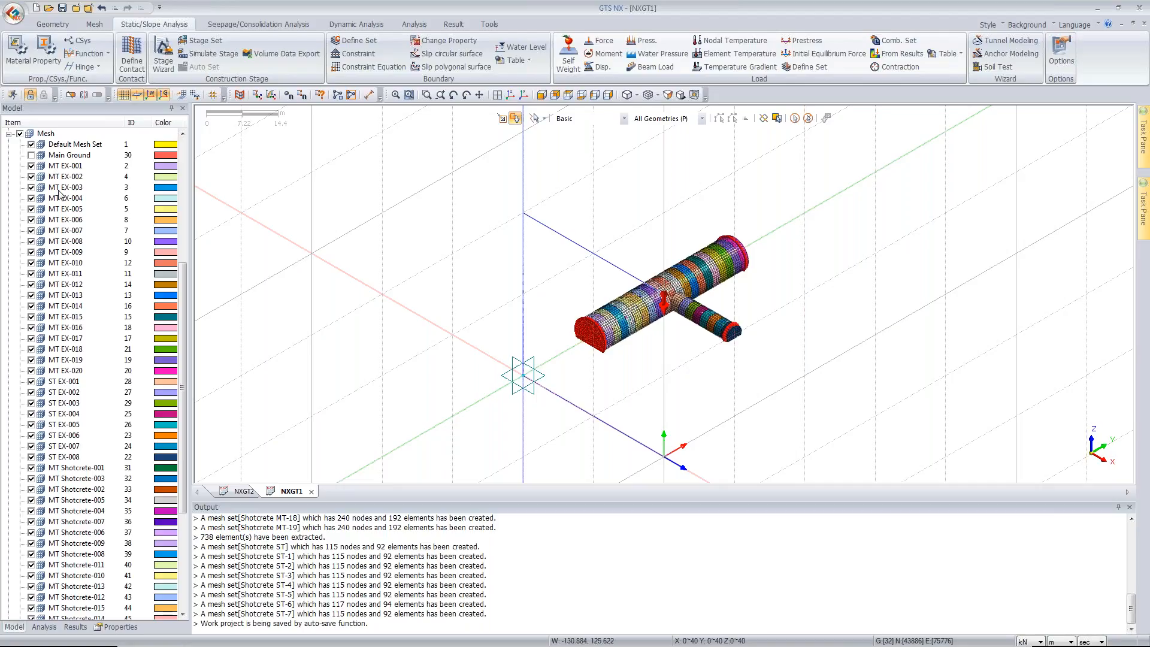
Step: Simulate the construction stages of the Stage definition set at Level 1 (Slow) speed and examine the tunnel excavation sequence
click(205, 54)
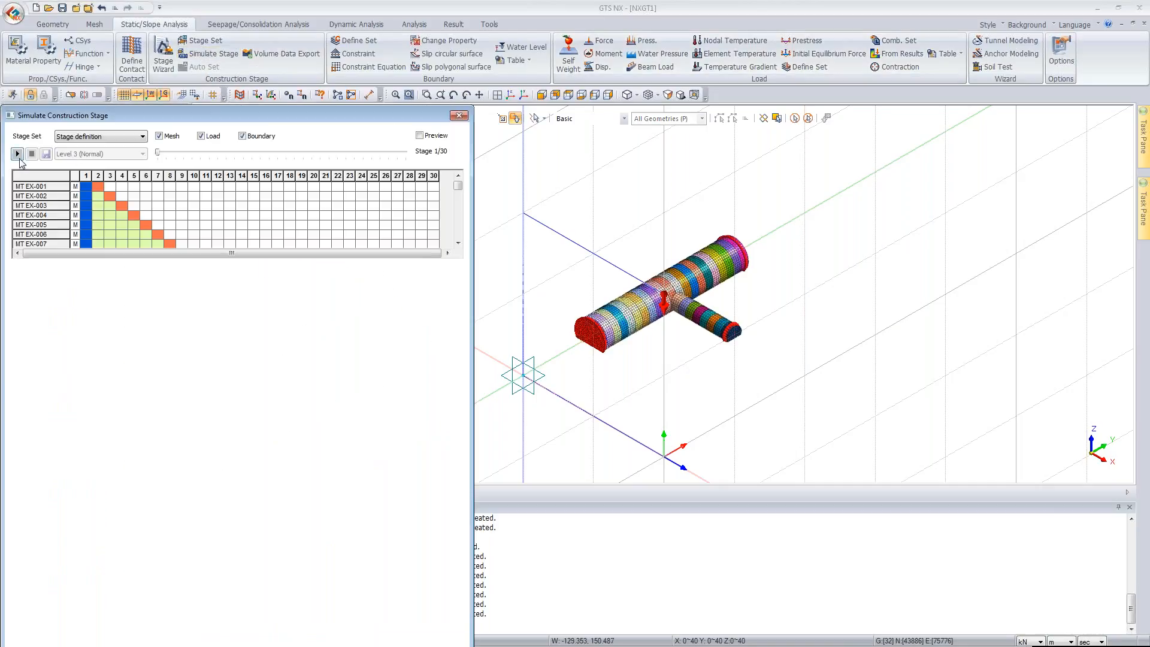
click(18, 154)
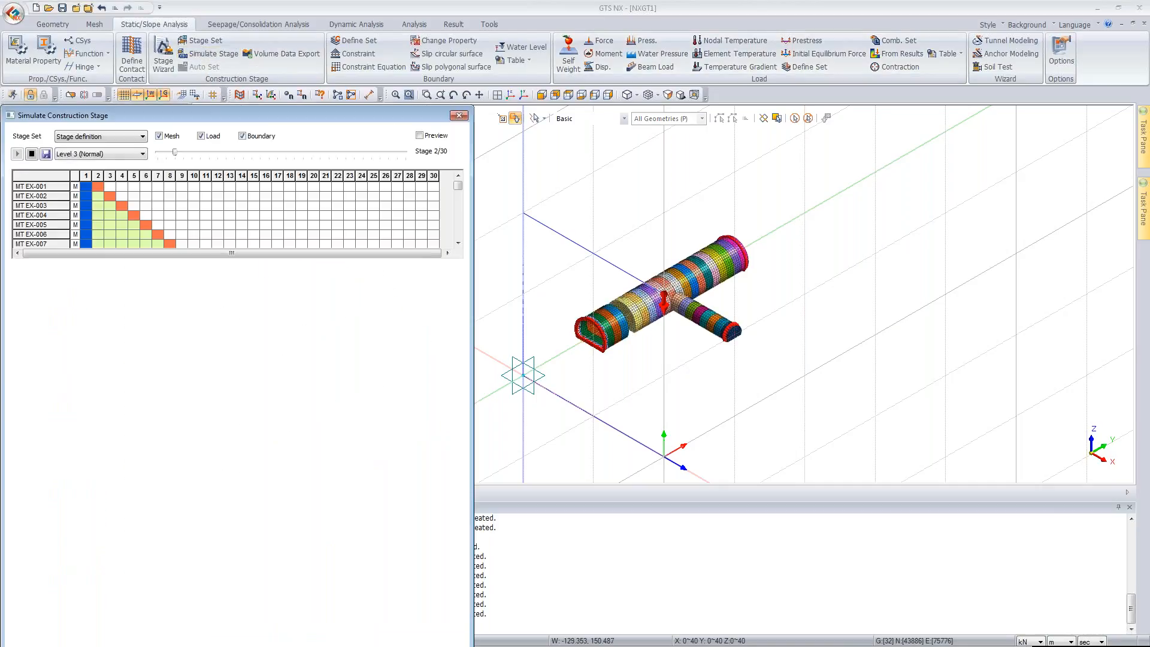
click(143, 154)
click(78, 162)
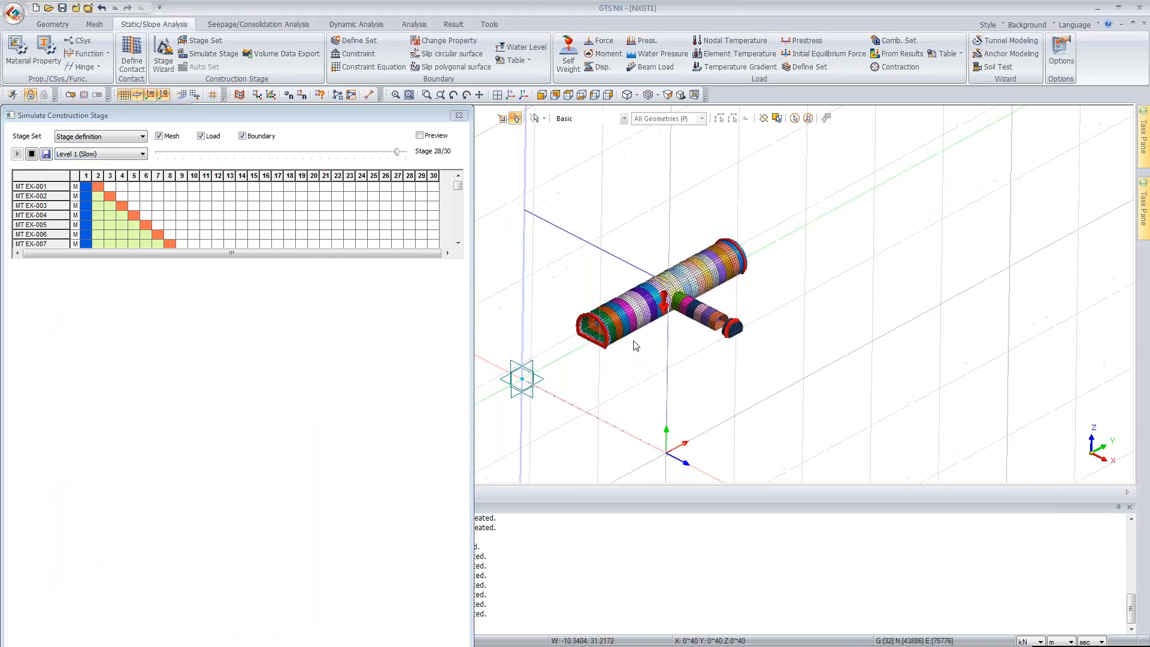
scroll(617, 342, up, 2)
scroll(629, 332, up, 1)
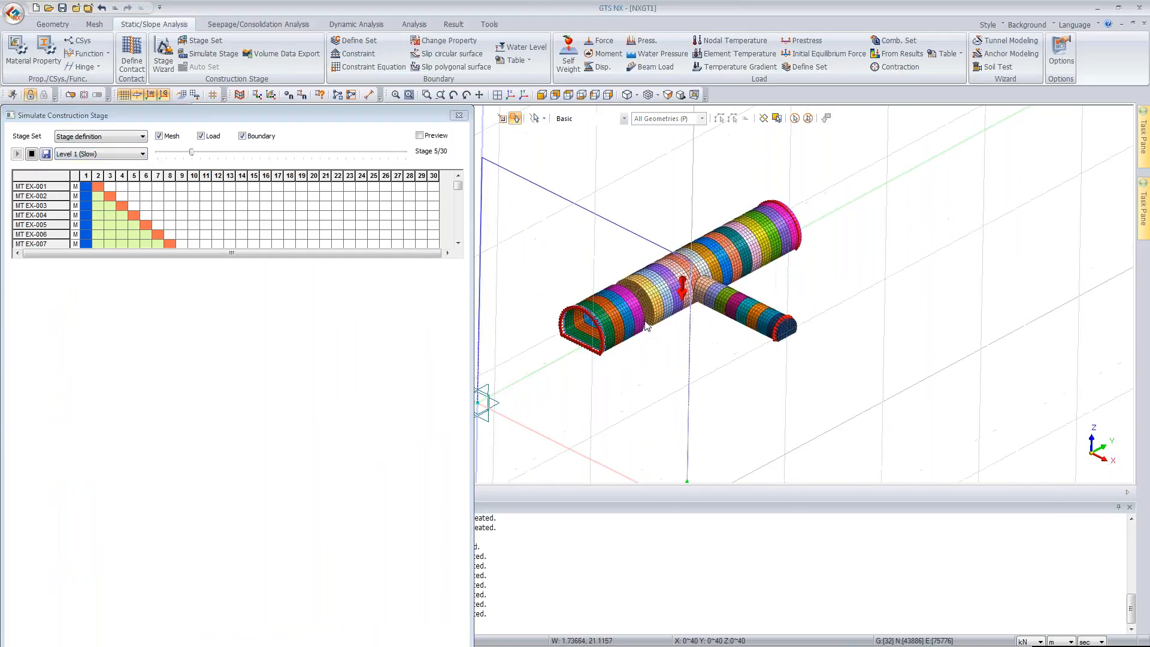
Step: Examine the rest of the simulated excavation sequence up close around the tunnel intersection and close the stage simulation
scroll(677, 293, up, 2)
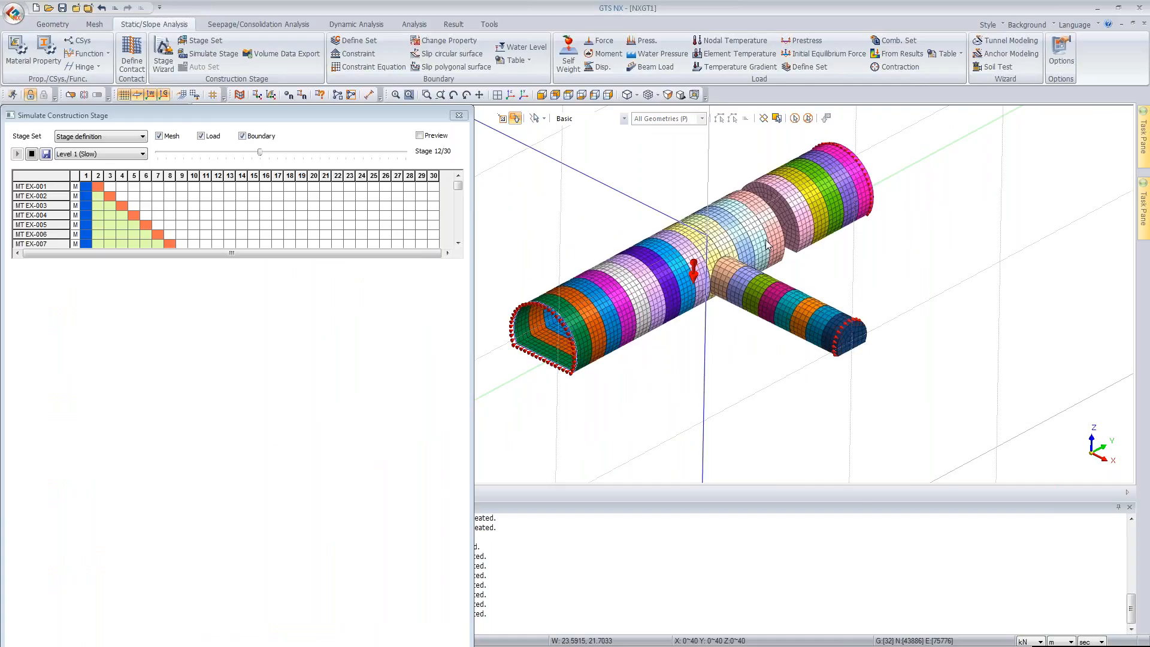
scroll(677, 293, up, 1)
mouse_move(884, 262)
middle_down()
mouse_move(835, 266)
mouse_move(880, 261)
middle_up()
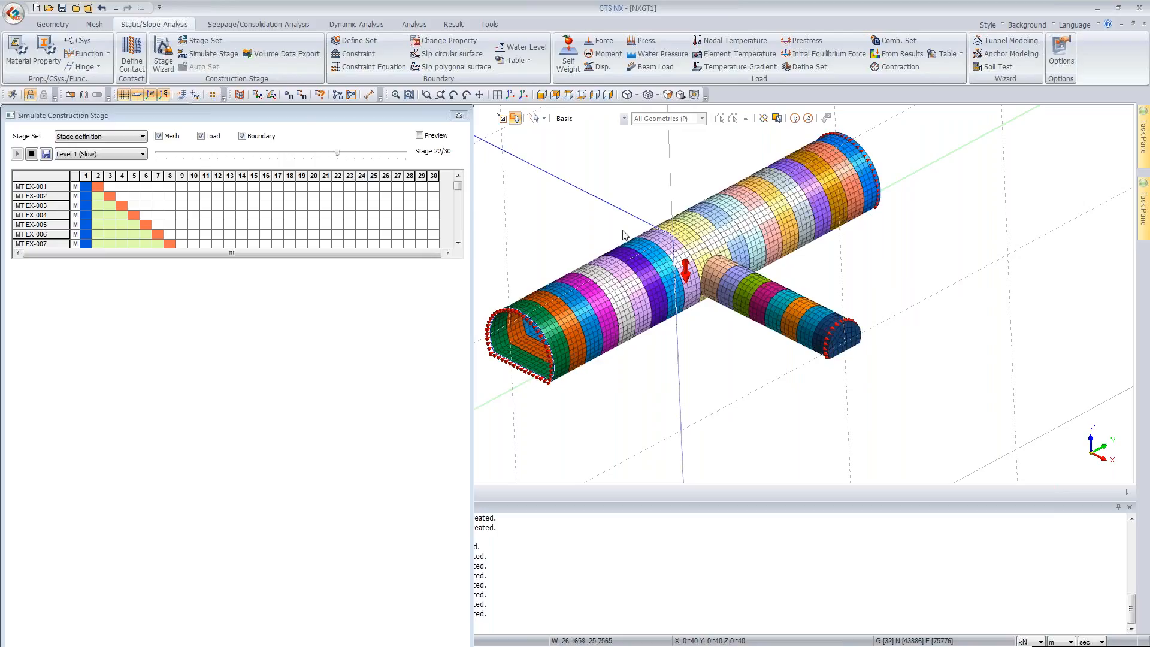
click(459, 116)
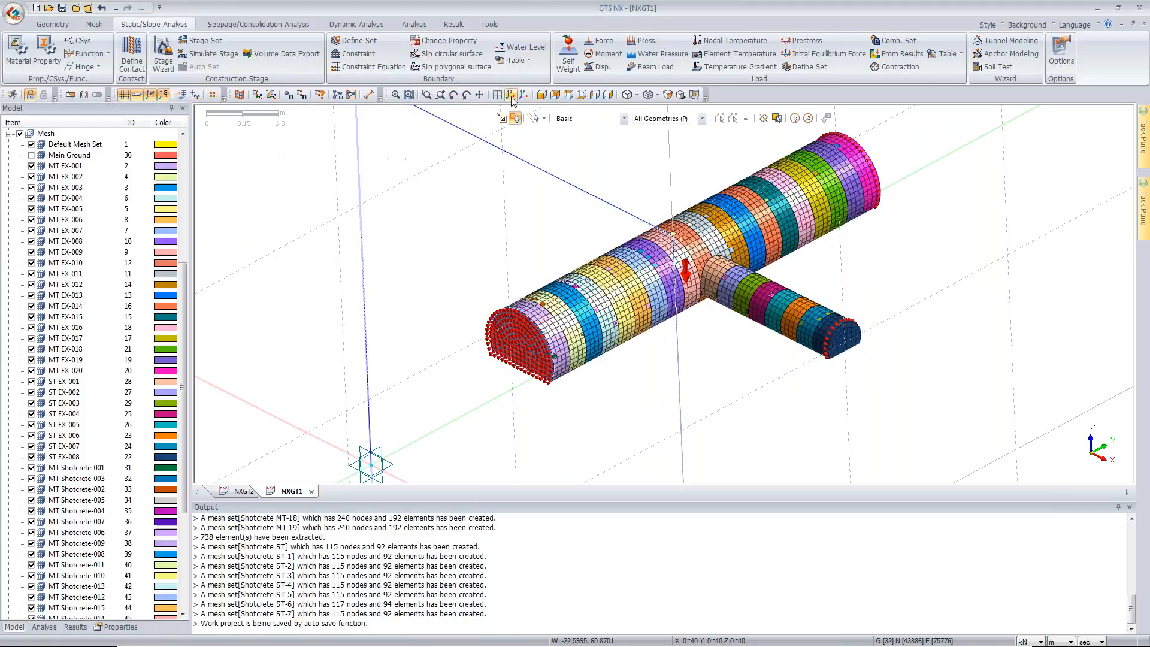
click(511, 97)
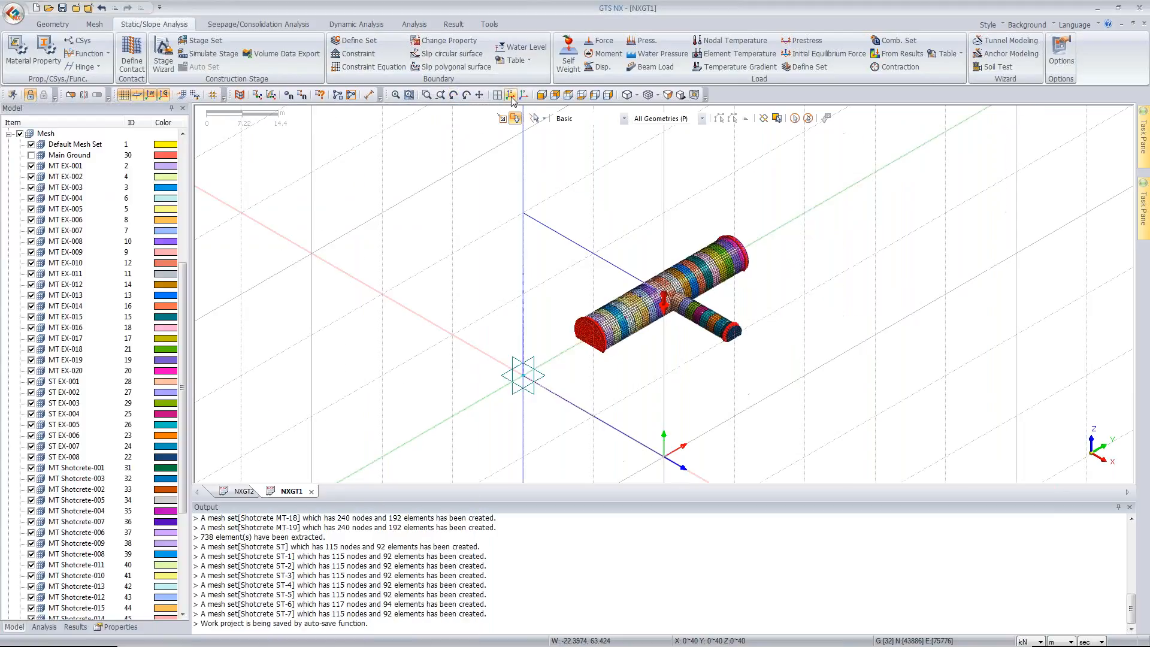
Step: Add a general analysis case titled CS with the Construction Stage solution type for the Stage definition set
click(408, 24)
click(18, 60)
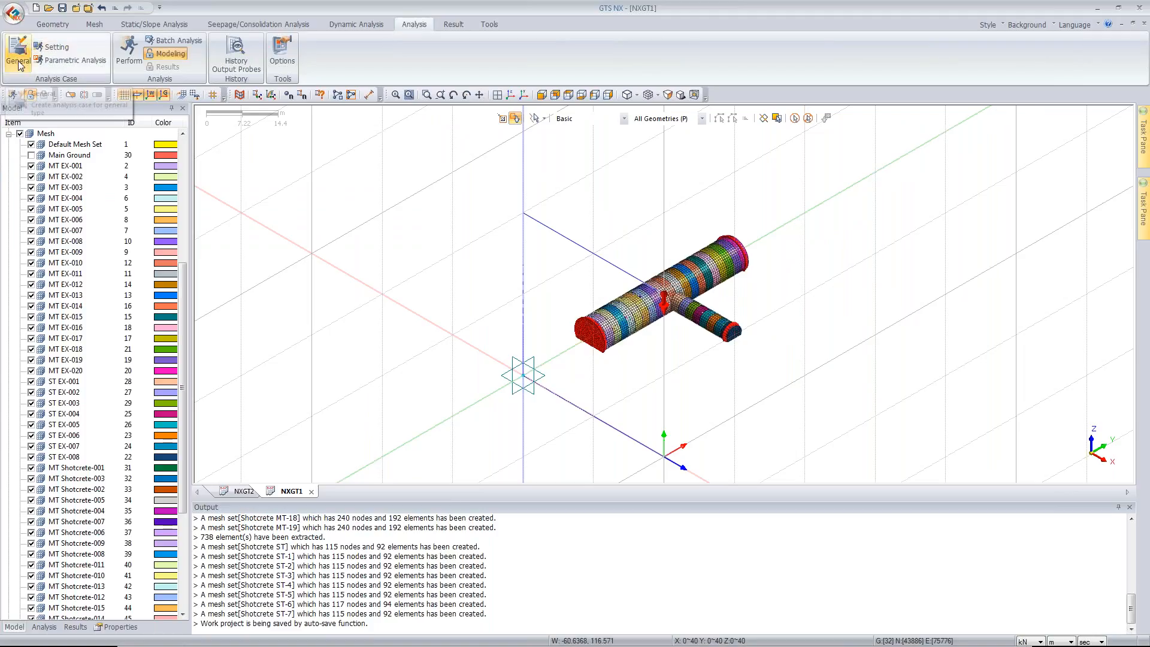
click(556, 199)
click(479, 227)
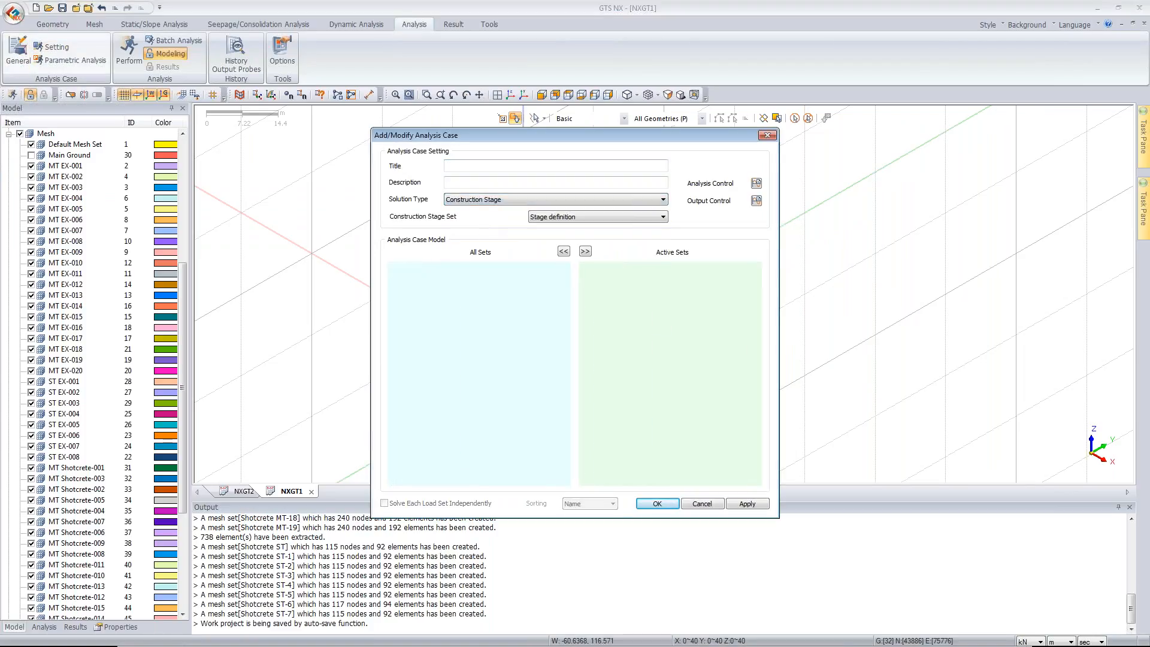
click(460, 165)
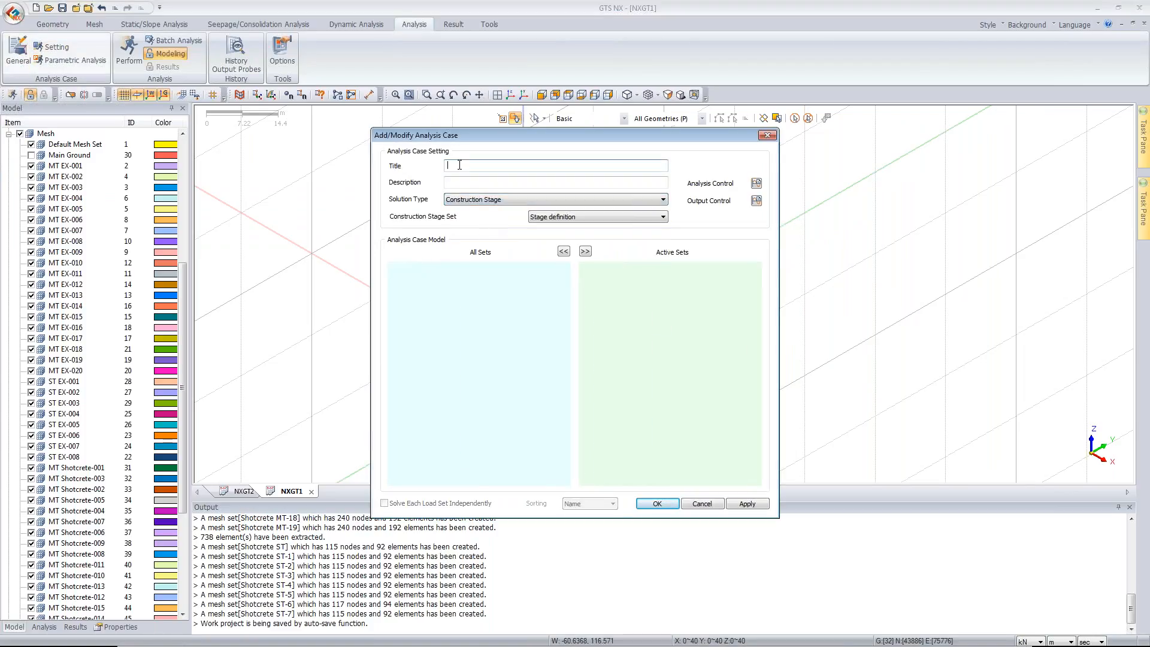
text(CS)
Step: Enable Initial Stage for Stress Analysis with stage I.S. in the analysis control and save the CS analysis case
click(756, 183)
click(479, 199)
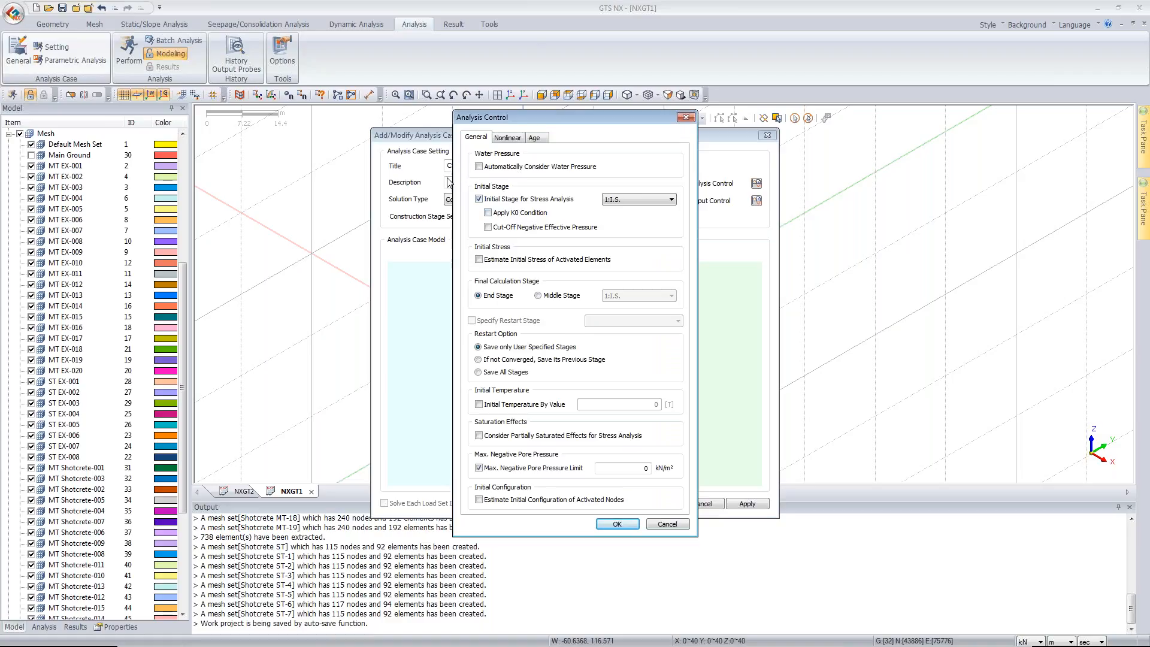
click(617, 524)
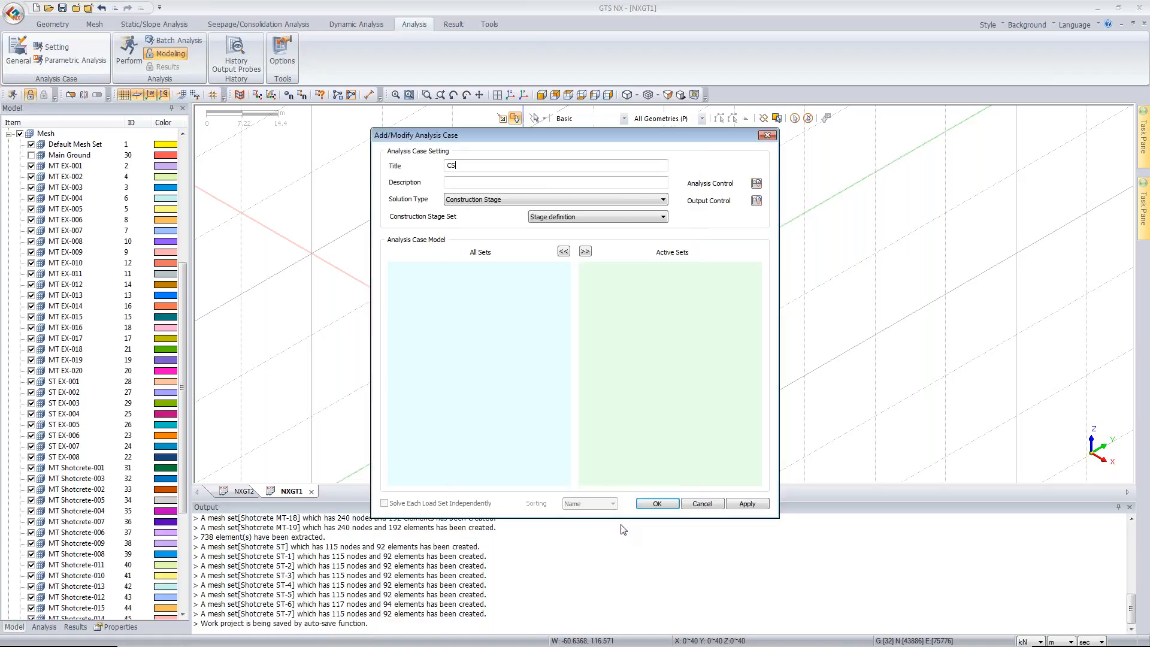
click(660, 506)
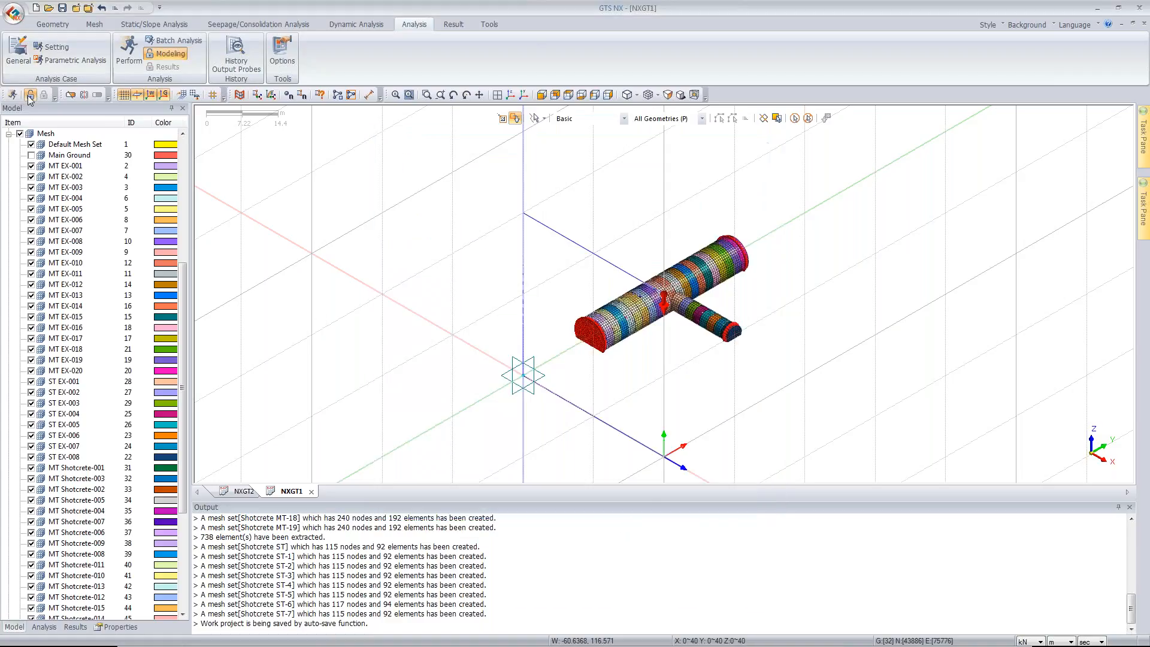
Step: Check that the CS case is selected for solving and close the solver without running the analysis
click(133, 58)
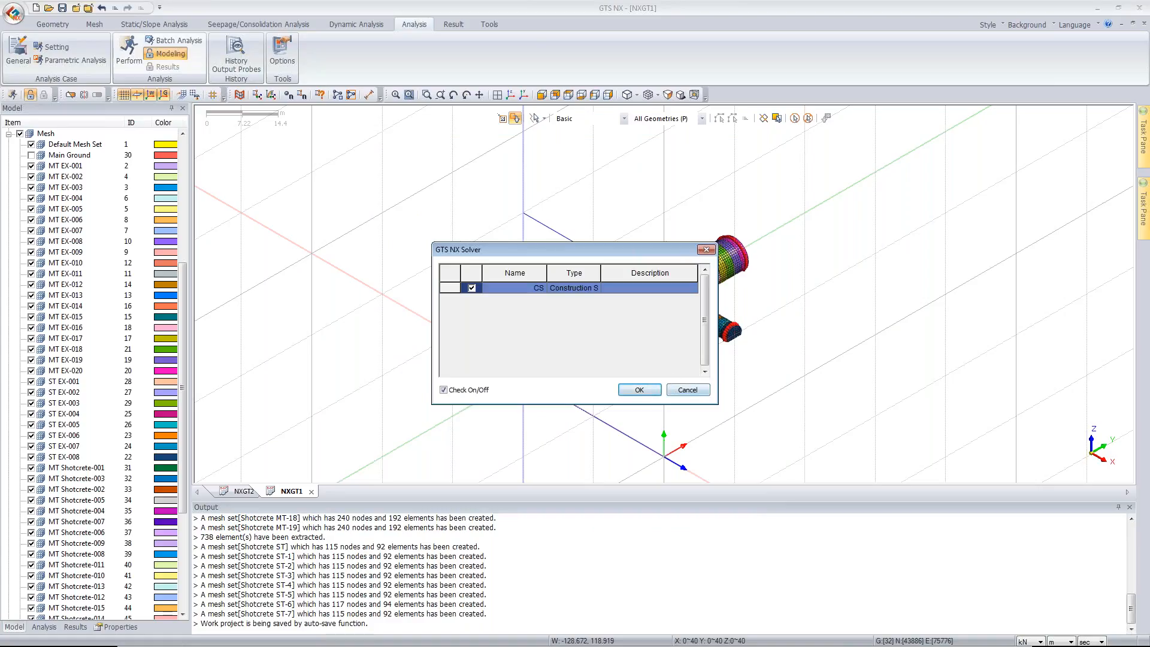
click(706, 250)
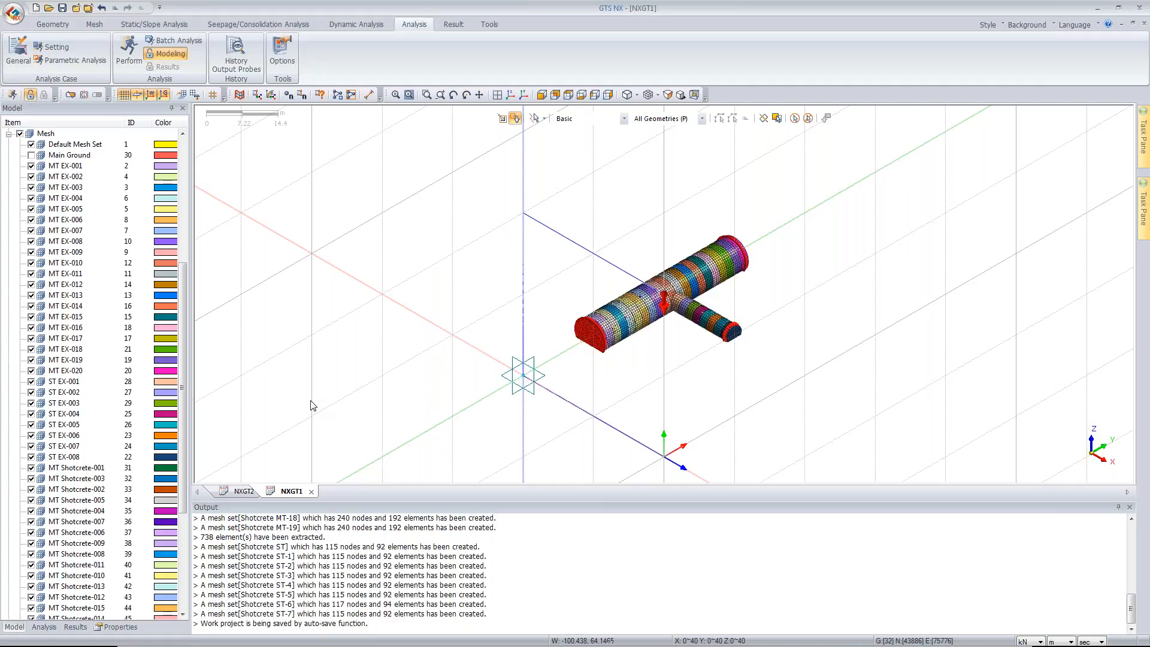
Step: Switch to the NXGT2 project and turn off the display of the 2D Shell property
click(228, 492)
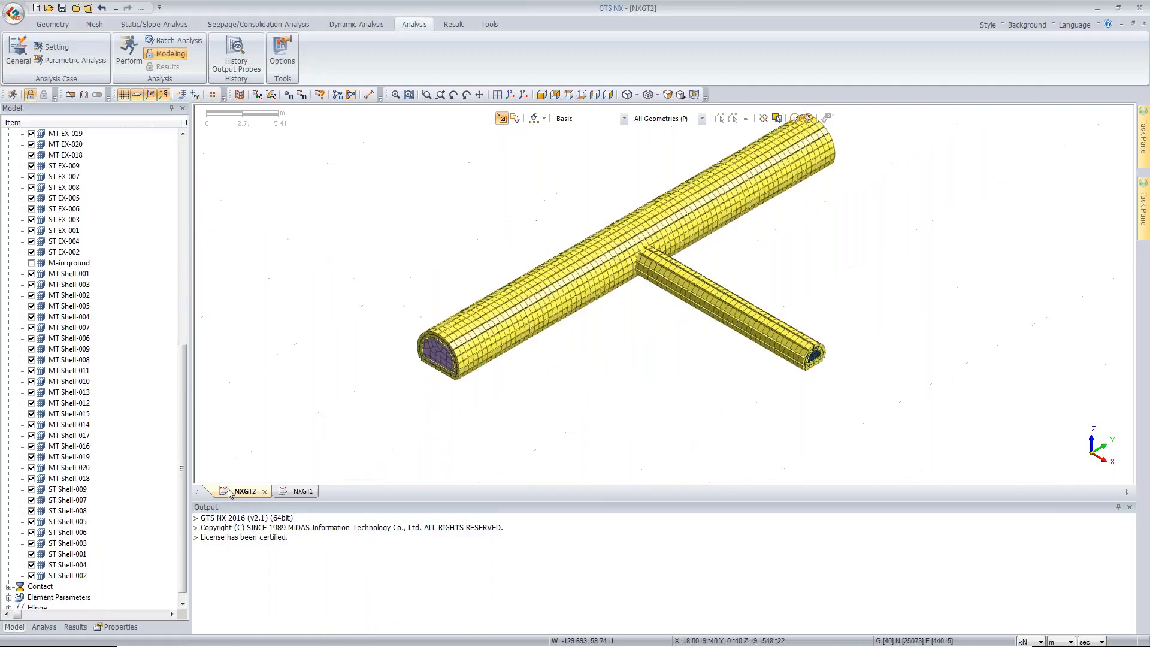
click(511, 96)
click(16, 624)
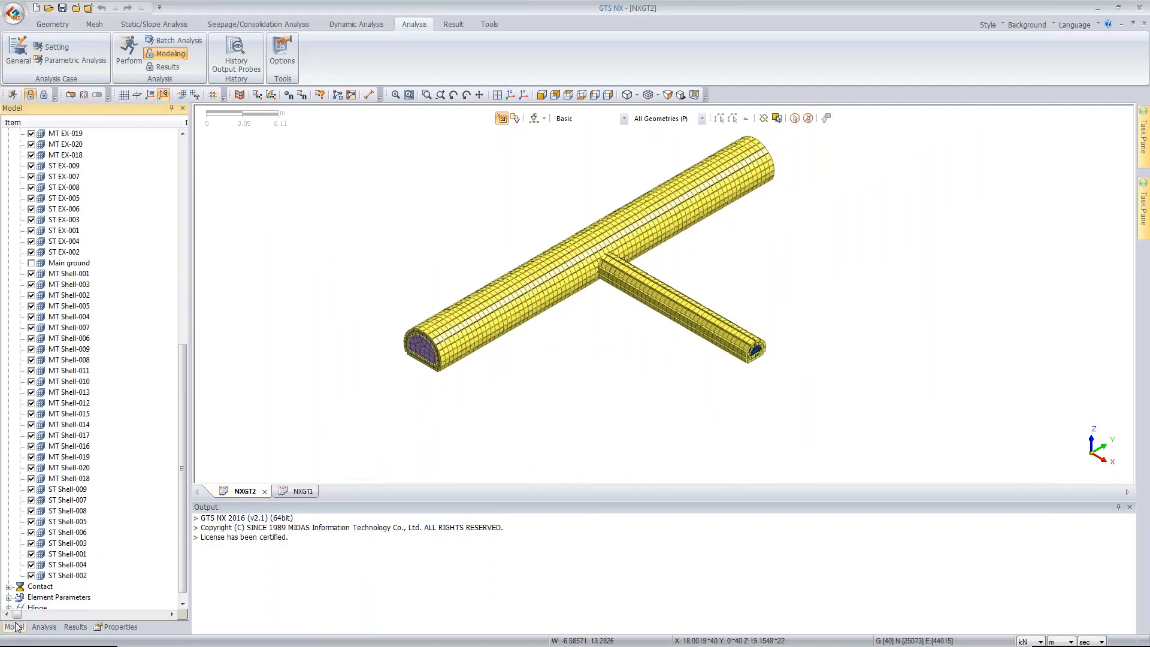
drag(179, 363, 181, 158)
click(43, 230)
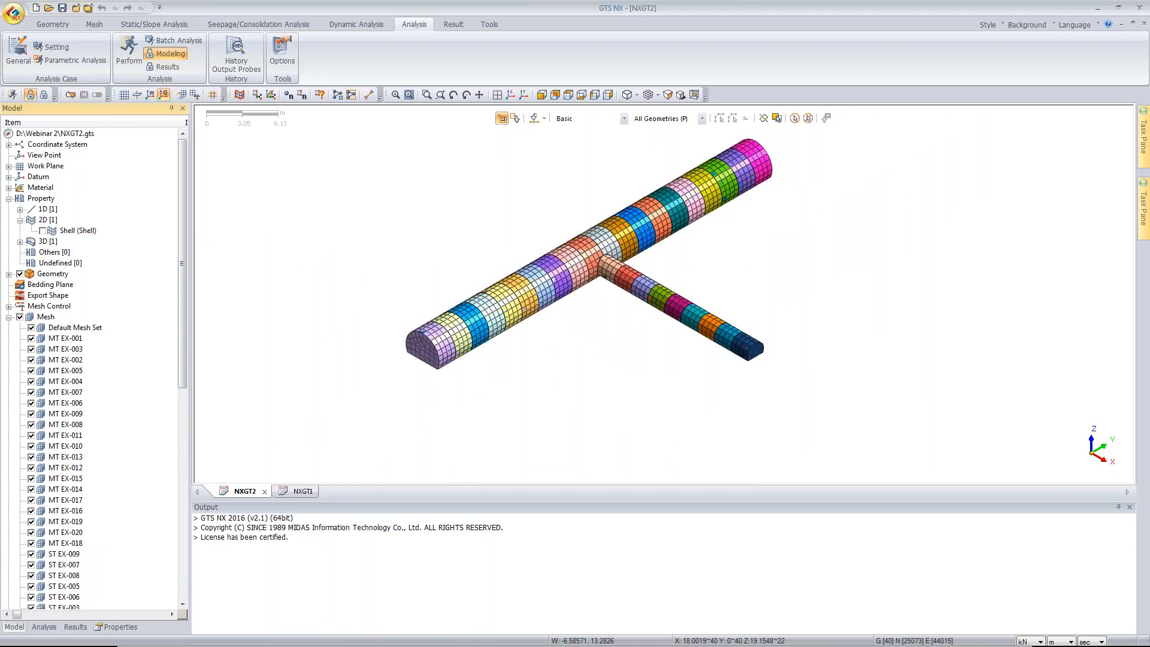
Step: Switch NXGT2 to its analysis results and expand the load increment results of stage S1
click(37, 94)
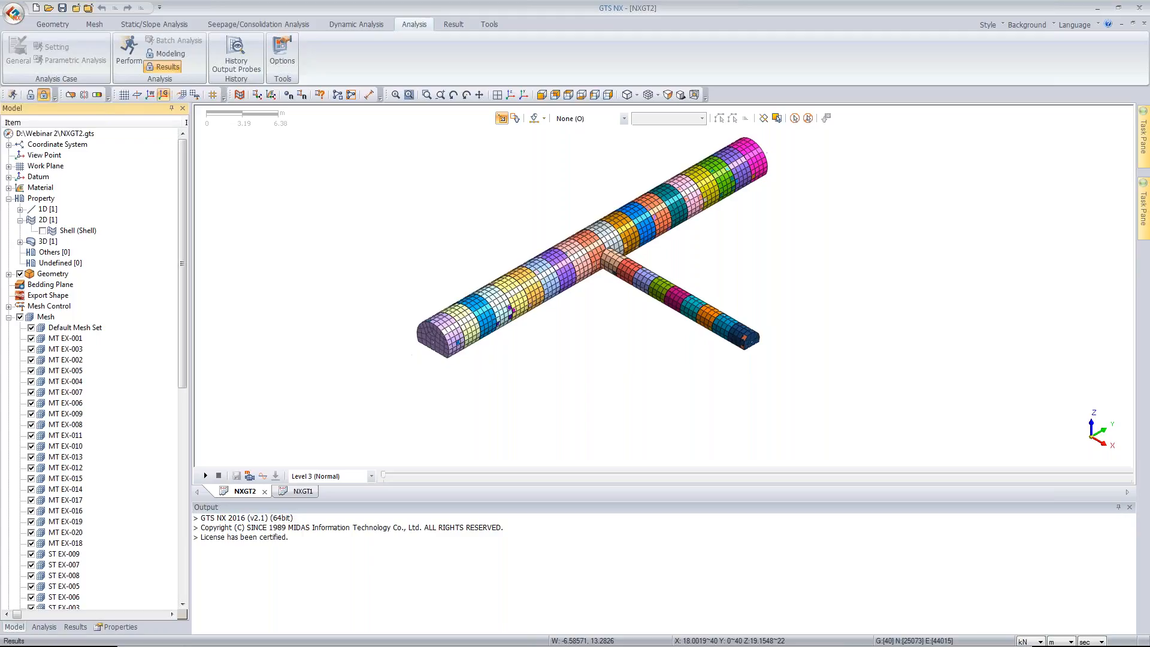
click(74, 626)
drag(179, 290, 190, 160)
click(32, 209)
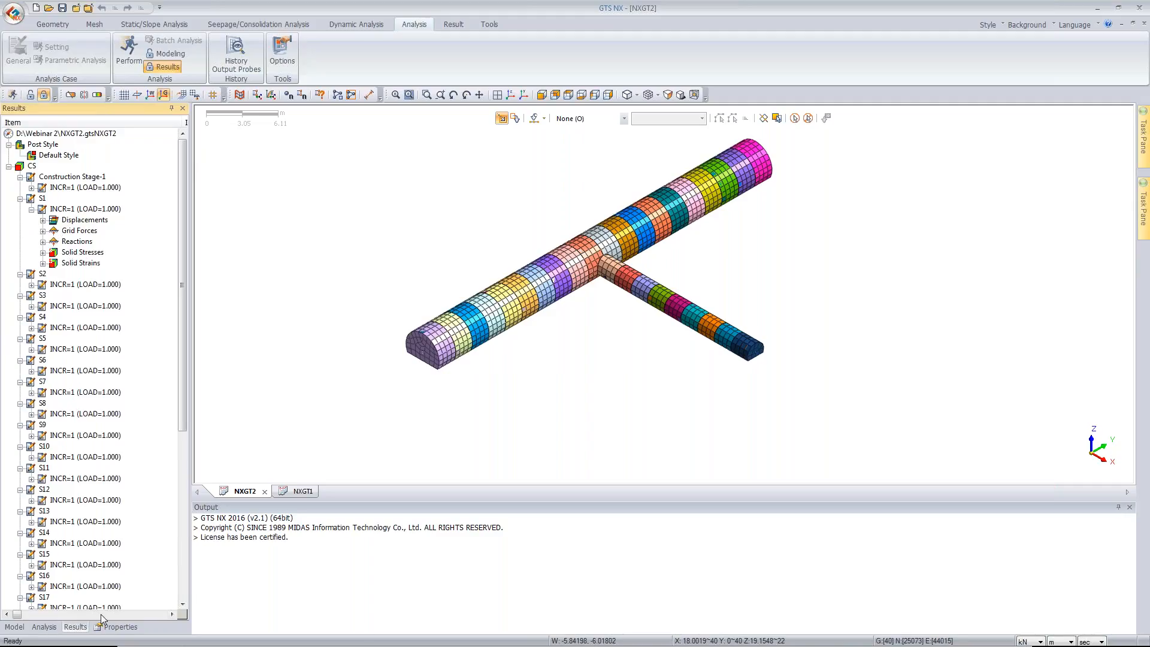
Step: Show the Main ground mesh set together with the tunnel meshes
click(15, 626)
drag(182, 333, 183, 415)
click(31, 457)
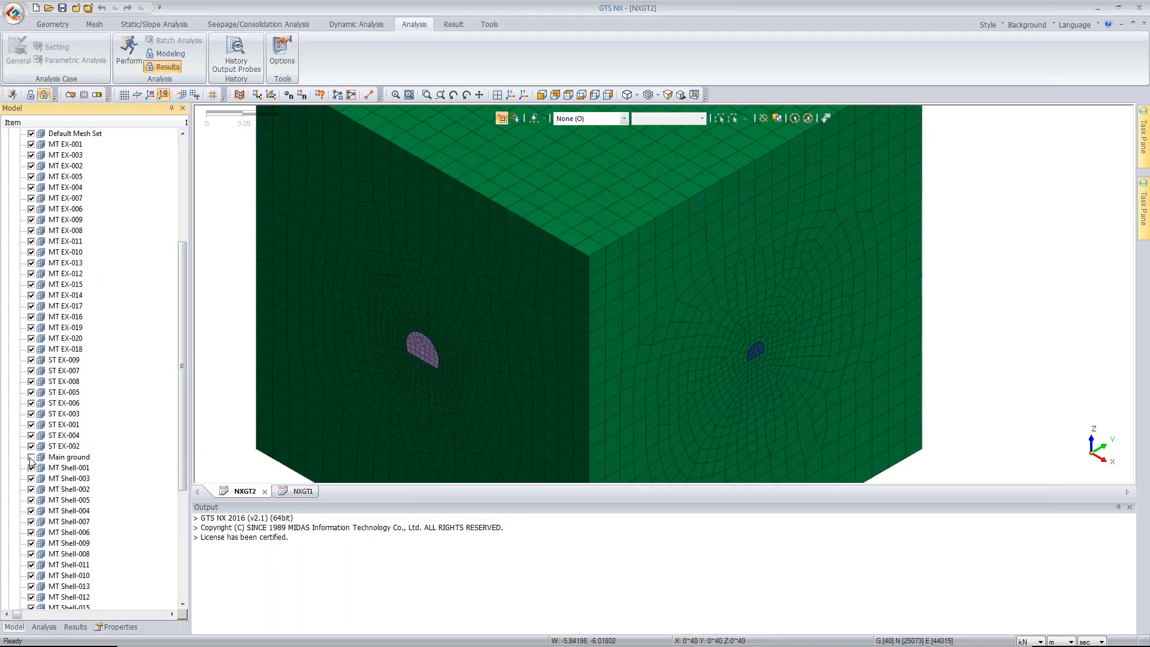
click(31, 458)
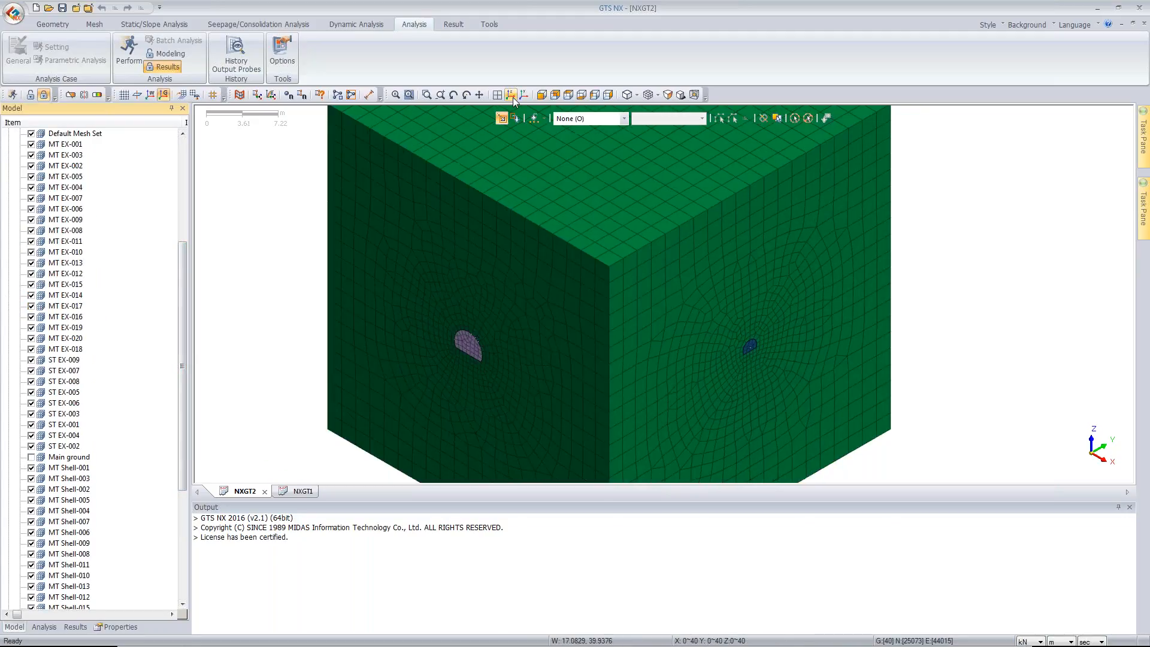
click(511, 96)
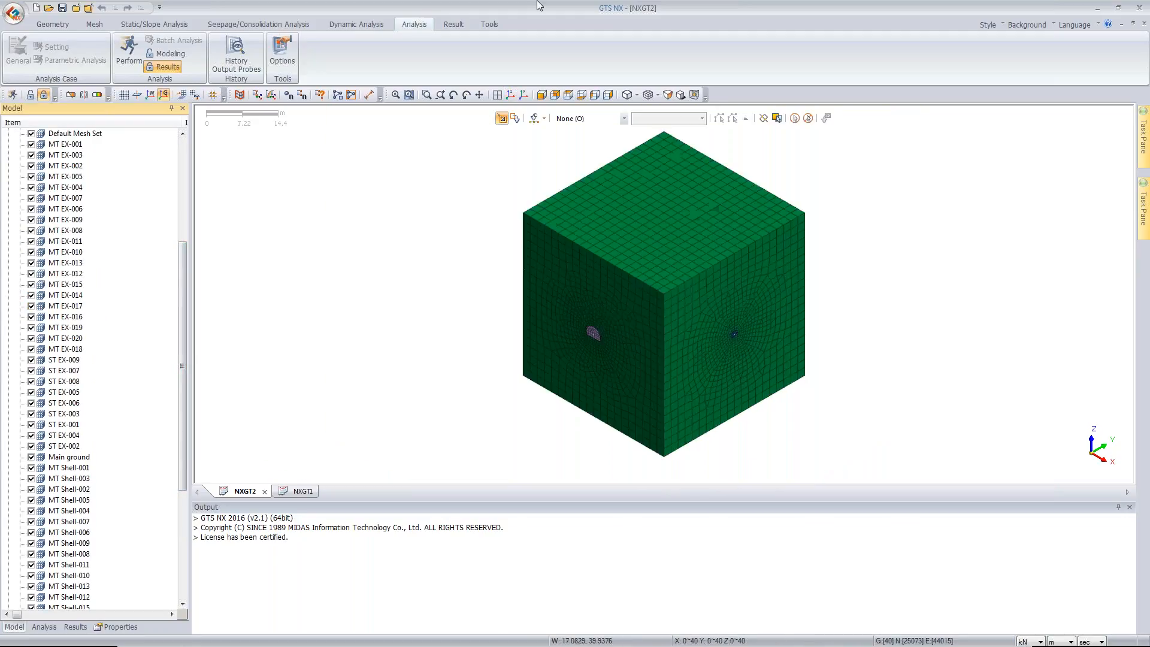
Step: Plot the TZ TRANSLATION displacement contour for the last construction stage, S29
click(76, 627)
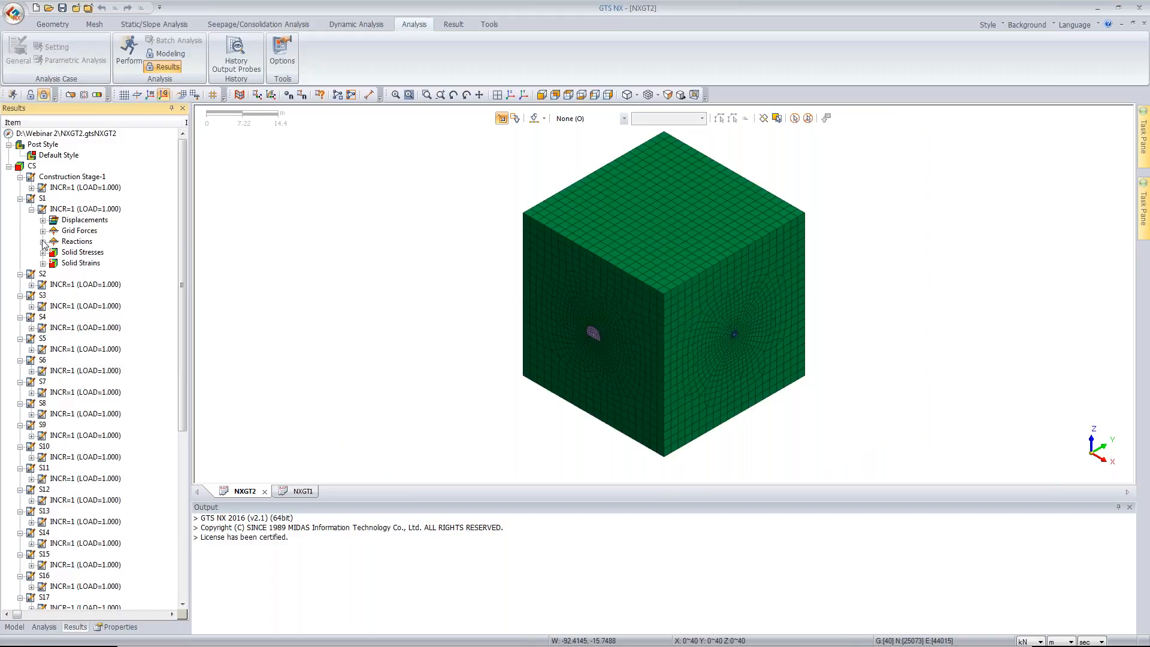
scroll(184, 239, down, 1)
drag(182, 234, 199, 424)
click(32, 598)
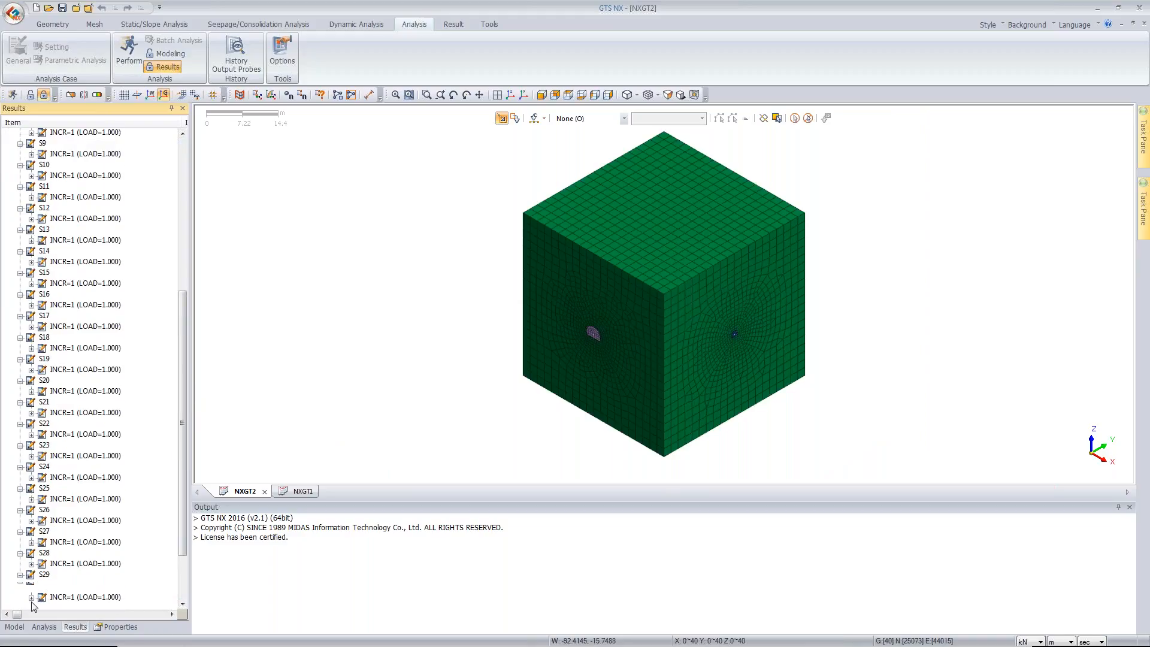
double_click(72, 553)
click(88, 555)
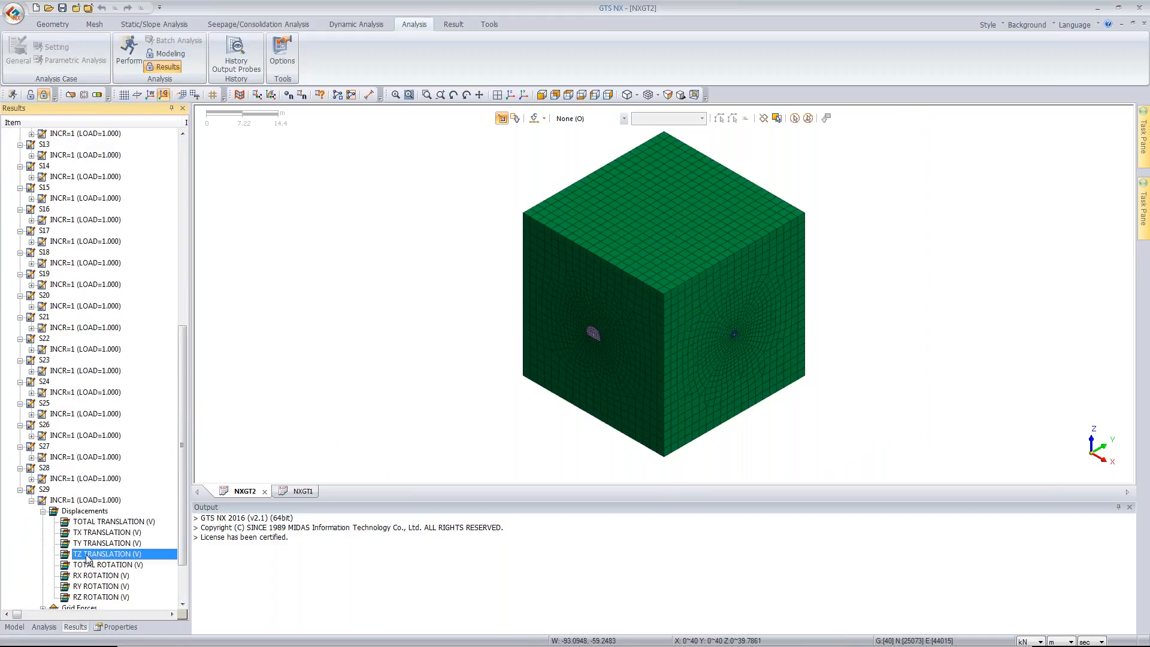
double_click(86, 555)
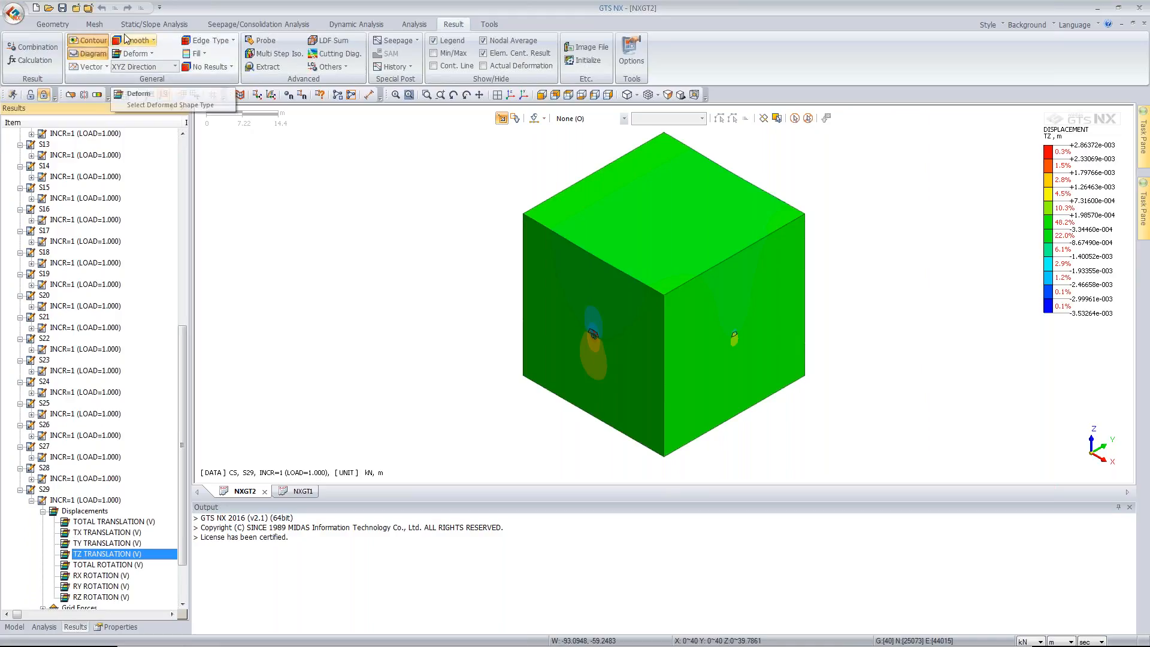
Step: Set the result display to the undeformed shape and plot the TOTAL TRANSLATION contour for stage S29
click(145, 58)
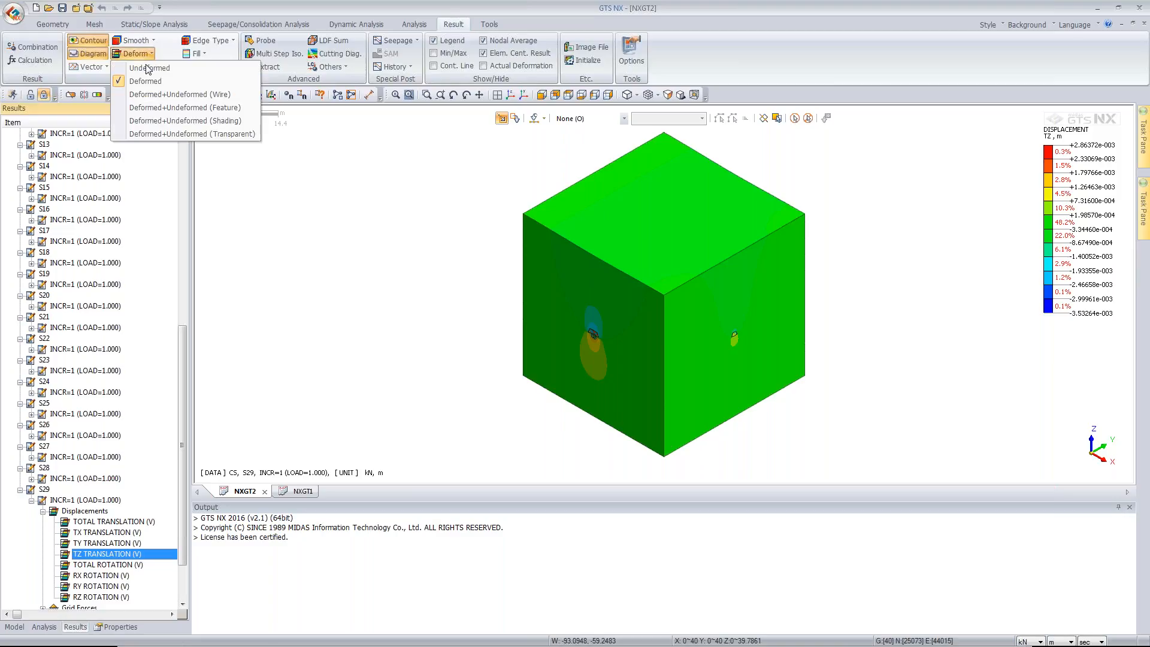
click(148, 68)
double_click(105, 522)
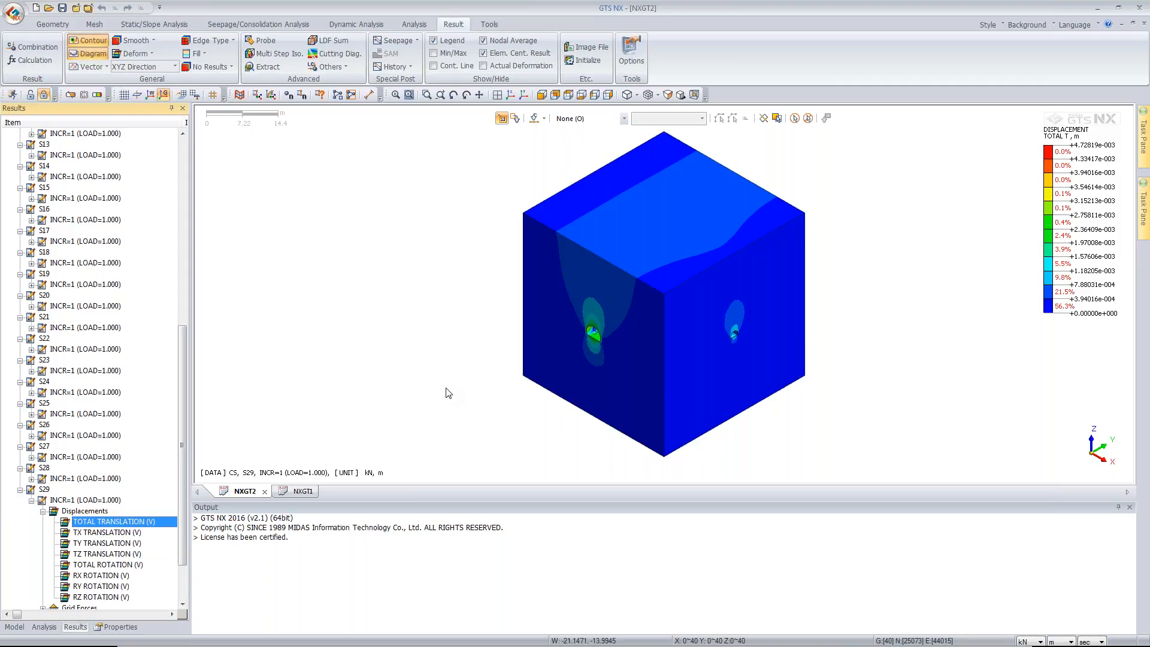
Step: Preview an X-direction clipping plane at 20 m through the displacement contour and move the plane definition dialog clear of the clipping options
click(70, 96)
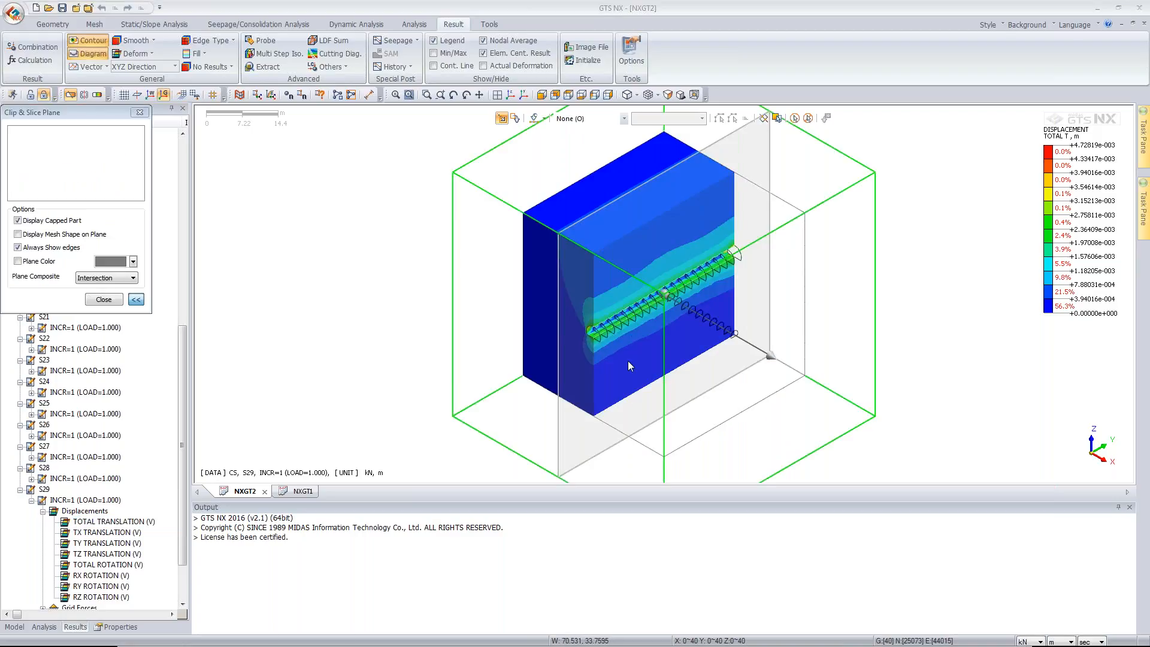
click(136, 300)
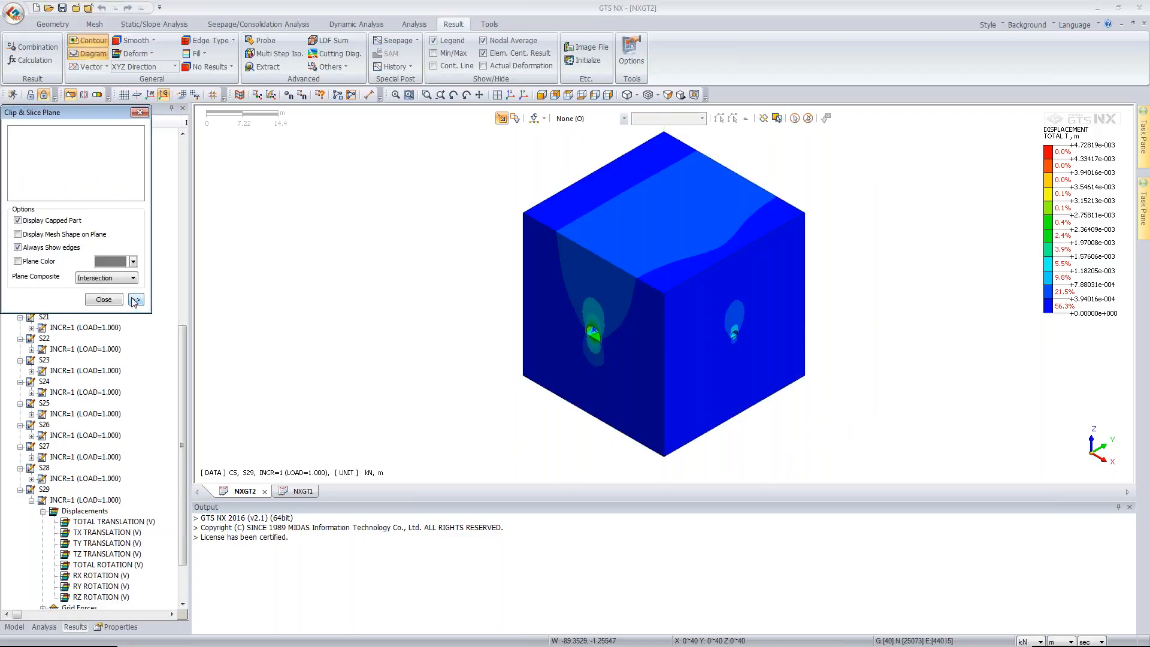
drag(102, 112, 166, 159)
click(204, 161)
click(71, 96)
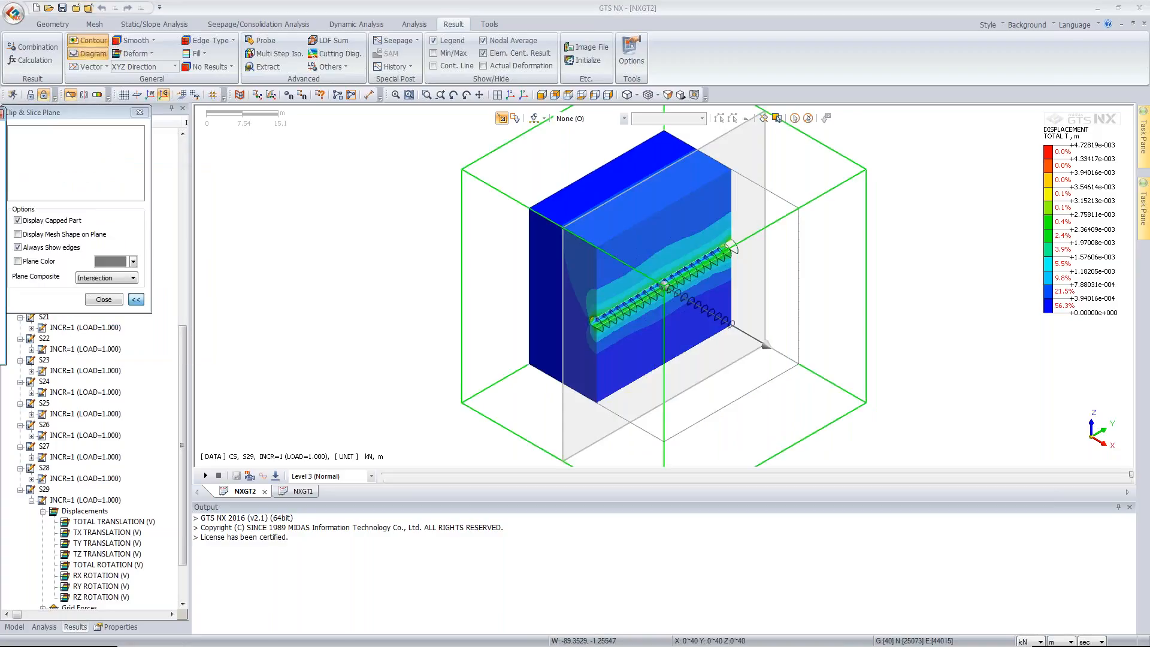
drag(1, 114, 258, 115)
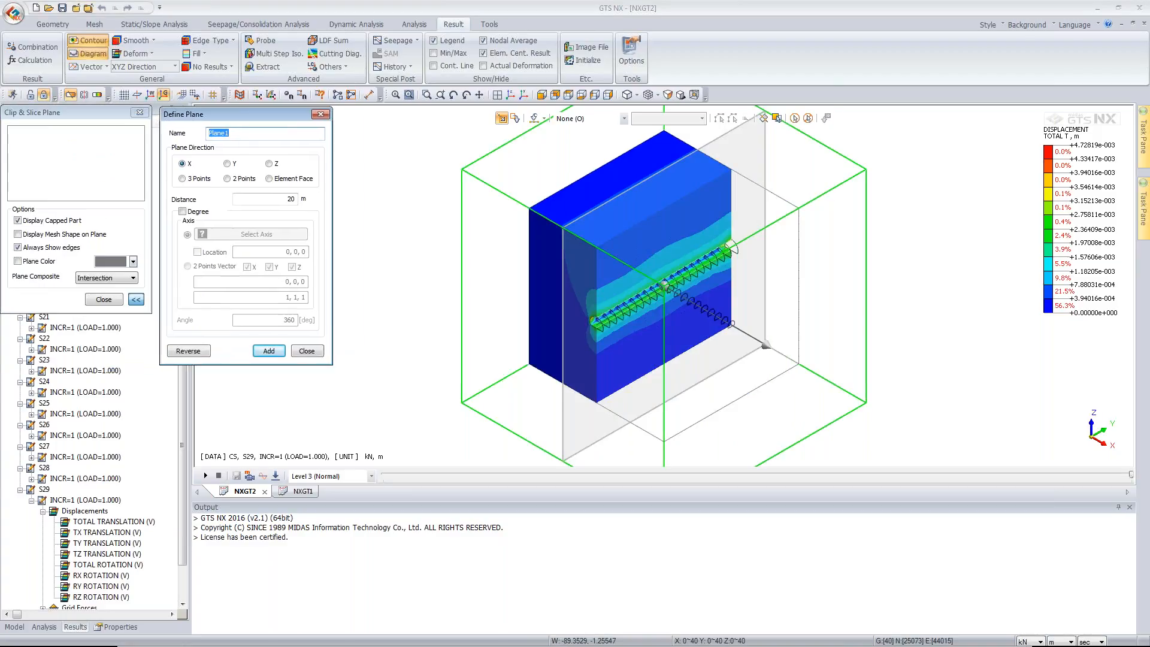
Step: Preview a reversed Y-direction clipping plane at 20 m, examine the section from the front, and close the clipping without adding the plane
click(227, 164)
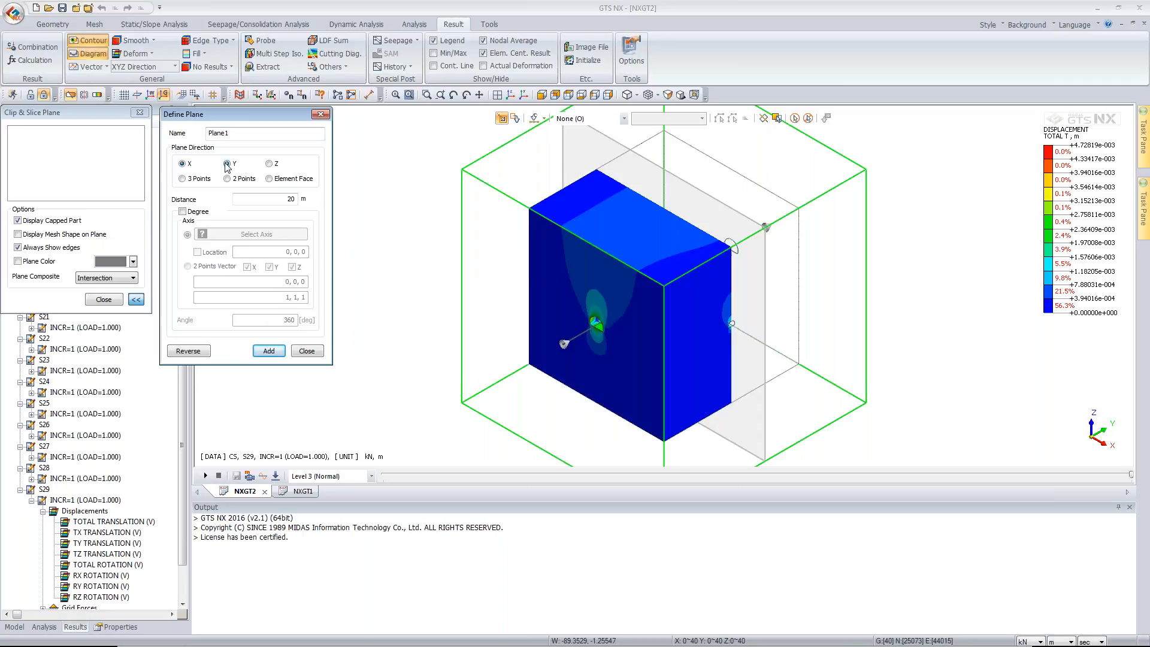
click(188, 351)
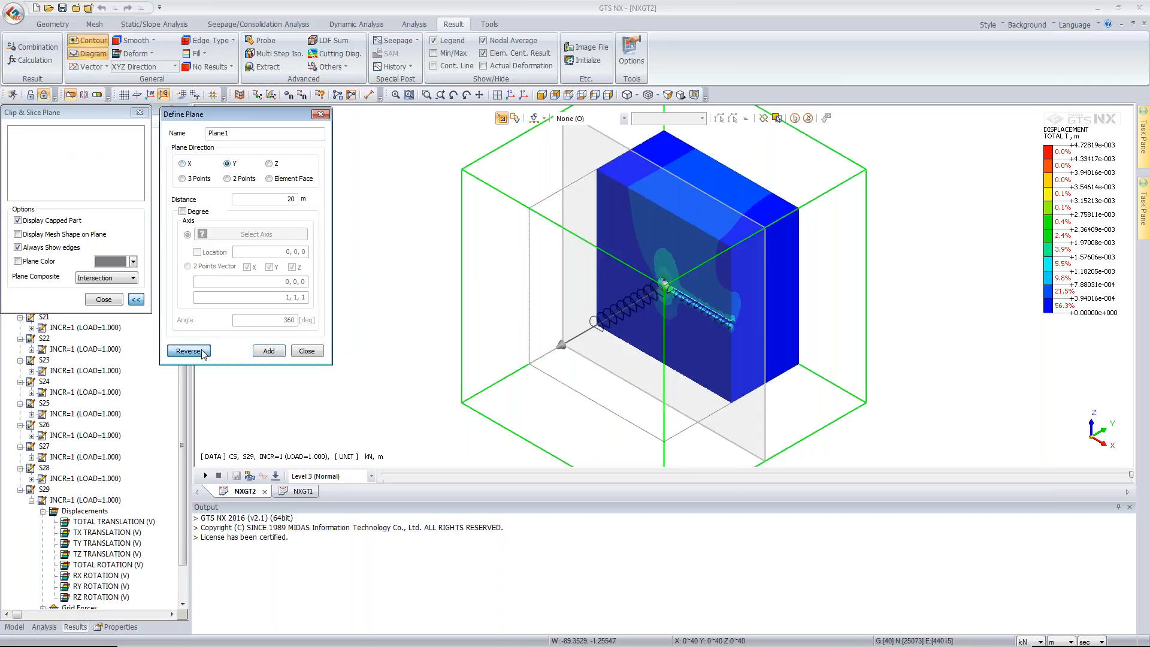
click(545, 98)
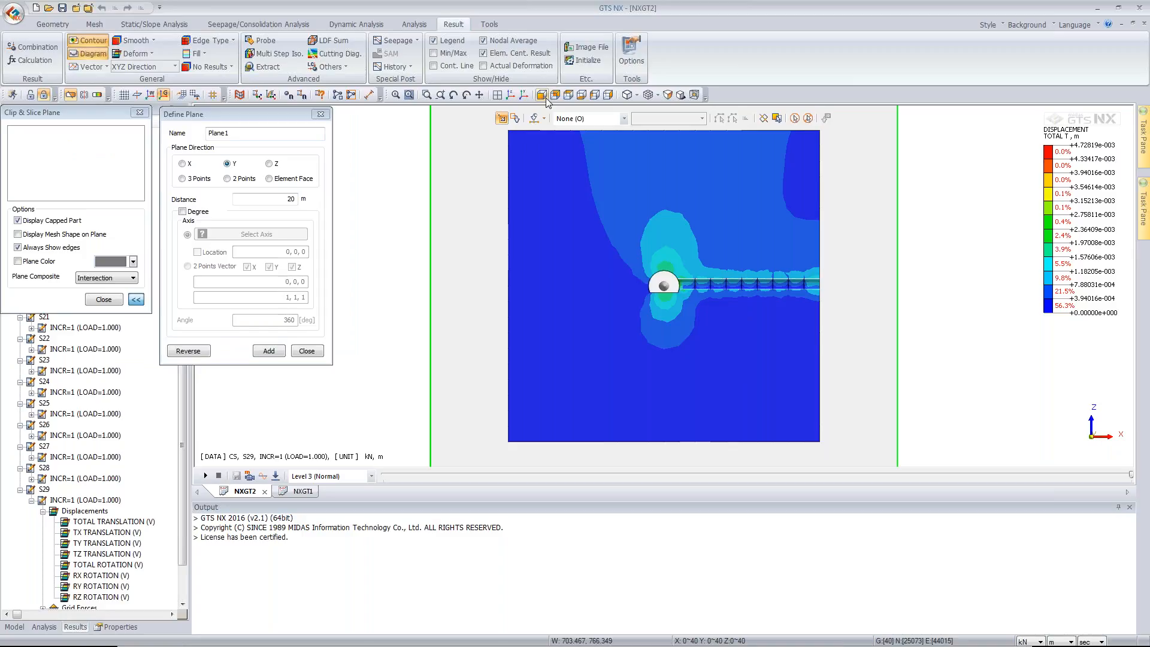
click(320, 114)
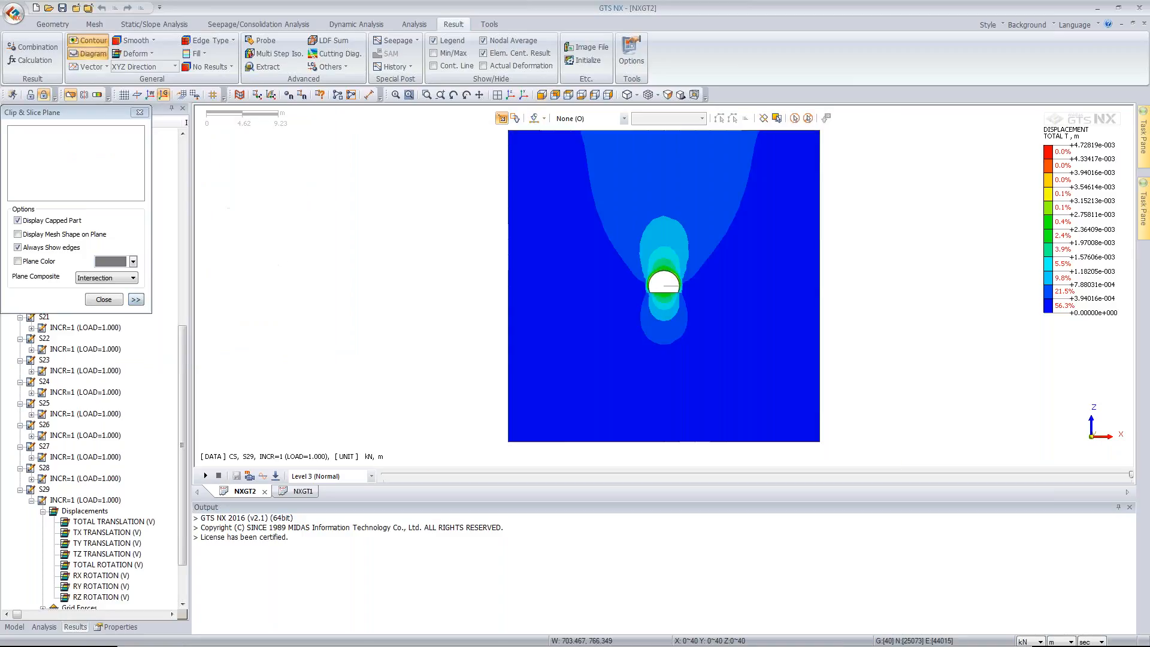
click(139, 112)
click(510, 96)
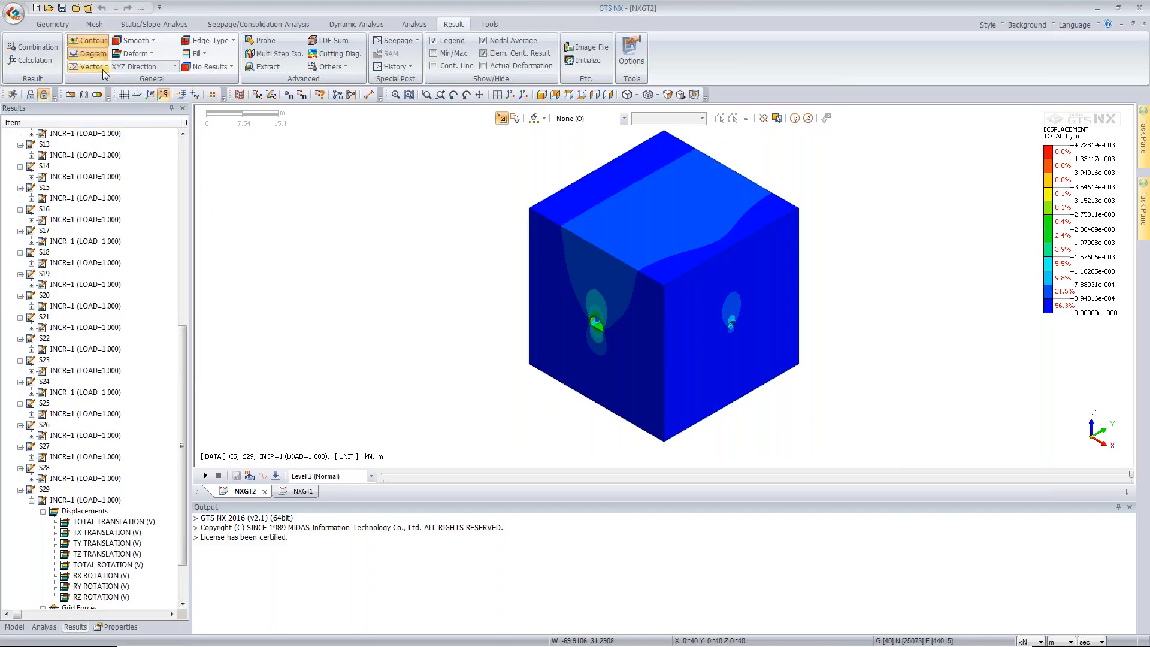
Step: Turn on displacement vectors for the TOTAL TRANSLATION contour and examine them around the tunnel opening from the front
click(103, 69)
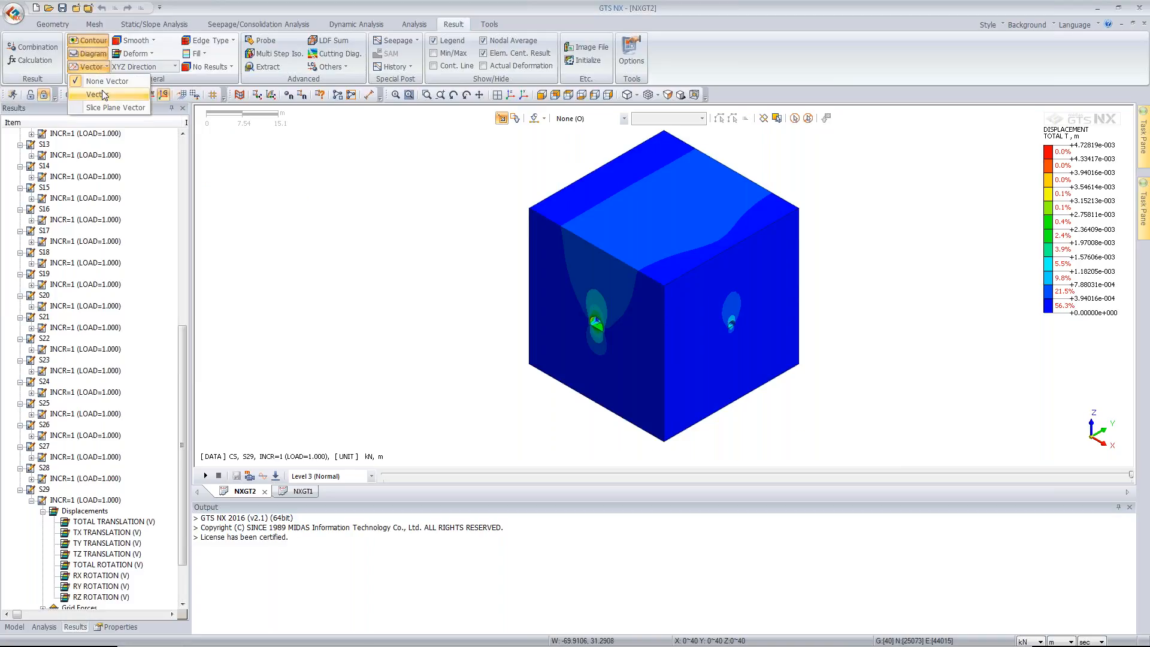
click(98, 94)
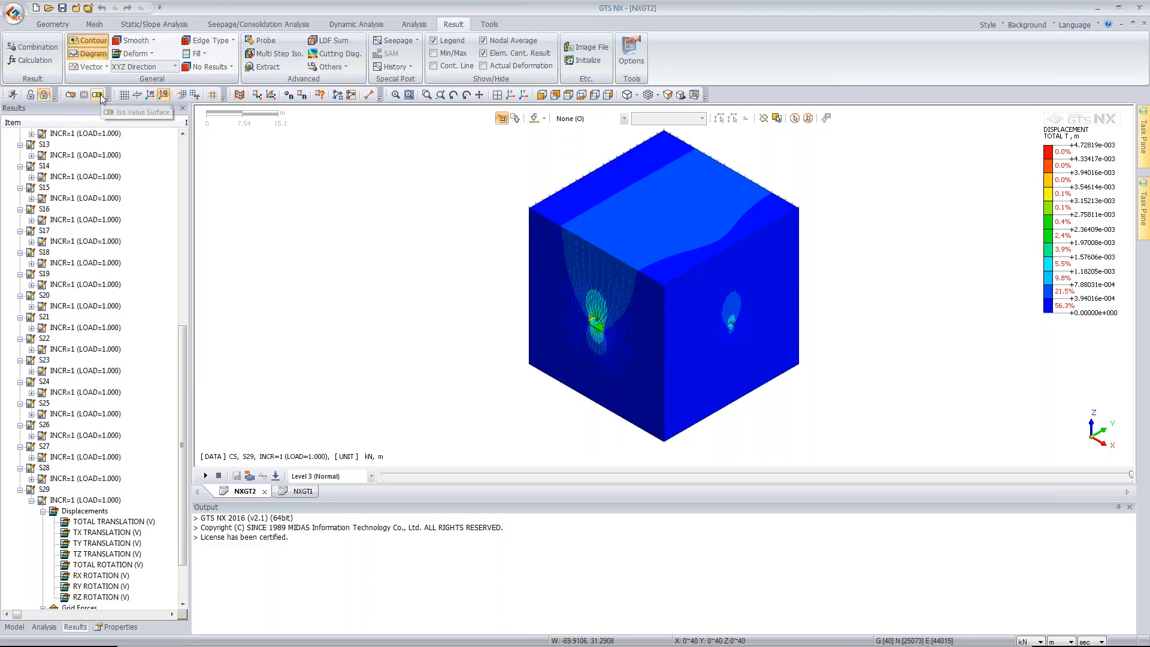
click(543, 94)
scroll(678, 224, up, 5)
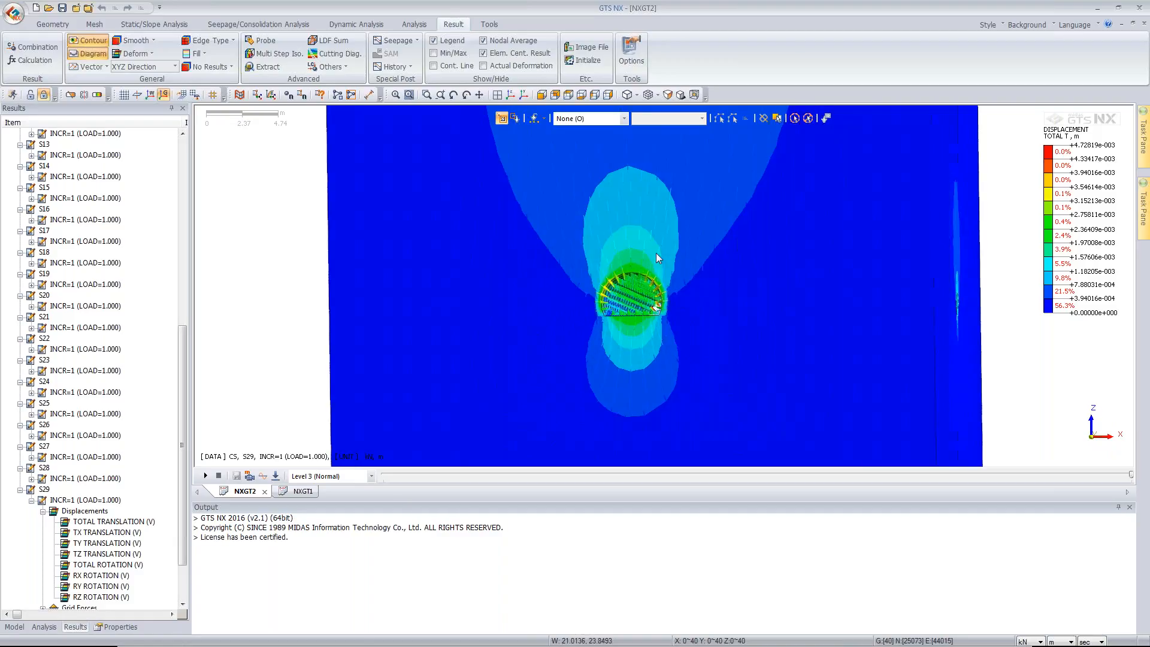
middle_drag(657, 253, 623, 269)
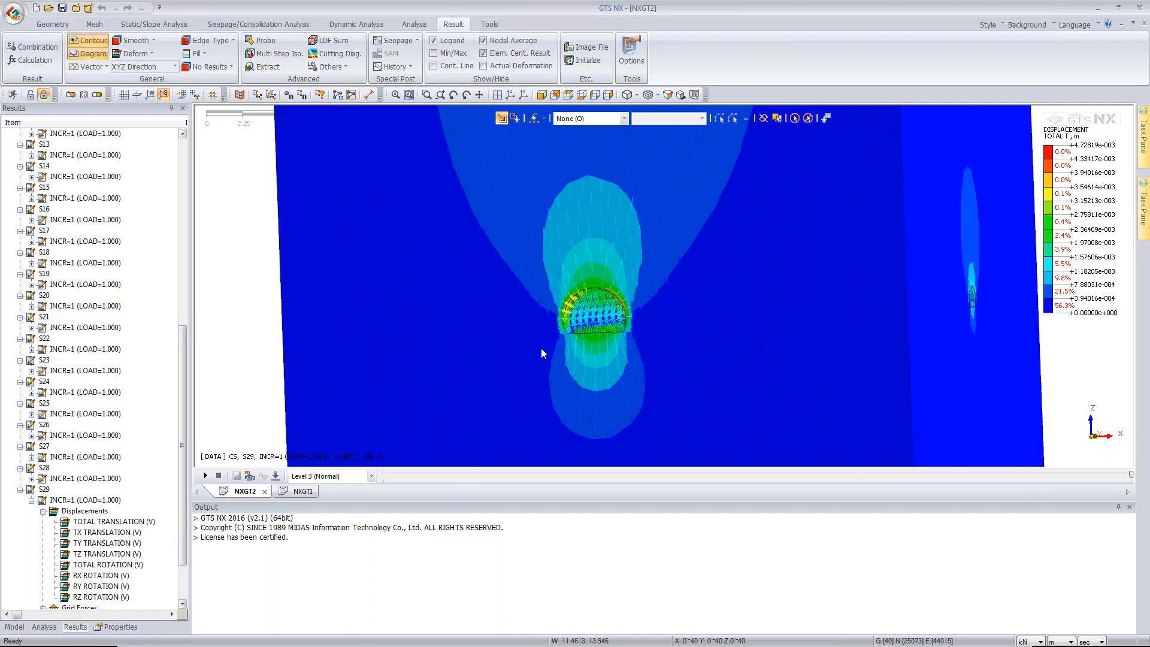
scroll(541, 347, up, 3)
middle_drag(574, 303, 557, 323)
Step: Review the Vector display properties for scale, head, body and color, and return to the results list
click(119, 627)
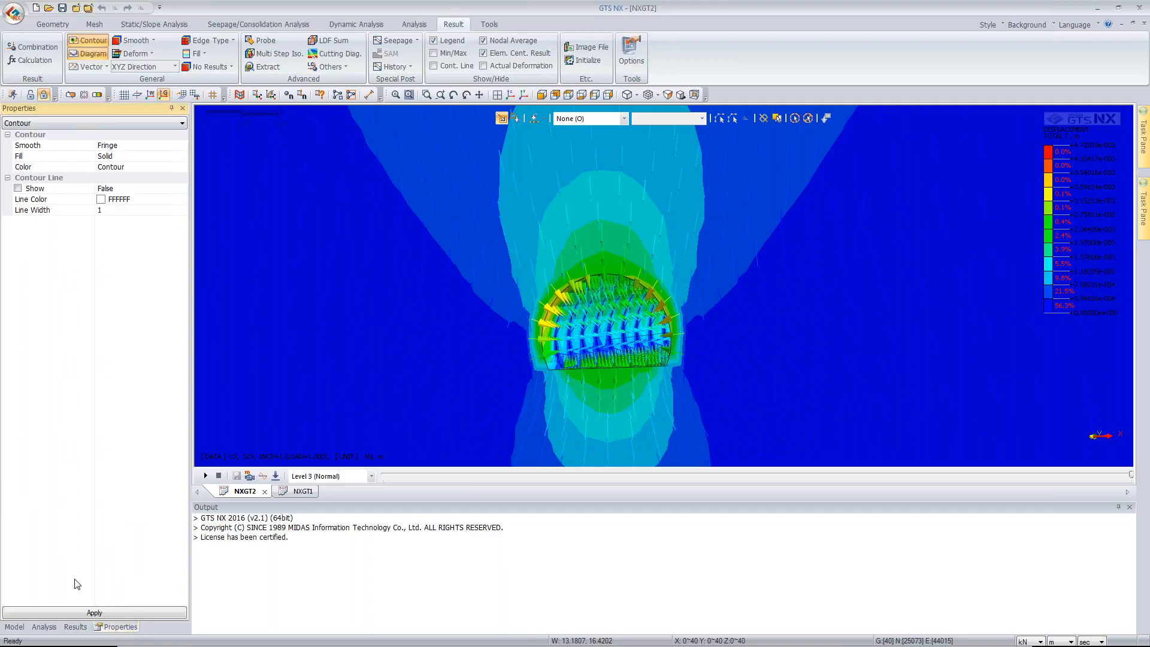
click(97, 122)
click(87, 144)
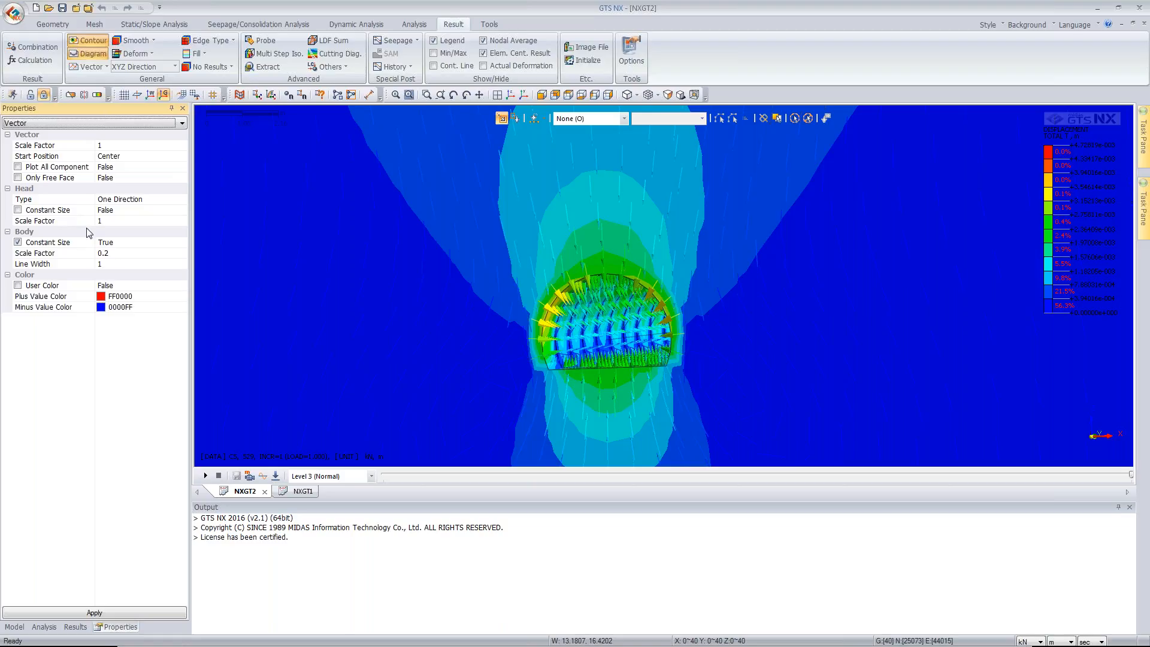
click(75, 626)
click(54, 628)
click(76, 627)
Step: Restore the isometric view and set the vector display back to None Vector
click(511, 94)
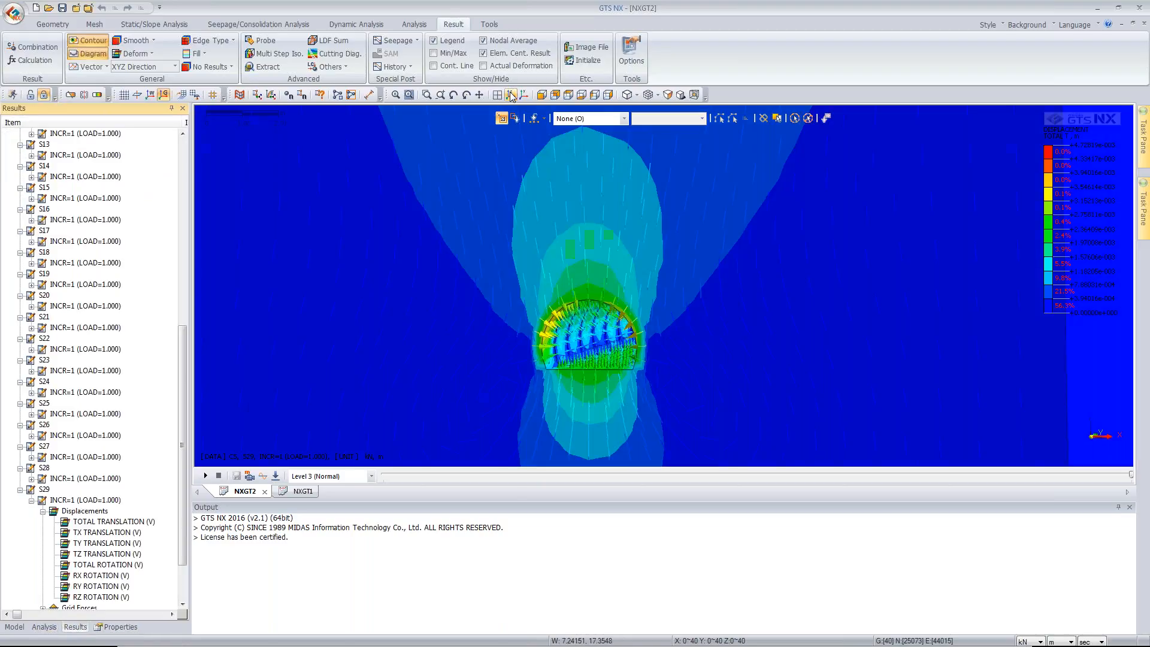
click(97, 66)
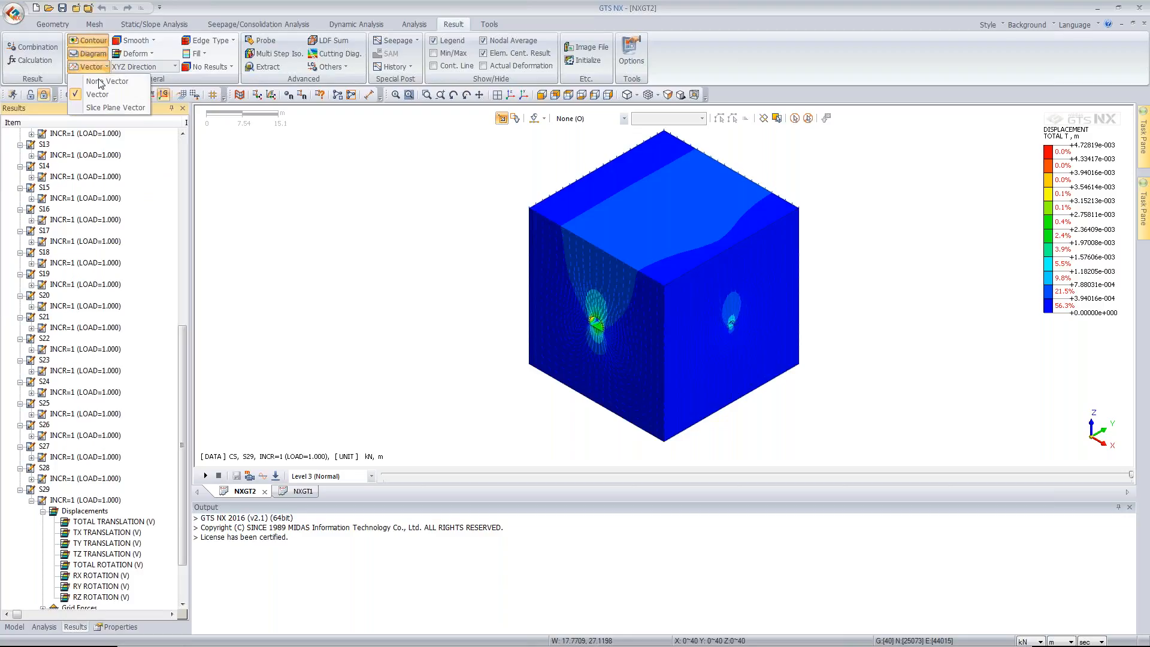
click(99, 91)
Step: Preview the displacement contour with Continuous smoothing and set it back to Fringe
click(145, 42)
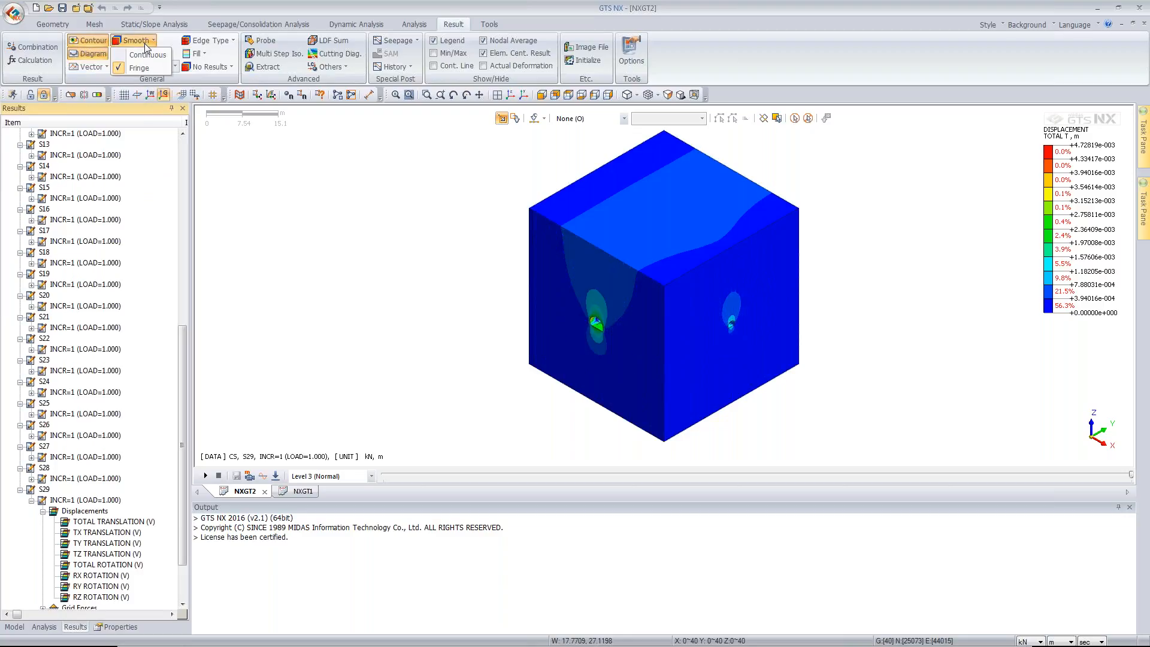
click(146, 58)
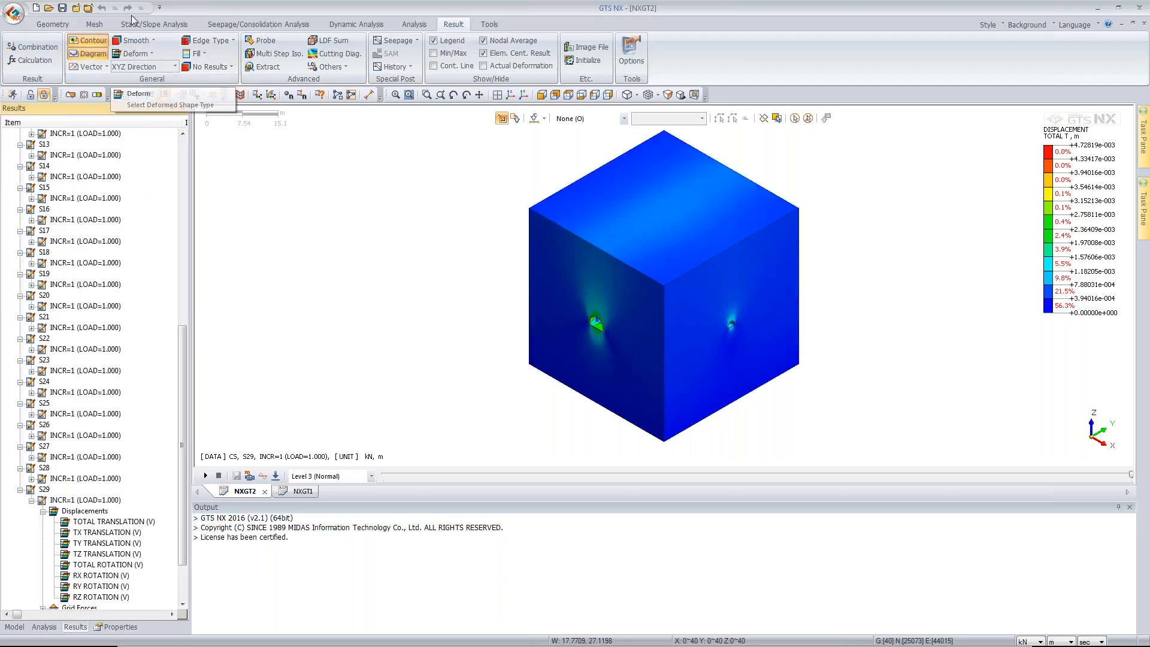
click(142, 43)
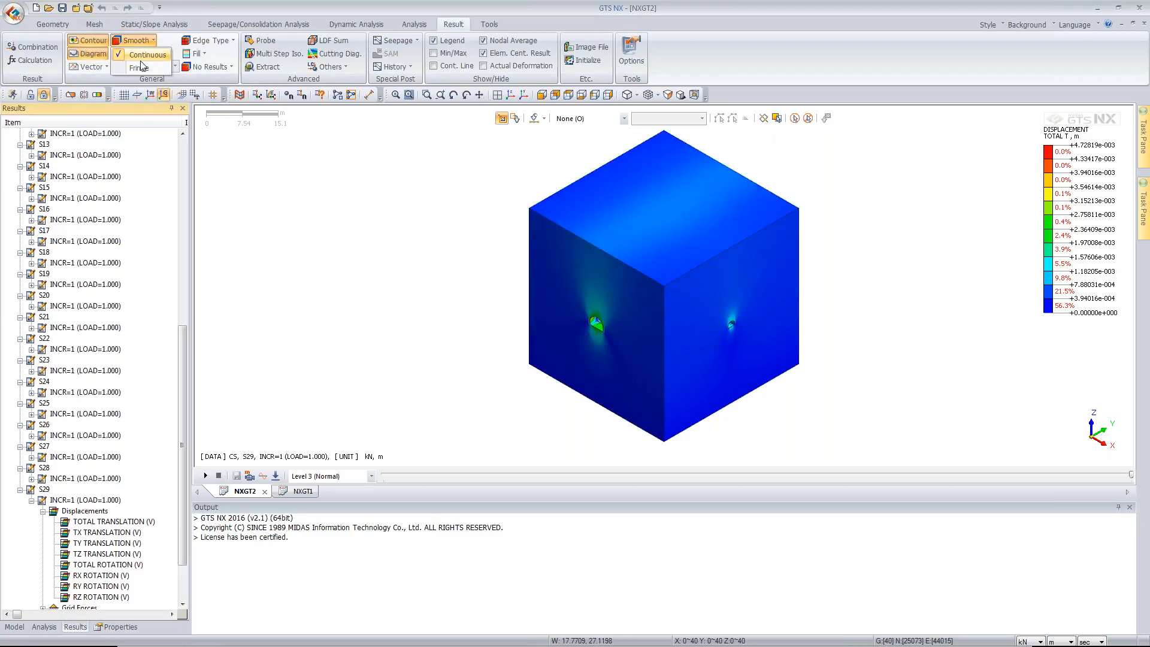
click(139, 67)
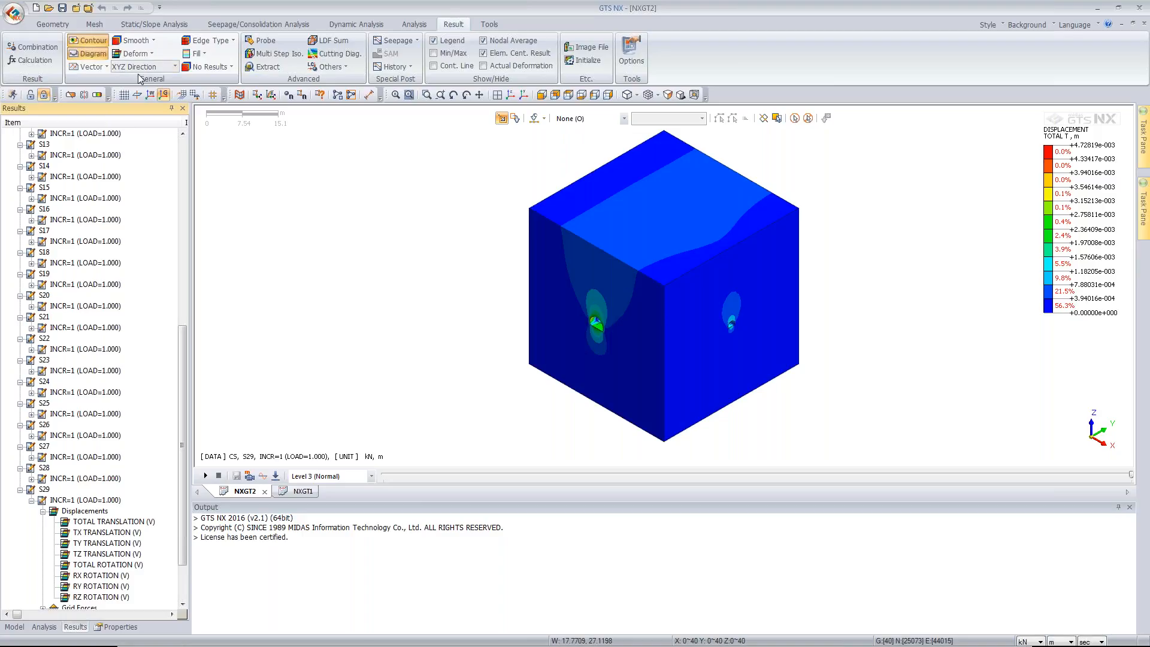
Step: Display the contour with Mesh Edge lines, inspect the mesh up close, and check the display options for parts without results
click(206, 45)
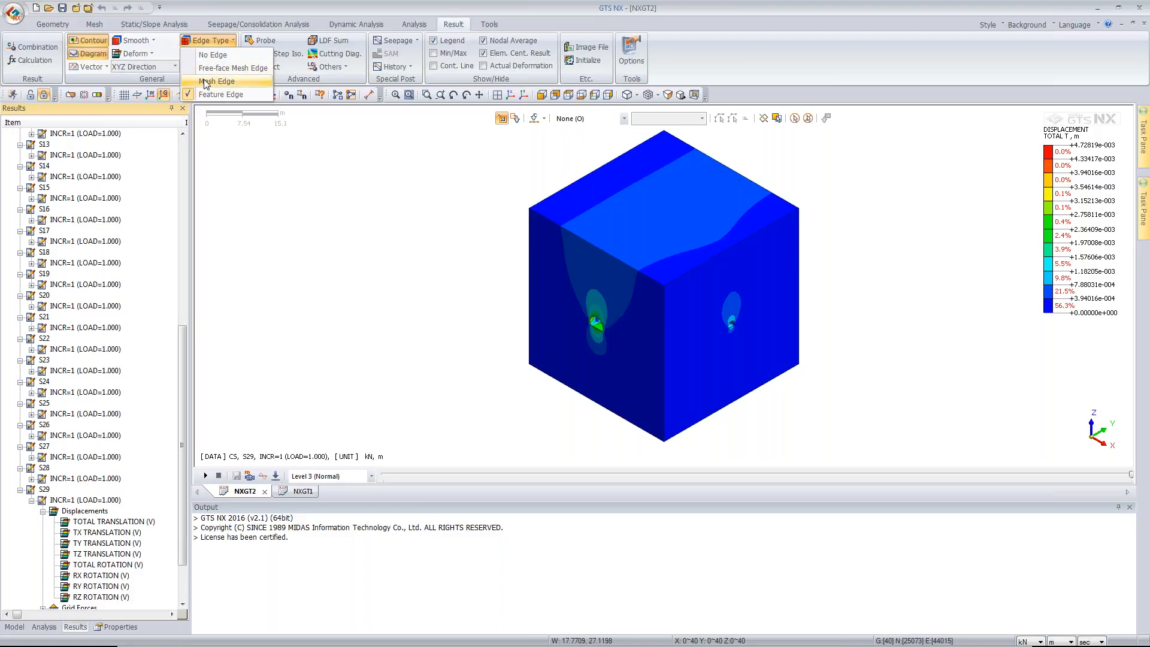
click(205, 80)
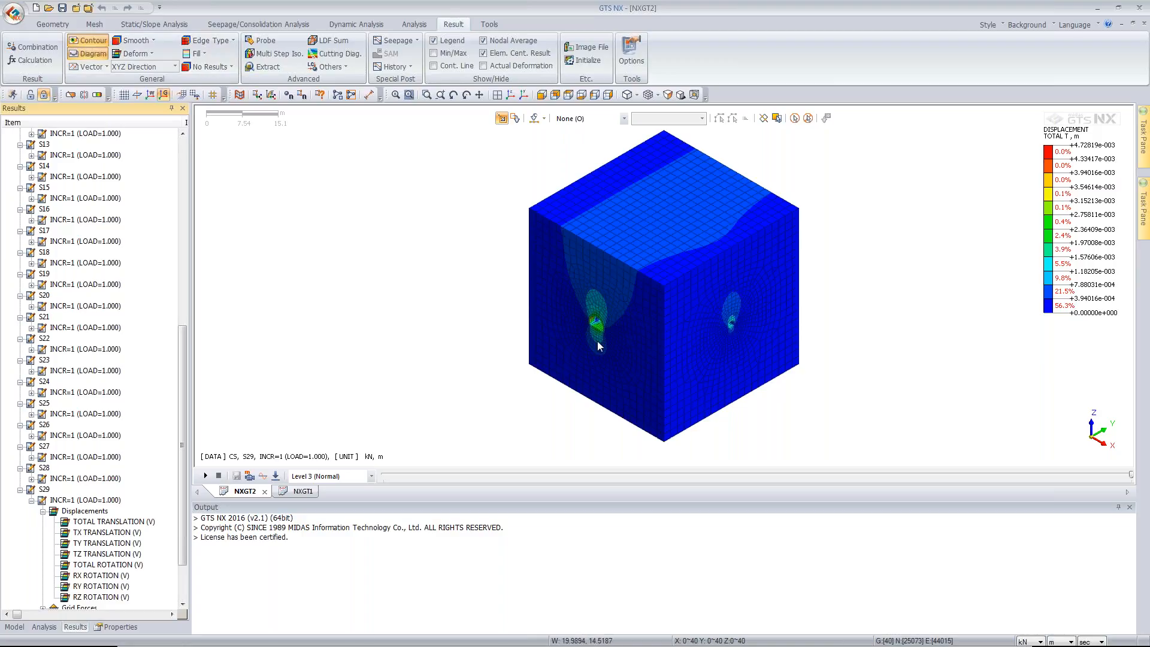
scroll(605, 279, up, 2)
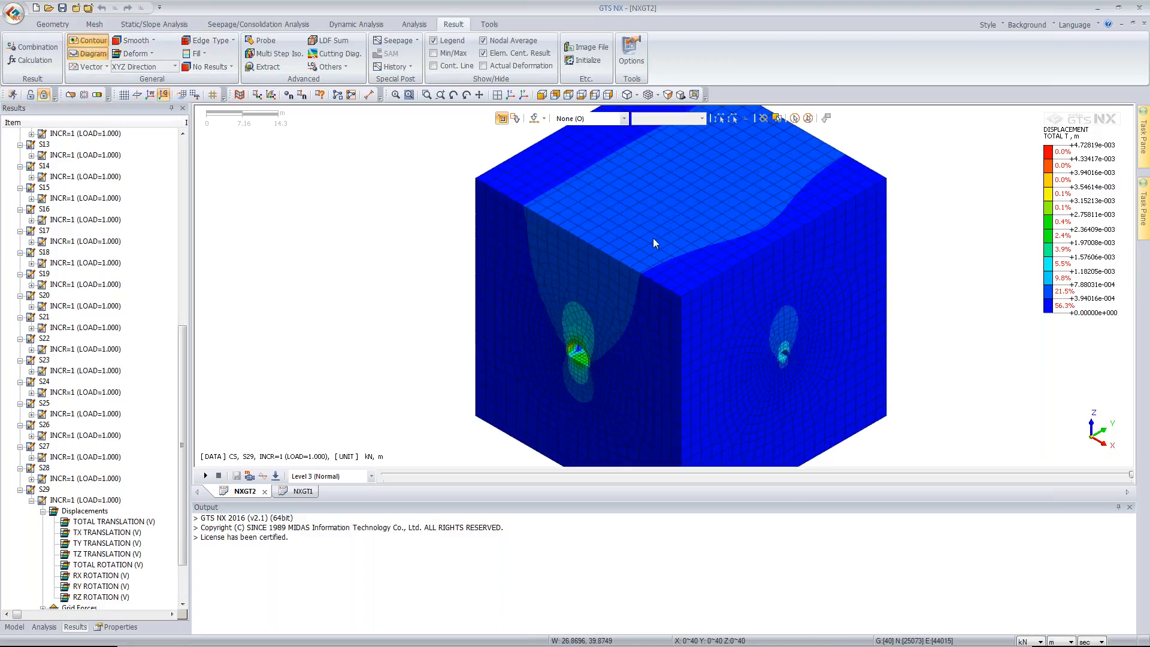
scroll(653, 239, up, 2)
click(200, 54)
click(226, 68)
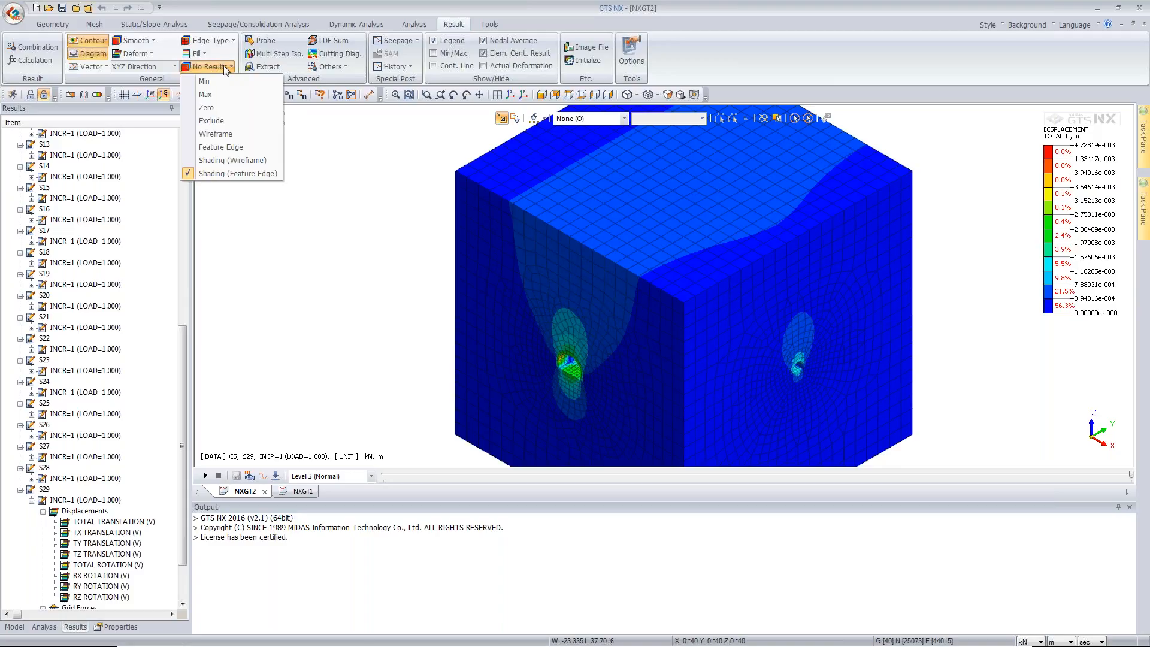
click(329, 175)
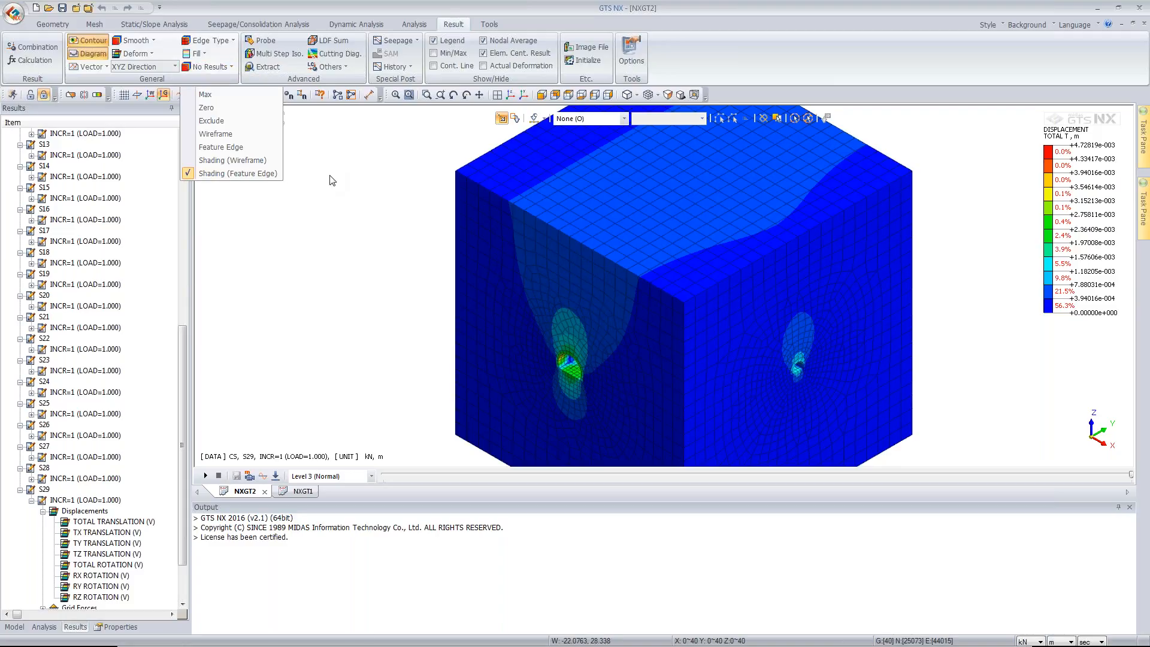
click(512, 94)
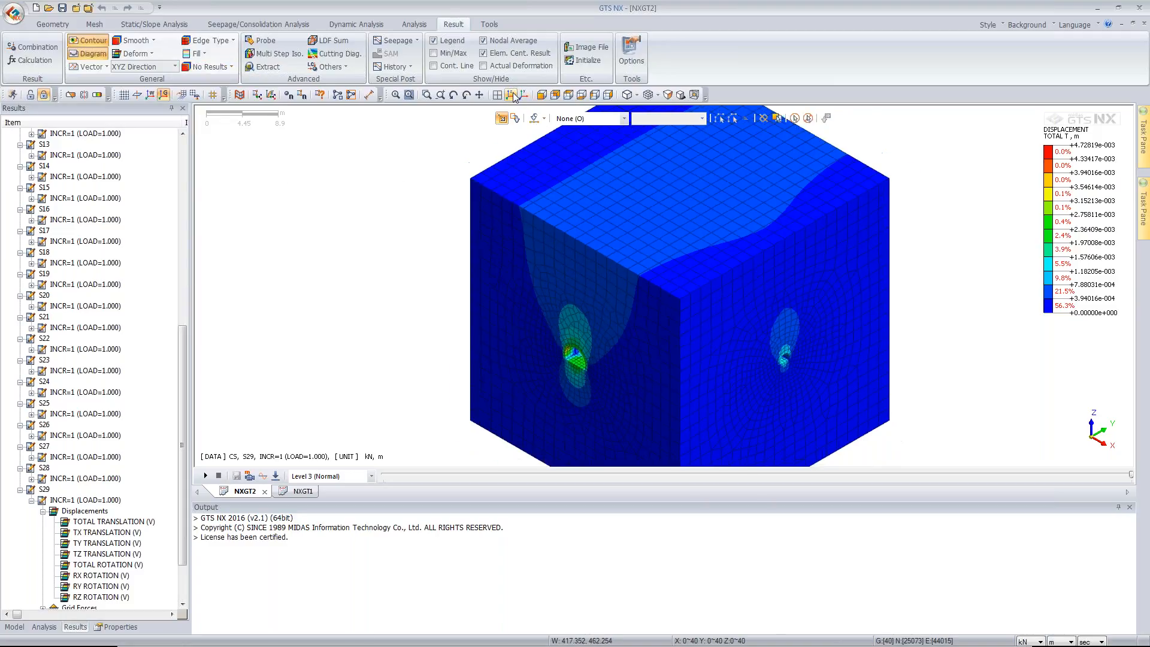
Step: Start an iso value surface, plot TZ TRANSLATION for stage S29, and lower the iso value to about -0.00171 m with the upper part capped
click(98, 96)
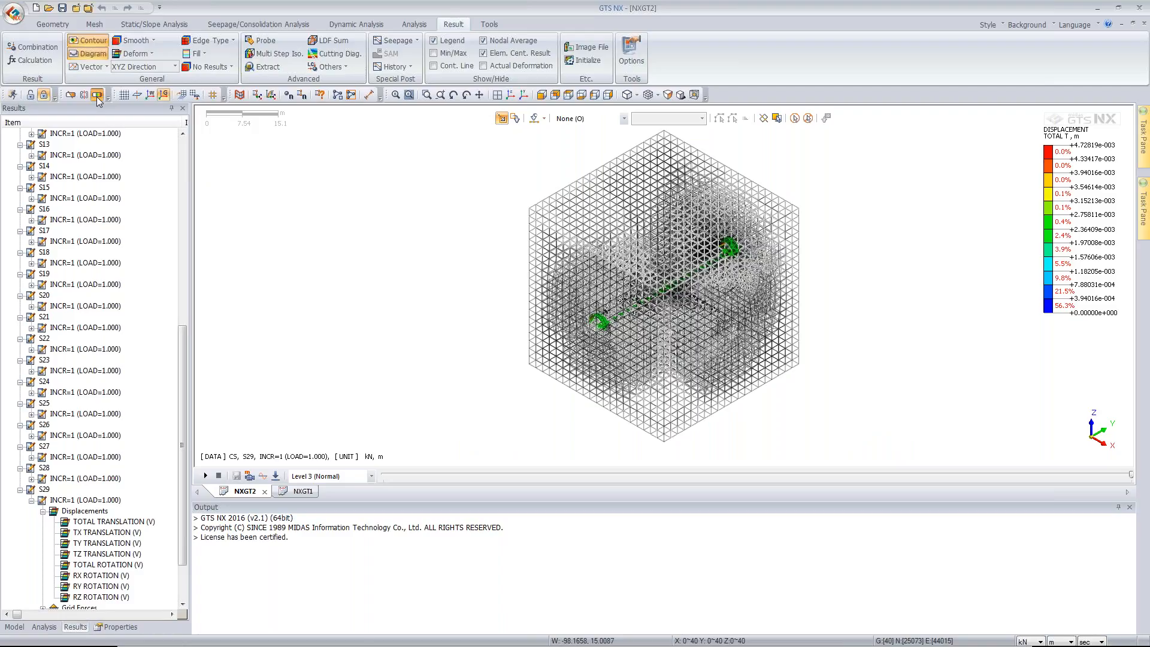
drag(1008, 113, 300, 198)
click(93, 554)
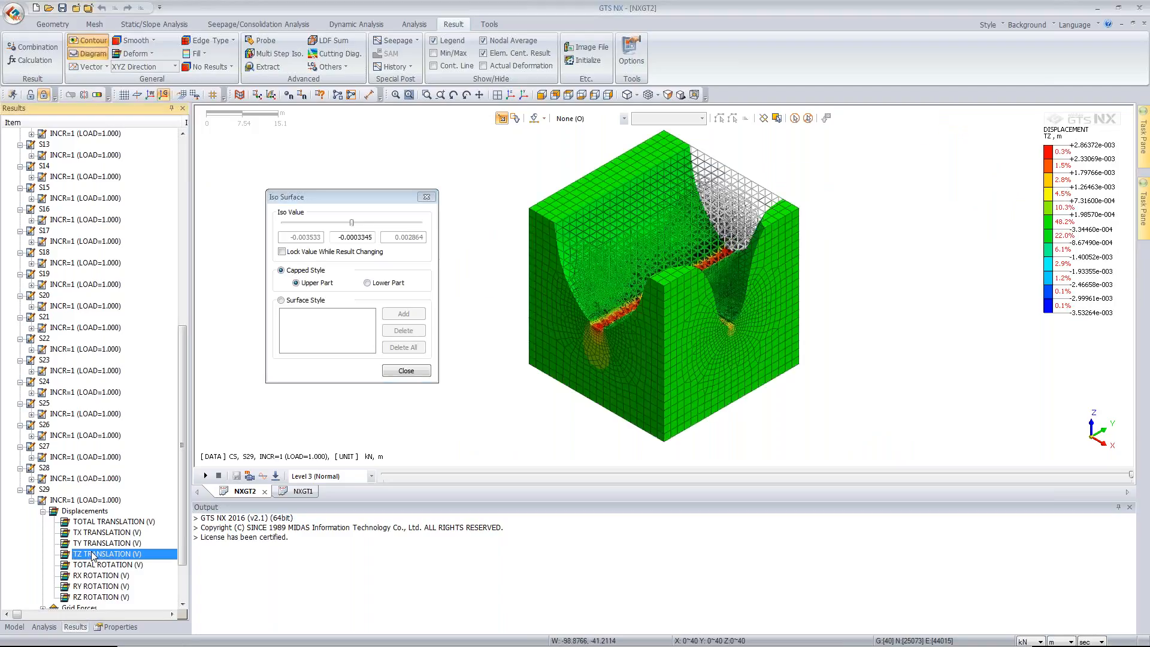
middle_drag(598, 321, 645, 306)
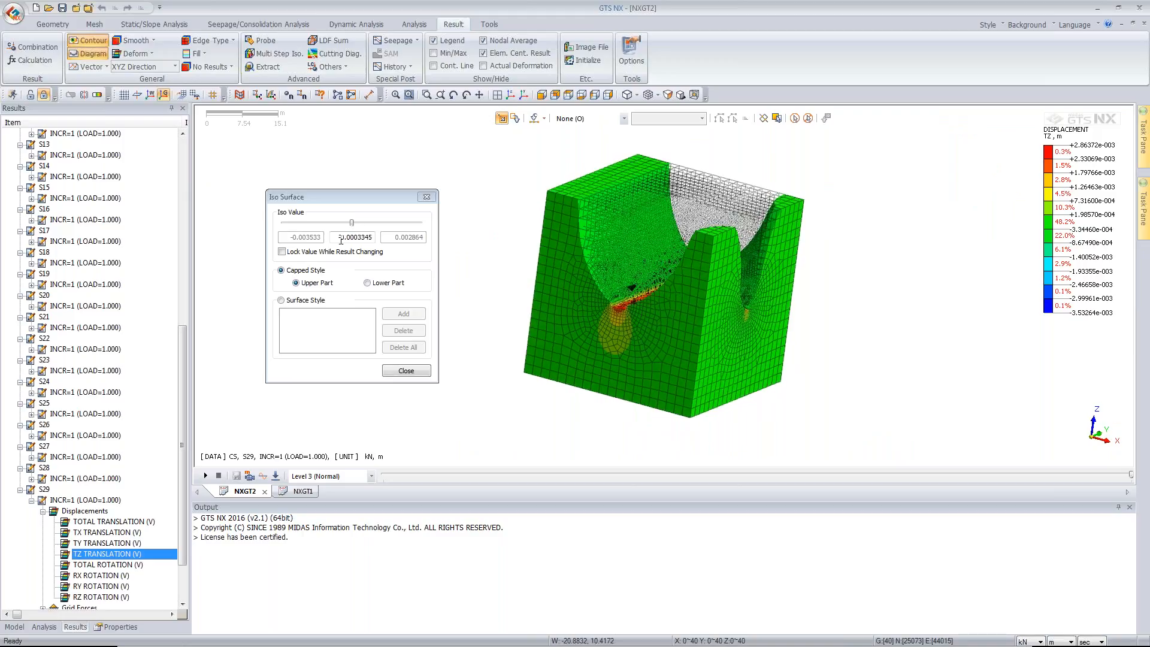
drag(352, 223, 324, 223)
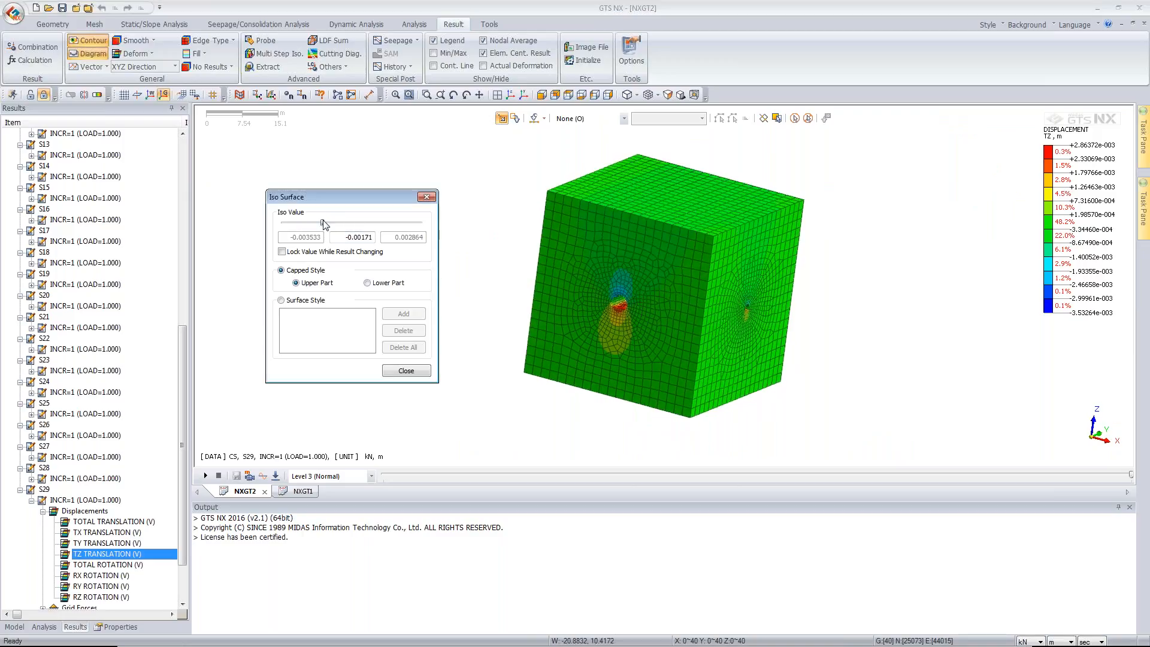
Step: Switch the capped iso surface to the lower part and change the length unit to mm
click(368, 284)
click(367, 283)
drag(343, 237, 312, 224)
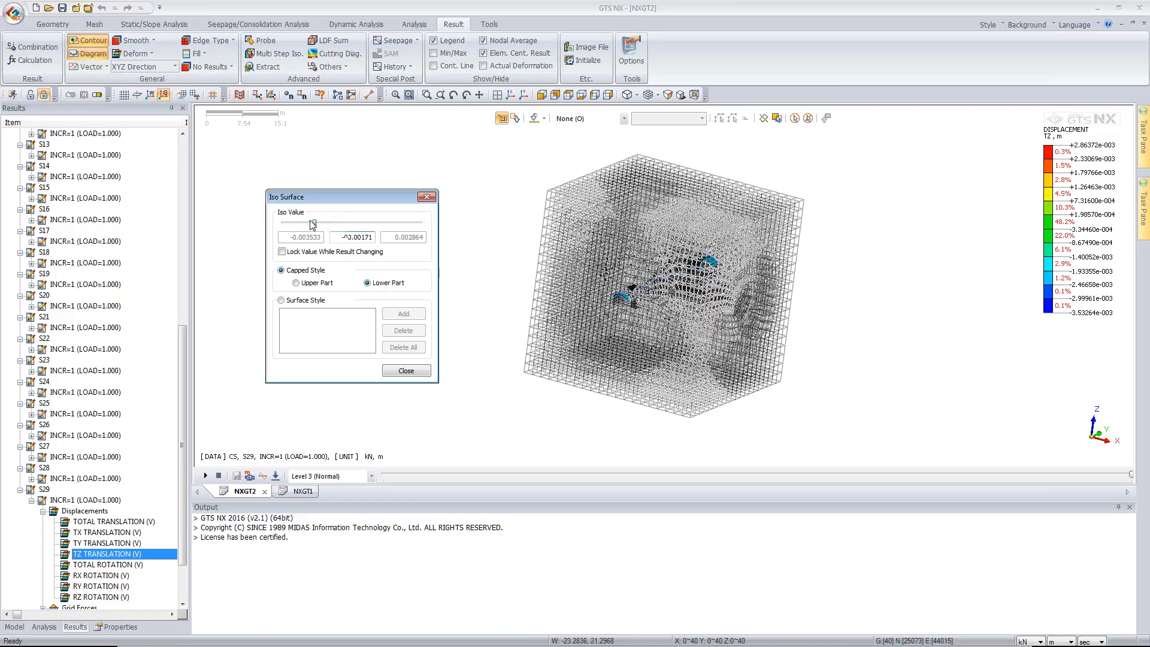
click(342, 237)
double_click(356, 241)
click(1054, 642)
click(1062, 600)
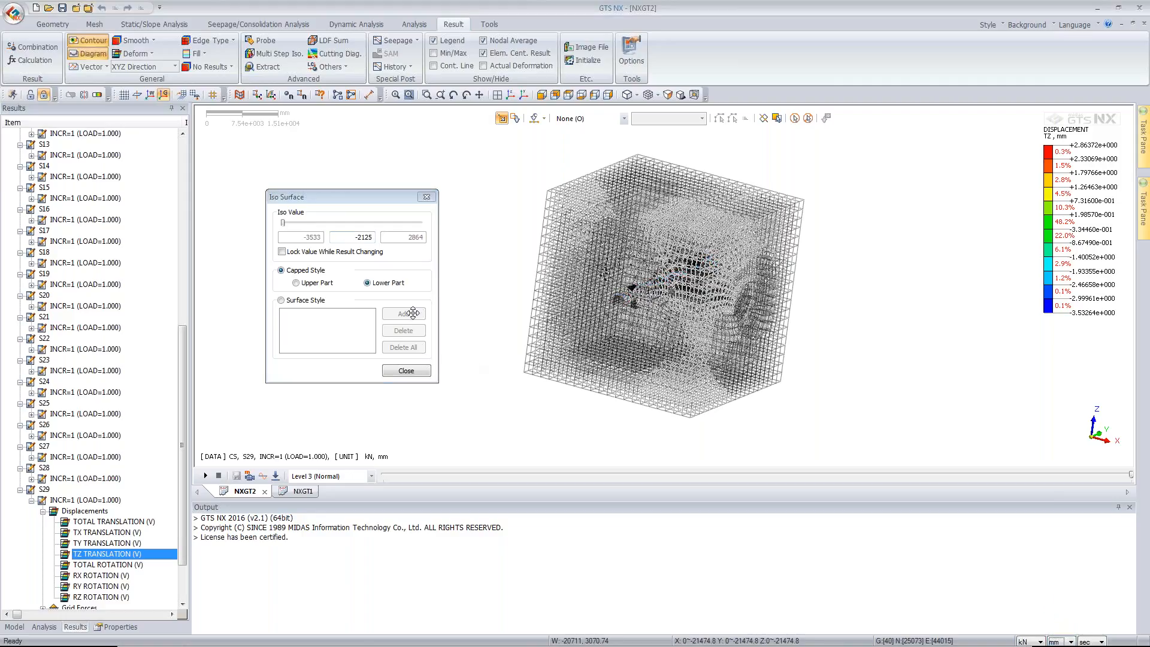
Step: Set the iso value to -1.07 mm and examine the TZ displacement zone around the intersecting tunnels
drag(280, 228, 339, 229)
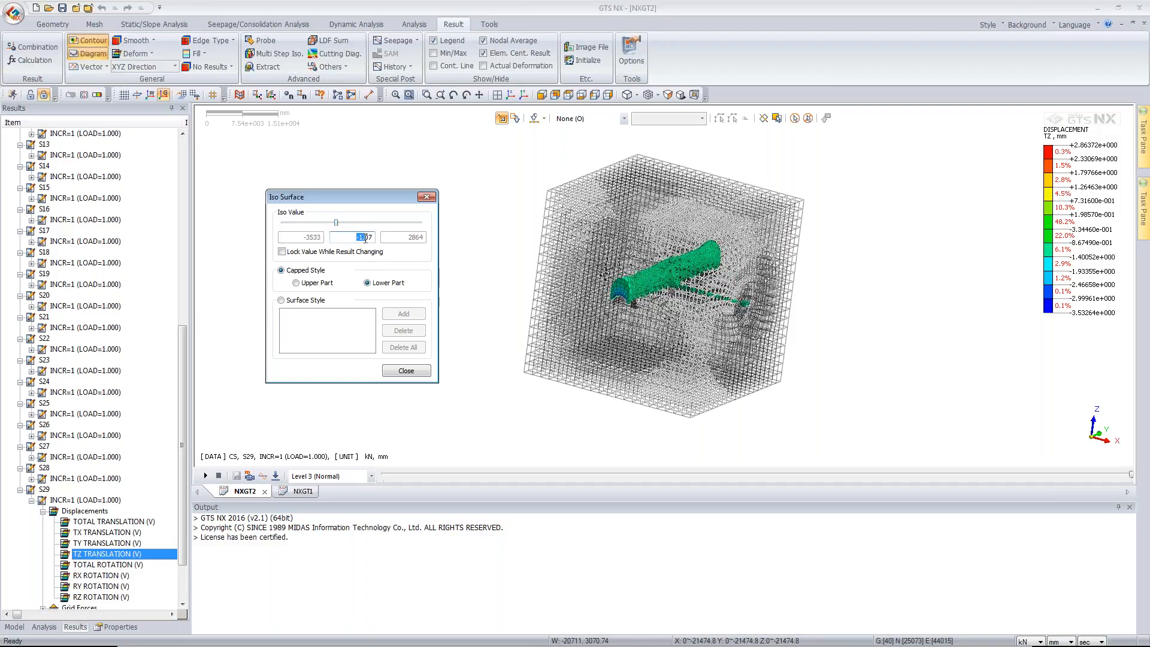
drag(362, 243, 374, 242)
middle_drag(617, 307, 628, 303)
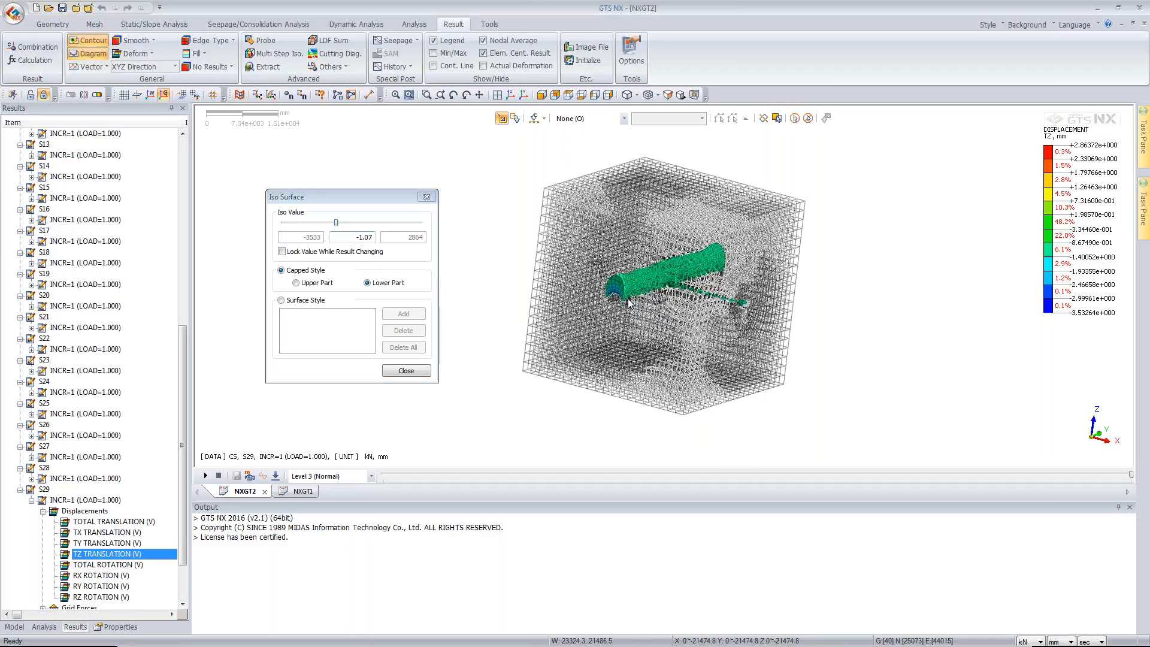
scroll(651, 273, up, 2)
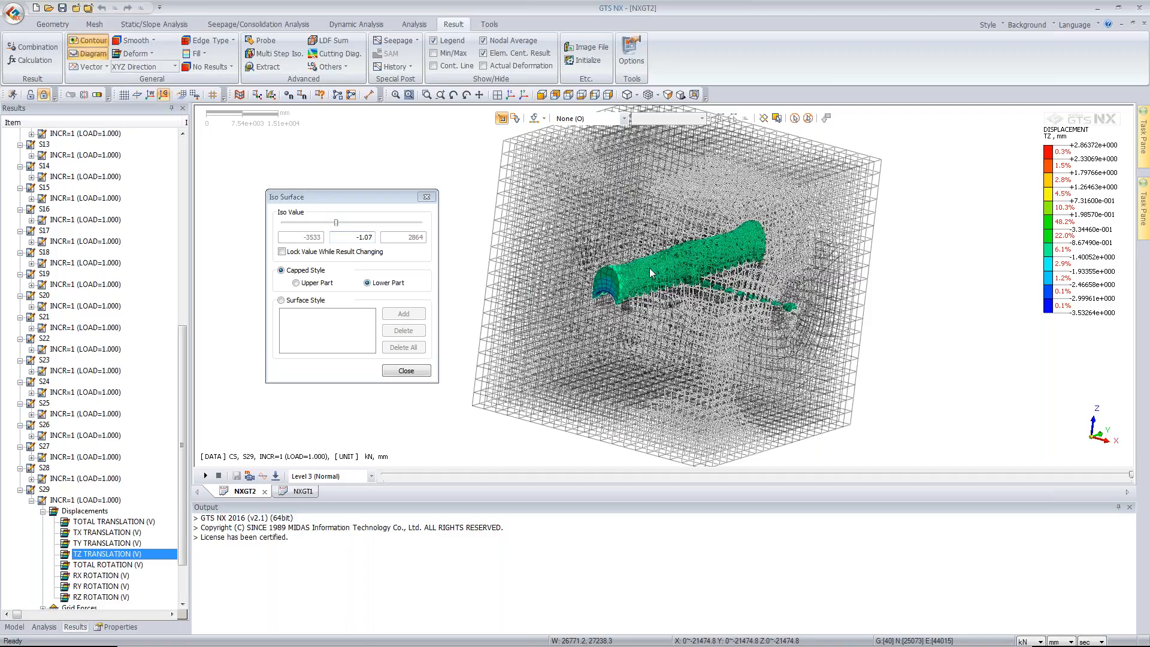
scroll(652, 274, up, 3)
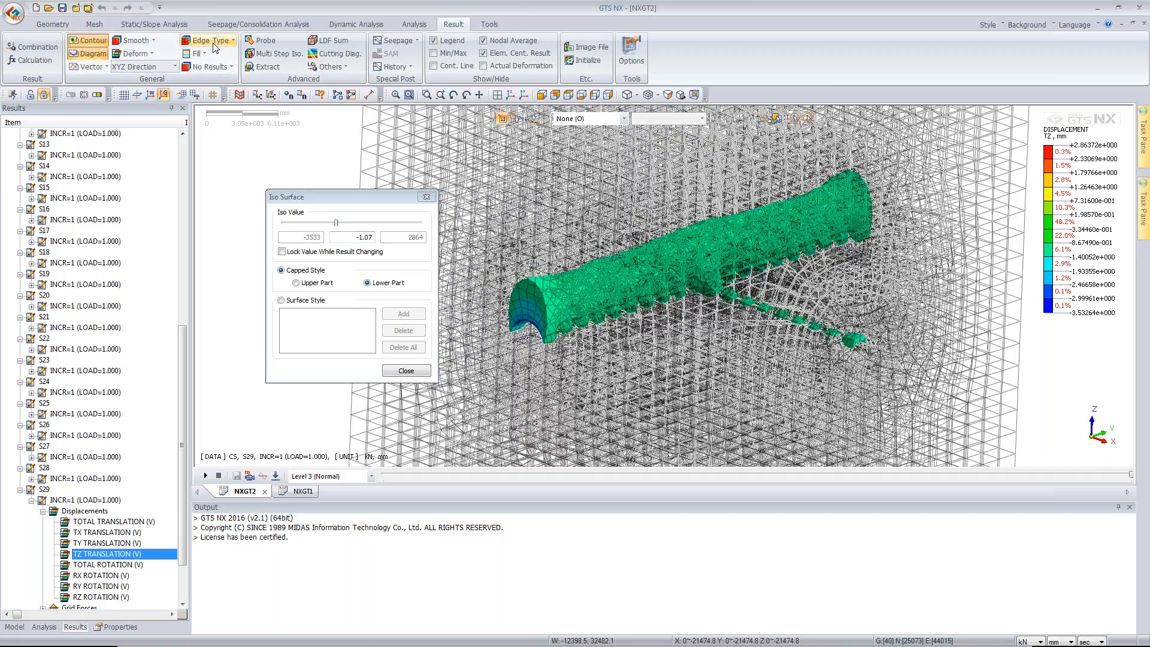
Step: Return the edge display to feature edges, close the iso surface, and restore the isometric view of the full contour
drag(336, 222, 417, 244)
click(426, 196)
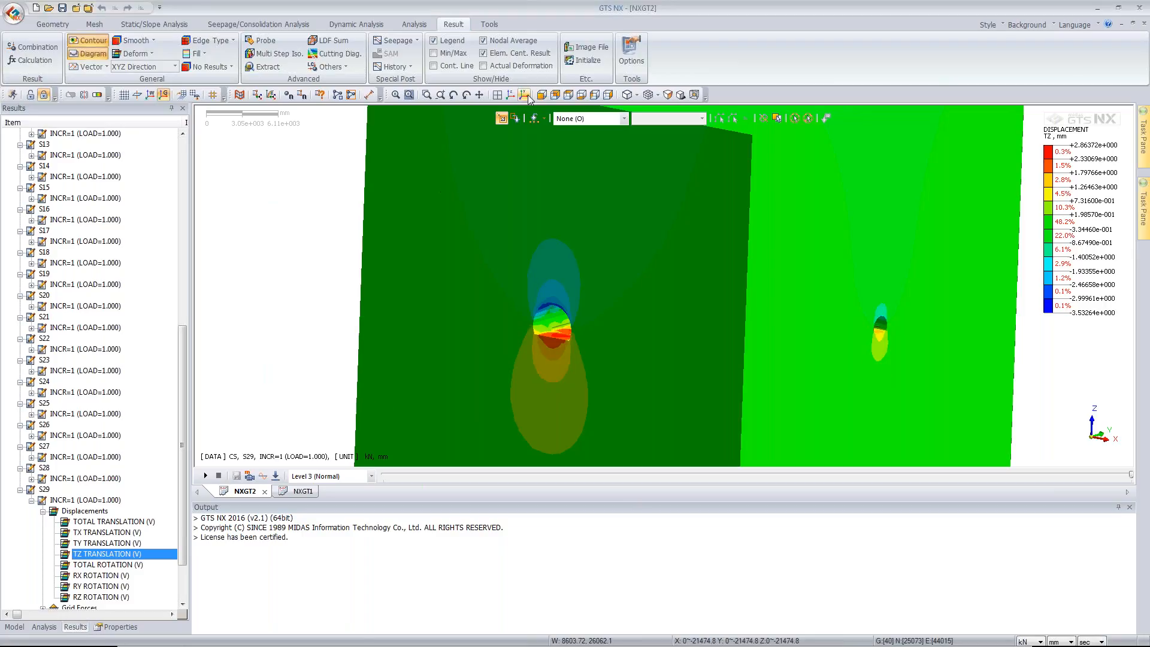
click(511, 94)
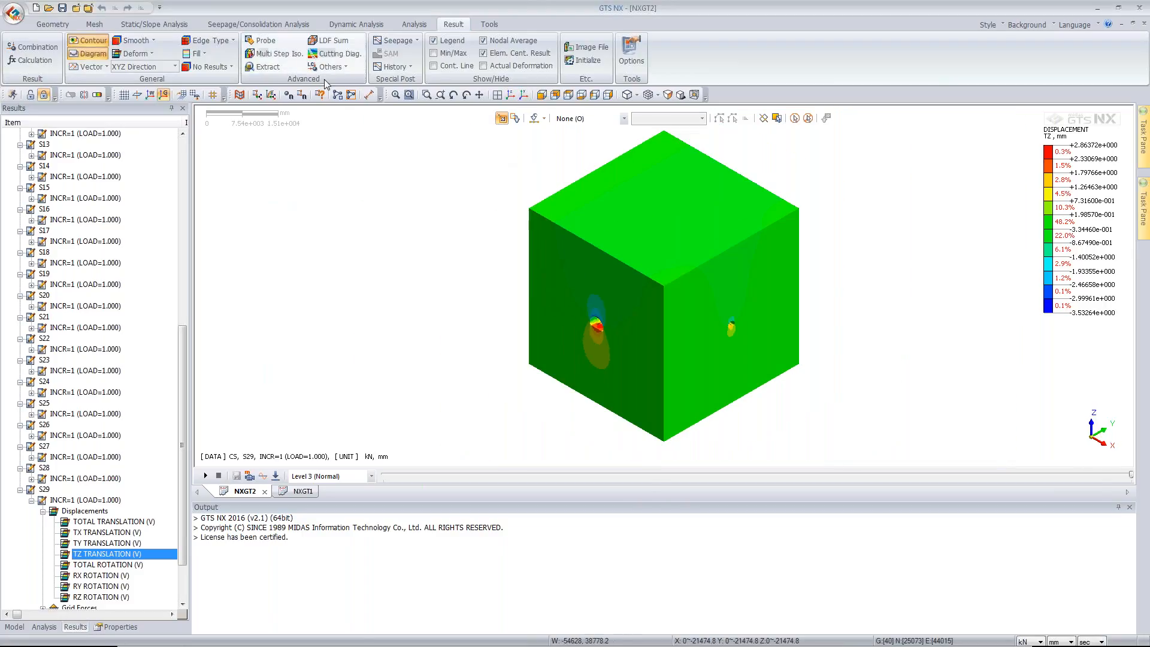
Step: Probe the TZ displacement at nodes above the tunnel opening and on the model's top surface, and close the probe
click(258, 43)
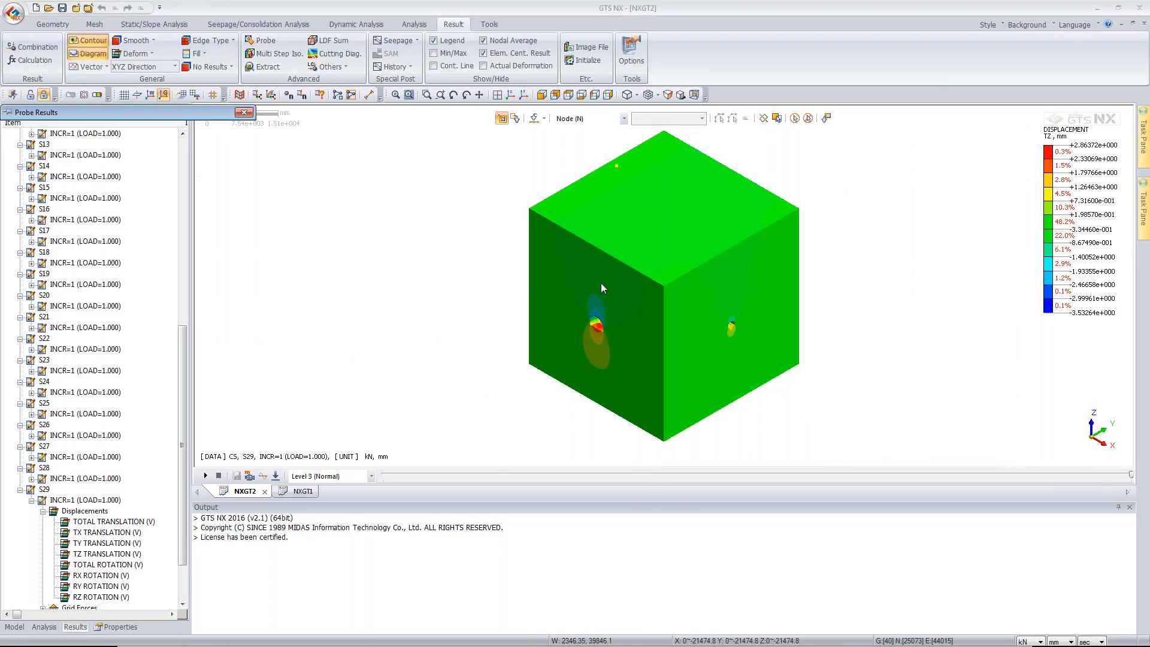
click(596, 318)
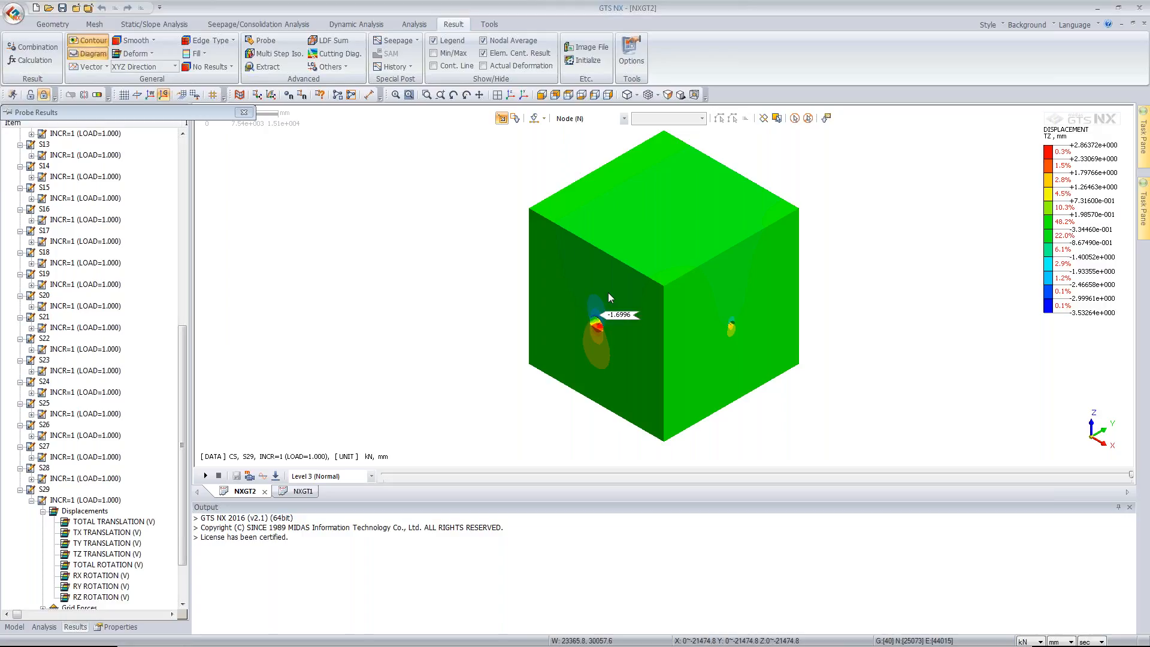
click(655, 229)
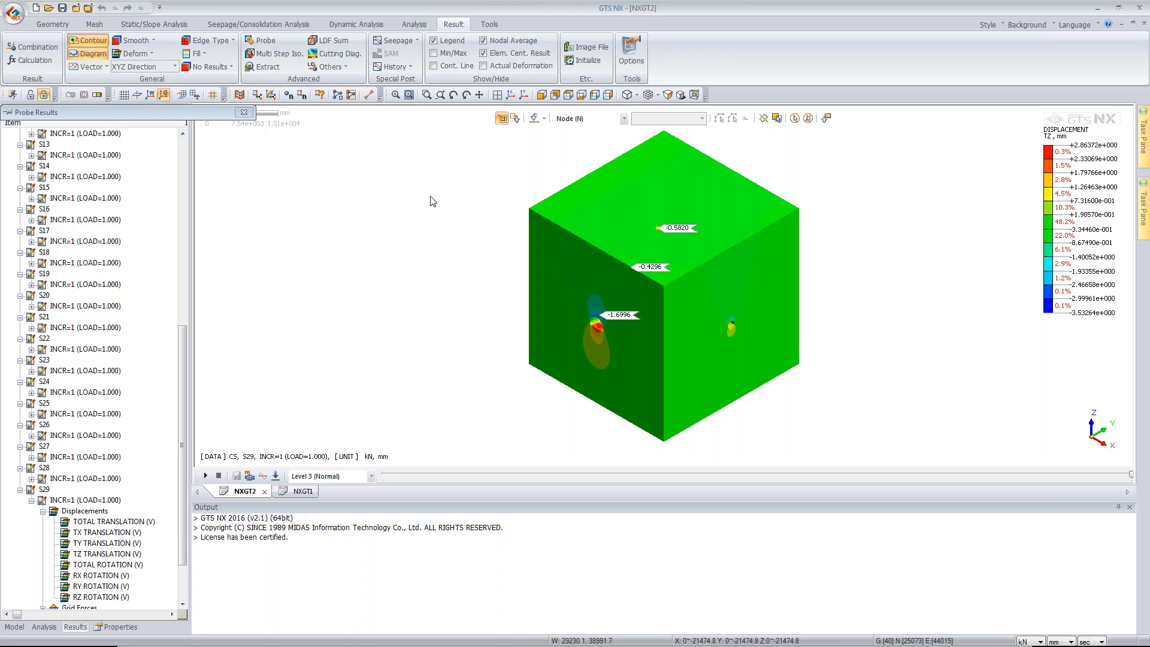
click(245, 113)
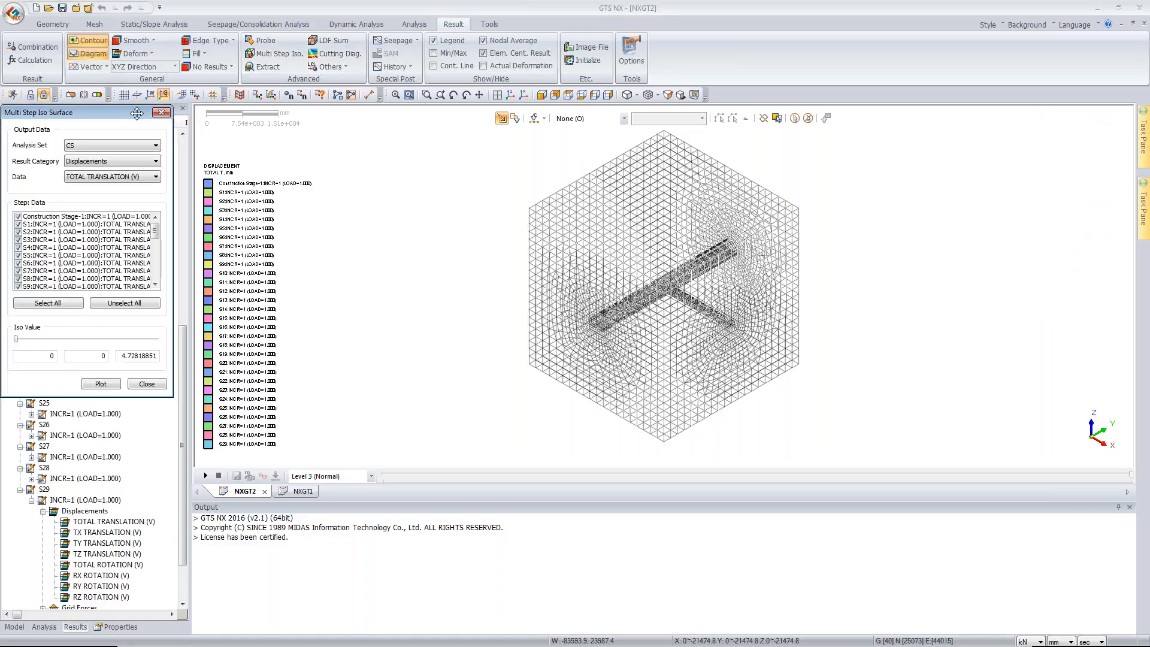
Step: Vary the iso value of the total translation multi-step iso surface to examine how the displacement zones develop across all stages
drag(136, 113, 317, 127)
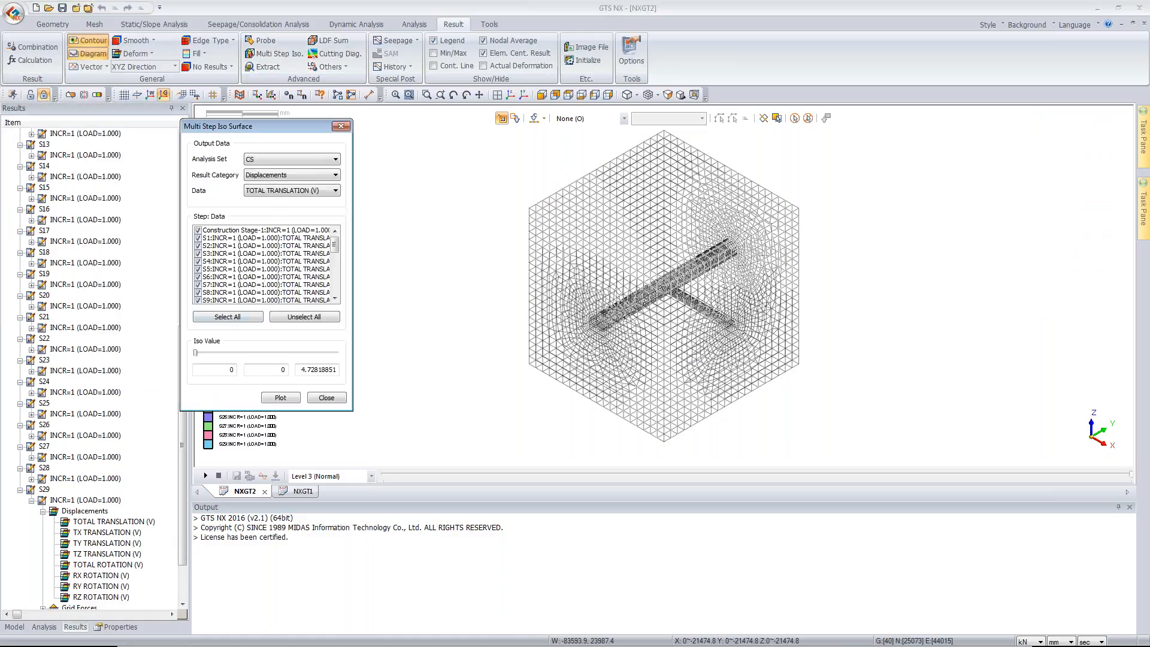
drag(195, 354, 211, 356)
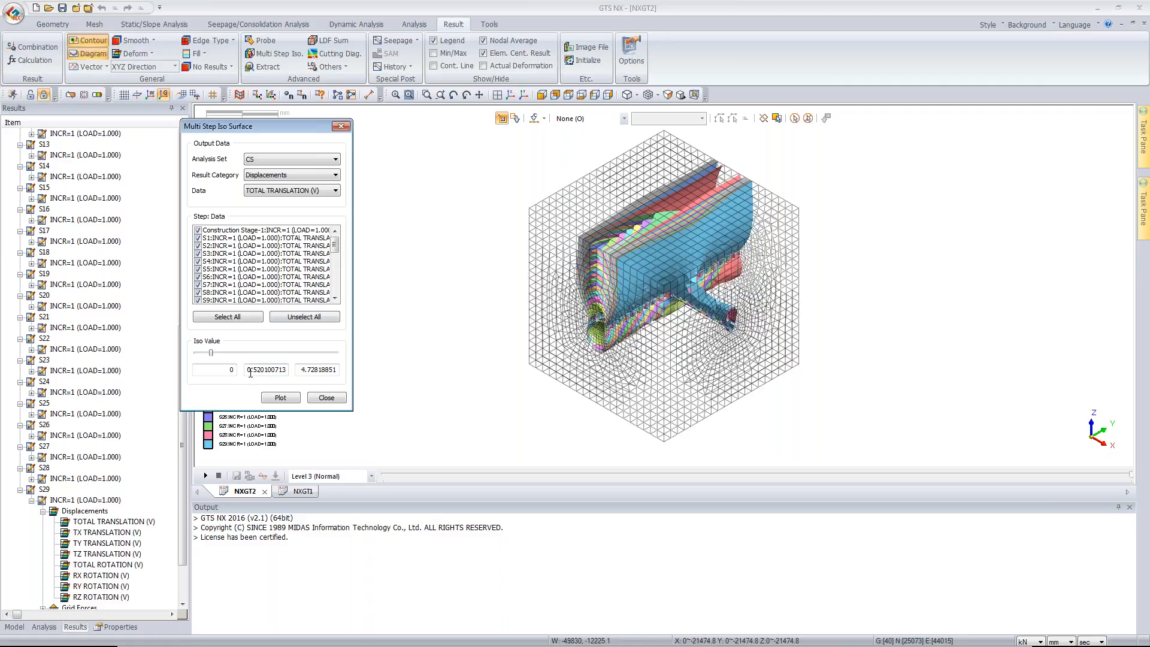
key(shift+End)
drag(212, 353, 239, 354)
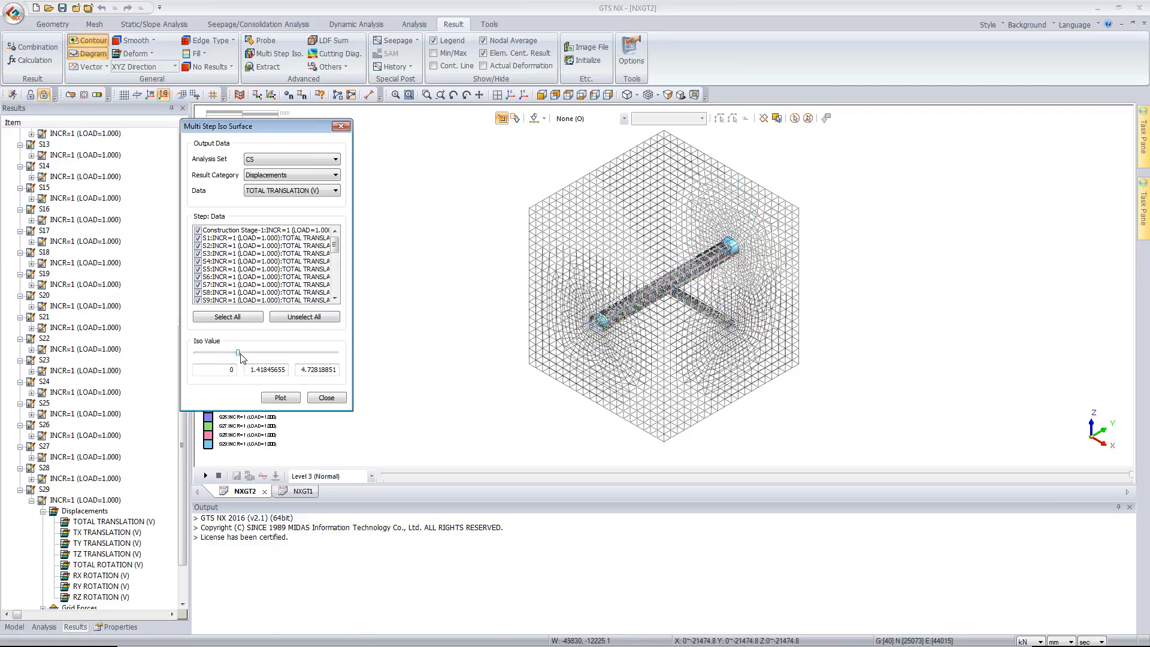
click(240, 354)
Step: Limit the multi-step iso surface to Construction Stage-1 and S29, examine it at an iso value of about 0.946 mm, and close it
scroll(257, 263, down, 7)
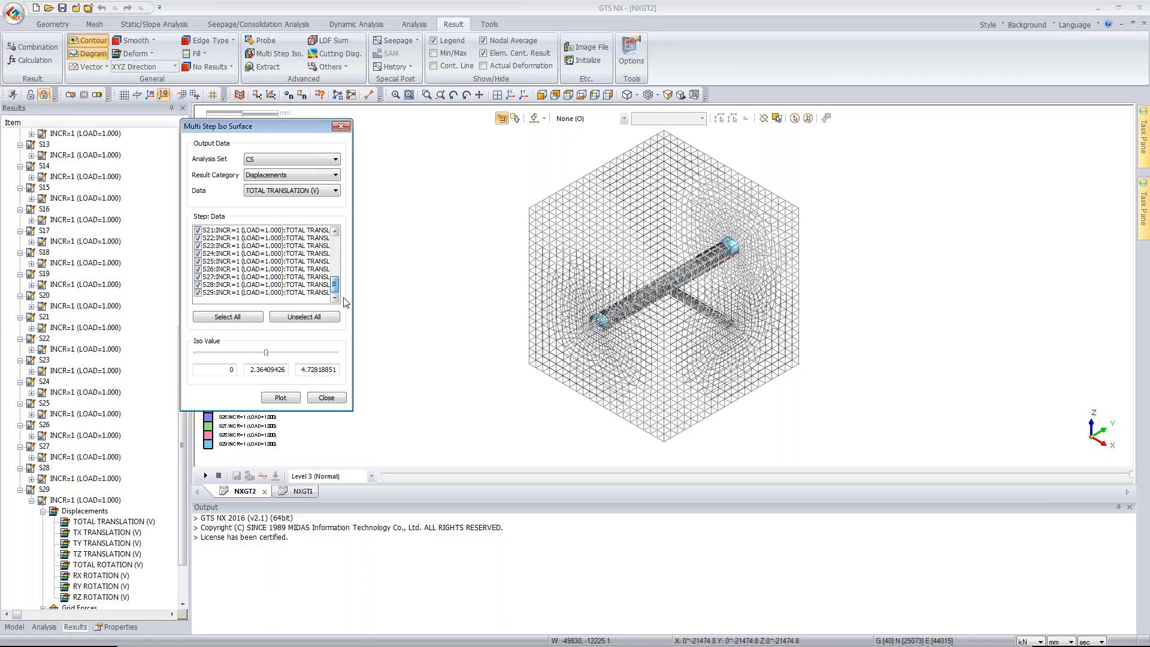
shift+click(267, 287)
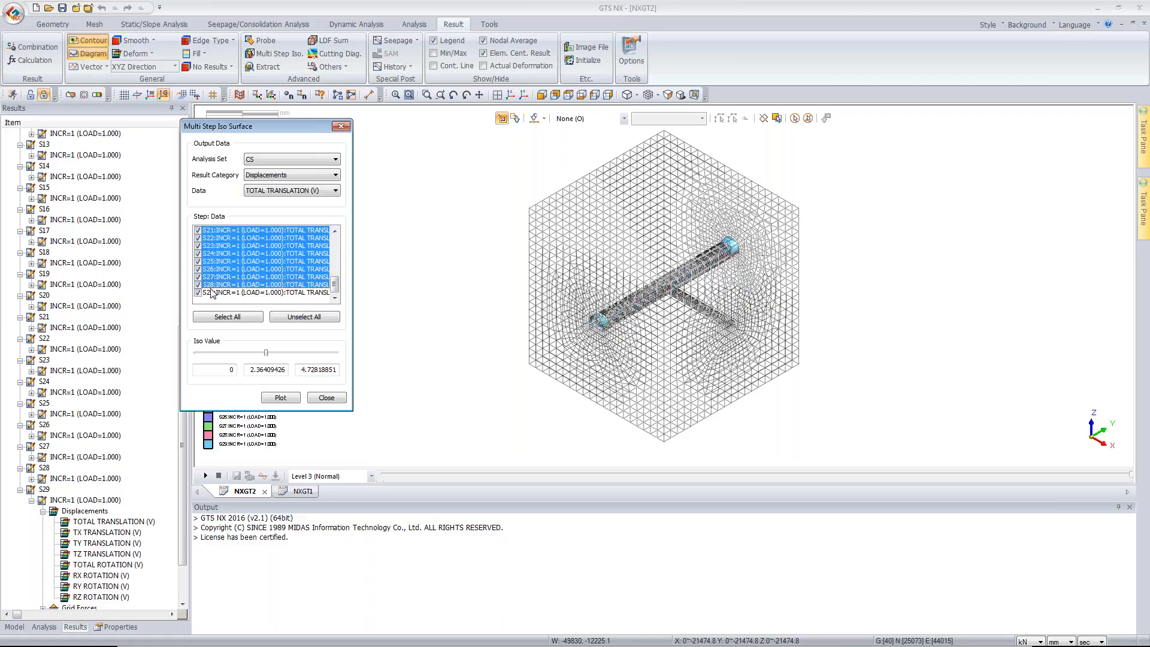
click(198, 285)
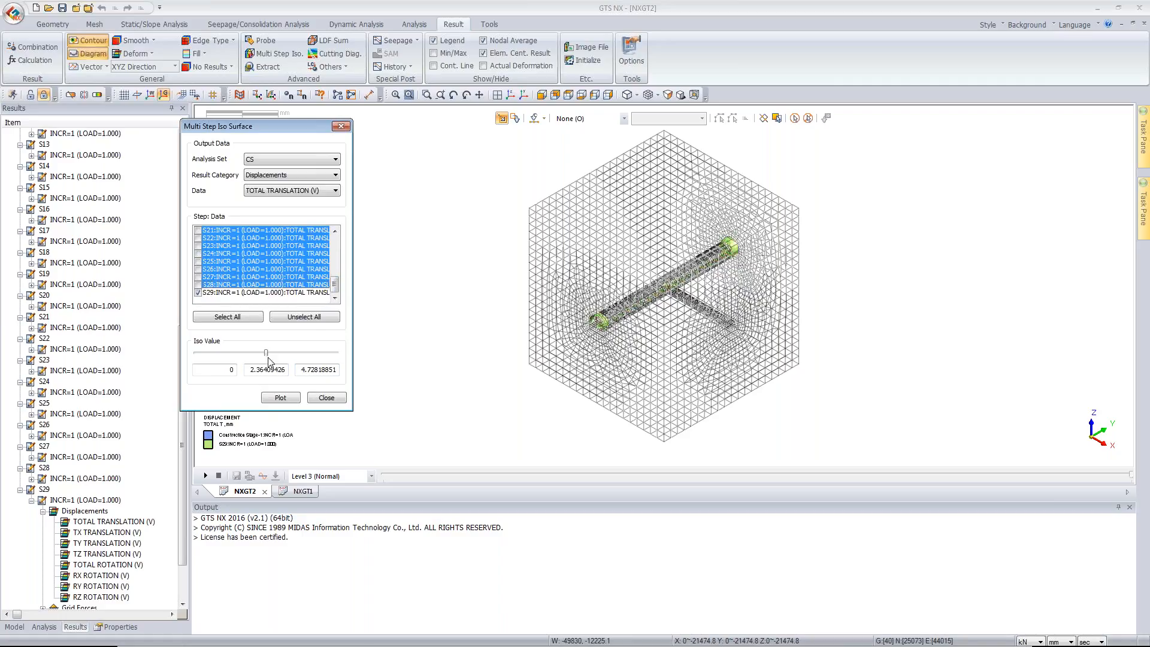
mouse_move(260, 353)
mouse_down()
mouse_move(217, 354)
mouse_move(251, 353)
mouse_up()
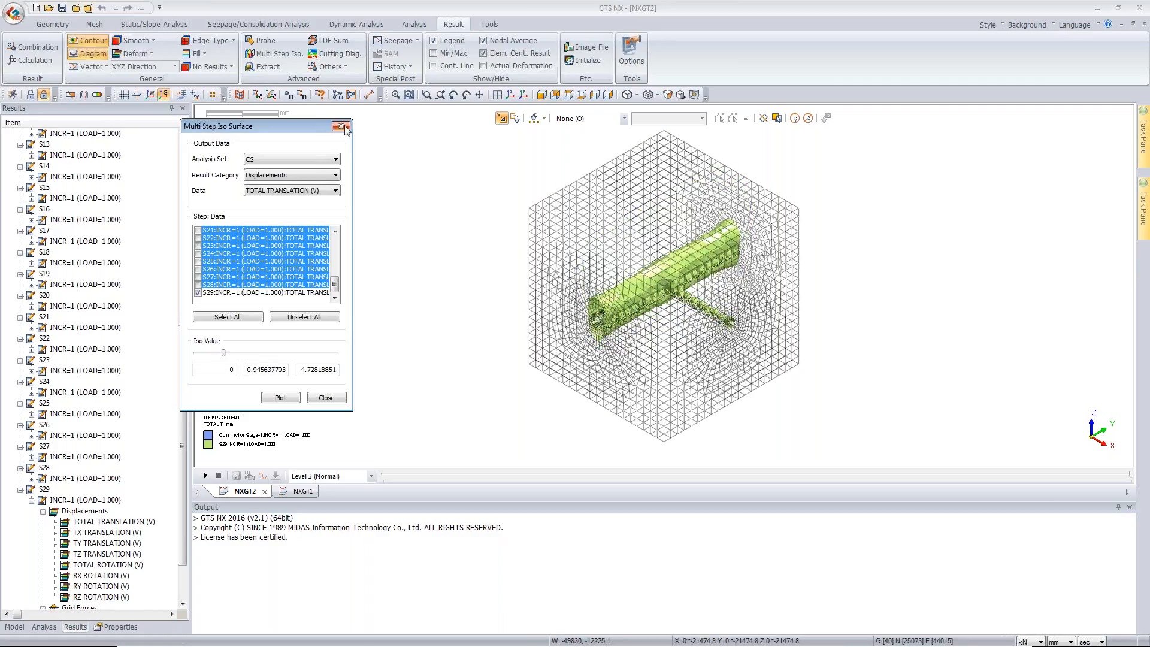
click(342, 126)
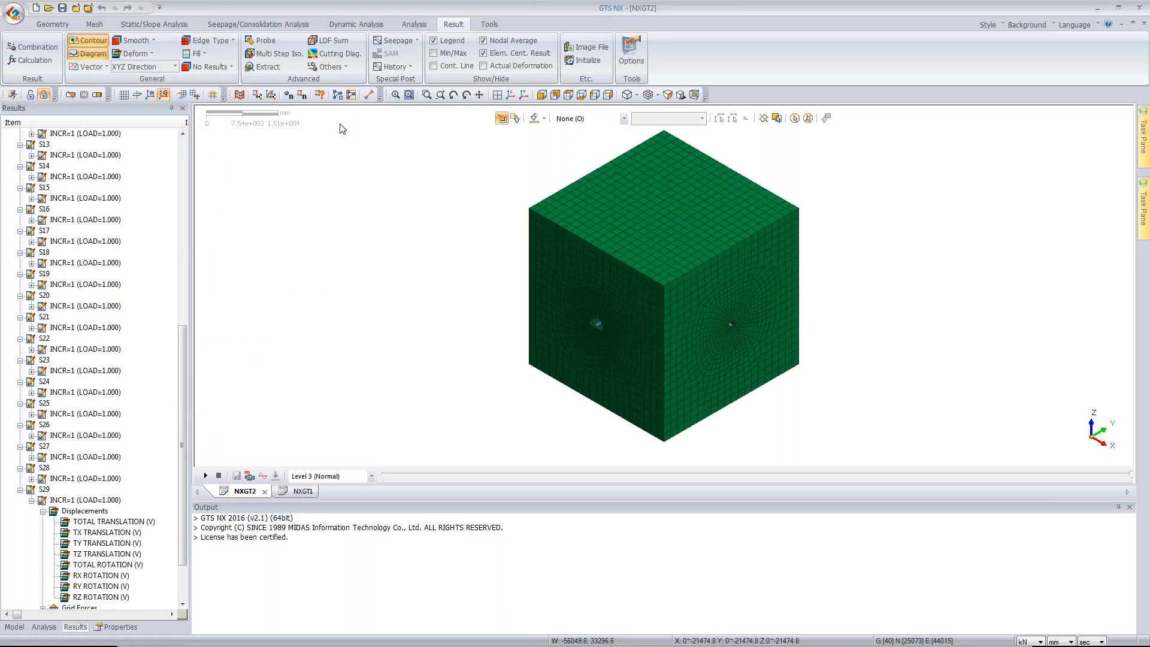
Step: Start an on-curve diagram with a two-point cutting line across the model's top surface from 0, 18000, 40000 to 40000, 18000, 40000
click(333, 58)
drag(139, 113, 299, 157)
click(591, 172)
click(724, 251)
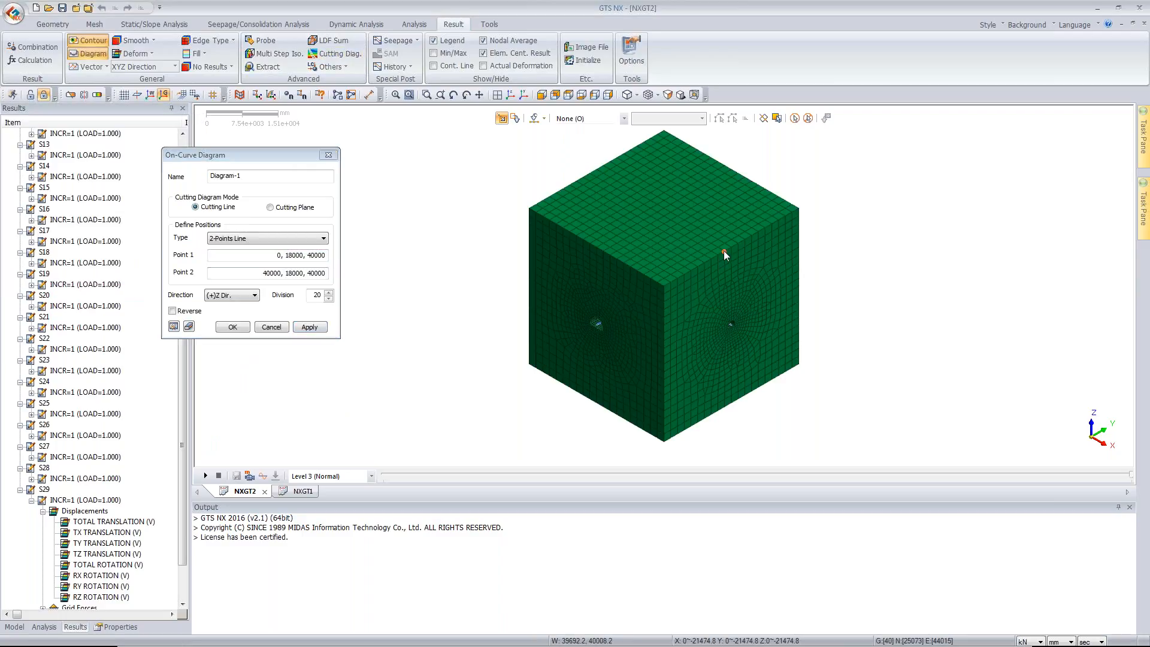
Step: Create the cutting-line diagram with a reversed (+)Z direction and display it with the S29 TZ translation contour in front view
click(231, 295)
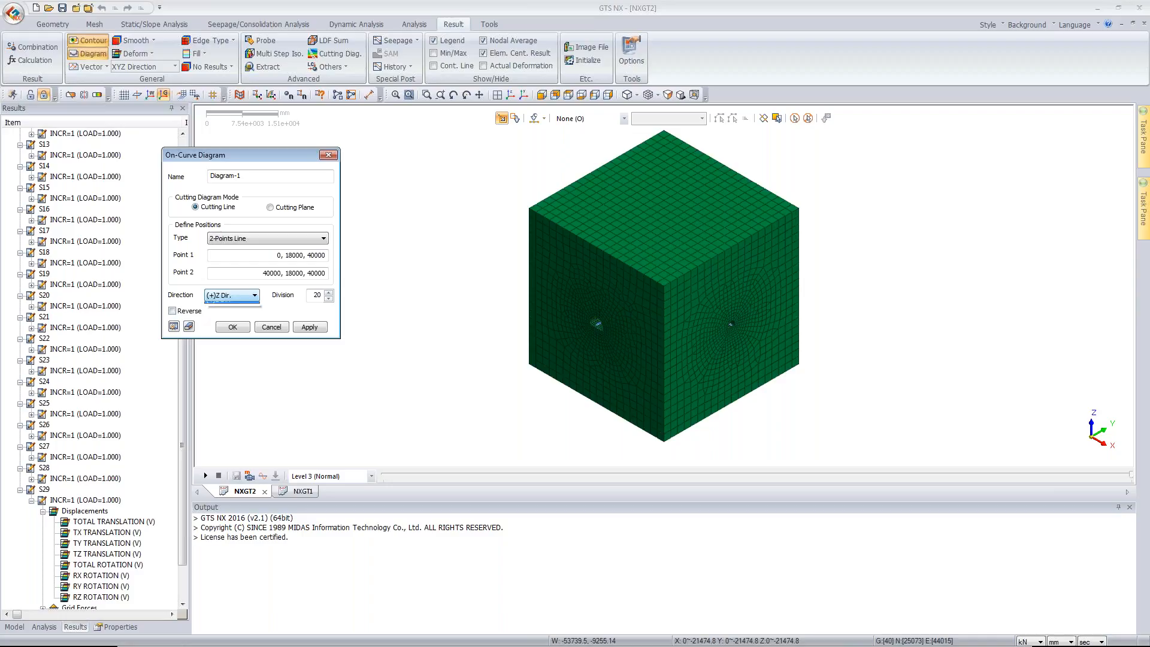
click(230, 323)
click(171, 310)
click(231, 326)
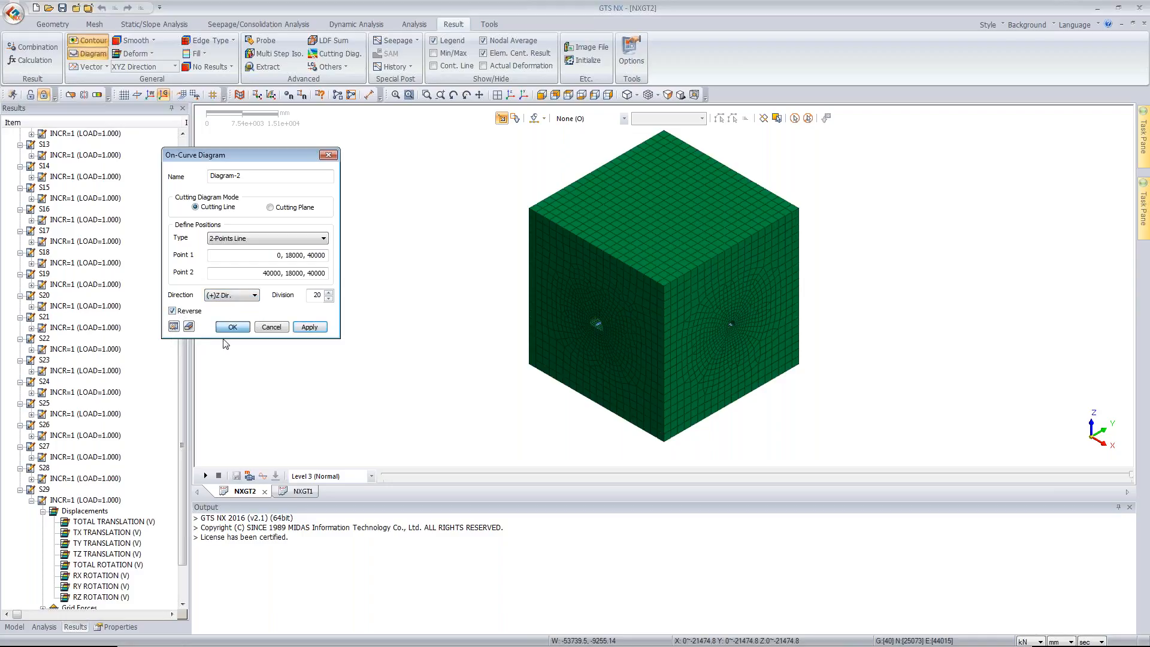
double_click(93, 468)
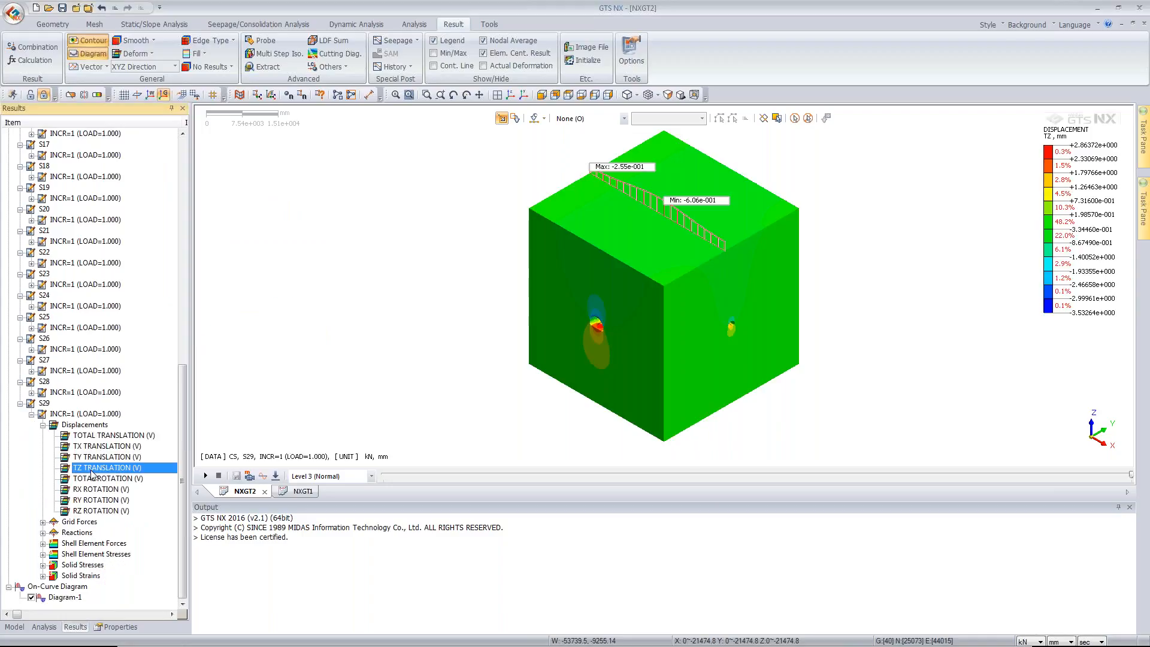
click(540, 96)
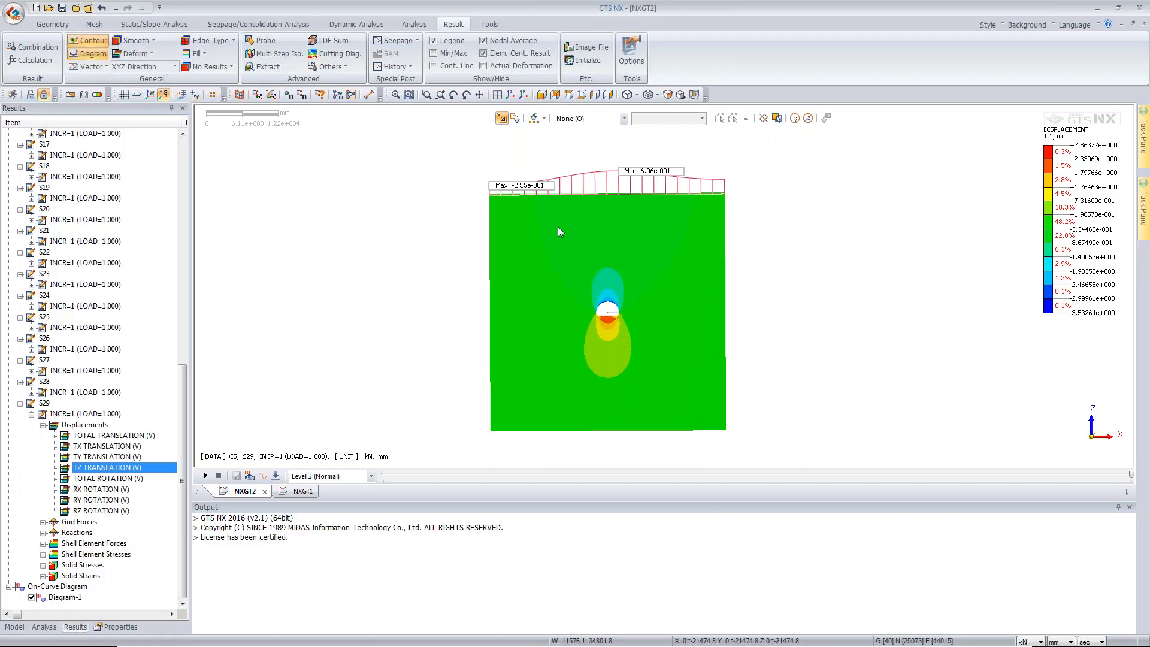
Step: Start a second on-curve diagram in Cutting Plane mode with a 3 Points Plane and hide Diagram-1
click(333, 53)
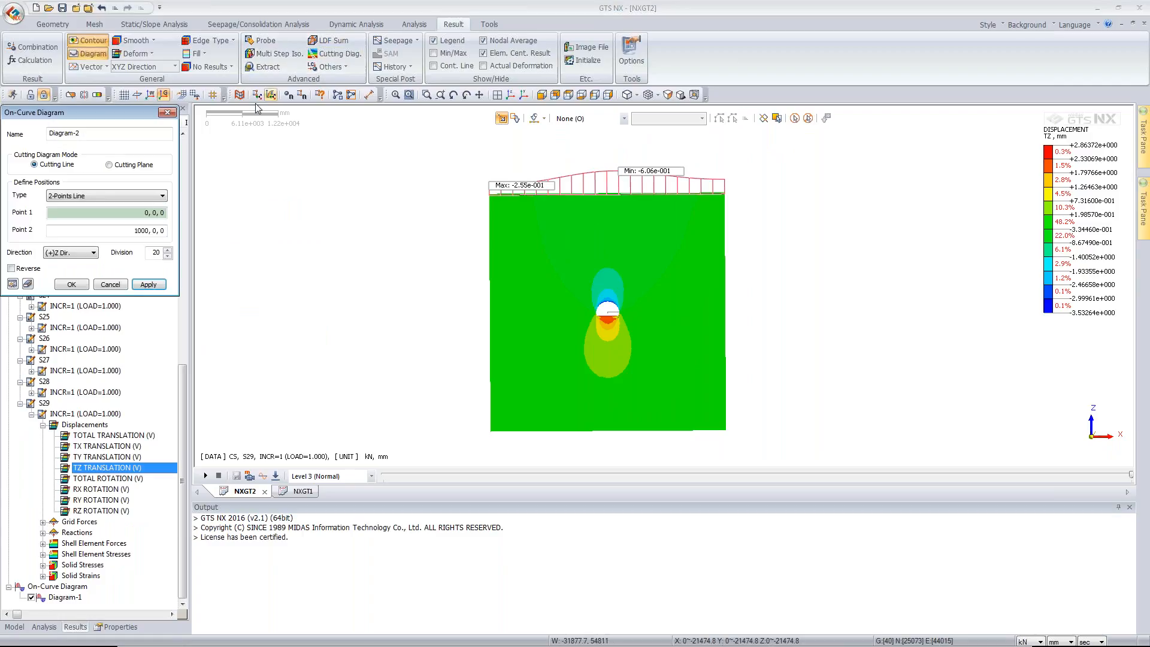
drag(107, 115, 238, 122)
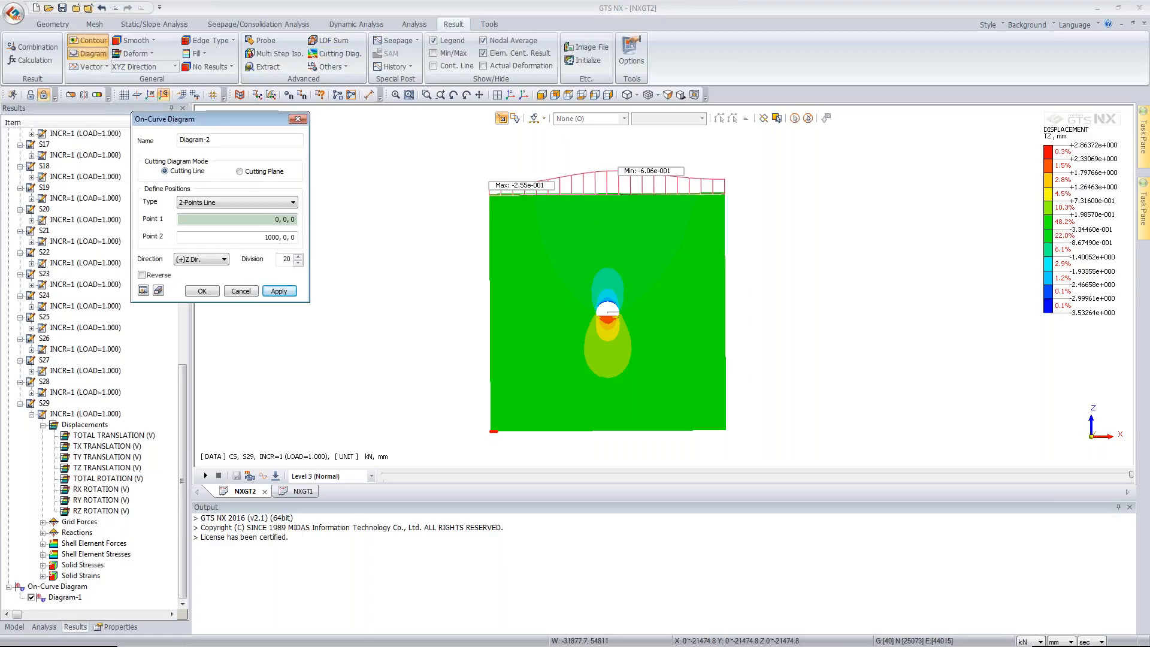
click(239, 171)
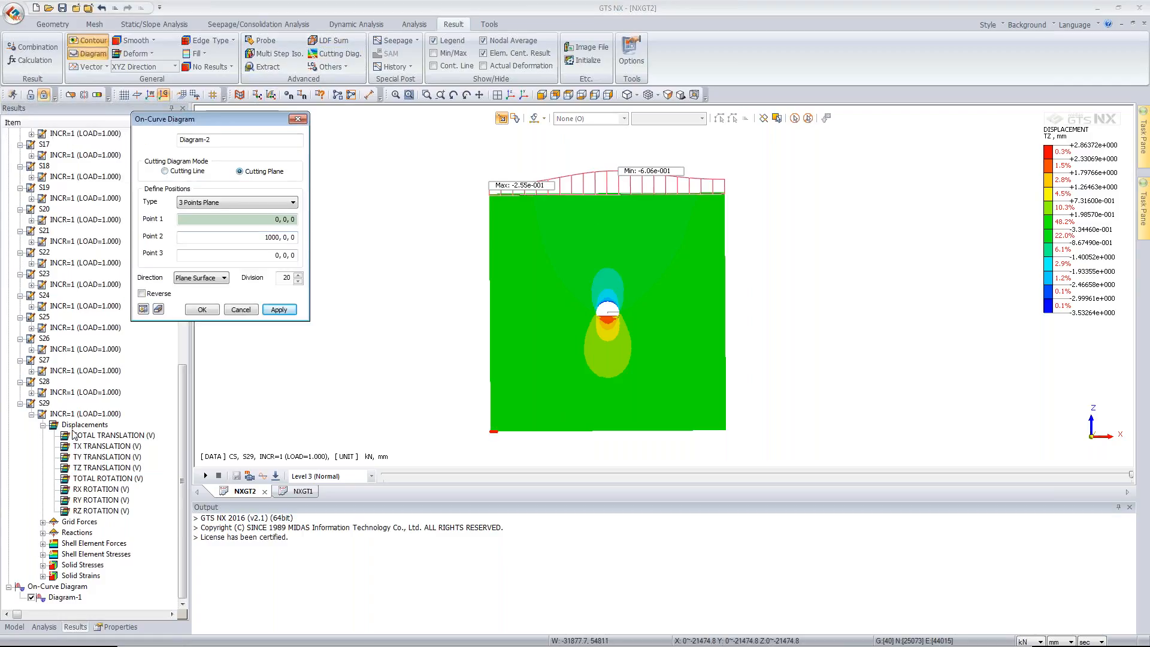
click(31, 598)
Step: Hide all mesh sets and show only the MT Shell and ST Shell lining sets
click(43, 543)
click(21, 628)
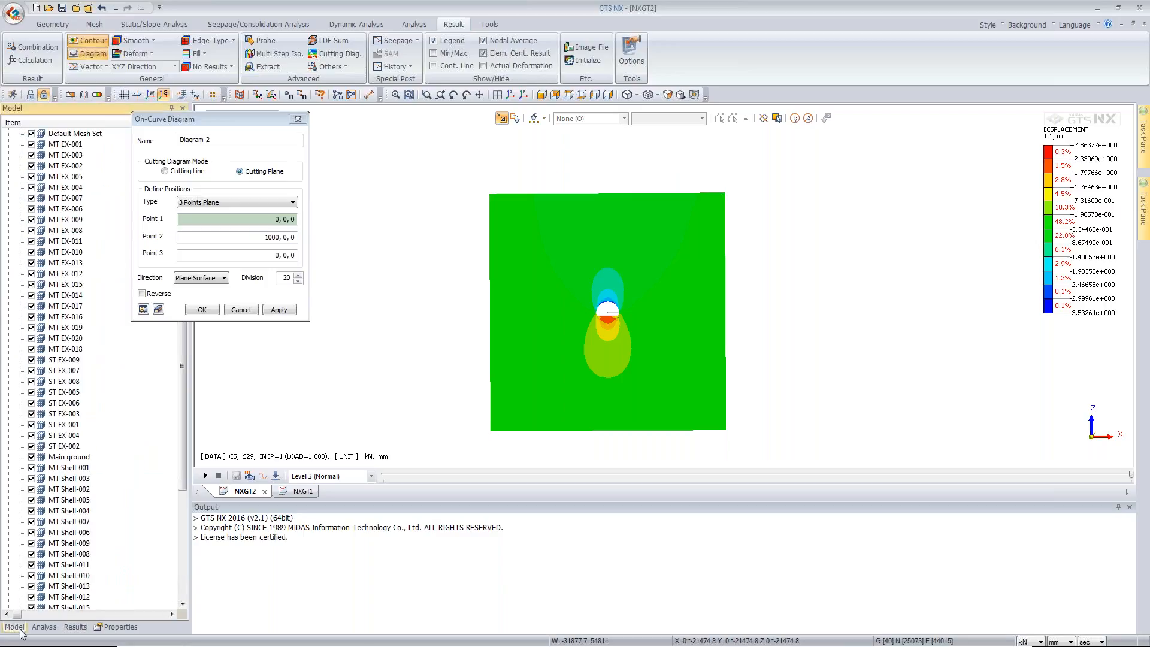
drag(224, 127, 379, 181)
click(20, 284)
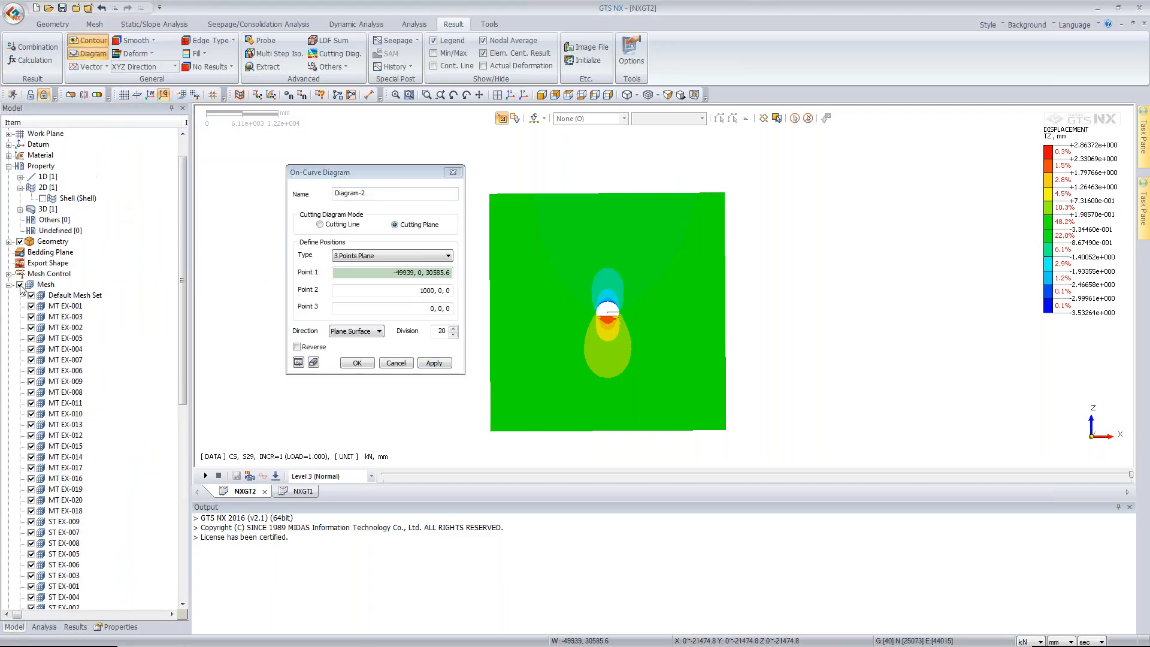
drag(182, 268, 185, 431)
click(69, 392)
scroll(185, 431, down, 3)
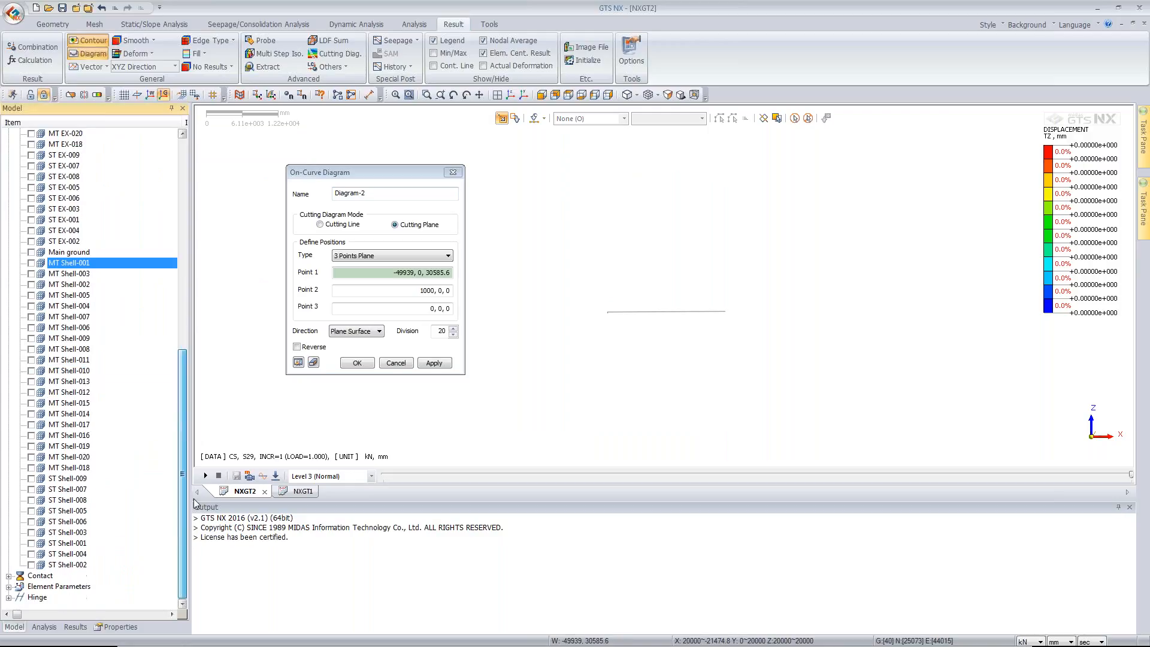
shift+click(87, 564)
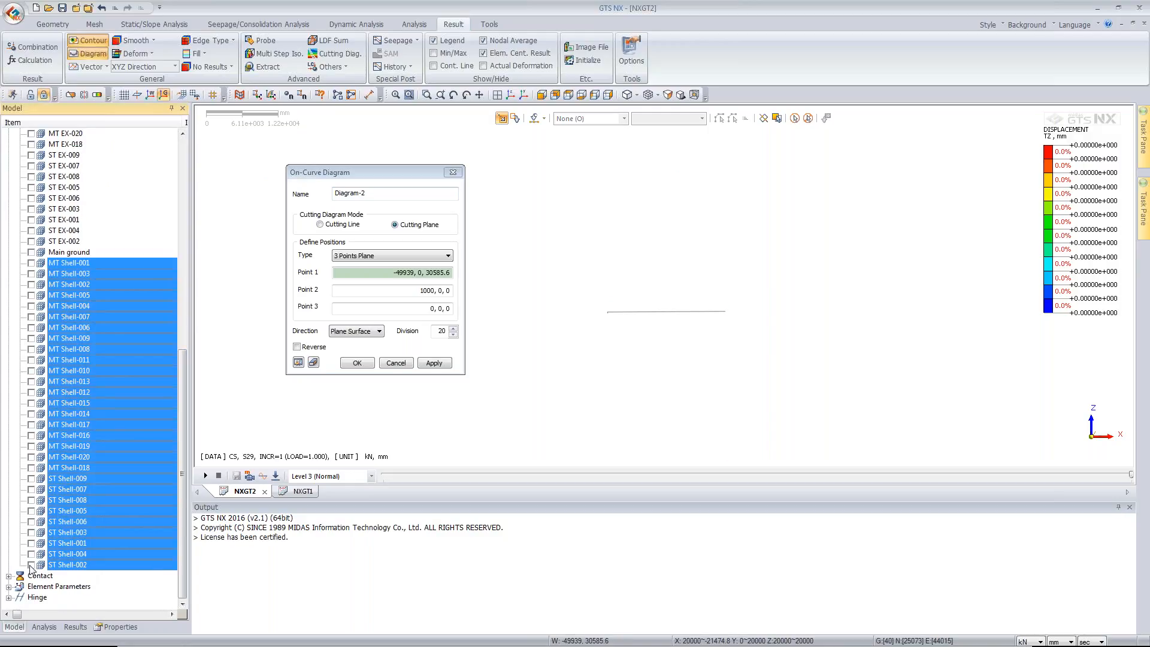
click(31, 564)
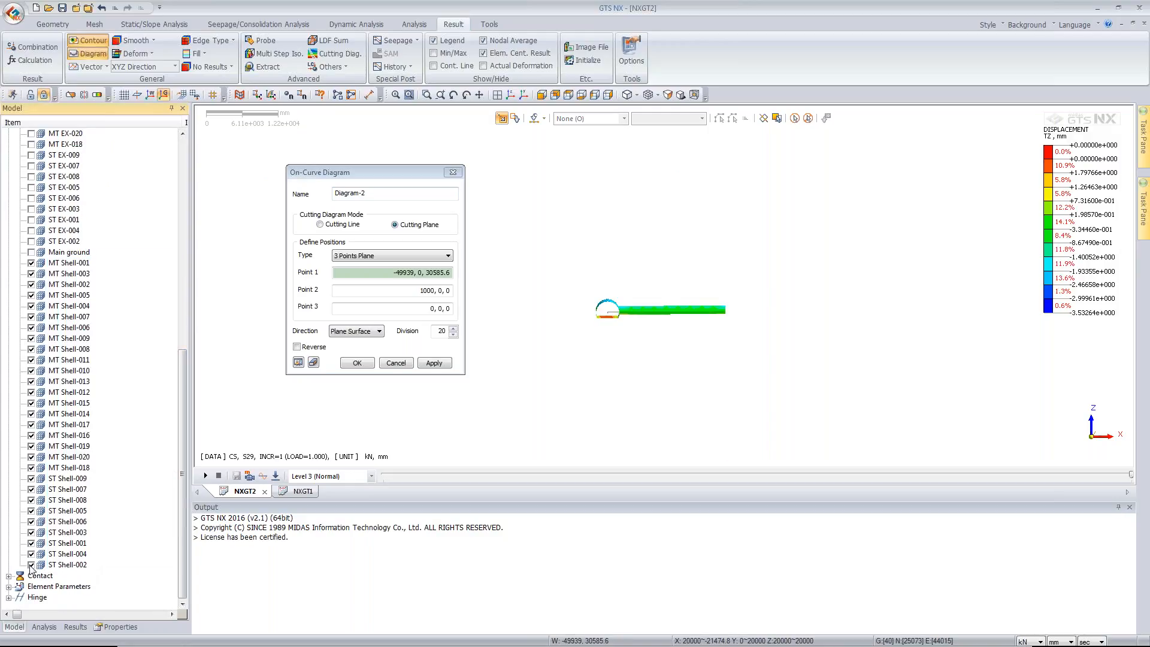
Step: Adjust the deformation display of the tunnel lining and switch its edge type to Mesh Edge
click(152, 53)
click(147, 81)
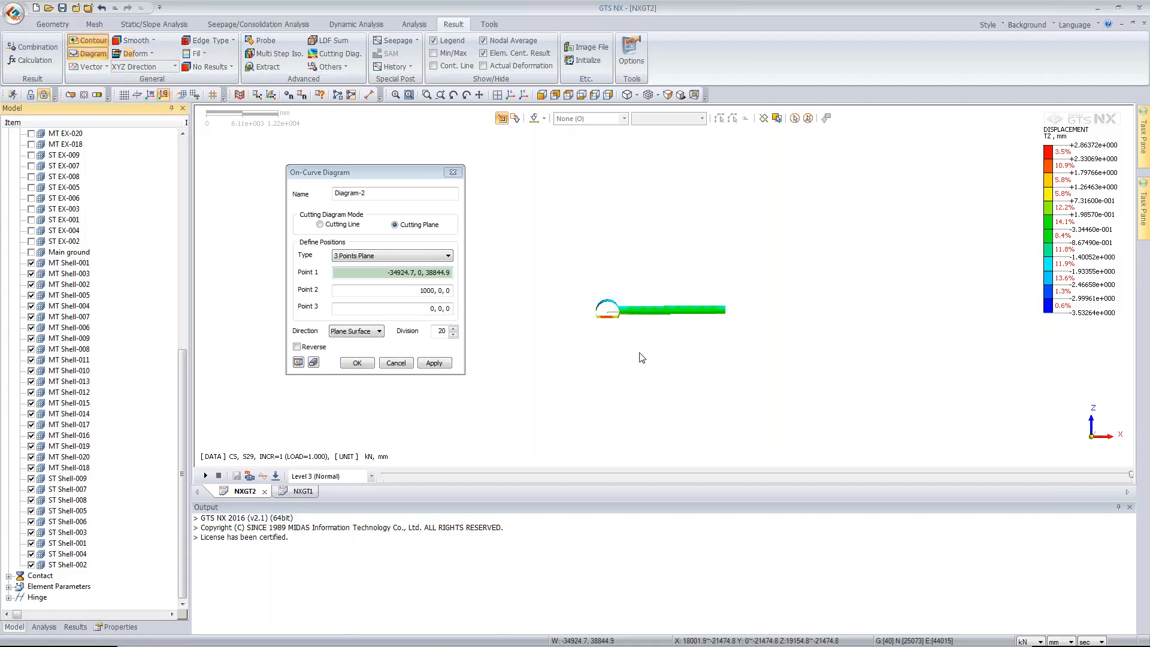
scroll(600, 309, up, 2)
middle_drag(623, 326, 570, 342)
click(210, 40)
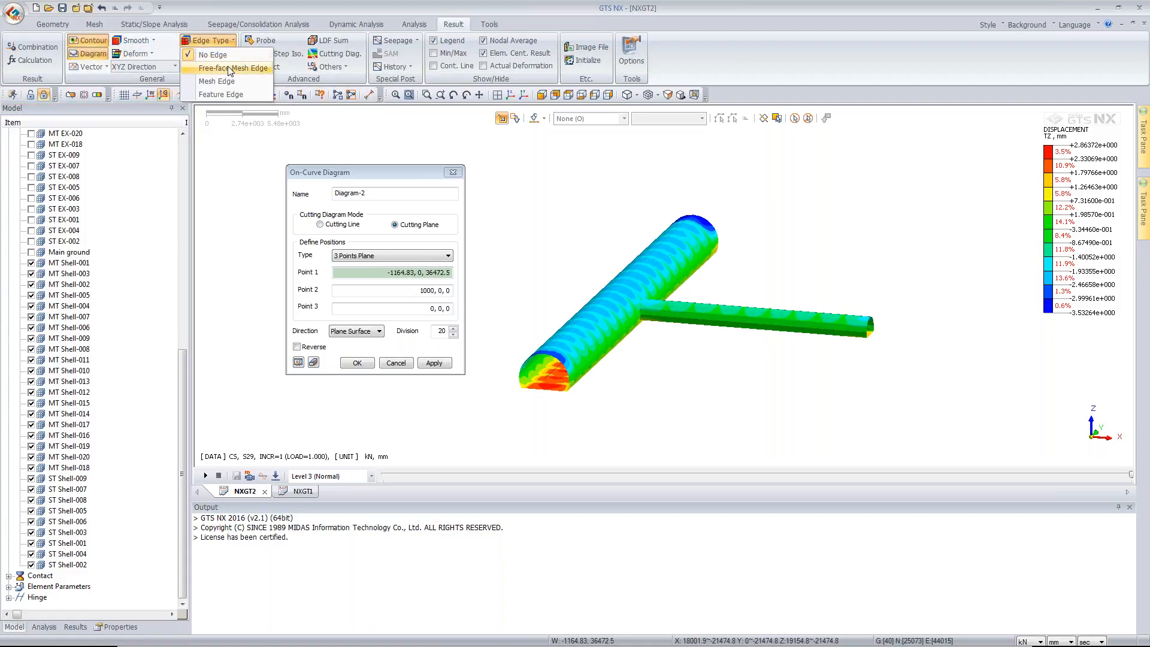
click(222, 81)
Step: Define the cutting plane near the main tunnel's portal through 20000, 500, 22000; 21998.1, 500, 20087.2; and 18001.9, 500, 20087.2
middle_drag(531, 269, 590, 209)
scroll(623, 289, up, 1)
scroll(563, 329, up, 2)
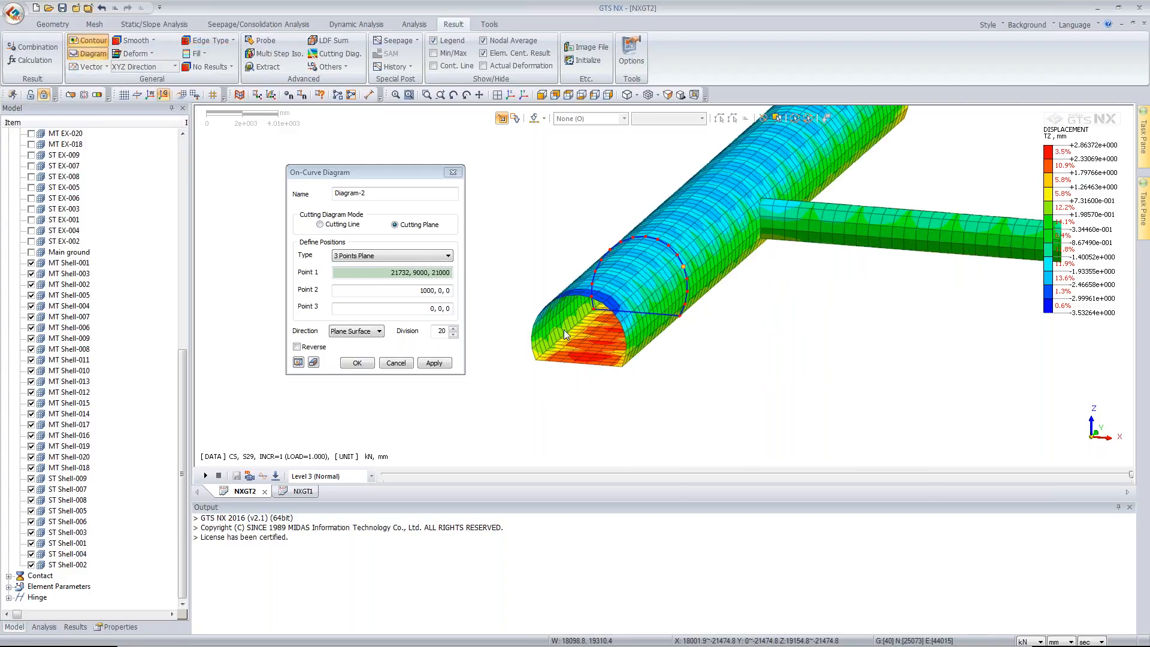
ctrl+middle_drag(599, 312, 651, 350)
key(ctrl+shift+t)
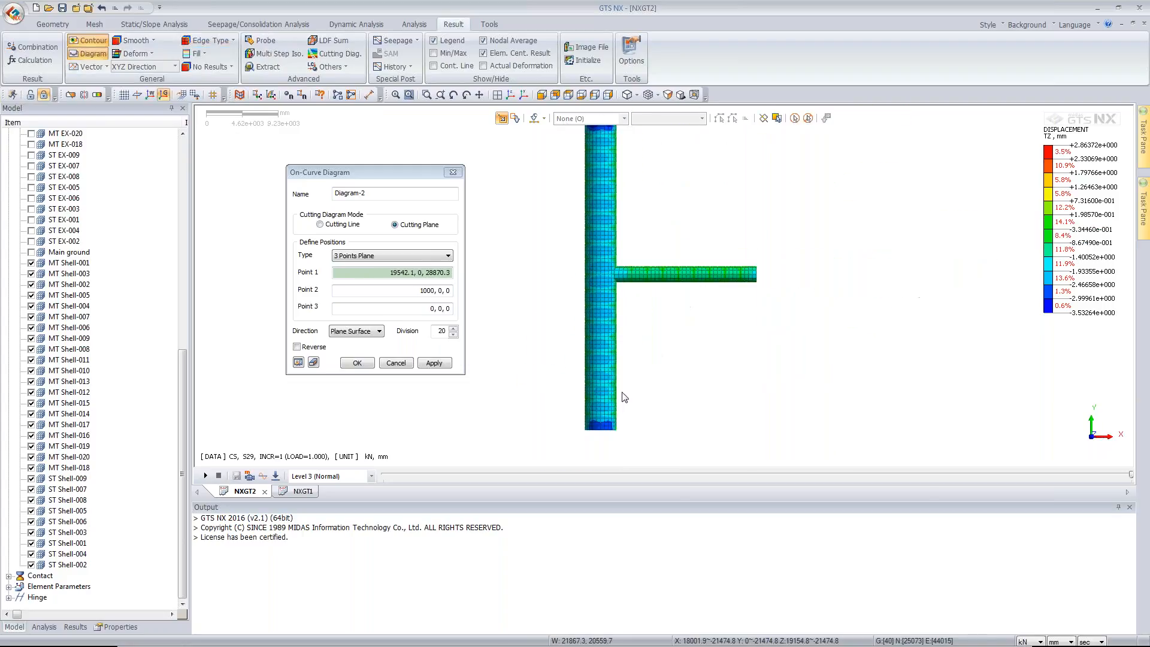
middle_drag(622, 391, 649, 311)
scroll(649, 312, up, 1)
scroll(620, 361, up, 3)
click(623, 373)
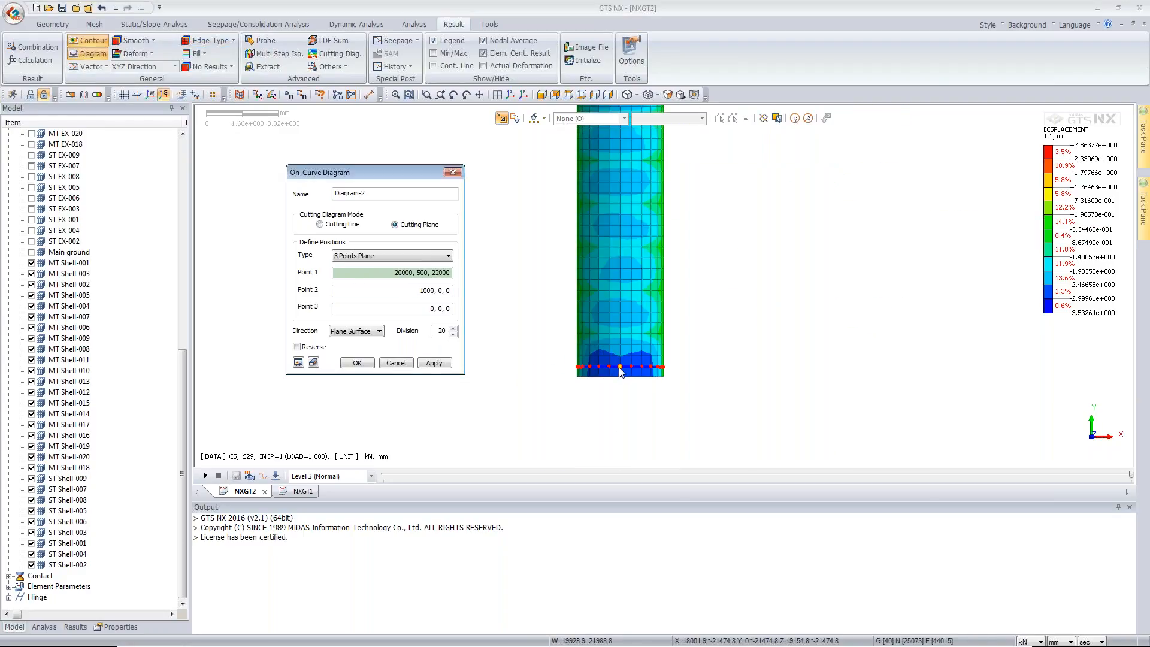
click(659, 365)
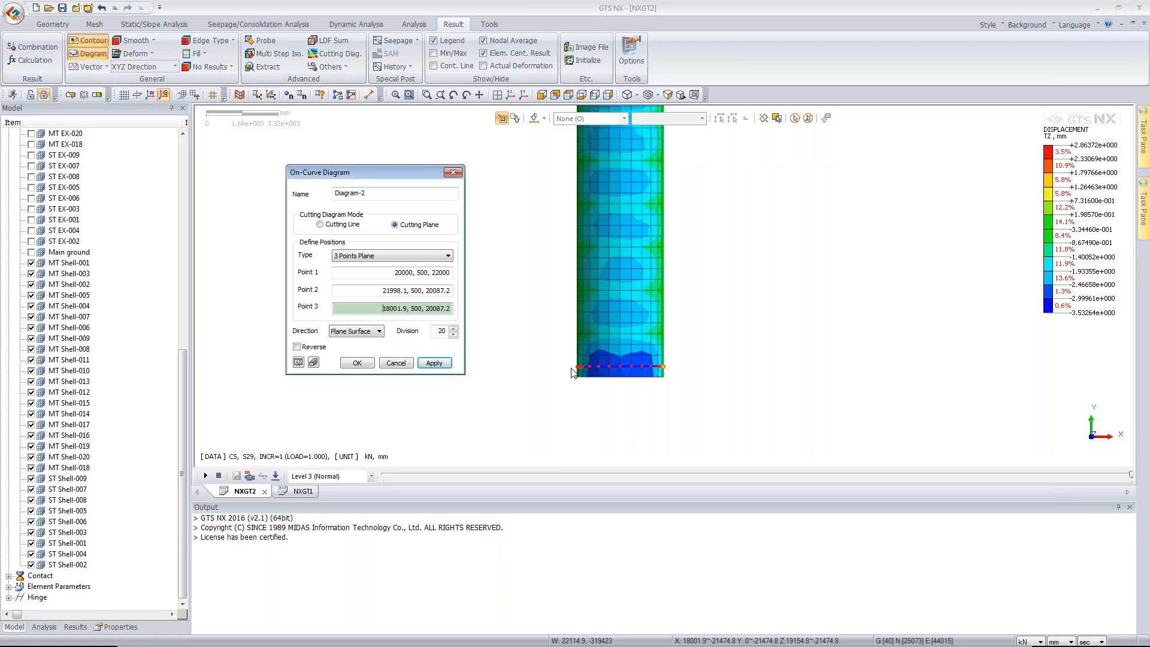
click(574, 370)
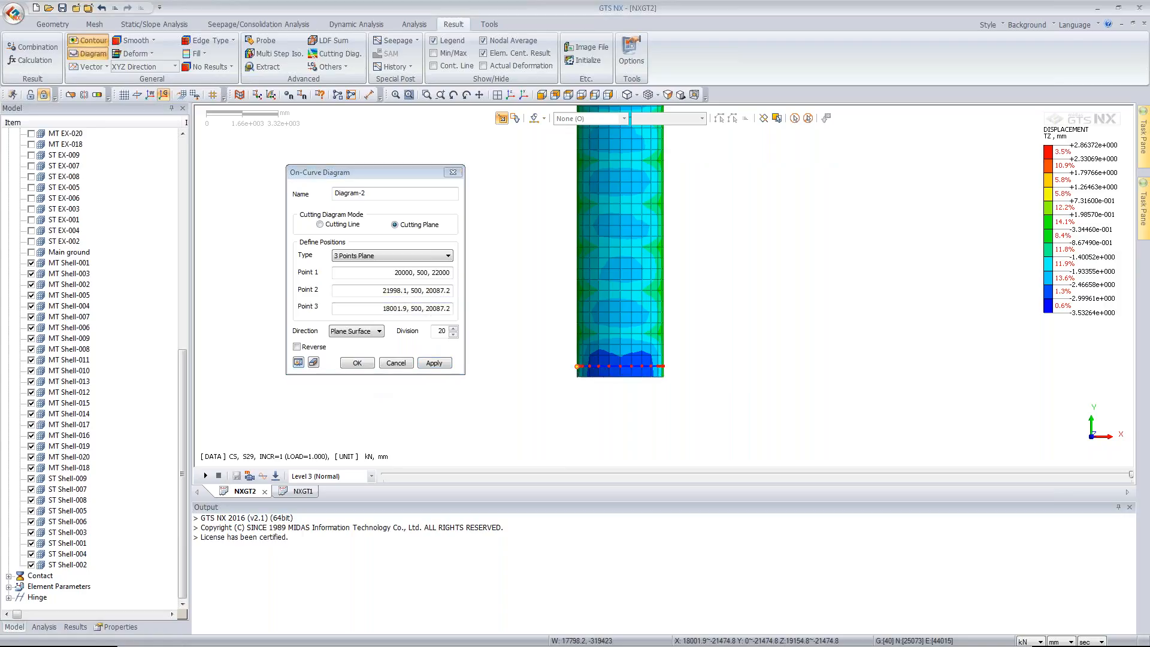
Step: Check the cutting-plane diagram in front view, finish creating it, and inspect it on the lining in 3D
click(541, 95)
middle_drag(584, 290, 900, 301)
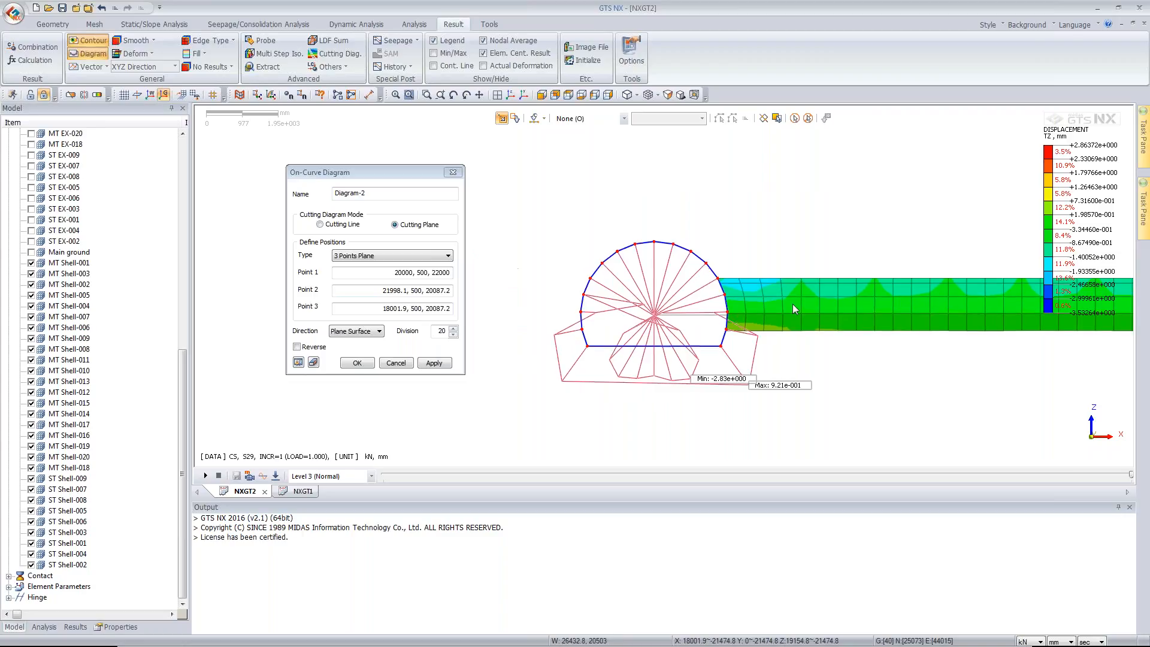
scroll(769, 303, up, 1)
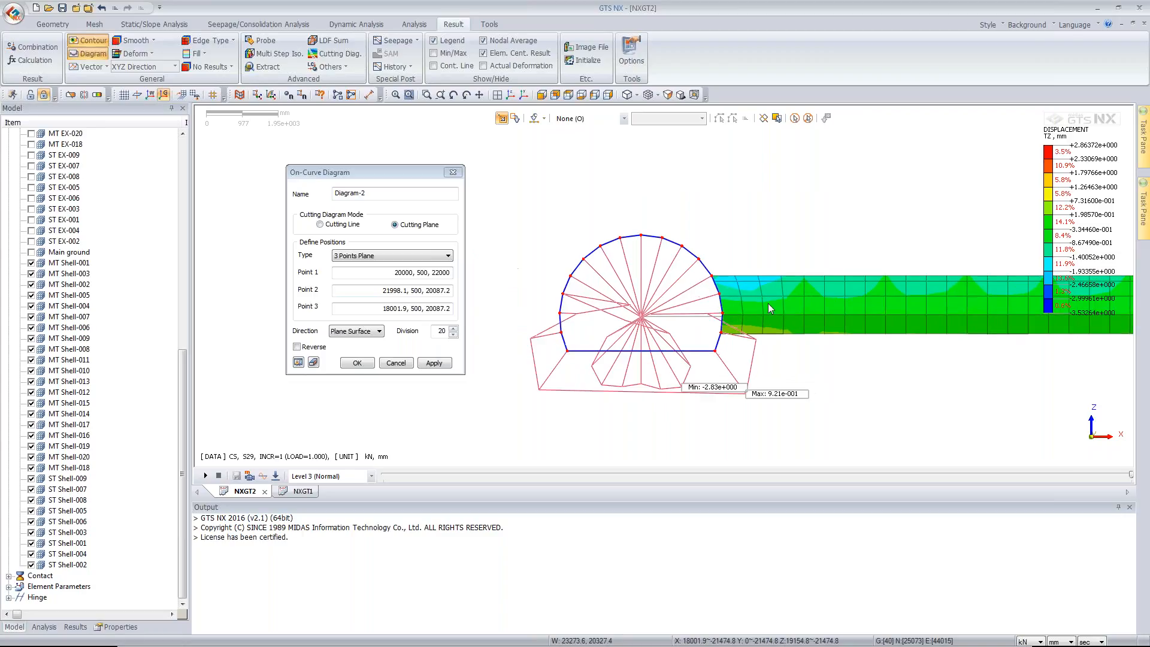
click(353, 364)
middle_drag(701, 332, 446, 332)
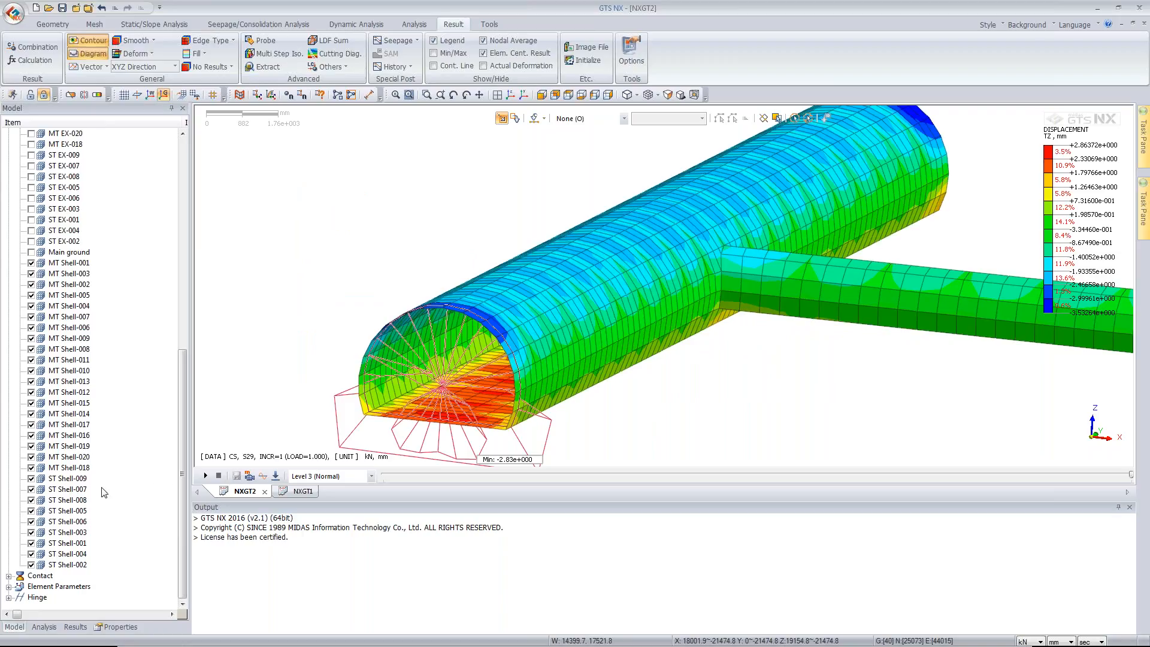
Step: Step through the S29 shell membrane force and bending moment results on the tunnel lining and its section diagram
click(74, 627)
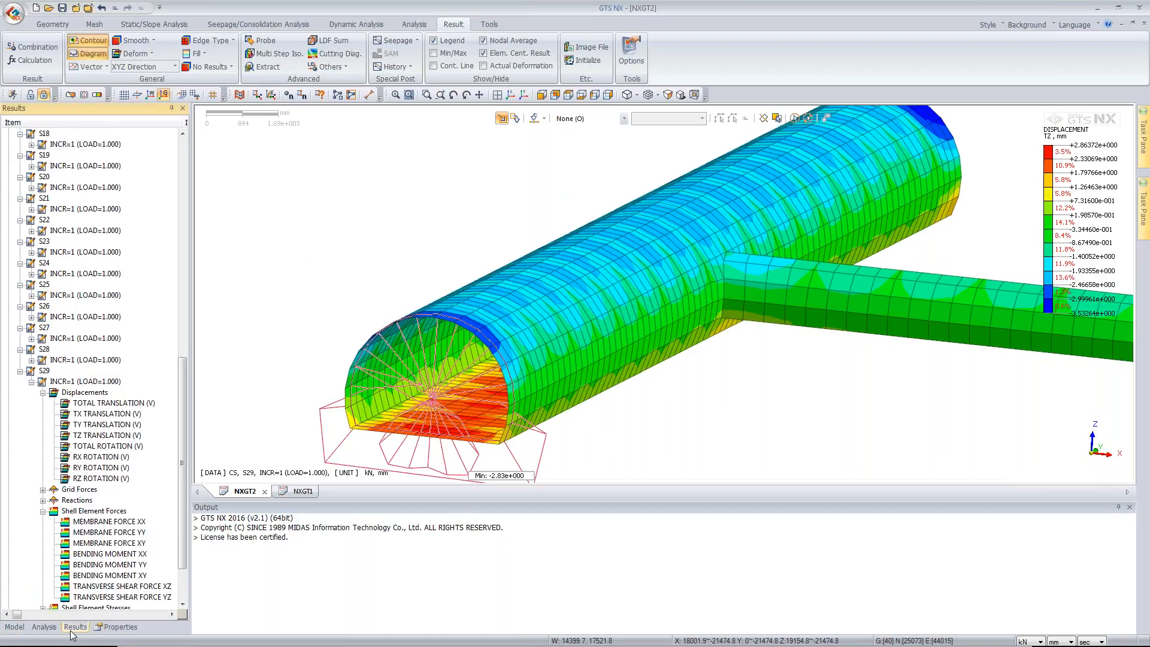
double_click(89, 534)
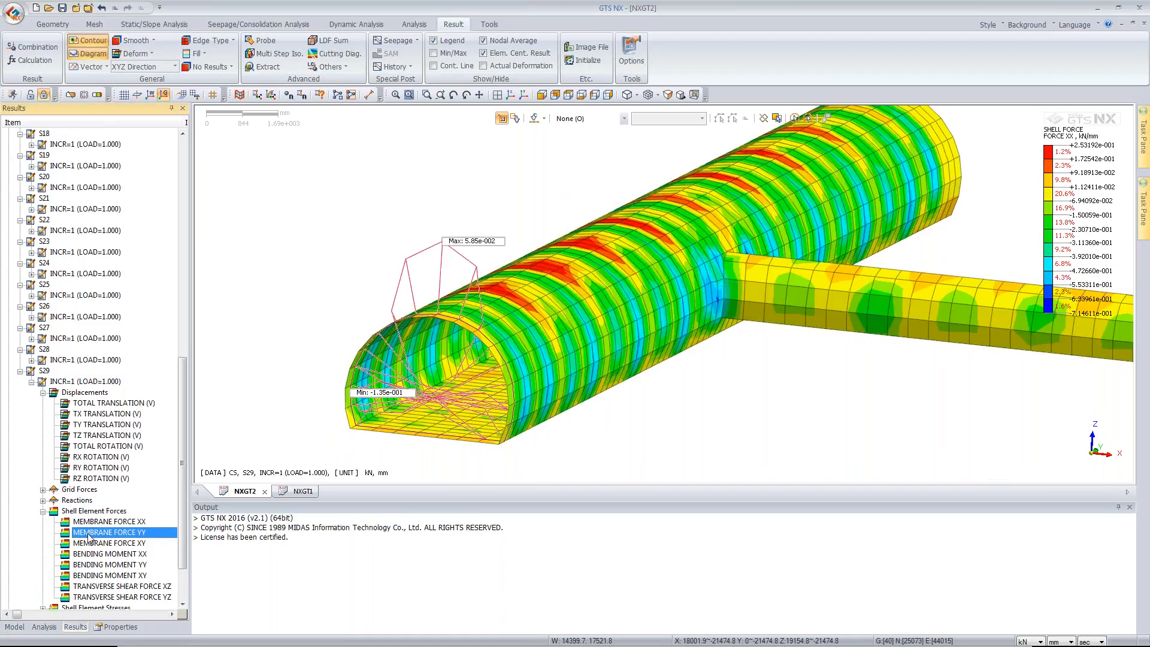
double_click(96, 543)
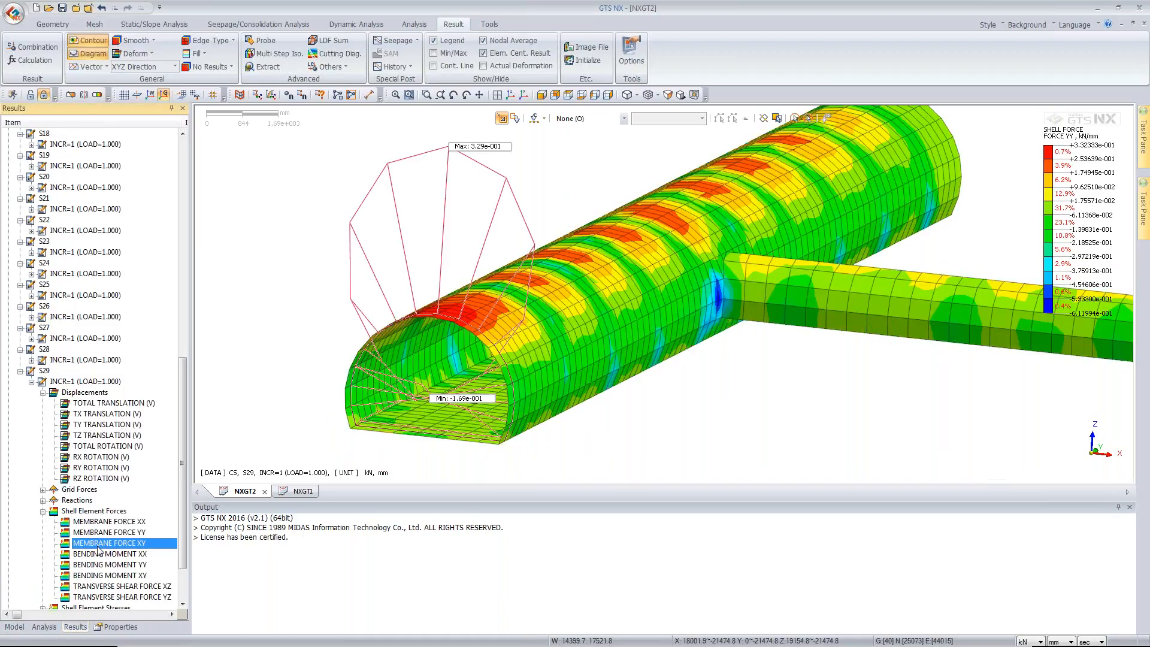
double_click(103, 576)
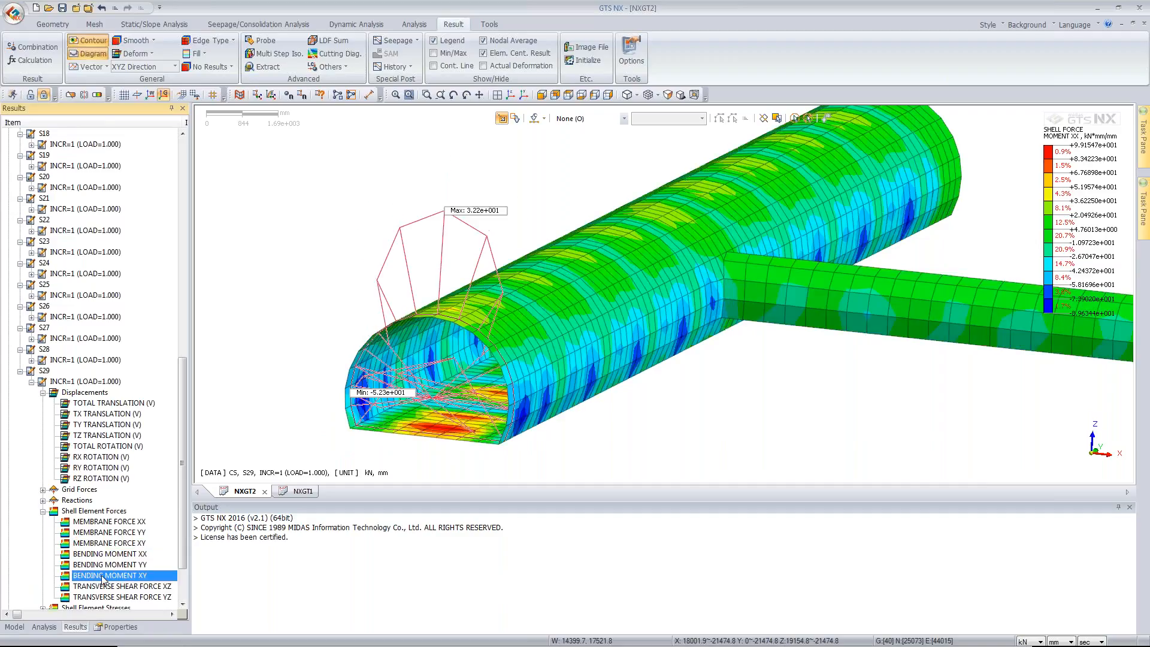
Step: Display the S29 TZ TRANSLATION (V) contour on the tunnel lining
double_click(101, 566)
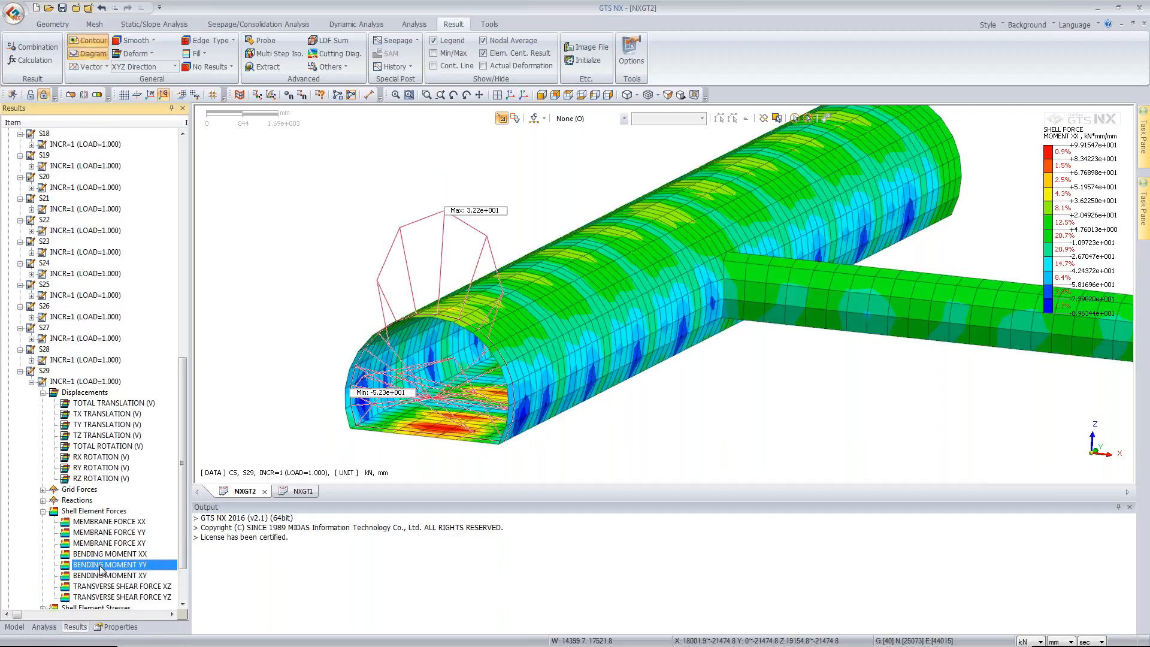
click(334, 68)
click(221, 239)
click(115, 425)
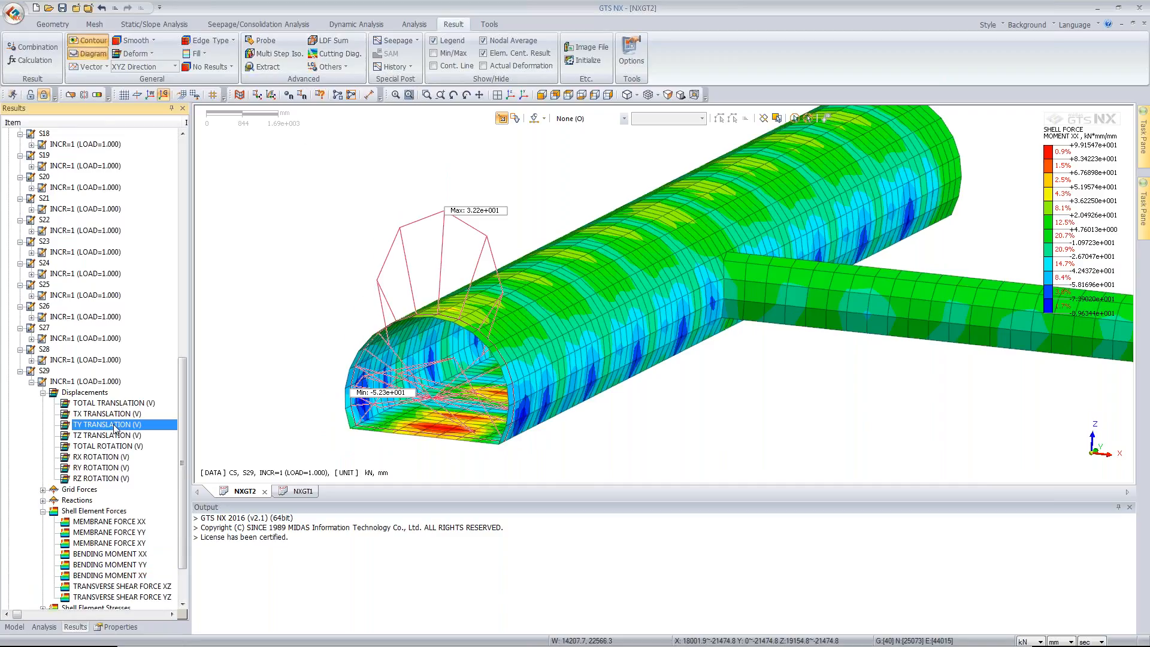
click(113, 436)
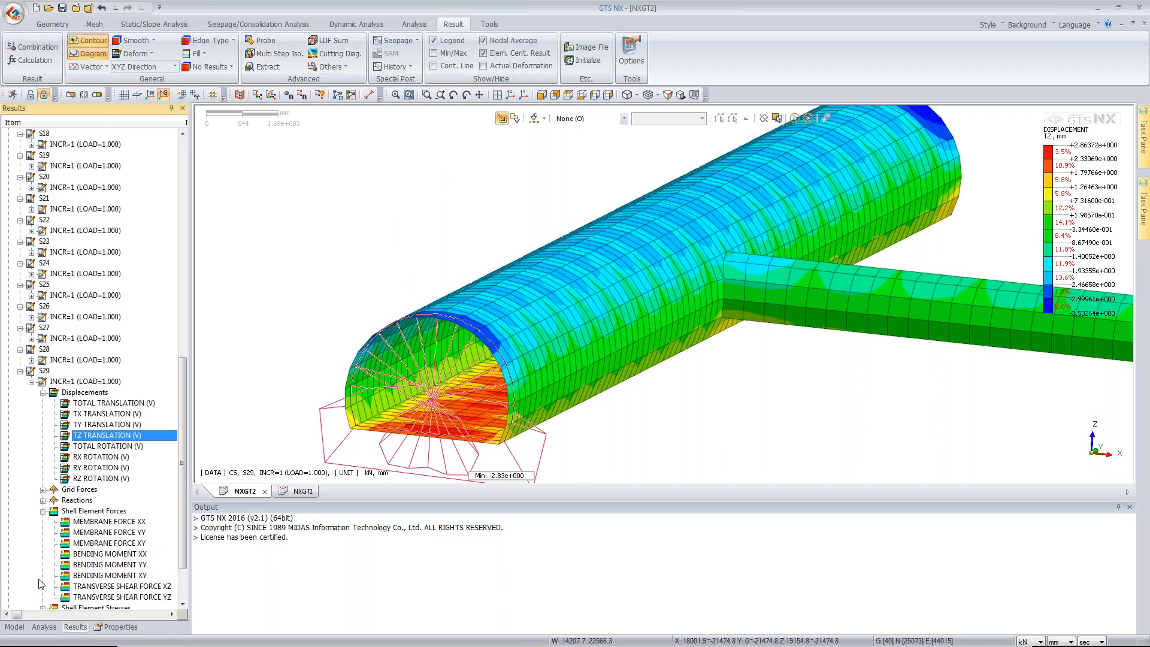
Step: Hide the Diagram-2 on-curve diagram and show all mesh sets in an isometric view
scroll(51, 581, down, 2)
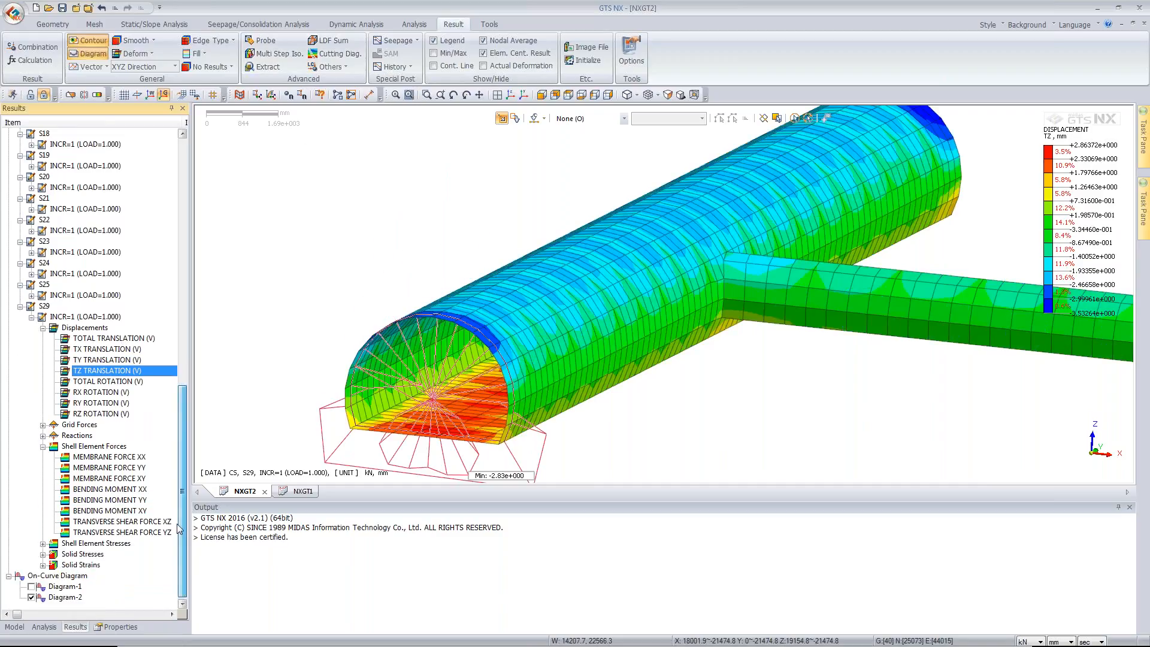
click(32, 597)
click(14, 627)
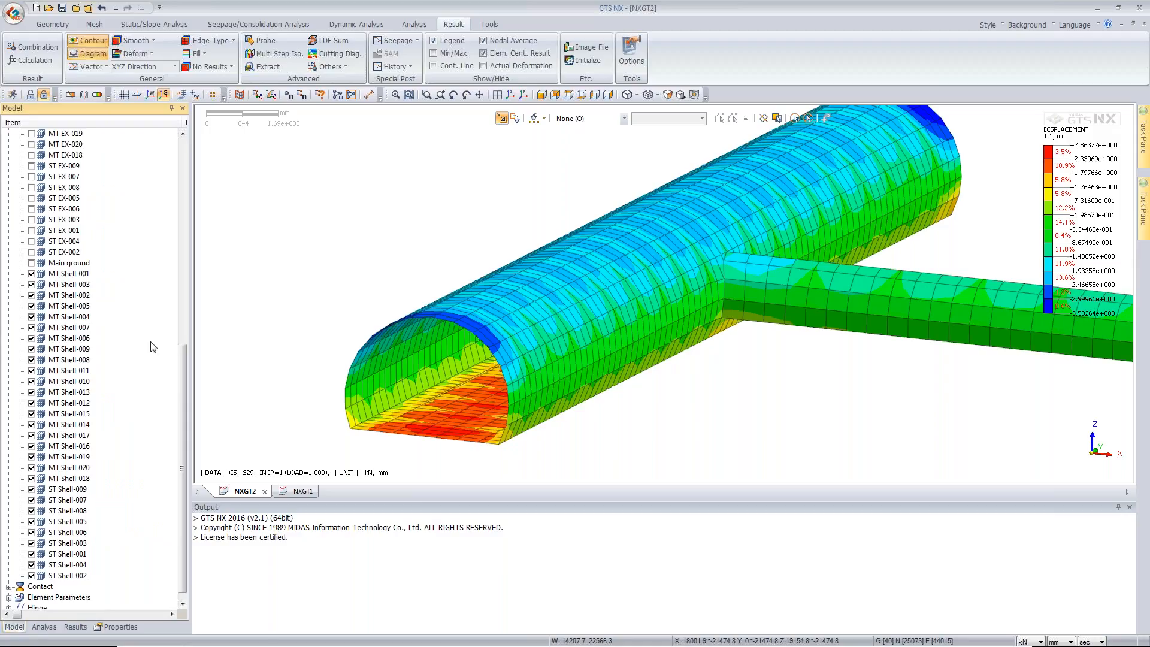
drag(184, 353, 185, 204)
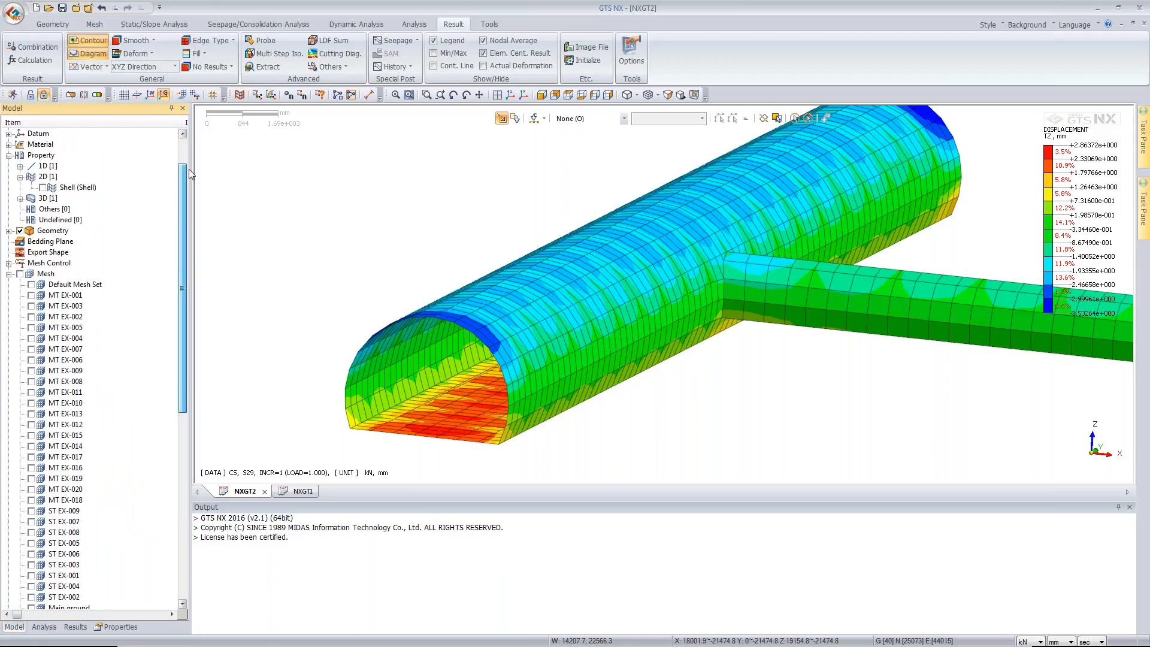
click(19, 274)
click(511, 95)
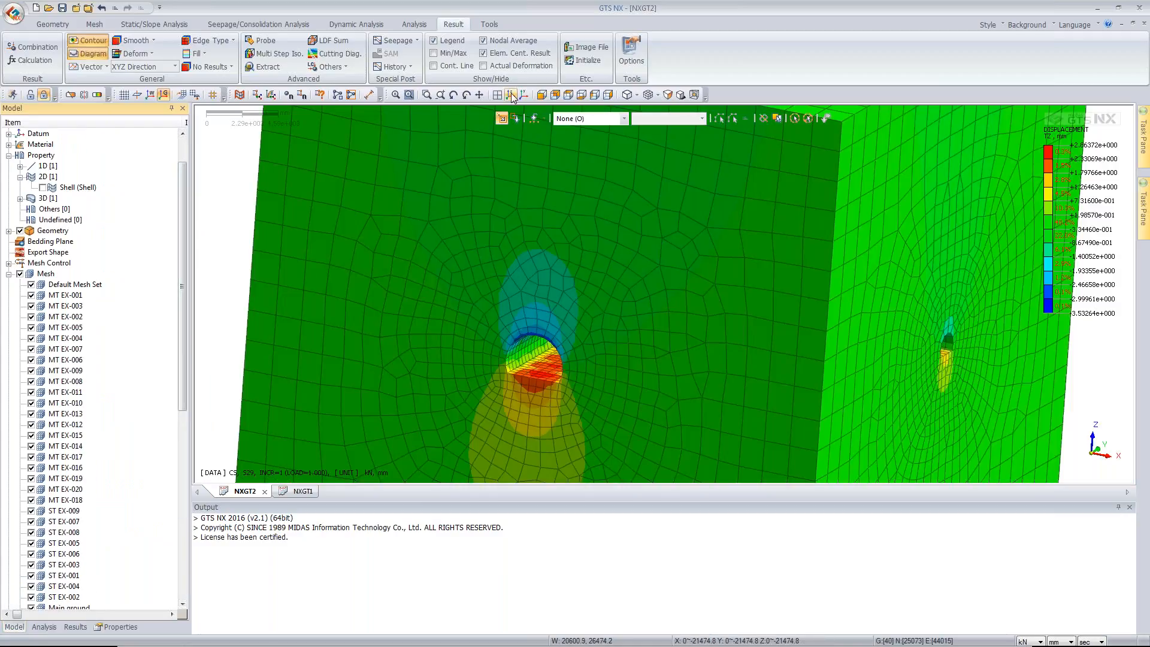
click(512, 92)
Step: Cut the model with a clip plane along the main tunnel's length and view the section from the side
click(69, 96)
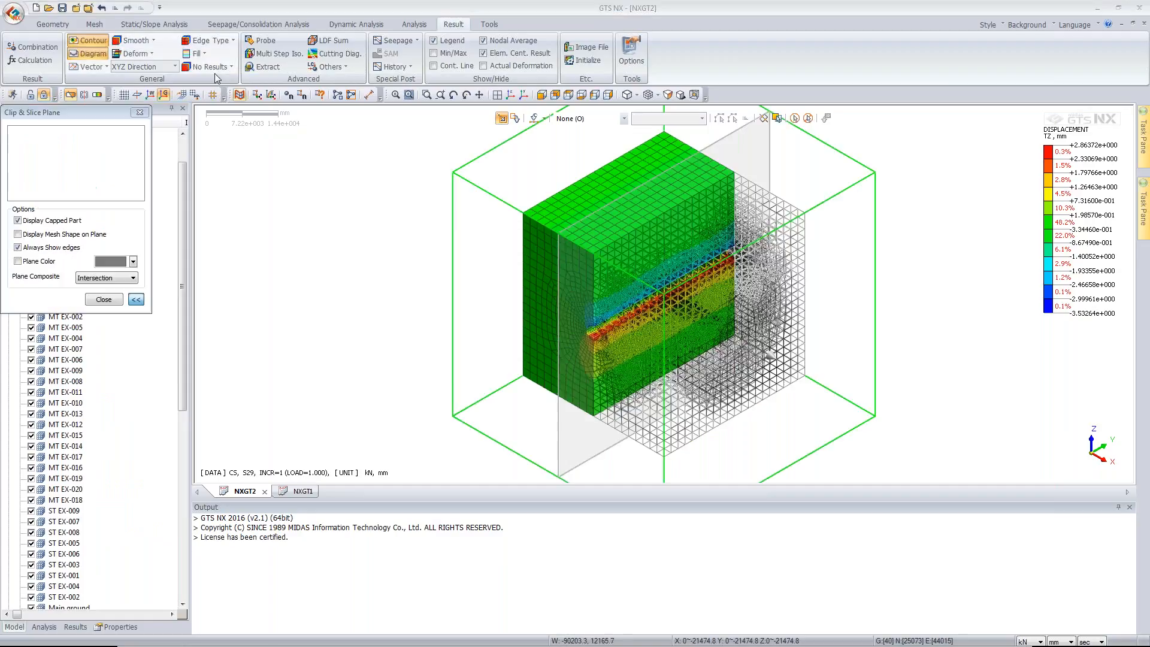
click(239, 95)
click(607, 96)
click(262, 41)
middle_drag(574, 298, 634, 295)
scroll(622, 273, up, 2)
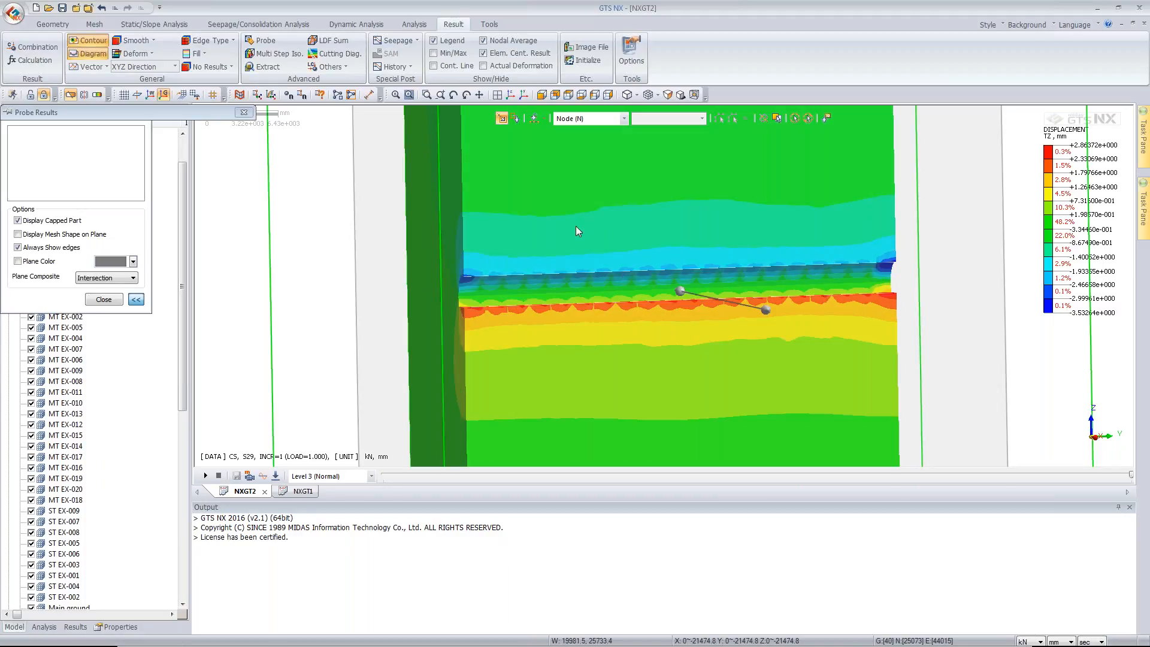
click(346, 67)
click(357, 122)
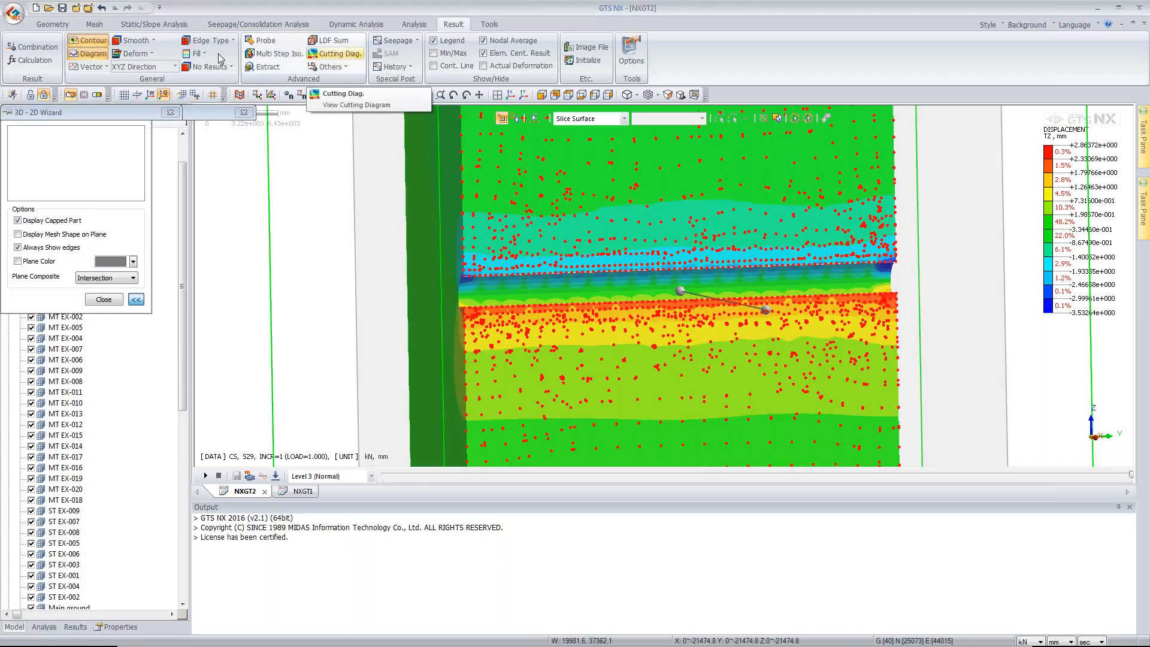
click(263, 40)
drag(51, 112, 223, 152)
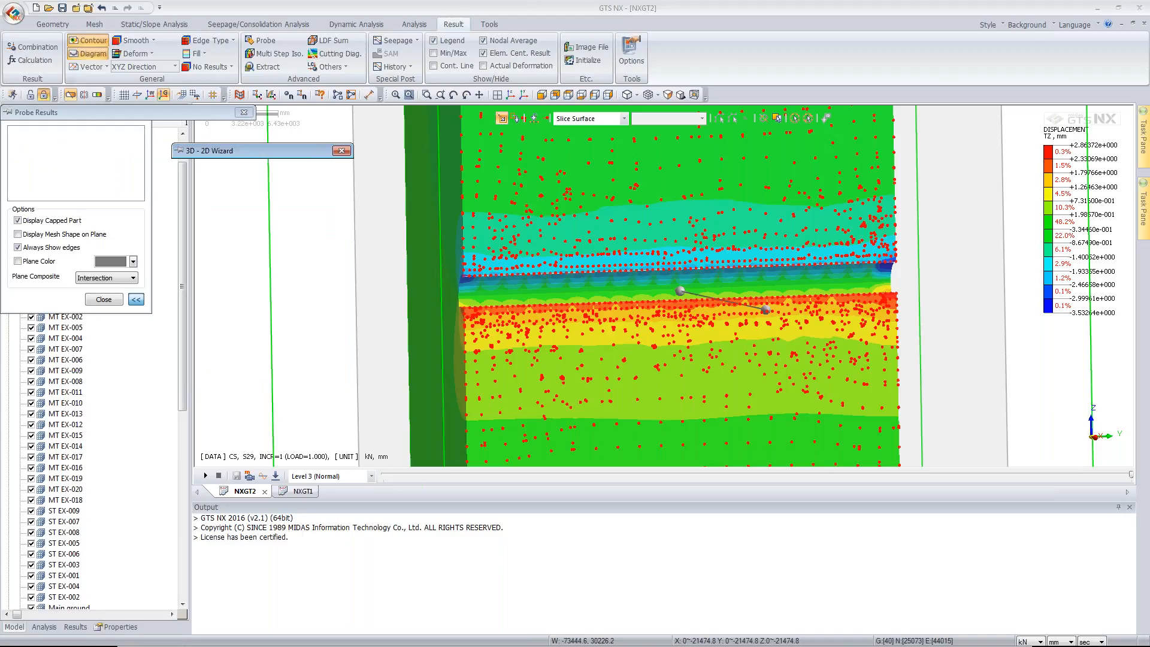
click(342, 150)
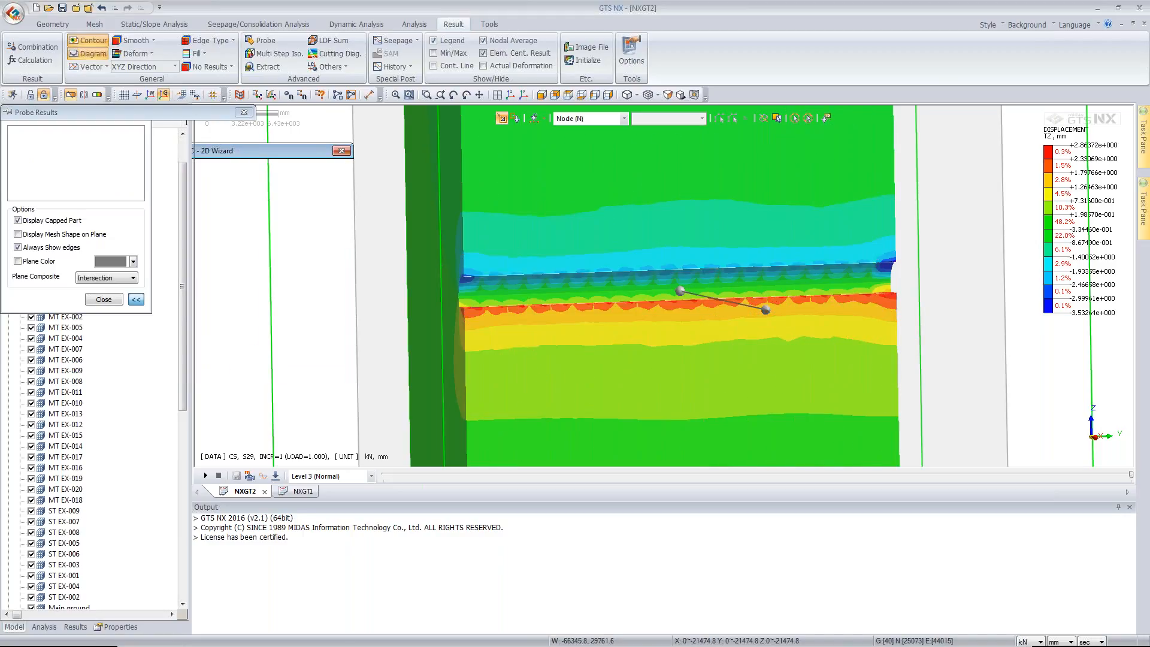
click(243, 114)
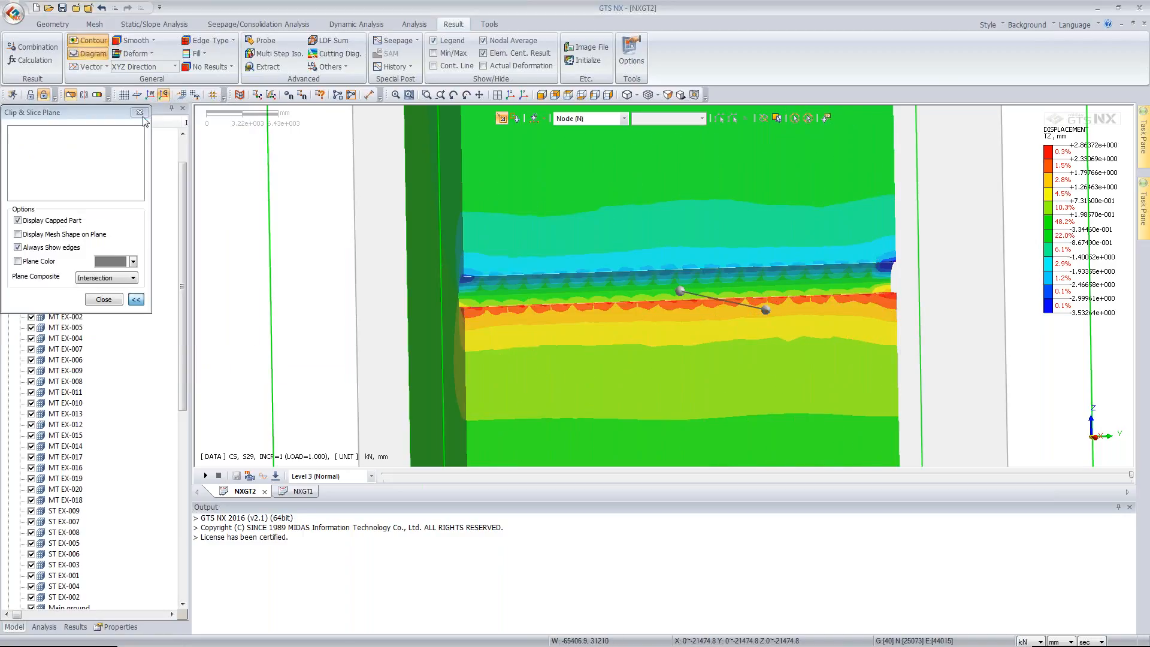
click(252, 43)
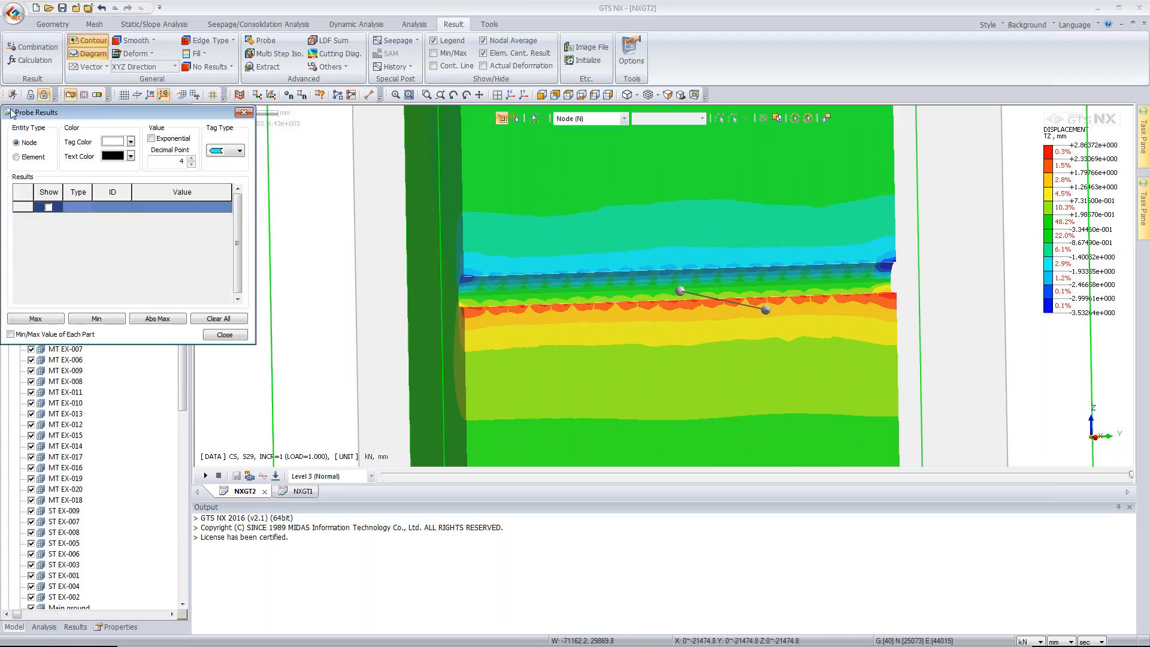
click(331, 66)
click(344, 121)
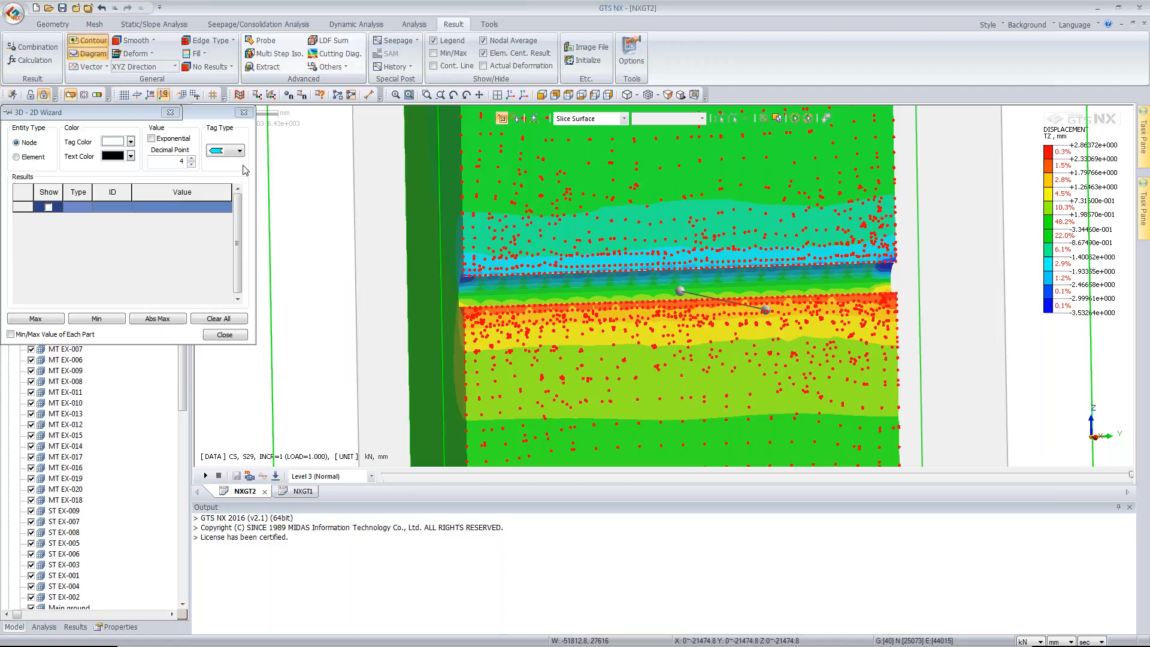
click(171, 112)
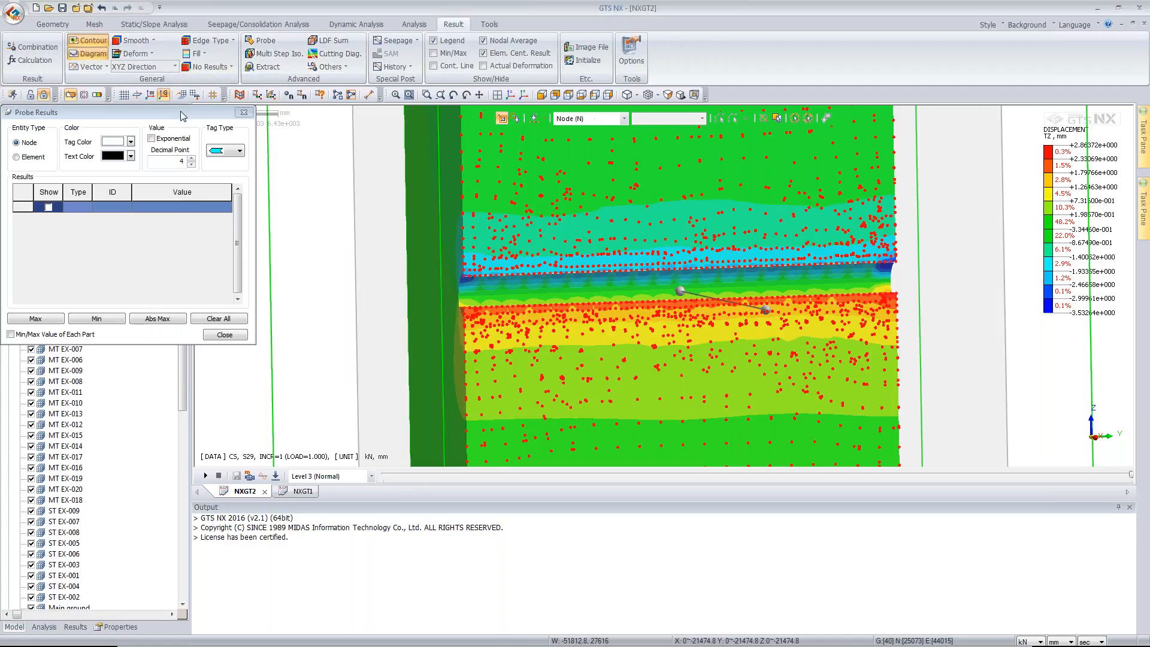
click(243, 112)
click(396, 67)
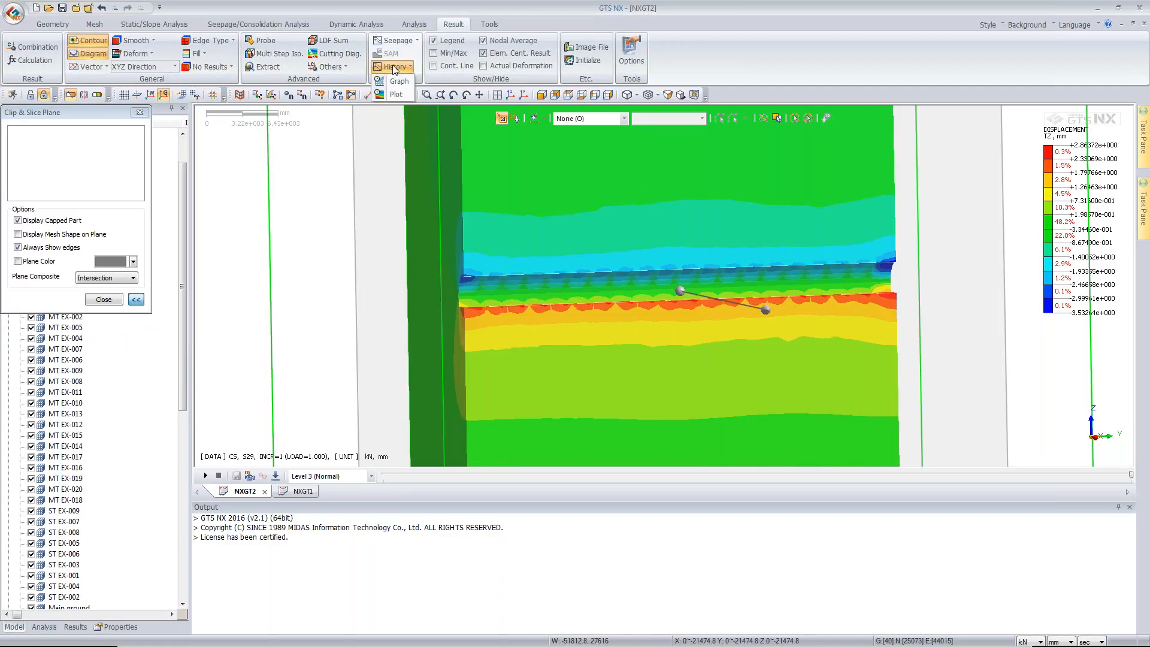
click(331, 67)
click(359, 120)
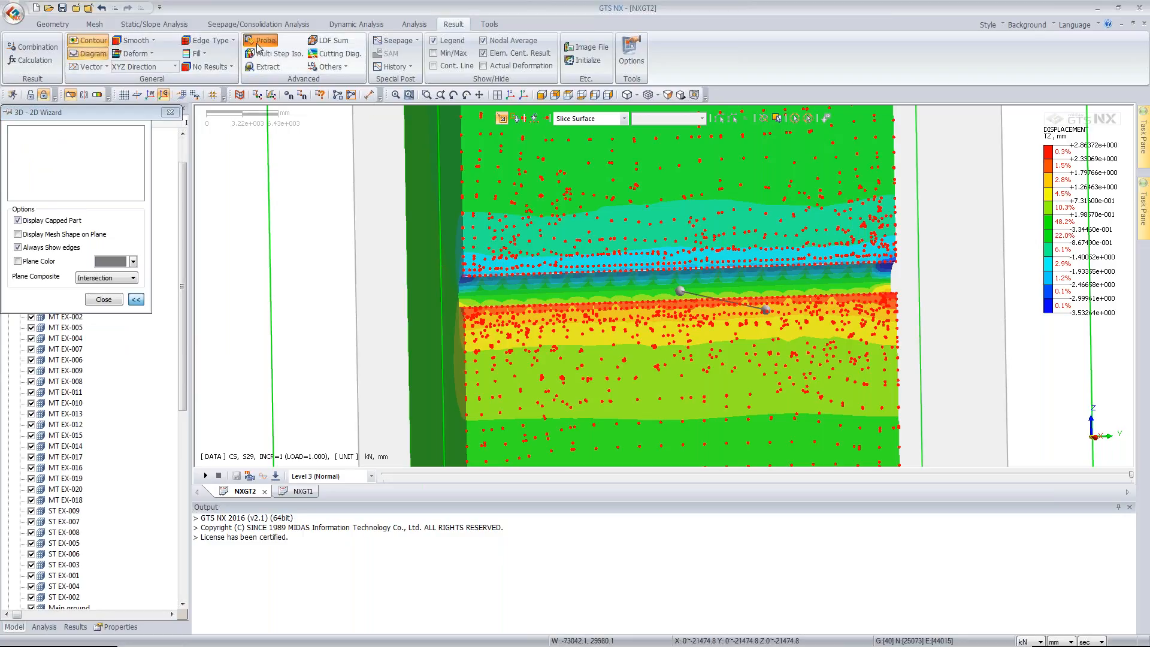
click(171, 113)
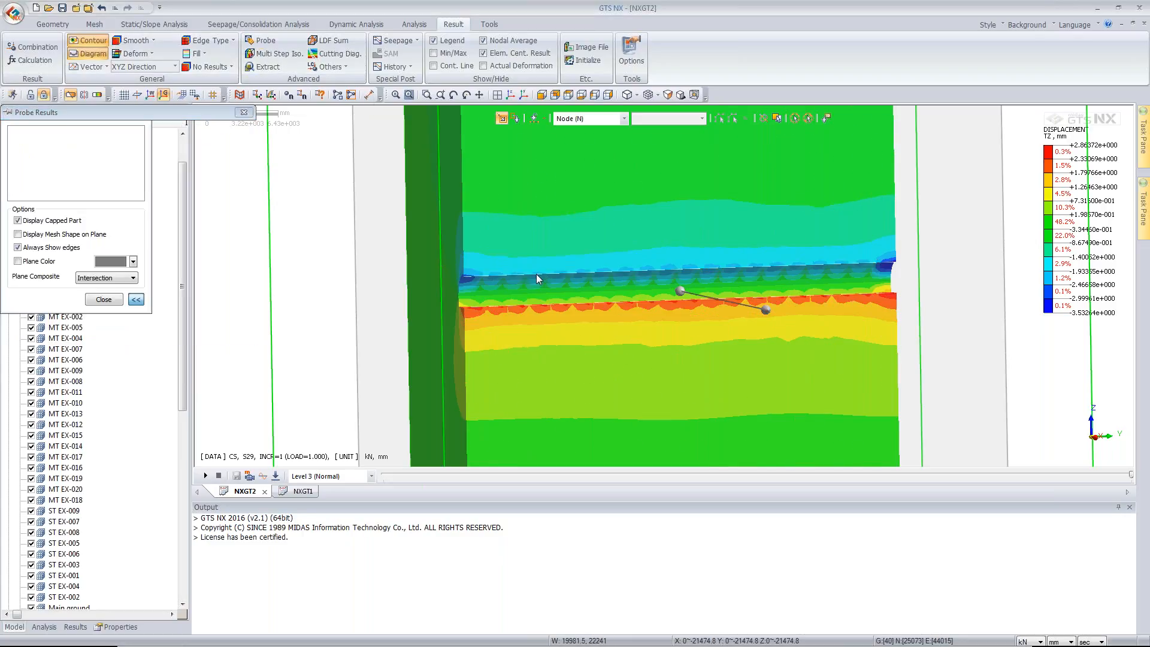
drag(74, 118, 296, 217)
click(464, 211)
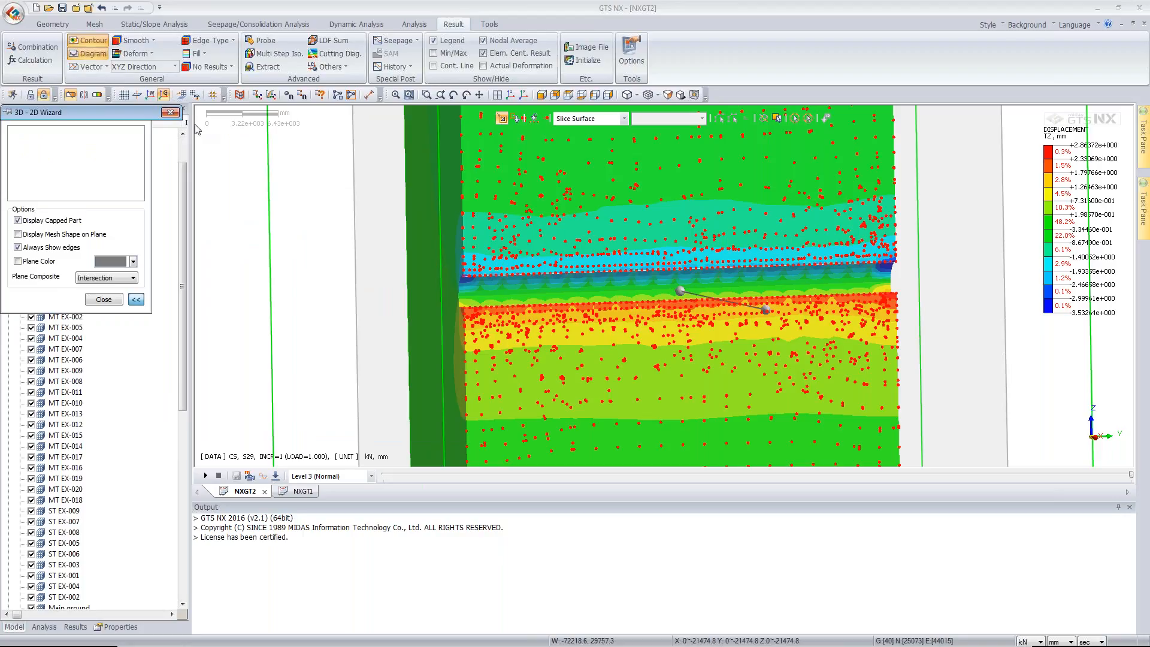
drag(137, 112, 233, 146)
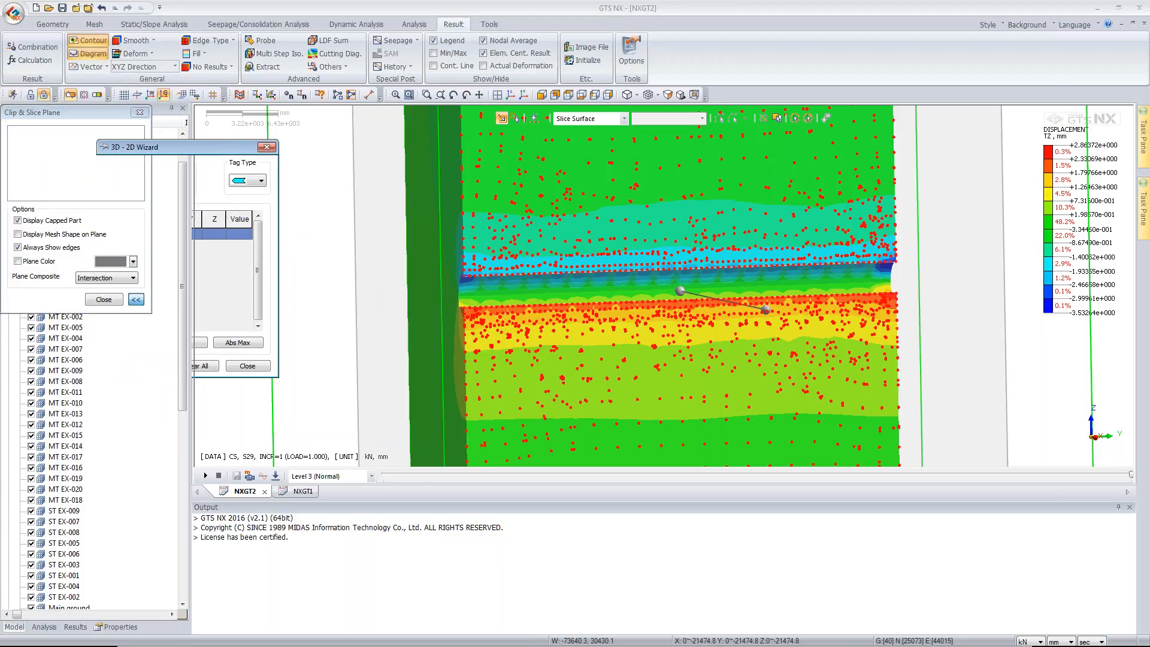
mouse_move(155, 157)
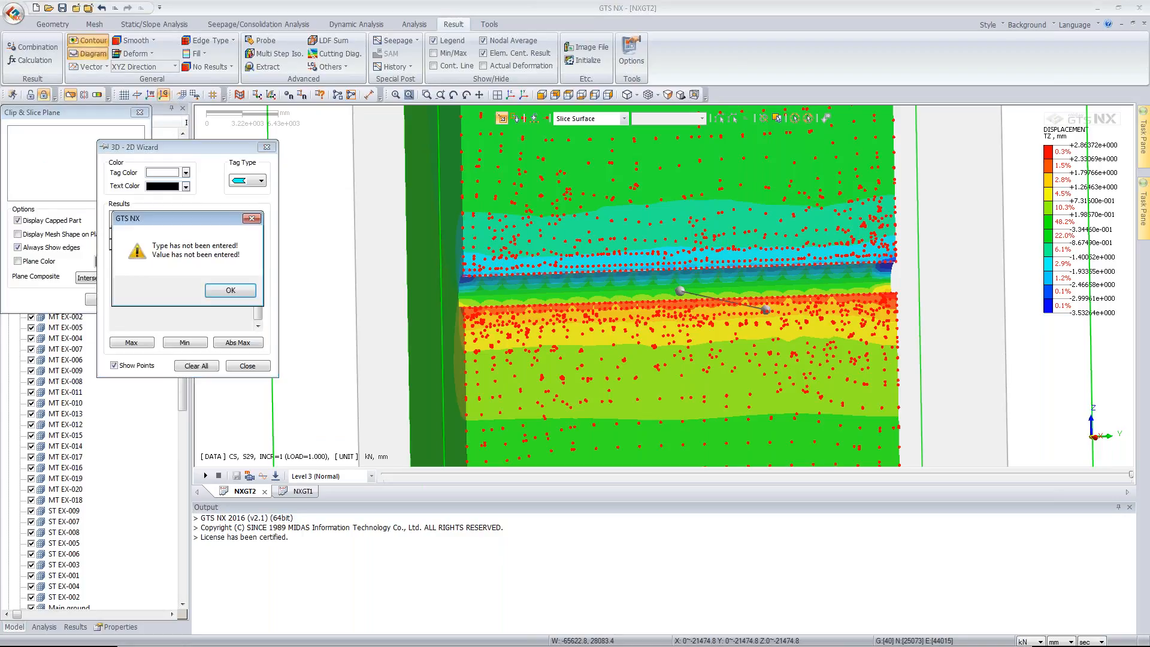
click(231, 291)
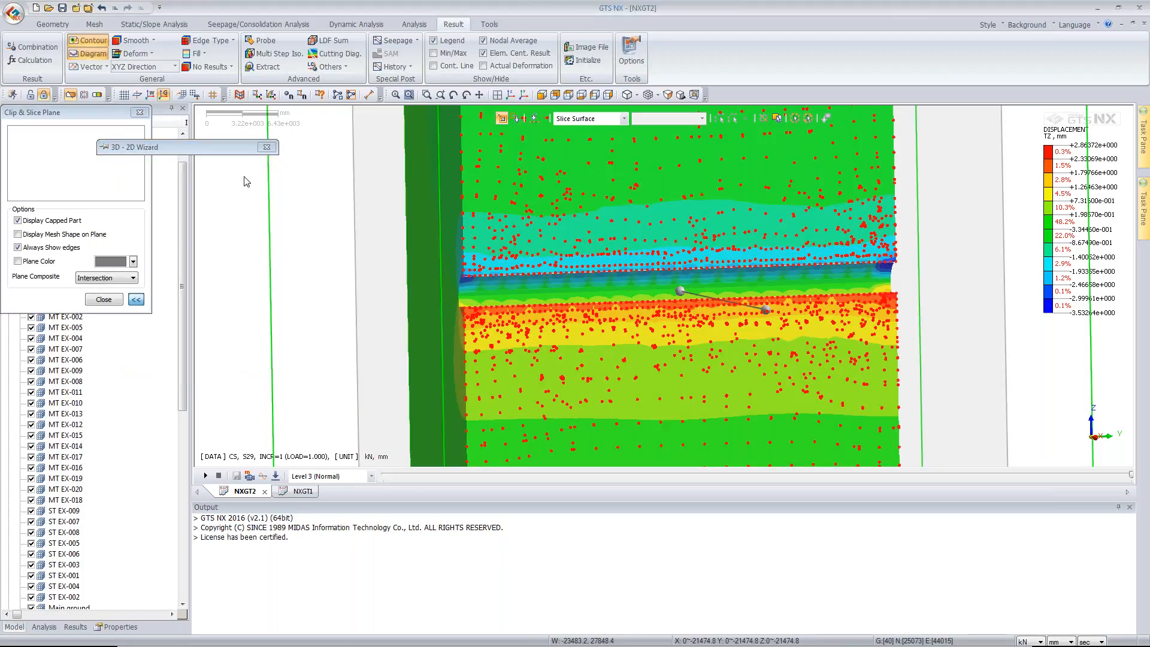
mouse_move(253, 151)
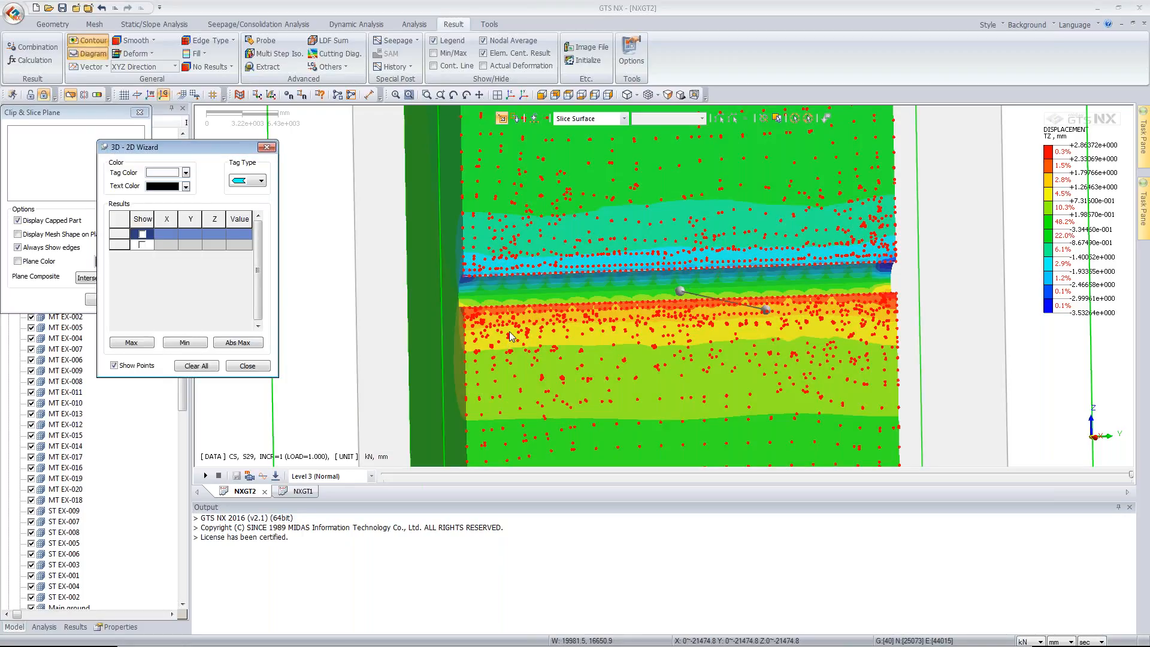
click(267, 147)
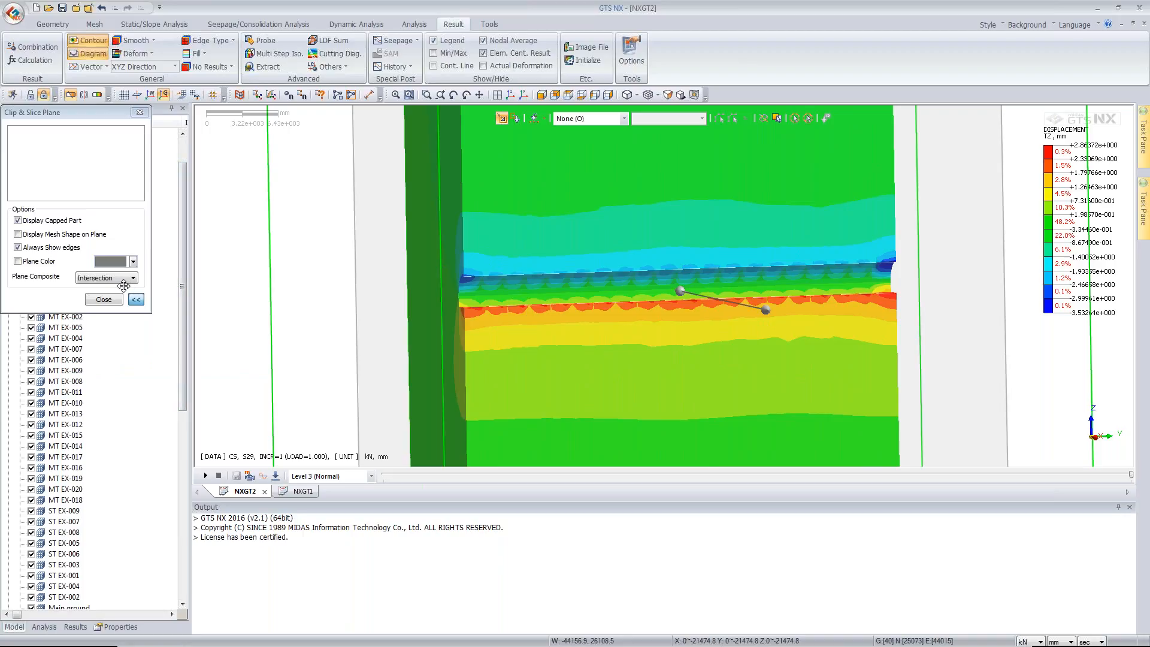
Step: Finish the clip plane settings, keeping the model cut along the main tunnel
drag(0, 111, 218, 83)
click(245, 321)
click(282, 320)
click(104, 299)
Step: Probe TZ displacement at several slice-surface points above the main tunnel with the 3D - 2D Wizard, and close the wizard
click(329, 67)
click(350, 121)
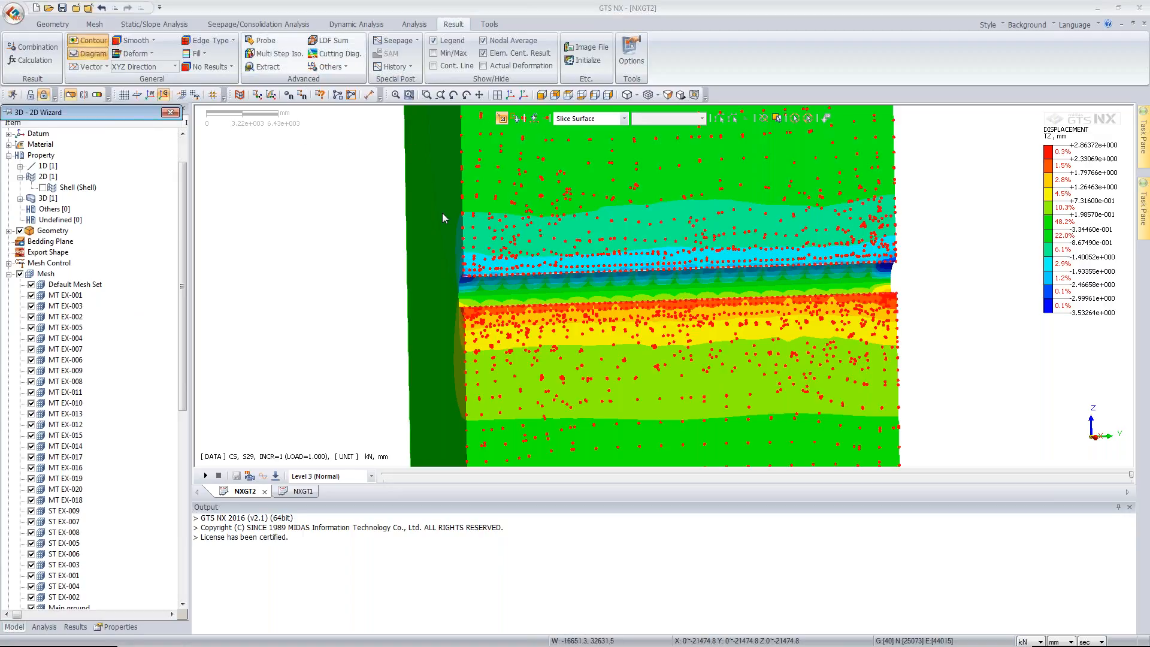
click(478, 261)
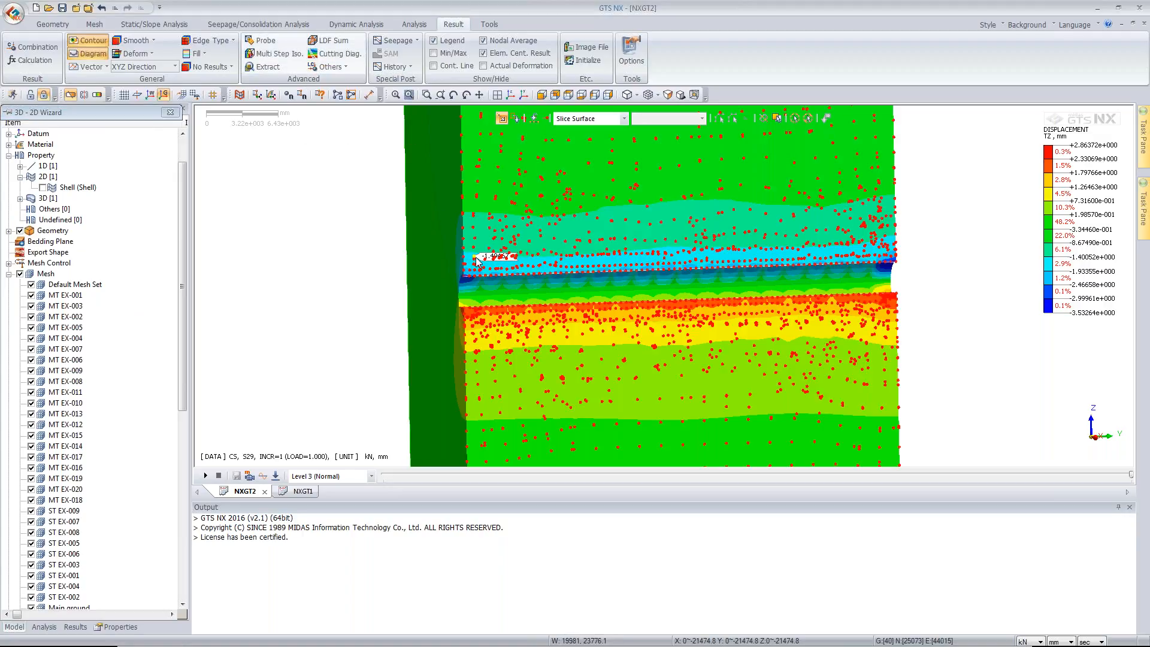
scroll(487, 248, up, 1)
scroll(487, 248, up, 2)
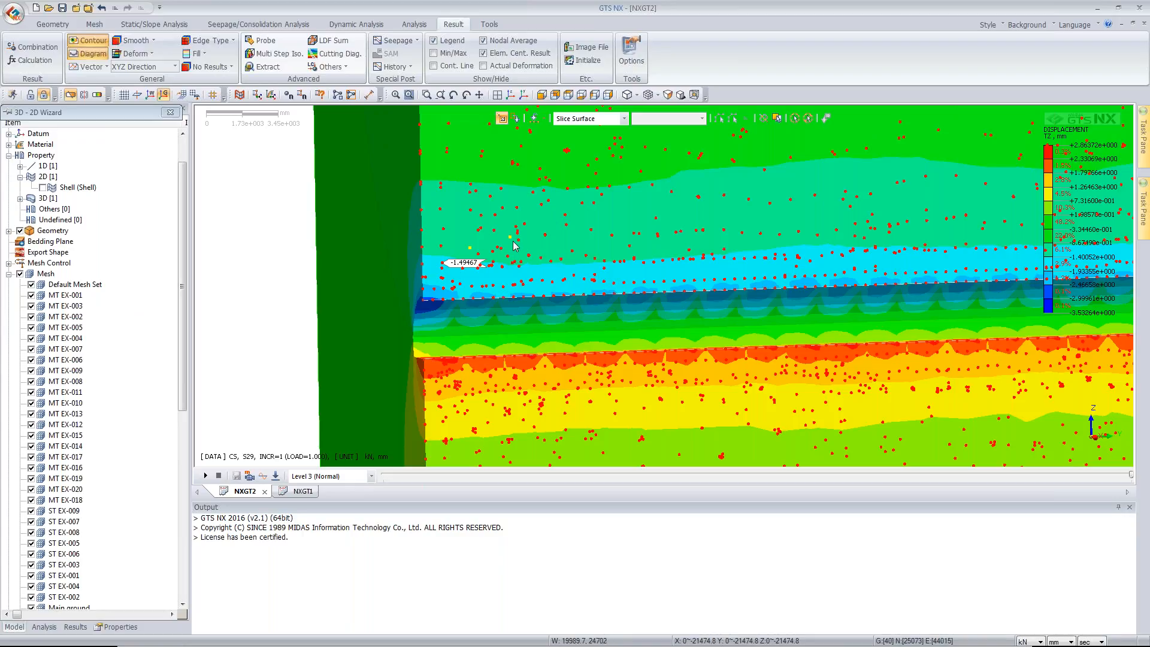
click(530, 254)
click(574, 296)
click(170, 112)
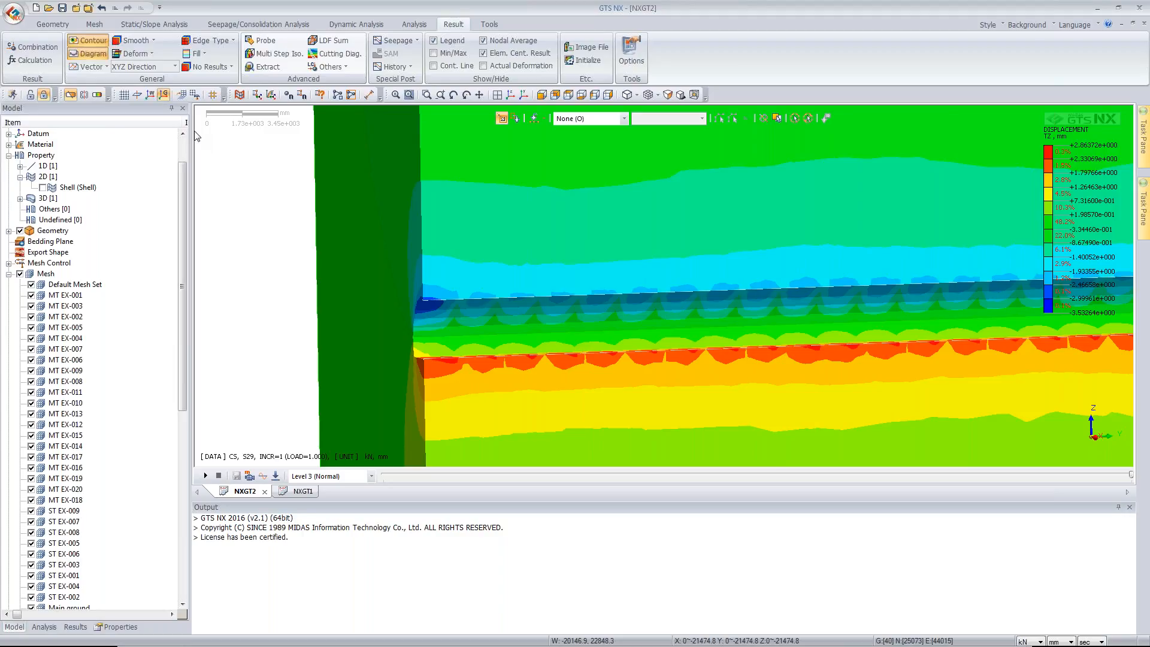
Step: Set an isometric view and mark TZ Translation of Construction Stage-1 and S1 for saving as result image files
drag(185, 171, 186, 150)
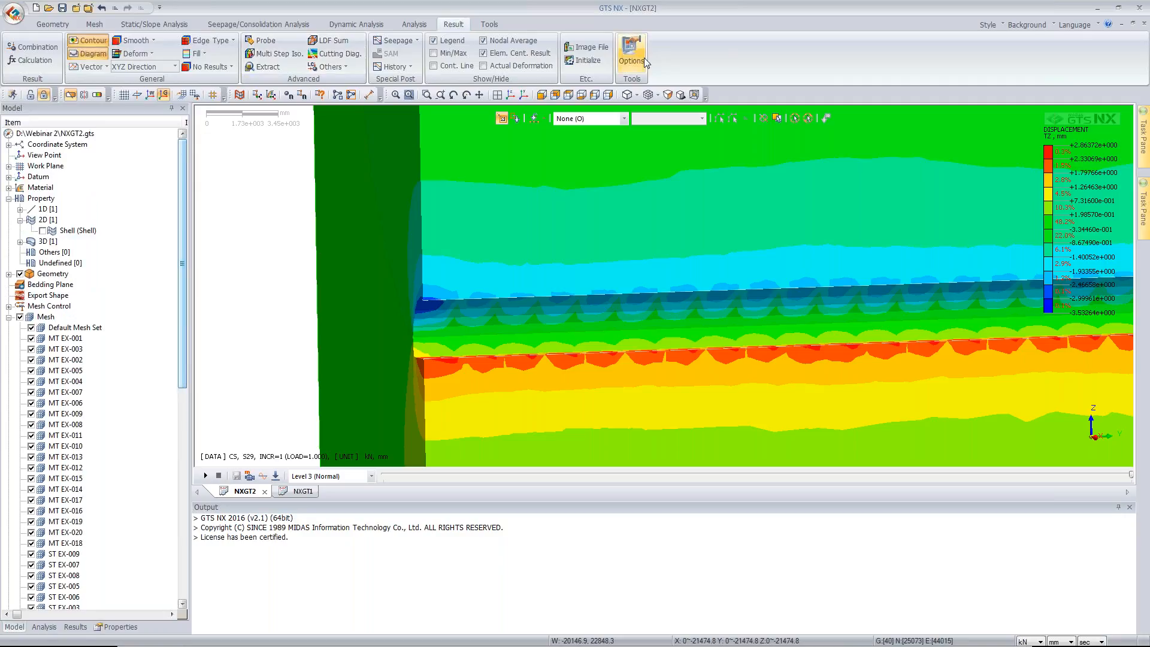
click(583, 52)
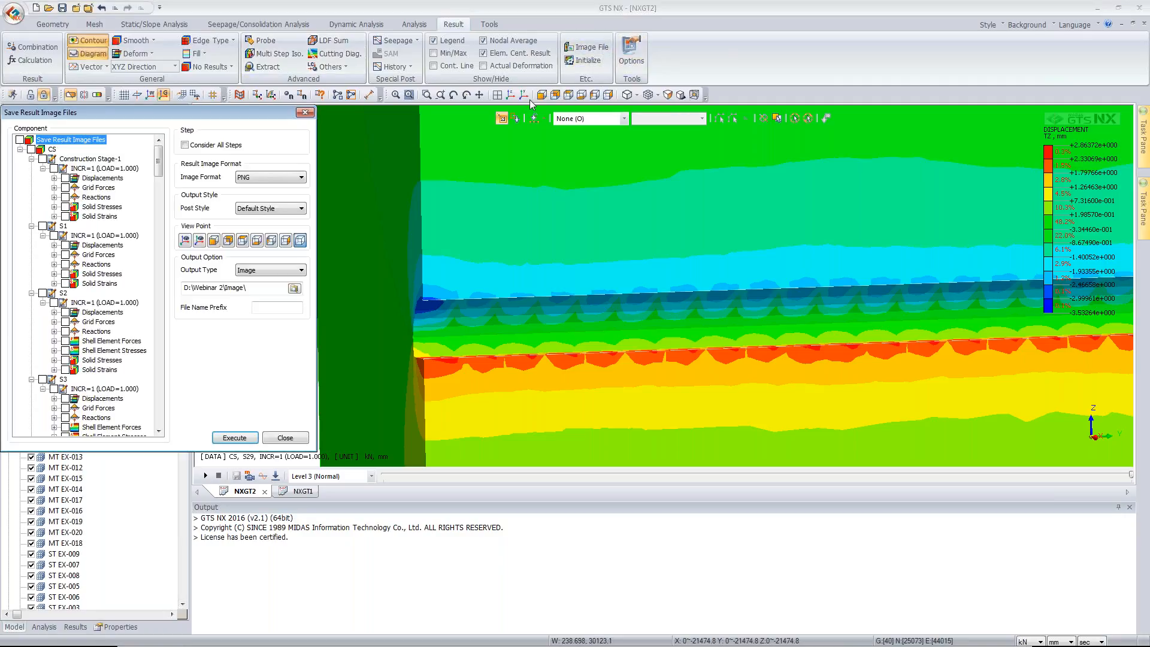
click(511, 95)
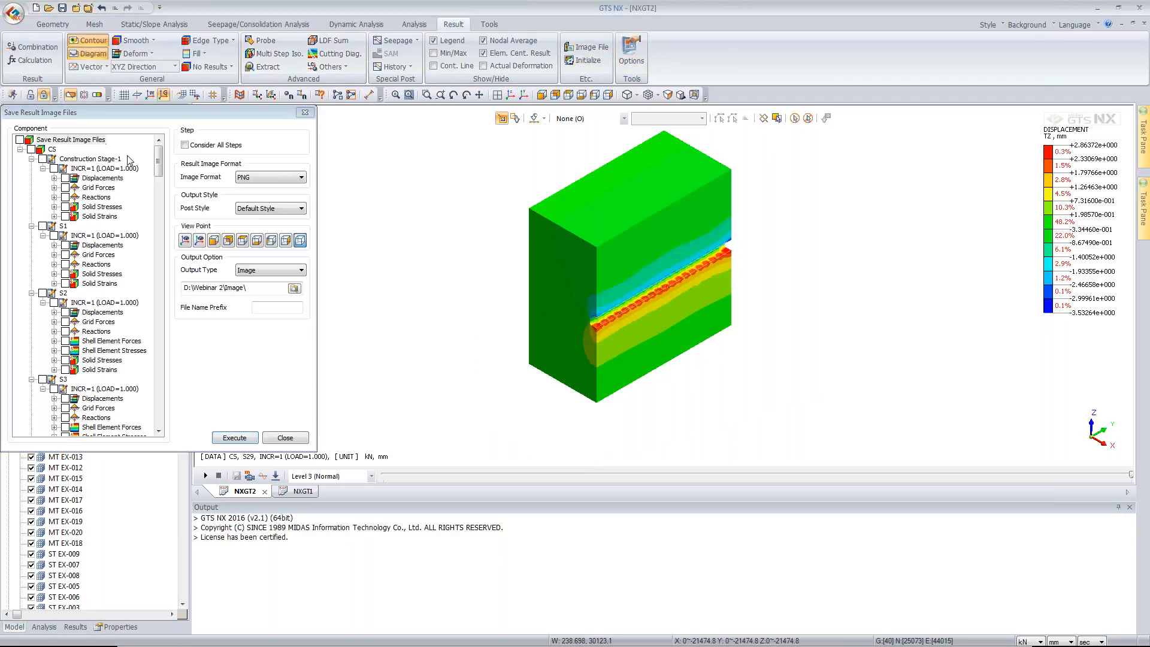
click(54, 178)
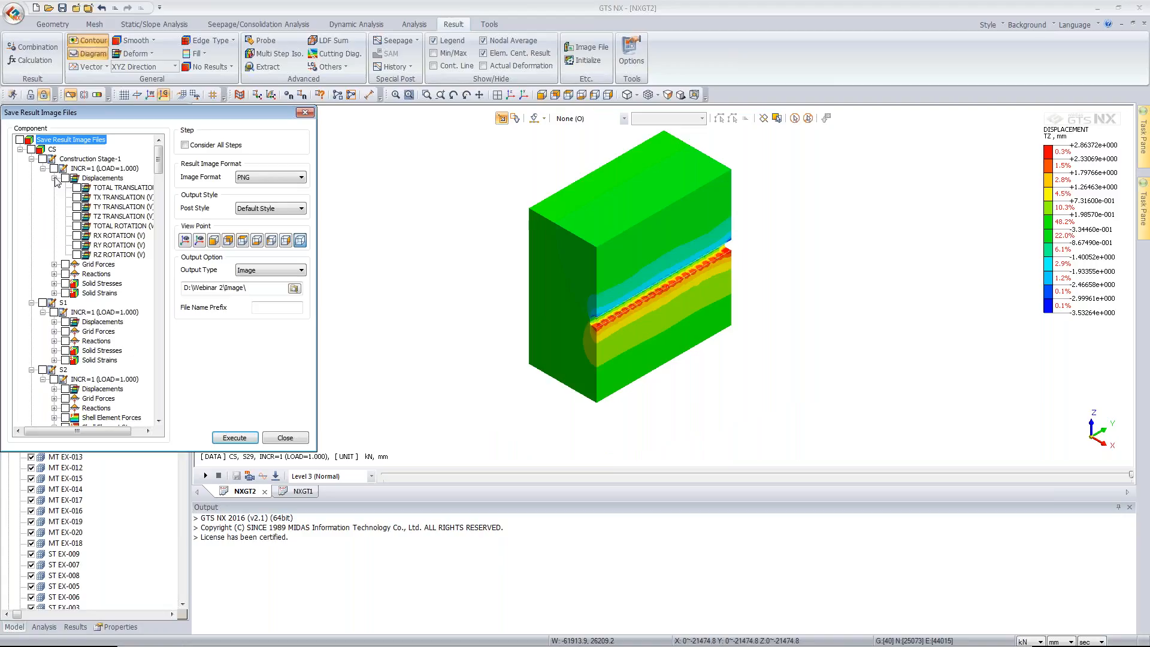
click(77, 217)
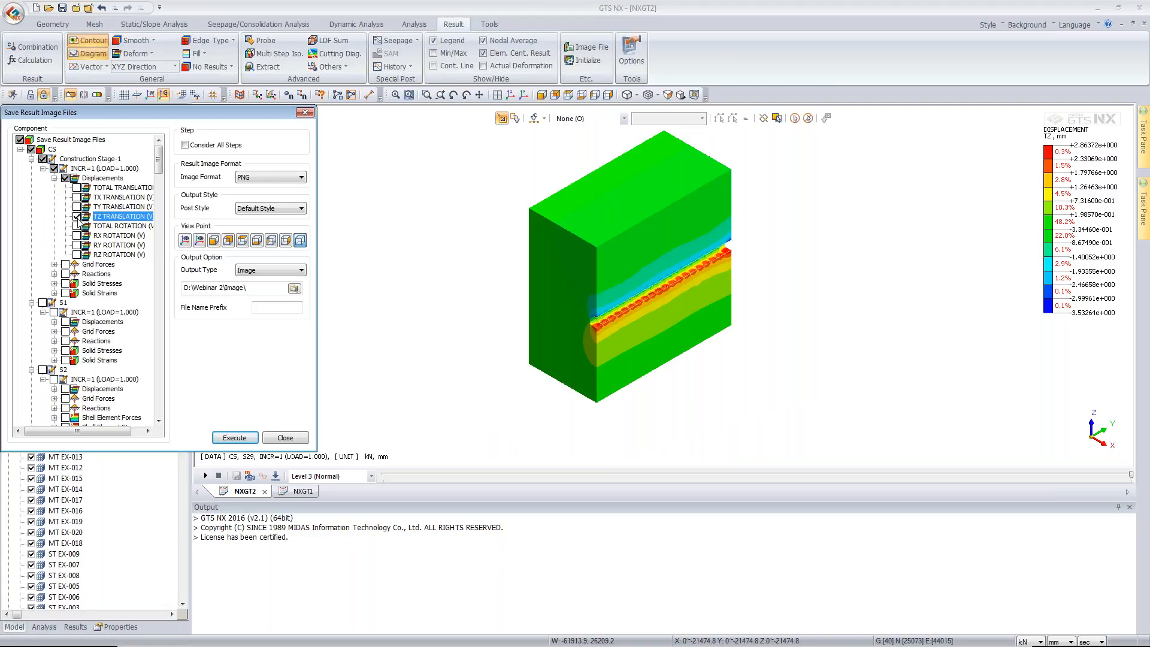
click(54, 322)
click(76, 360)
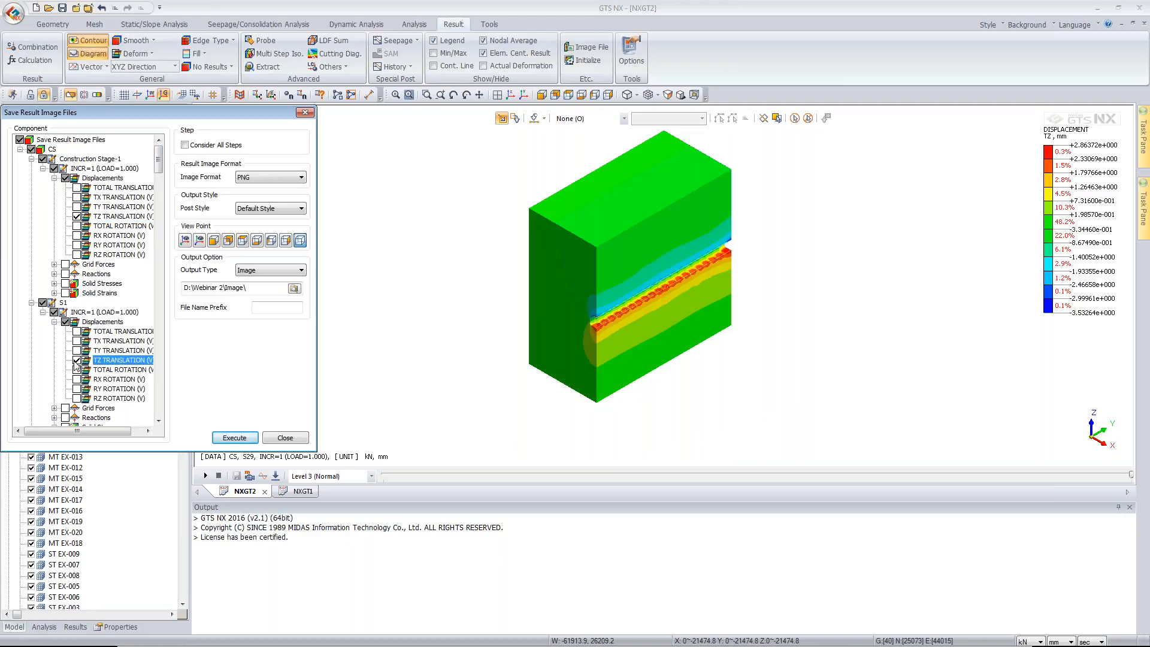
Step: Enable Consider All Steps and export the marked results as PNG images to D:\Webinar 2\Image
click(185, 145)
mouse_move(161, 171)
mouse_down()
mouse_move(149, 400)
mouse_move(152, 157)
mouse_up()
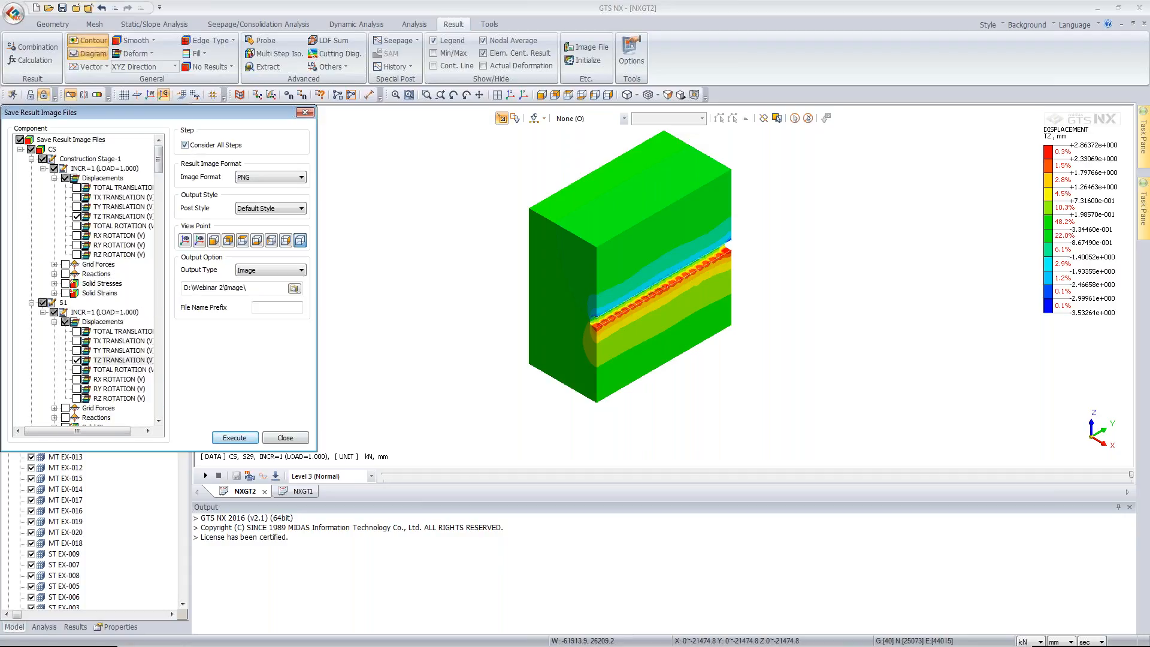
click(232, 438)
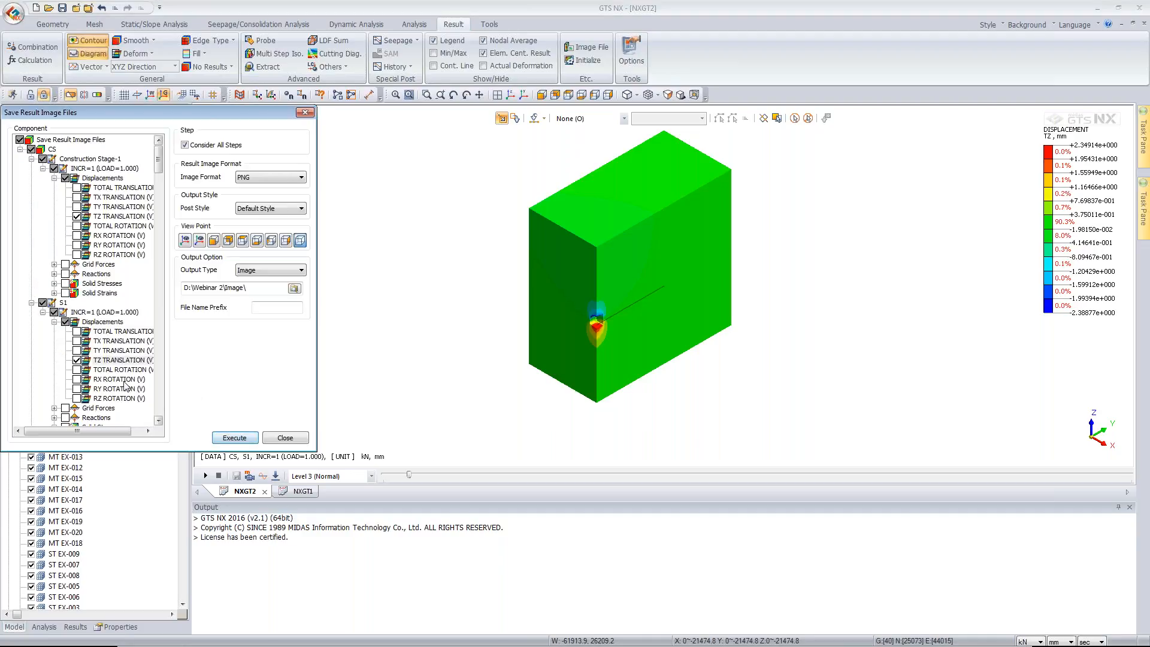
Step: Mark TZ Translation of stage S2 with all steps considered and export the result images again
drag(159, 161, 147, 200)
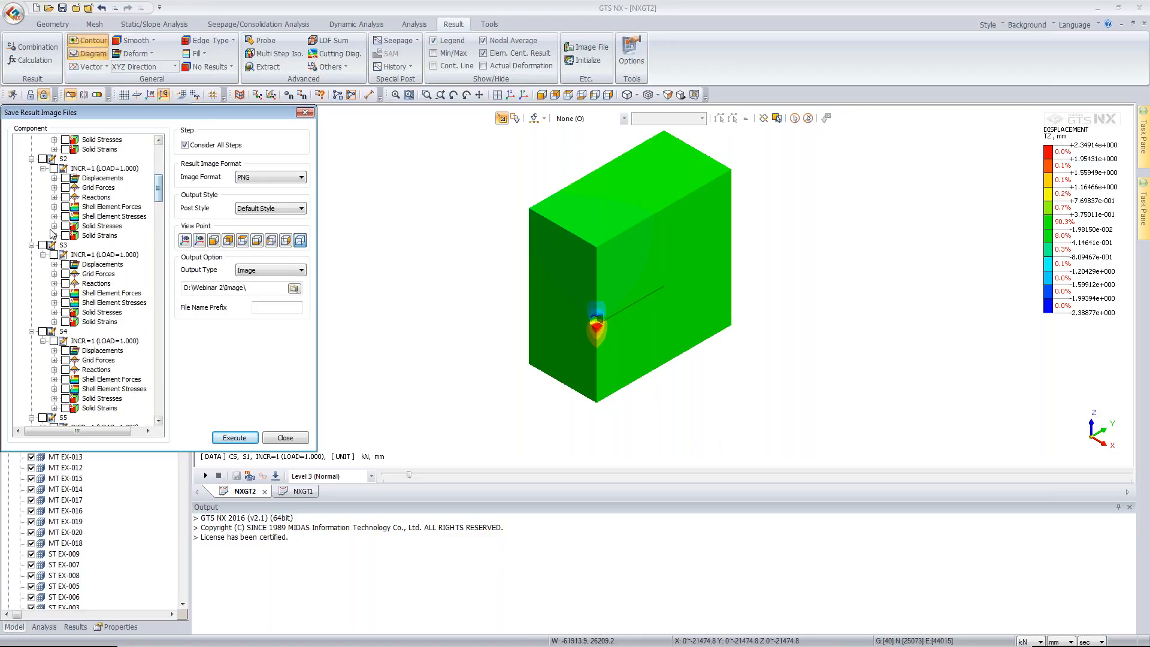
click(54, 178)
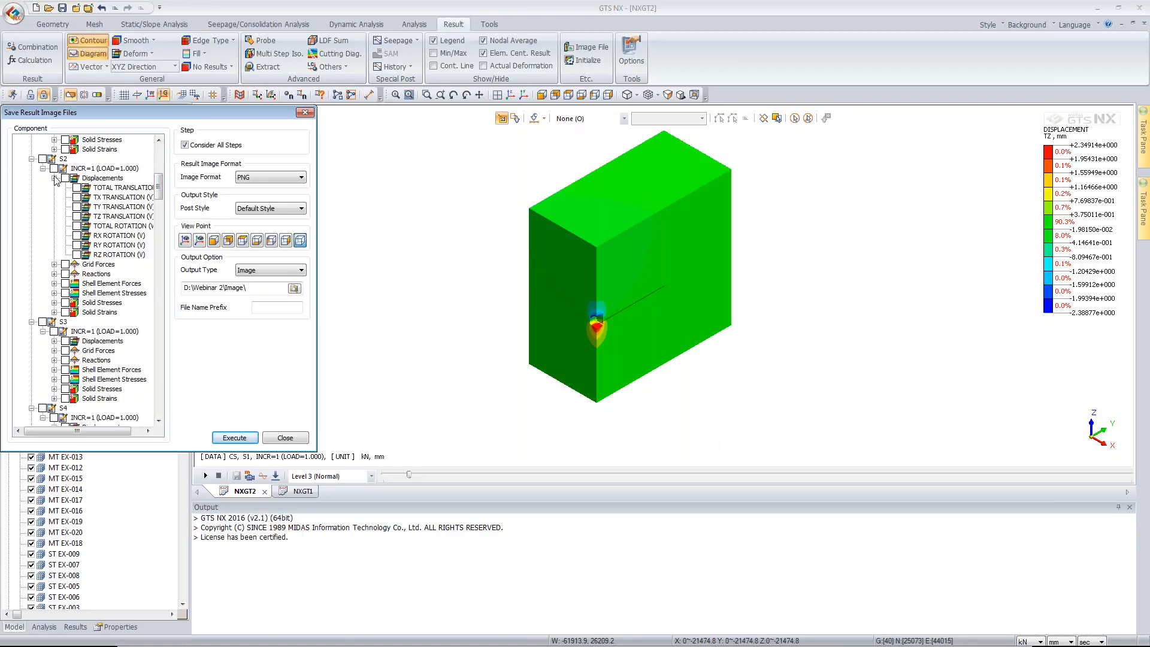
click(76, 217)
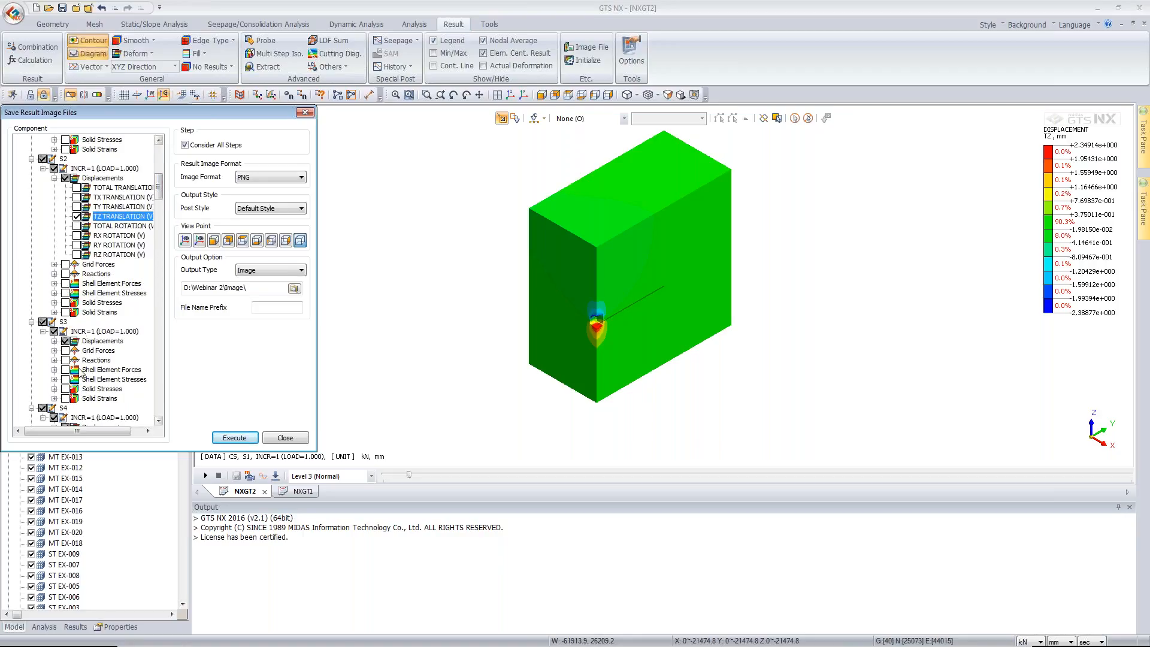
click(226, 439)
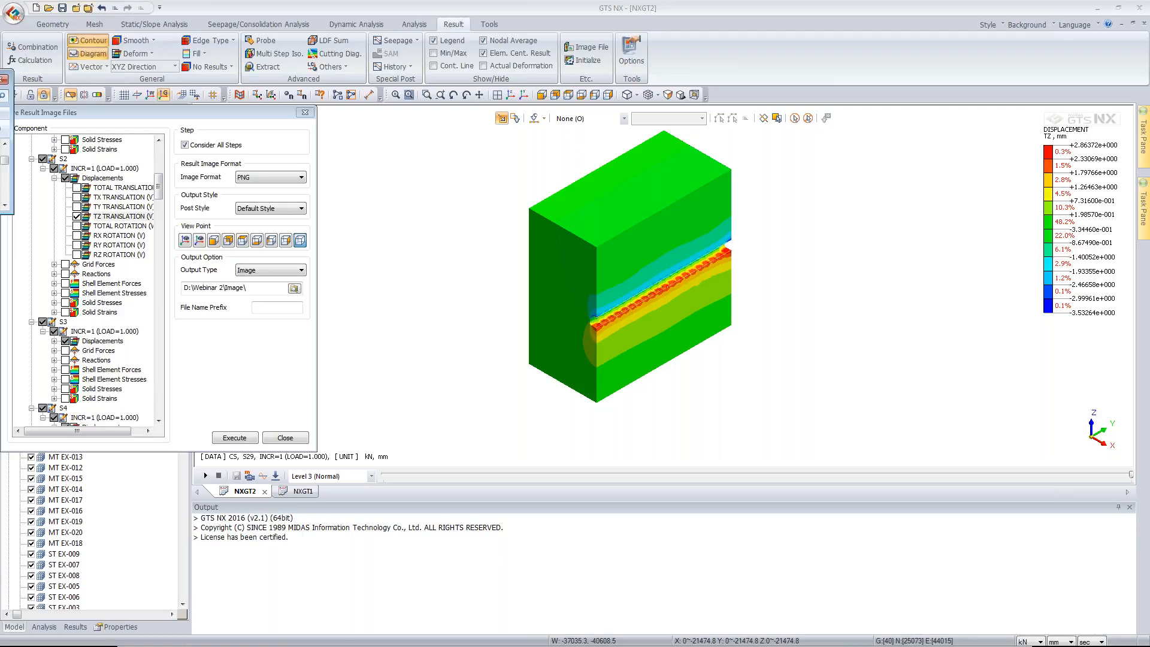
Step: Review the exported displacement images from the S29 TZ Translation file in Windows Explorer, and return to GTS NX to close the image export
drag(2, 75, 174, 139)
double_click(174, 139)
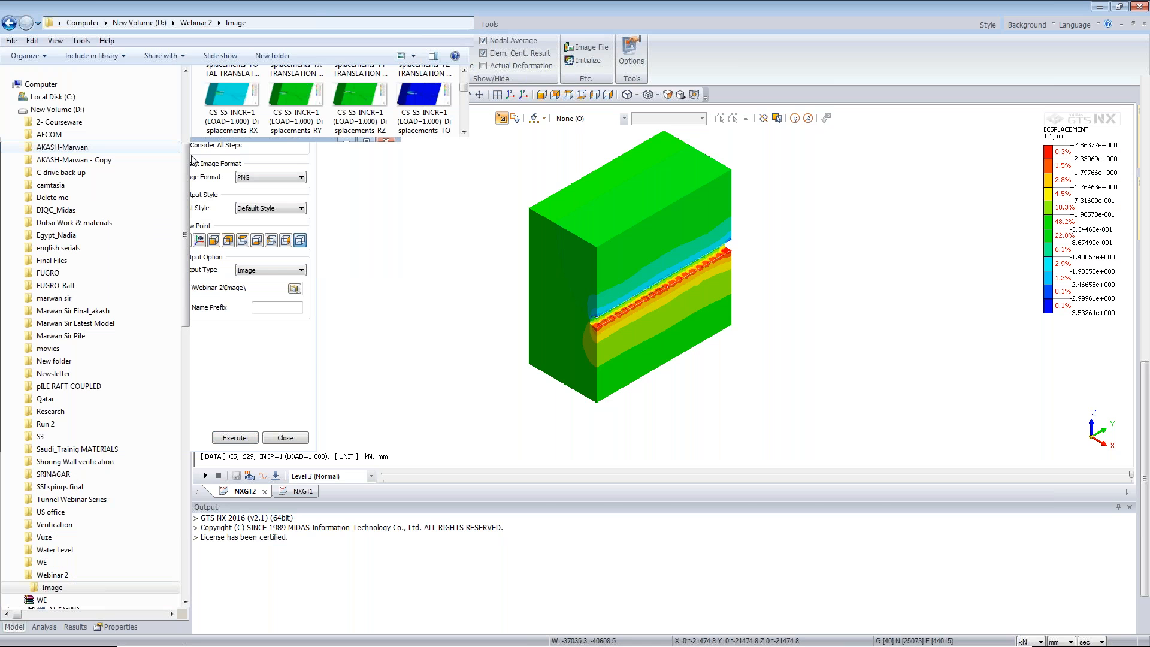
click(304, 566)
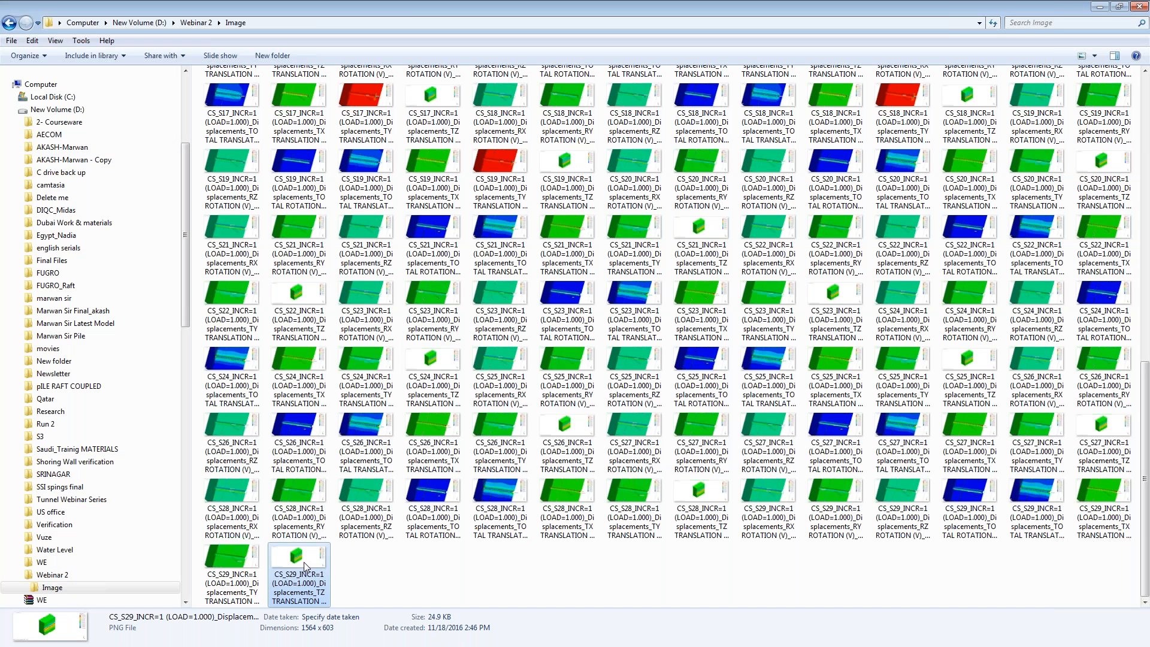
double_click(305, 566)
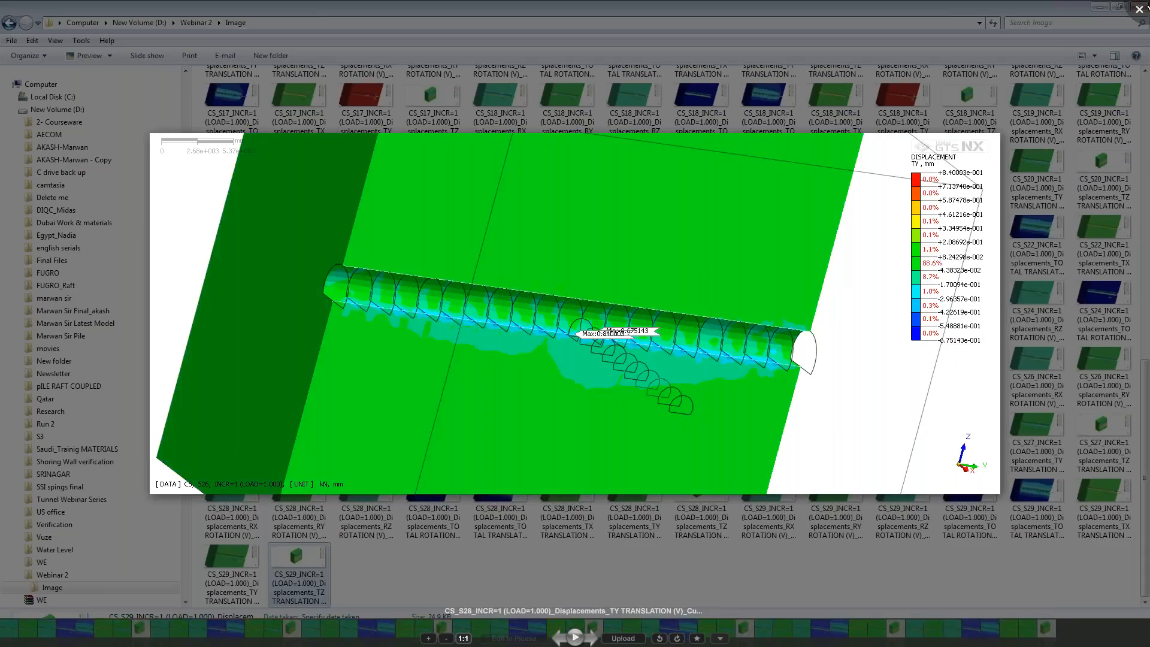
key(Escape)
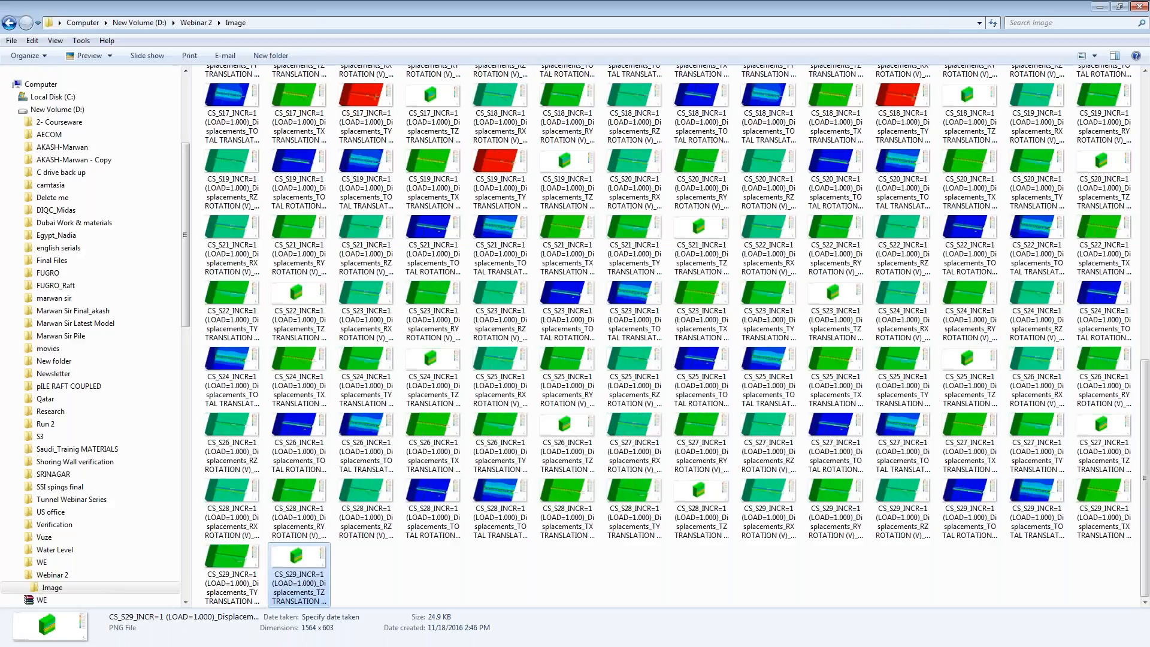
key(alt+Tab)
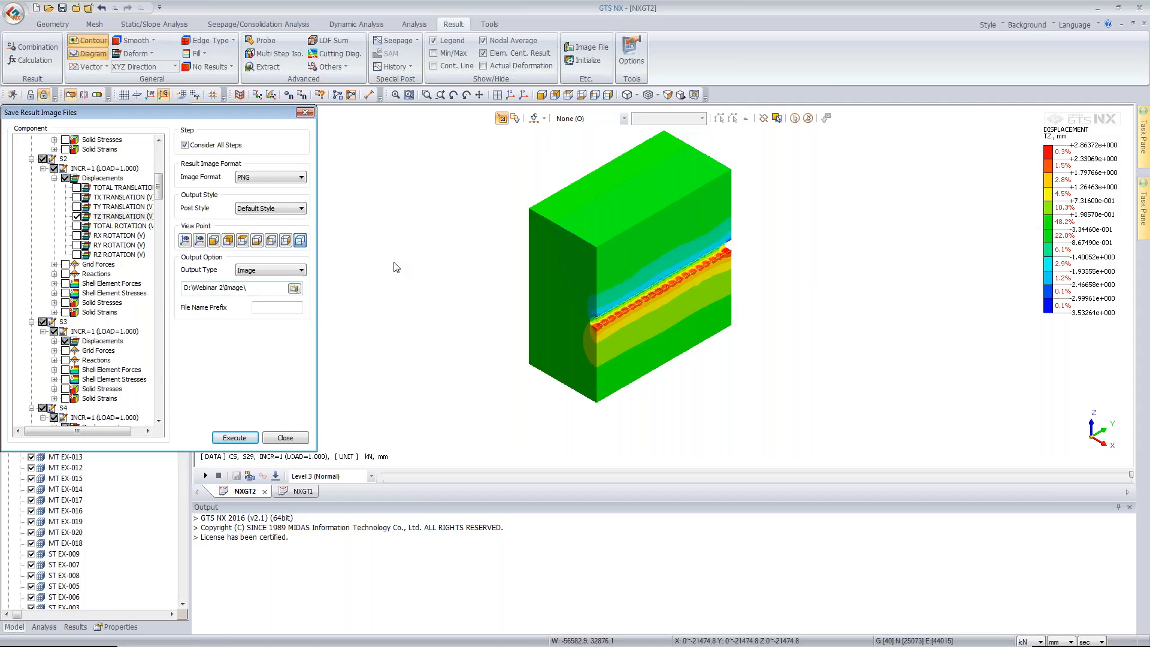
click(306, 113)
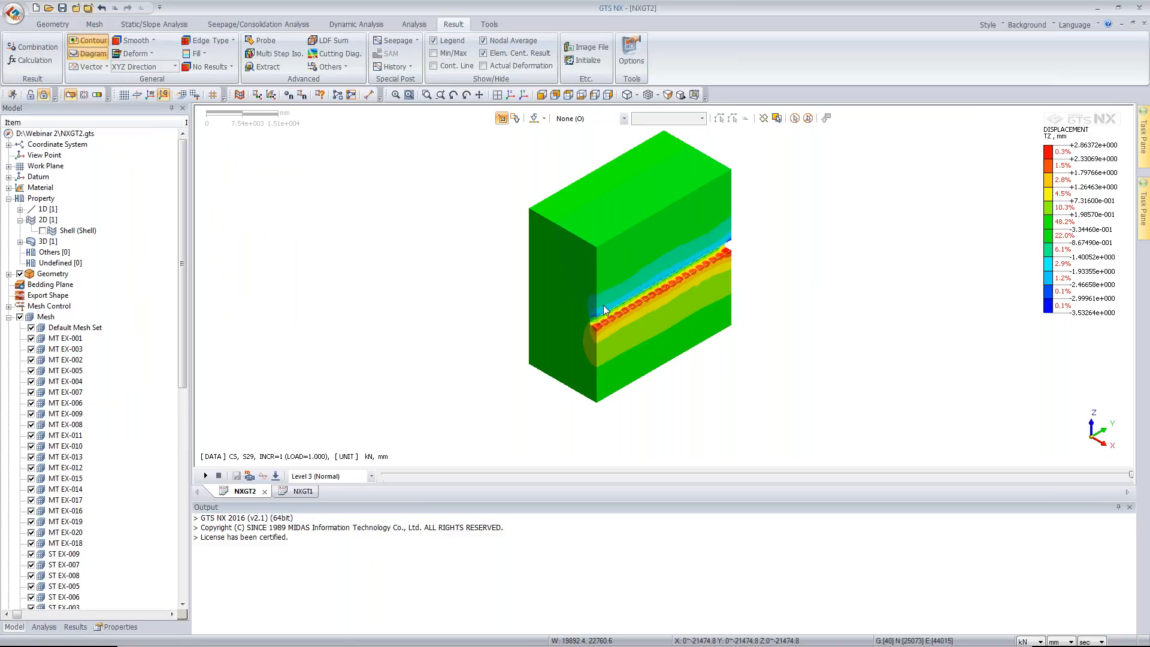
Step: Turn off the clip plane so the whole model shows, and start Flight Simulation
click(492, 26)
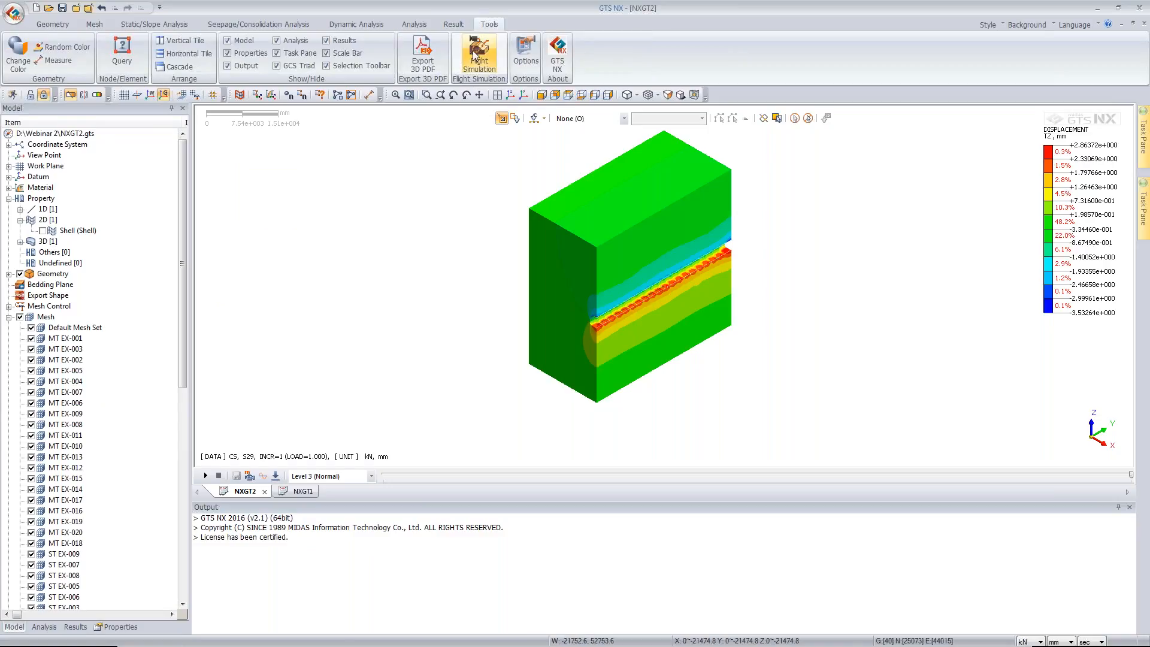
click(71, 95)
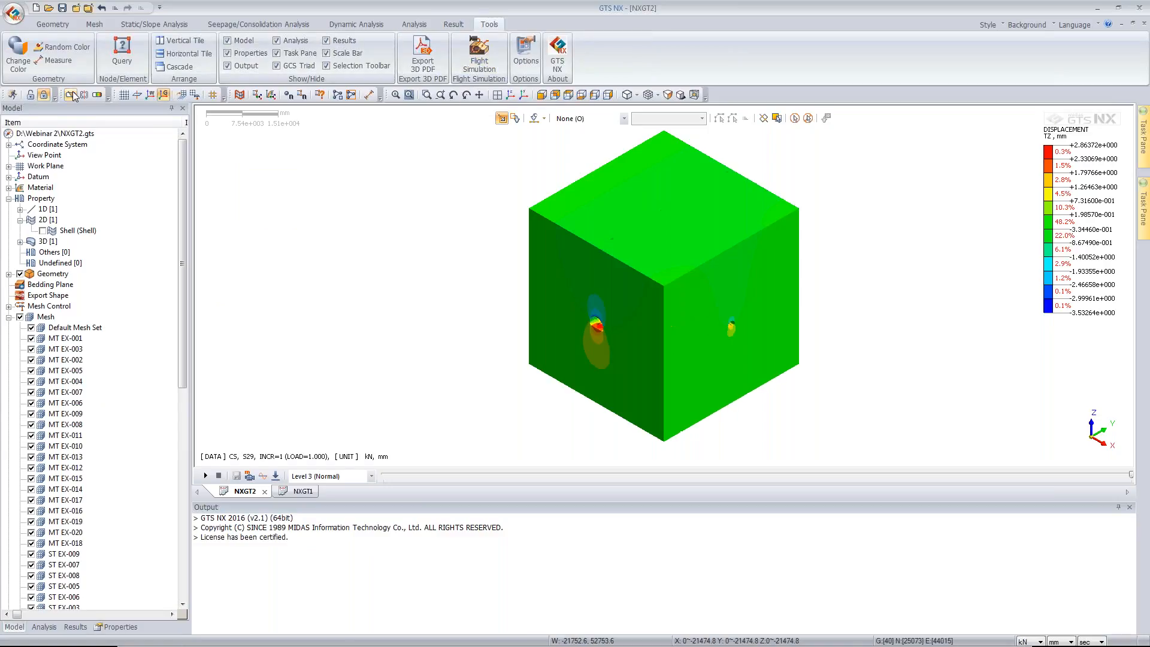
click(483, 60)
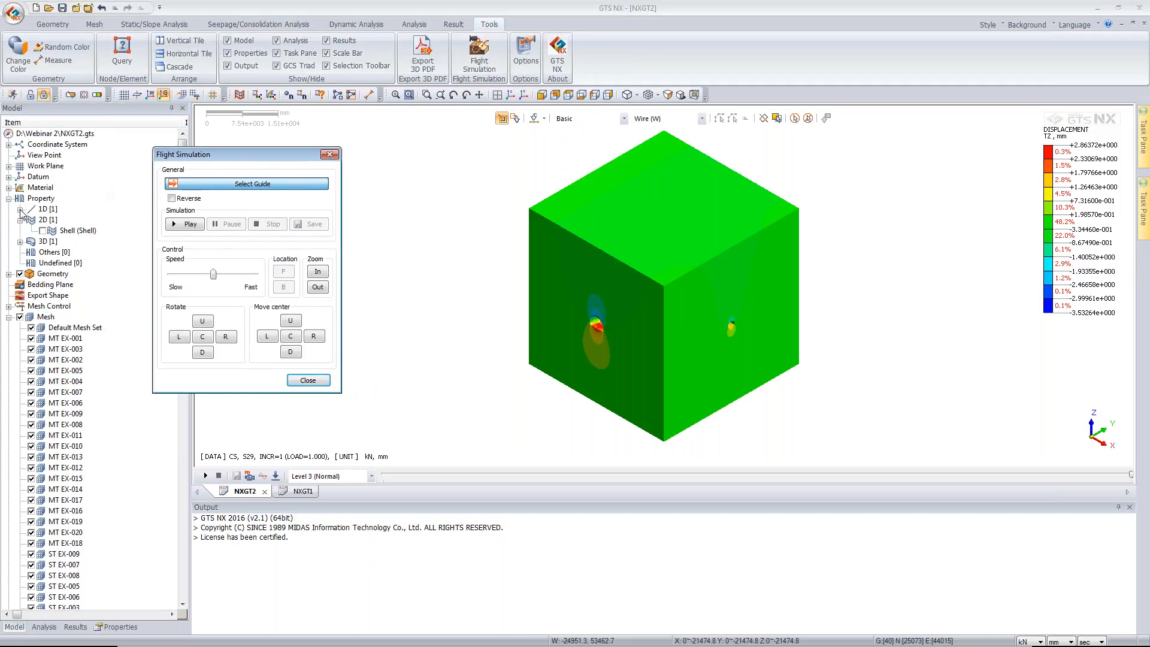
Step: Show the Geometry Set-1 curves with all mesh sets hidden, and select the tunnel path curves as the flight guide
click(21, 209)
click(9, 285)
click(20, 295)
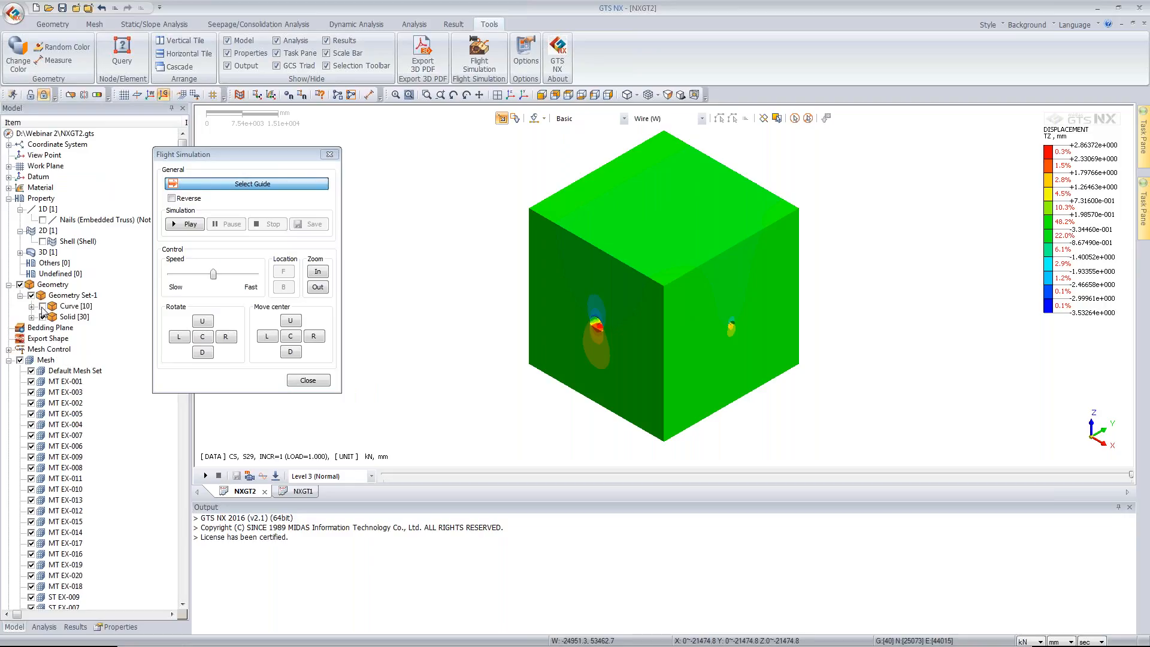
click(20, 360)
middle_drag(772, 364, 661, 330)
click(673, 297)
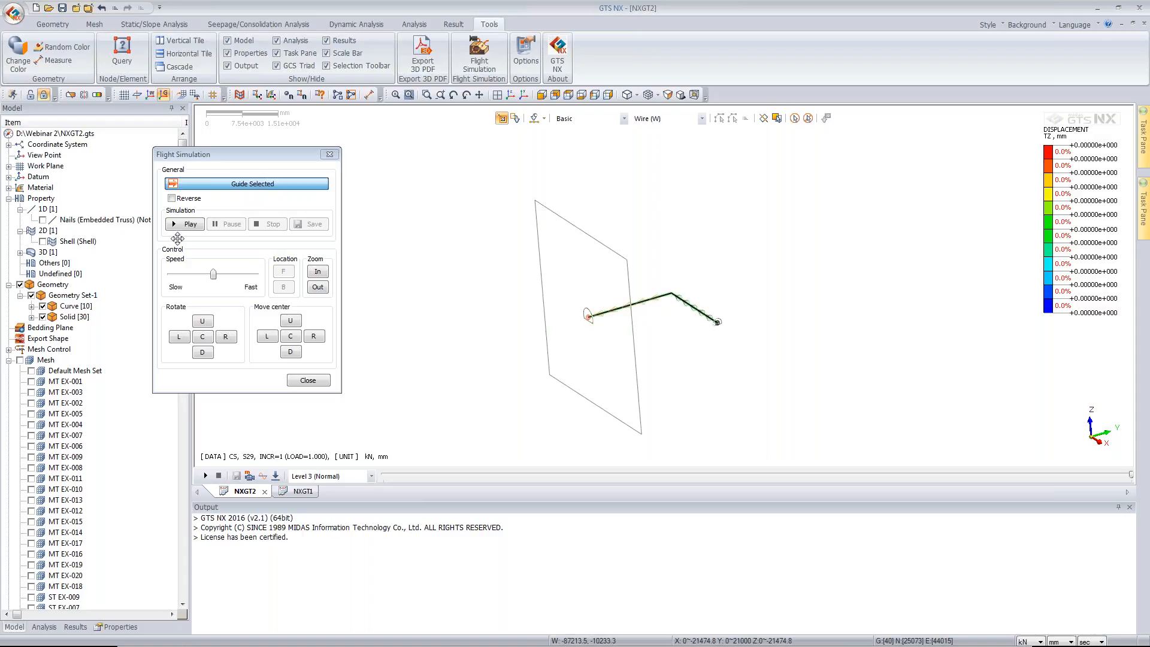
Step: Reverse the flight direction and show all mesh sets with the S29 TZ Translation contour
click(172, 199)
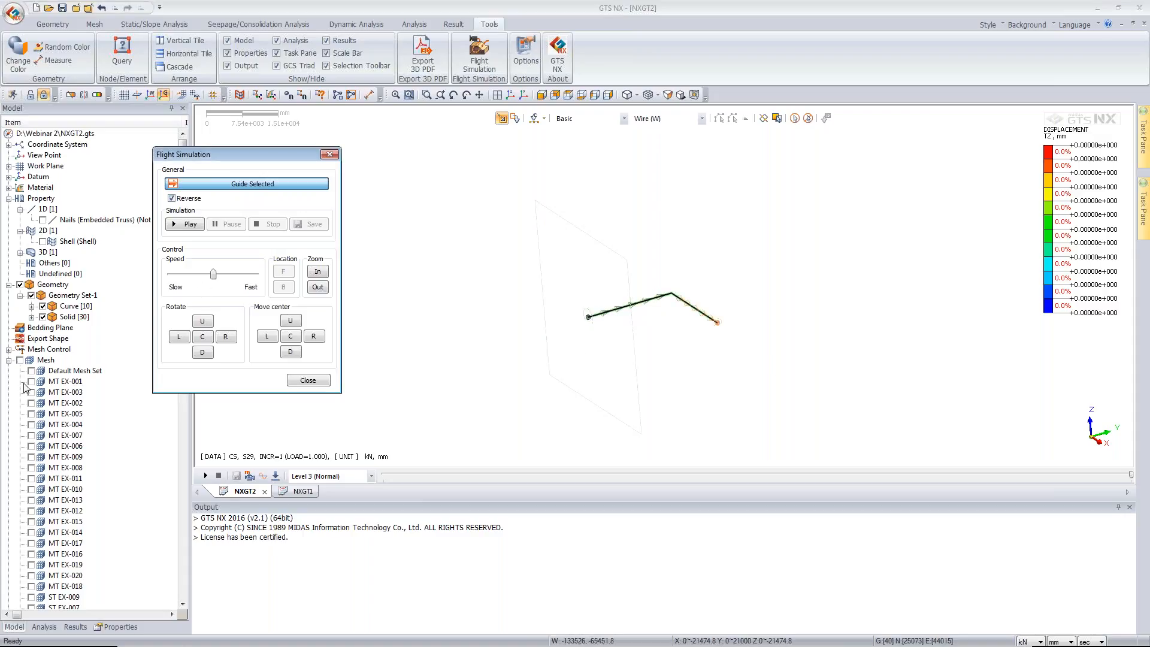
click(21, 361)
click(21, 361)
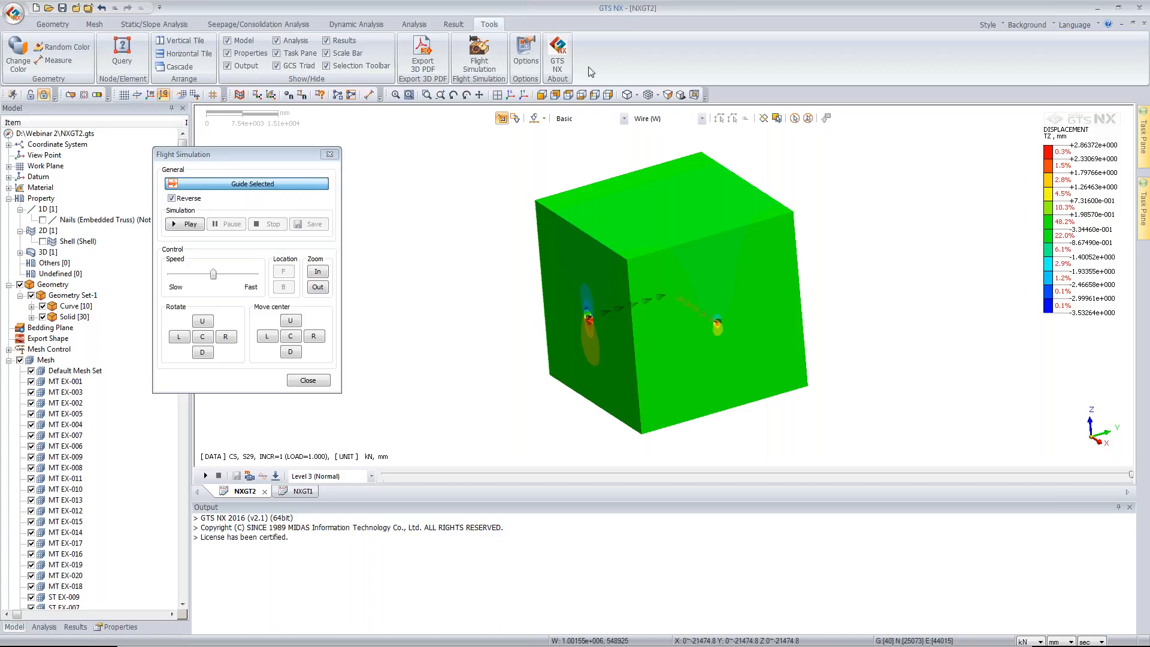
click(76, 626)
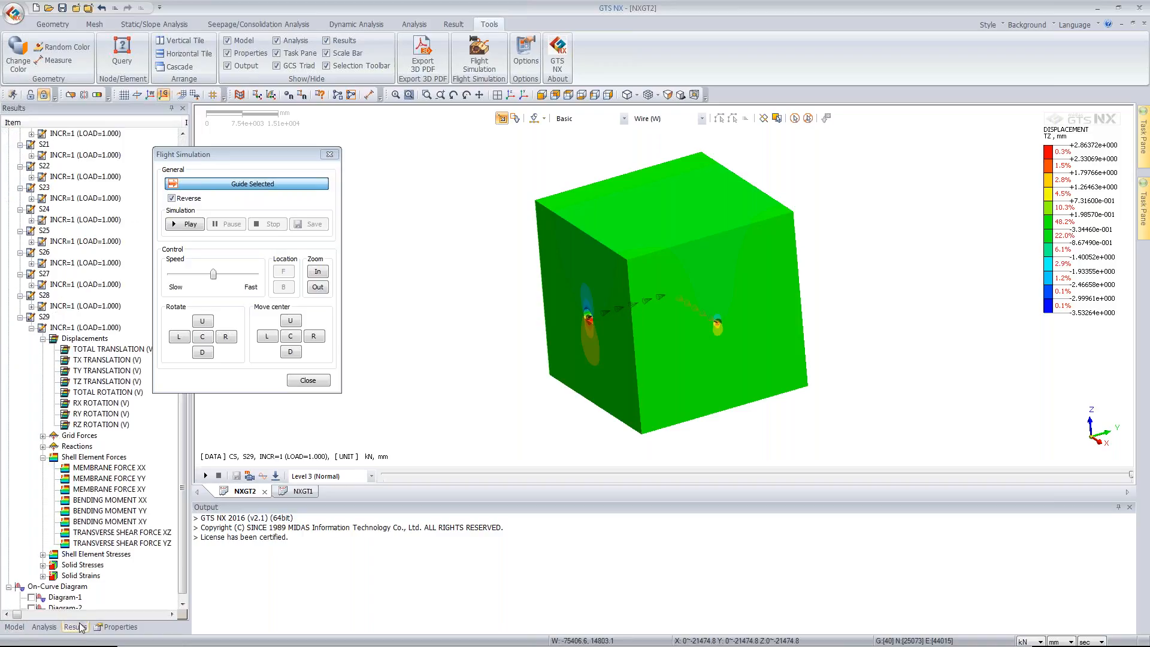
click(103, 381)
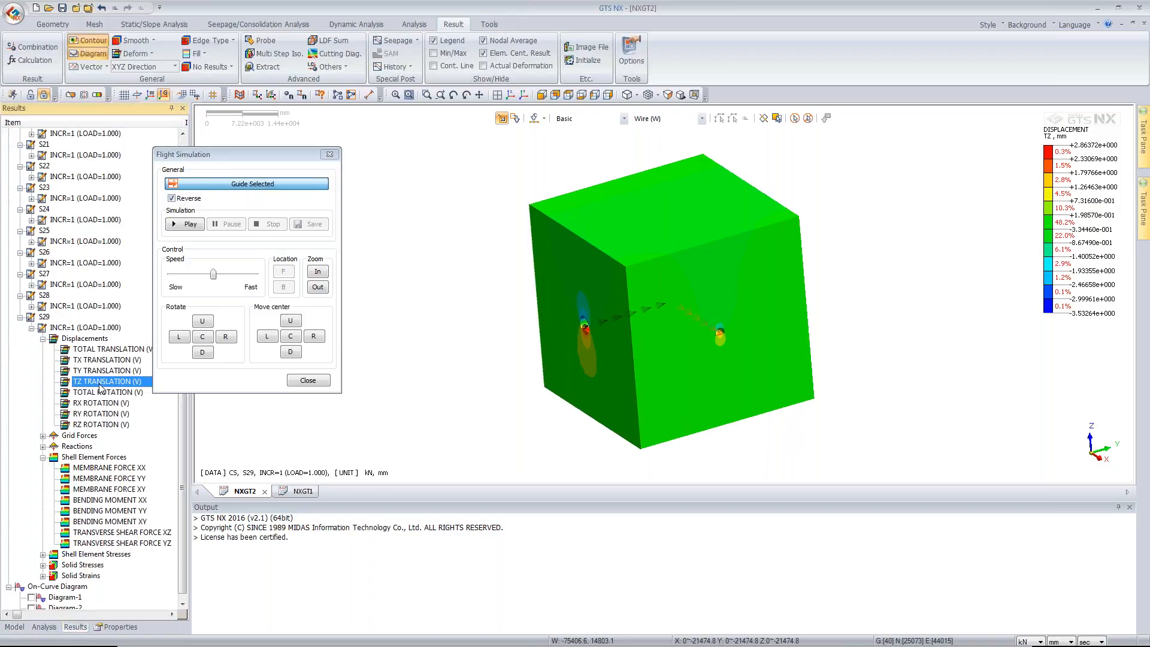
Step: Slow down the flight speed, play the flight simulation through the tunnel, and close Flight Simulation
click(213, 274)
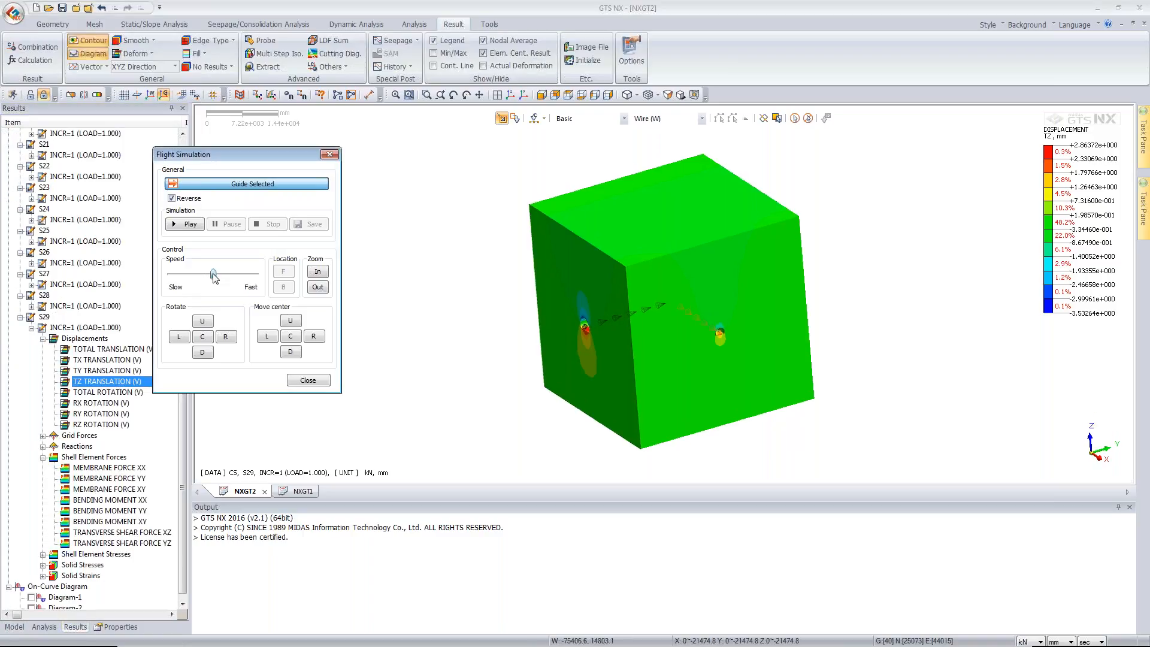
drag(186, 275, 182, 274)
click(173, 222)
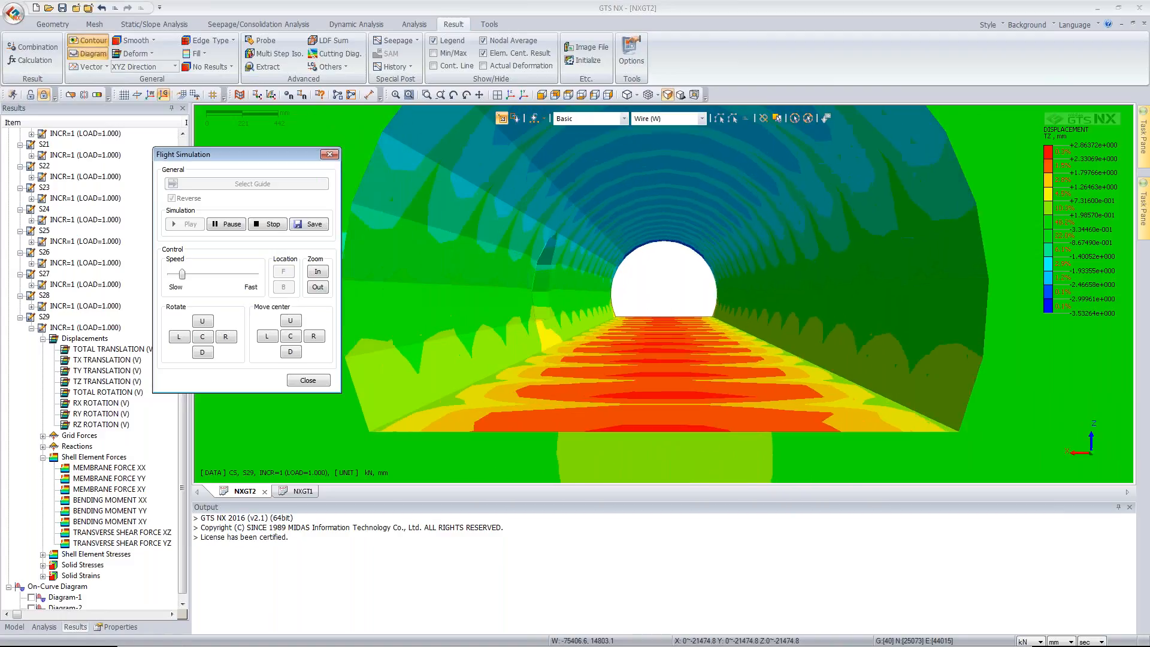
click(329, 154)
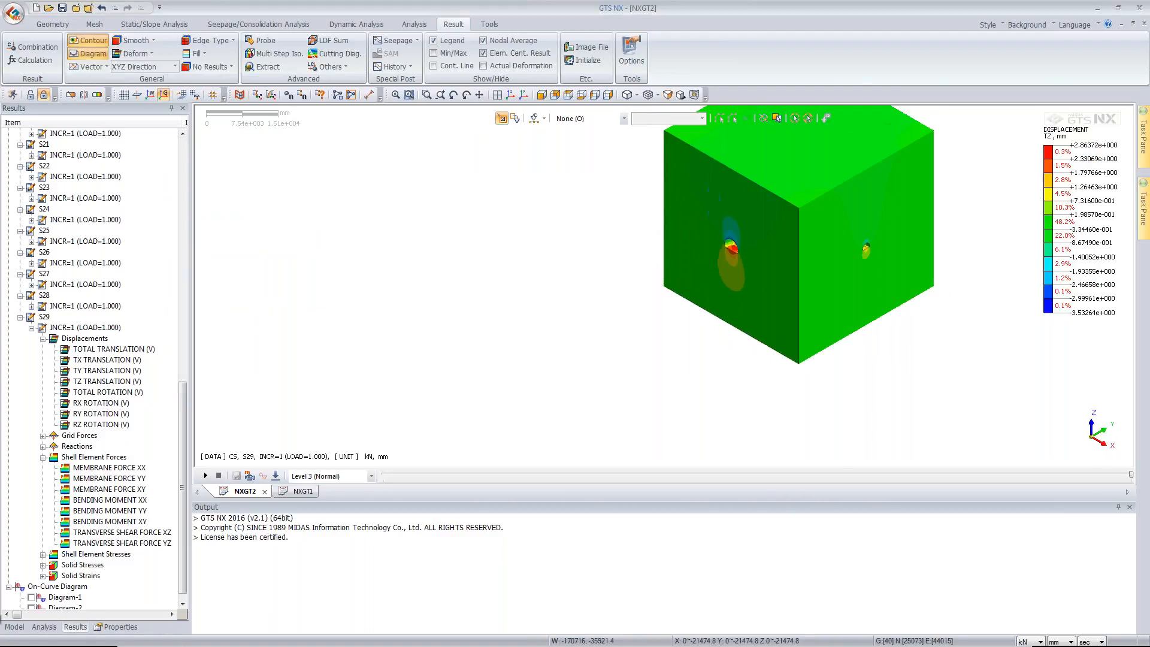